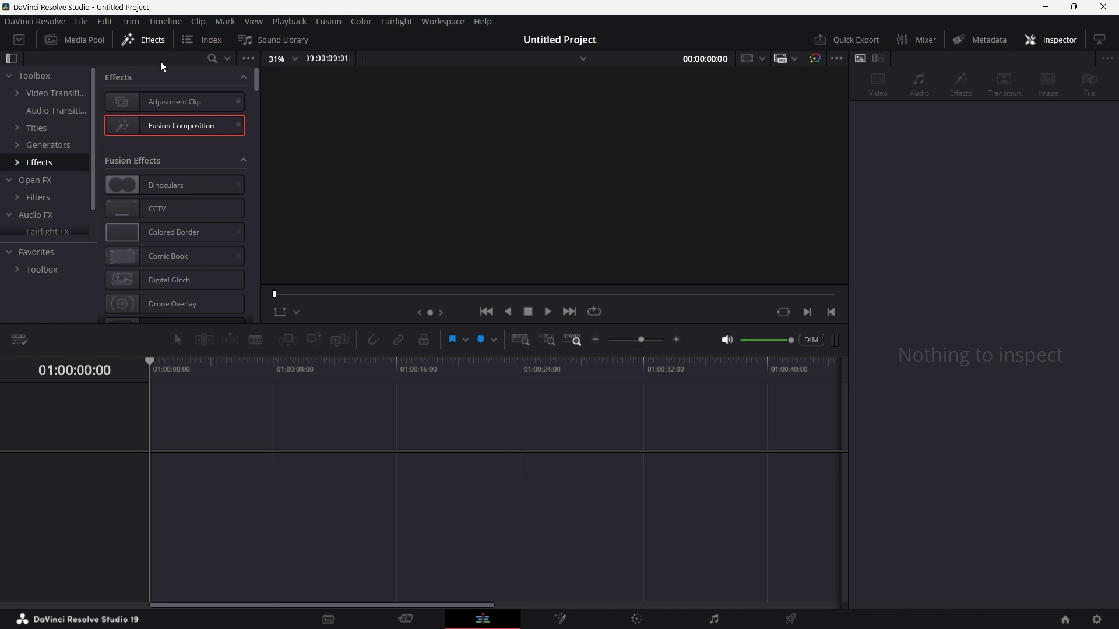
Add a Fusion Composition to the empty timeline and set its clip duration to 10 seconds (10:00)
{"action": "left_click_drag", "start_coordinate": [181, 126], "coordinate": [267, 491]}
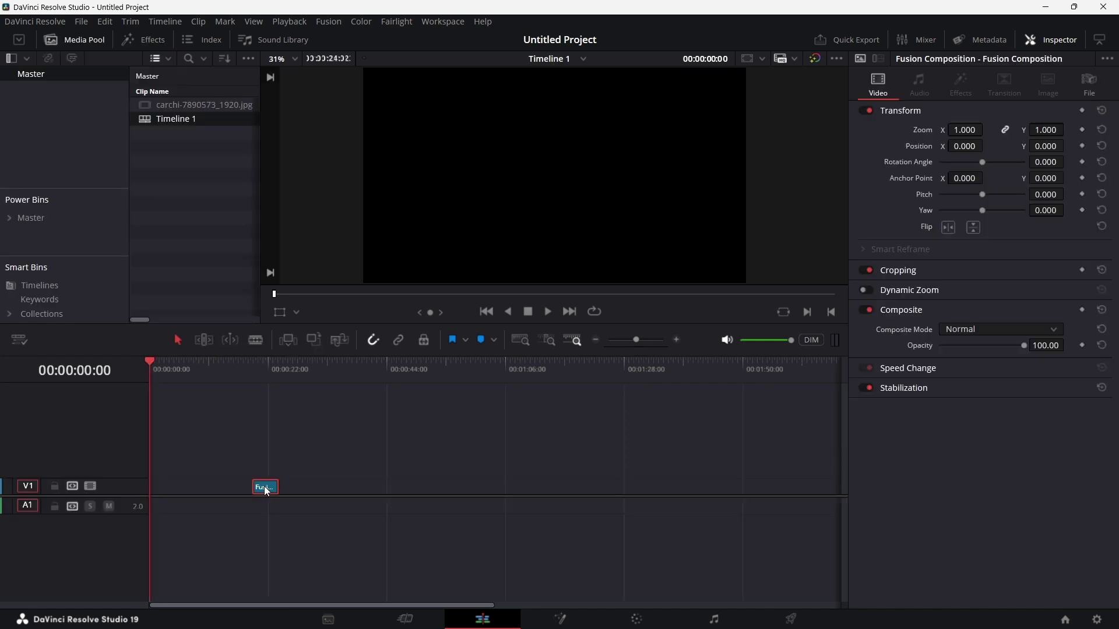
{"action": "key", "text": "ctrl+d"}
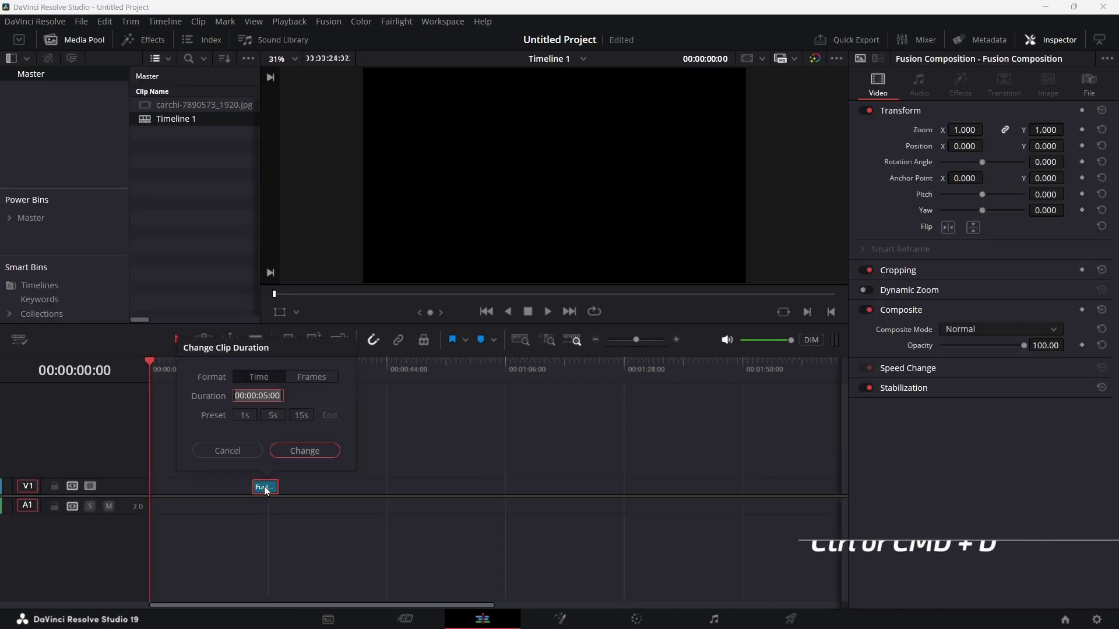
{"action": "type", "text": "1."}
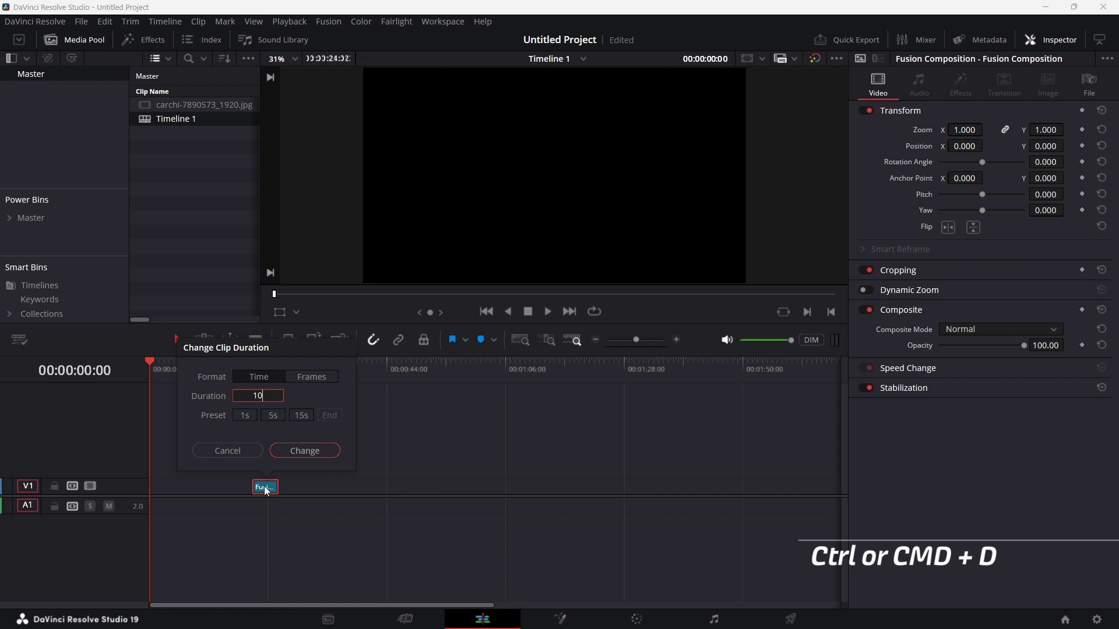
{"action": "type", "text": "000"}
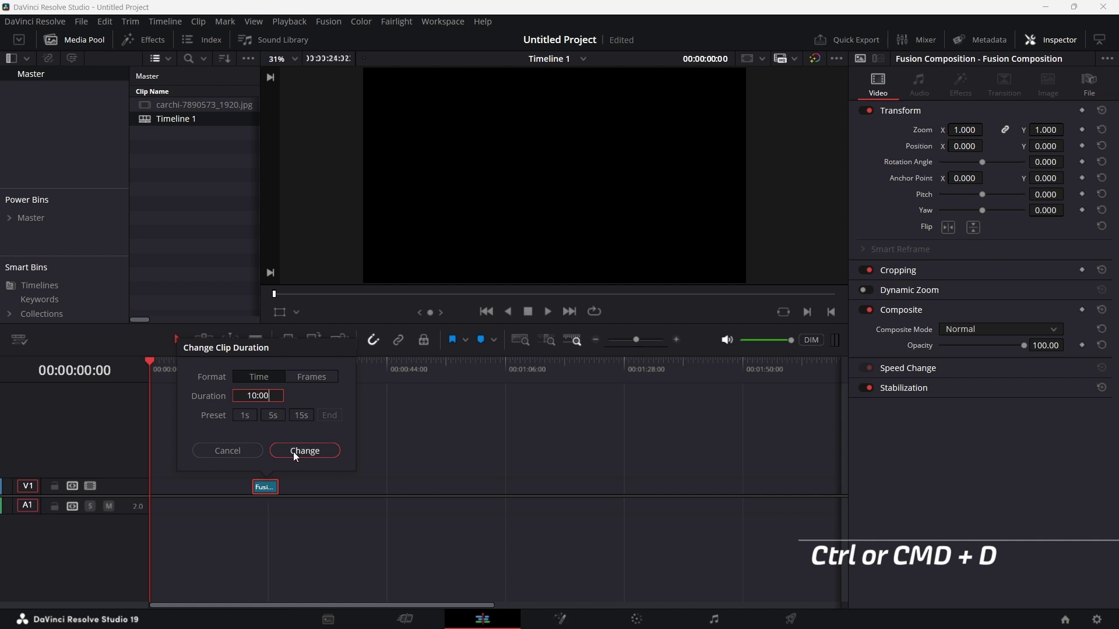
{"action": "left_click", "coordinate": [305, 451]}
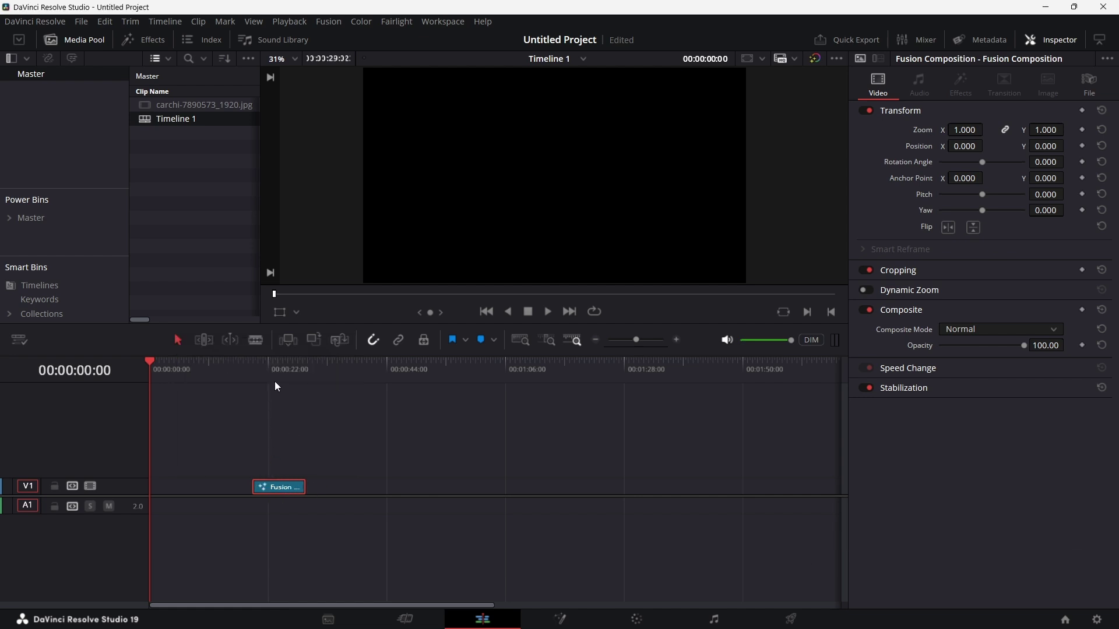
Move the playhead onto the Fusion Composition, open it on the Fusion page, and place MediaOut1 at the far right of the node graph
{"action": "left_click", "coordinate": [271, 373]}
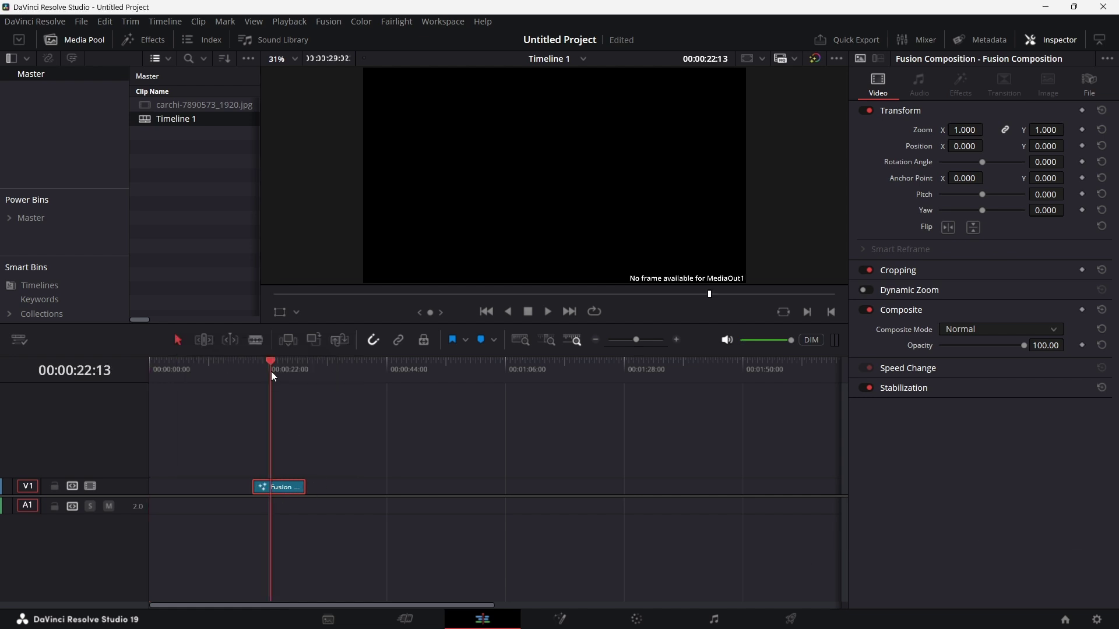
{"action": "left_click", "coordinate": [560, 619]}
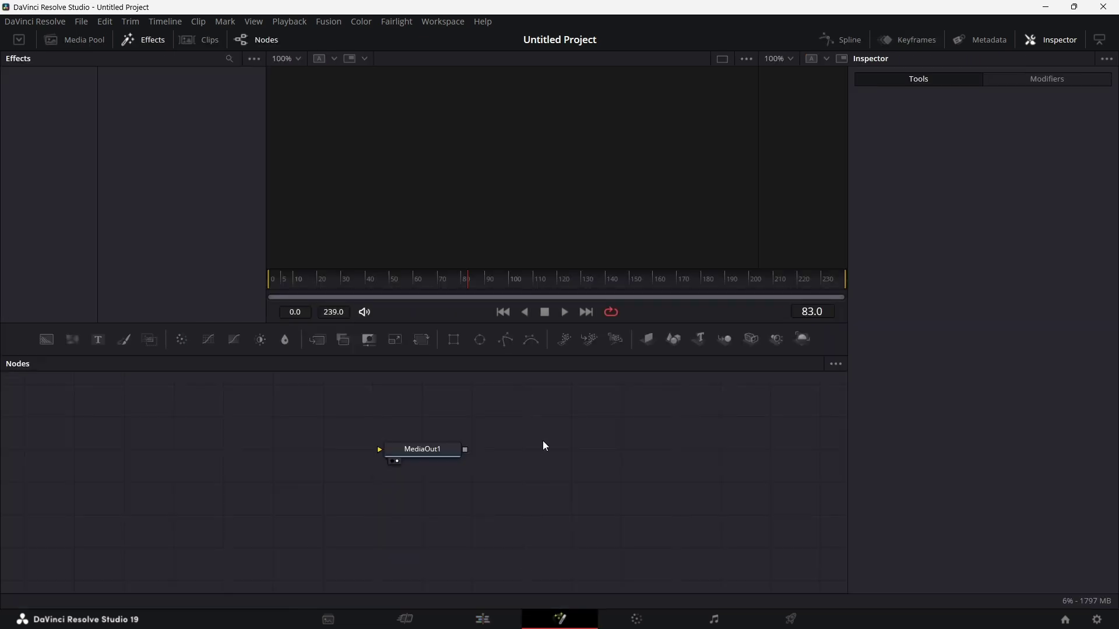
{"action": "left_click_drag", "start_coordinate": [423, 454], "coordinate": [743, 473]}
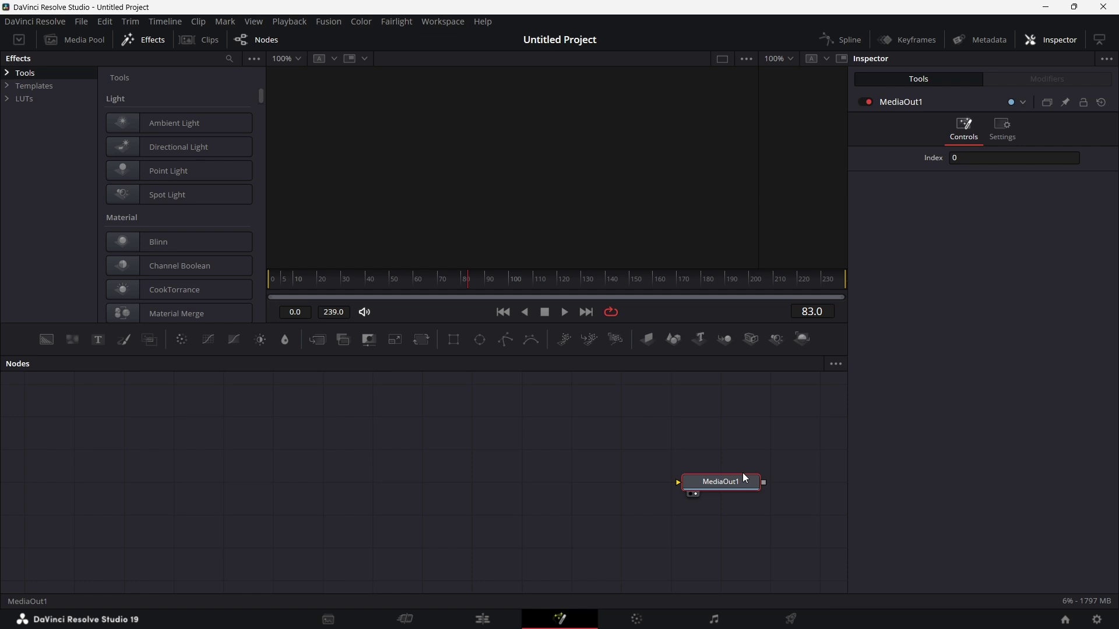
{"action": "scroll", "coordinate": [742, 473], "scroll_direction": "up", "scroll_amount": 2}
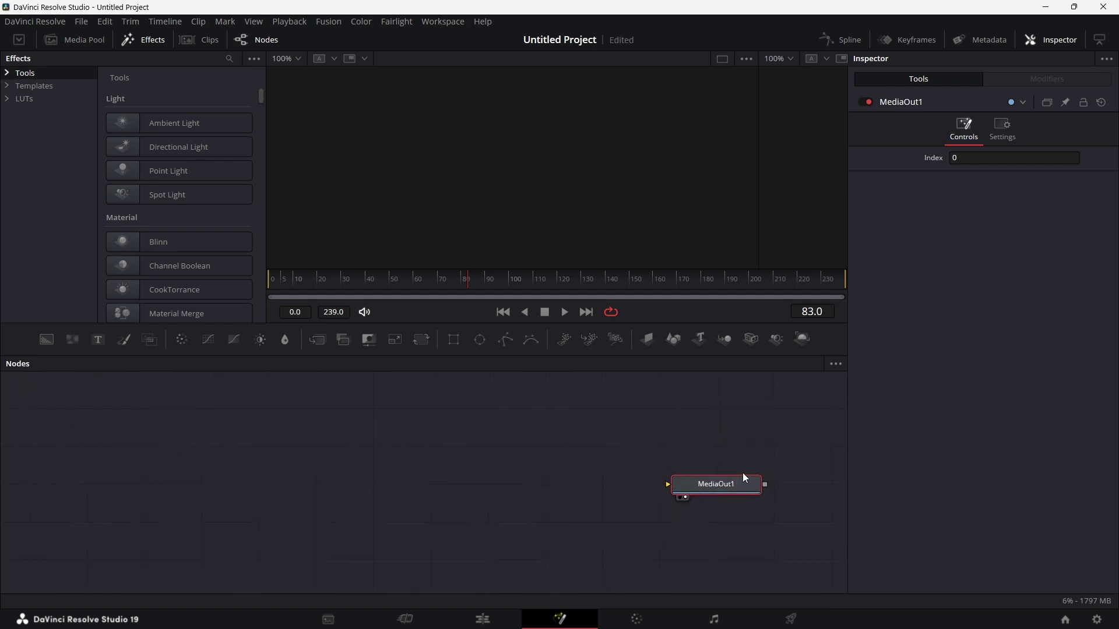
{"action": "left_click_drag", "start_coordinate": [708, 488], "coordinate": [739, 485]}
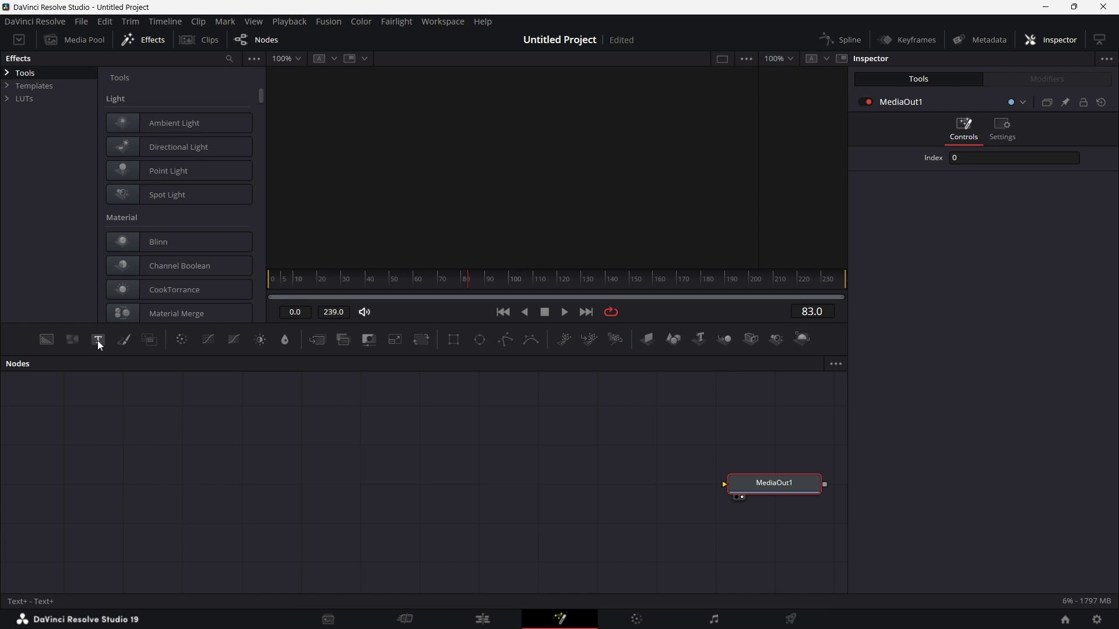
Add a Text+ node shown in the first viewer, and enlarge the viewer area by hiding the effects library
{"action": "left_click_drag", "start_coordinate": [97, 340], "coordinate": [380, 221]}
{"action": "left_click_drag", "start_coordinate": [759, 135], "coordinate": [635, 144]}
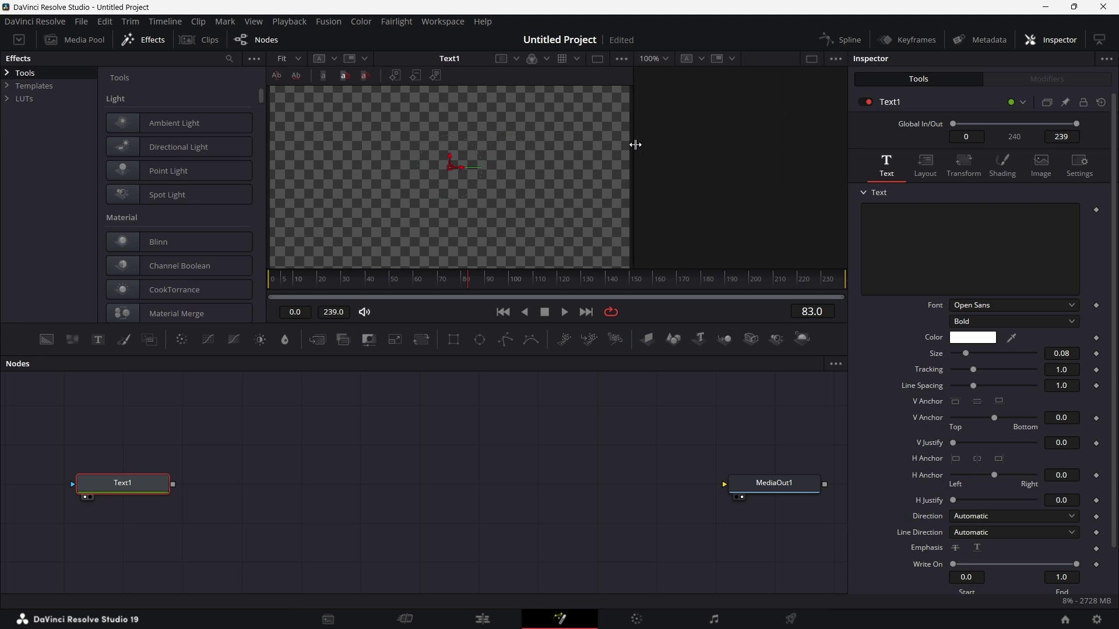
{"action": "left_click", "coordinate": [152, 44]}
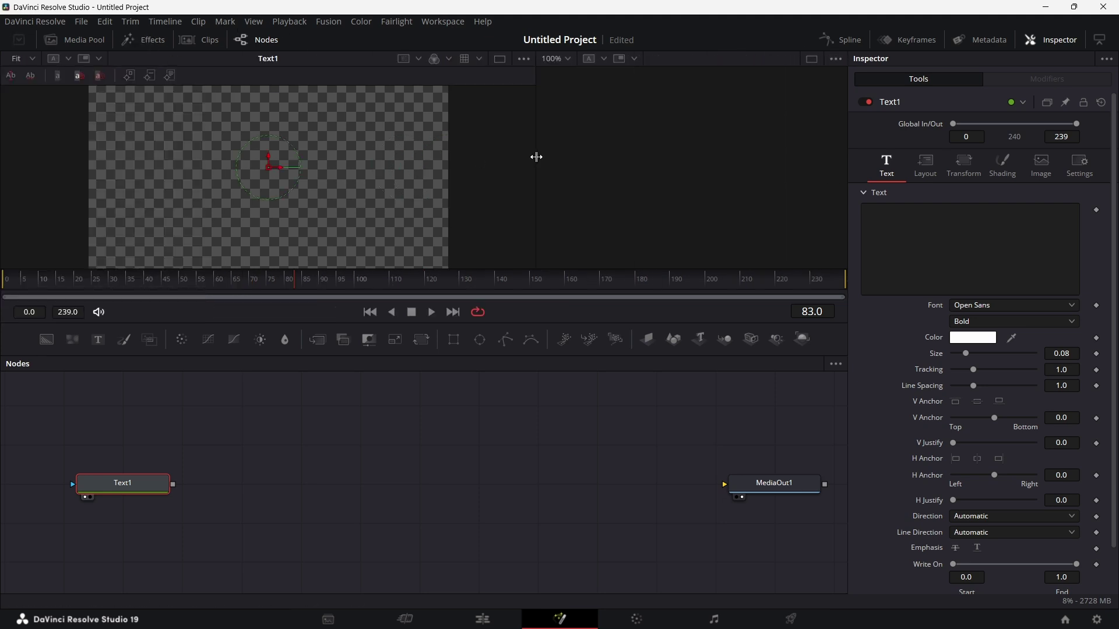
{"action": "left_click_drag", "start_coordinate": [536, 158], "coordinate": [475, 162]}
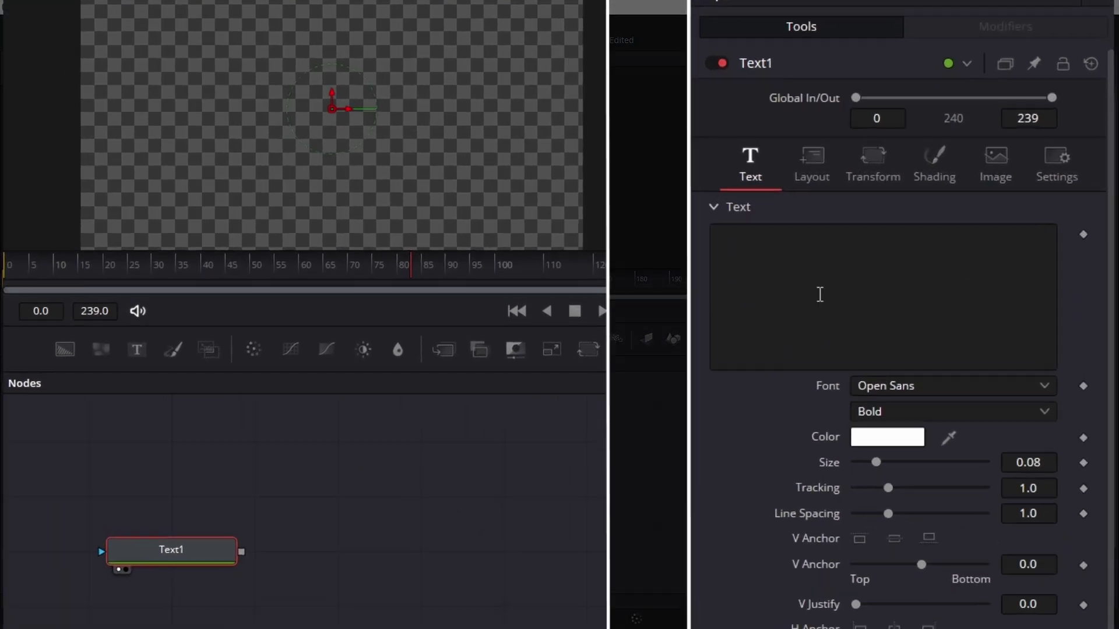
Enter RESOLVE as the text of the Text1 node and set its font to AkcelerBalt-Medium
{"action": "left_click", "coordinate": [933, 246]}
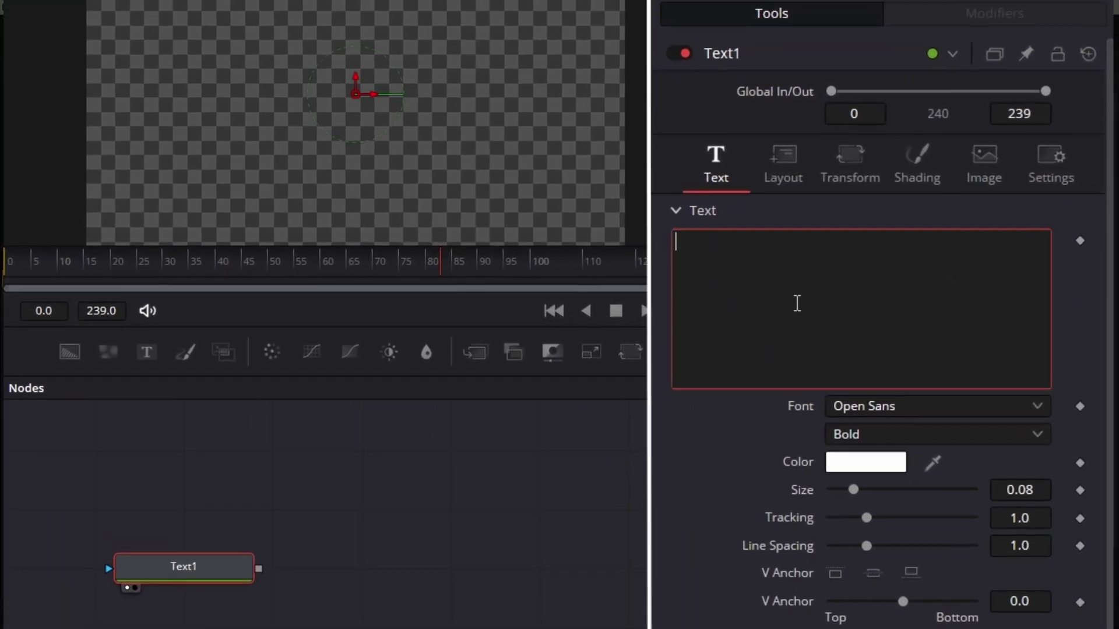
{"action": "type", "text": "RESOLVE"}
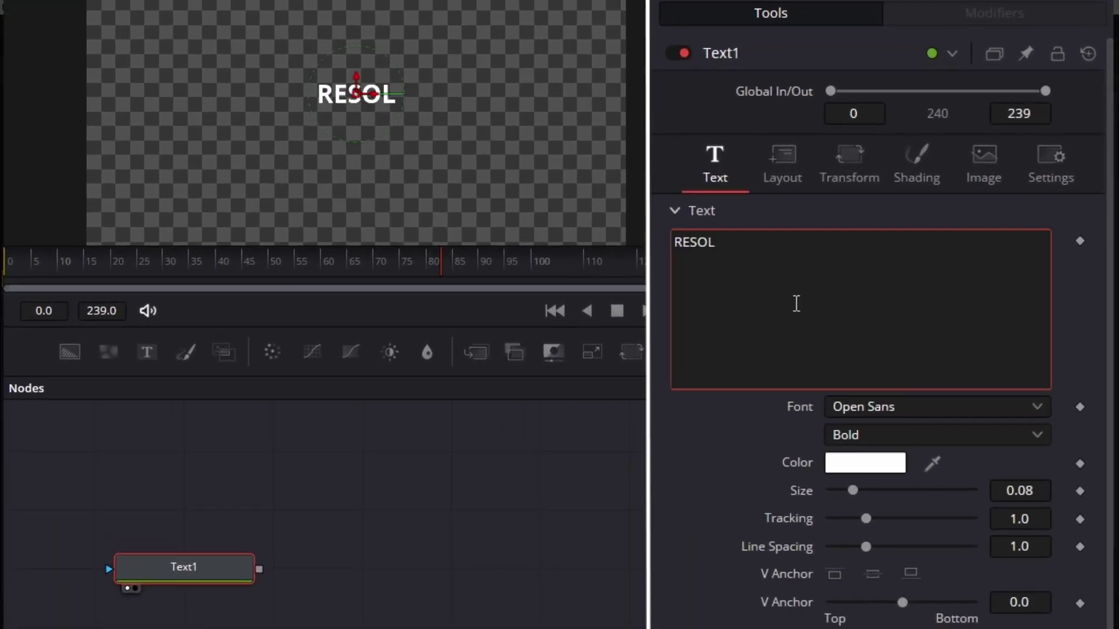
{"action": "left_click", "coordinate": [915, 406]}
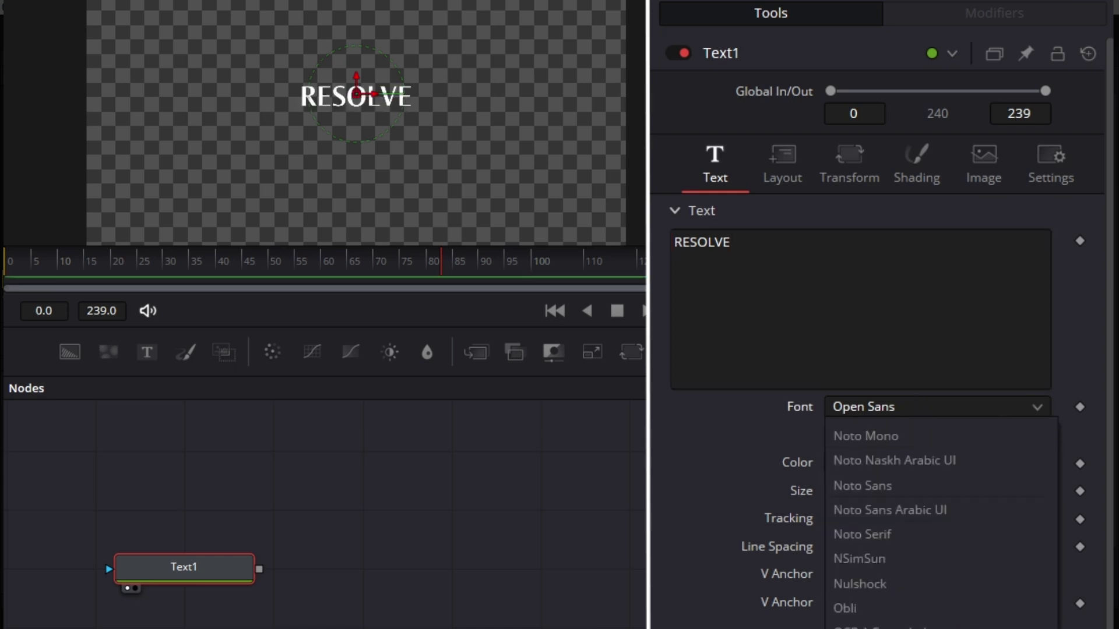
{"action": "key", "text": "a"}
{"action": "scroll", "coordinate": [933, 584], "scroll_direction": "down", "scroll_amount": 4}
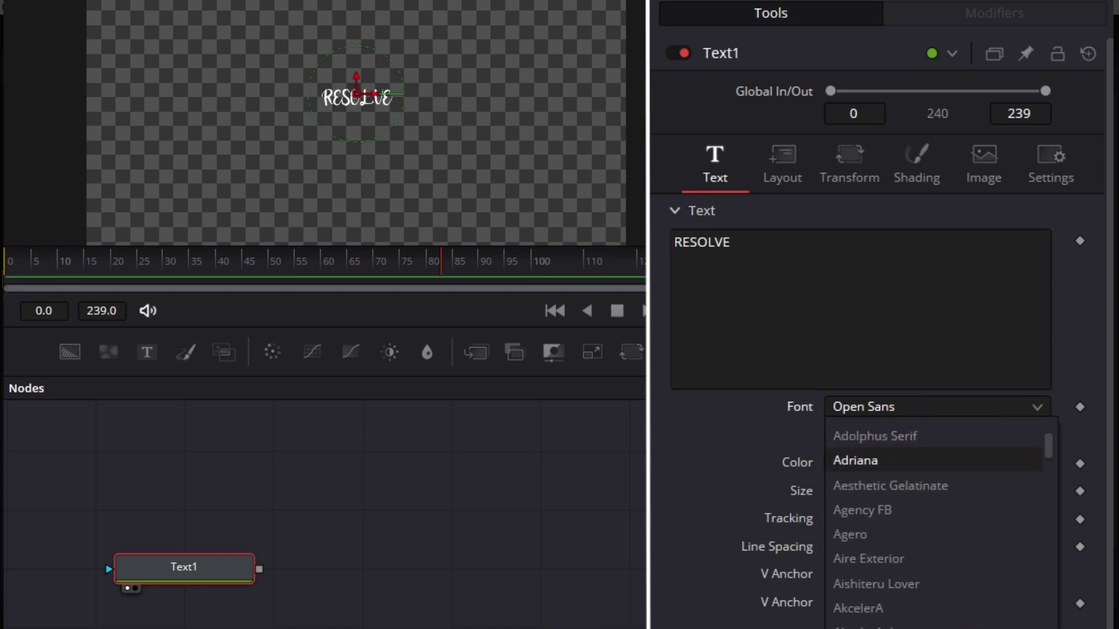
{"action": "scroll", "coordinate": [876, 583], "scroll_direction": "down", "scroll_amount": 4}
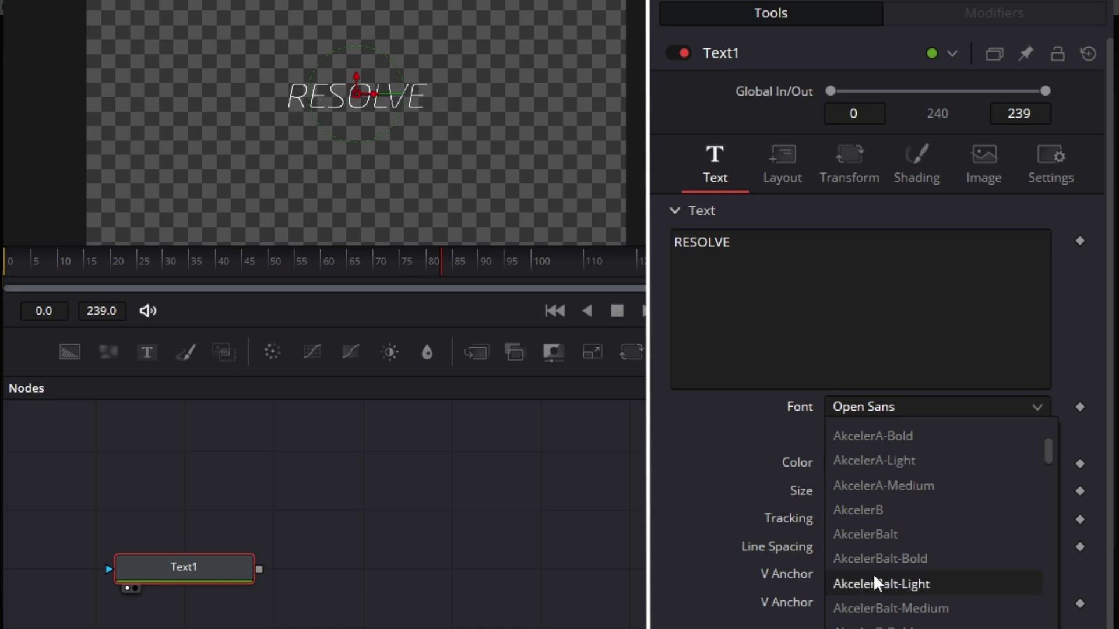
{"action": "left_click", "coordinate": [920, 608]}
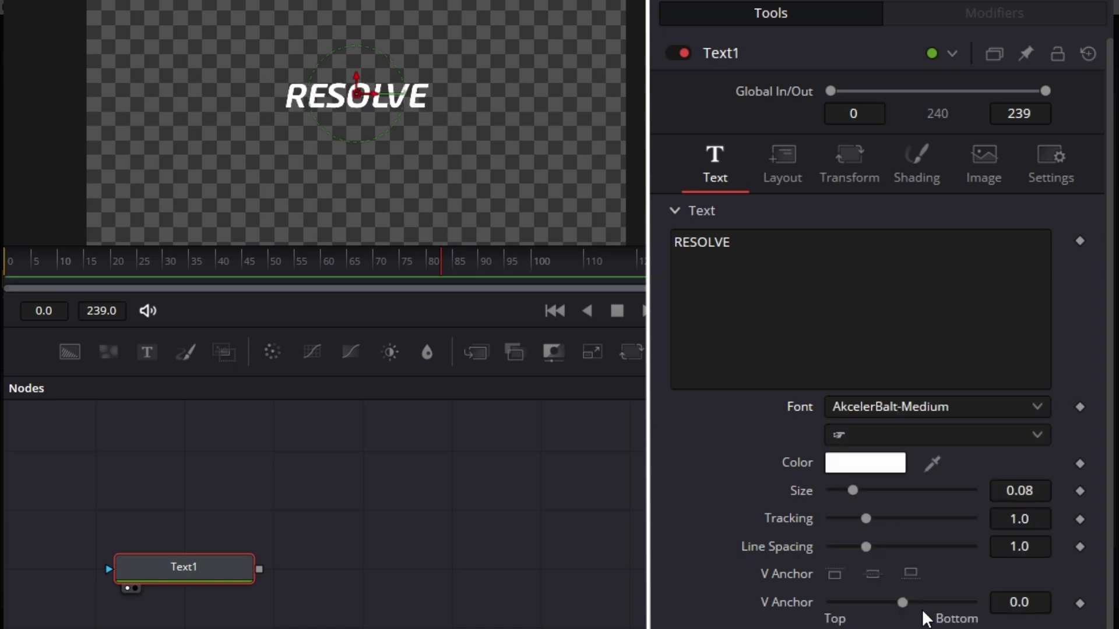
Set the RESOLVE text's size to 0.25
{"action": "left_click", "coordinate": [1033, 491]}
{"action": "key", "text": "BackSpace"}
{"action": "key", "text": "BackSpace"}
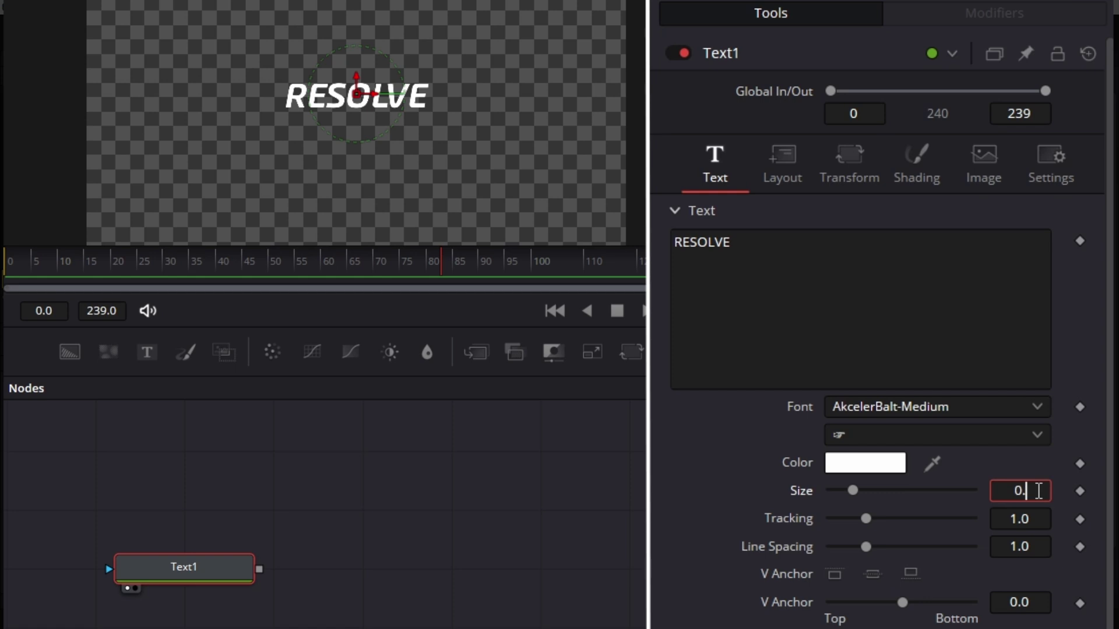
{"action": "type", "text": "25"}
{"action": "key", "text": "Tab"}
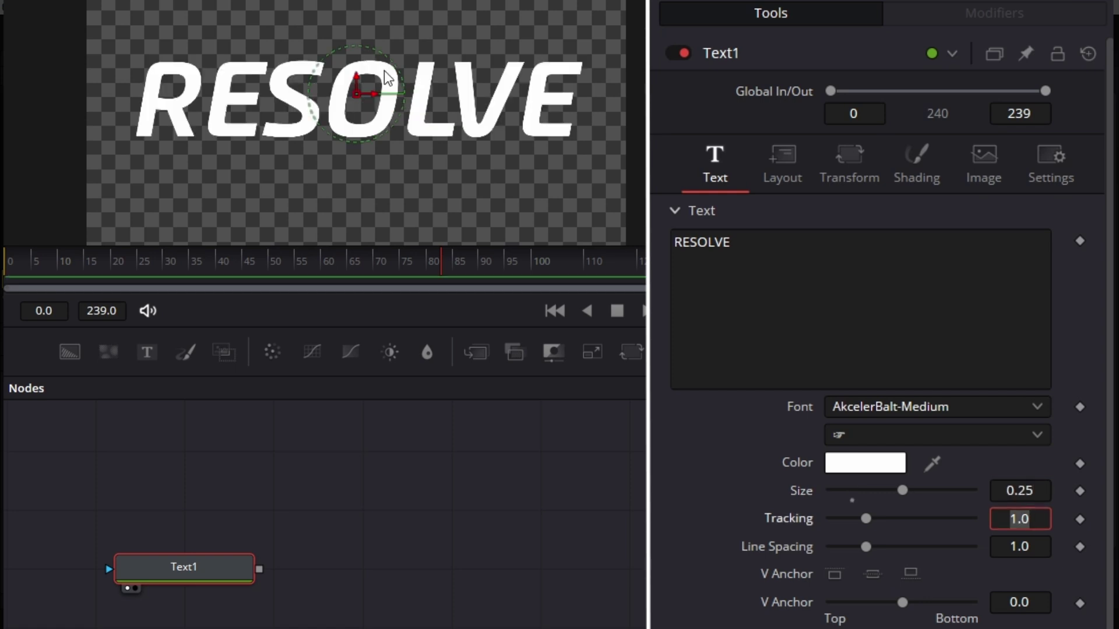
Apply a Follower modifier to the text of the Text1 node
{"action": "left_click", "coordinate": [151, 583]}
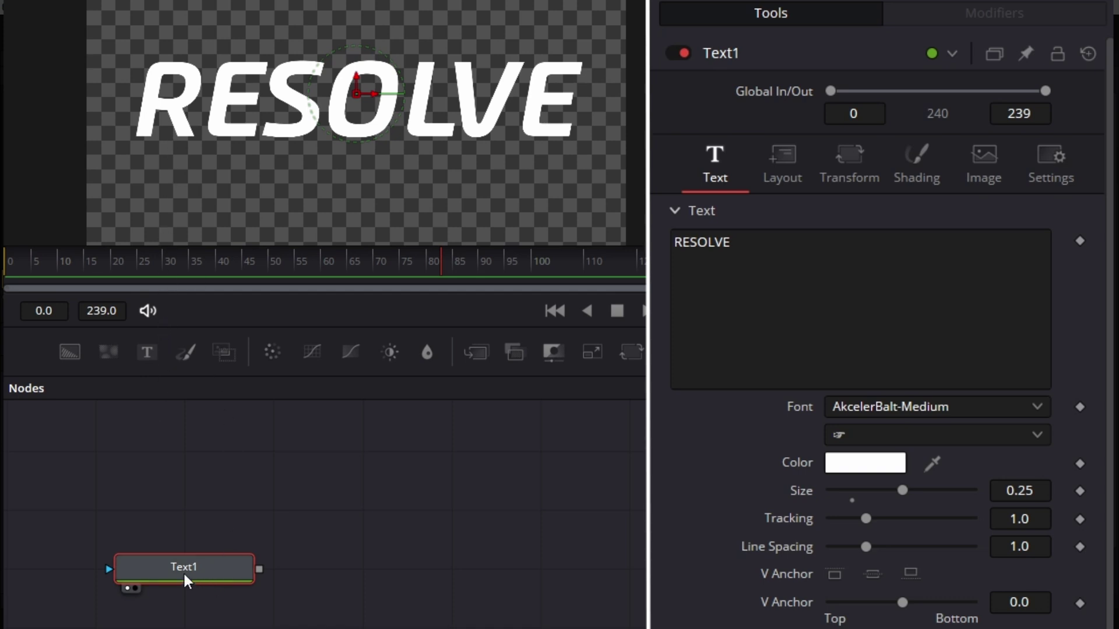
{"action": "left_click", "coordinate": [790, 265]}
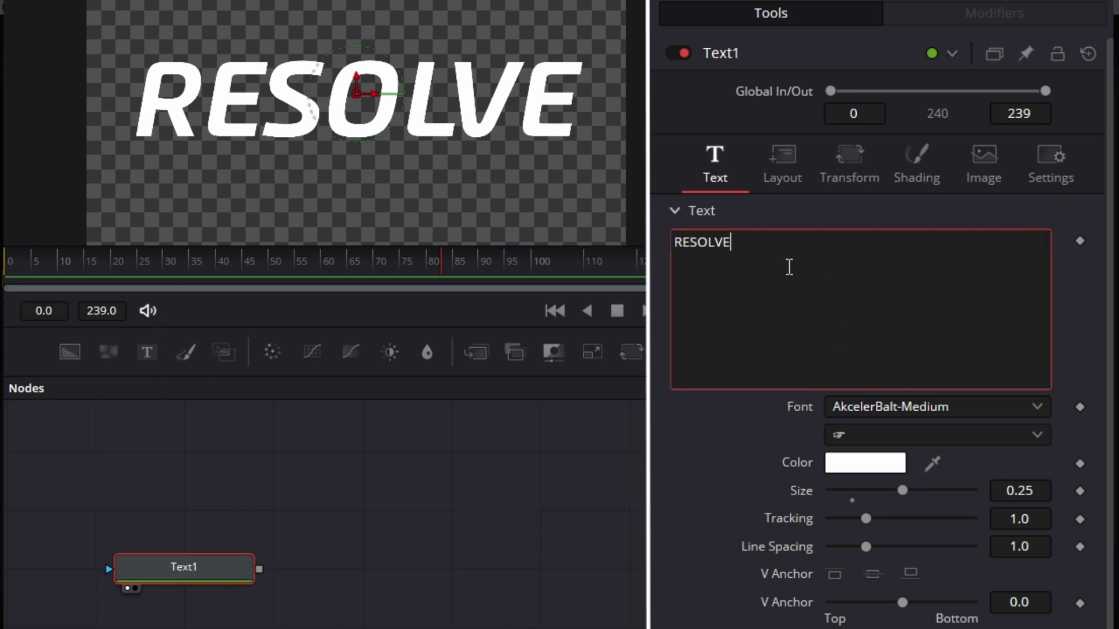
{"action": "right_click", "coordinate": [787, 265]}
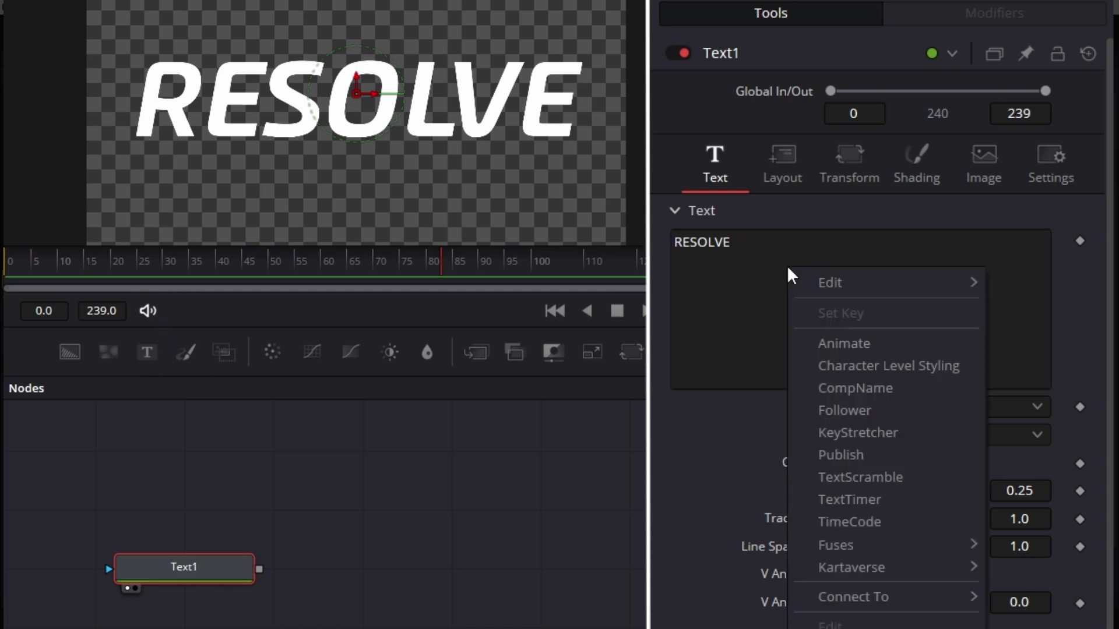
{"action": "left_click", "coordinate": [866, 410]}
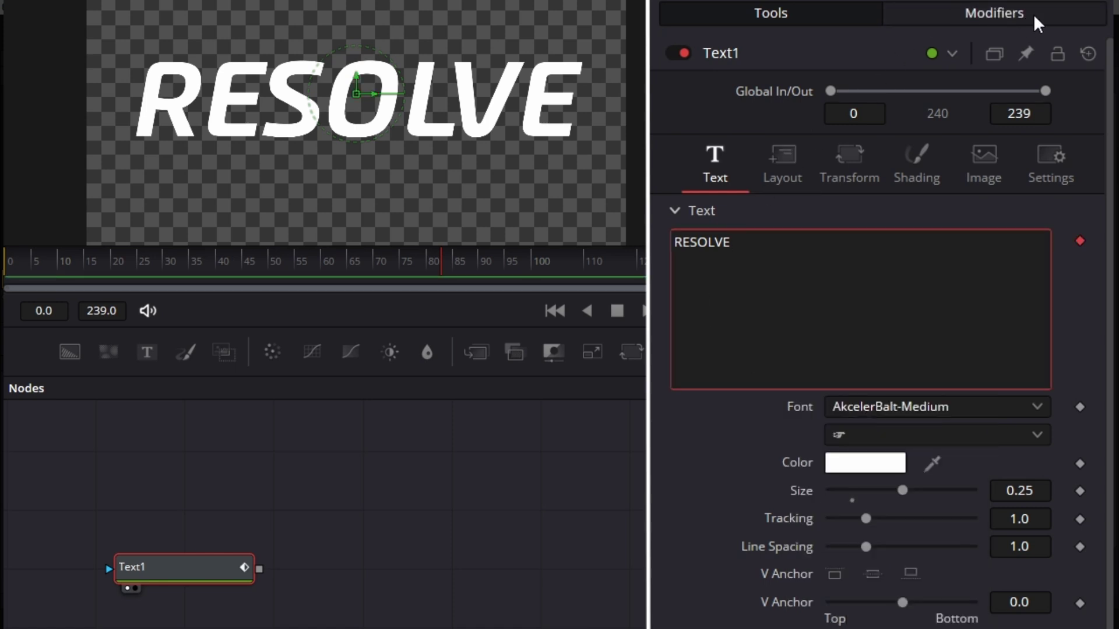
Set the Follower modifier's delay between each character to 12
{"action": "left_click", "coordinate": [998, 12]}
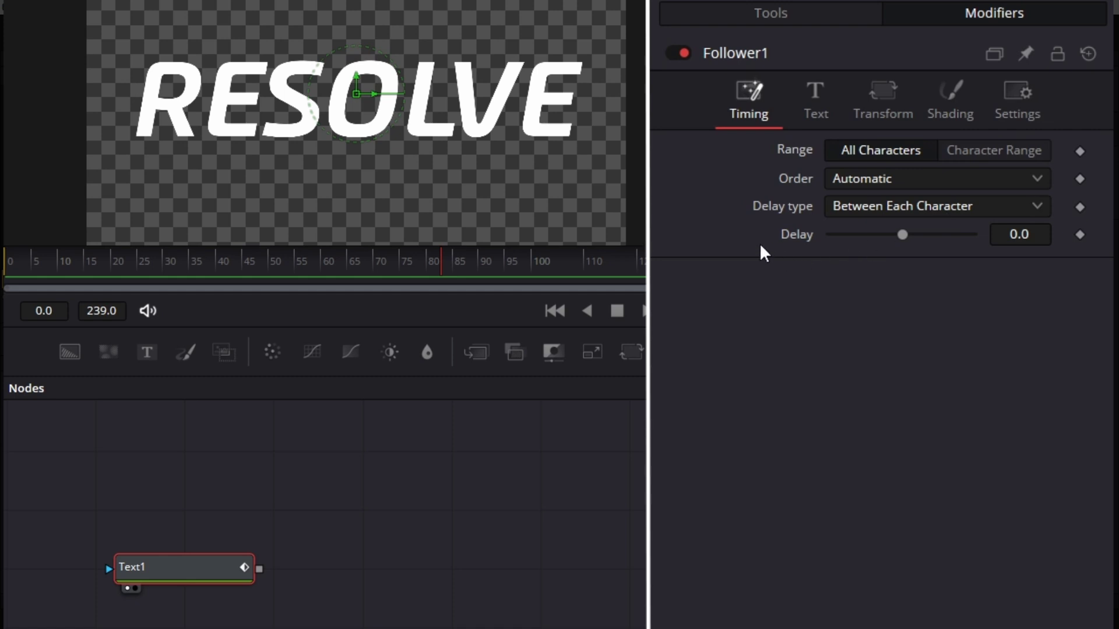
{"action": "left_click", "coordinate": [1038, 237]}
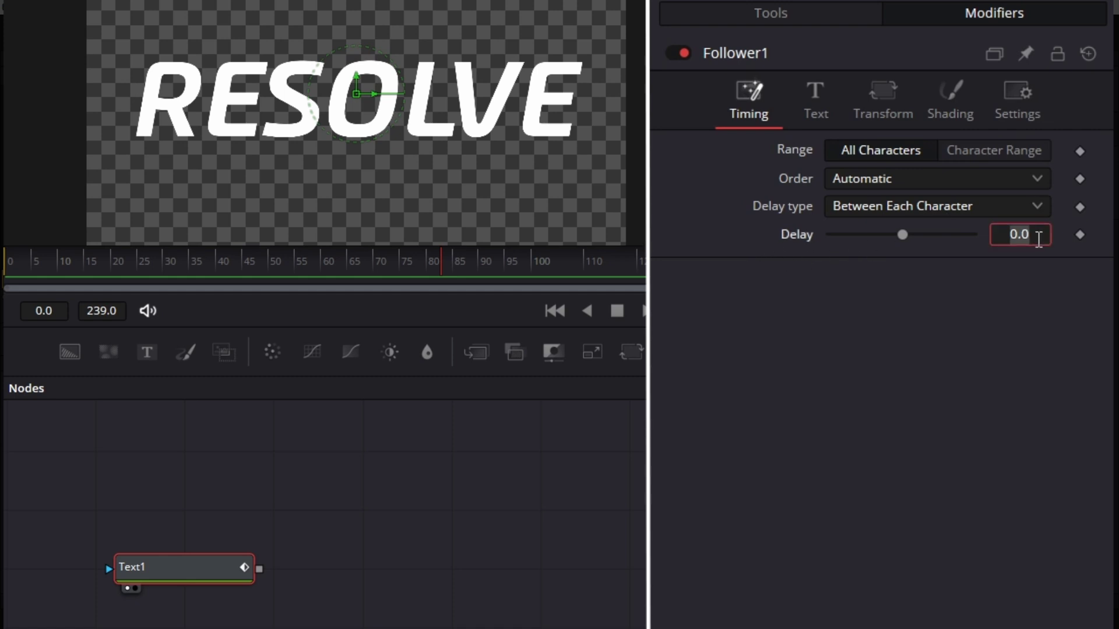
{"action": "type", "text": "12"}
{"action": "key", "text": "Return"}
Set the Y position offset in the Follower's shading settings to about -0.571 and enable keyframing for the offset at frame 83
{"action": "left_click", "coordinate": [948, 94]}
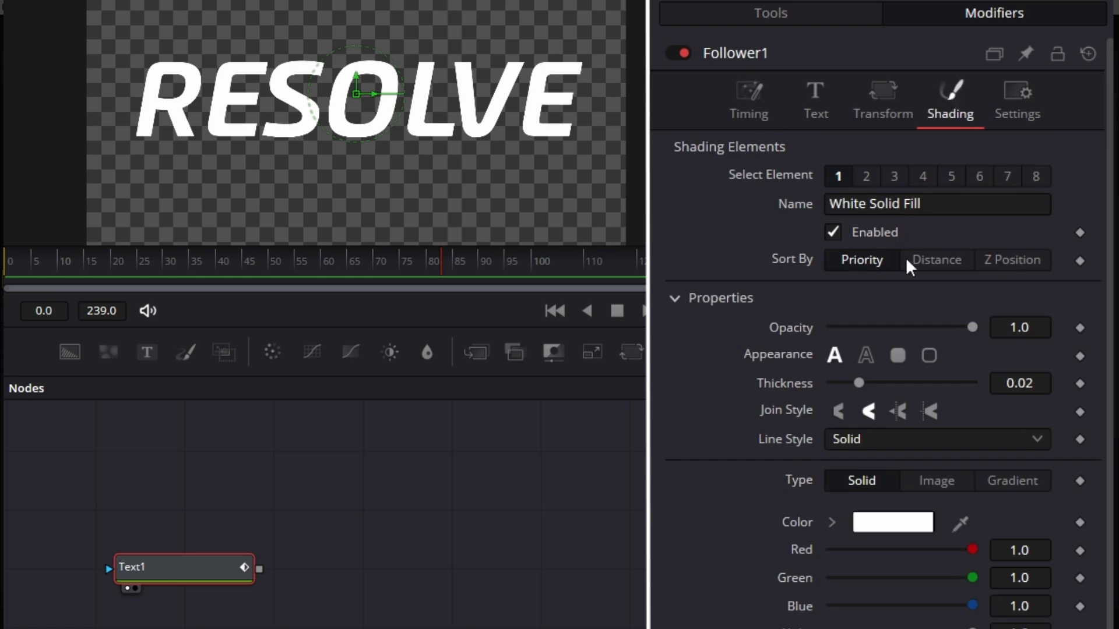
{"action": "scroll", "coordinate": [907, 260], "scroll_direction": "down", "scroll_amount": 3}
{"action": "scroll", "coordinate": [841, 618], "scroll_direction": "down", "scroll_amount": 12}
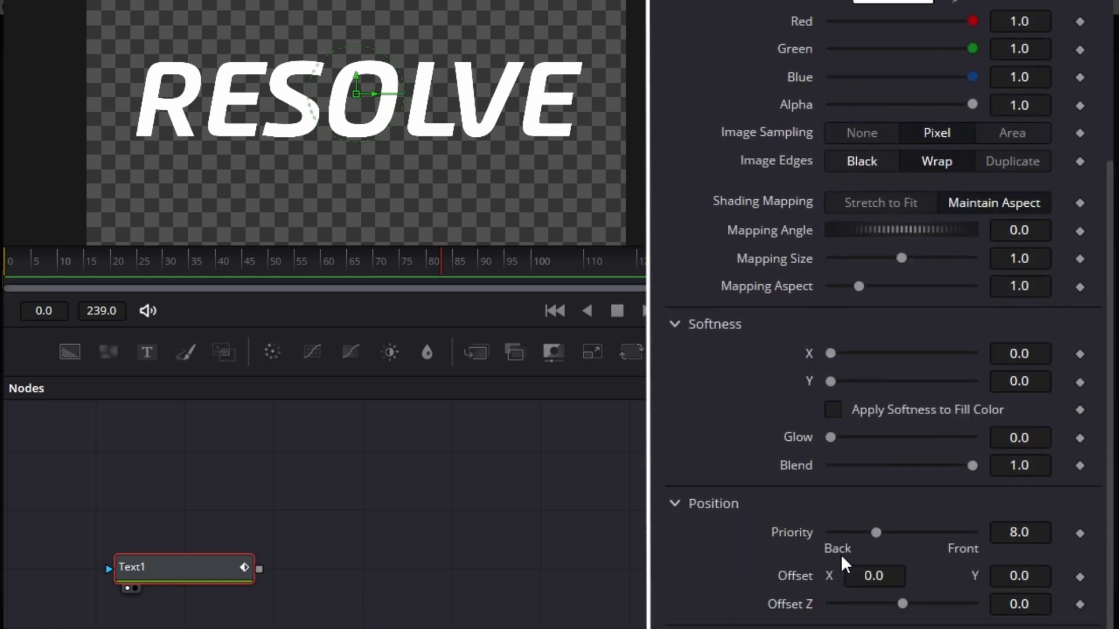
{"action": "scroll", "coordinate": [838, 504], "scroll_direction": "down", "scroll_amount": 1}
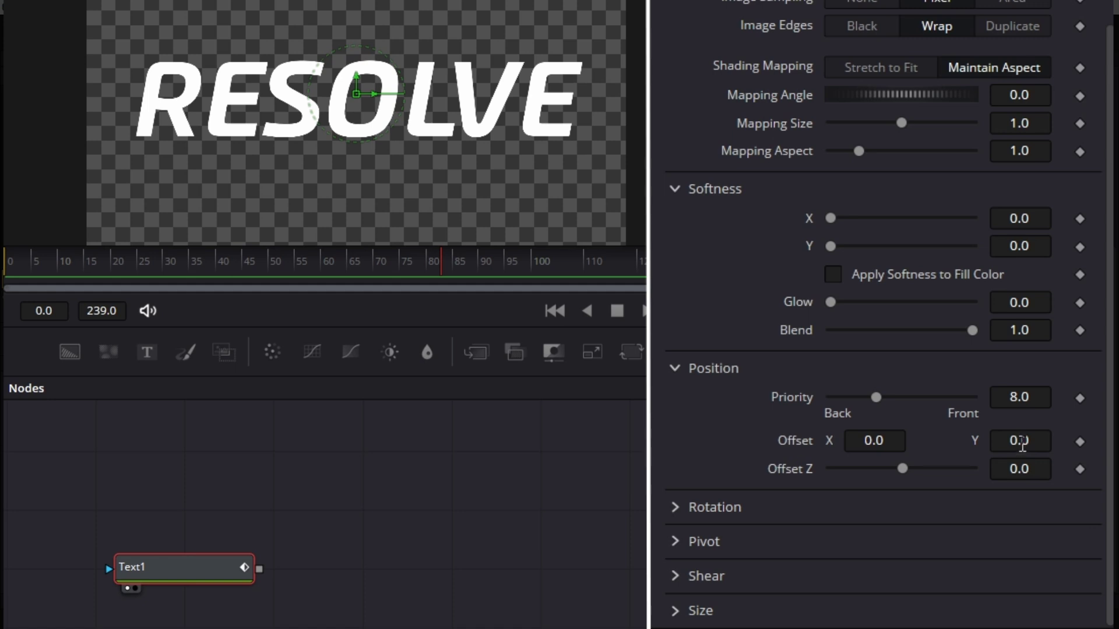
{"action": "left_click", "coordinate": [1022, 443]}
{"action": "type", "text": "-0.085"}
{"action": "mouse_move", "coordinate": [1022, 443]}
{"action": "left_mouse_down"}
{"action": "mouse_move", "coordinate": [985, 439]}
{"action": "mouse_move", "coordinate": [1011, 438]}
{"action": "left_mouse_up"}
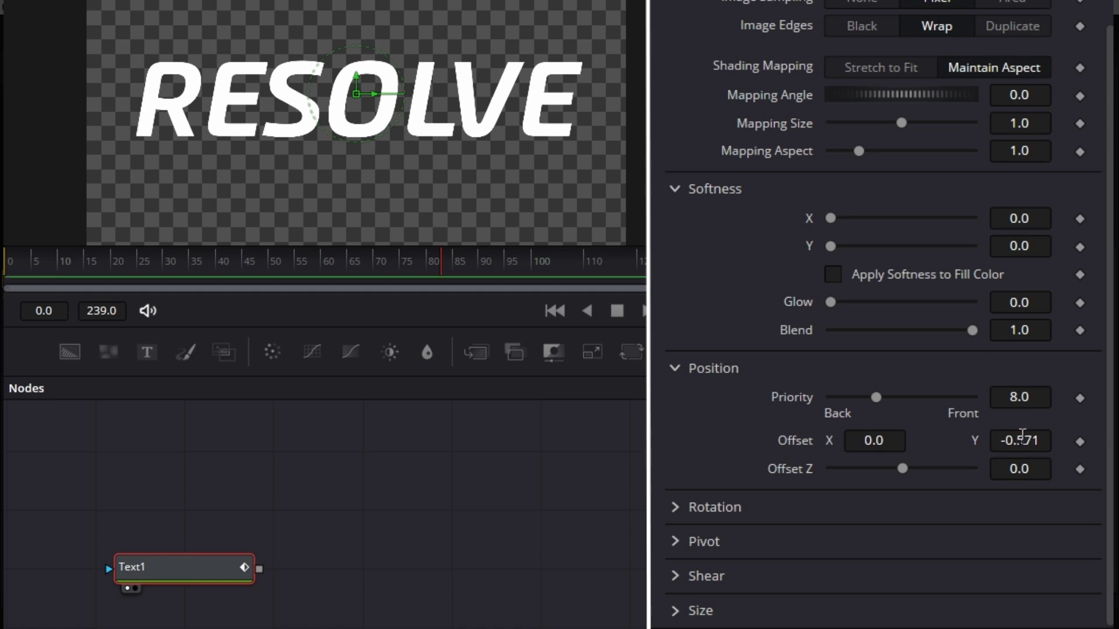
{"action": "left_click", "coordinate": [1081, 441]}
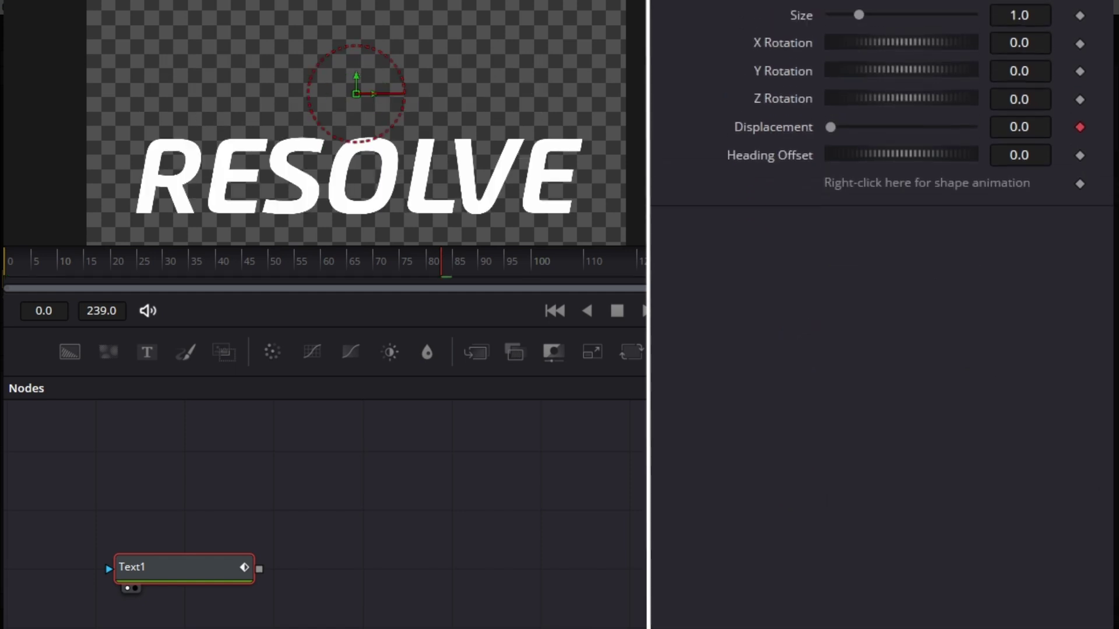
Lower the Follower's keyframed Y offset to about -1.485 to move the text out of frame, and bring it back to about -0.019
{"action": "left_click", "coordinate": [736, 140]}
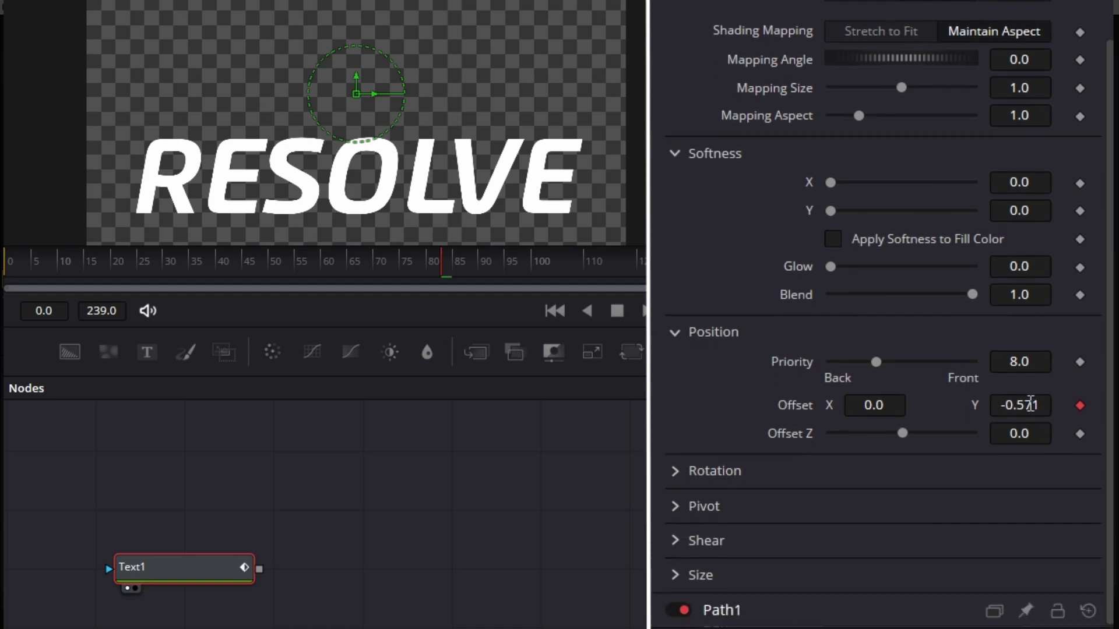
{"action": "left_click_drag", "start_coordinate": [1031, 404], "coordinate": [986, 392]}
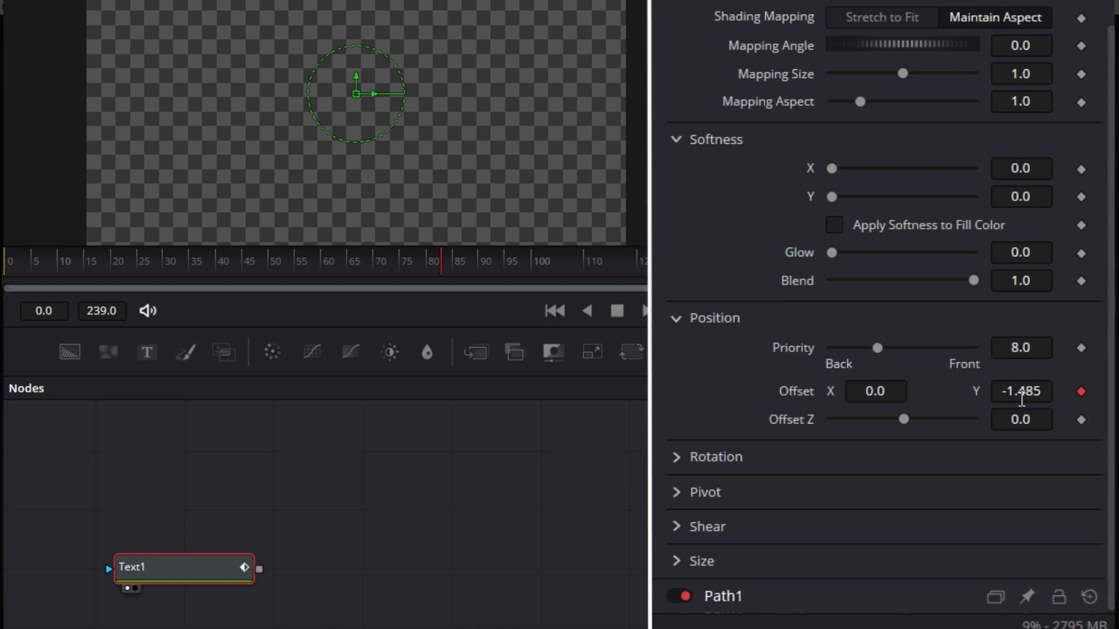
{"action": "left_click_drag", "start_coordinate": [1020, 392], "coordinate": [1082, 391]}
{"action": "left_click_drag", "start_coordinate": [1008, 392], "coordinate": [1067, 393]}
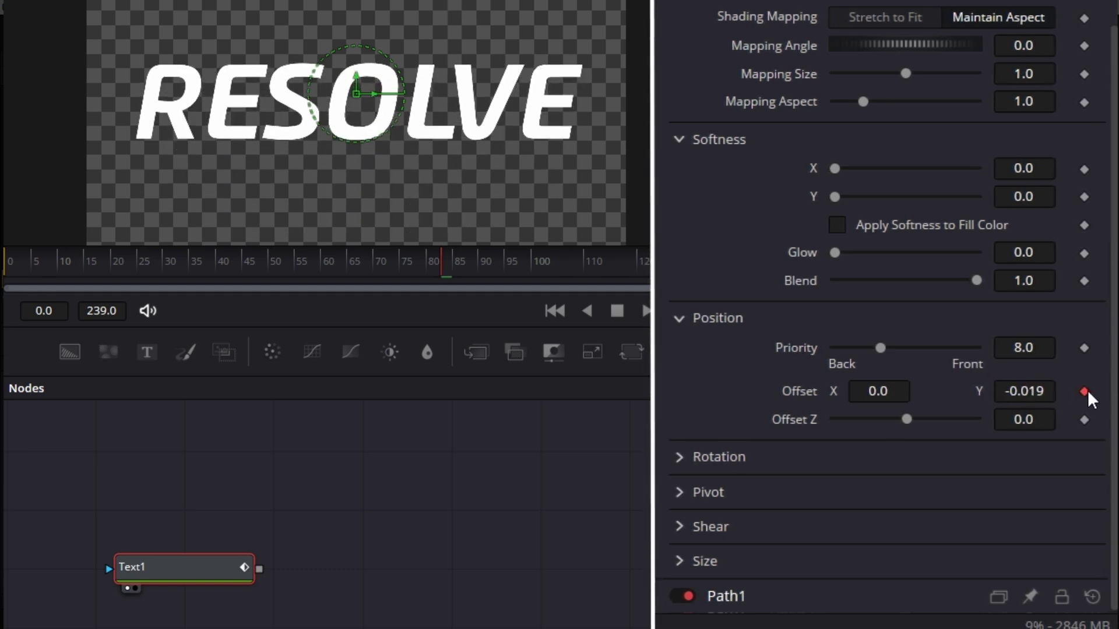
{"action": "right_click", "coordinate": [805, 386]}
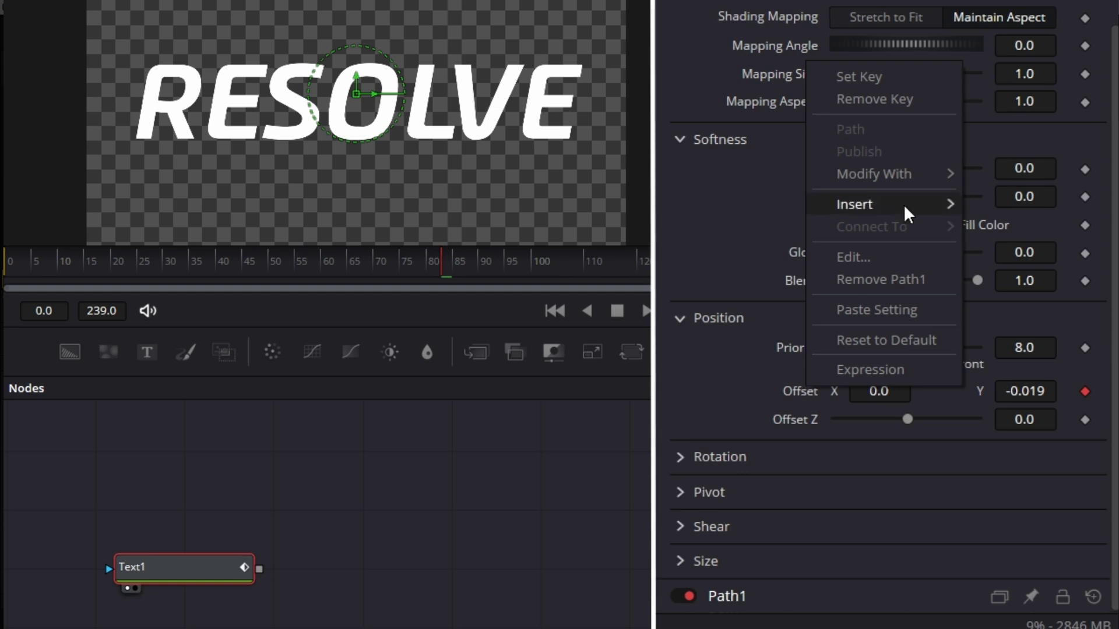
{"action": "mouse_move", "coordinate": [942, 178]}
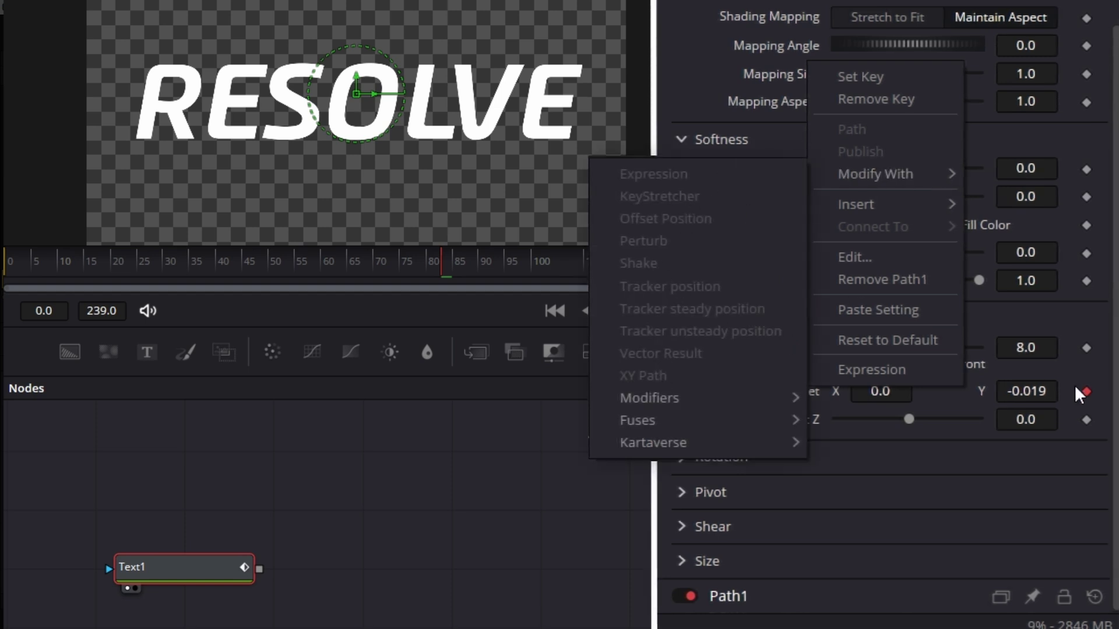
{"action": "key", "text": "Escape"}
{"action": "key", "text": "Escape"}
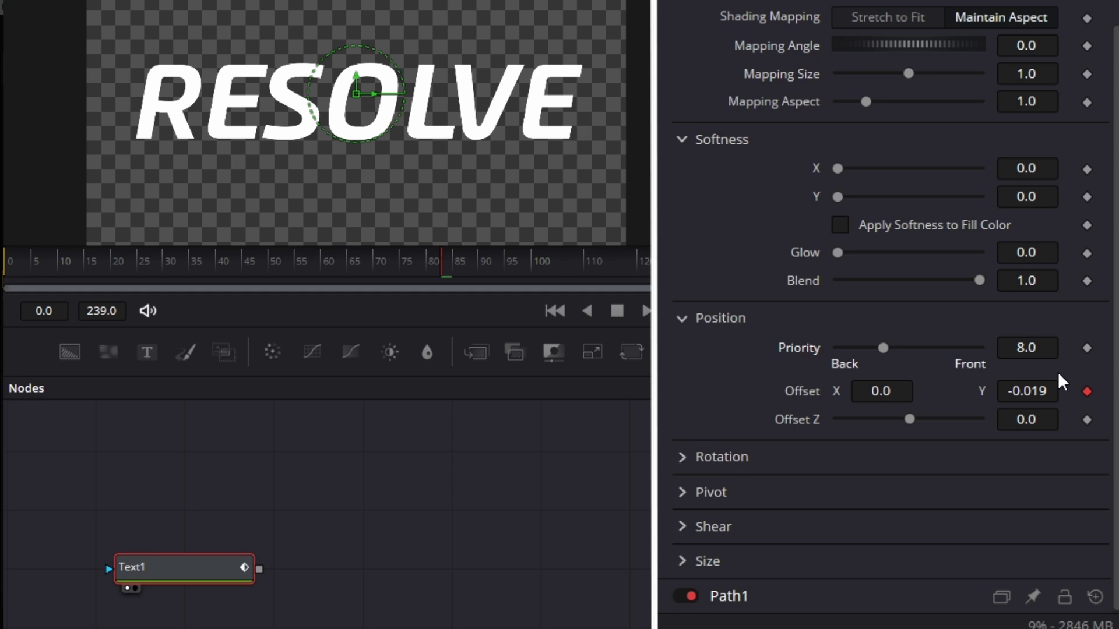
Remove the keyframing from the Follower's position offset and modify the offset with a Vector Result
{"action": "left_click", "coordinate": [1088, 391]}
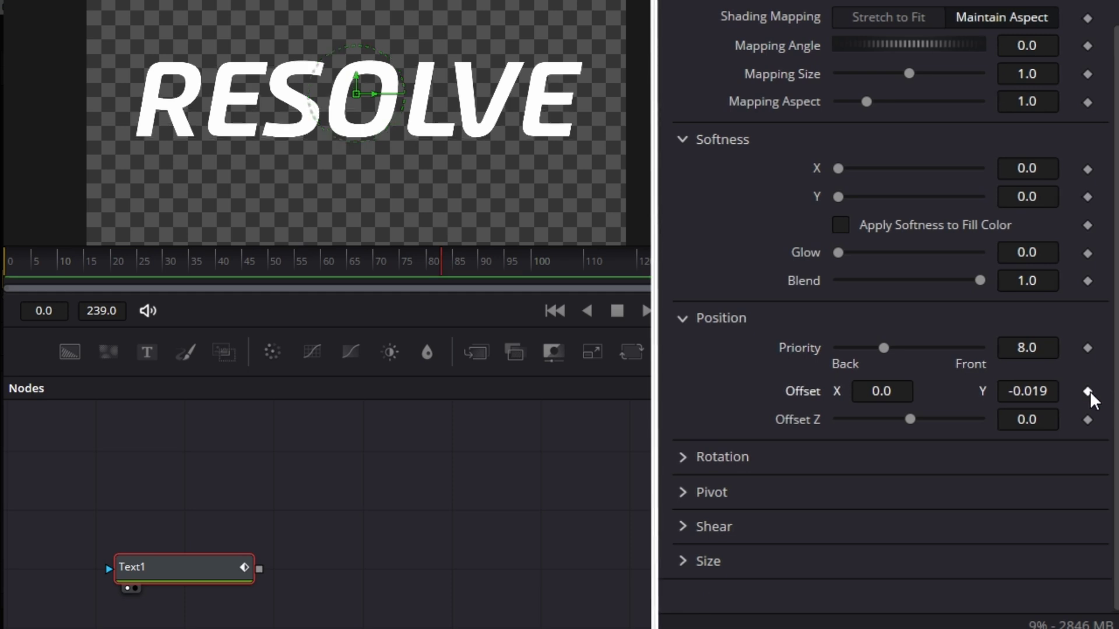
{"action": "right_click", "coordinate": [805, 392]}
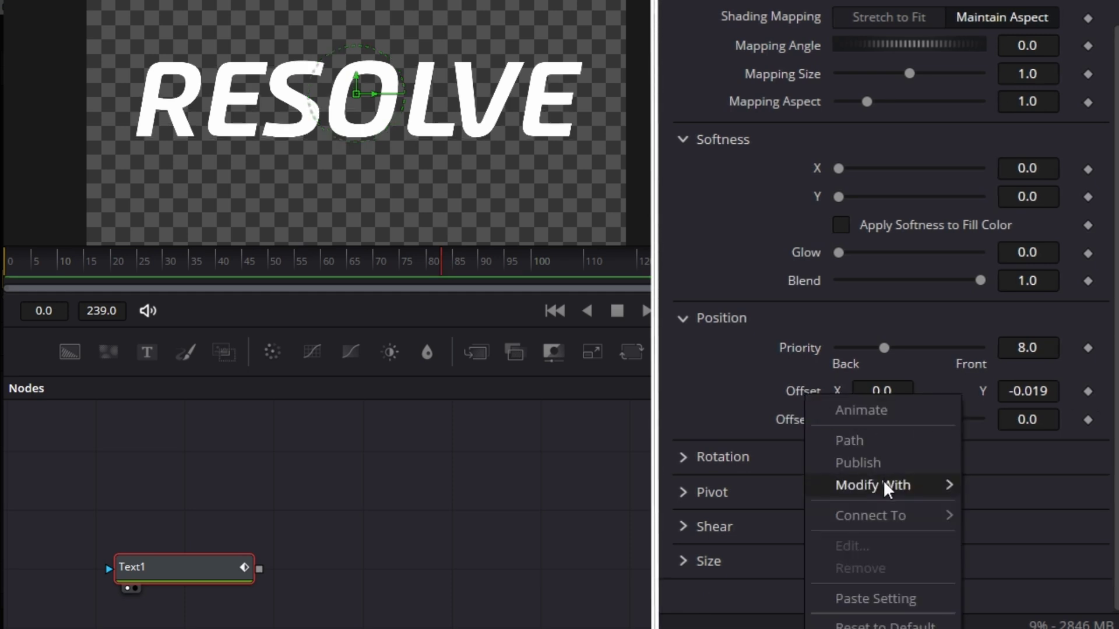
{"action": "mouse_move", "coordinate": [883, 481]}
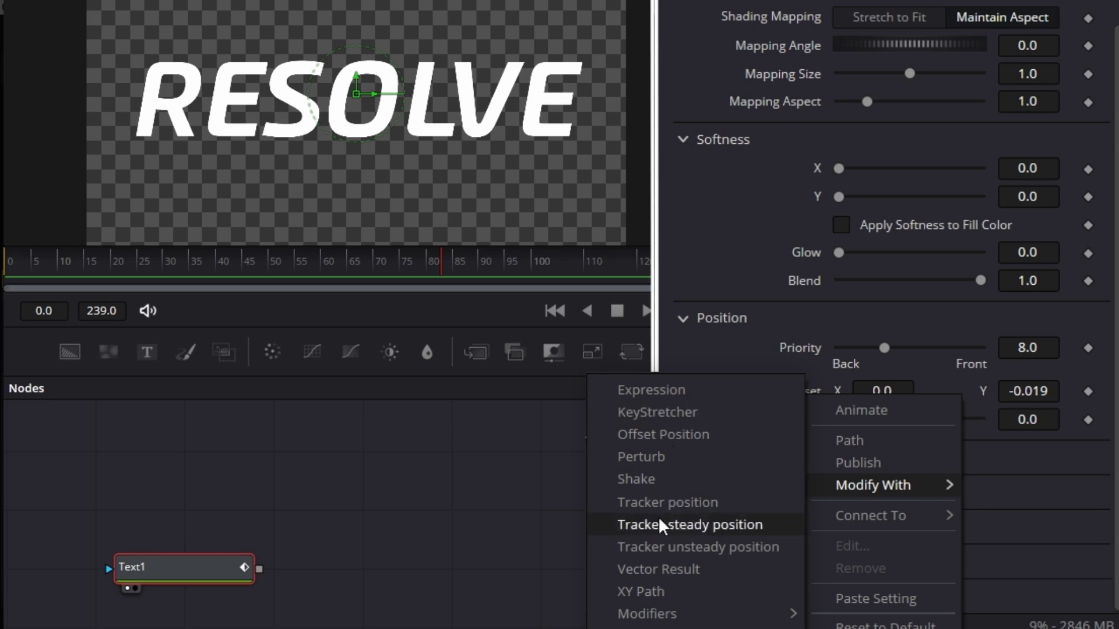
{"action": "left_click", "coordinate": [666, 568]}
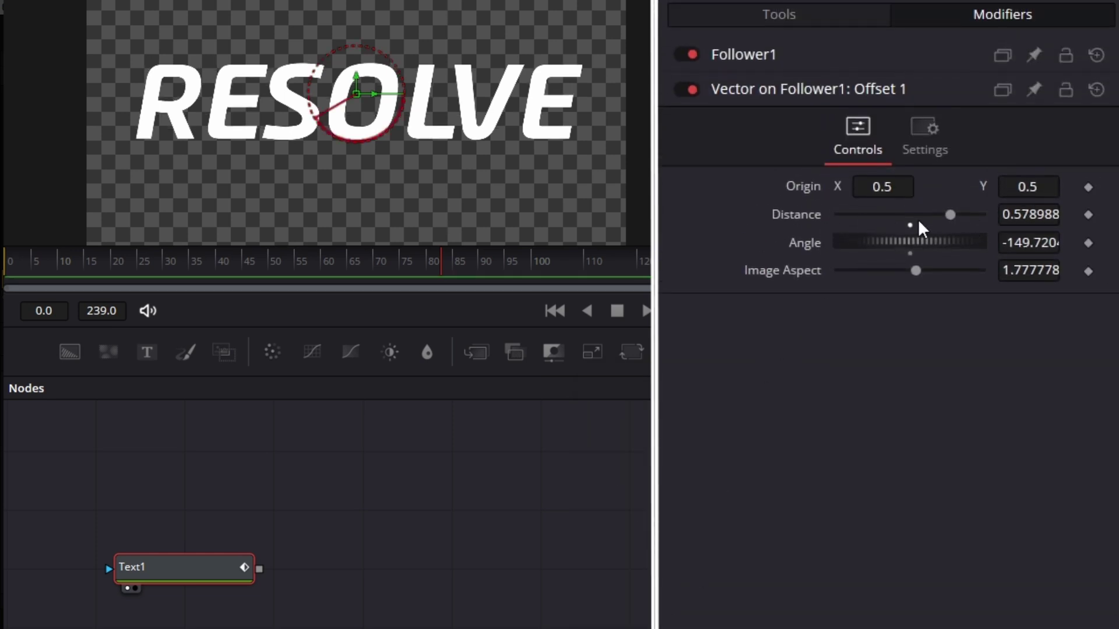
Try vector distances of about -0.22 and 0.52, and set the vector's angle to 90 degrees
{"action": "left_click_drag", "start_coordinate": [950, 214], "coordinate": [898, 232]}
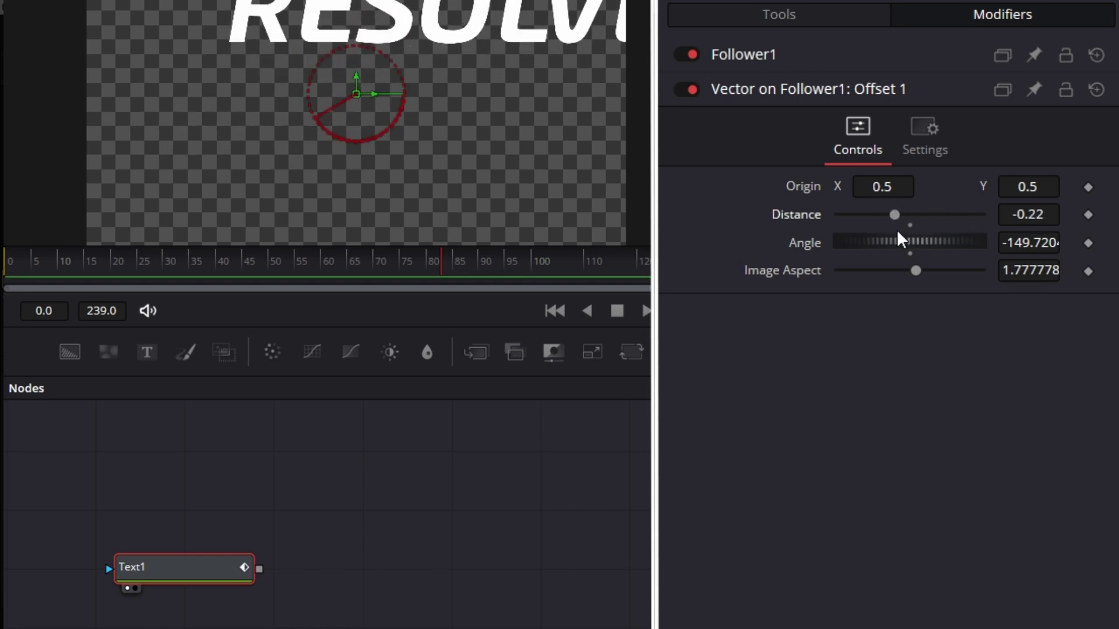
{"action": "double_click", "coordinate": [803, 246]}
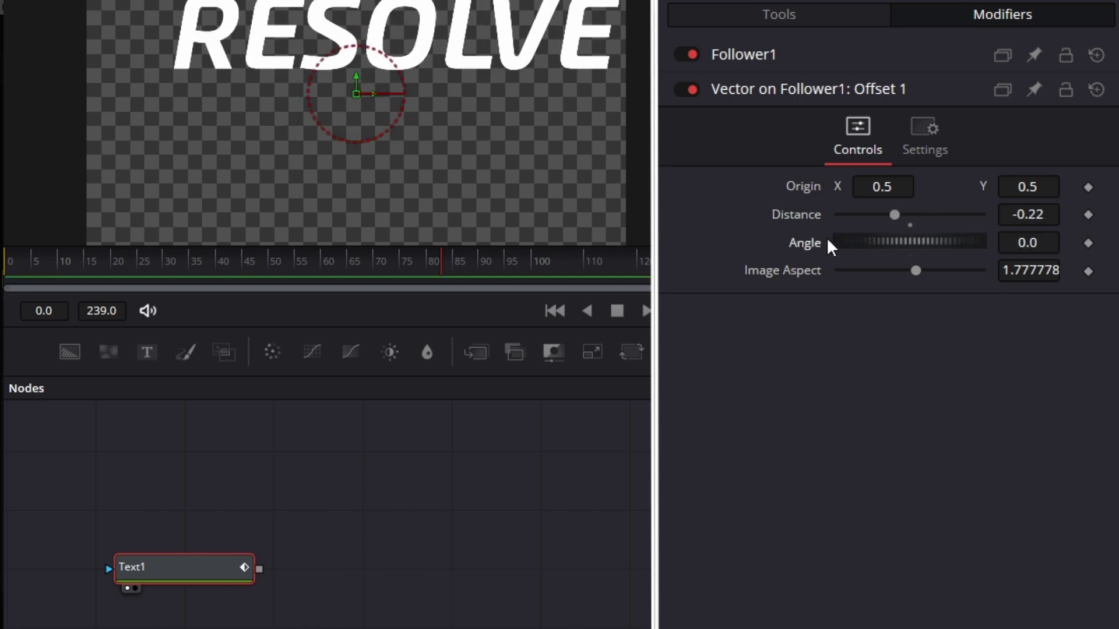
{"action": "left_click_drag", "start_coordinate": [893, 215], "coordinate": [947, 216]}
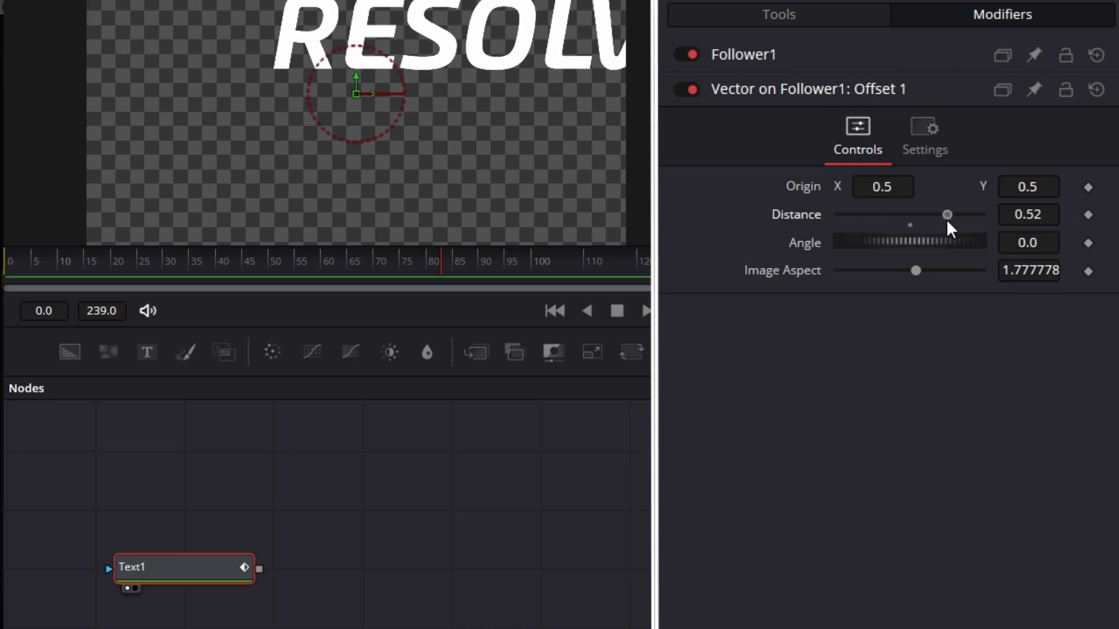
{"action": "left_click", "coordinate": [1020, 242]}
{"action": "type", "text": "9"}
{"action": "key", "text": "Tab"}
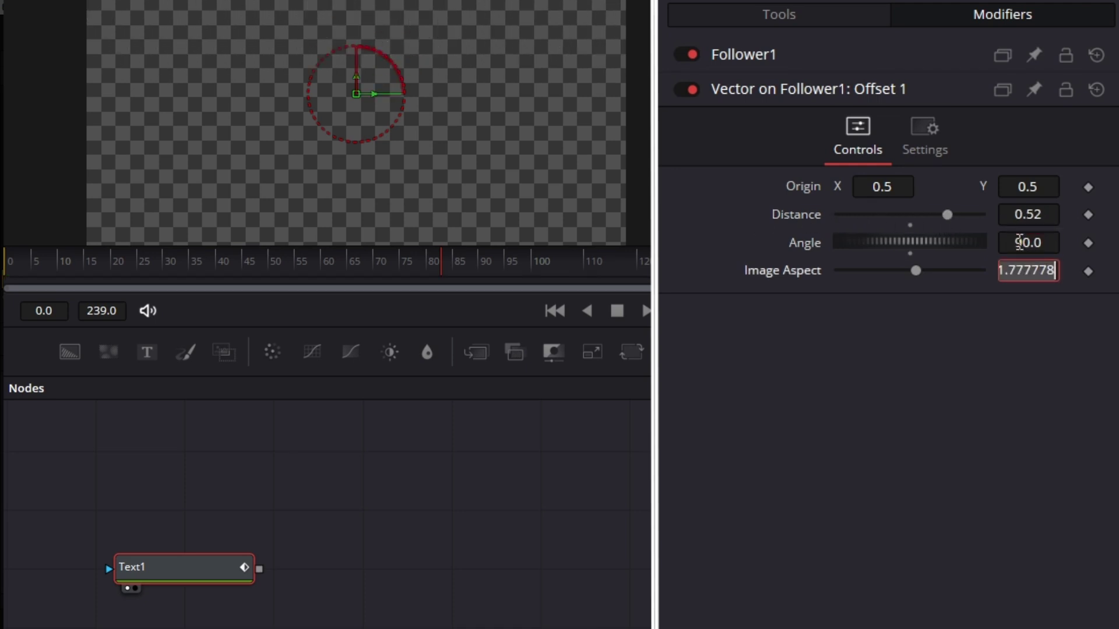
Change the vector's distance to about -0.11 and set its origin to X 0 and Y 0
{"action": "left_click_drag", "start_coordinate": [954, 214], "coordinate": [902, 215]}
{"action": "left_click", "coordinate": [901, 186]}
{"action": "type", "text": "0"}
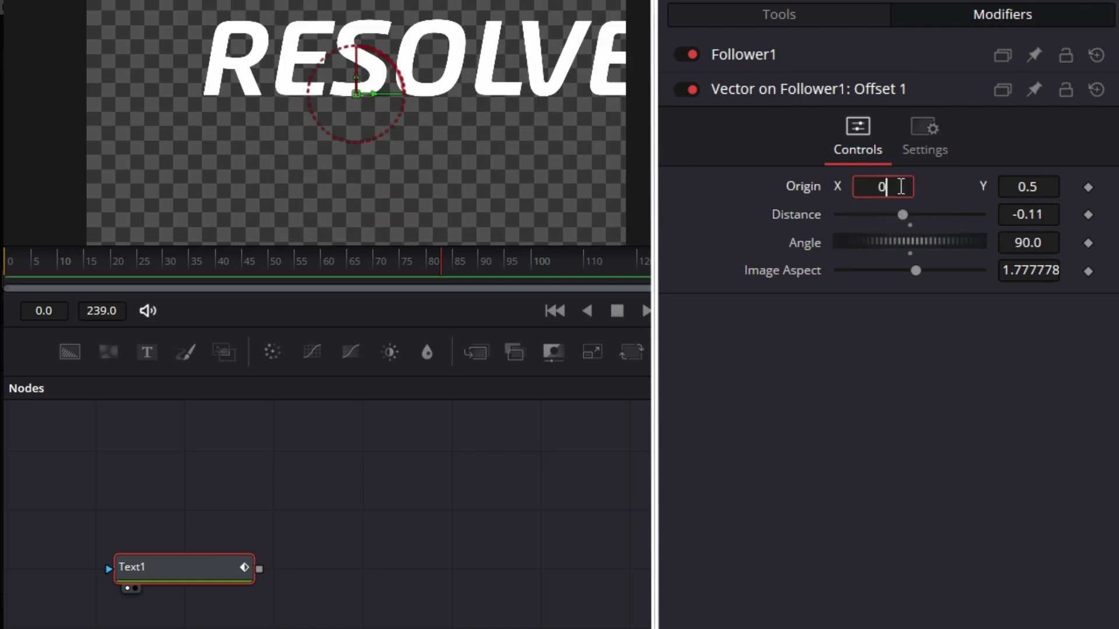
{"action": "left_click", "coordinate": [1042, 188]}
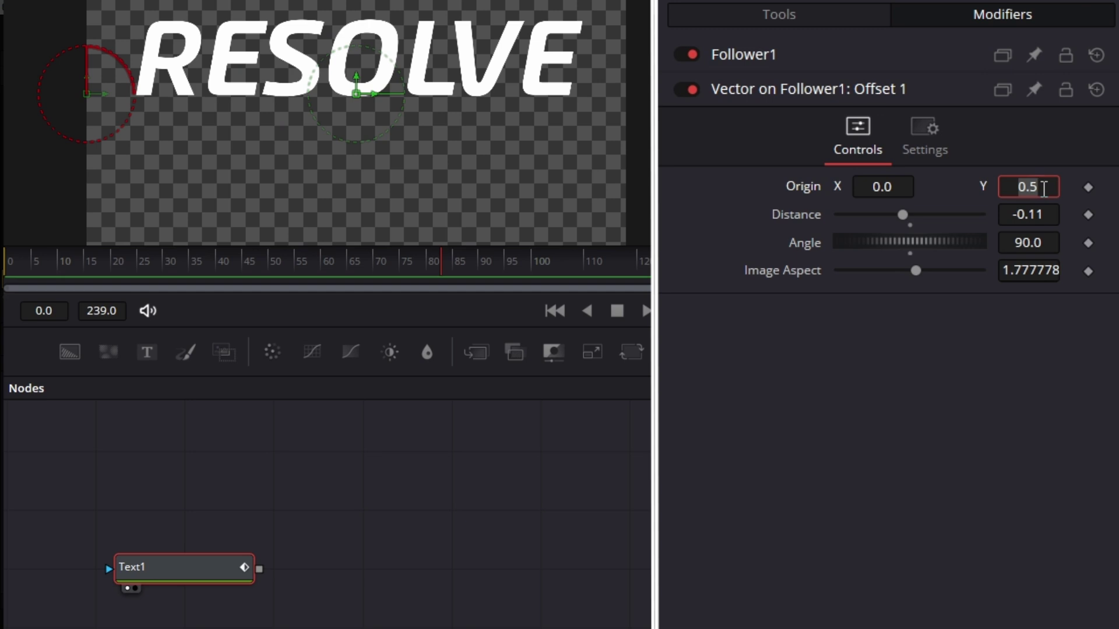
{"action": "type", "text": "0"}
{"action": "key", "text": "Tab"}
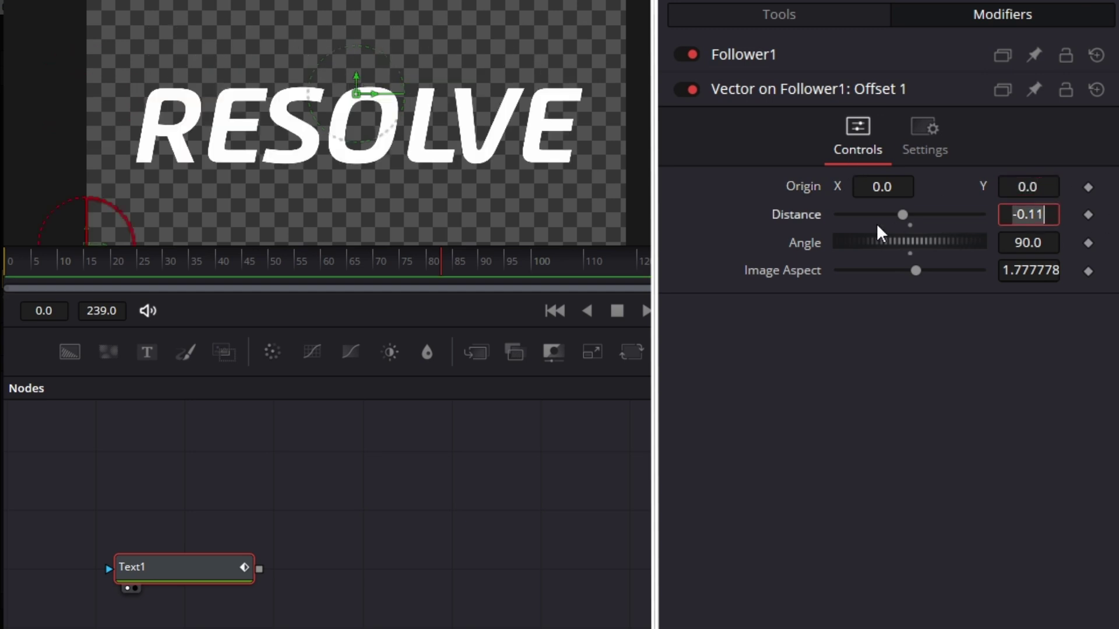
Set the vector's distance to 0, and test moving the text down with a distance of about -0.34
{"action": "type", "text": "0"}
{"action": "key", "text": "Tab"}
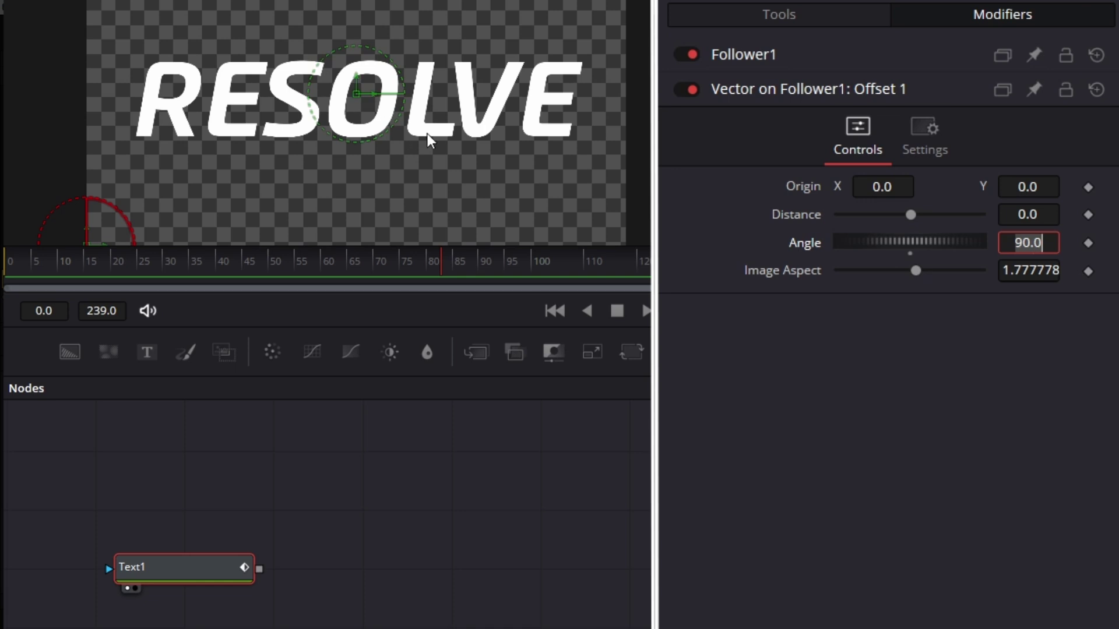
{"action": "mouse_move", "coordinate": [908, 216]}
{"action": "left_mouse_down"}
{"action": "mouse_move", "coordinate": [836, 230]}
{"action": "mouse_move", "coordinate": [925, 215]}
{"action": "mouse_move", "coordinate": [886, 217]}
{"action": "left_mouse_up"}
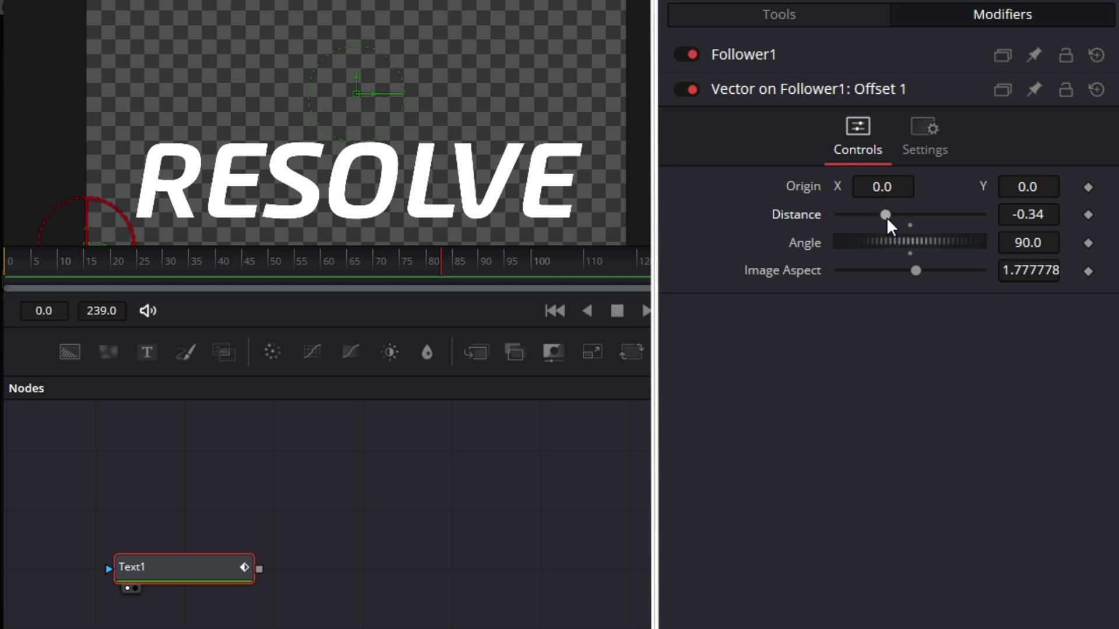
Apply an Anim Curves modifier to the vector's Distance parameter
{"action": "right_click", "coordinate": [804, 215]}
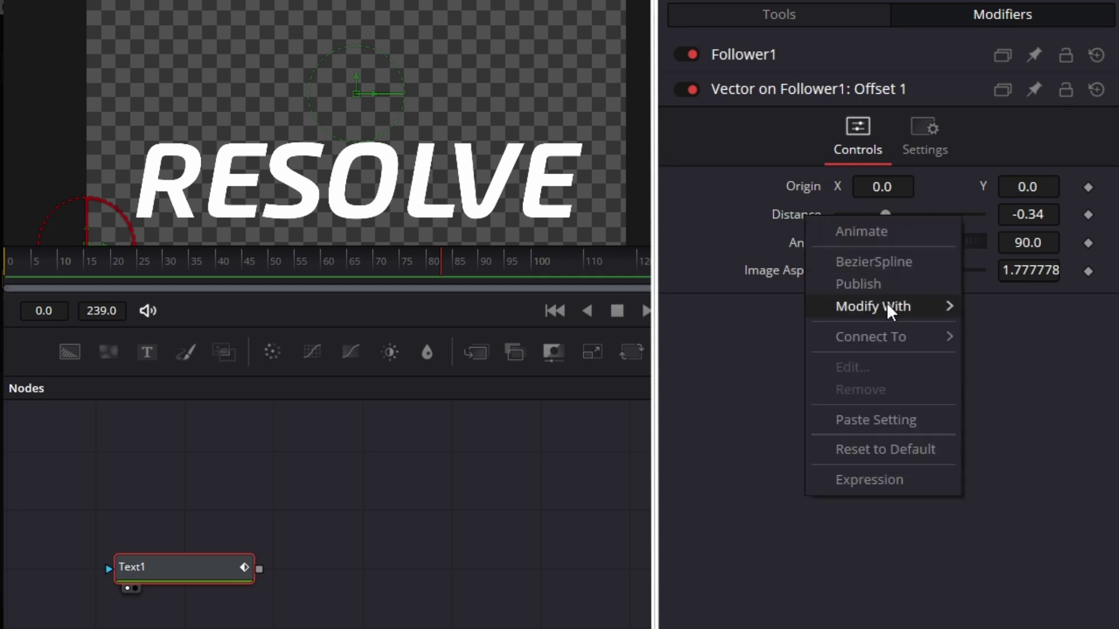
{"action": "mouse_move", "coordinate": [858, 309]}
{"action": "left_click", "coordinate": [749, 307]}
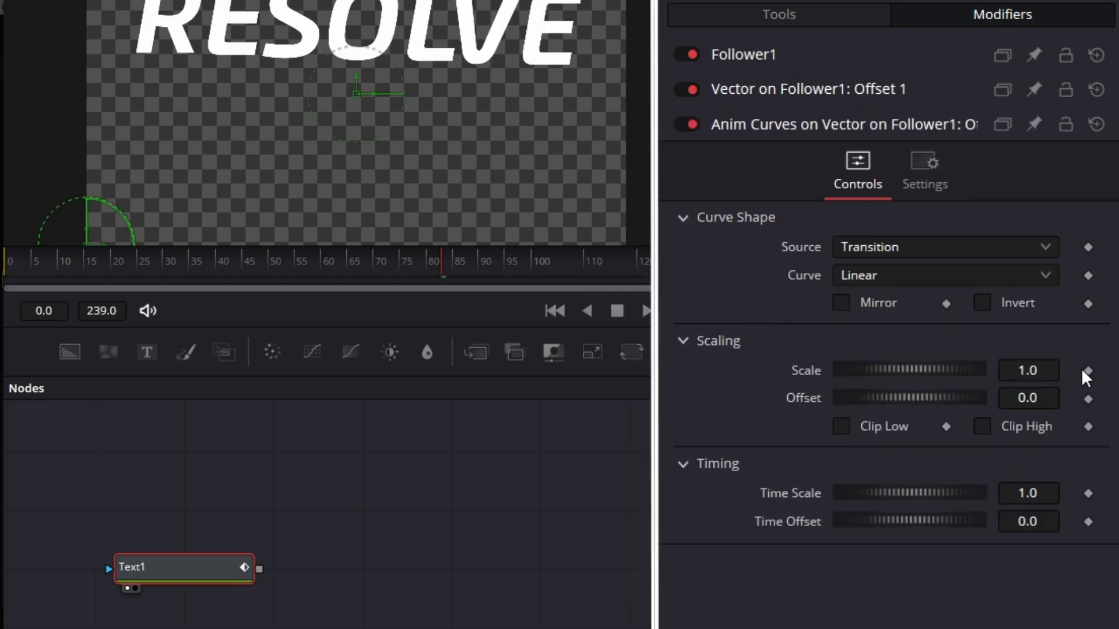
Set the Anim Curves scaling offset to -1 and check the text's movement along the timeline
{"action": "left_click", "coordinate": [1047, 396]}
{"action": "type", "text": "-"}
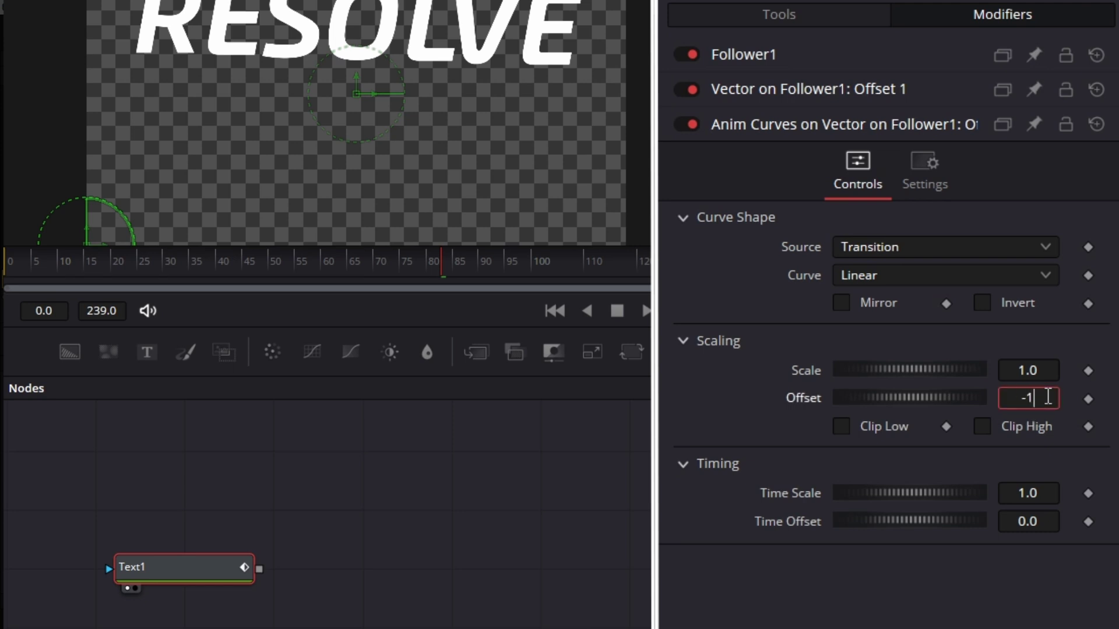
{"action": "type", "text": "1"}
{"action": "left_click", "coordinate": [1046, 371]}
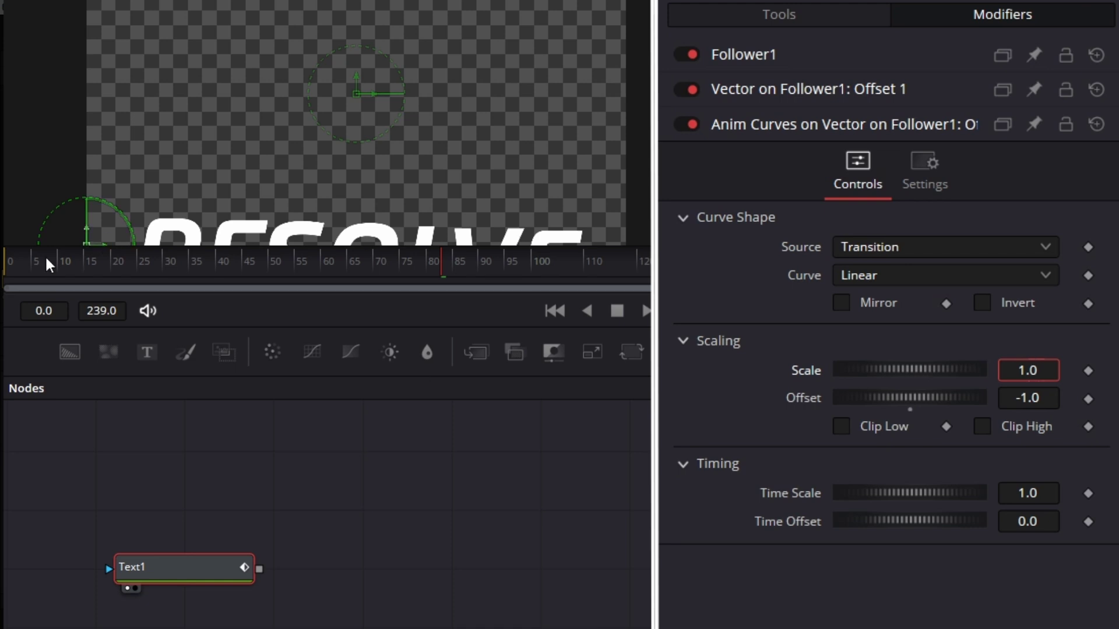
{"action": "left_click", "coordinate": [24, 261]}
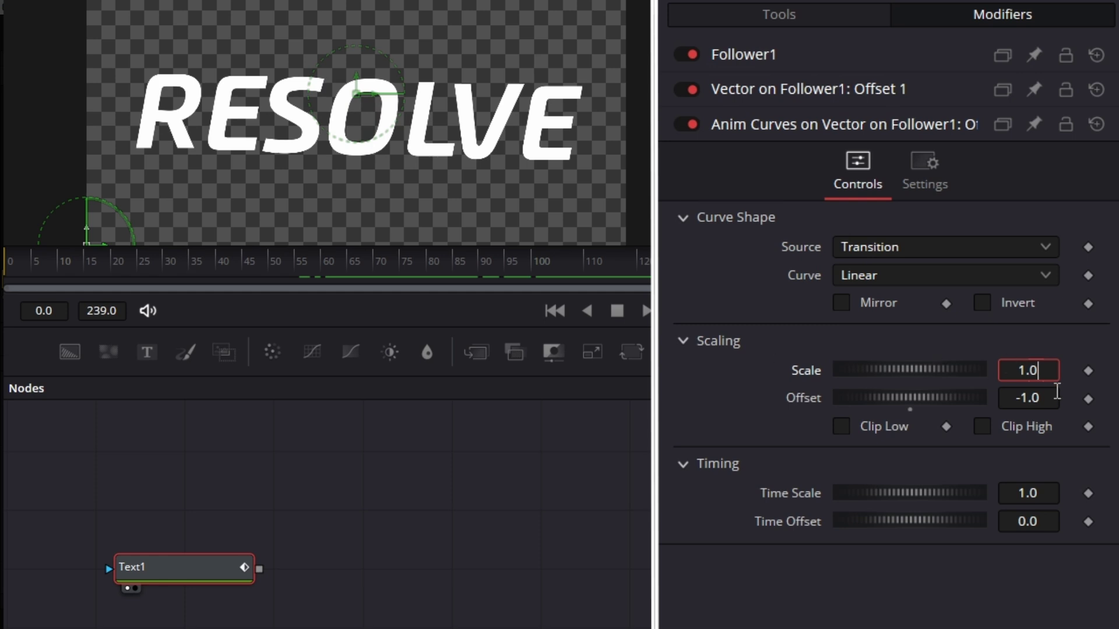
{"action": "left_click", "coordinate": [858, 576]}
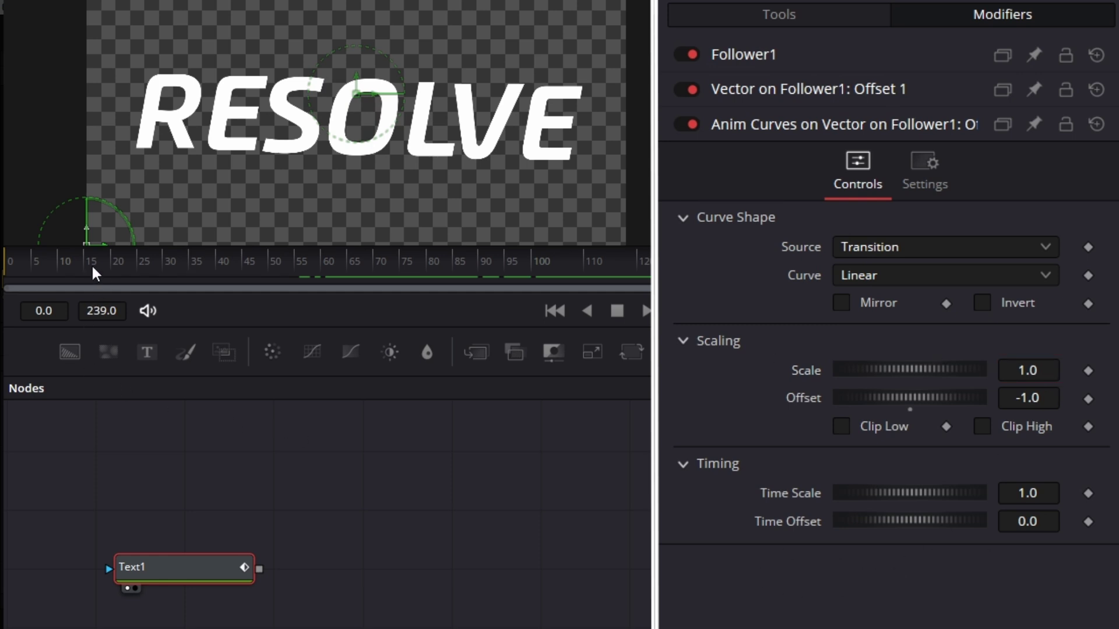
Set the Anim Curves time scale to 40 and play the animation from the start
{"action": "left_click", "coordinate": [1052, 494]}
{"action": "type", "text": "40"}
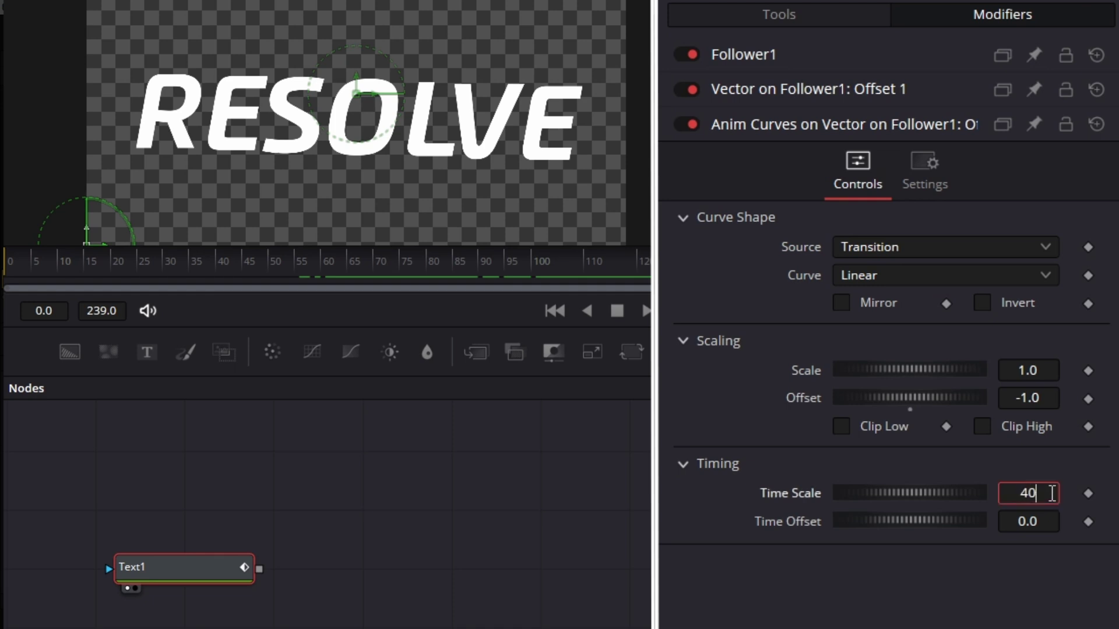
{"action": "key", "text": "Tab"}
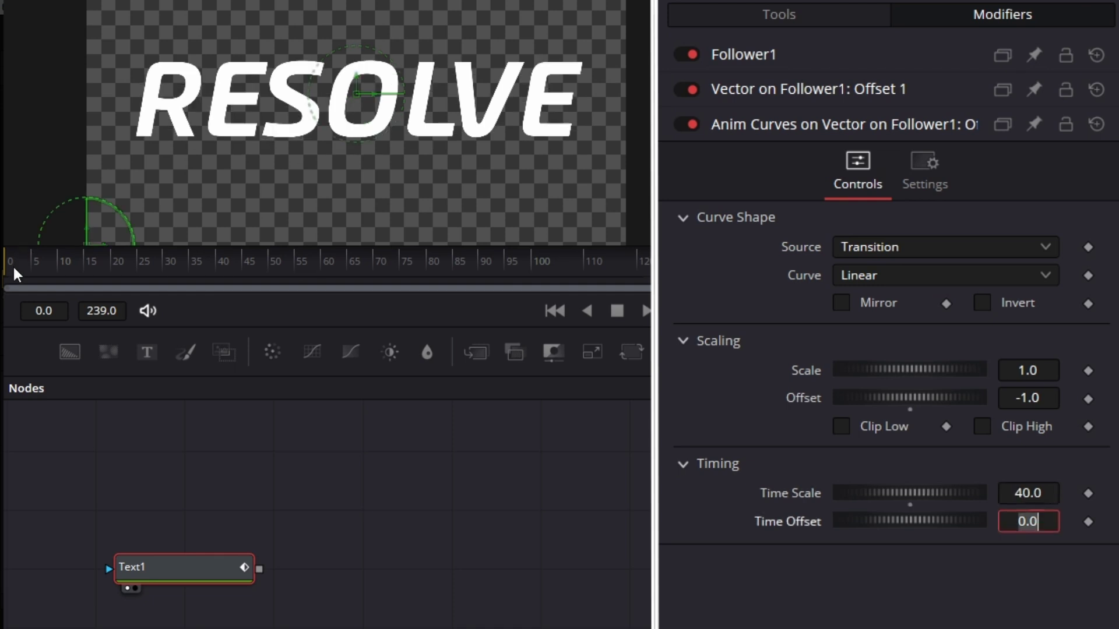
{"action": "left_click", "coordinate": [11, 273]}
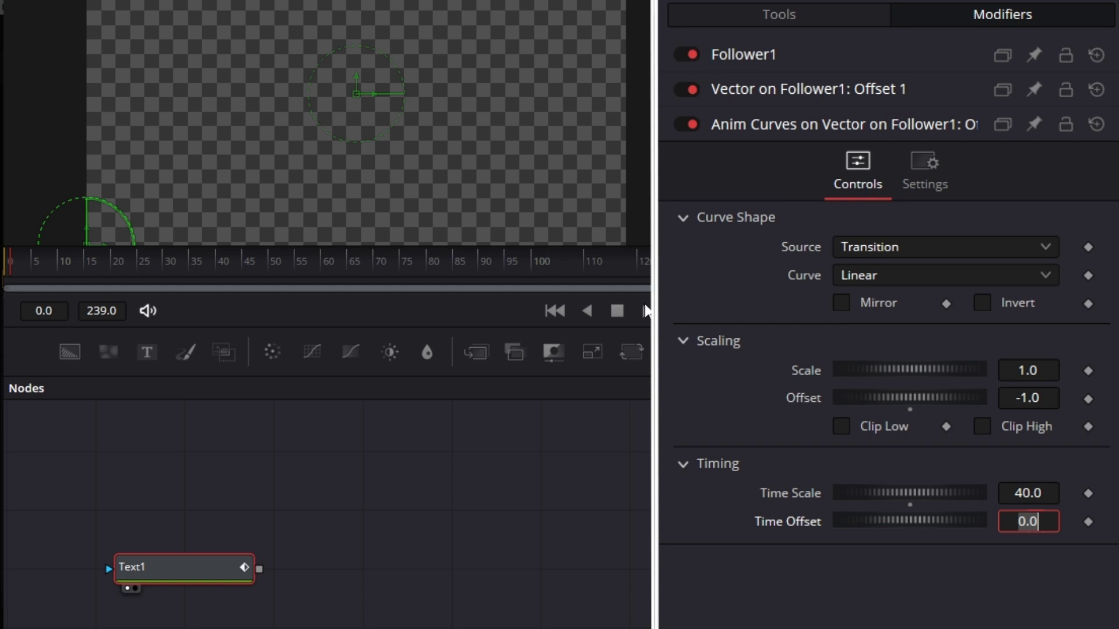
{"action": "left_click", "coordinate": [646, 310]}
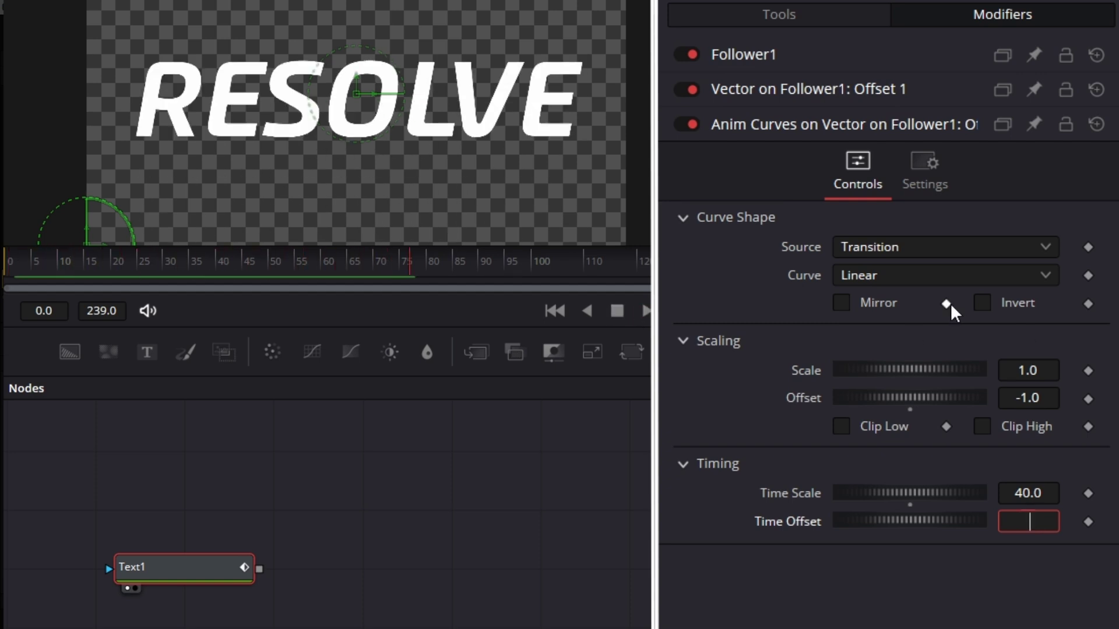
Switch the Anim Curves shape to Custom and bend both curve handles upward so the motion starts fast and eases out
{"action": "left_click", "coordinate": [925, 270]}
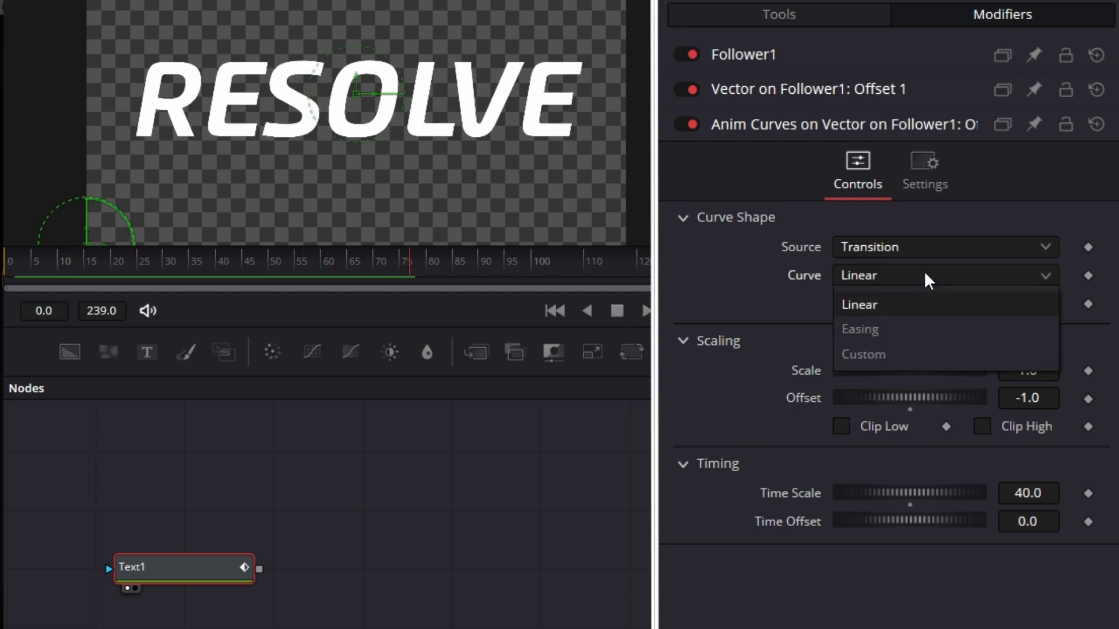
{"action": "left_click", "coordinate": [902, 353]}
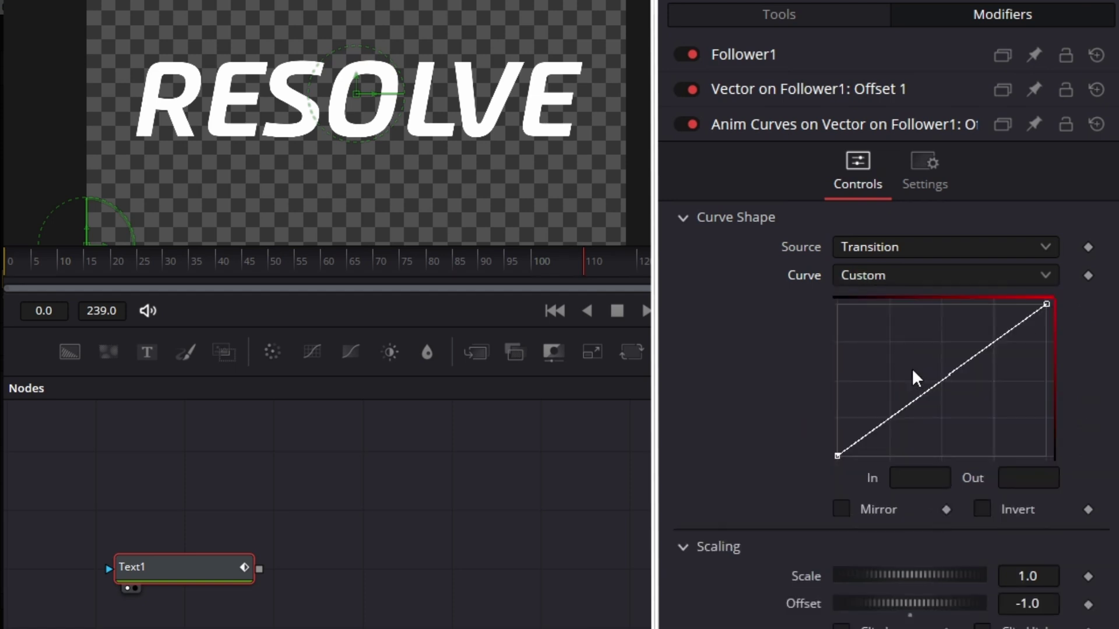
{"action": "left_click", "coordinate": [836, 456]}
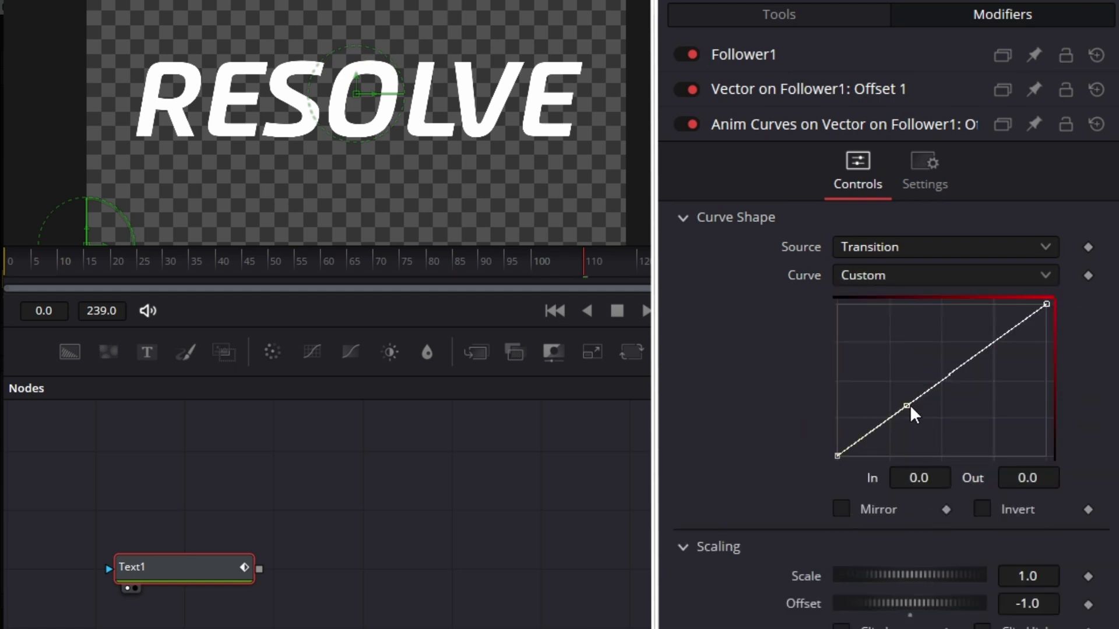
{"action": "left_click_drag", "start_coordinate": [904, 400], "coordinate": [866, 380]}
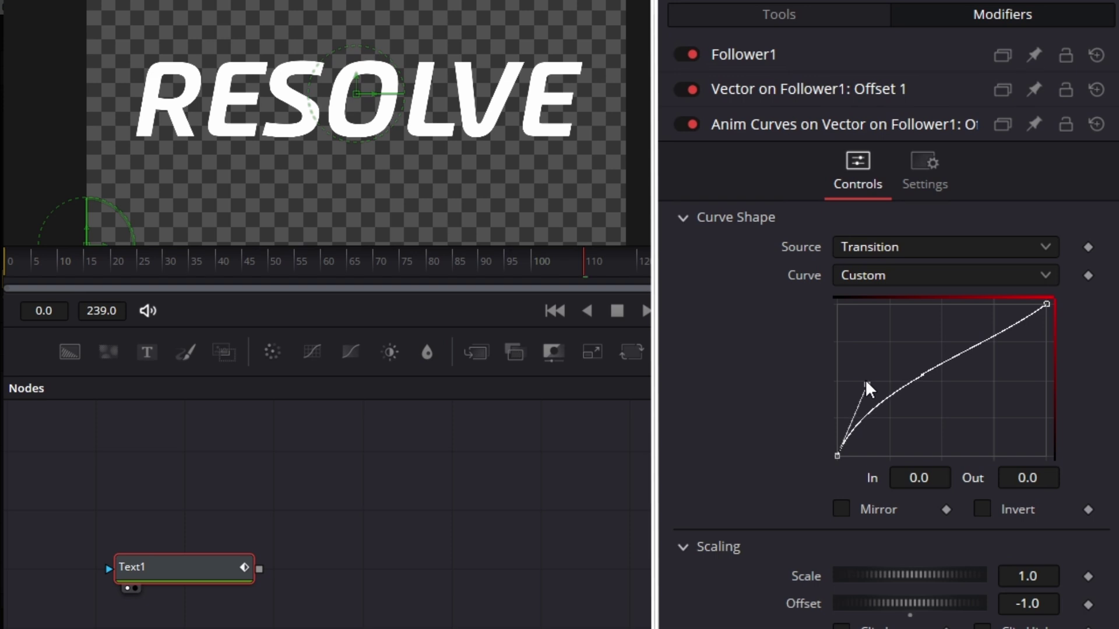
{"action": "left_click", "coordinate": [1047, 304]}
{"action": "left_click_drag", "start_coordinate": [978, 355], "coordinate": [913, 309]}
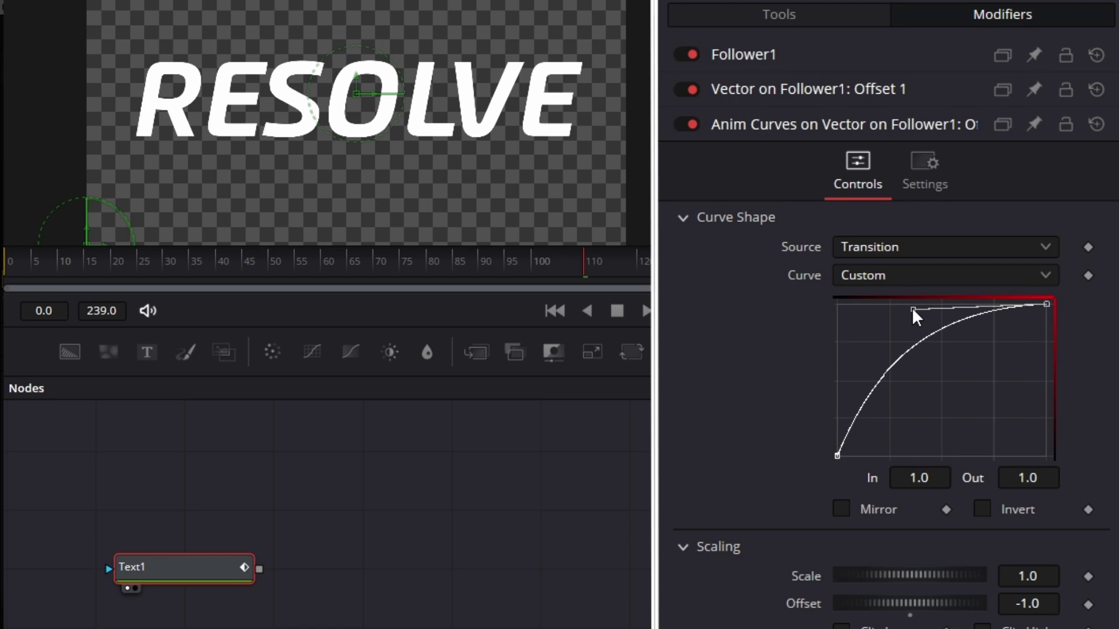
Steepen the beginning of the custom curve with its start handle and play the animation from the first frame
{"action": "left_click", "coordinate": [835, 456]}
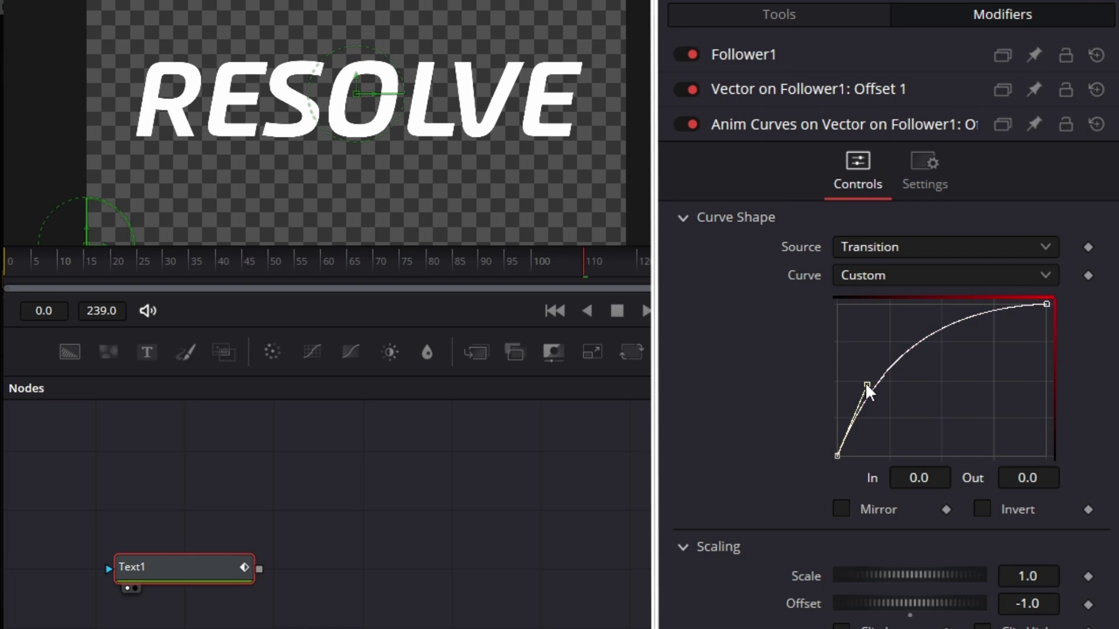
{"action": "left_click_drag", "start_coordinate": [866, 384], "coordinate": [849, 386]}
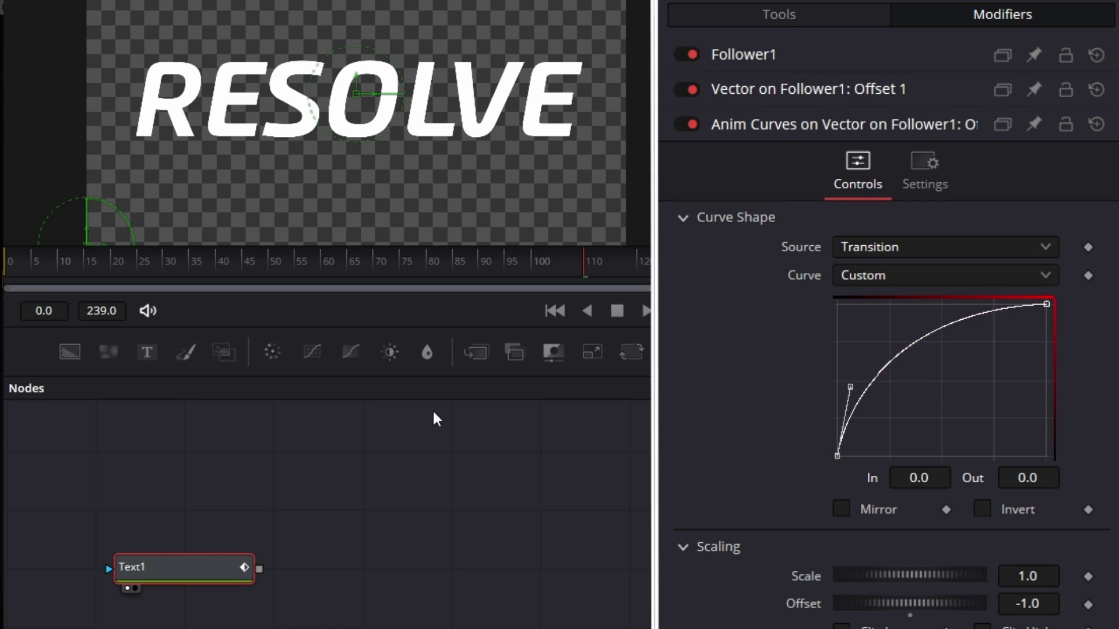
{"action": "left_click", "coordinate": [6, 261]}
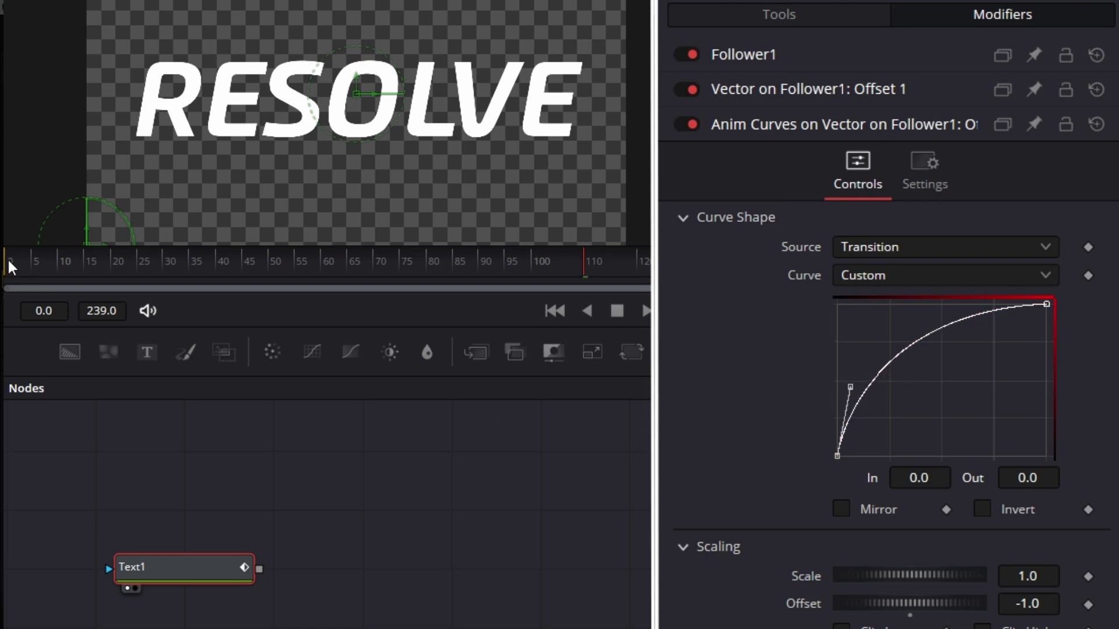
{"action": "left_click", "coordinate": [646, 315]}
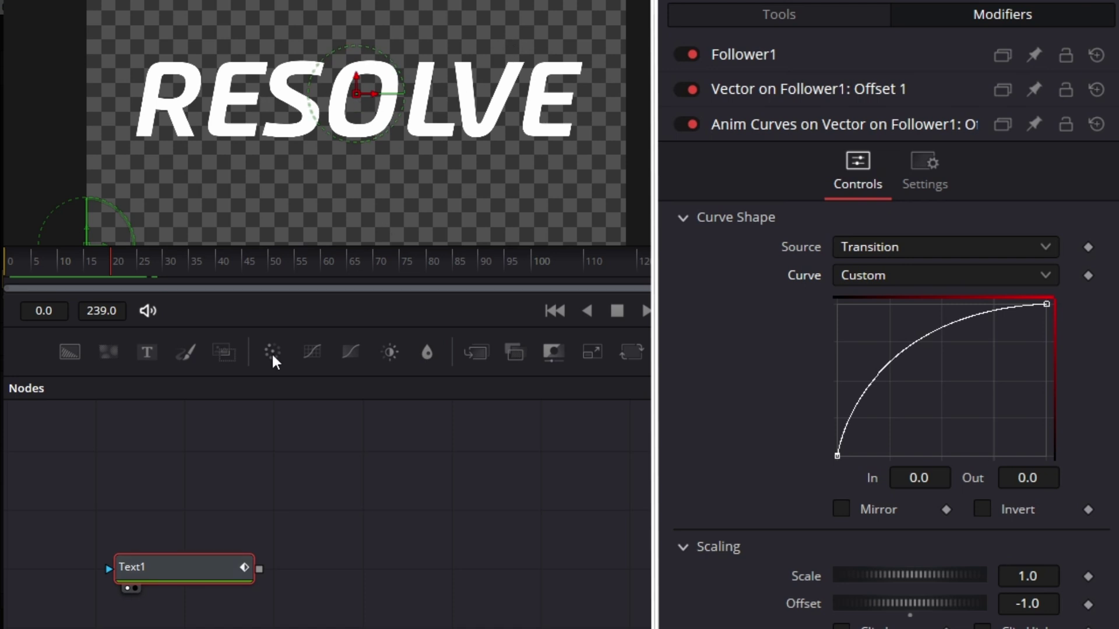
Tighten the RESOLVE text's tracking slightly to 0.976 and set its horizontal anchor to left
{"action": "left_click", "coordinate": [805, 17]}
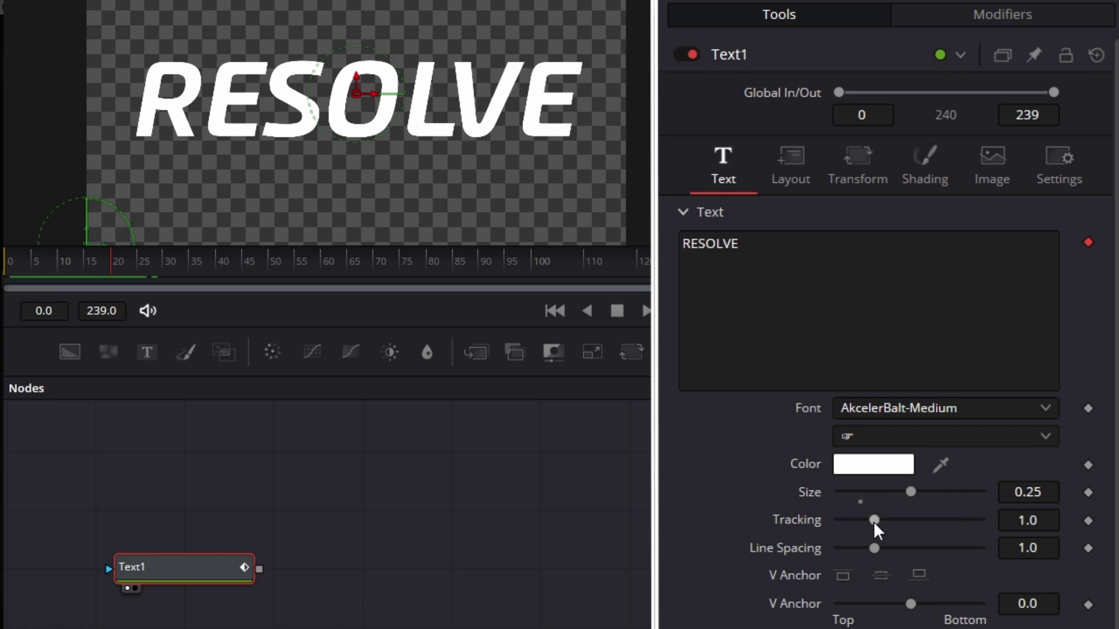
{"action": "left_click_drag", "start_coordinate": [874, 521], "coordinate": [872, 525]}
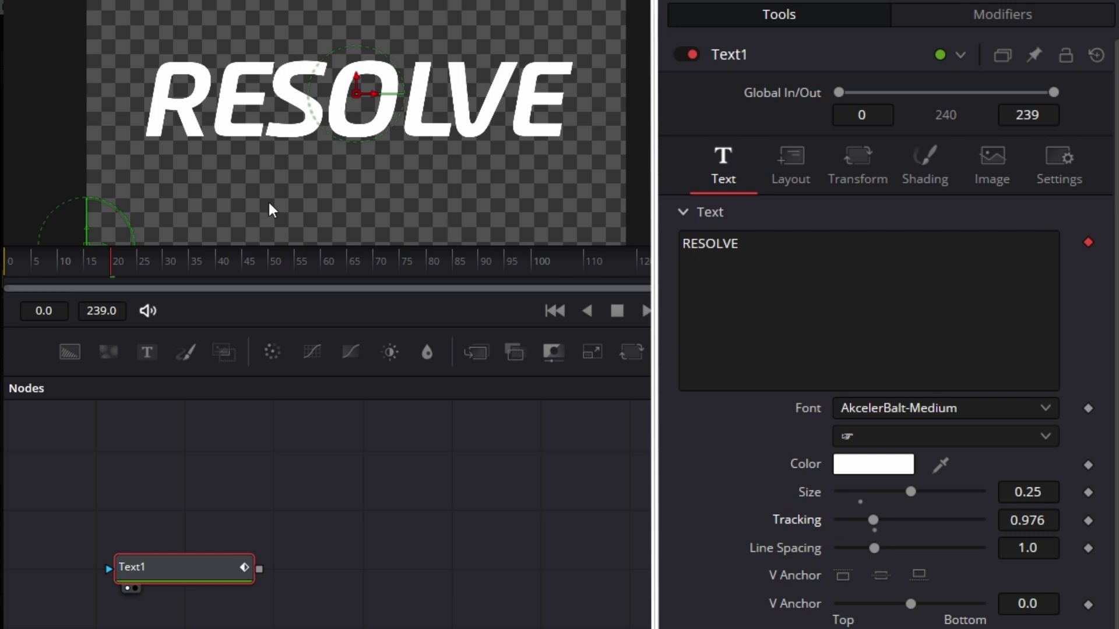
{"action": "scroll", "coordinate": [862, 518], "scroll_direction": "down", "scroll_amount": 1}
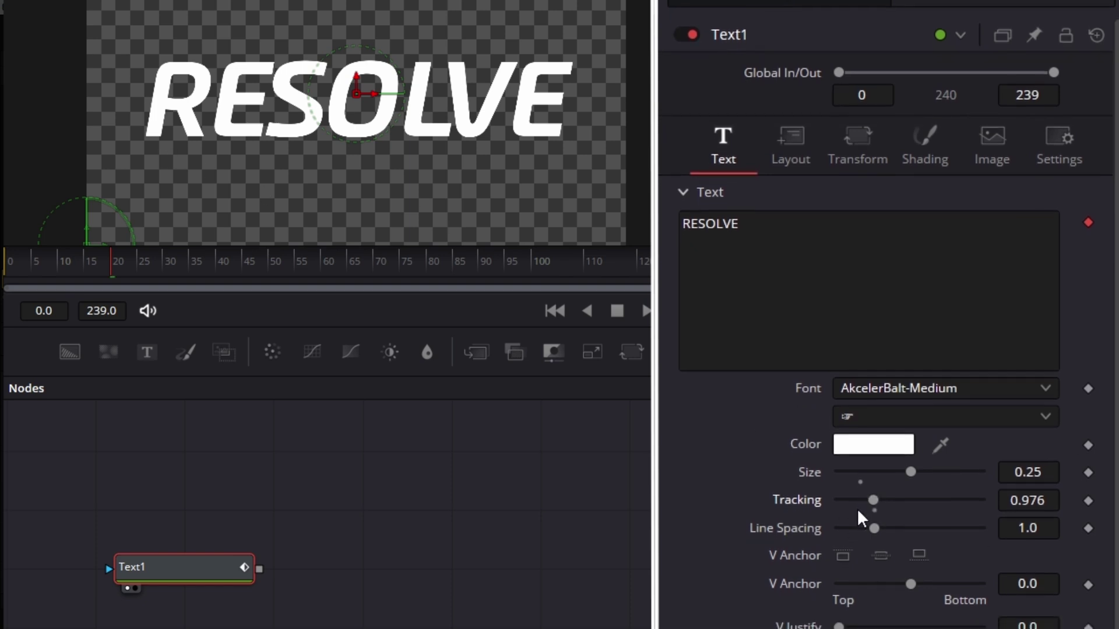
{"action": "scroll", "coordinate": [862, 518], "scroll_direction": "down", "scroll_amount": 4}
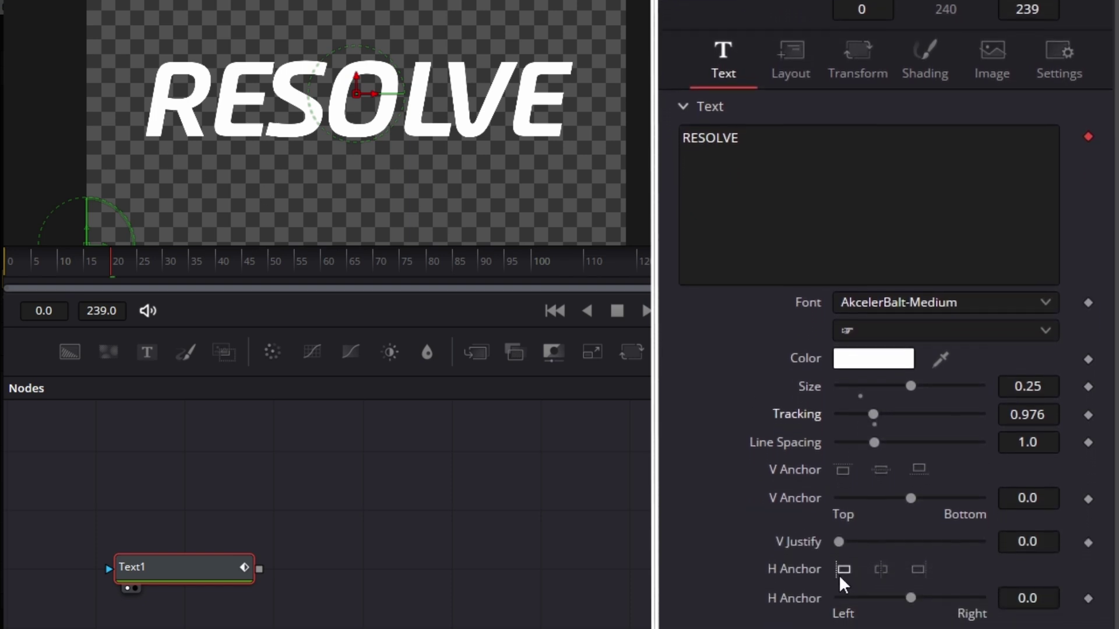
{"action": "left_click", "coordinate": [844, 569]}
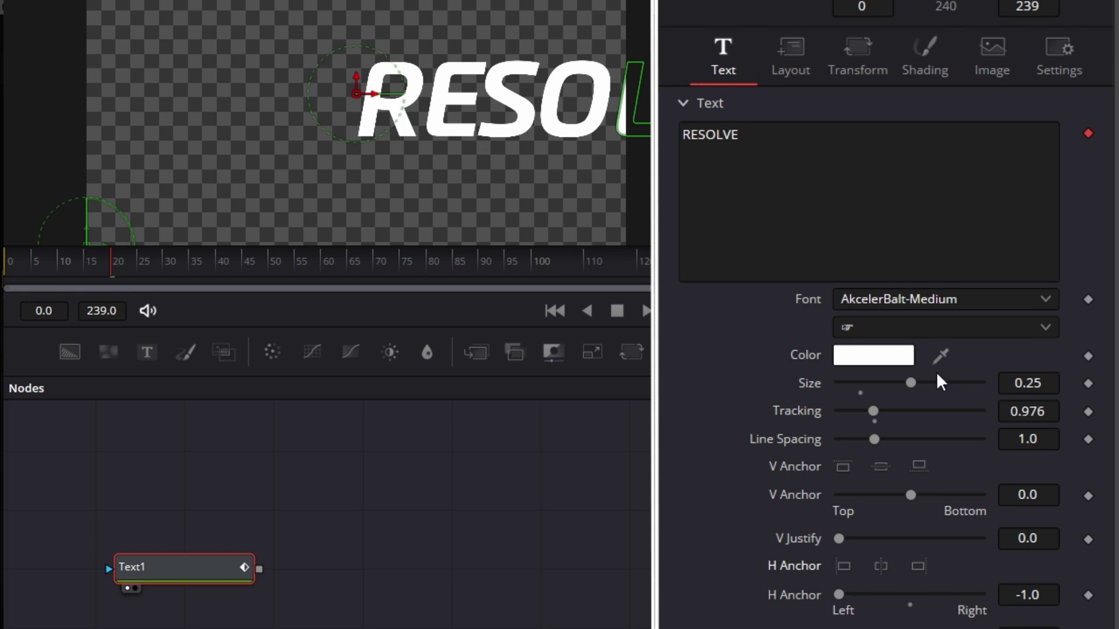
Tighten the tracking to about 0.82 and move the text's layout center X to about 0.077
{"action": "left_click_drag", "start_coordinate": [870, 415], "coordinate": [865, 418]}
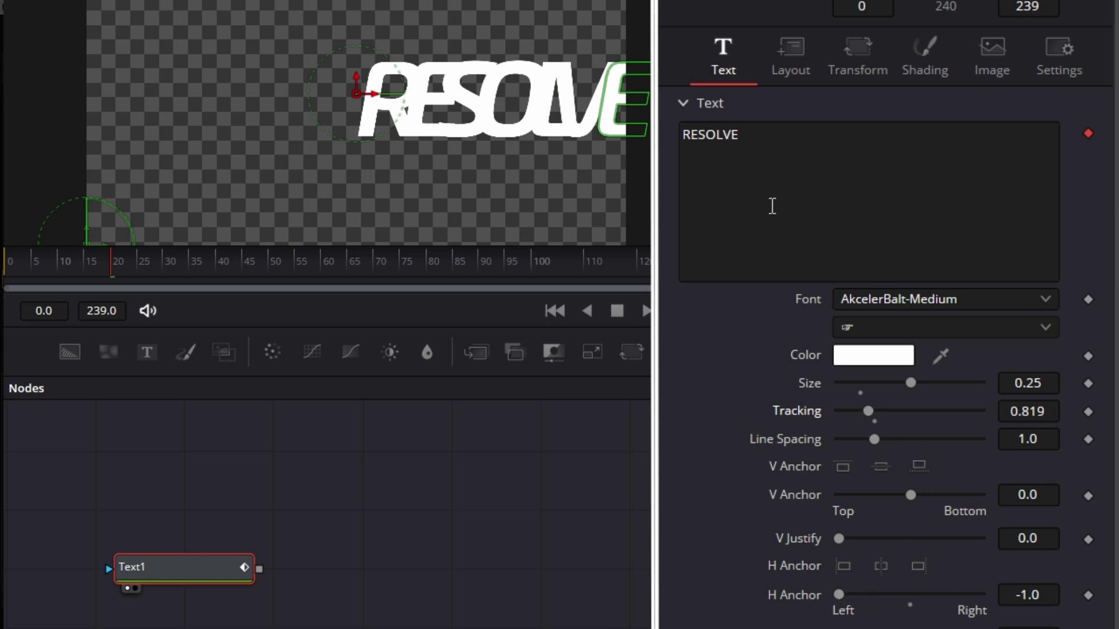
{"action": "left_click", "coordinate": [790, 53]}
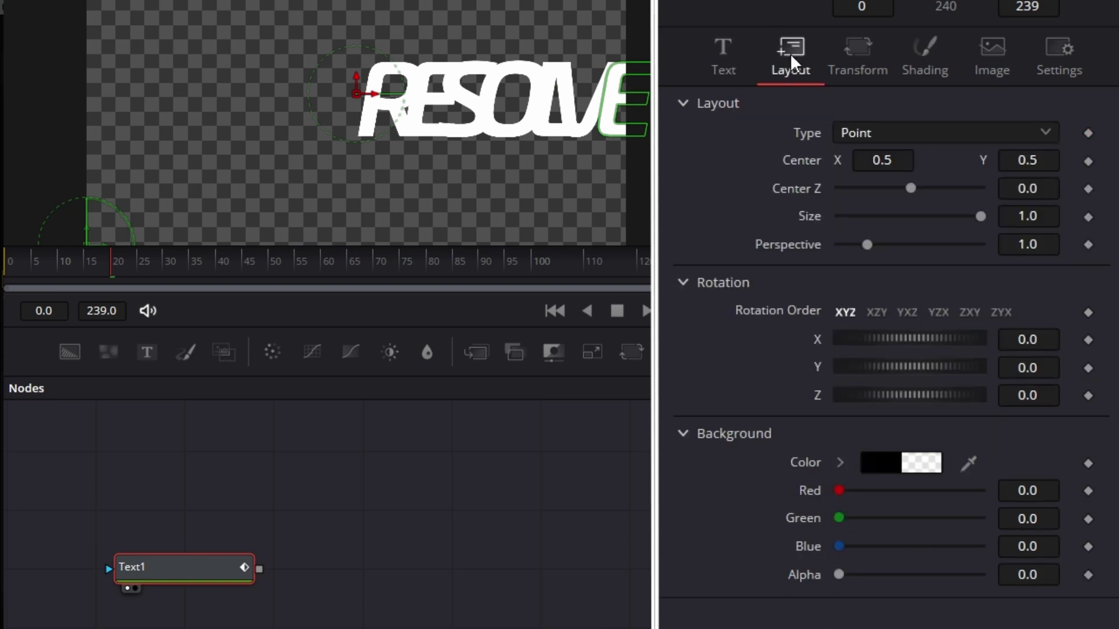
{"action": "left_click_drag", "start_coordinate": [880, 156], "coordinate": [799, 157]}
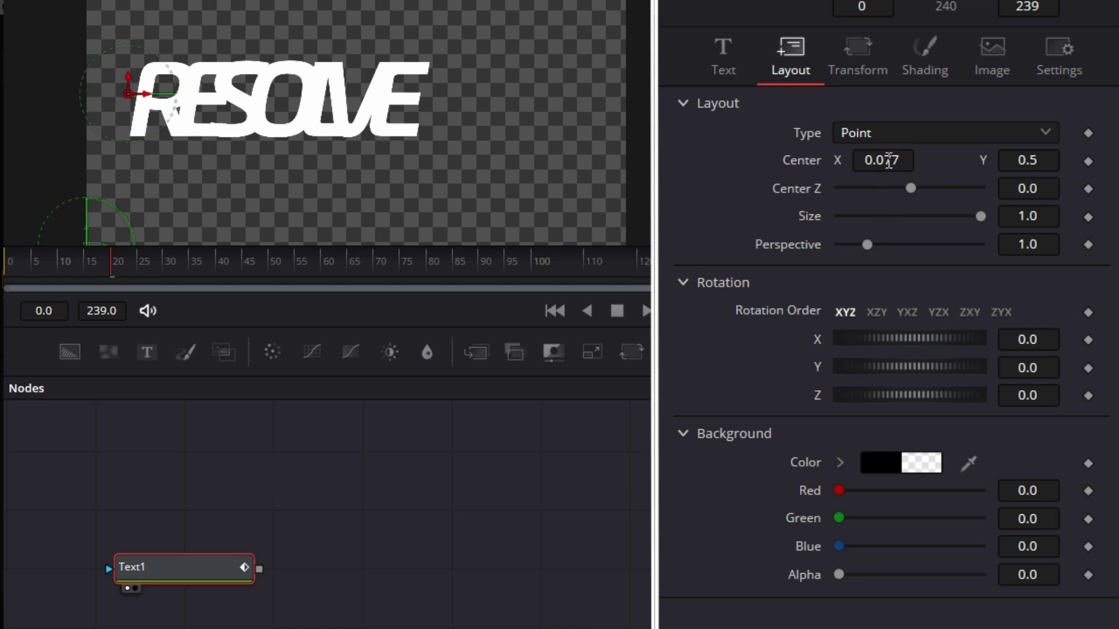
Adjust the text's tracking until the letters overlap slightly, settling on a value of 0.85
{"action": "left_click", "coordinate": [728, 58]}
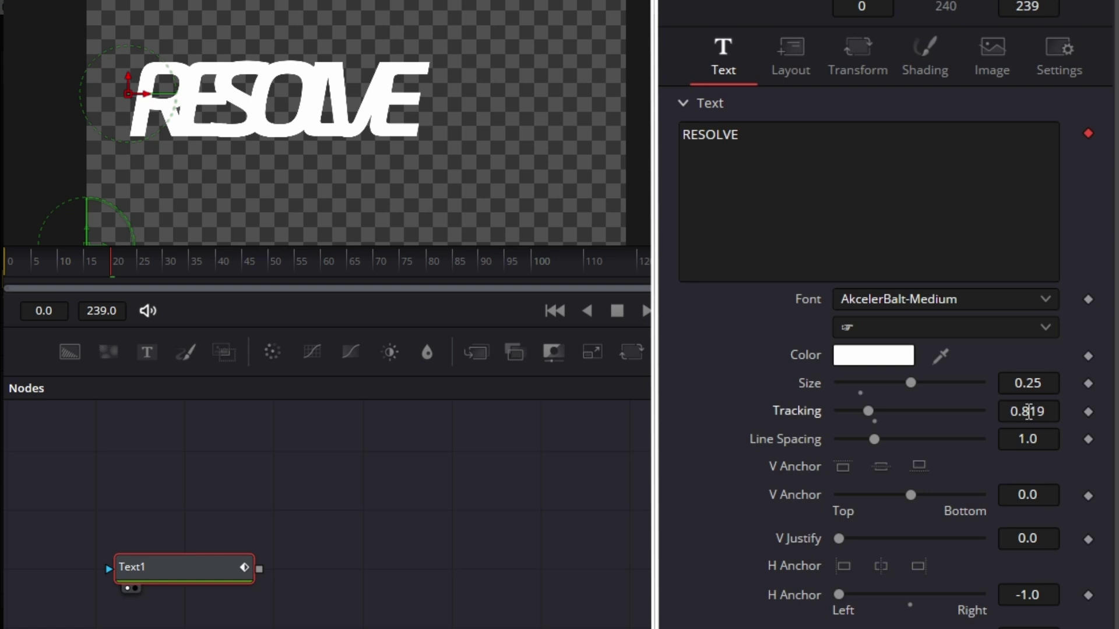
{"action": "left_click_drag", "start_coordinate": [1028, 412], "coordinate": [1055, 411]}
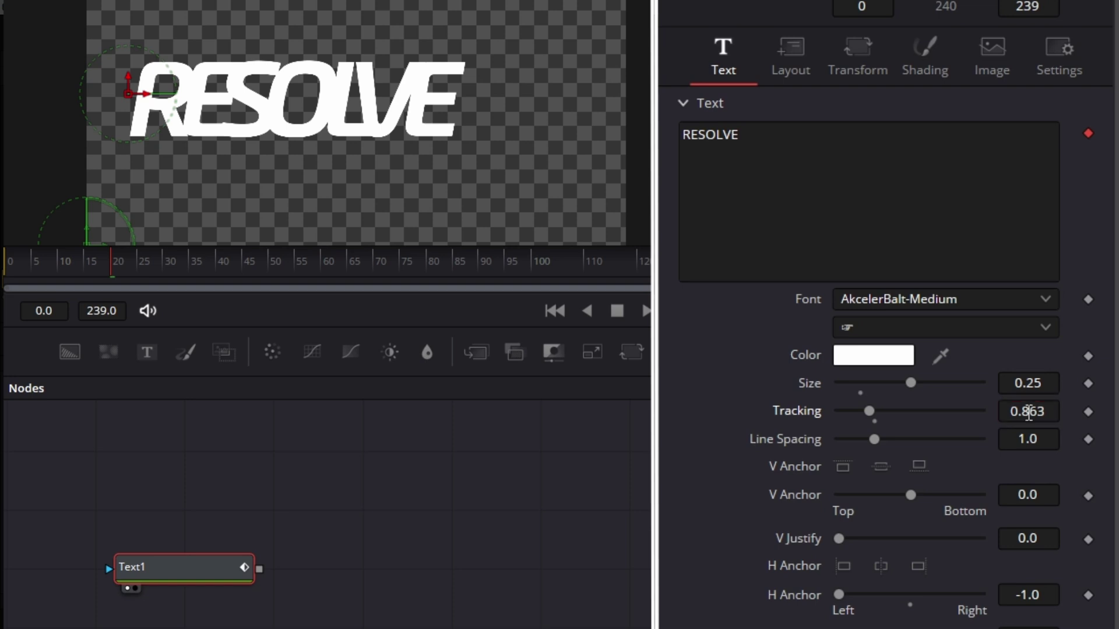
{"action": "left_click", "coordinate": [1050, 413]}
{"action": "key", "text": "BackSpace"}
{"action": "key", "text": "BackSpace"}
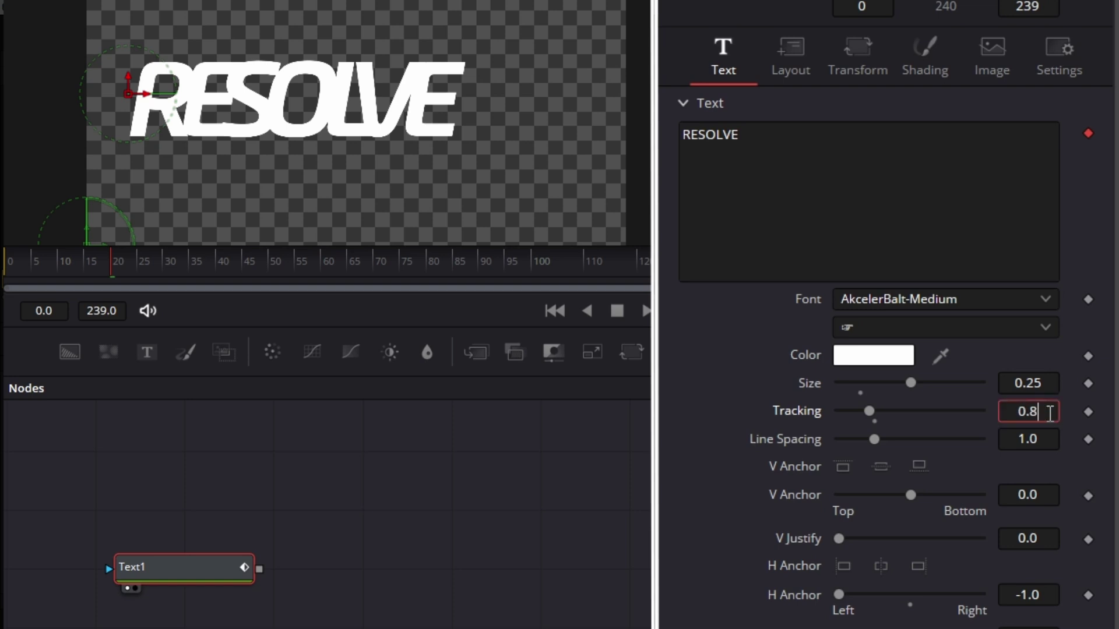
{"action": "type", "text": "5"}
{"action": "key", "text": "Tab"}
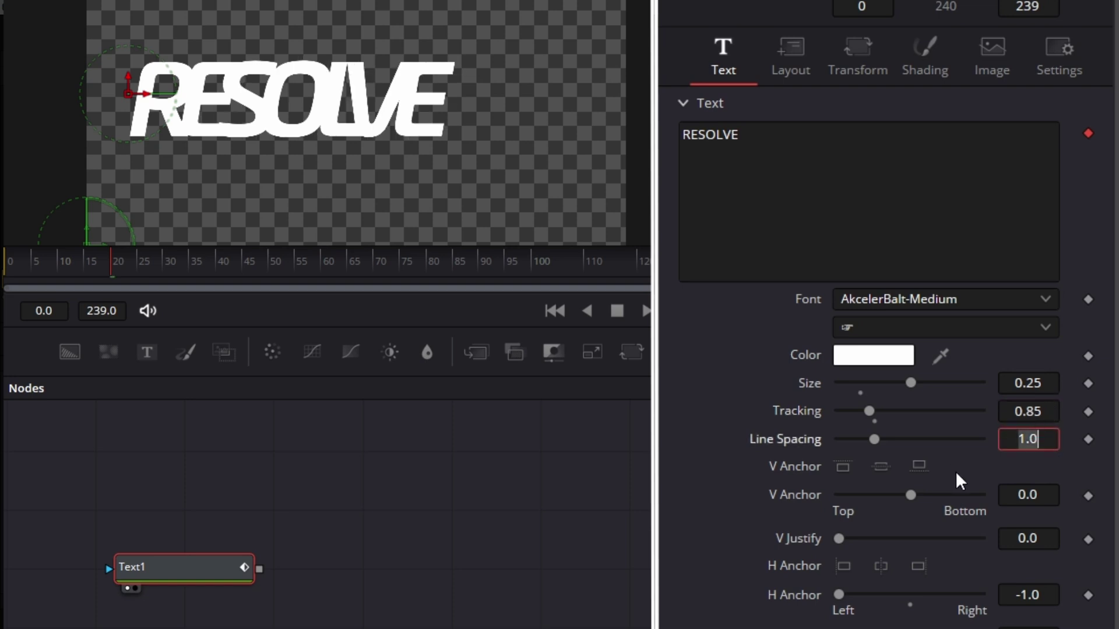
Apply an Anim Curves modifier to the text's Tracking parameter
{"action": "left_click", "coordinate": [801, 413]}
{"action": "right_click", "coordinate": [801, 413]}
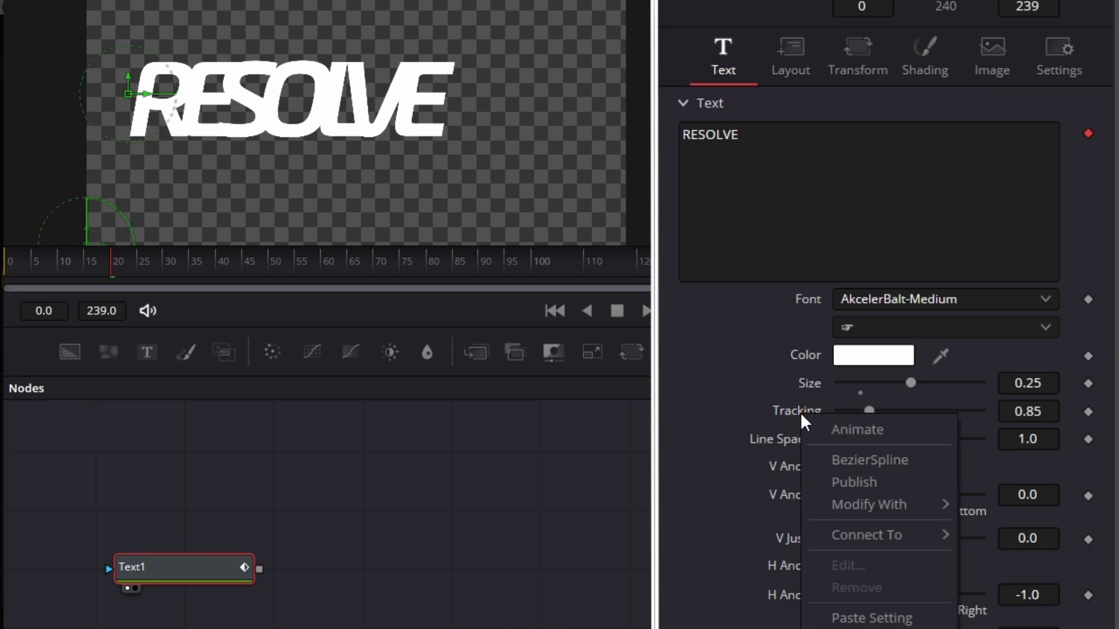
{"action": "mouse_move", "coordinate": [888, 504]}
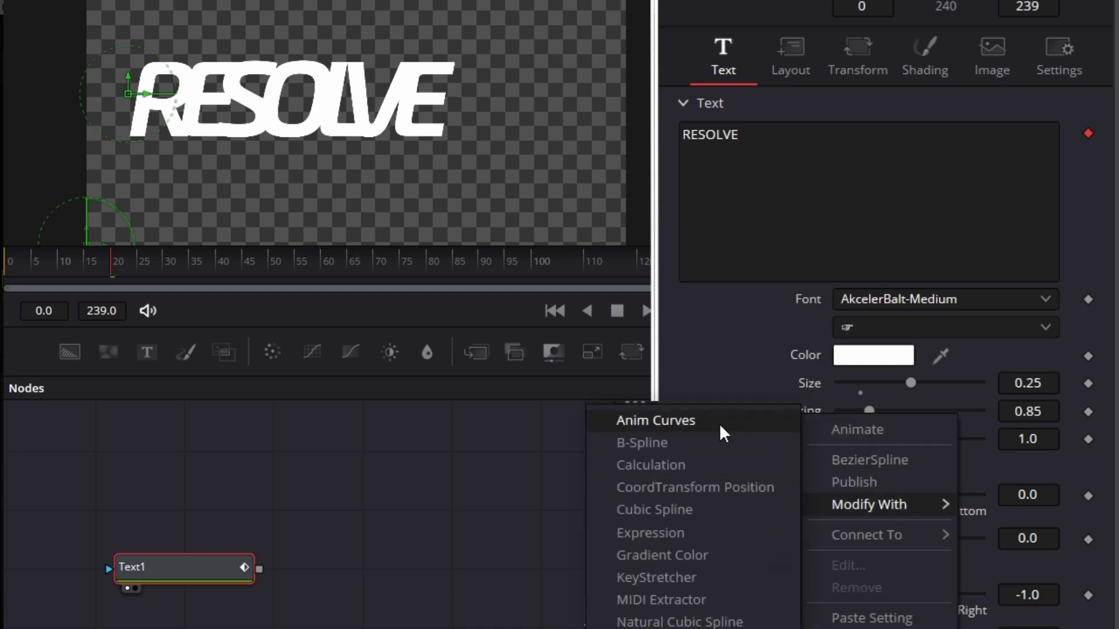
{"action": "left_click", "coordinate": [655, 422]}
{"action": "scroll", "coordinate": [936, 407], "scroll_direction": "up", "scroll_amount": 2}
{"action": "scroll", "coordinate": [962, 233], "scroll_direction": "up", "scroll_amount": 4}
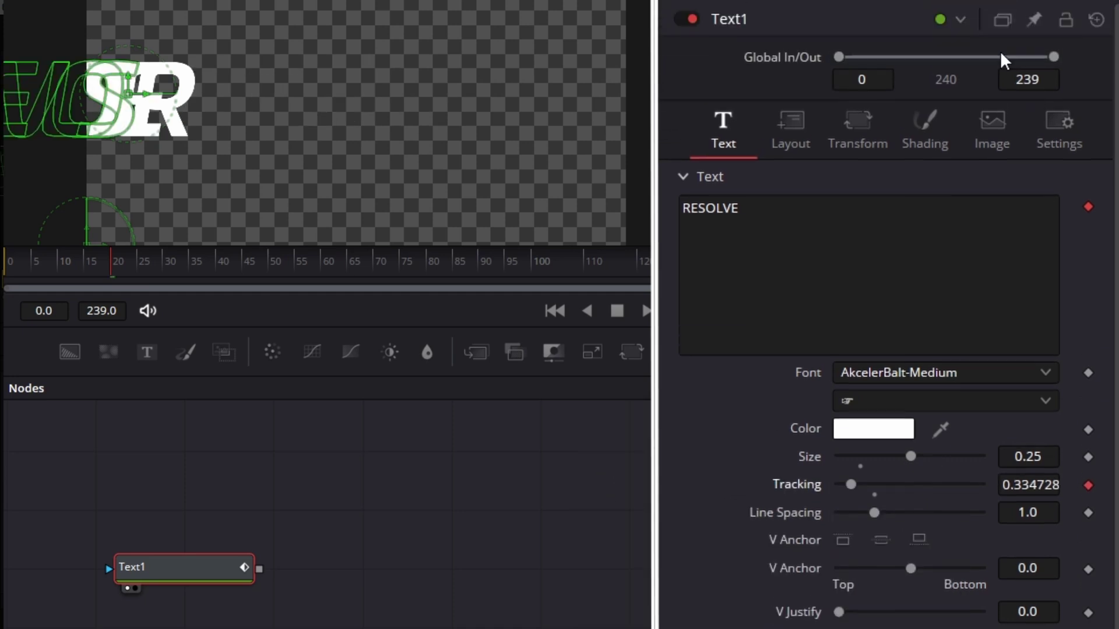
Set the character spacing Anim Curves to an Easing curve with Sine for both in and out
{"action": "left_click", "coordinate": [1034, 28]}
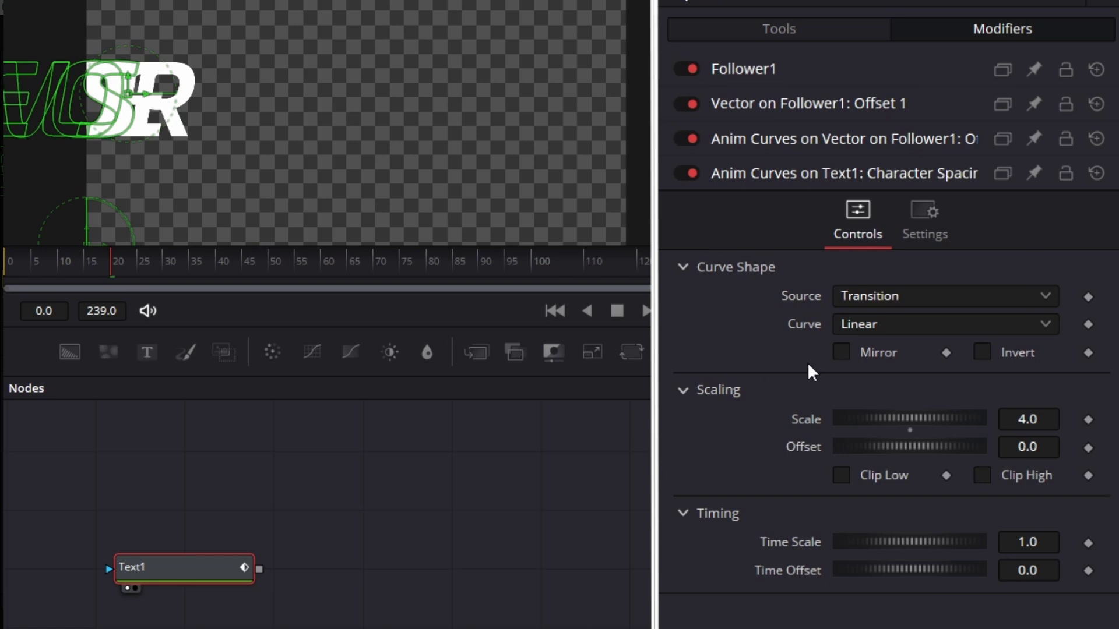
{"action": "left_click", "coordinate": [905, 322]}
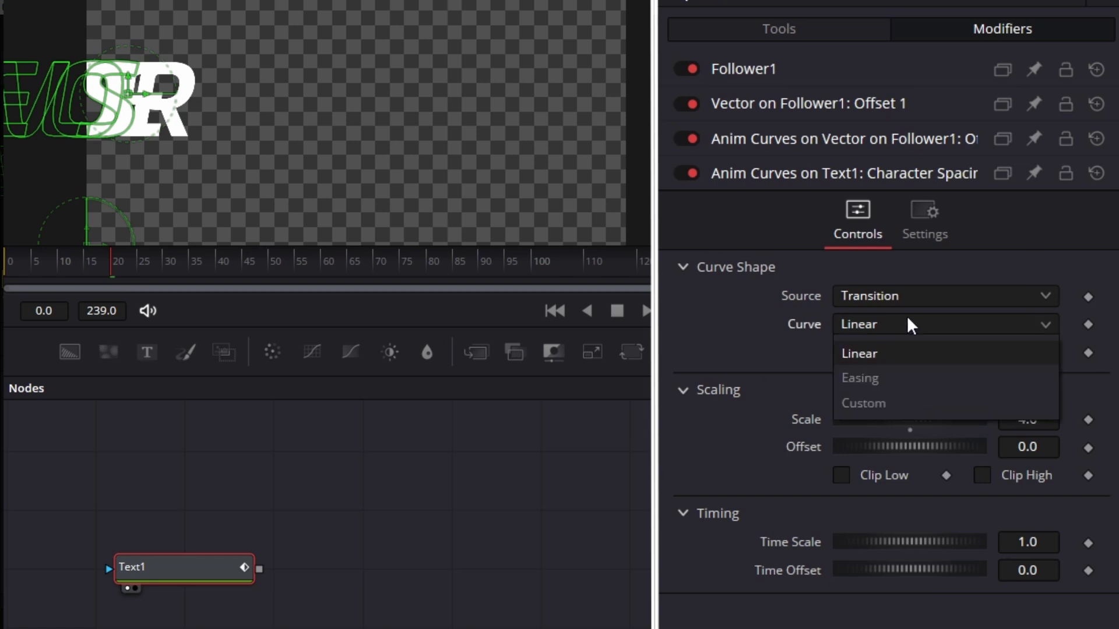
{"action": "left_click", "coordinate": [880, 376]}
{"action": "left_click", "coordinate": [895, 349]}
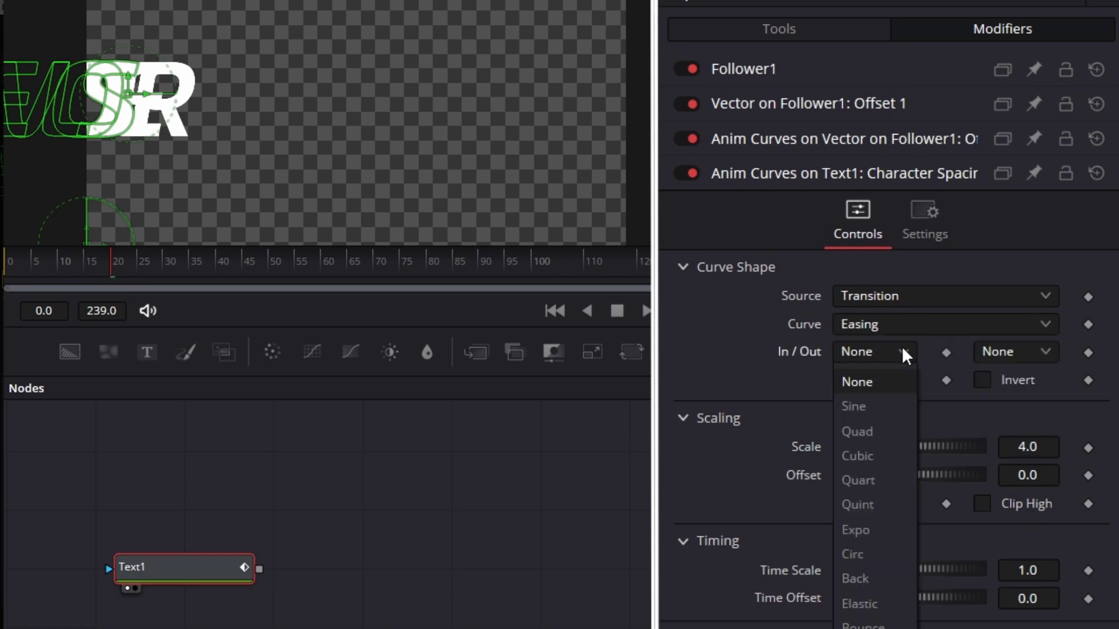
{"action": "left_click", "coordinate": [886, 404]}
{"action": "left_click", "coordinate": [1024, 350]}
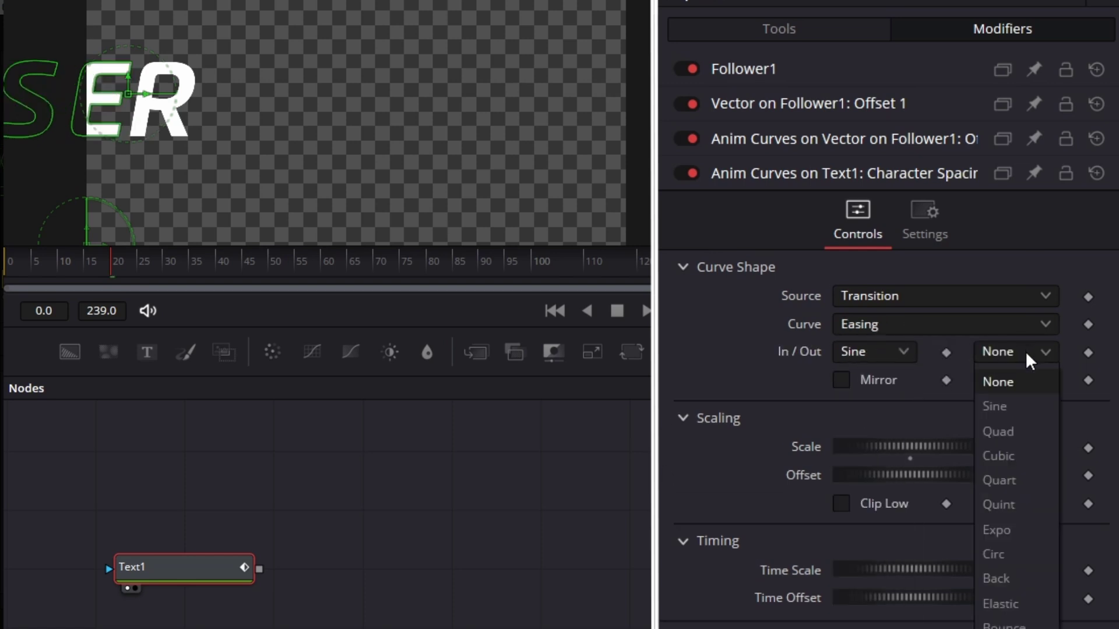
{"action": "left_click", "coordinate": [1021, 404]}
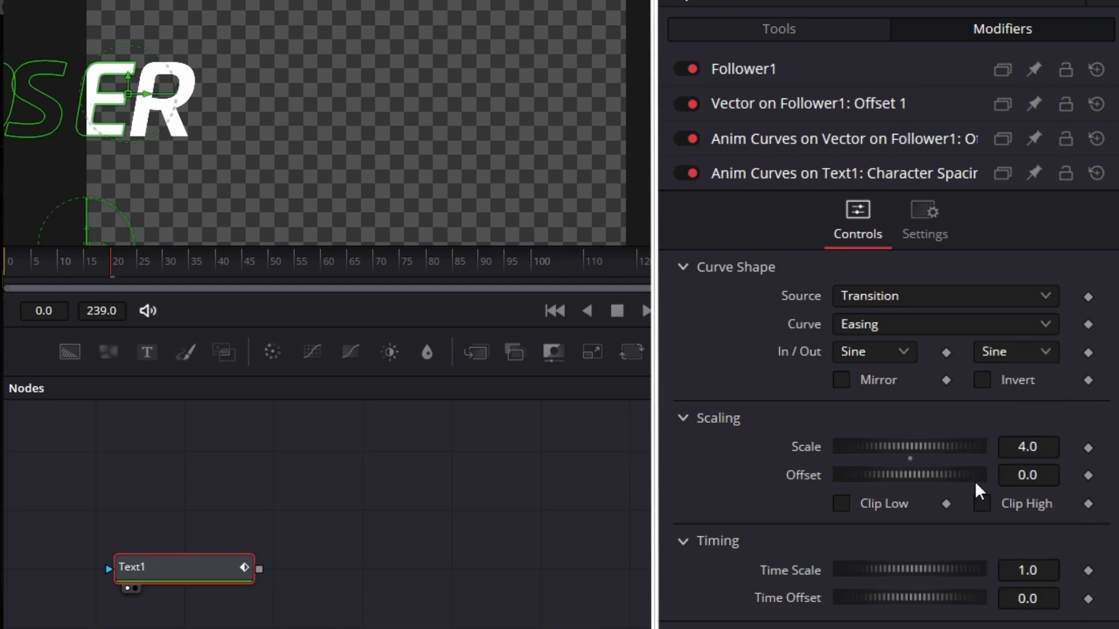
Set the character spacing Anim Curves scaling offset to 1 and its scale to -0.15
{"action": "left_click", "coordinate": [1052, 481]}
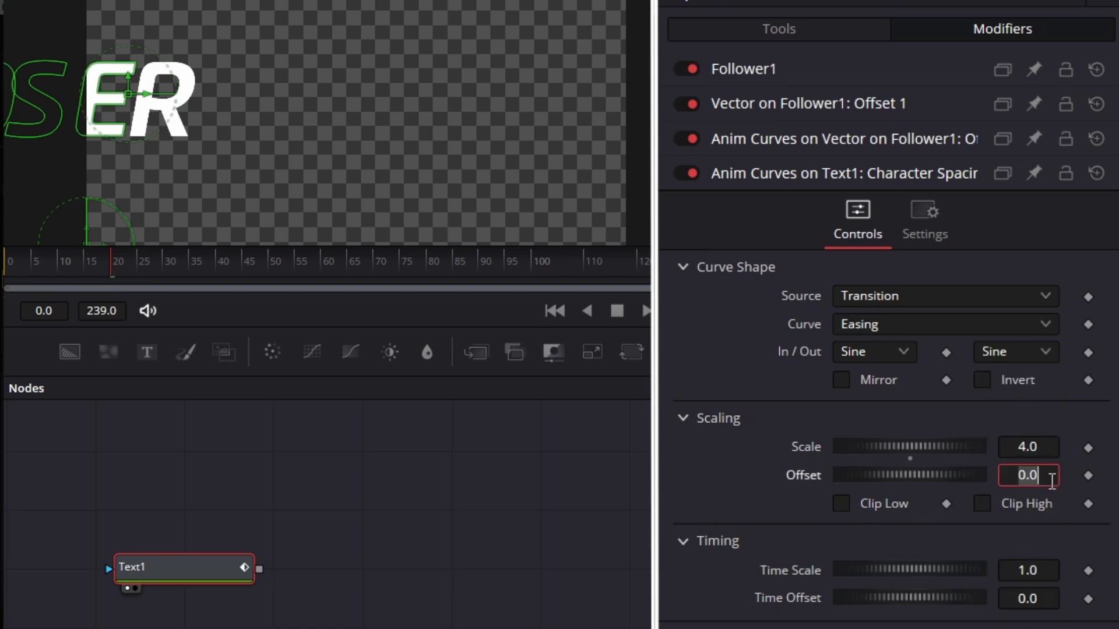
{"action": "type", "text": "1"}
{"action": "left_click", "coordinate": [1048, 446]}
{"action": "double_click", "coordinate": [1047, 446]}
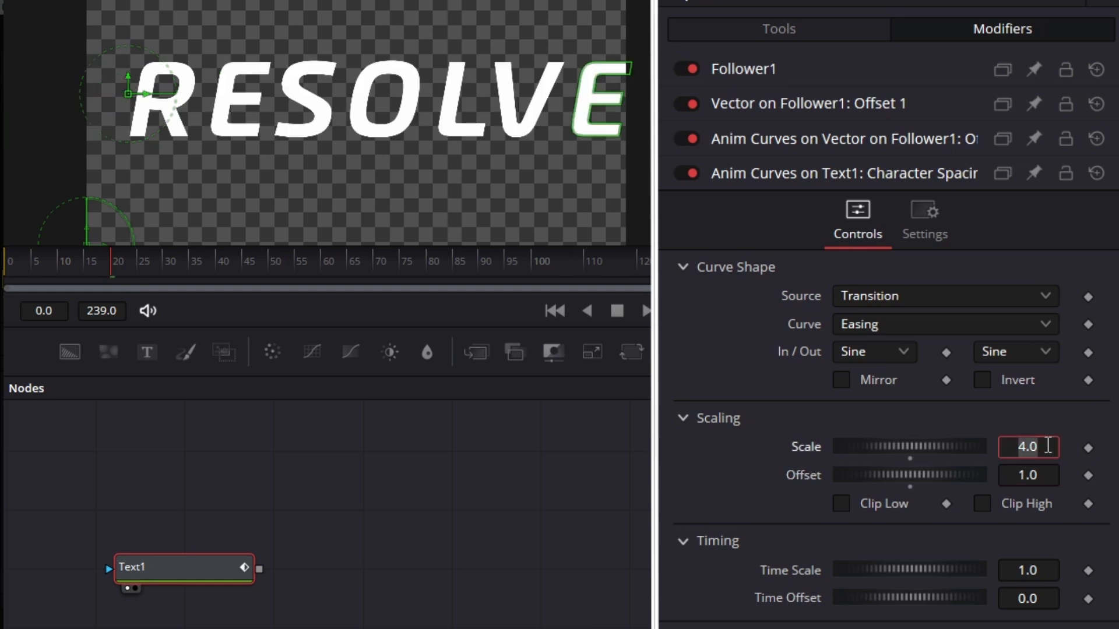
{"action": "type", "text": "0."}
{"action": "key", "text": "BackSpace"}
{"action": "key", "text": "BackSpace"}
{"action": "type", "text": "-0.15"}
{"action": "key", "text": "Tab"}
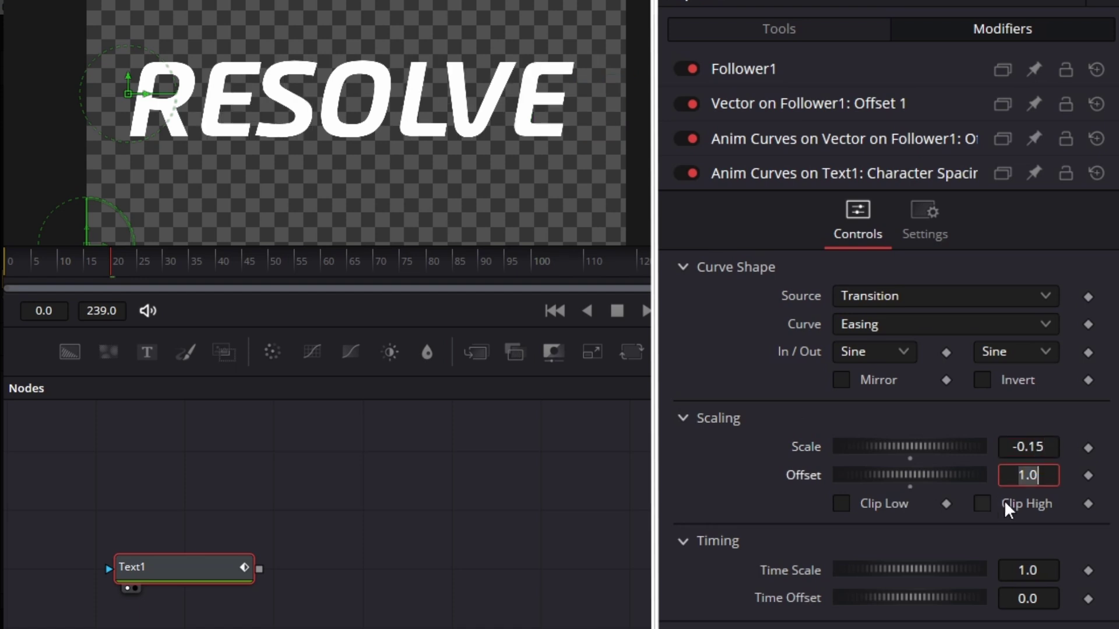
Set the character spacing curve's time scale to 32 and its time offset to 20/240
{"action": "left_click", "coordinate": [1051, 567]}
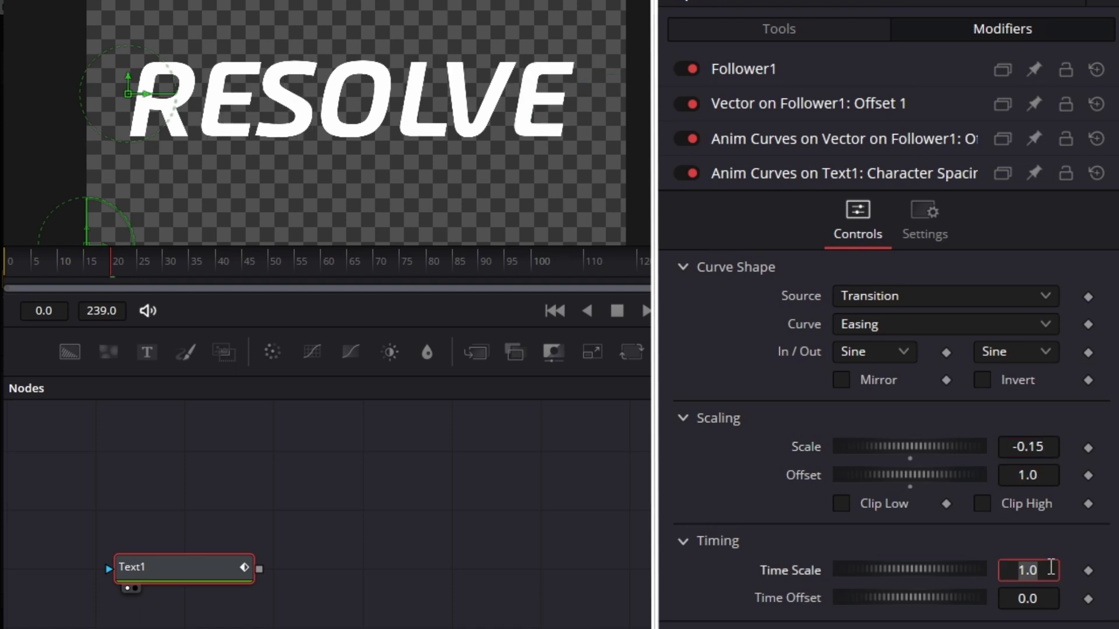
{"action": "type", "text": "32"}
{"action": "key", "text": "Tab"}
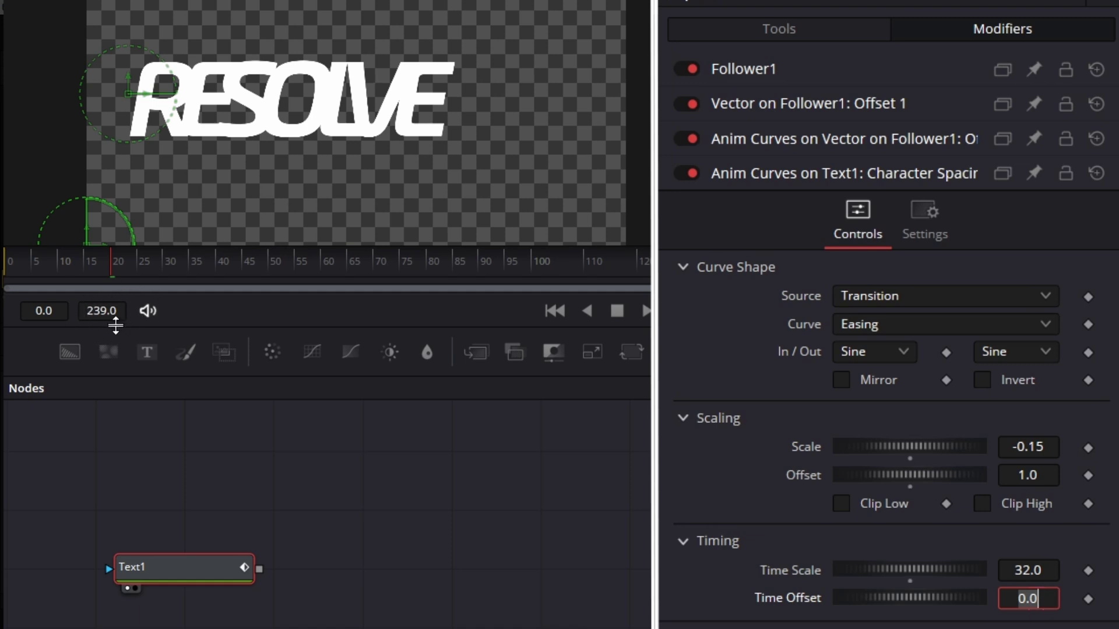
{"action": "type", "text": "20/240"}
{"action": "key", "text": "Return"}
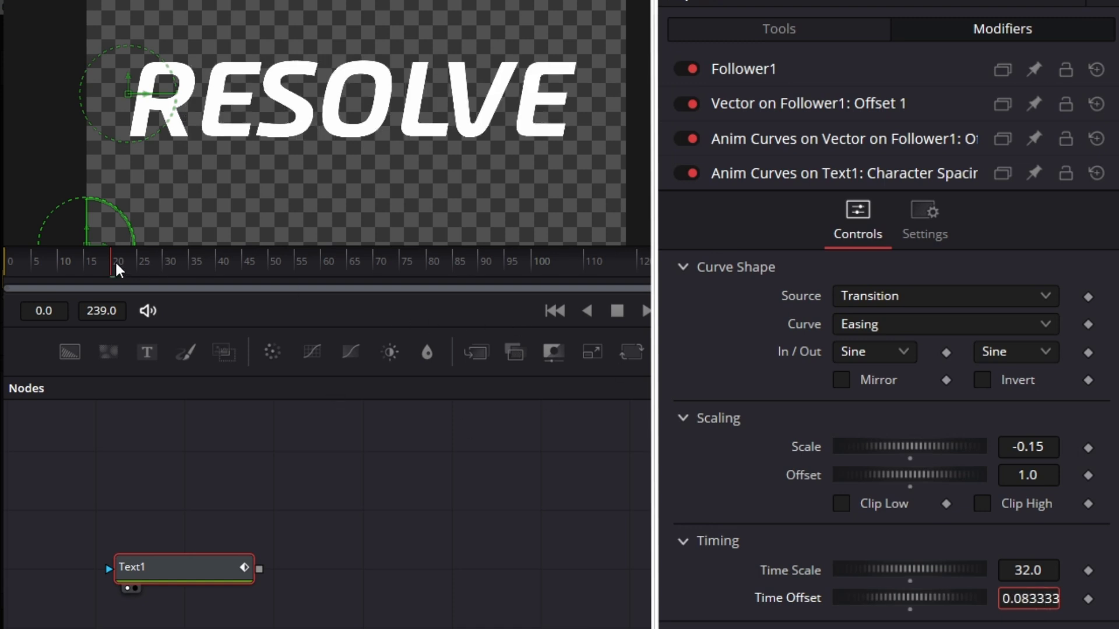
Play the animation from the first frame to check the letters rising and the tracking tightening, replay it, and stop playback
{"action": "left_click", "coordinate": [4, 265]}
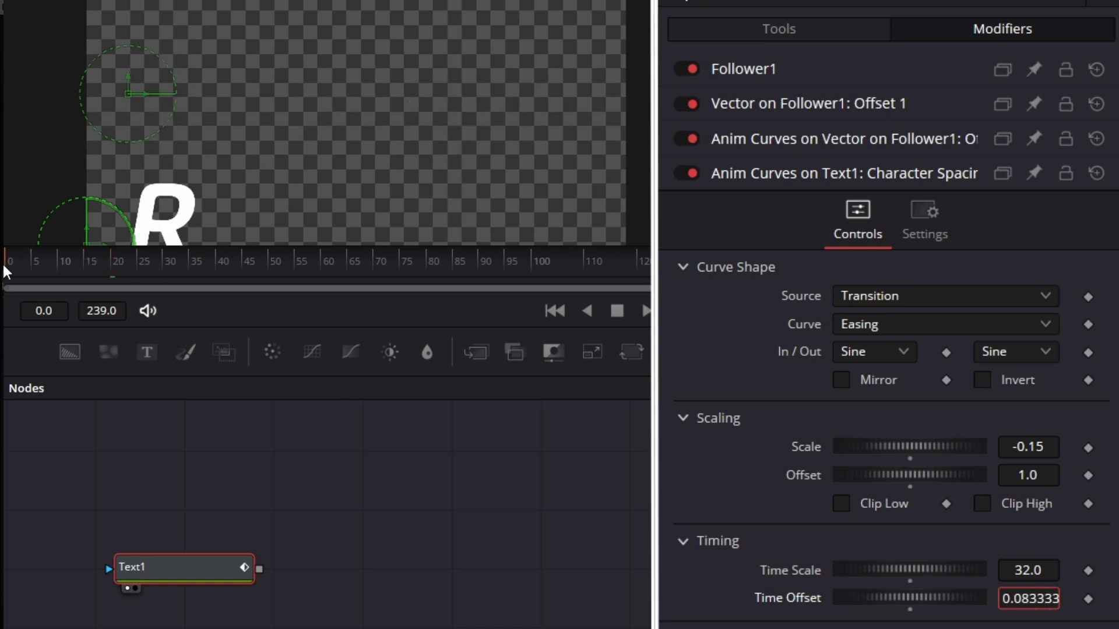
{"action": "left_click", "coordinate": [645, 312]}
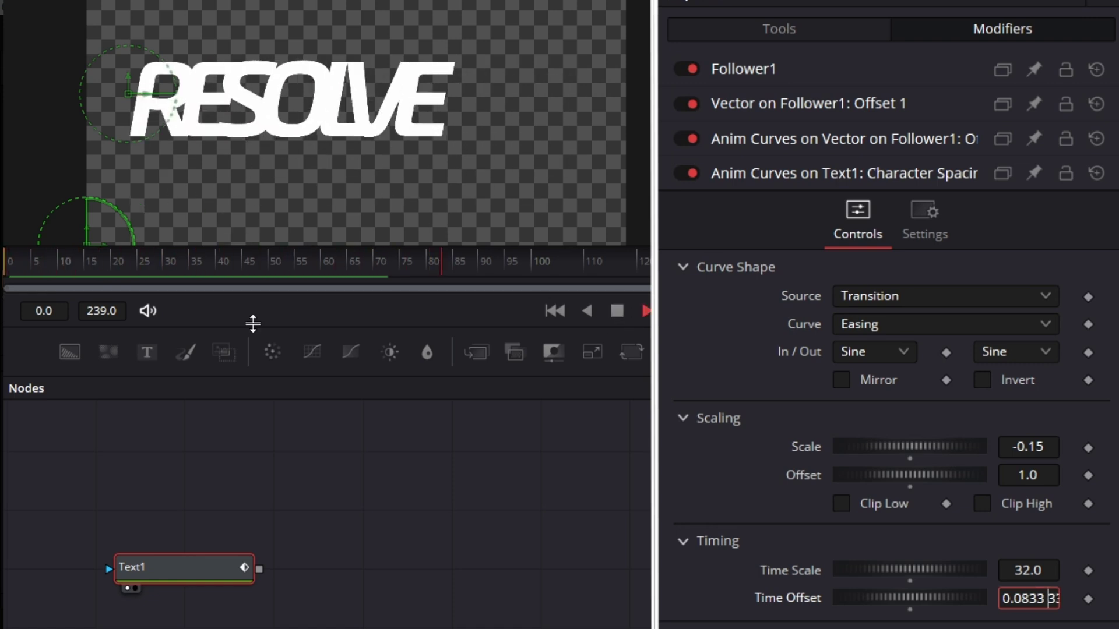
{"action": "left_click", "coordinate": [14, 260]}
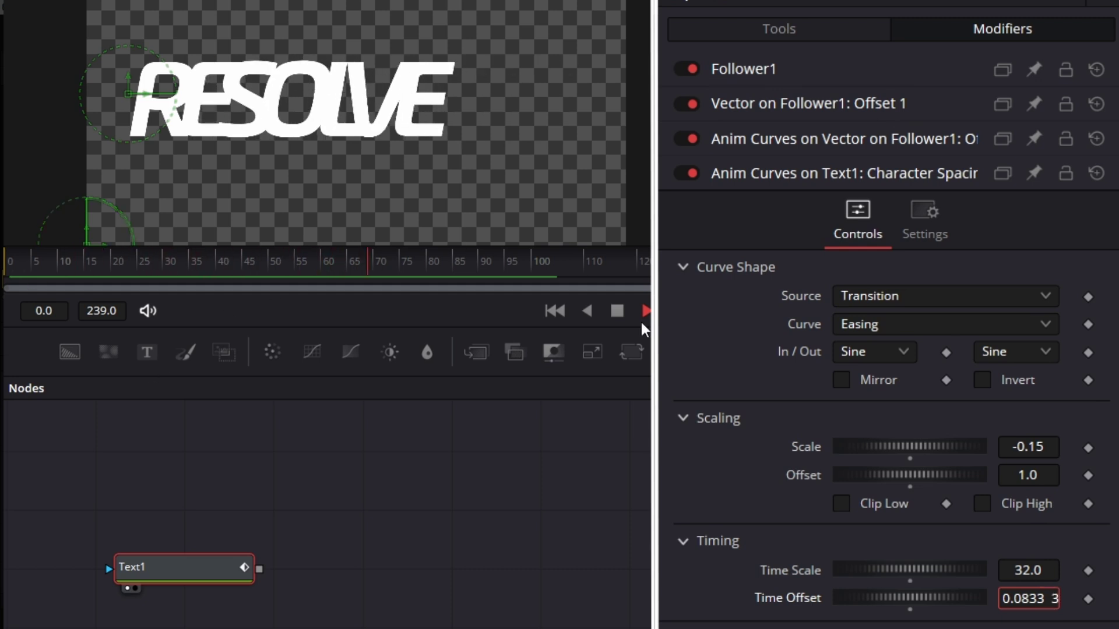
{"action": "left_click", "coordinate": [622, 313]}
Change the shading fill type of the Text1 node's first element to Gradient
{"action": "left_click", "coordinate": [159, 572]}
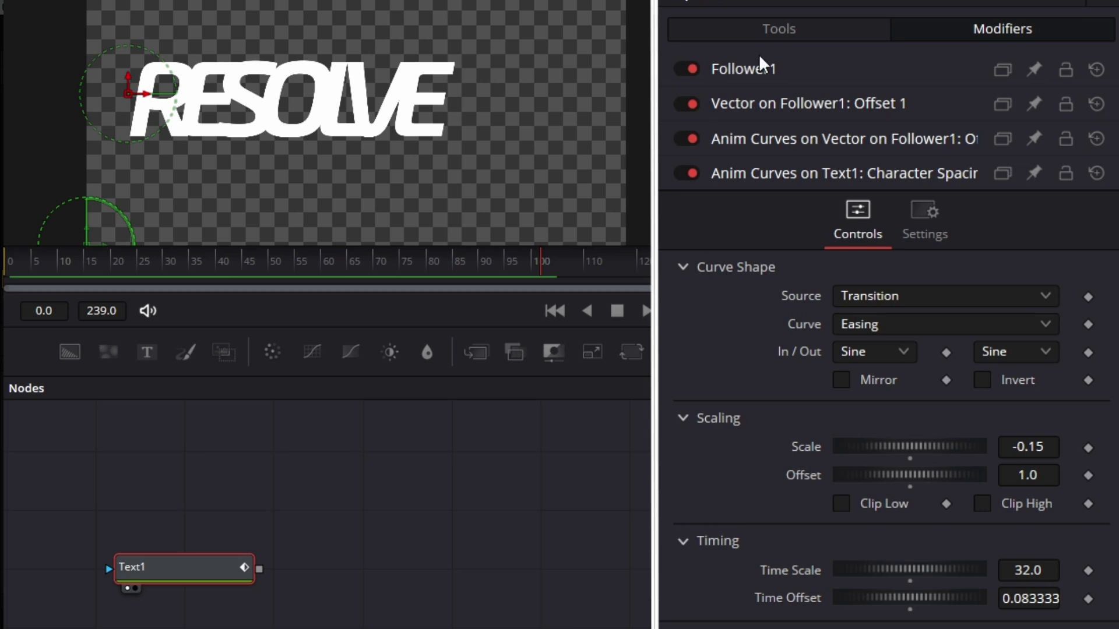
{"action": "left_click", "coordinate": [813, 25]}
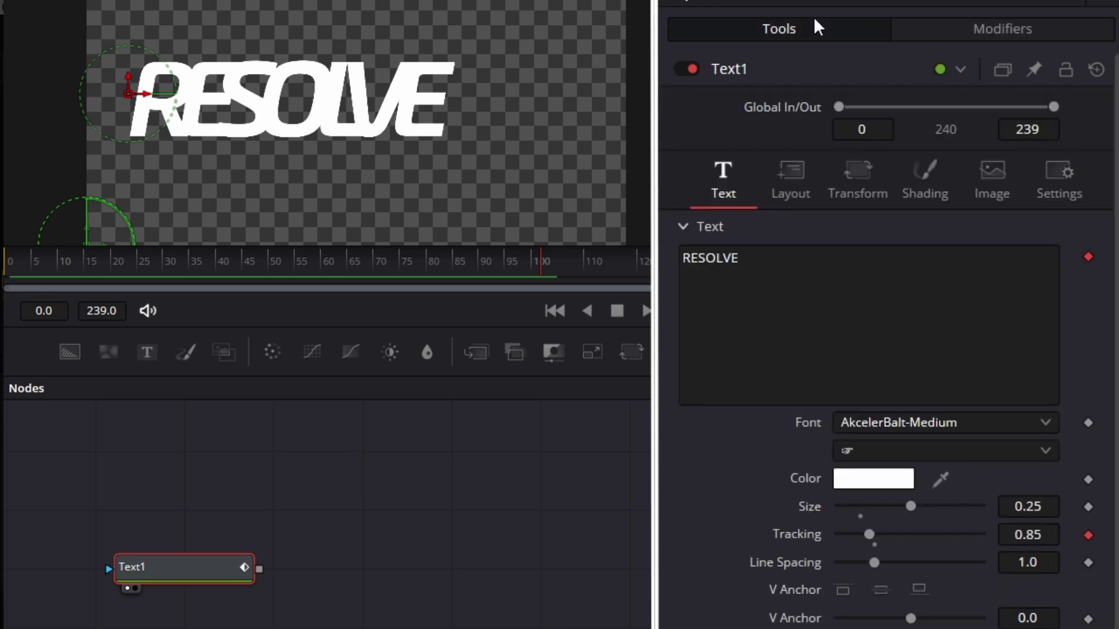
{"action": "left_click", "coordinate": [944, 175]}
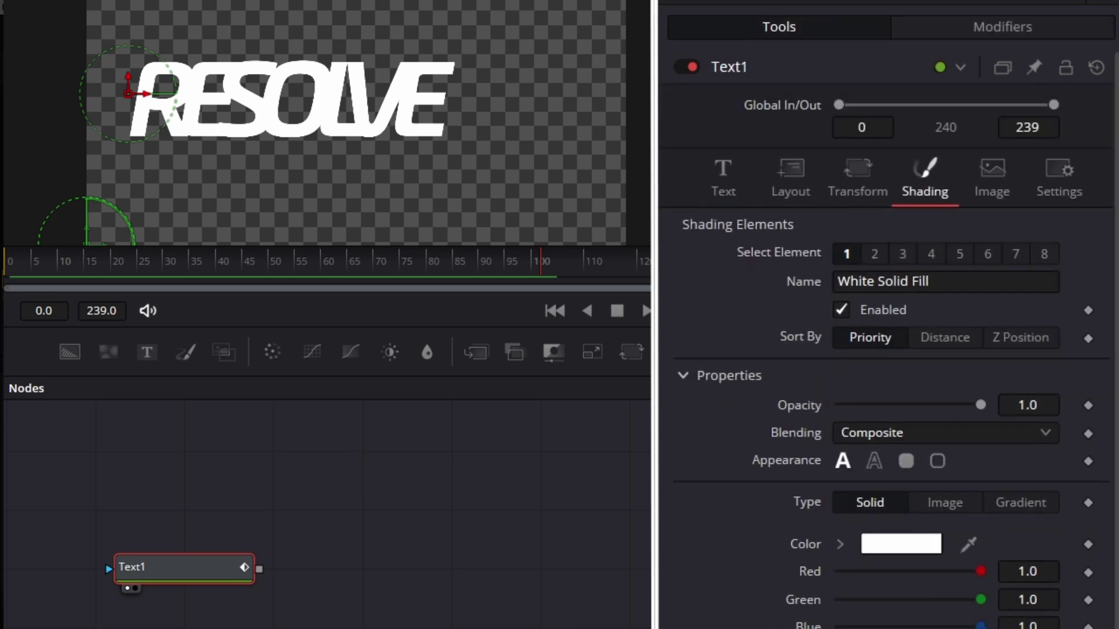
{"action": "scroll", "coordinate": [874, 454], "scroll_direction": "down", "scroll_amount": 2}
{"action": "scroll", "coordinate": [874, 443], "scroll_direction": "down", "scroll_amount": 4}
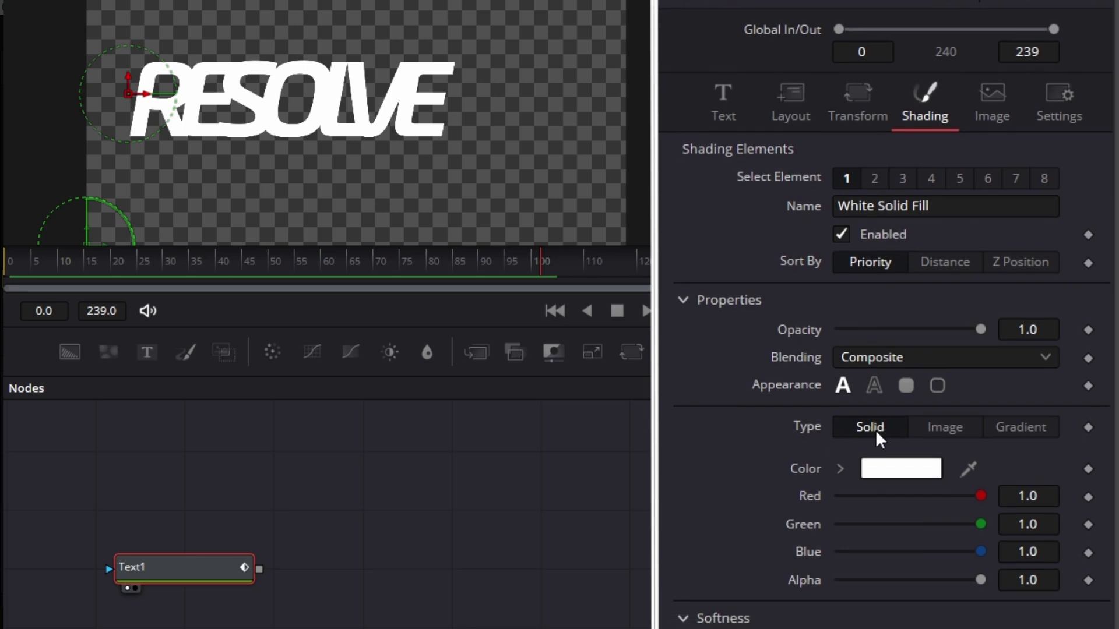
{"action": "left_click", "coordinate": [1024, 343]}
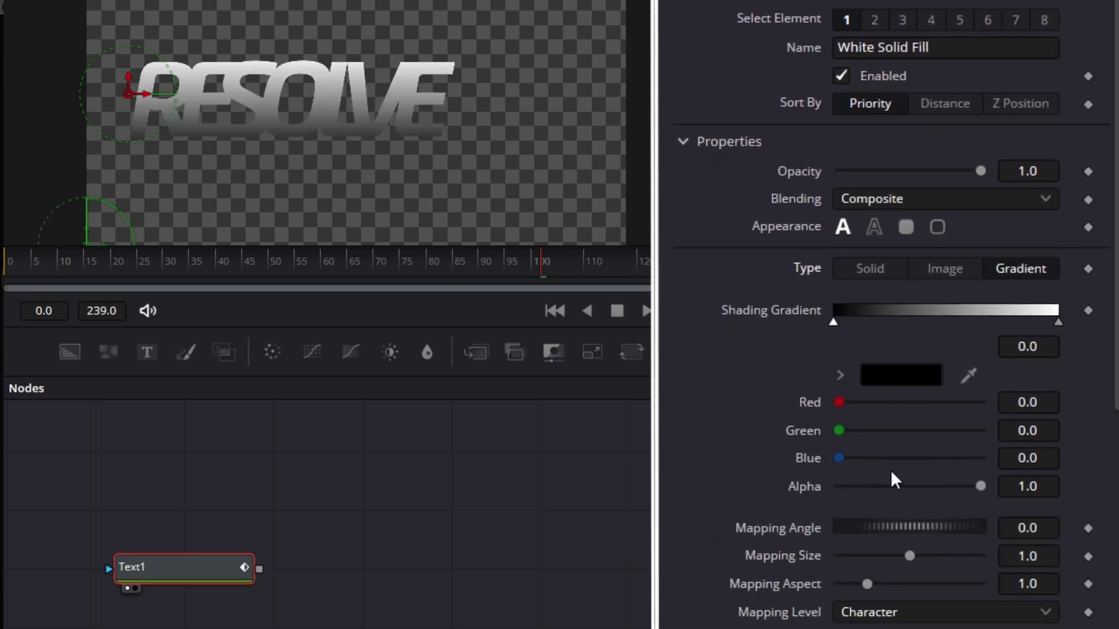
Set the mapping angle of Text1's shading gradient to 90
{"action": "left_click", "coordinate": [1012, 528]}
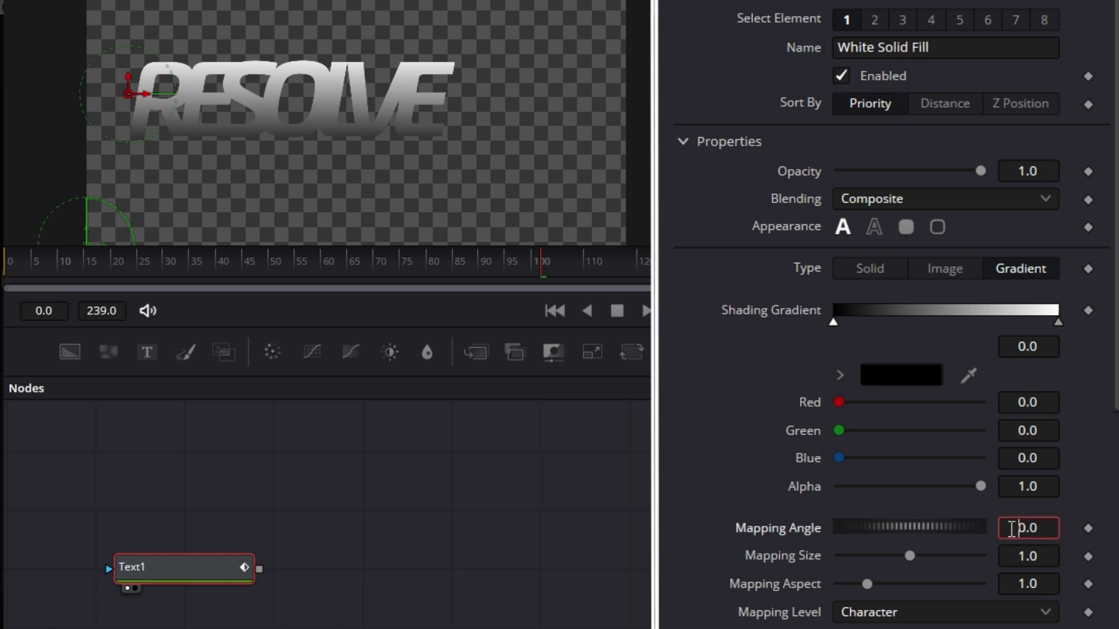
{"action": "type", "text": "9"}
{"action": "key", "text": "Tab"}
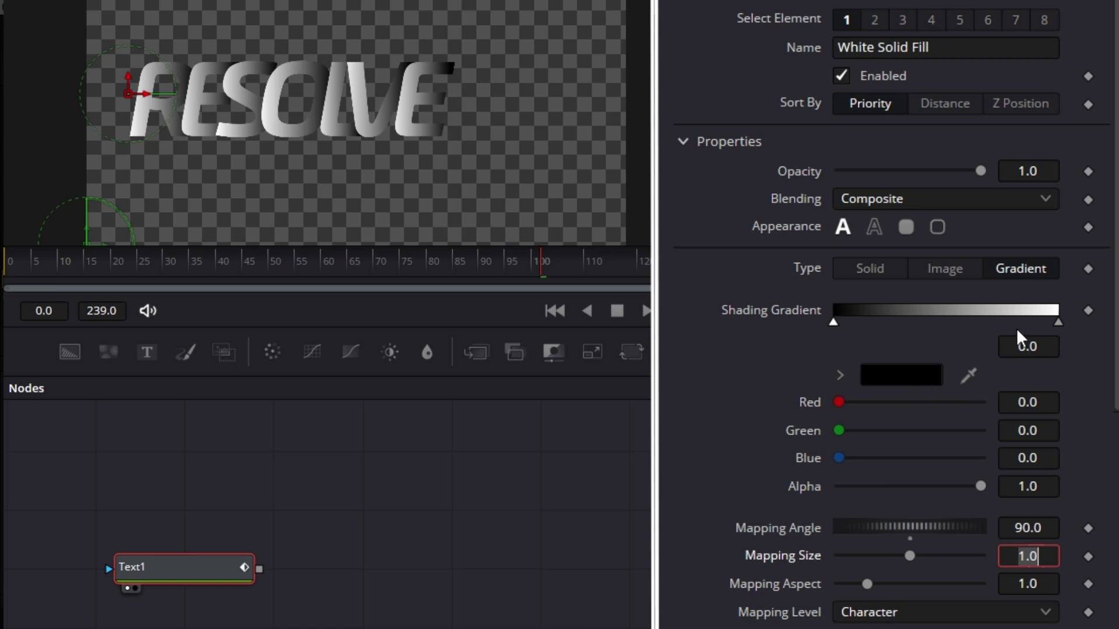
Position the gradient's white stop at 0.5 and set the black stop's alpha to 0
{"action": "left_click", "coordinate": [1058, 323]}
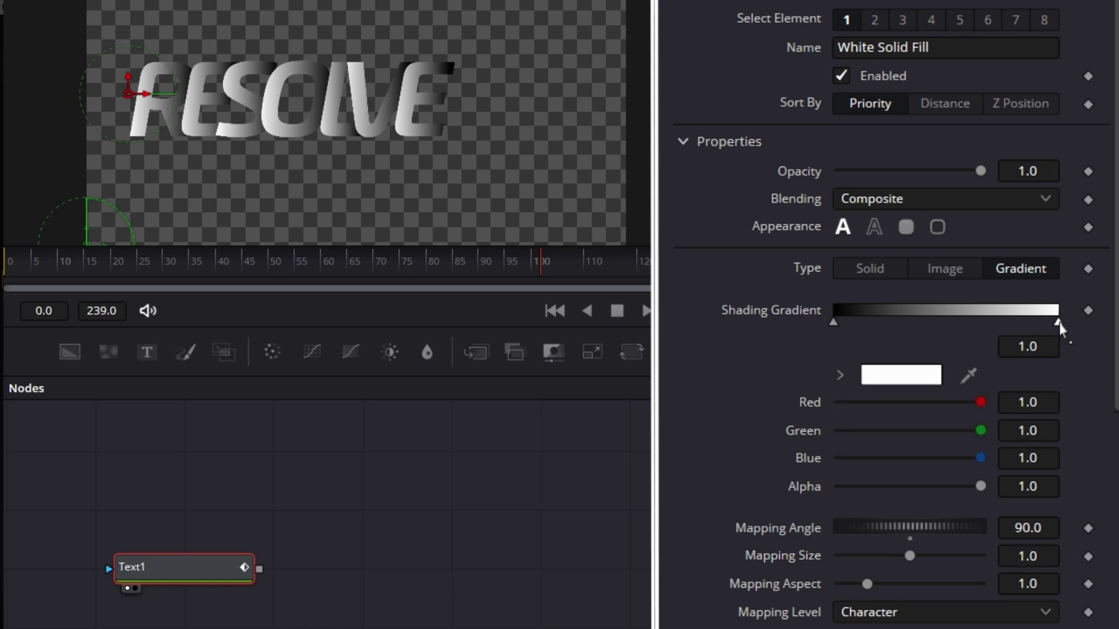
{"action": "left_click", "coordinate": [1045, 346]}
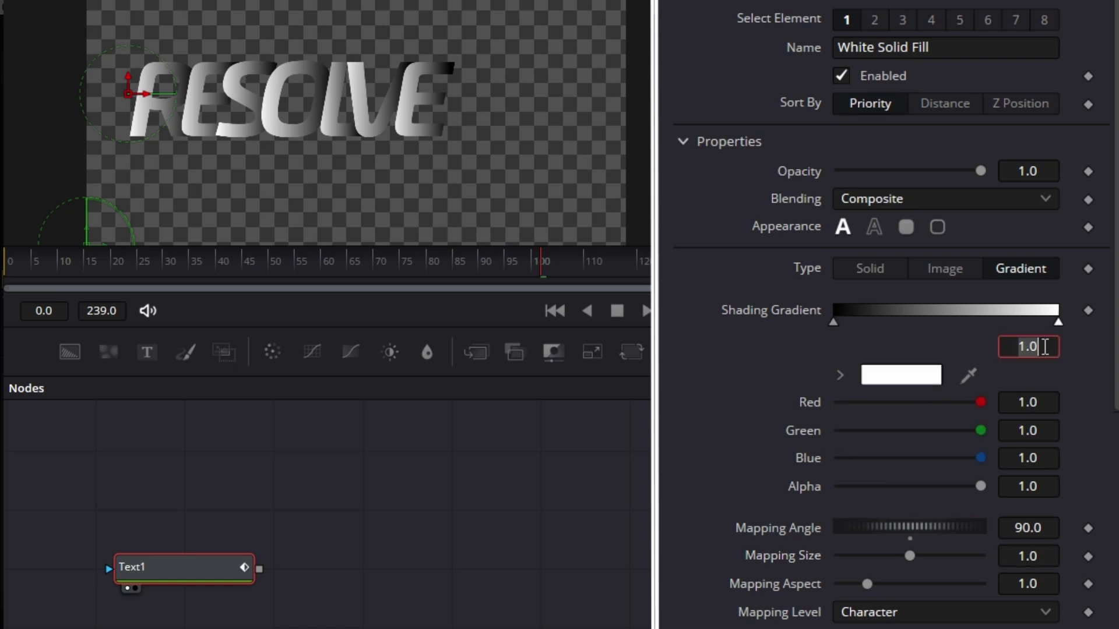
{"action": "type", "text": "0.5"}
{"action": "key", "text": "Tab"}
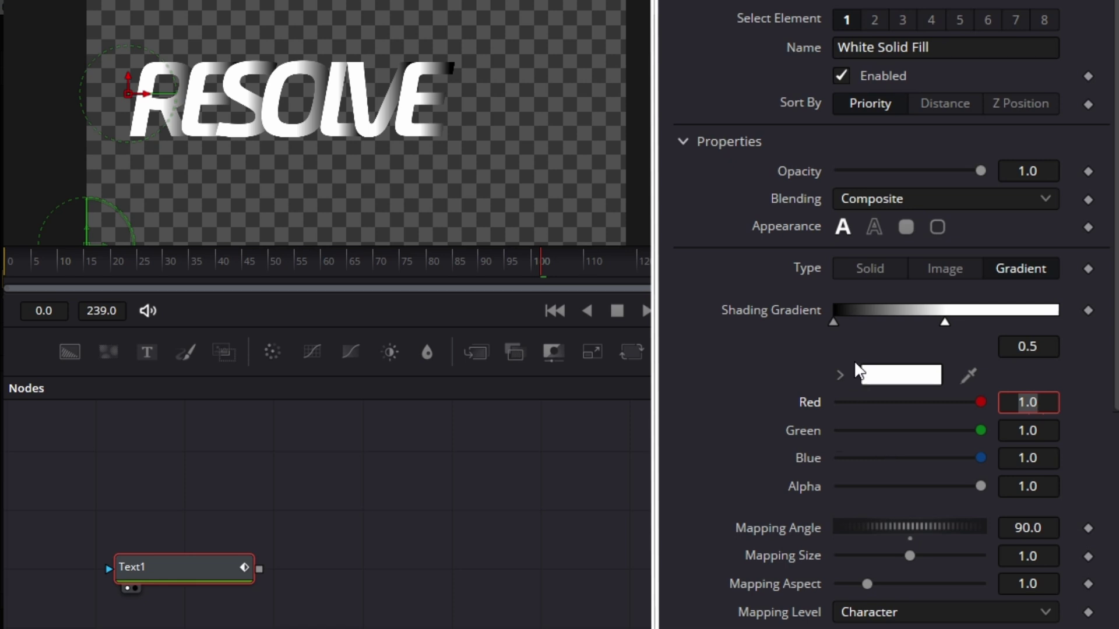
{"action": "left_click", "coordinate": [833, 324]}
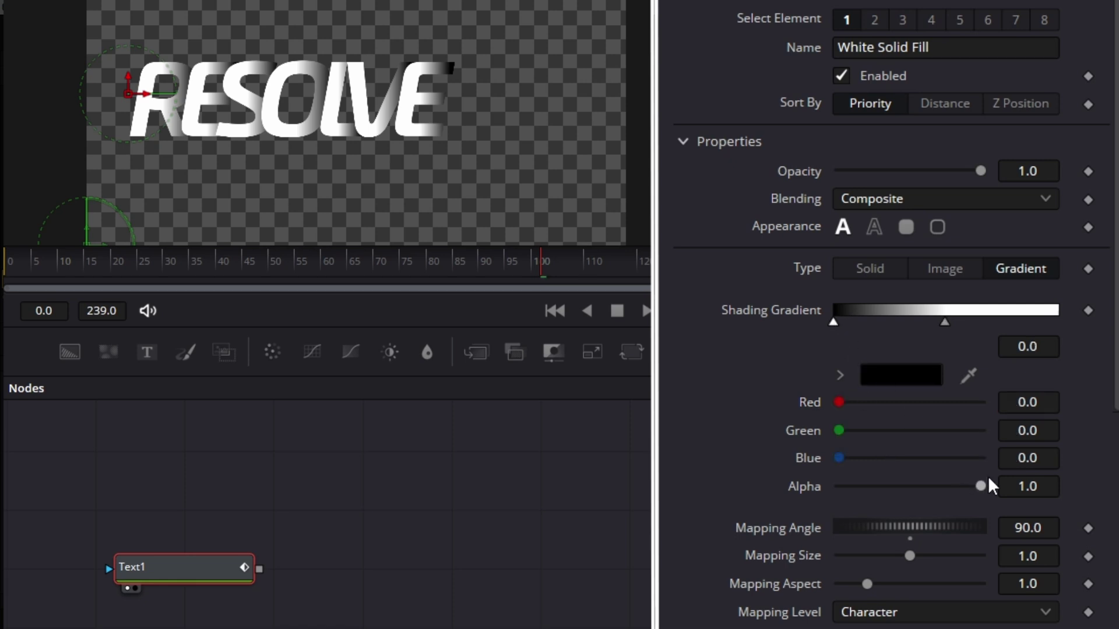
{"action": "left_click_drag", "start_coordinate": [982, 488], "coordinate": [781, 513]}
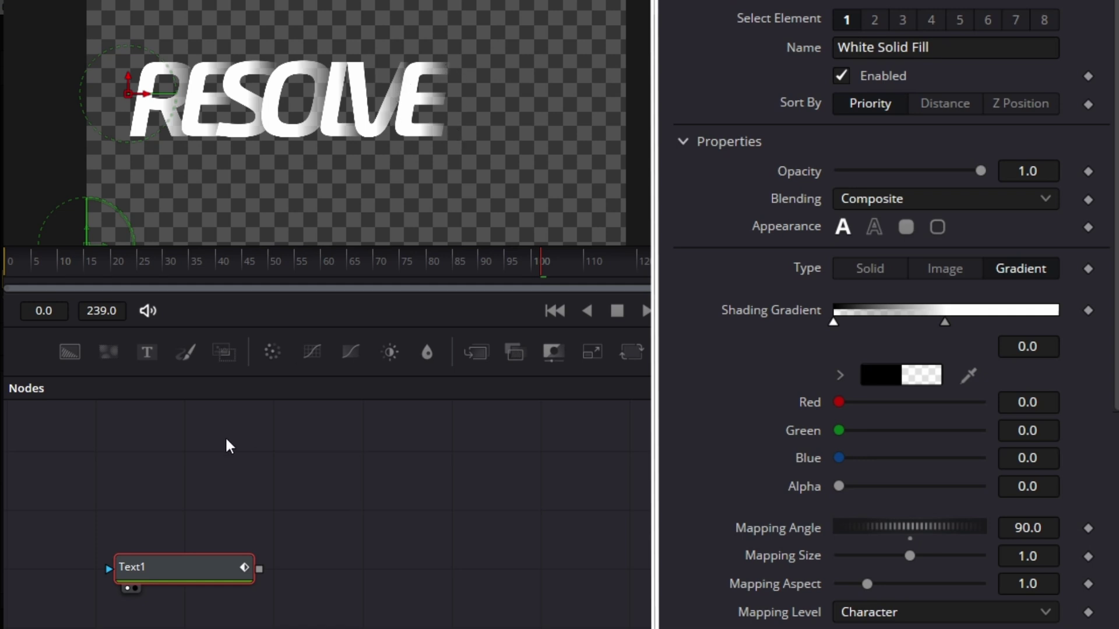
Copy the Text1 node, paste it as an instance above the original, and show the instance in the second viewer
{"action": "right_click", "coordinate": [174, 574]}
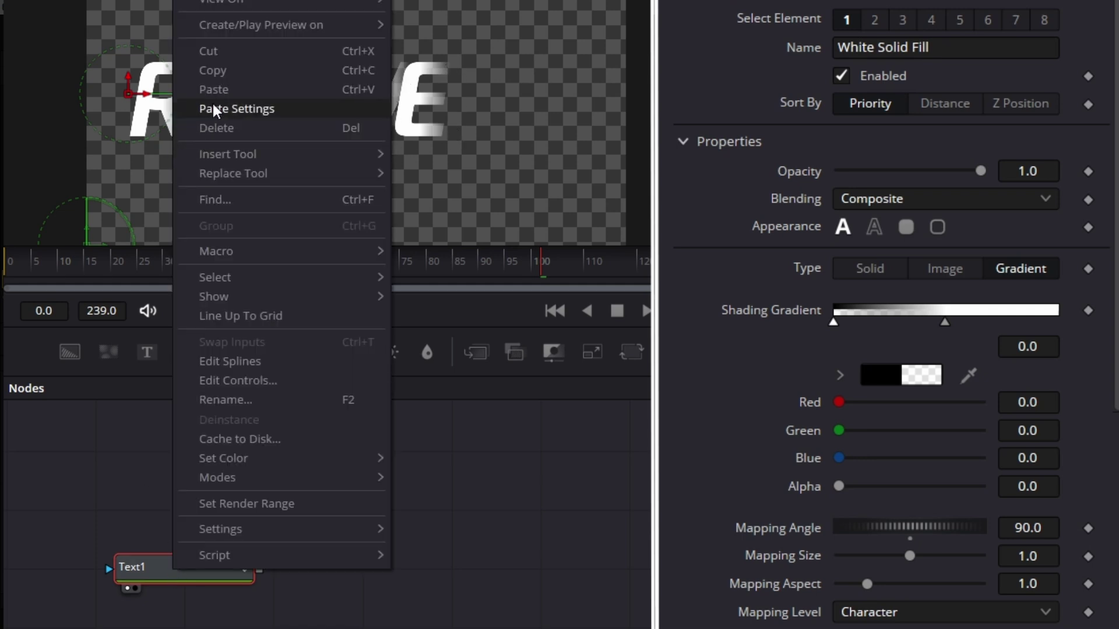
{"action": "left_click", "coordinate": [227, 71]}
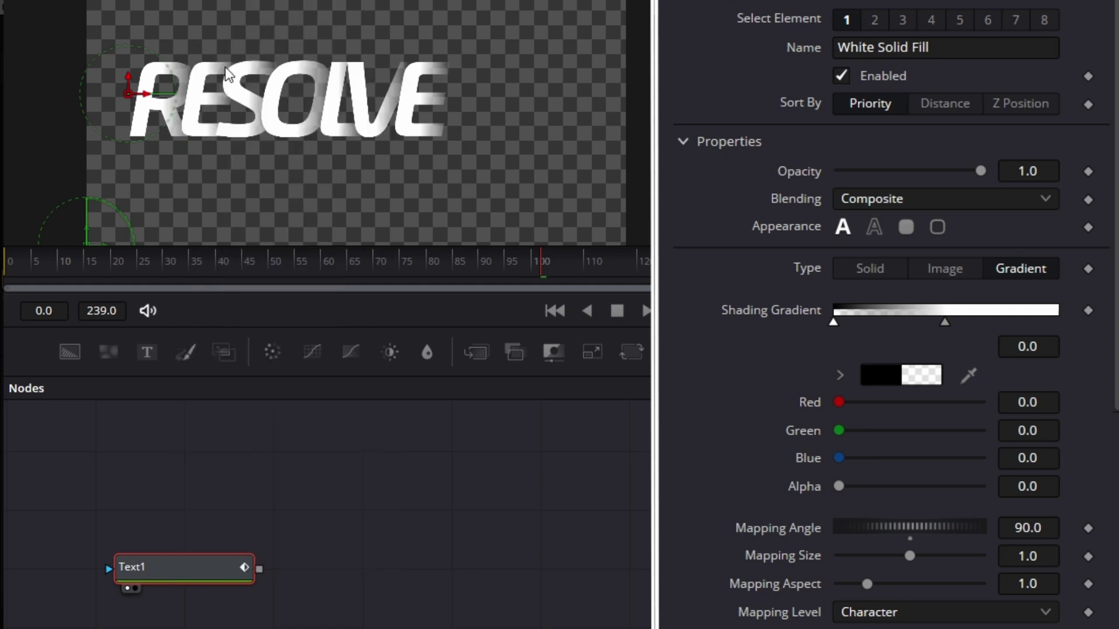
{"action": "left_click", "coordinate": [206, 488]}
{"action": "right_click", "coordinate": [207, 488]}
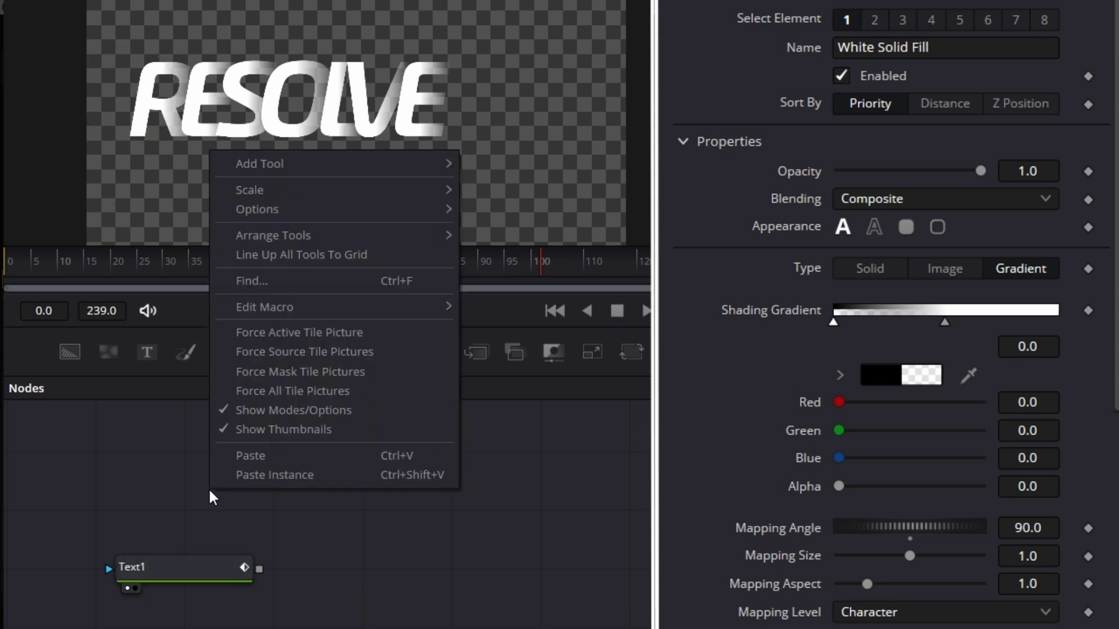
{"action": "left_click", "coordinate": [274, 473]}
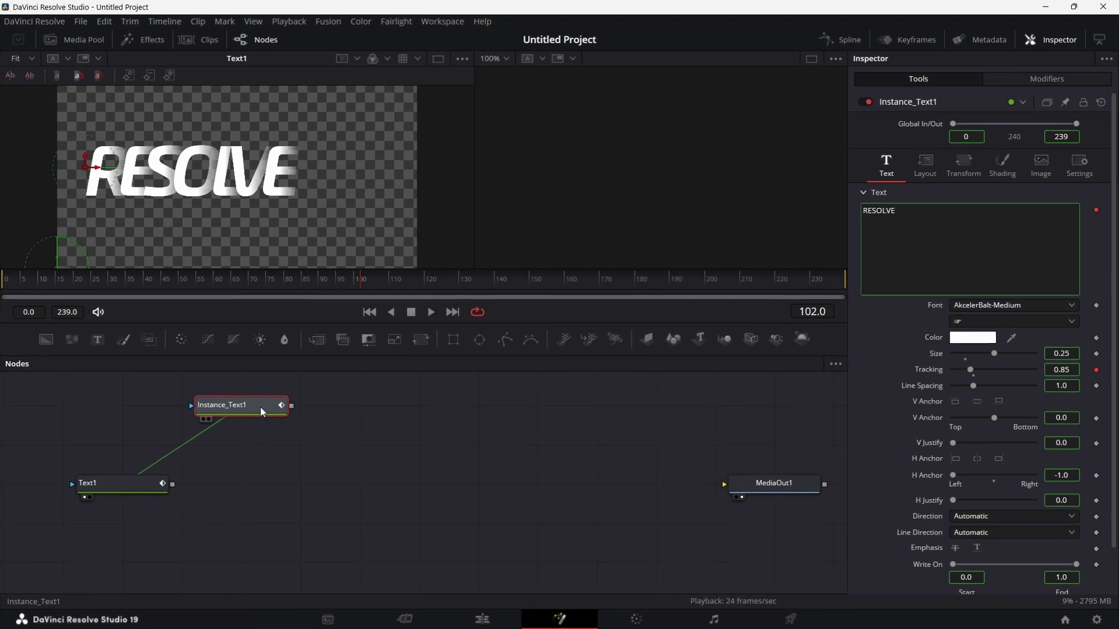
{"action": "left_click_drag", "start_coordinate": [144, 438], "coordinate": [484, 197]}
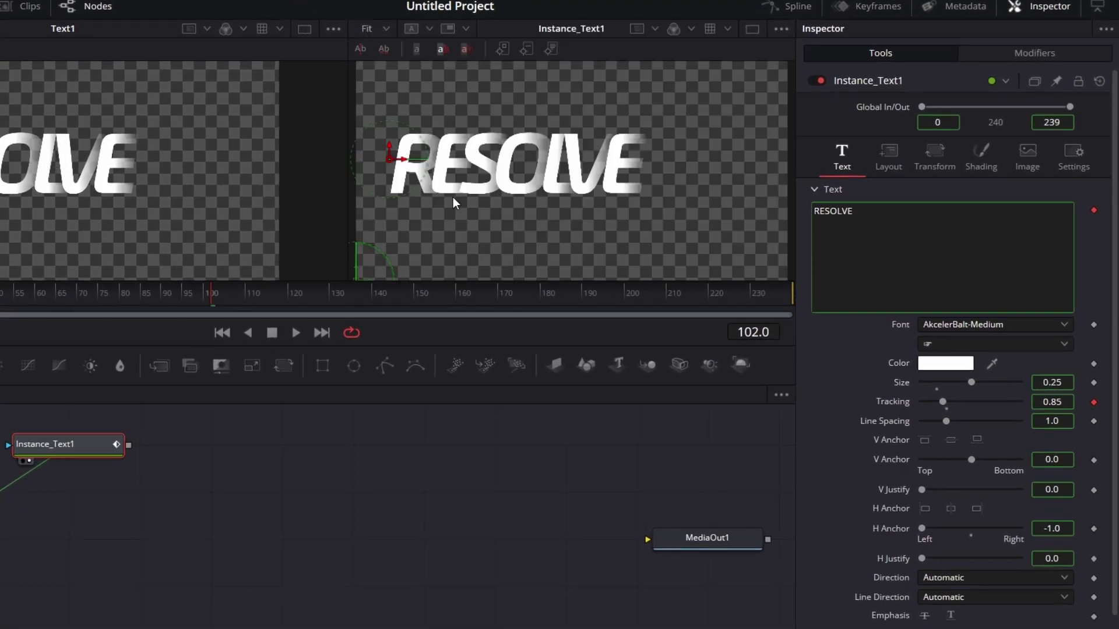
Deinstance the shading Type of Instance_Text1 and change its fill to Solid
{"action": "left_click", "coordinate": [980, 156]}
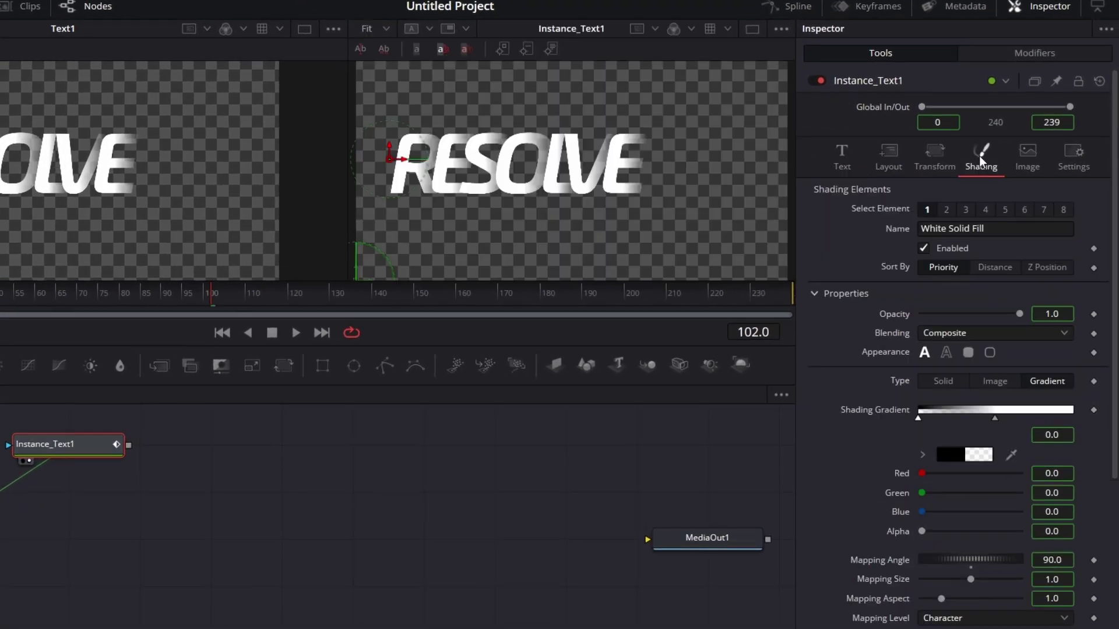
{"action": "right_click", "coordinate": [903, 380]}
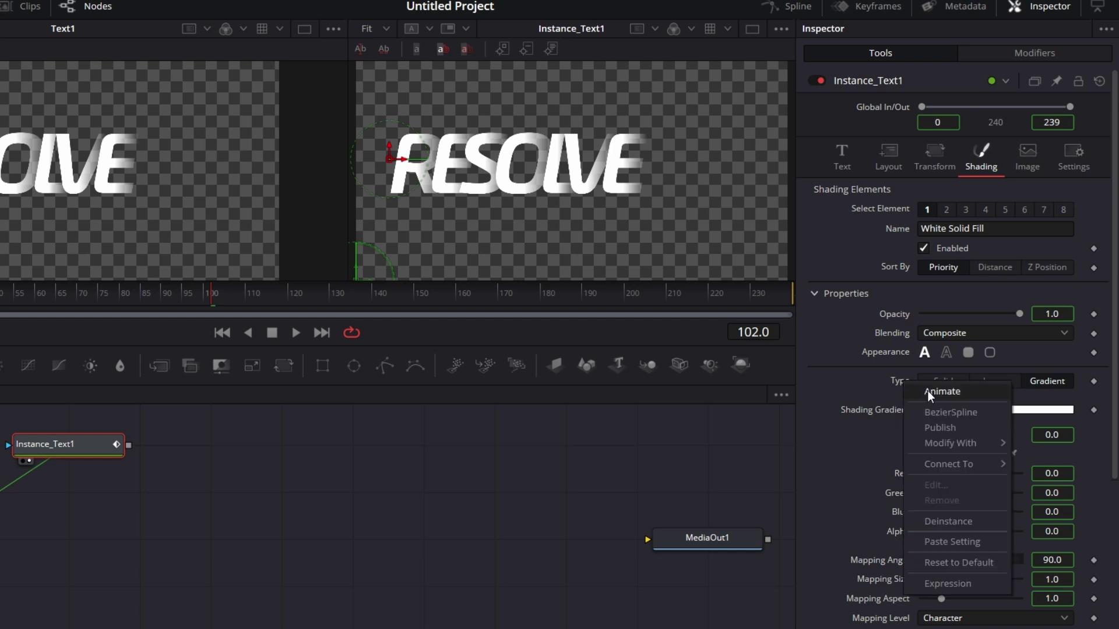
{"action": "left_click", "coordinate": [941, 520]}
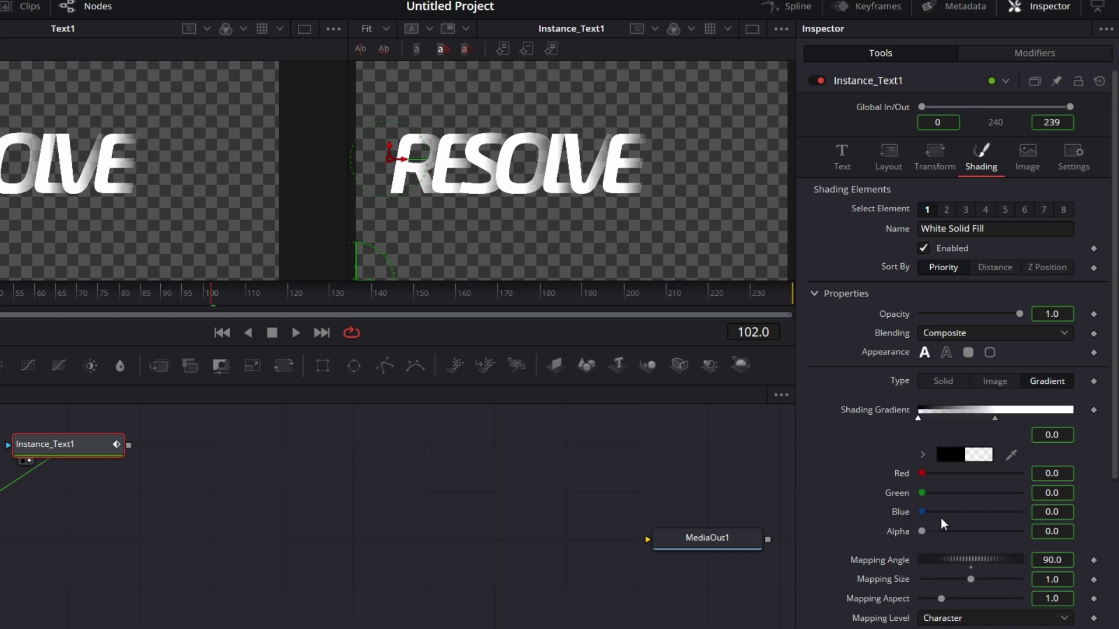
{"action": "left_click", "coordinate": [941, 380]}
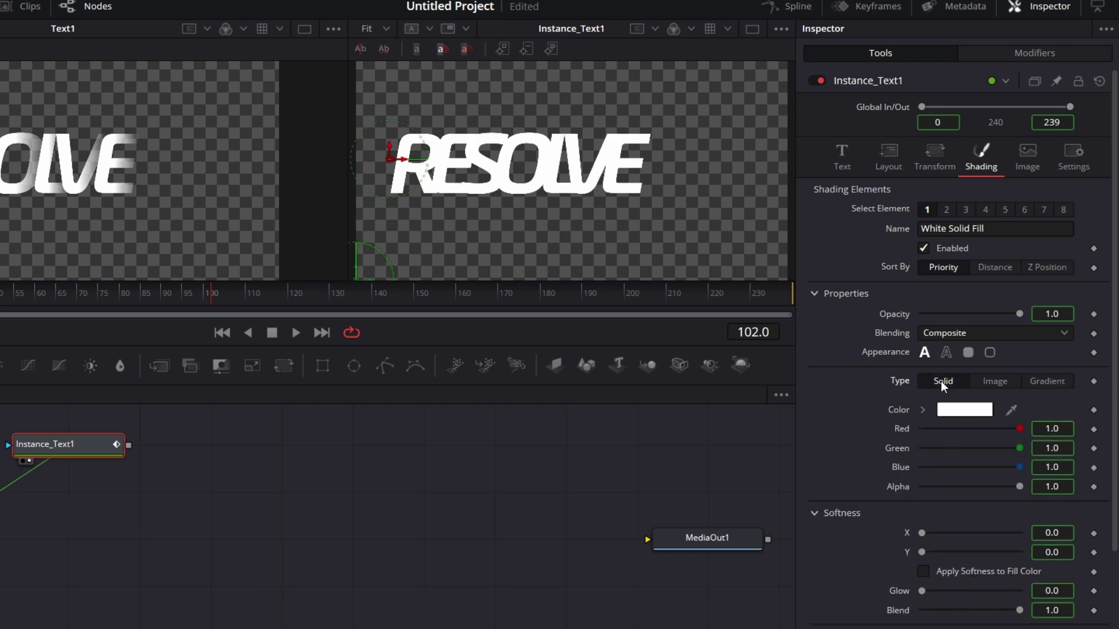
Deinstance the fill color group of Instance_Text1 and set its color to black (#000000)
{"action": "right_click", "coordinate": [898, 429]}
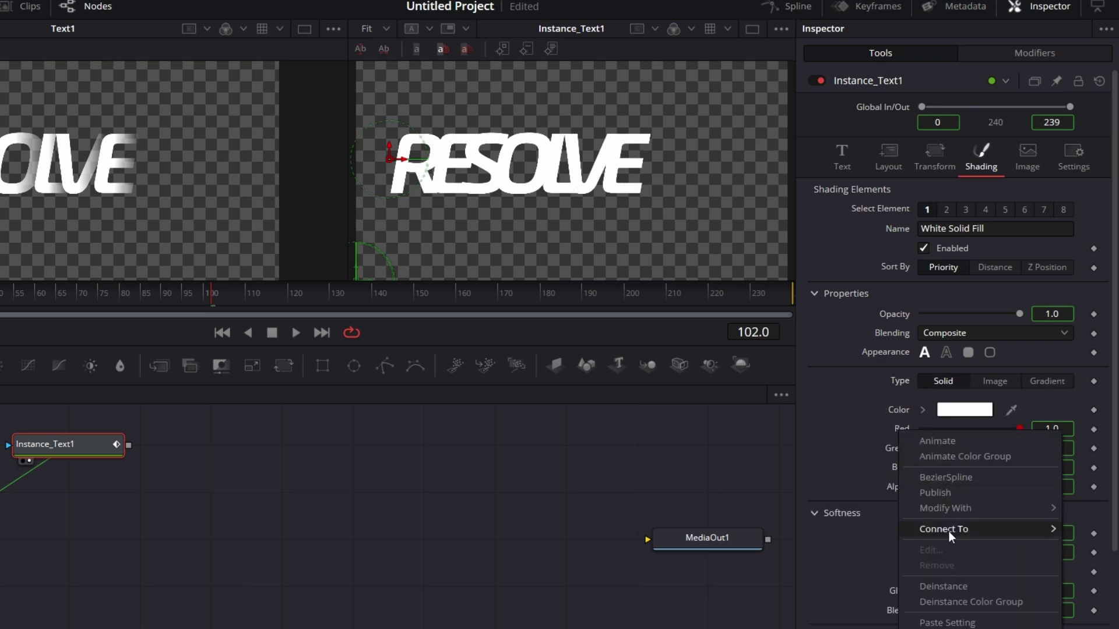
{"action": "left_click", "coordinate": [946, 603]}
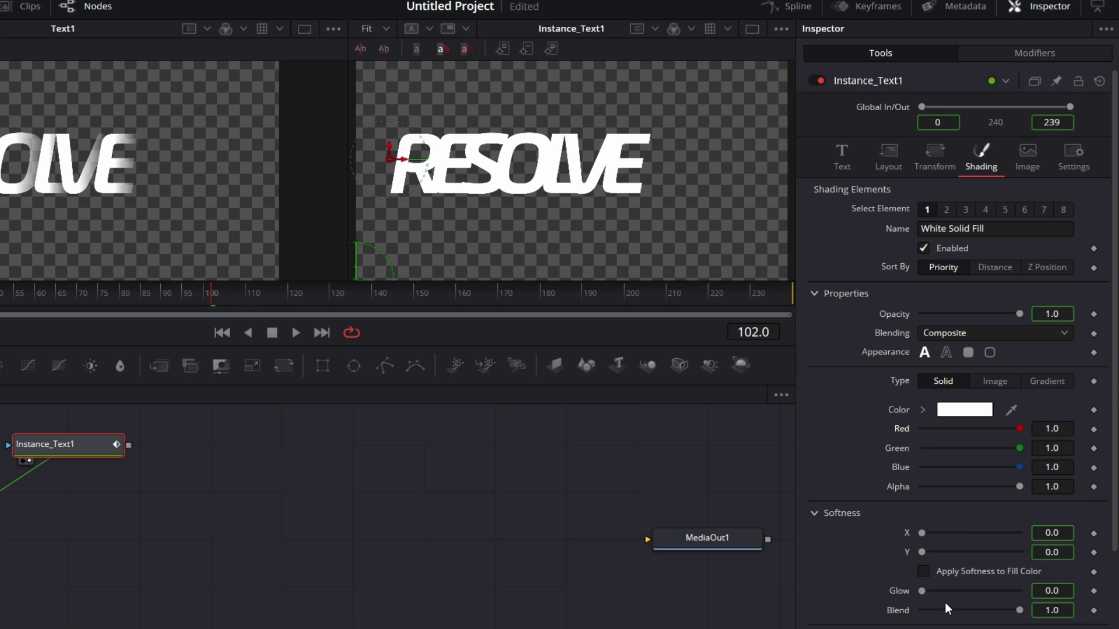
{"action": "left_click", "coordinate": [966, 411]}
{"action": "left_click", "coordinate": [262, 227]}
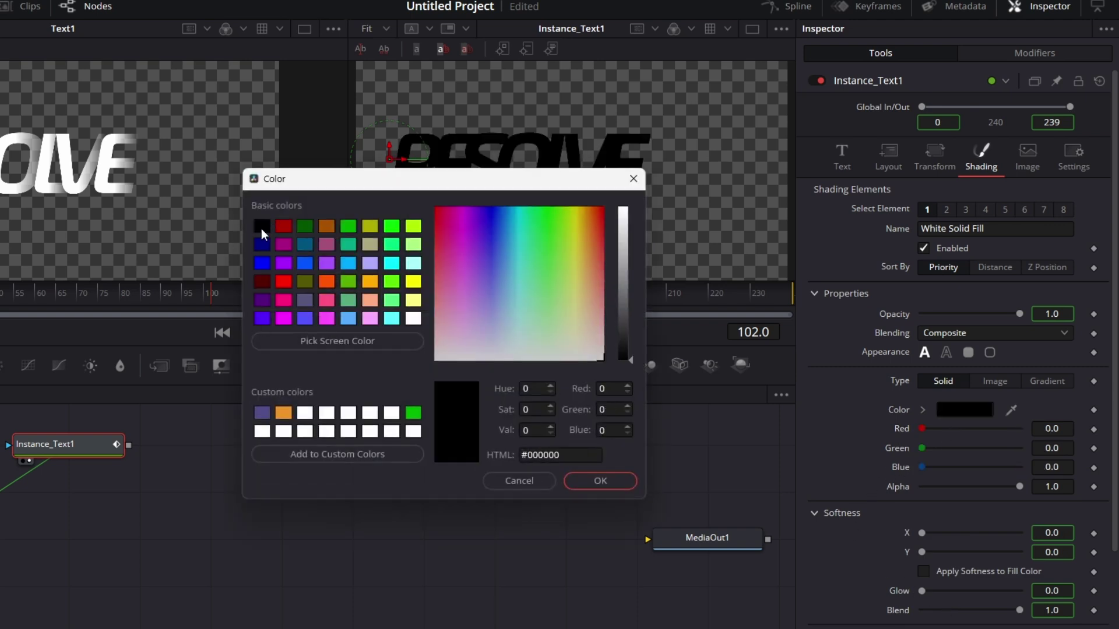
{"action": "left_click", "coordinate": [594, 480]}
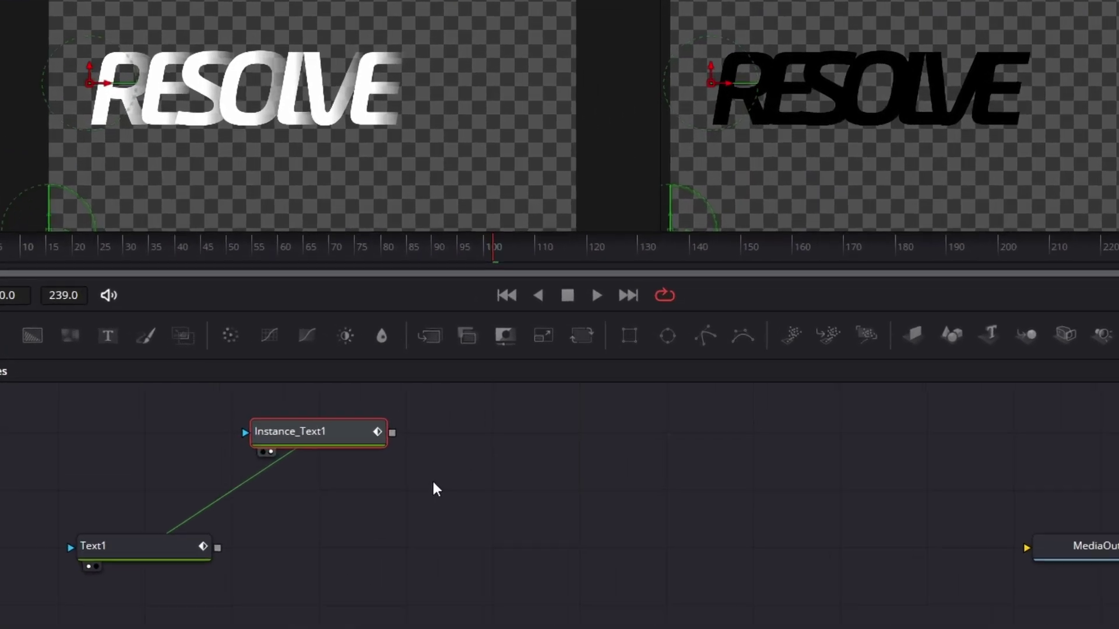
Add a Merge node with Instance_Text1 as background and Text1 as foreground, and show it in the first viewer
{"action": "left_click_drag", "start_coordinate": [449, 335], "coordinate": [337, 543]}
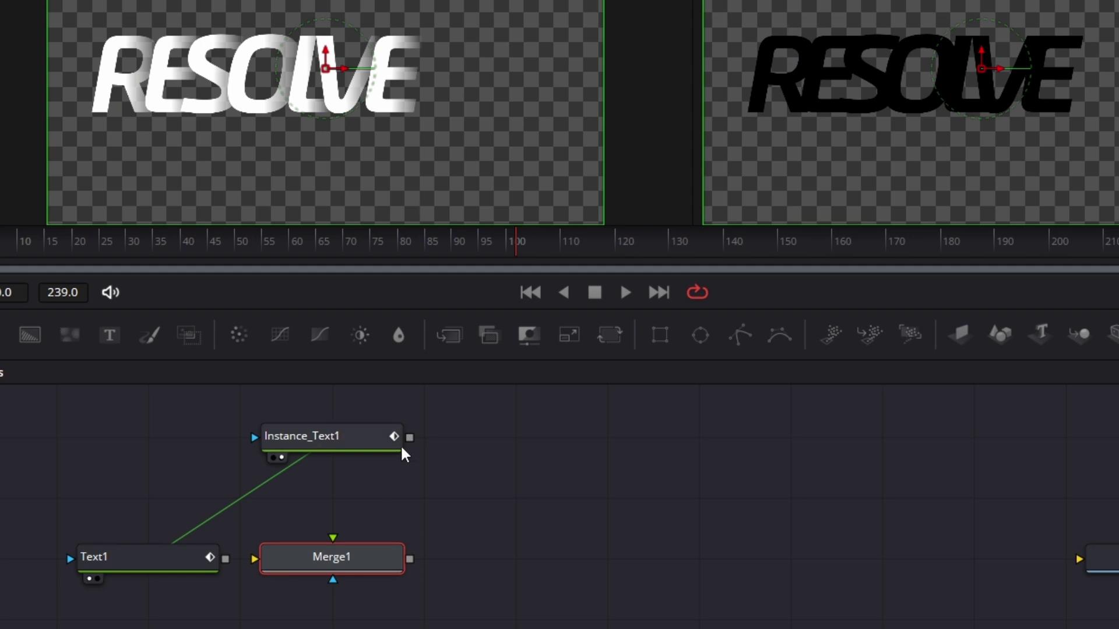
{"action": "left_click_drag", "start_coordinate": [410, 437], "coordinate": [255, 564]}
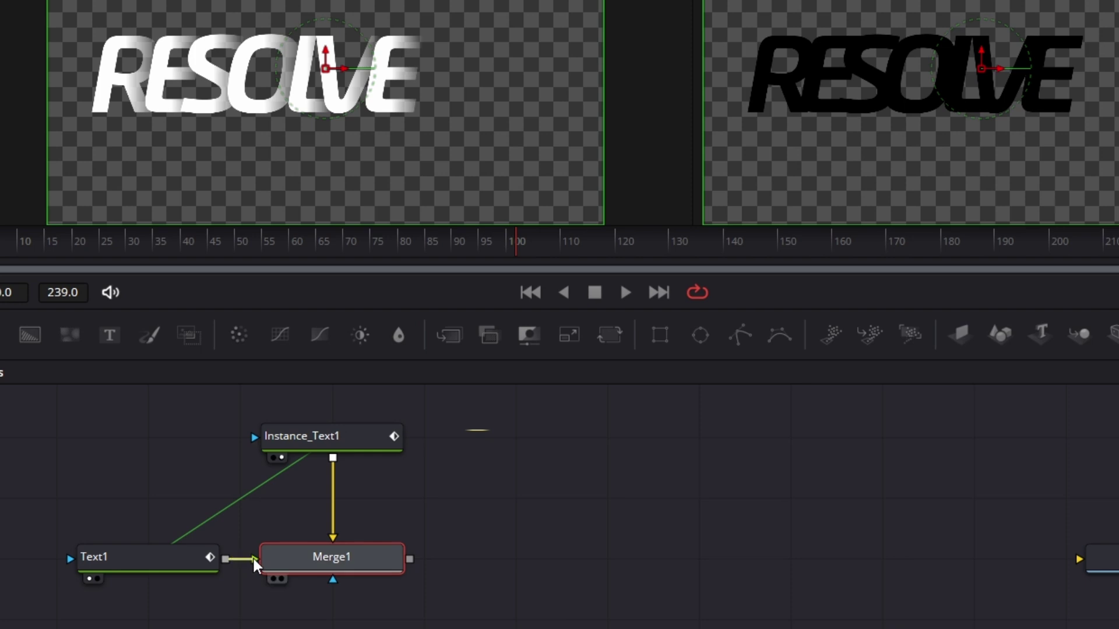
{"action": "left_click_drag", "start_coordinate": [368, 563], "coordinate": [392, 75]}
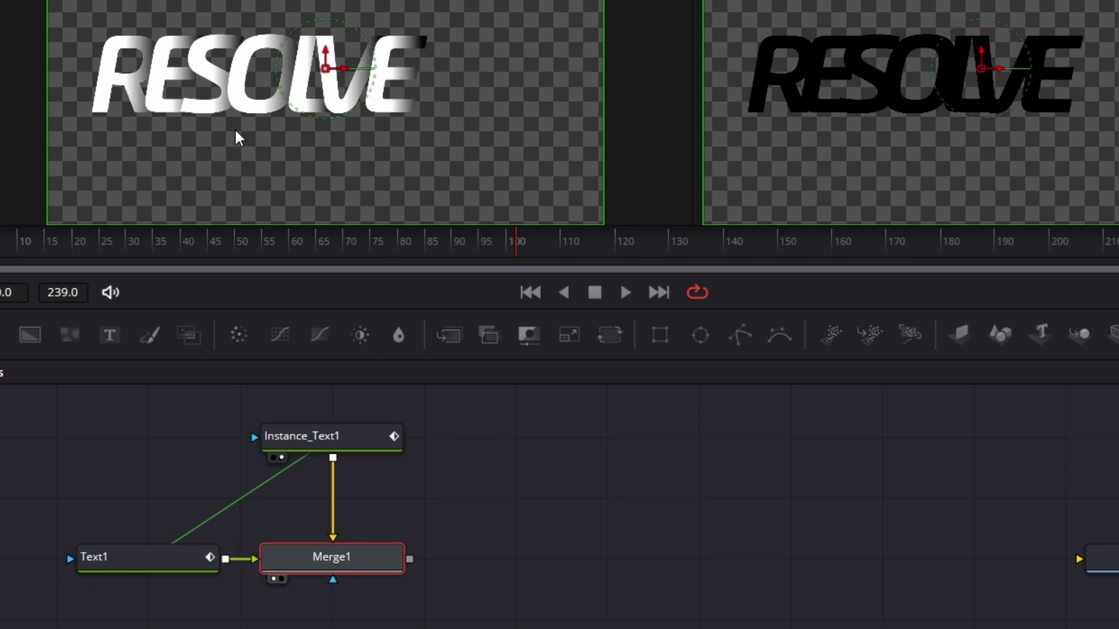
Move Merge1 and Instance_Text1 farther from Text1 and insert a Color Gain node between Text1 and Merge1
{"action": "left_click_drag", "start_coordinate": [358, 569], "coordinate": [519, 567]}
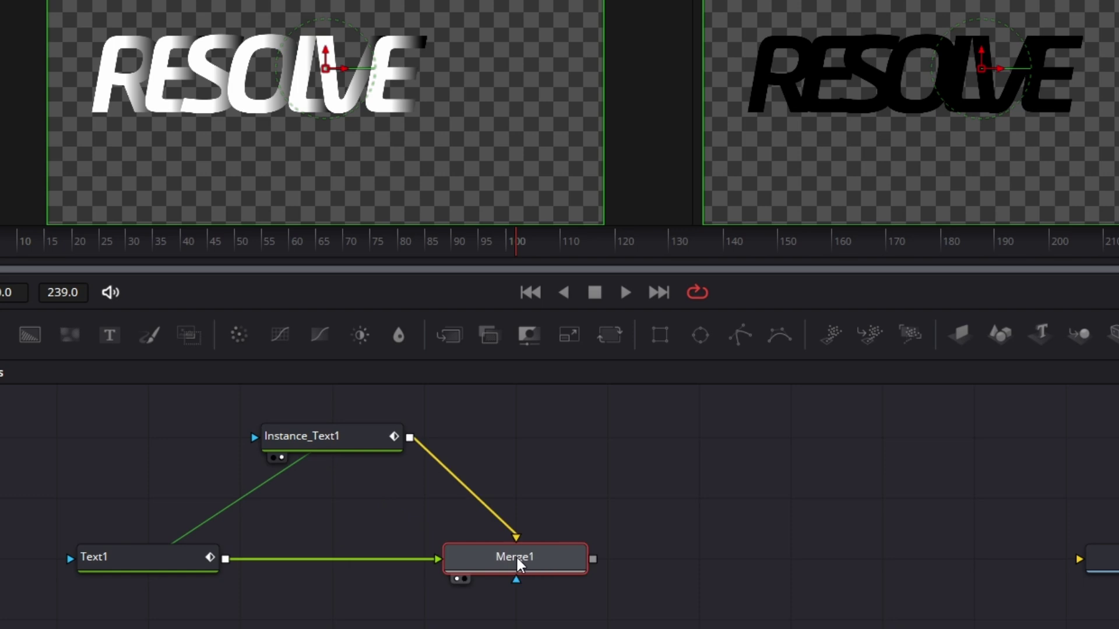
{"action": "left_click_drag", "start_coordinate": [363, 435], "coordinate": [543, 438]}
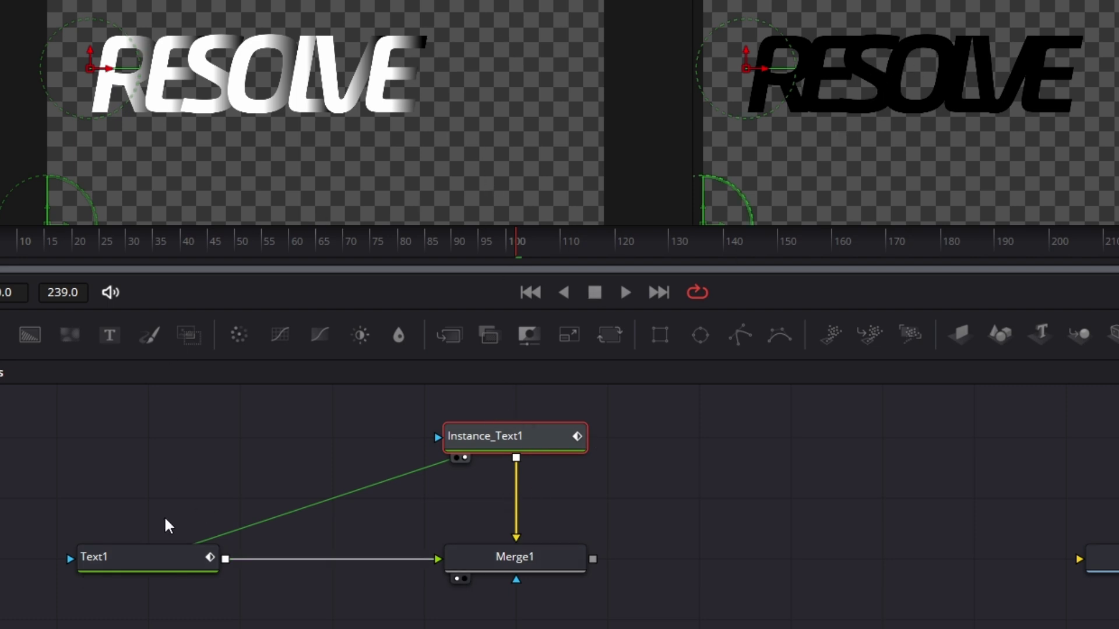
{"action": "left_click", "coordinate": [151, 569]}
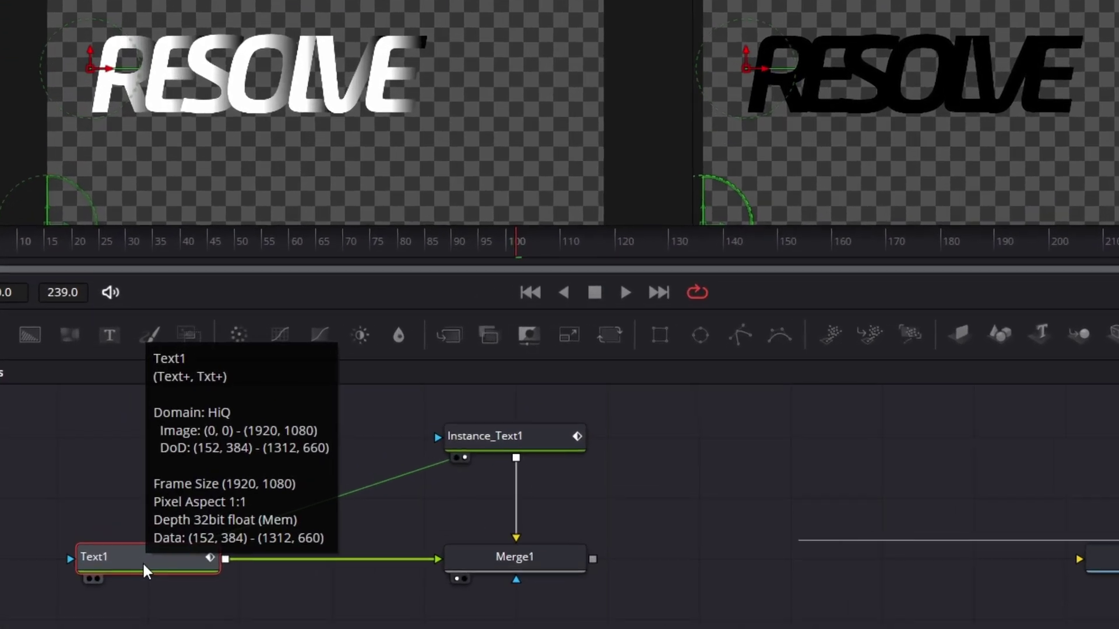
{"action": "key", "text": "shift+space"}
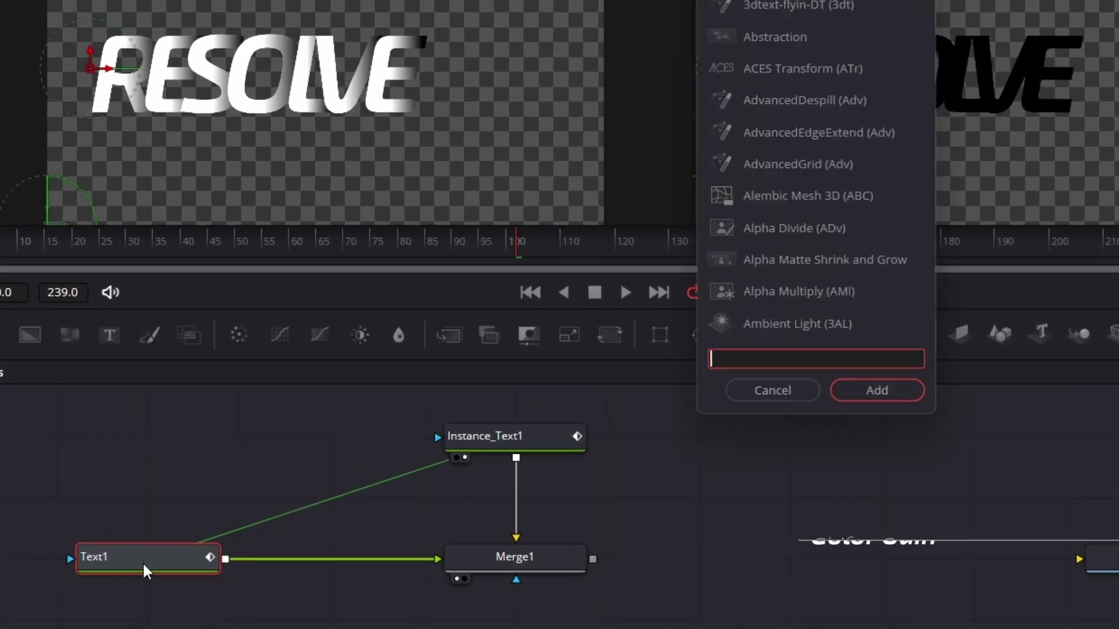
{"action": "type", "text": "COLO"}
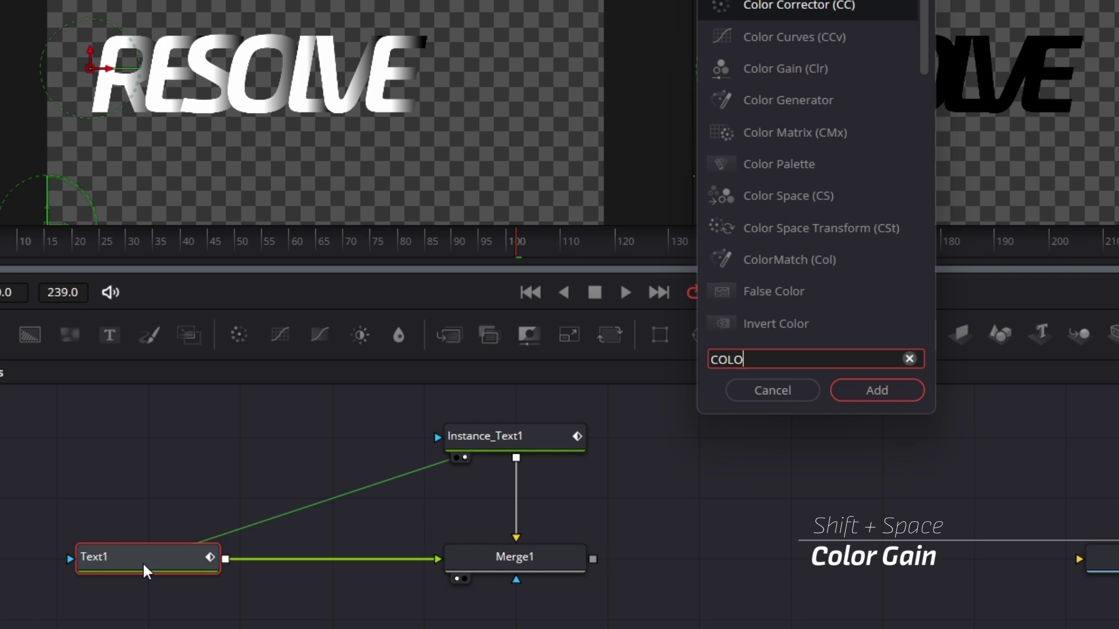
{"action": "type", "text": "R"}
{"action": "left_click", "coordinate": [788, 77]}
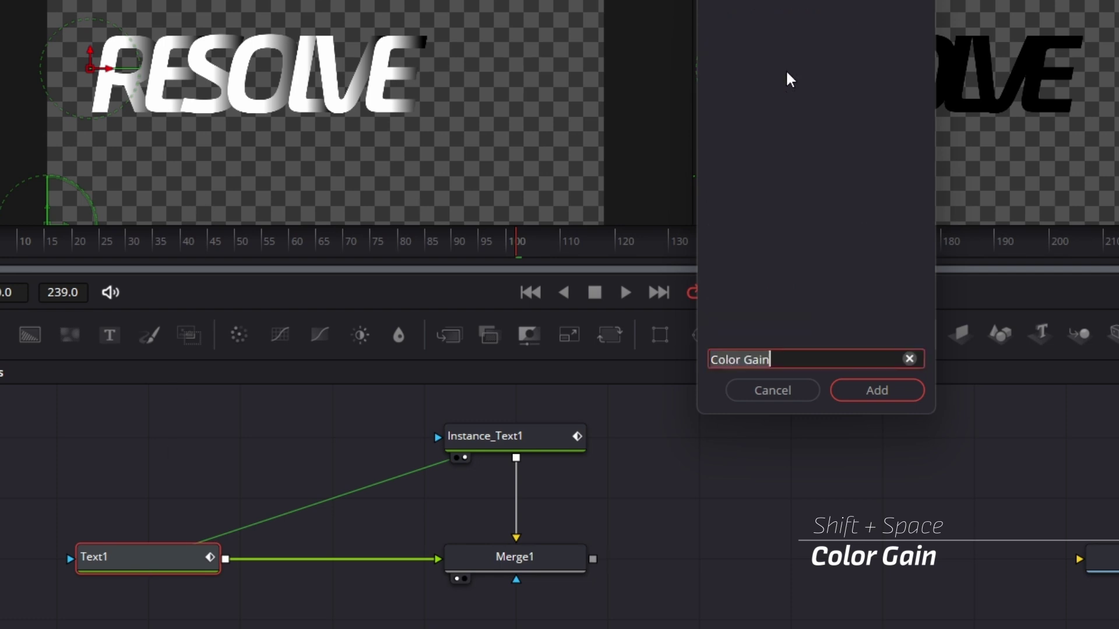
{"action": "left_click", "coordinate": [874, 391]}
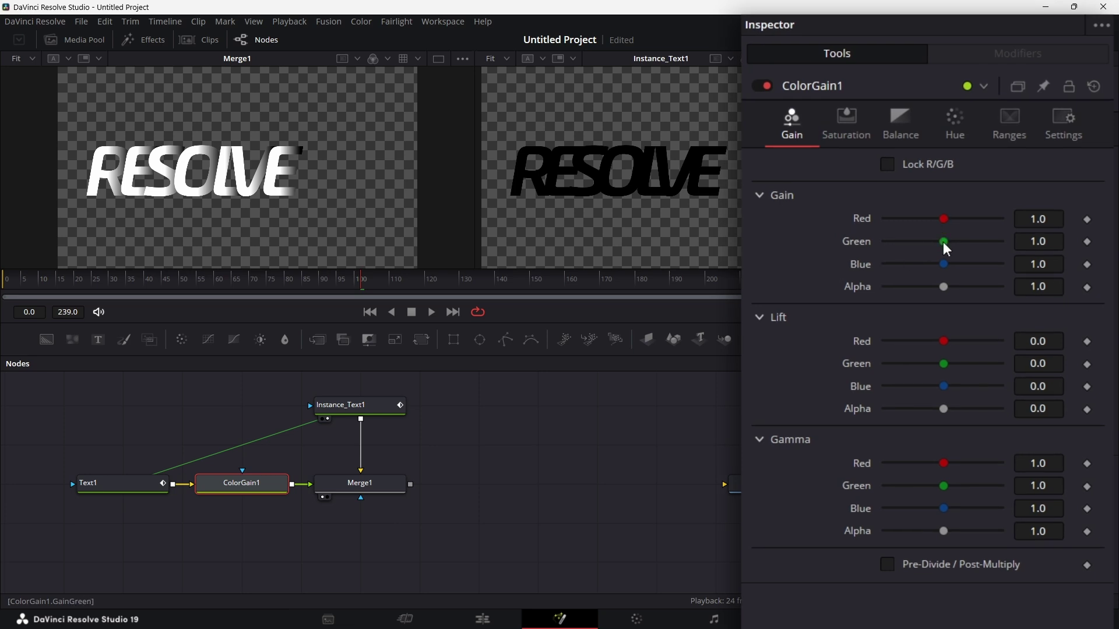
Set ColorGain1's gain to red 0.0, green 0.8 and blue 0.0, and play the animation from the first frame
{"action": "left_click_drag", "start_coordinate": [943, 243], "coordinate": [860, 247]}
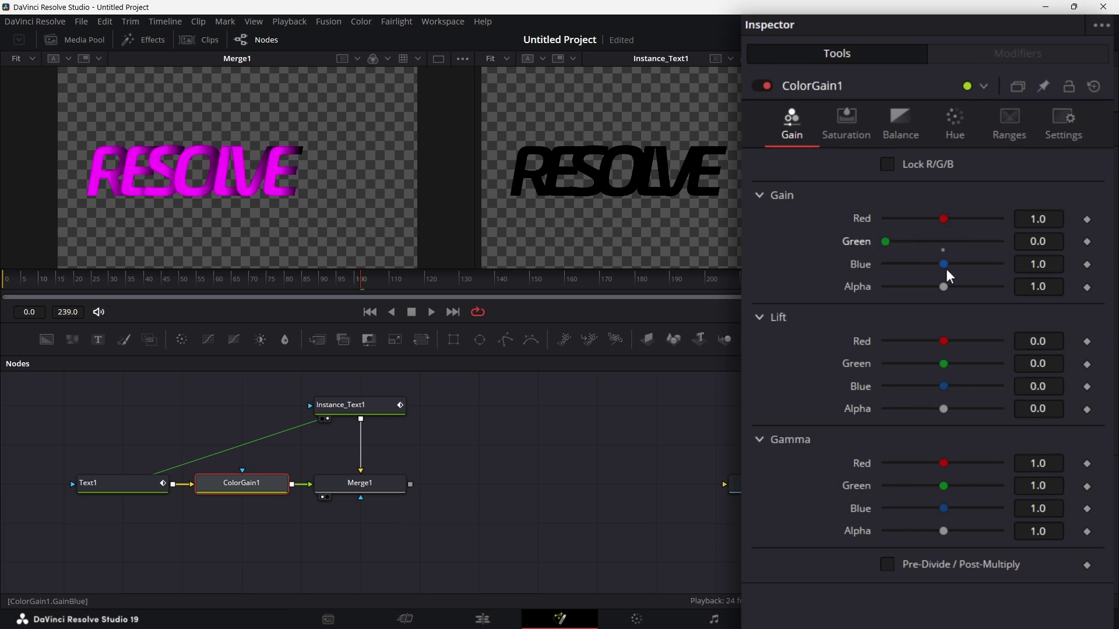
{"action": "left_click_drag", "start_coordinate": [945, 268], "coordinate": [876, 268]}
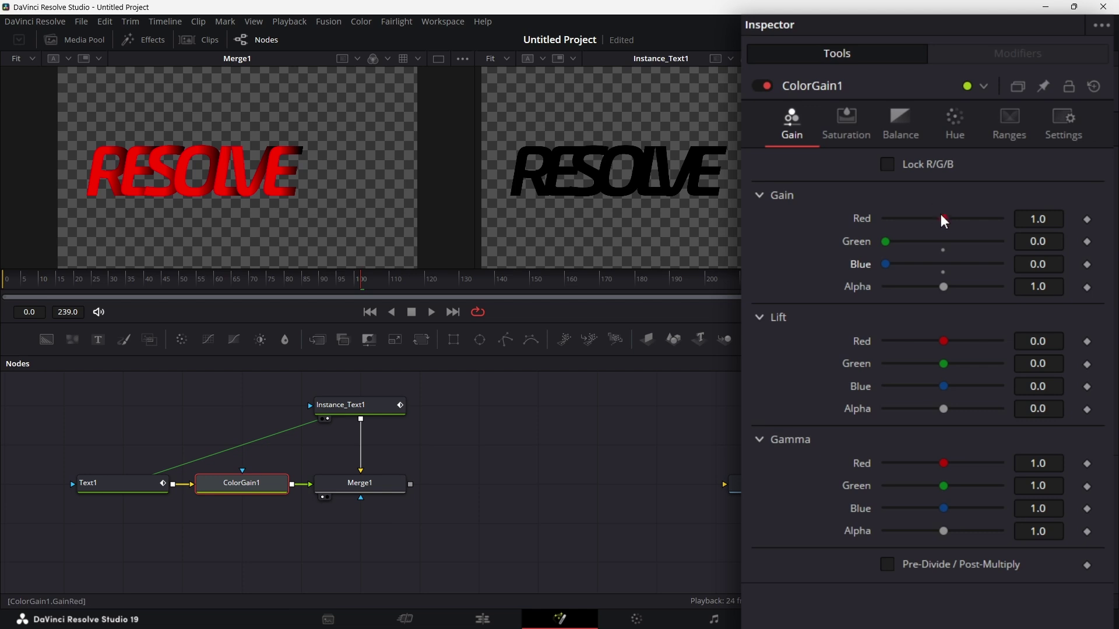
{"action": "left_click_drag", "start_coordinate": [942, 217], "coordinate": [866, 278]}
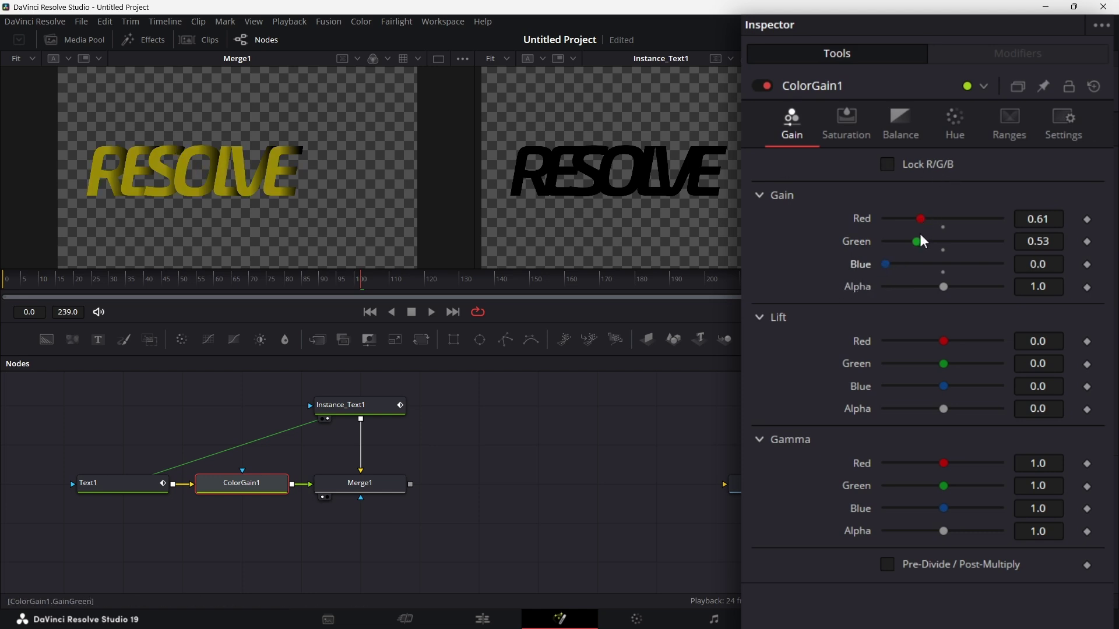
{"action": "left_click_drag", "start_coordinate": [916, 240], "coordinate": [848, 243]}
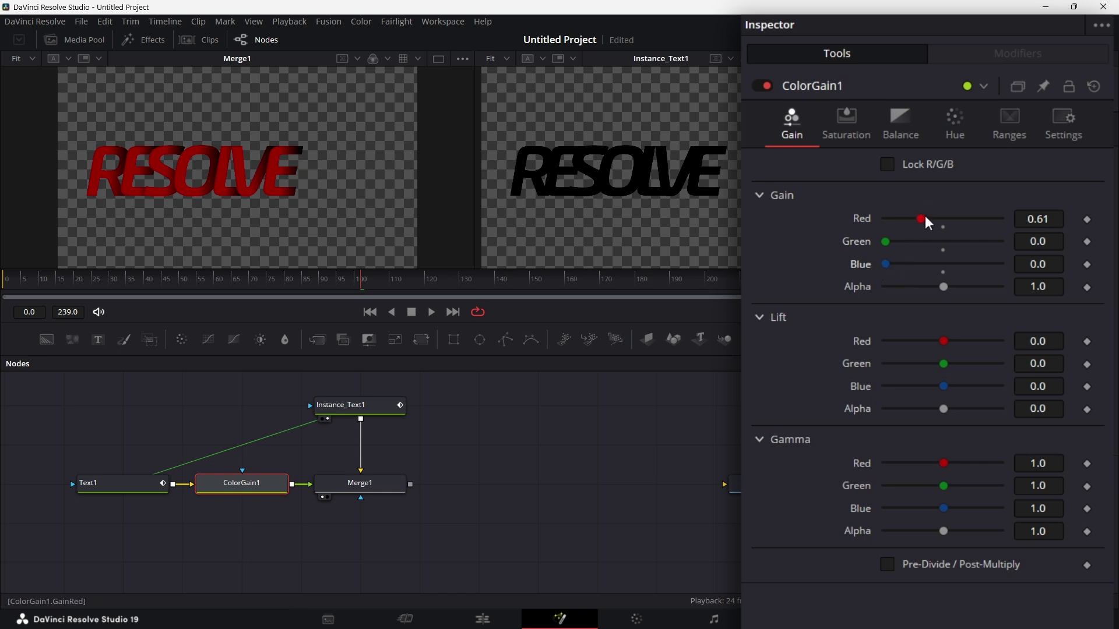
{"action": "left_click_drag", "start_coordinate": [922, 218], "coordinate": [932, 247]}
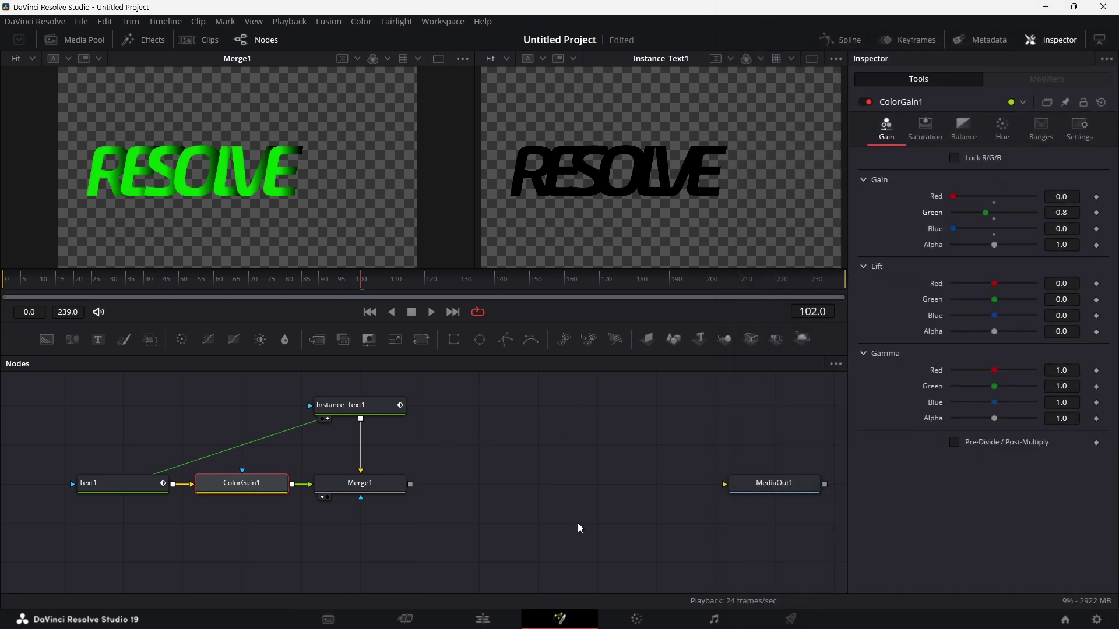
{"action": "left_click", "coordinate": [2, 282]}
{"action": "left_click", "coordinate": [431, 313]}
{"action": "left_click", "coordinate": [413, 312]}
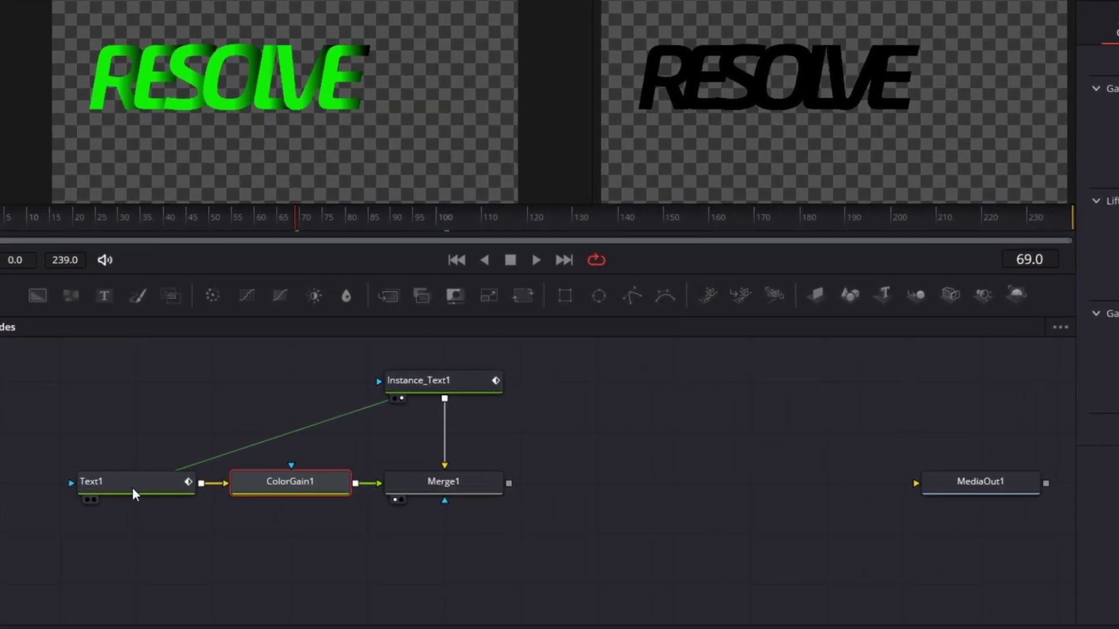
Paste a second instance of Text1 below Merge1 and show it in the second viewer
{"action": "left_click", "coordinate": [120, 492]}
{"action": "right_click", "coordinate": [119, 491]}
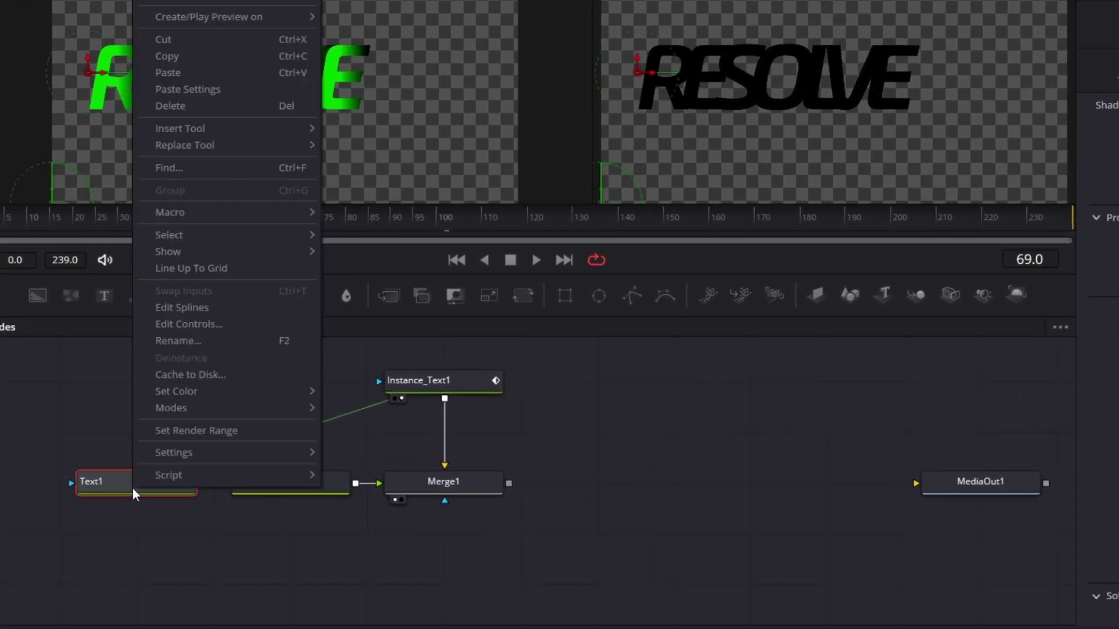
{"action": "left_click", "coordinate": [182, 61]}
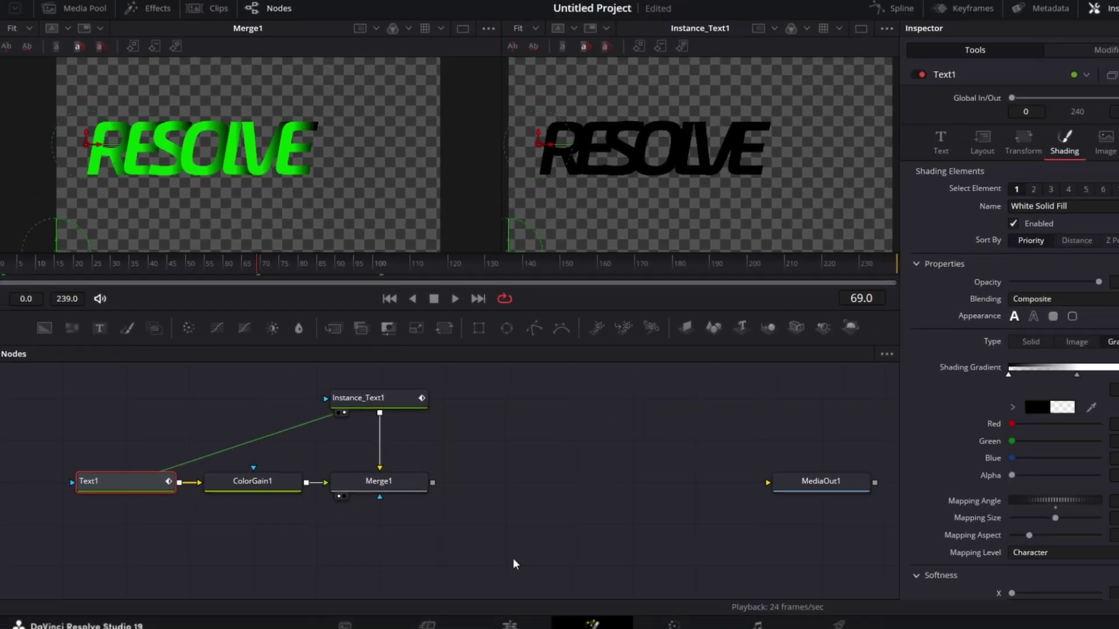
{"action": "right_click", "coordinate": [606, 577]}
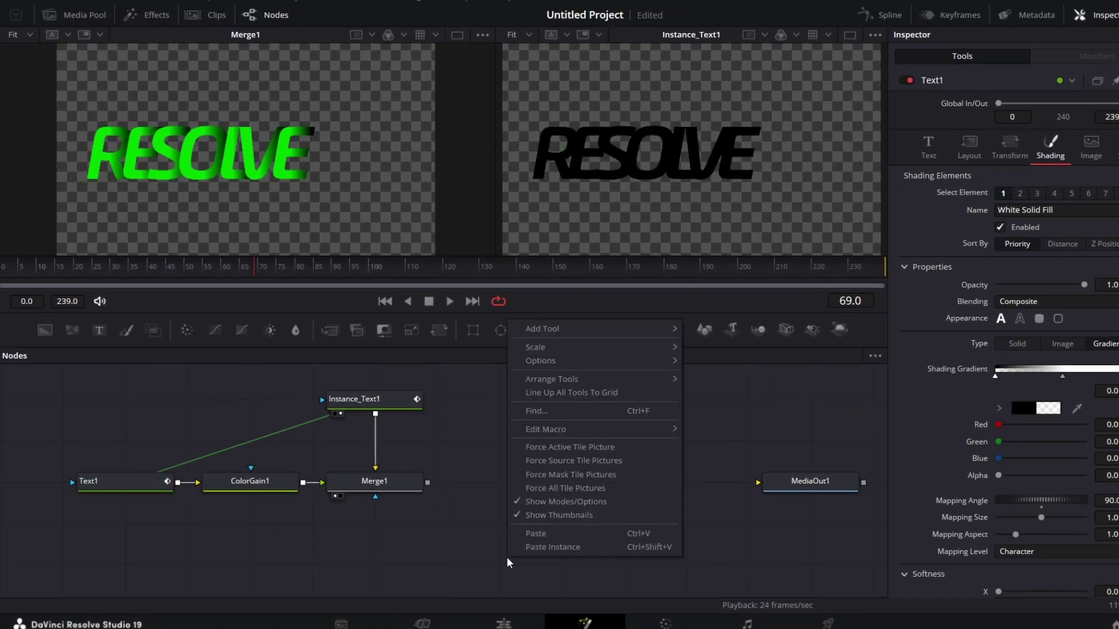
{"action": "left_click", "coordinate": [550, 547]}
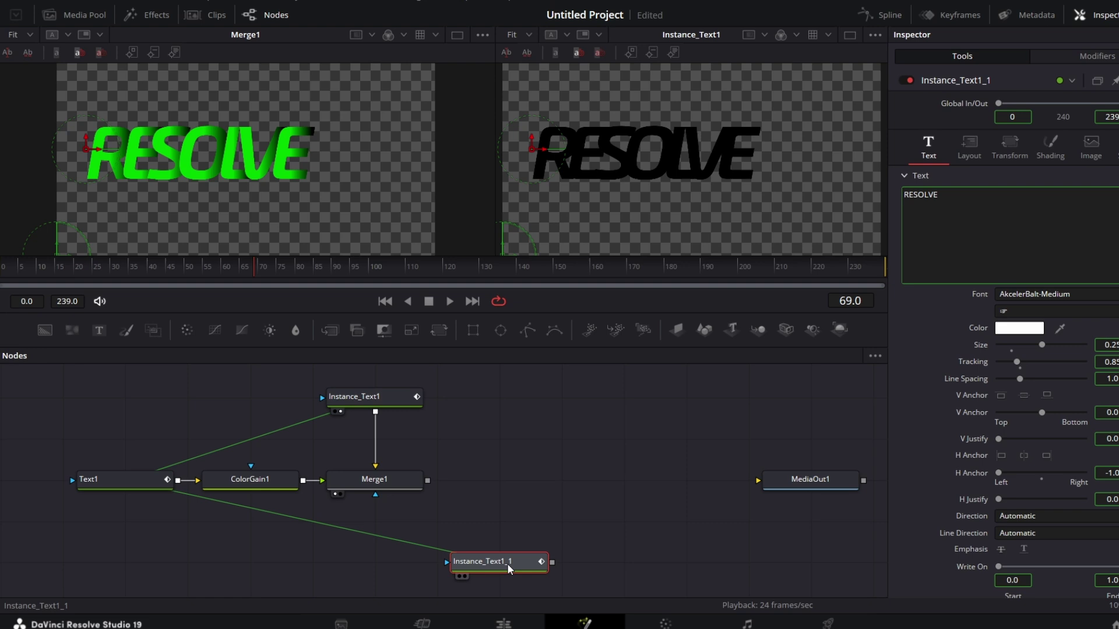
{"action": "left_click_drag", "start_coordinate": [507, 564], "coordinate": [683, 173]}
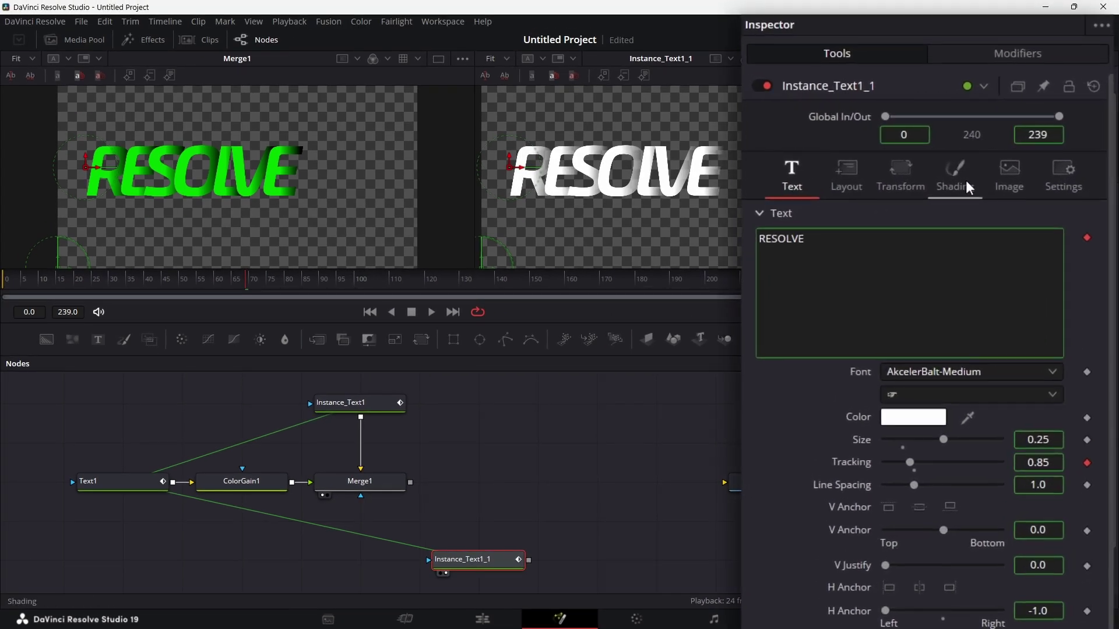
Deinstance the shading Type of Instance_Text1_1 and change its fill to Solid
{"action": "left_click", "coordinate": [966, 180]}
{"action": "right_click", "coordinate": [861, 440]}
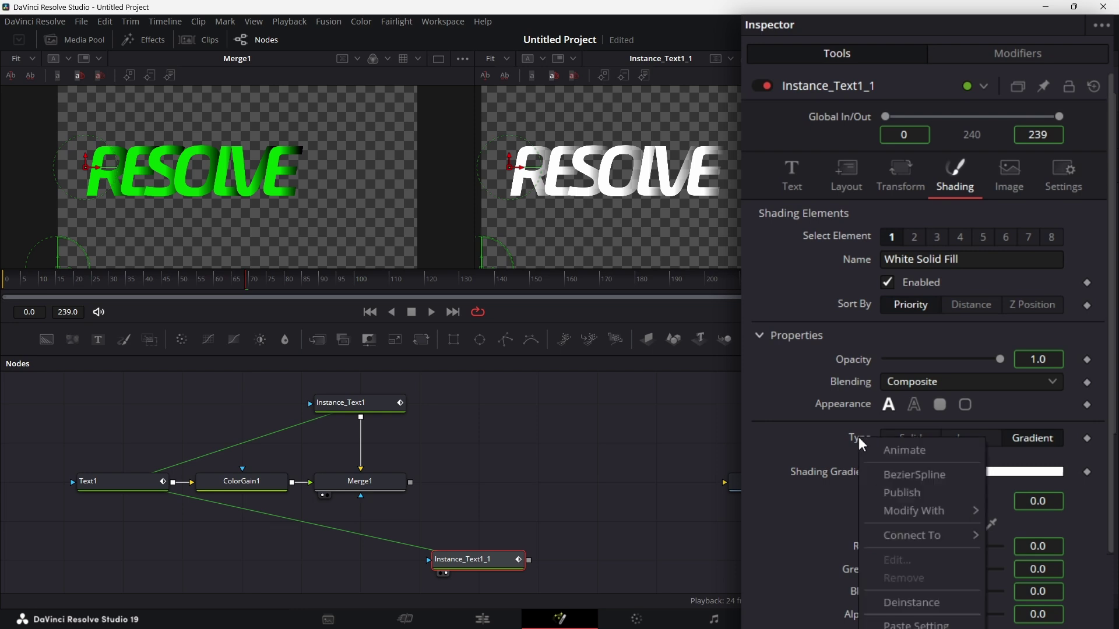
{"action": "left_click", "coordinate": [914, 602]}
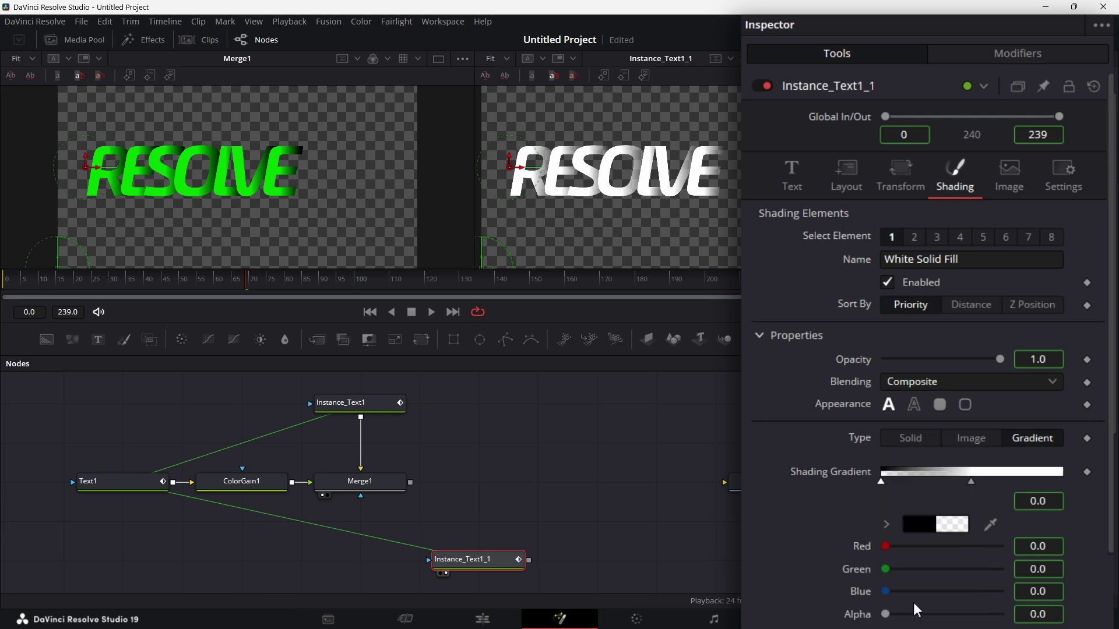
{"action": "left_click", "coordinate": [917, 438]}
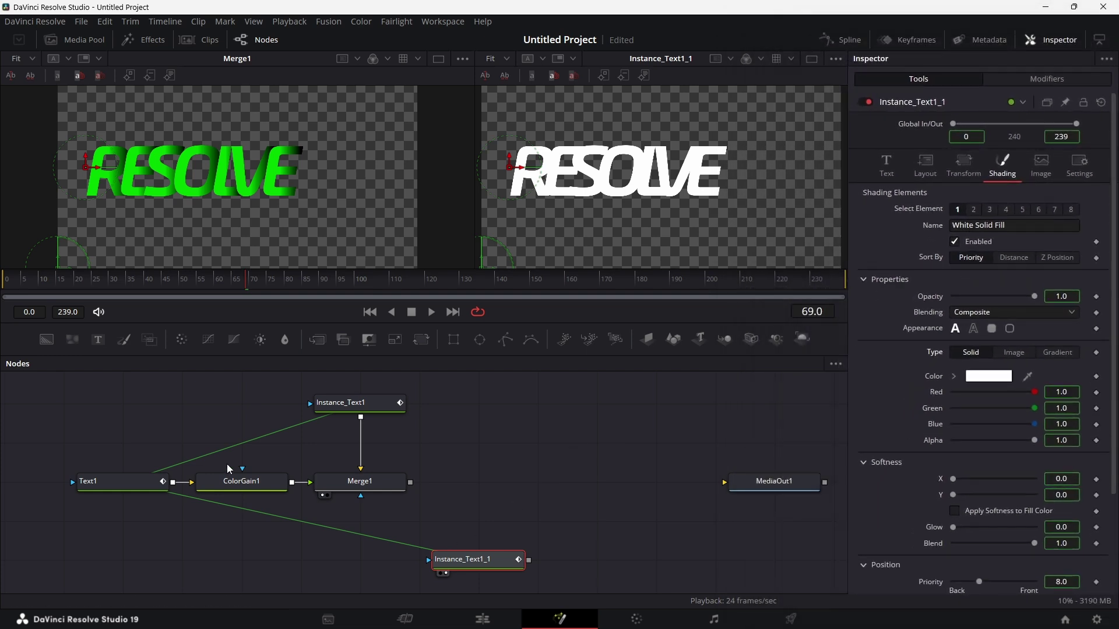
Feed Instance_Text1_1 into a pasted instance of ColorGain1 and show the result in the second viewer
{"action": "left_click", "coordinate": [241, 485]}
{"action": "right_click", "coordinate": [243, 488]}
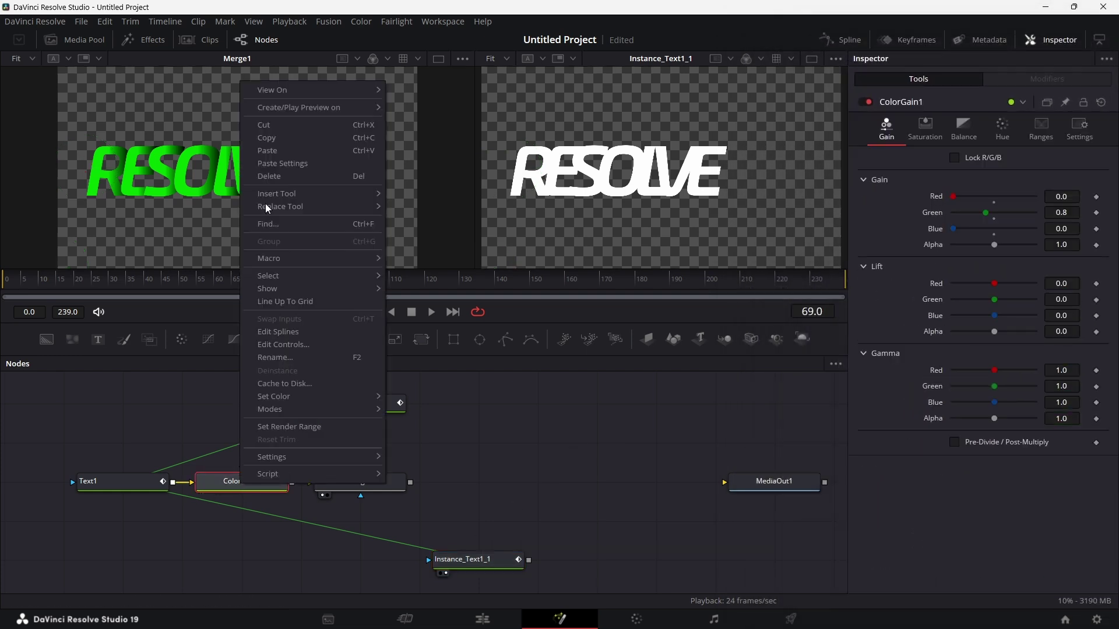
{"action": "left_click", "coordinate": [282, 139]}
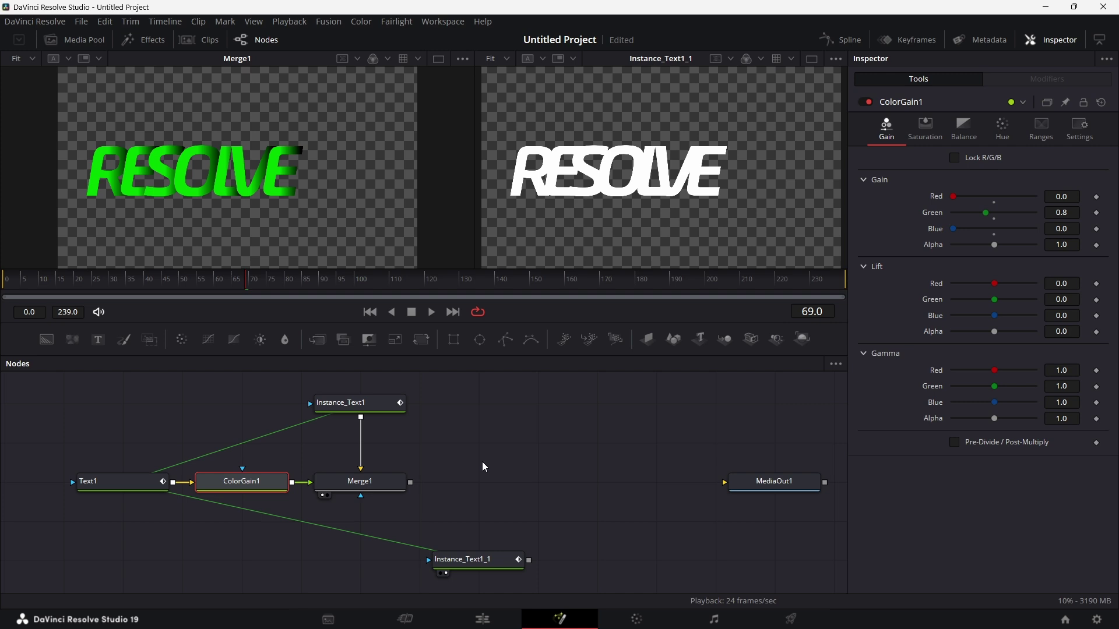
{"action": "right_click", "coordinate": [465, 531]}
{"action": "left_click", "coordinate": [473, 513]}
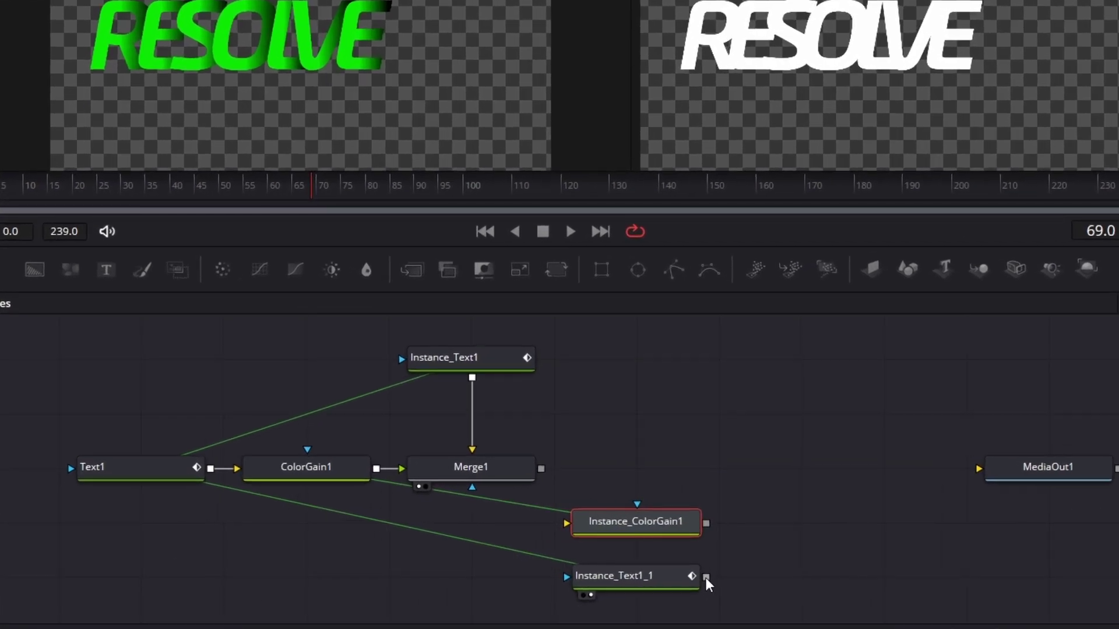
{"action": "left_click_drag", "start_coordinate": [528, 560], "coordinate": [559, 542]}
{"action": "left_click_drag", "start_coordinate": [748, 550], "coordinate": [838, 39]}
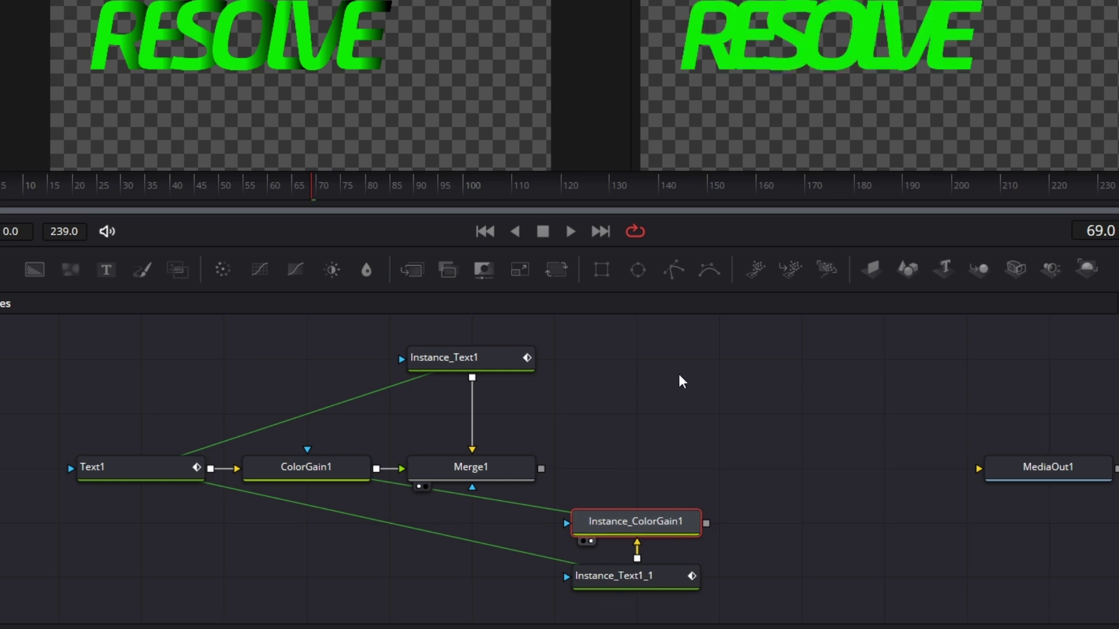
Add a second Merge node with Merge1 as background and Instance_ColorGain1 as foreground, and show it in the second viewer
{"action": "left_click_drag", "start_coordinate": [412, 270], "coordinate": [645, 469]}
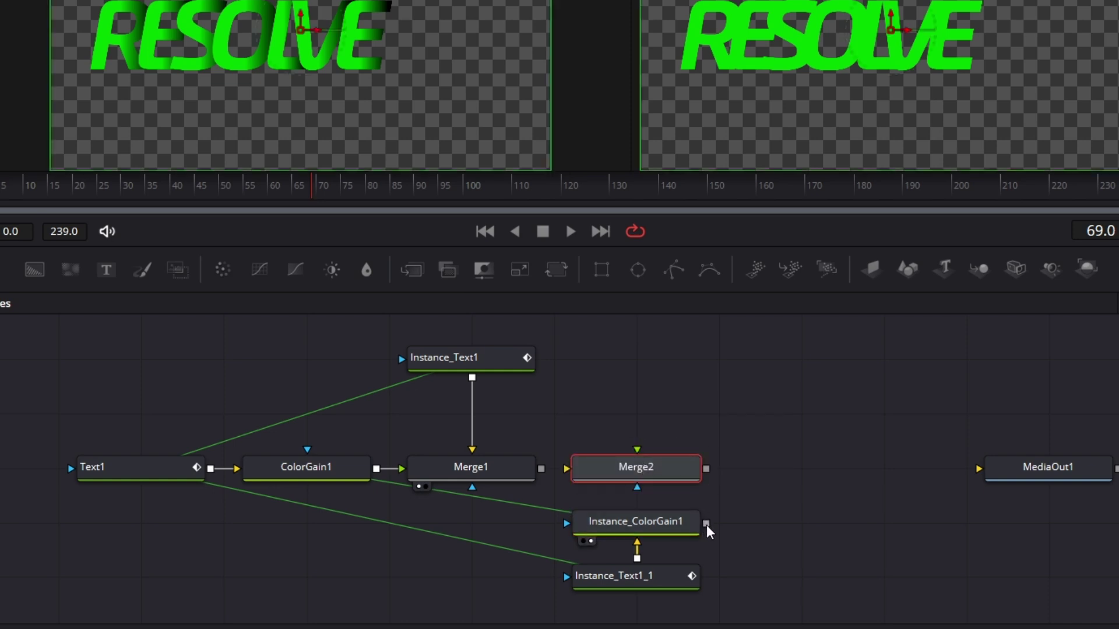
{"action": "left_click_drag", "start_coordinate": [706, 523], "coordinate": [639, 454]}
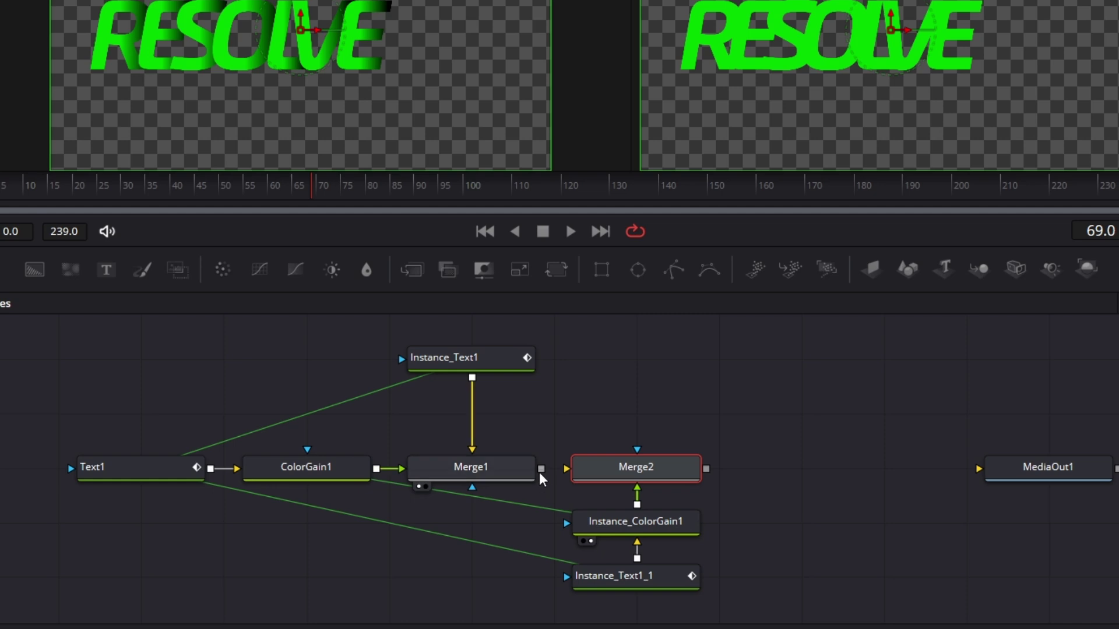
{"action": "left_click_drag", "start_coordinate": [541, 474], "coordinate": [566, 469]}
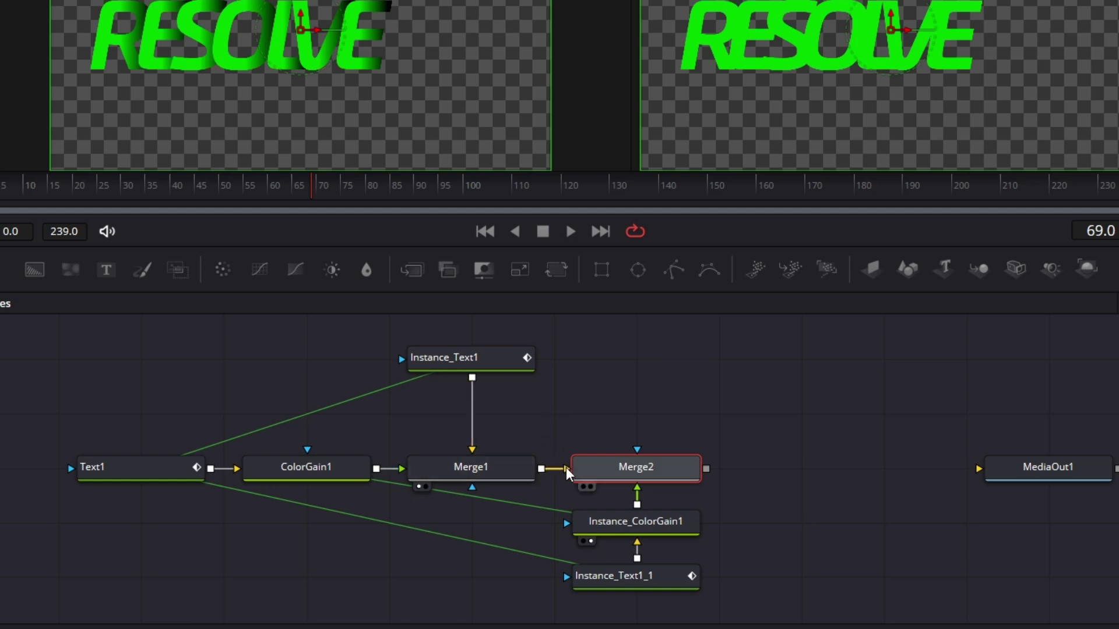
{"action": "left_click_drag", "start_coordinate": [675, 467], "coordinate": [836, 12]}
Go to frame 20 and apply an Anim Curves modifier to Merge2's Blend
{"action": "left_click_drag", "start_coordinate": [7, 194], "coordinate": [156, 200]}
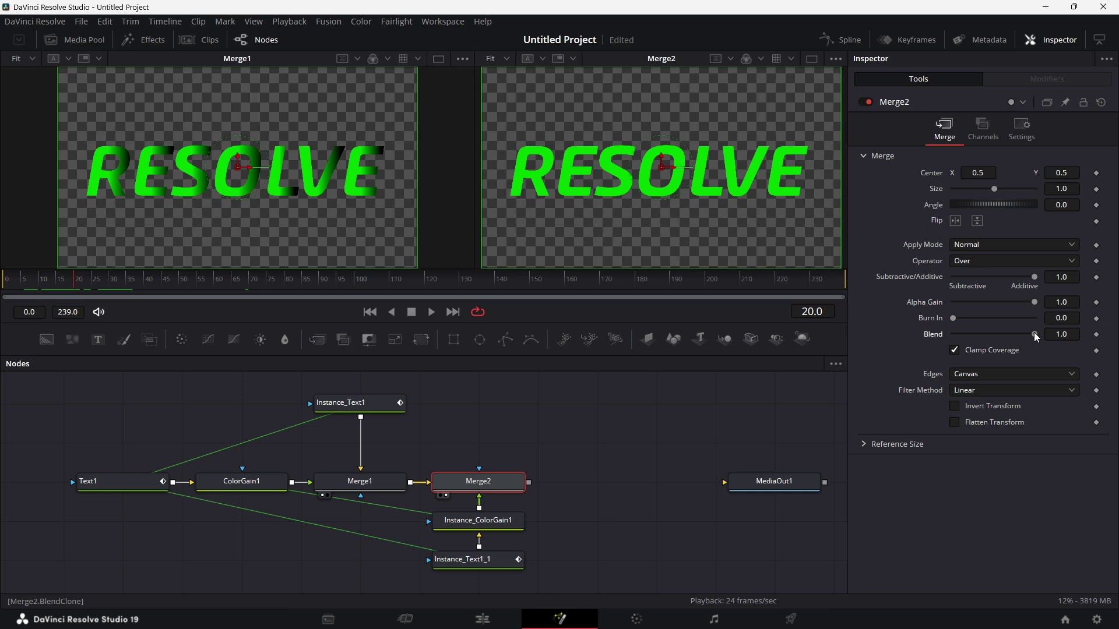
{"action": "left_click_drag", "start_coordinate": [1036, 338], "coordinate": [1061, 345]}
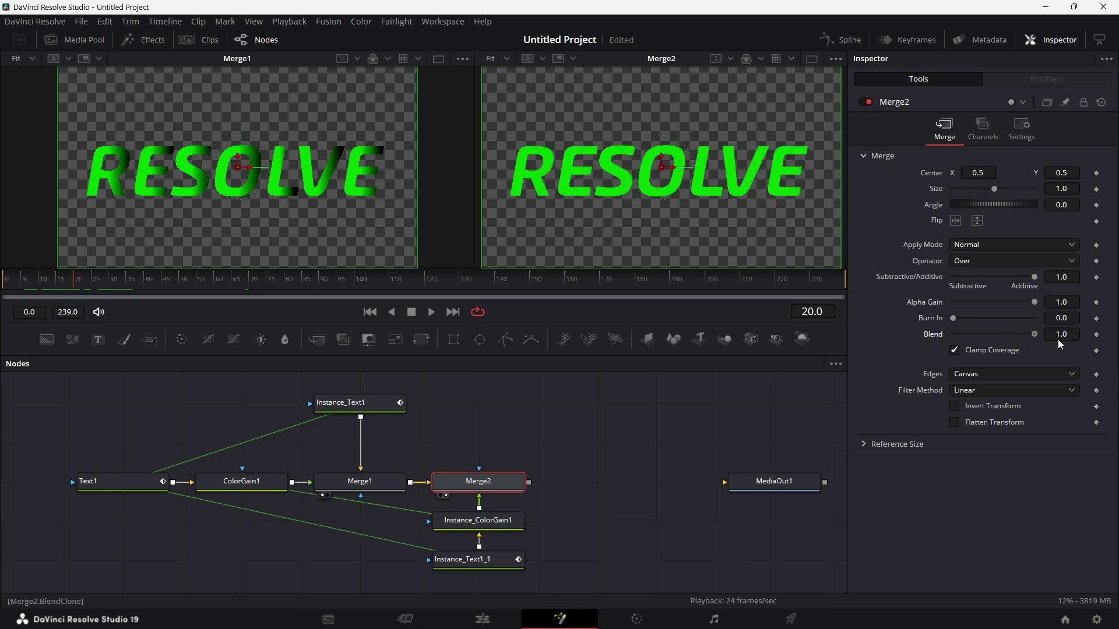
{"action": "right_click", "coordinate": [932, 342]}
{"action": "mouse_move", "coordinate": [974, 388]}
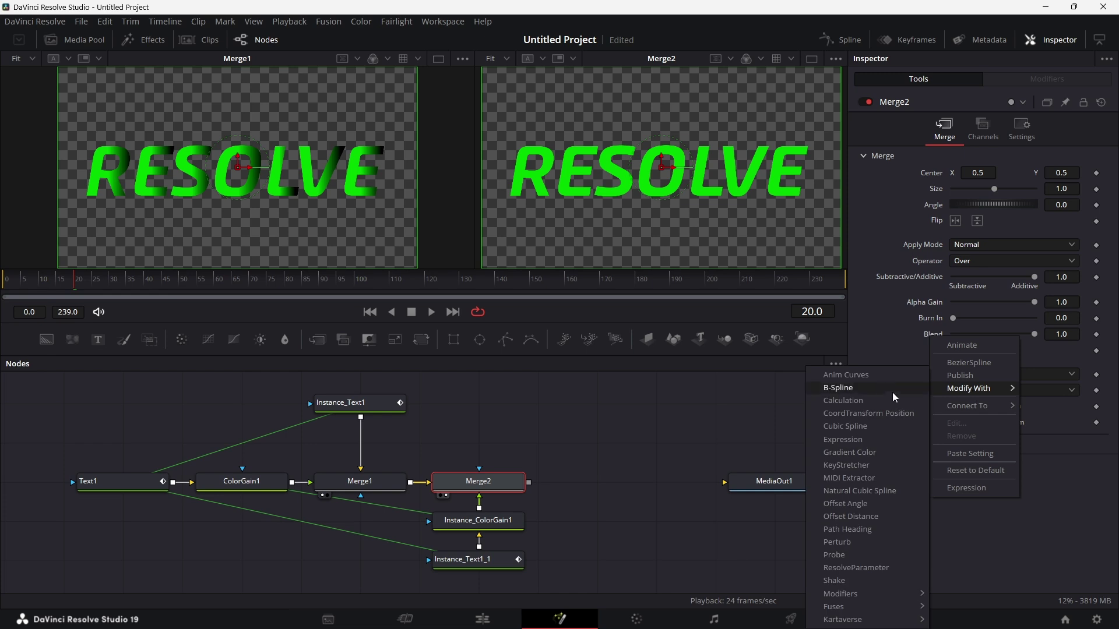
{"action": "left_click", "coordinate": [879, 379]}
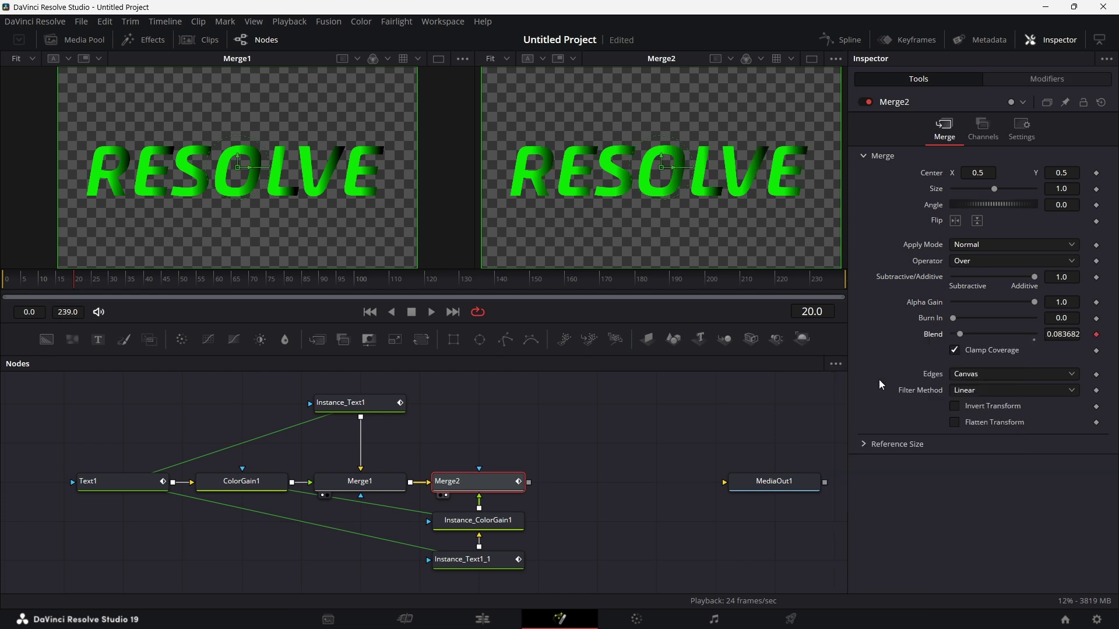
Set the Blend Anim Curves modifier's Time Offset to 20/240 (0.083333) and its Time Scale to 40
{"action": "left_click", "coordinate": [1056, 81]}
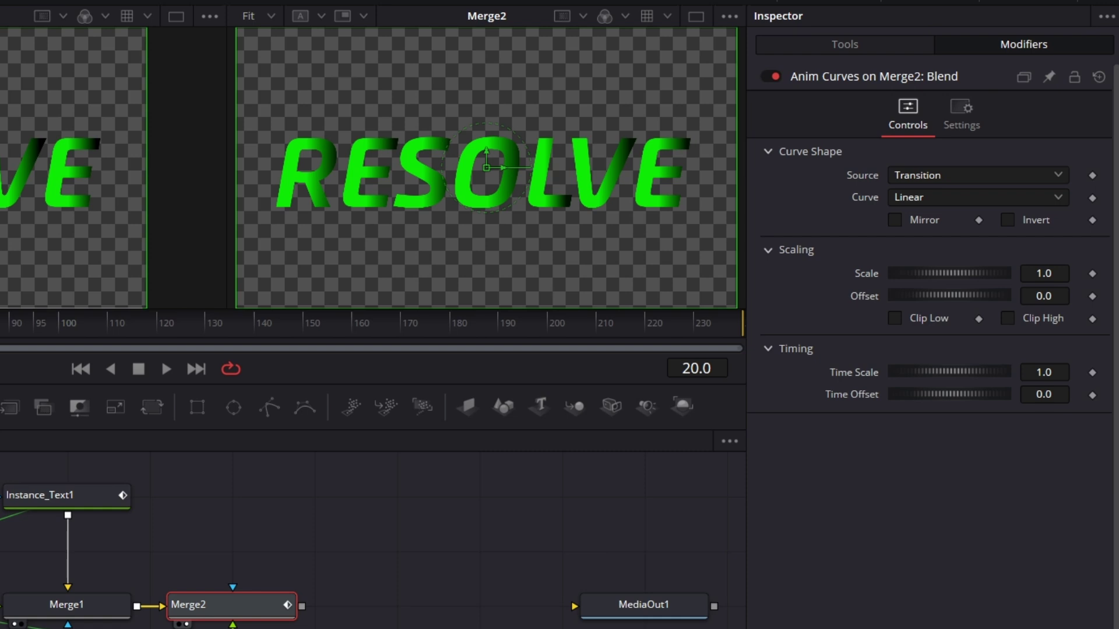
{"action": "left_click", "coordinate": [1056, 396]}
{"action": "type", "text": "20"}
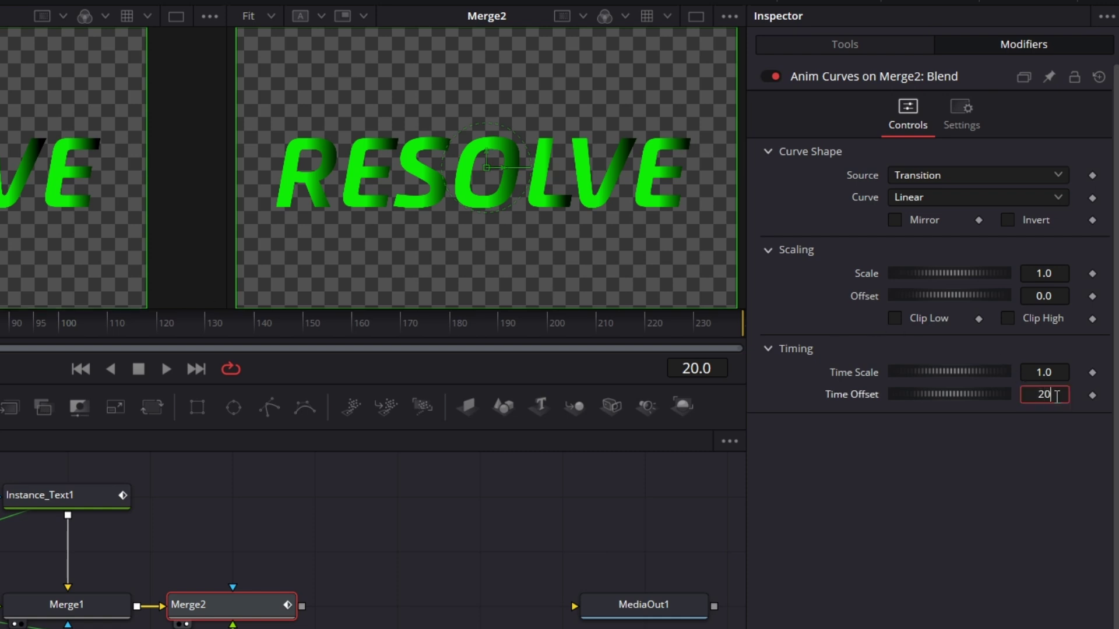
{"action": "type", "text": "/24"}
{"action": "key", "text": "Tab"}
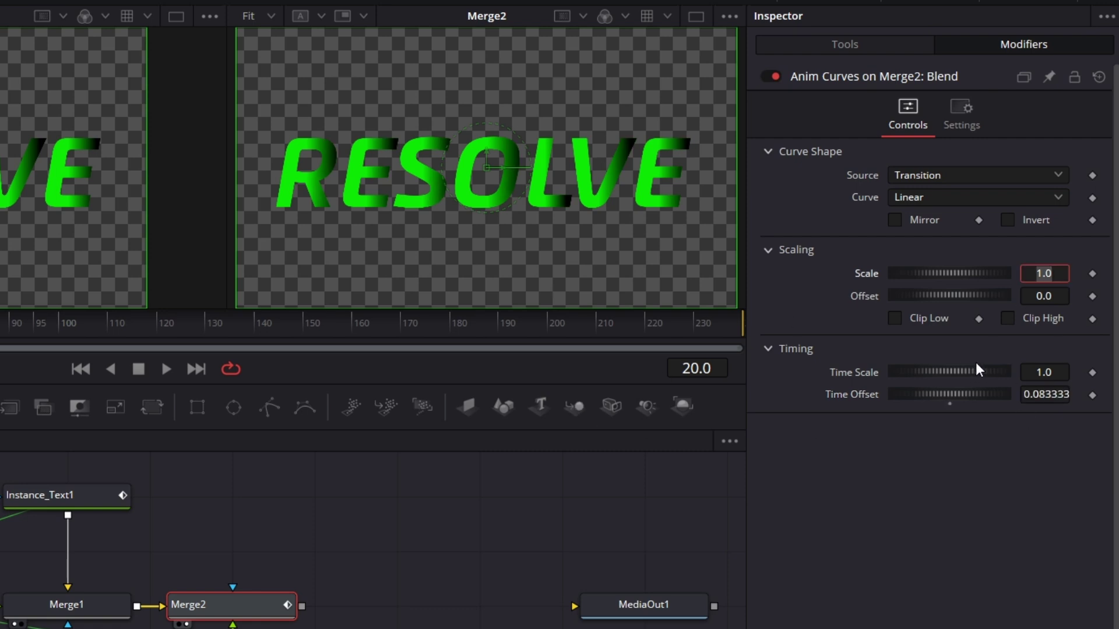
{"action": "left_click", "coordinate": [1059, 372]}
{"action": "type", "text": "40"}
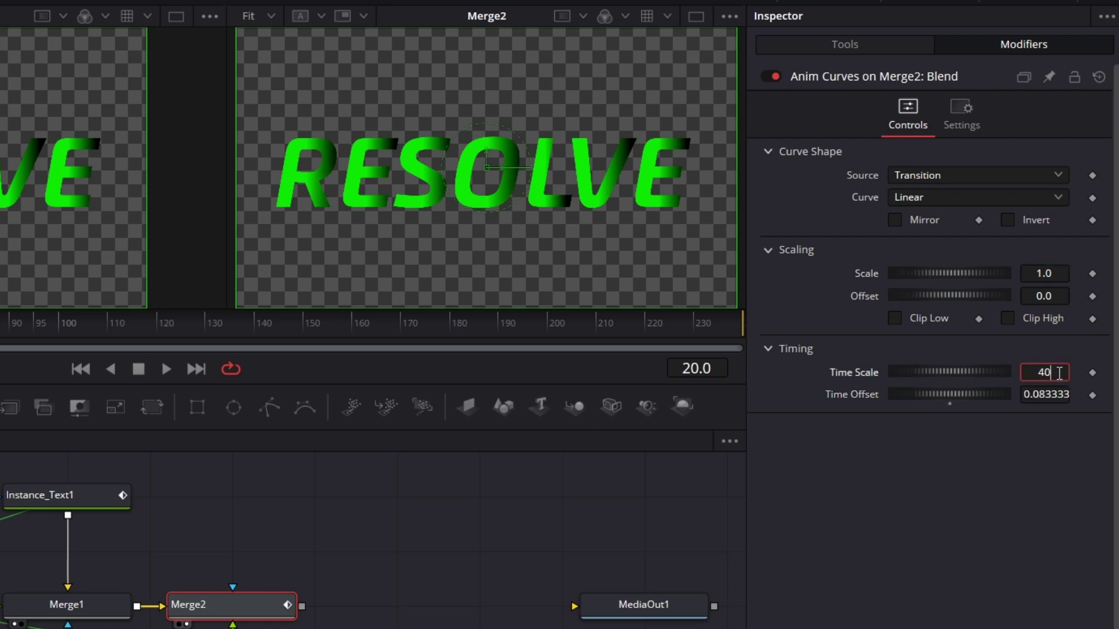
{"action": "key", "text": "Tab"}
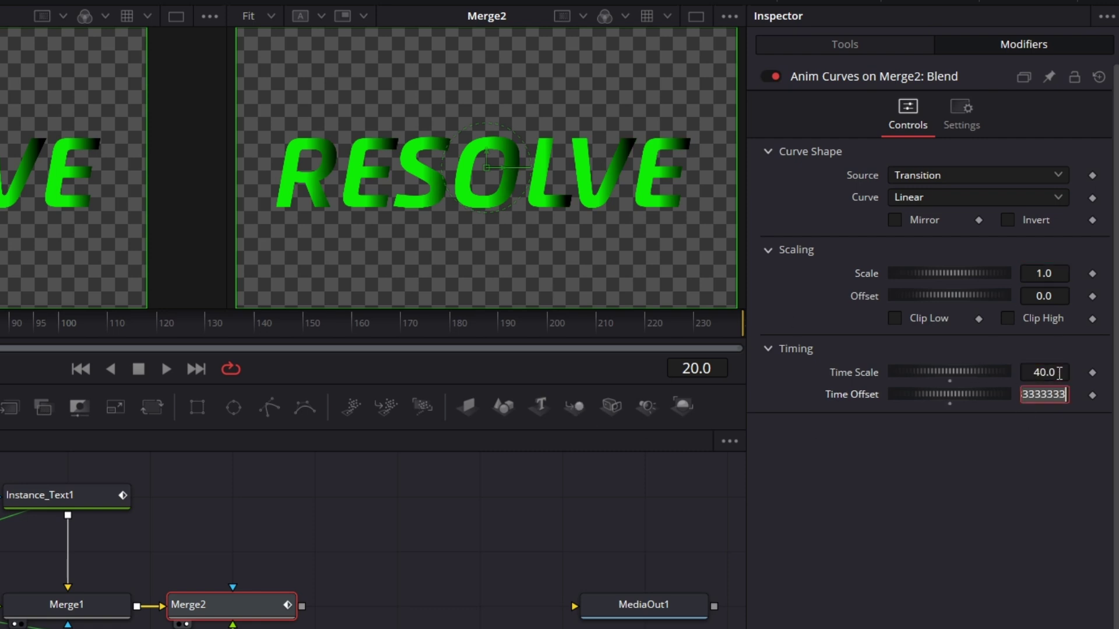
Set the Blend modifier's scaling Offset to 1.0 and Scale to -1.0
{"action": "left_click", "coordinate": [1056, 297]}
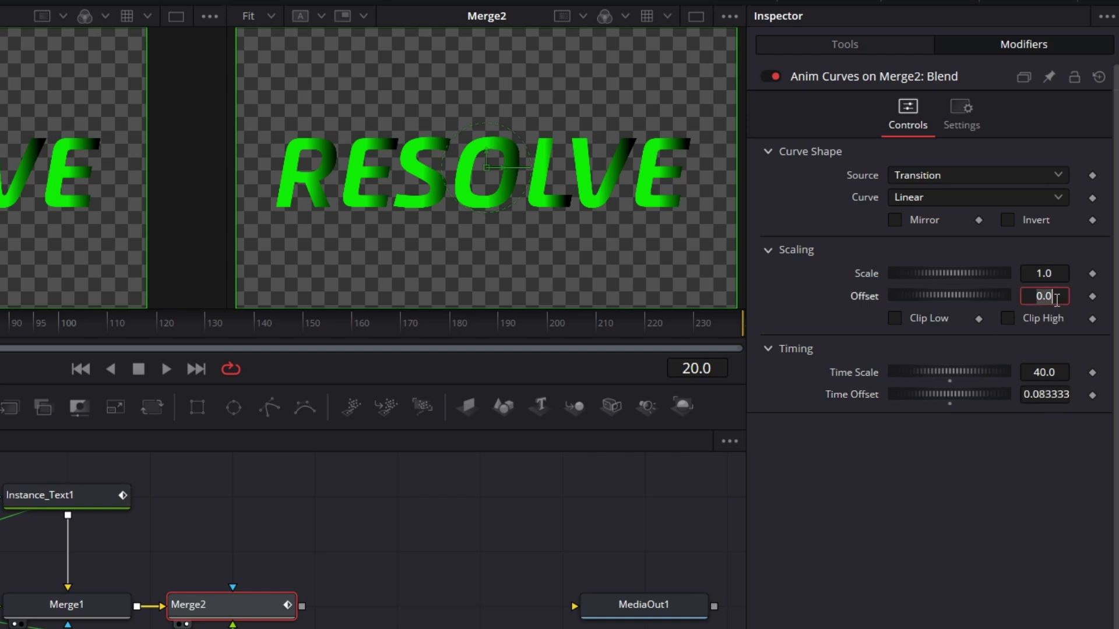
{"action": "type", "text": "1"}
{"action": "left_click", "coordinate": [1034, 274]}
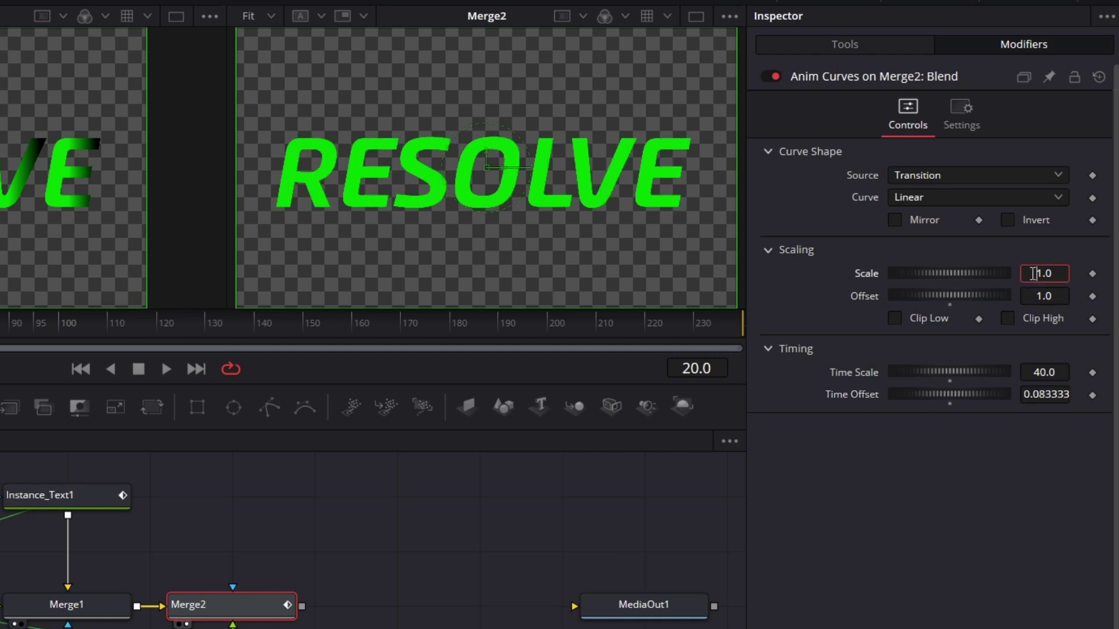
{"action": "type", "text": "-"}
{"action": "key", "text": "Return"}
Set the Blend modifier's curve to Easing with Sine for both In and Out, and play the animation from the start
{"action": "left_click", "coordinate": [944, 199]}
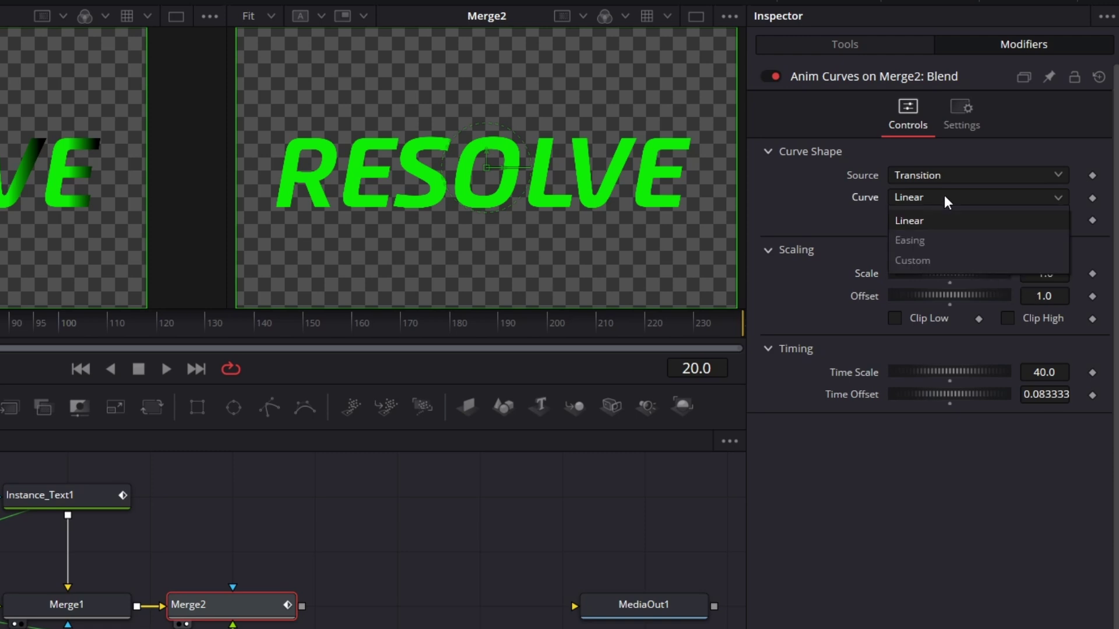
{"action": "left_click", "coordinate": [927, 240]}
{"action": "left_click", "coordinate": [930, 221]}
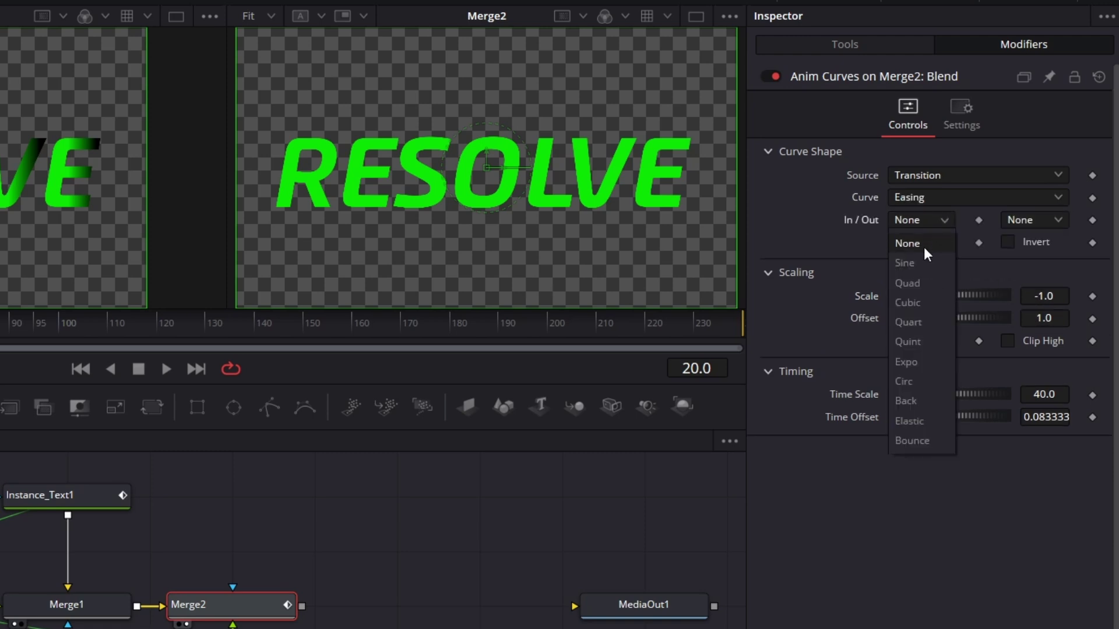
{"action": "left_click", "coordinate": [929, 262]}
{"action": "left_click", "coordinate": [1019, 219]}
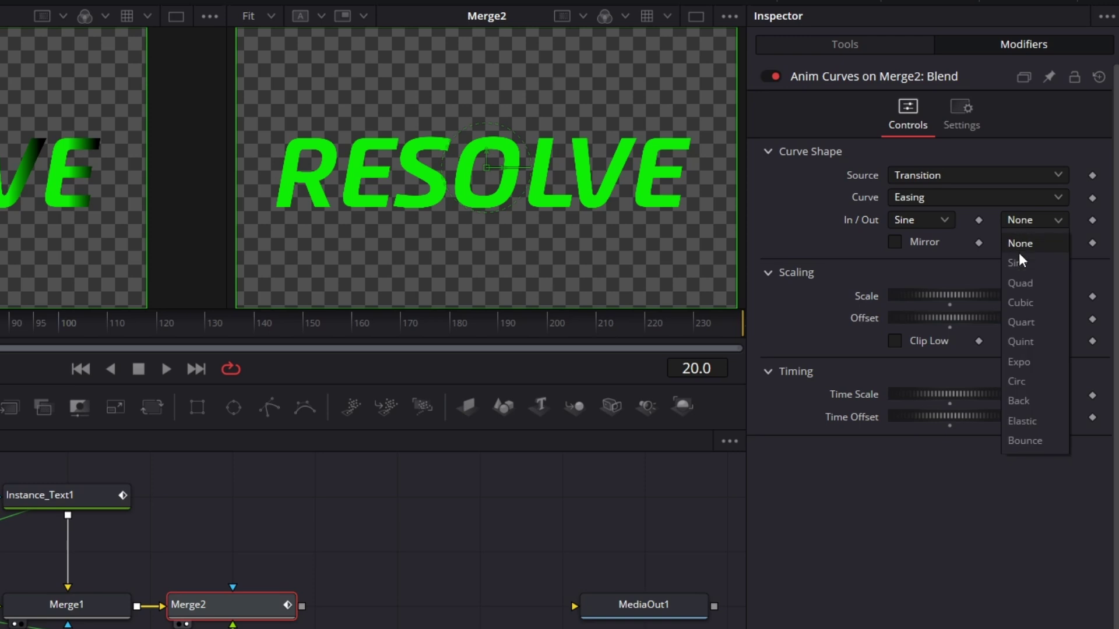
{"action": "left_click", "coordinate": [1020, 264]}
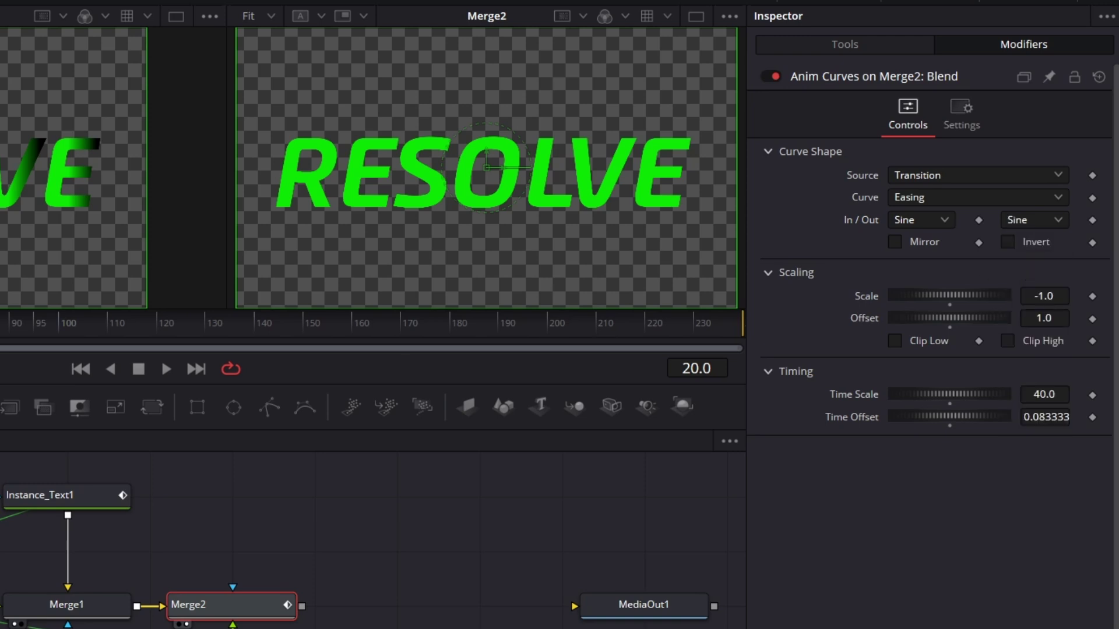
{"action": "key", "text": "Home"}
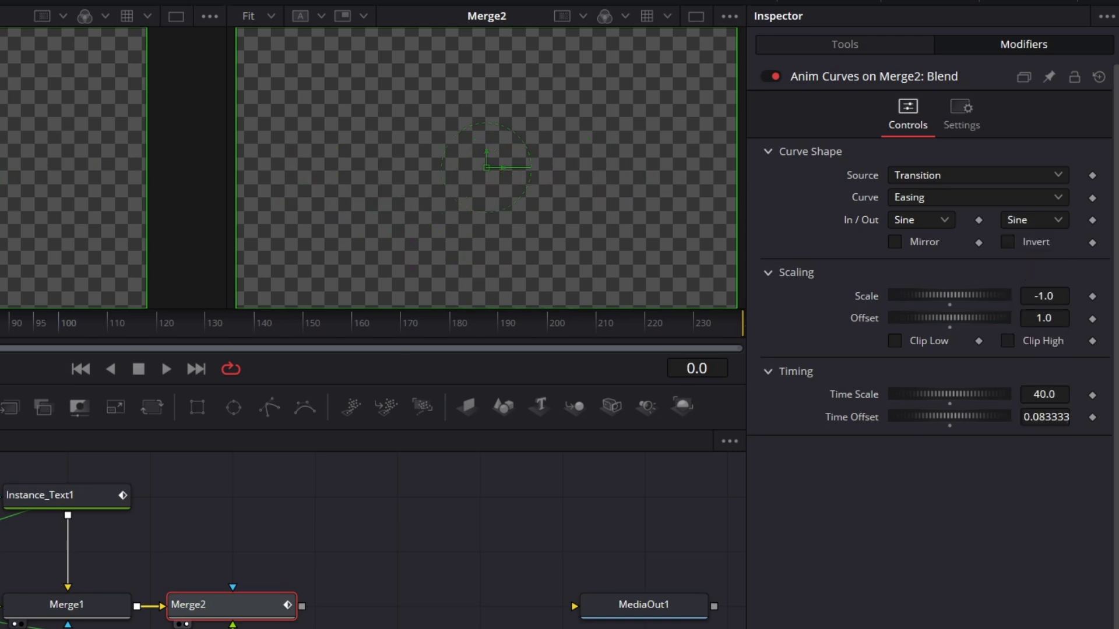
{"action": "left_click", "coordinate": [166, 369]}
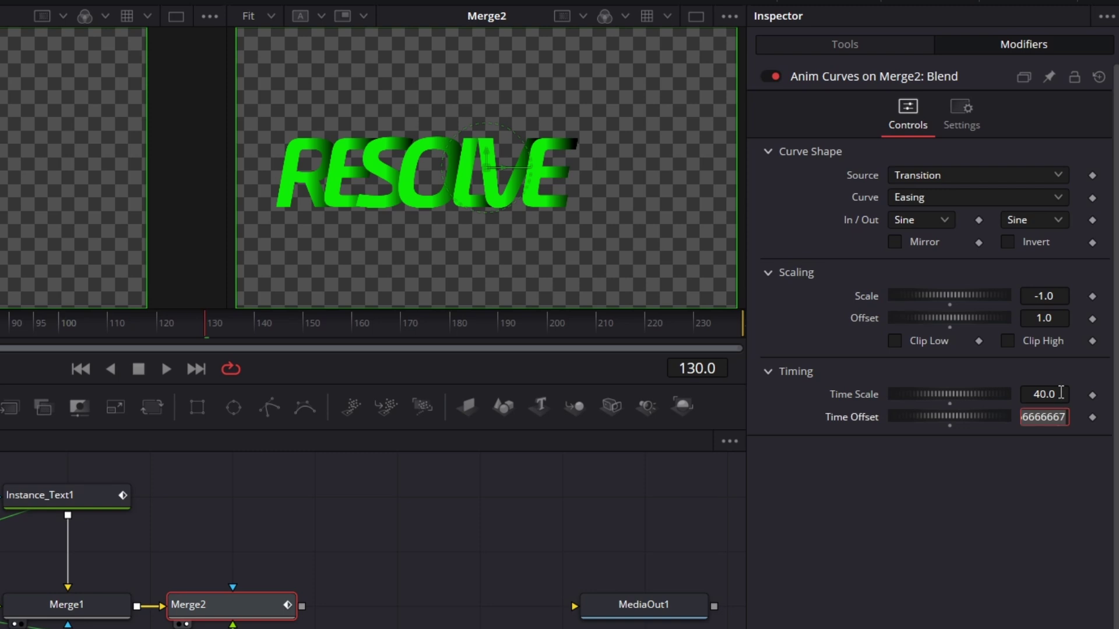
Set the Blend modifier's Time Offset to 22/240 (0.091666) and play the animation from the start
{"action": "type", "text": "22/24"}
{"action": "key", "text": "Tab"}
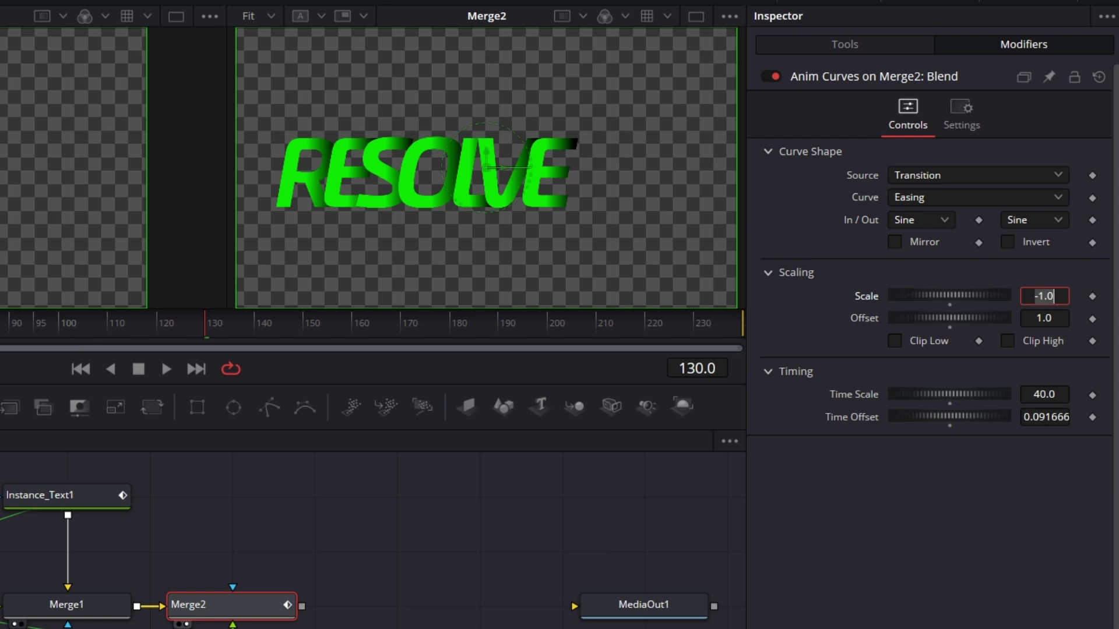
{"action": "key", "text": "Home"}
{"action": "left_click", "coordinate": [166, 370]}
{"action": "key", "text": "space"}
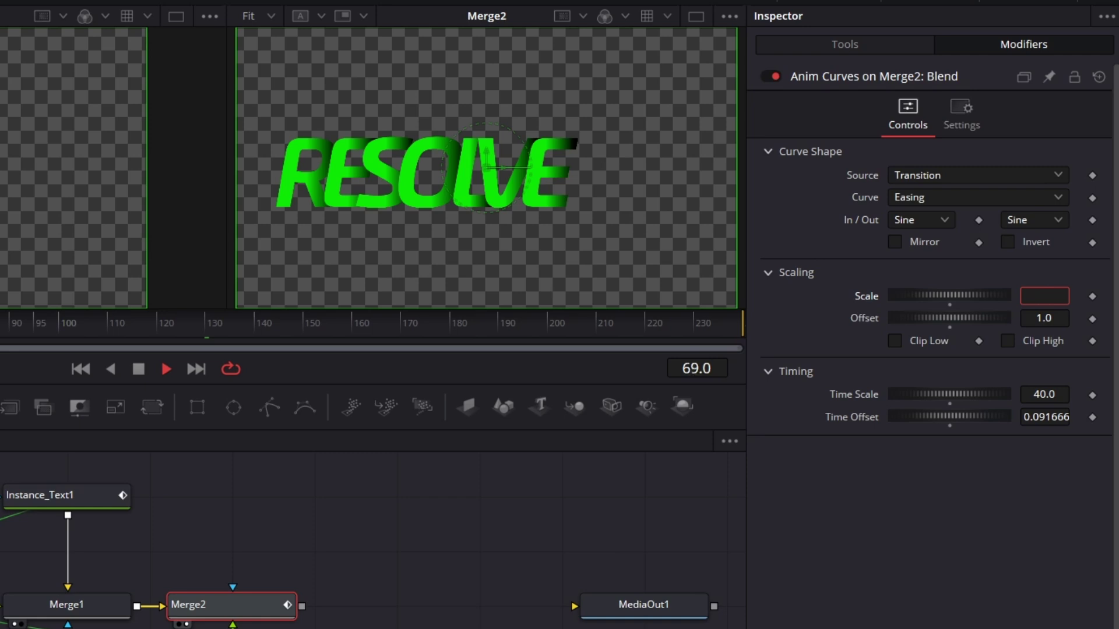
{"action": "left_click", "coordinate": [138, 370]}
Move the Instance_Text1 node down so it sits just above Merge1
{"action": "scroll", "coordinate": [359, 557], "scroll_direction": "right", "scroll_amount": 2}
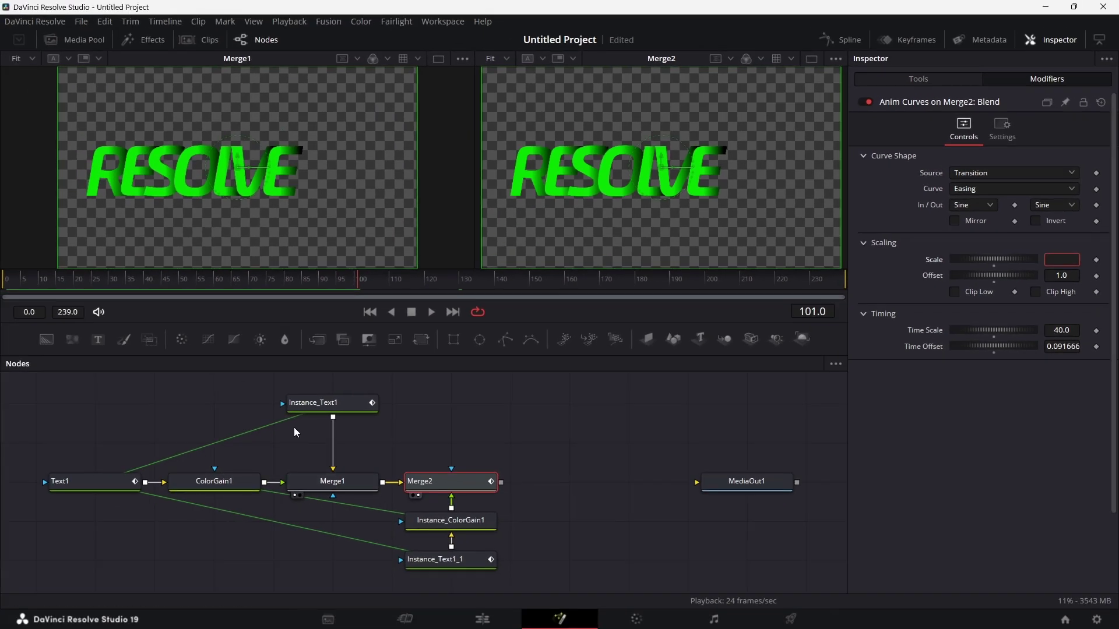
{"action": "left_click", "coordinate": [91, 484]}
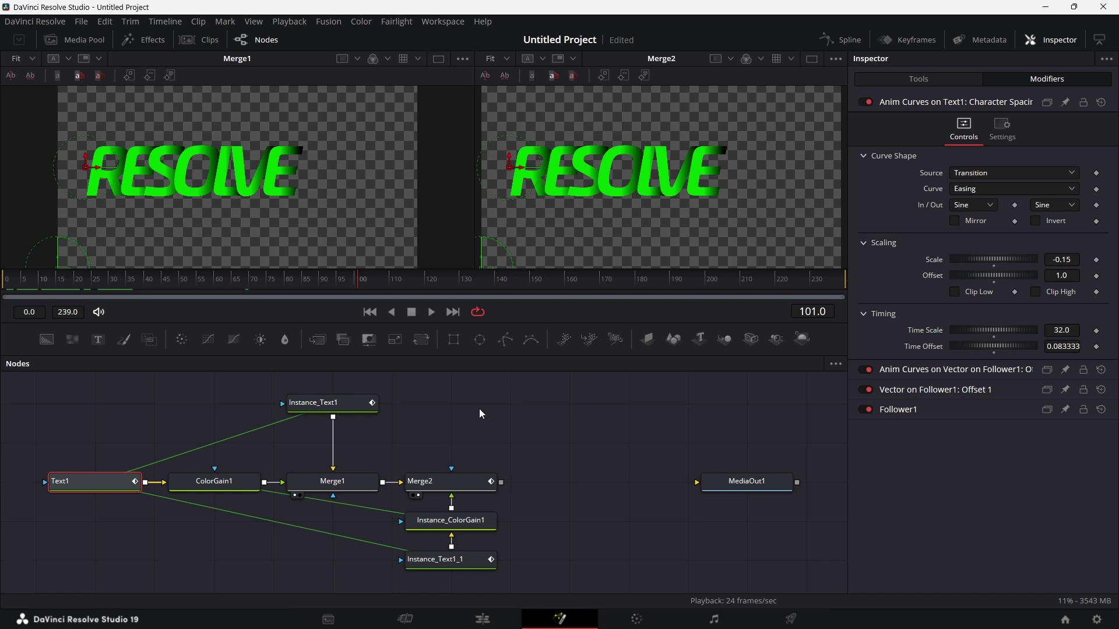
{"action": "left_click_drag", "start_coordinate": [351, 405], "coordinate": [342, 445]}
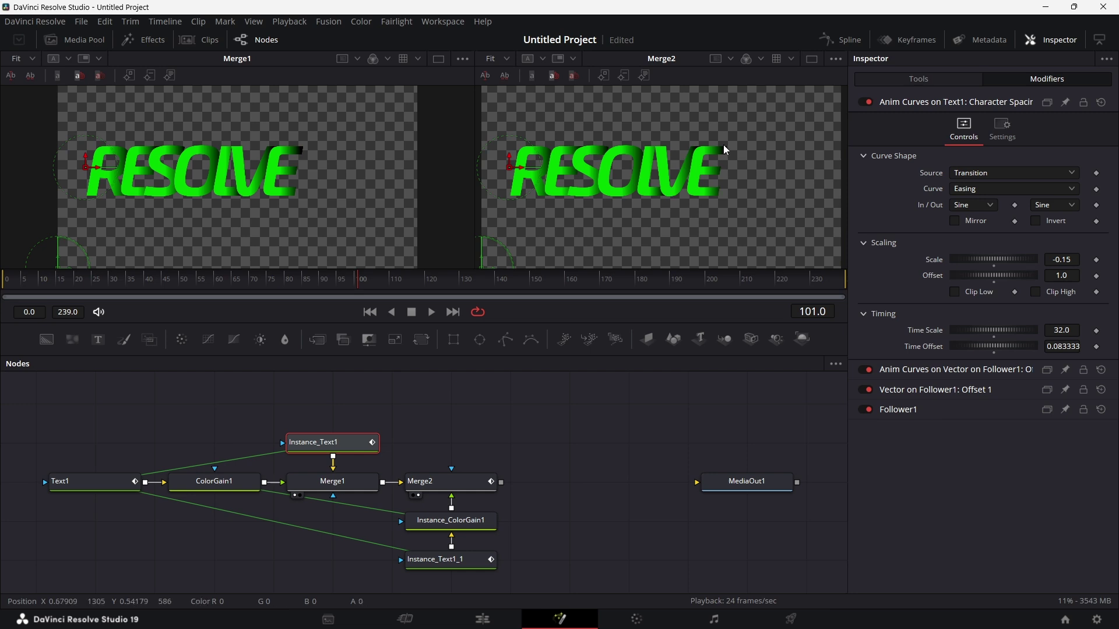
{"action": "scroll", "coordinate": [540, 460], "scroll_direction": "down", "scroll_amount": 2}
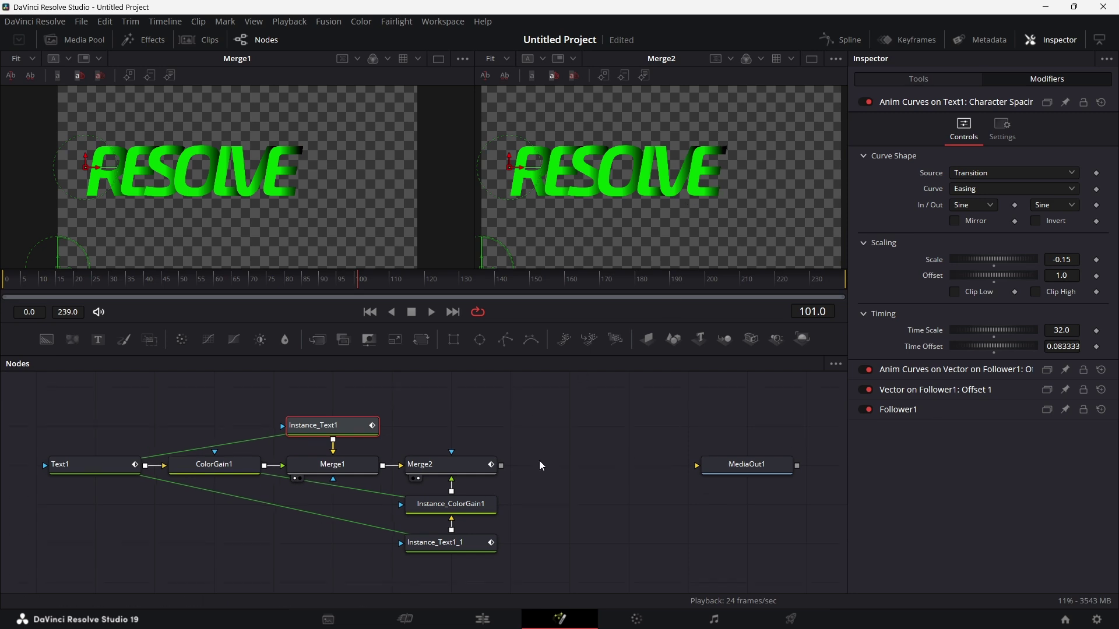
Copy Text1, paste it as an instance in the empty area beside Instance_Text1_1, and show it in the second viewer
{"action": "right_click", "coordinate": [80, 461]}
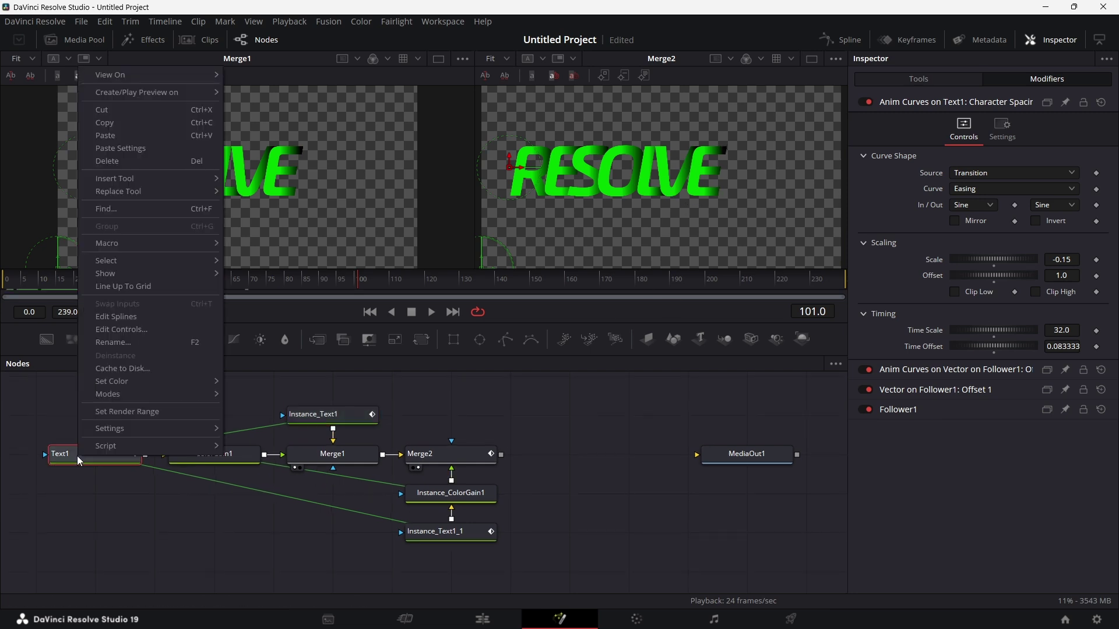
{"action": "left_click", "coordinate": [108, 129]}
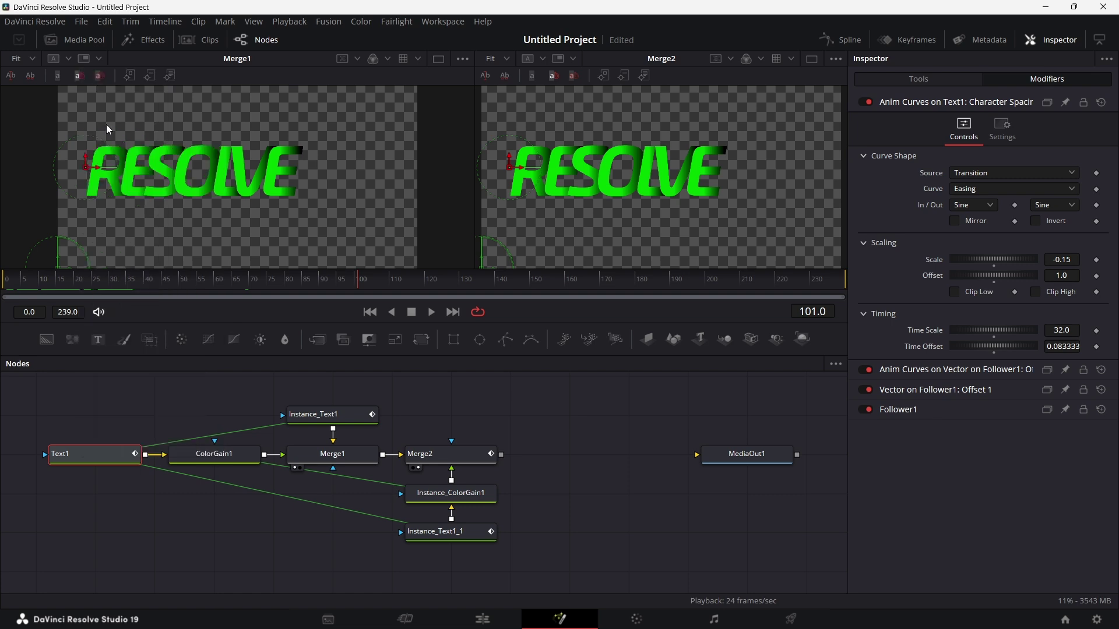
{"action": "left_click", "coordinate": [593, 536]}
{"action": "right_click", "coordinate": [593, 536]}
{"action": "left_click", "coordinate": [631, 526]}
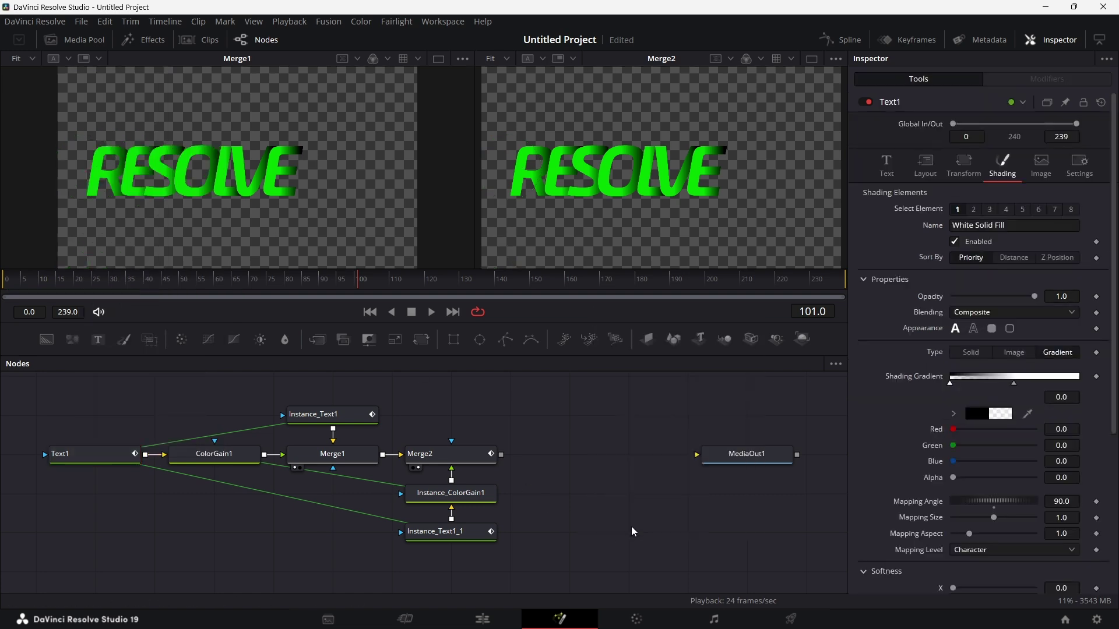
{"action": "key", "text": "2"}
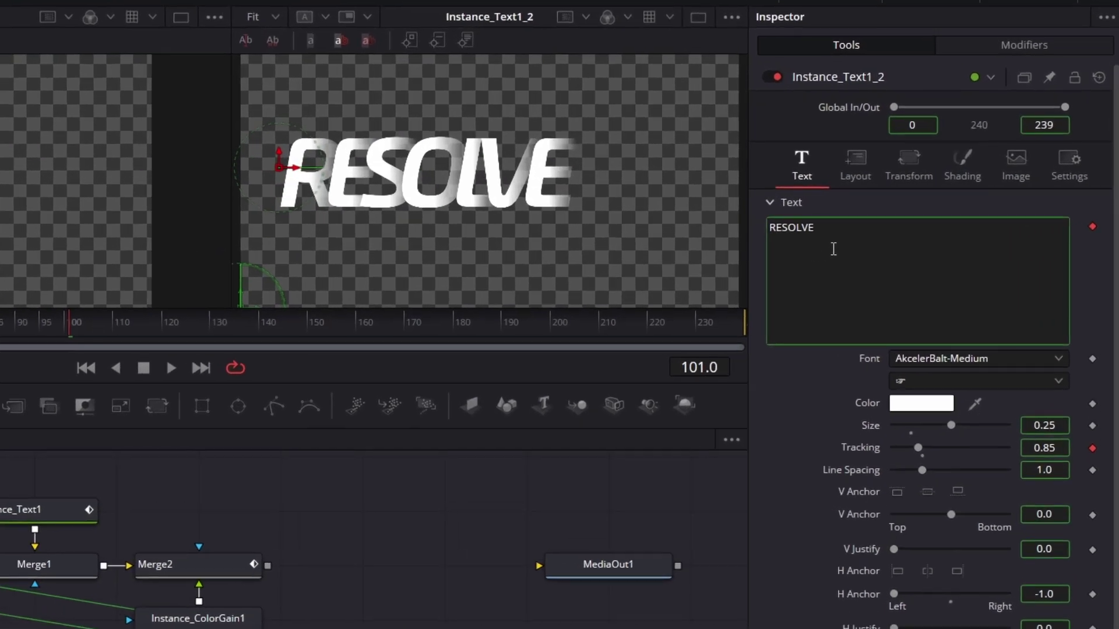
Deinstance the text content of Instance_Text1_2 and insert a Character Level Styling modifier on it
{"action": "right_click", "coordinate": [908, 226]}
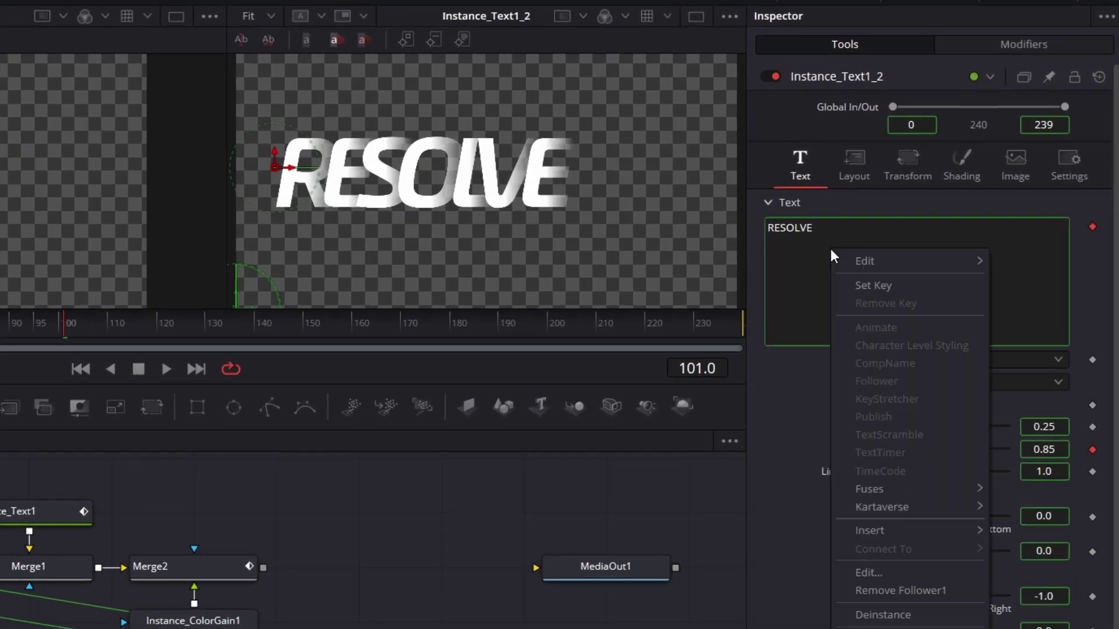
{"action": "left_click", "coordinate": [895, 616]}
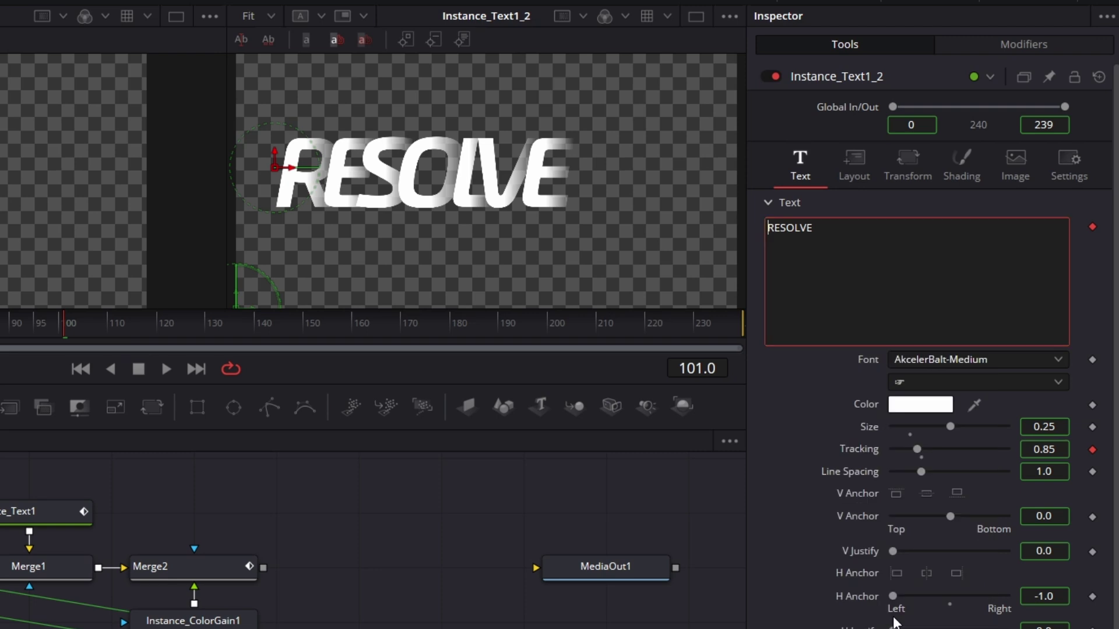
{"action": "right_click", "coordinate": [842, 233]}
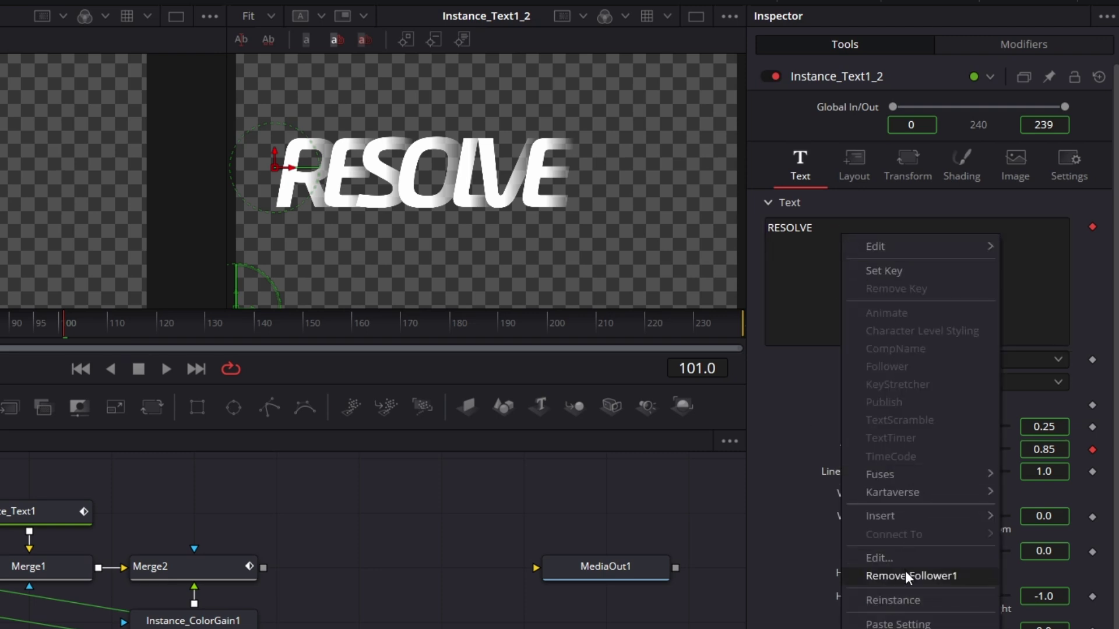
{"action": "mouse_move", "coordinate": [947, 516]}
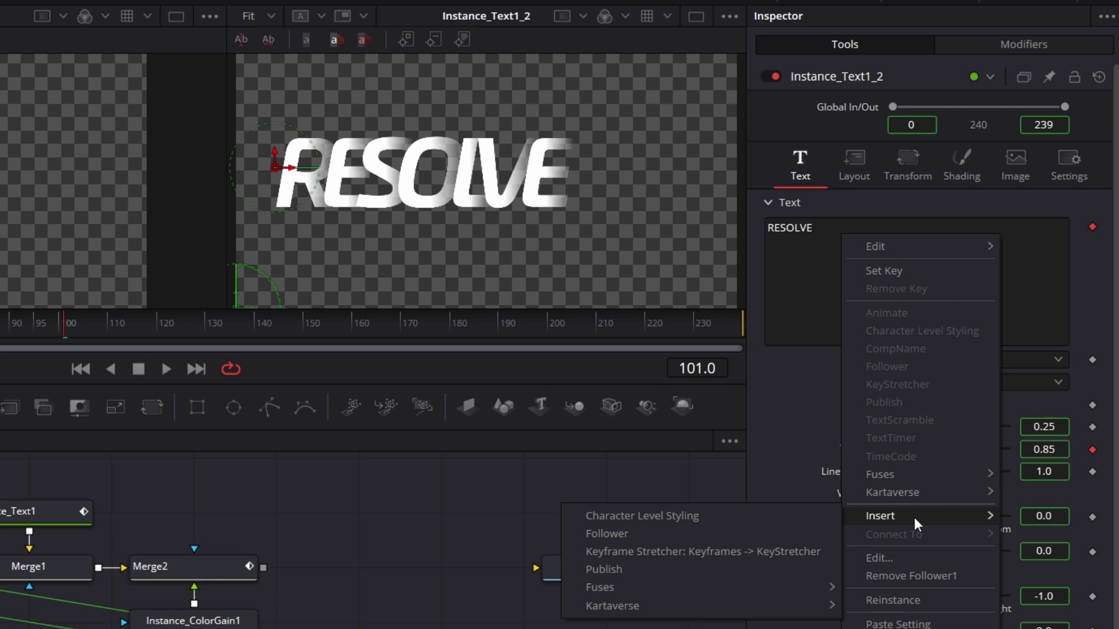
{"action": "left_click", "coordinate": [694, 522]}
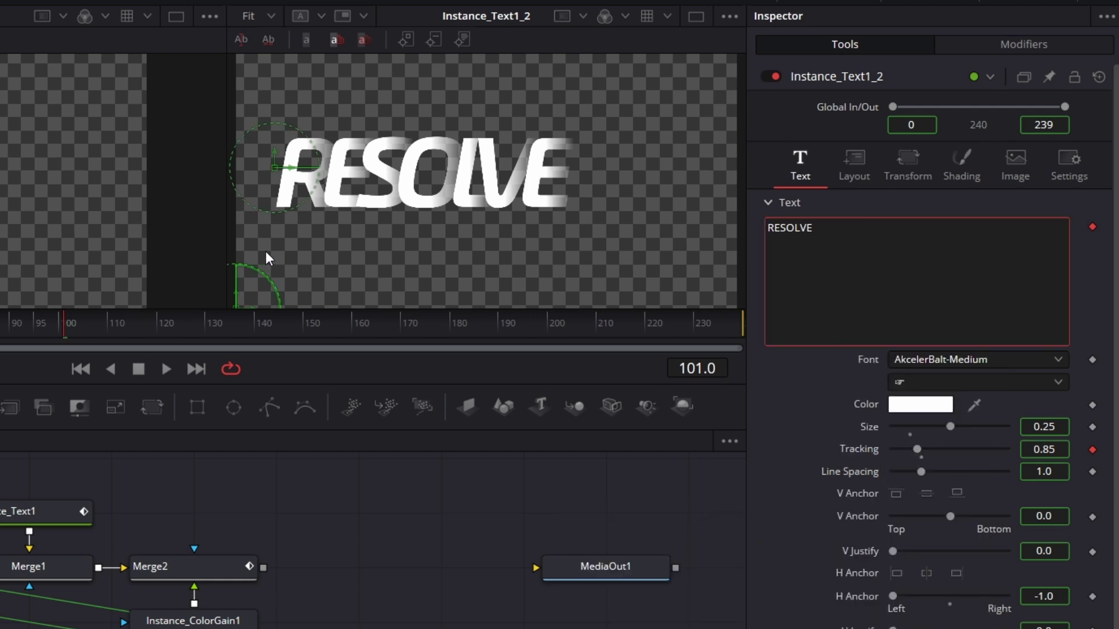
Select the letters RESOLV in the viewer and set their character-level colour to black (#000000)
{"action": "left_click_drag", "start_coordinate": [266, 252], "coordinate": [509, 199]}
{"action": "left_click", "coordinate": [1033, 44]}
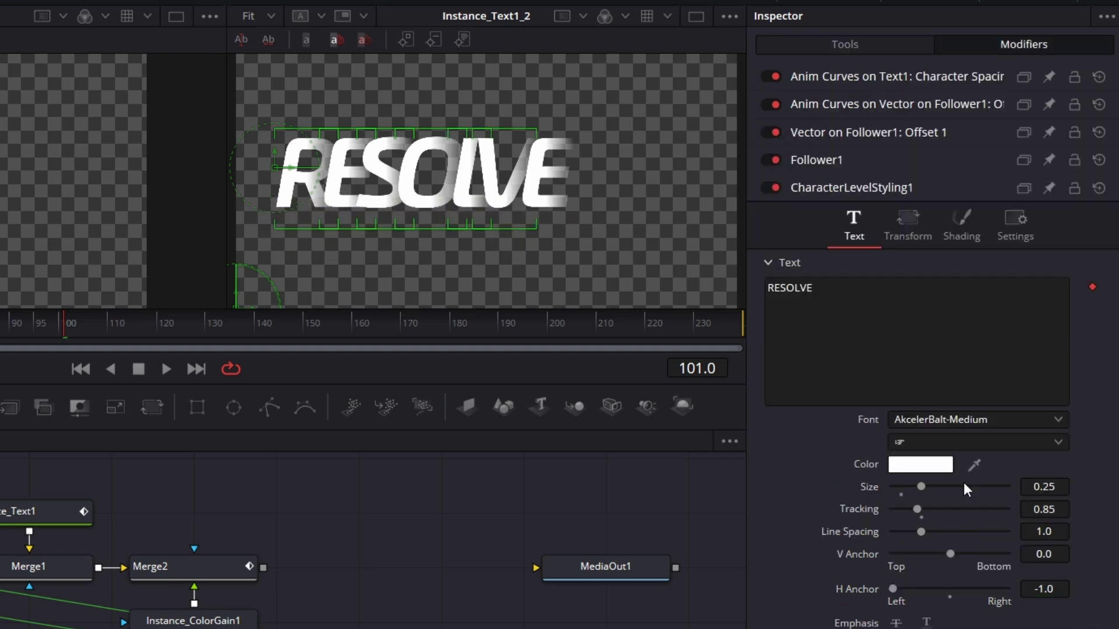
{"action": "left_click", "coordinate": [940, 467]}
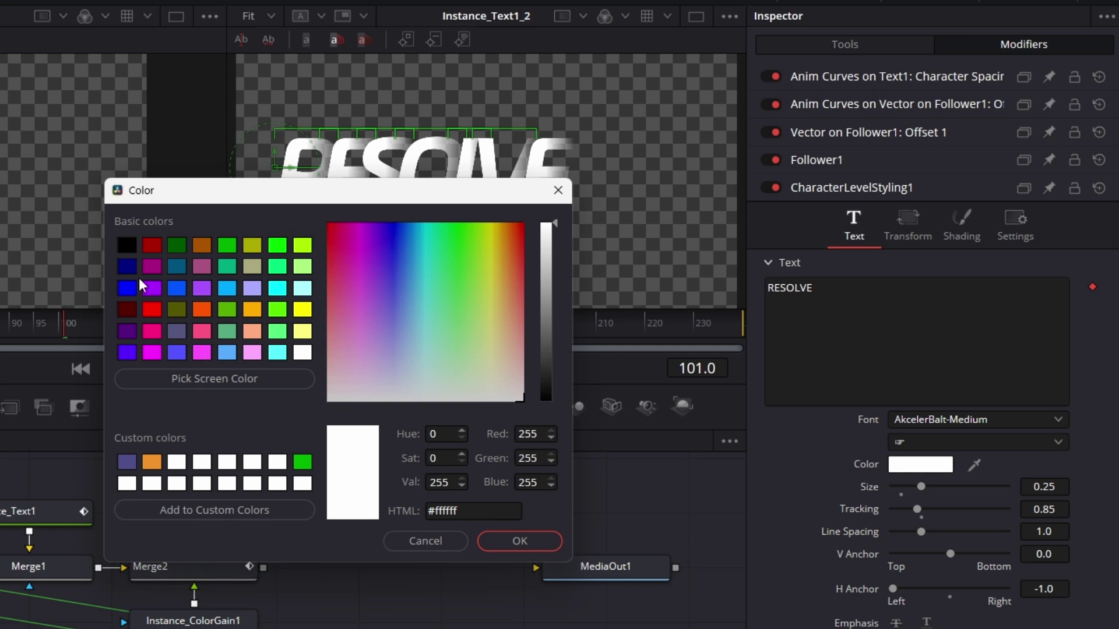
{"action": "left_click", "coordinate": [130, 249]}
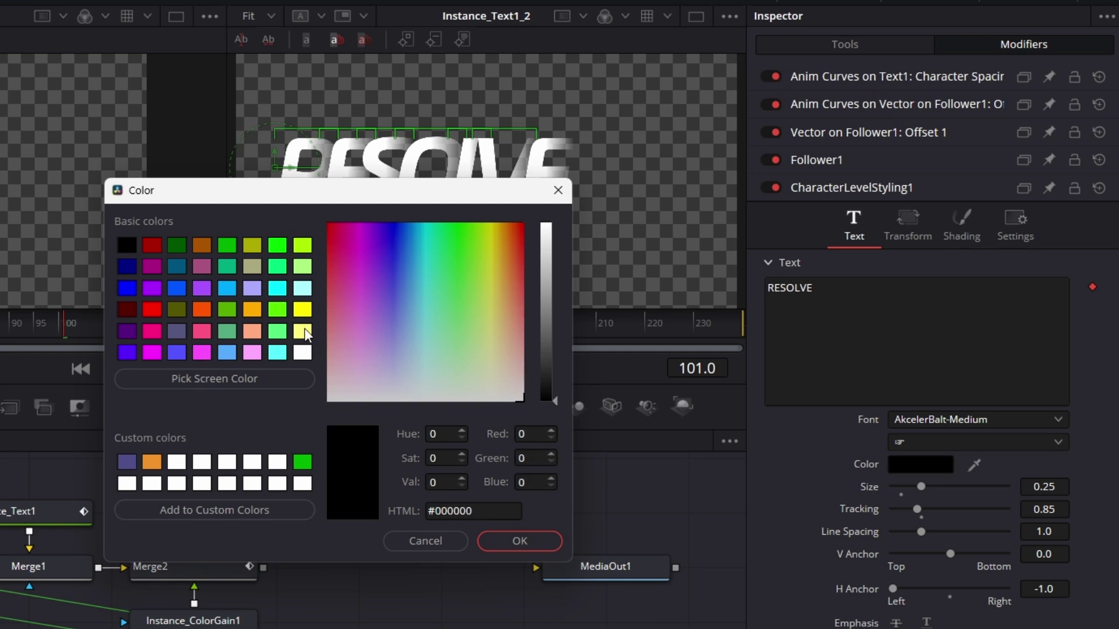
{"action": "left_click", "coordinate": [508, 541]}
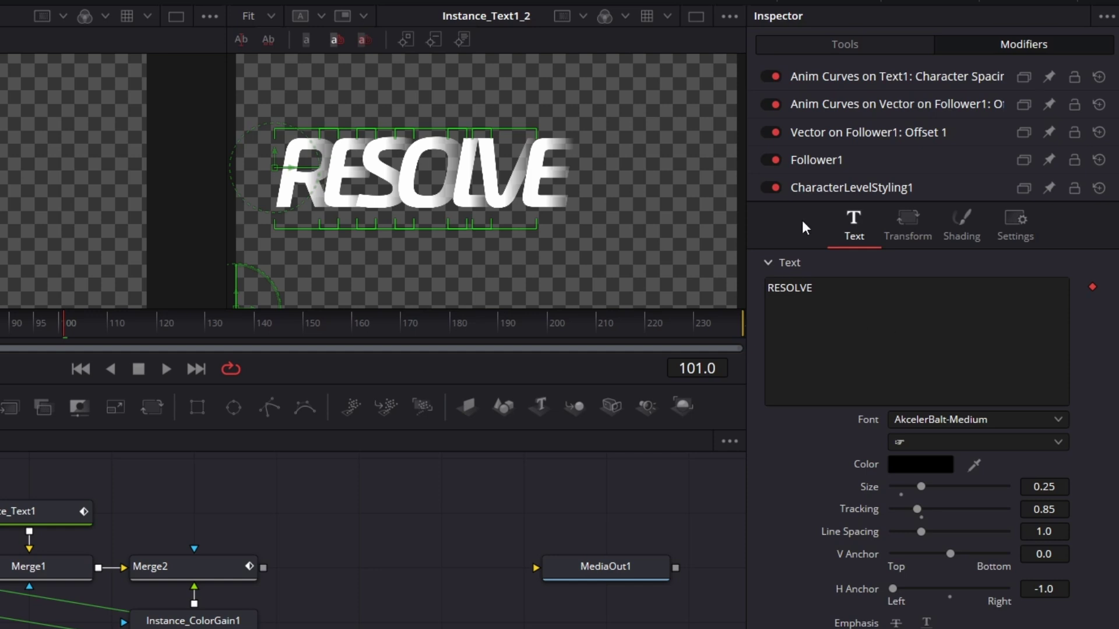
Deinstance the shading Type of Instance_Text1_2 and change it from Gradient to Solid
{"action": "left_click", "coordinate": [872, 44]}
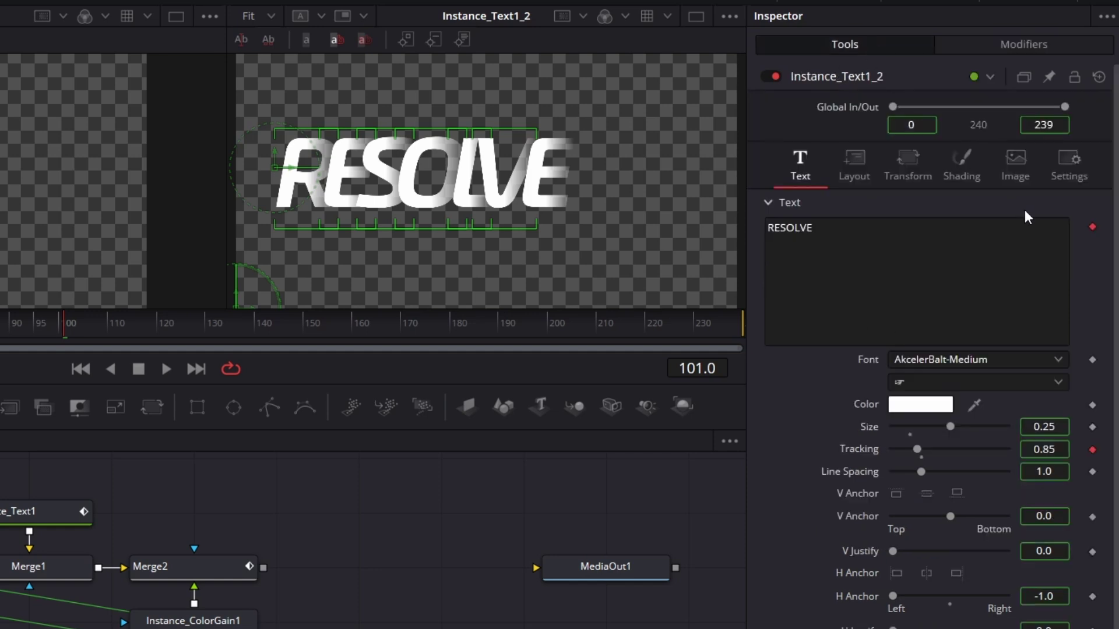
{"action": "left_click", "coordinate": [965, 160]}
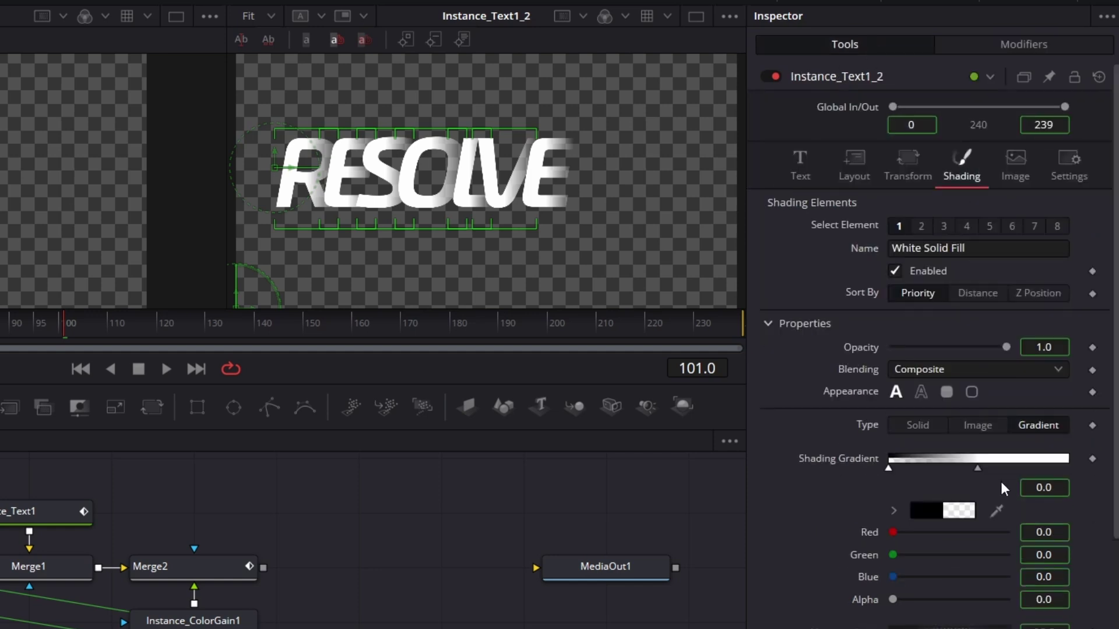
{"action": "right_click", "coordinate": [866, 423]}
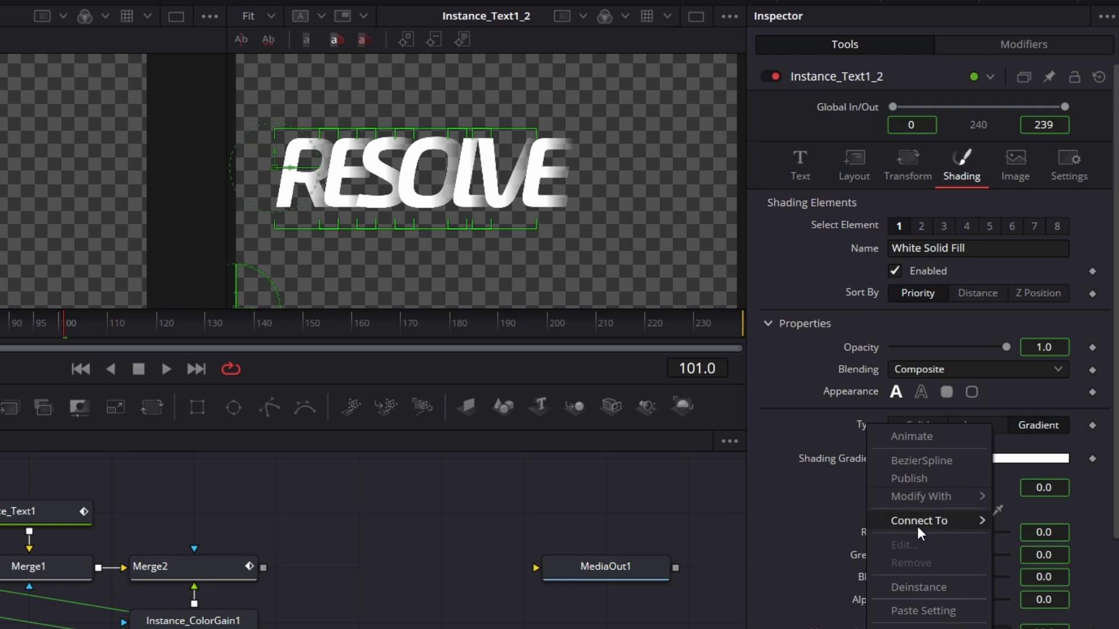
{"action": "left_click", "coordinate": [915, 586]}
{"action": "left_click", "coordinate": [919, 426]}
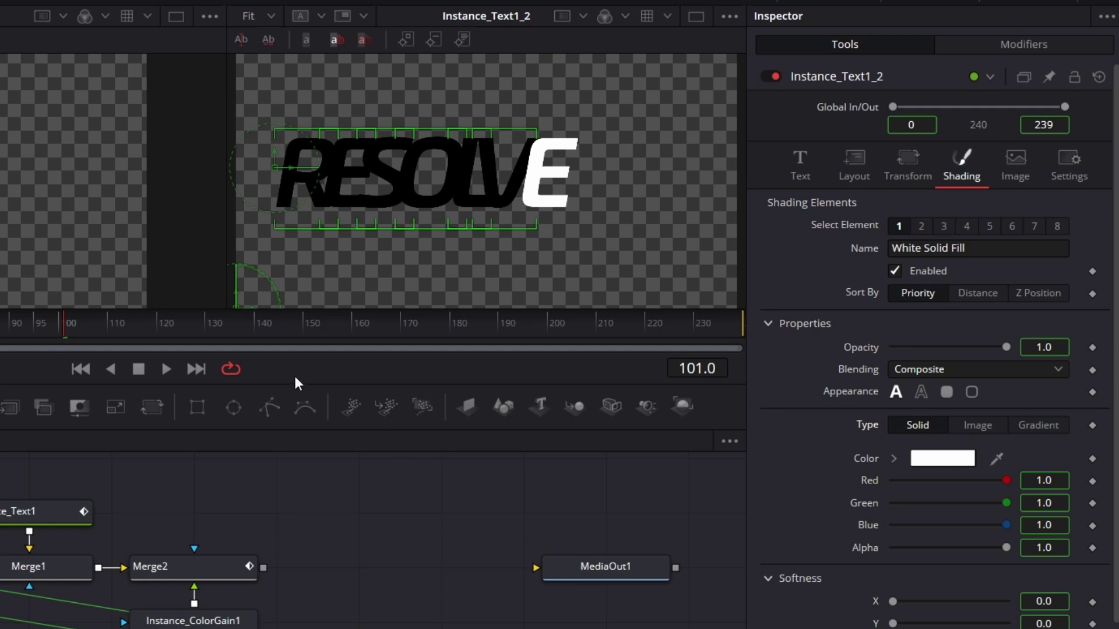
Set the Alpha of the selected letters to 0.0 in the Character Level Styling shading
{"action": "left_click", "coordinate": [1025, 49]}
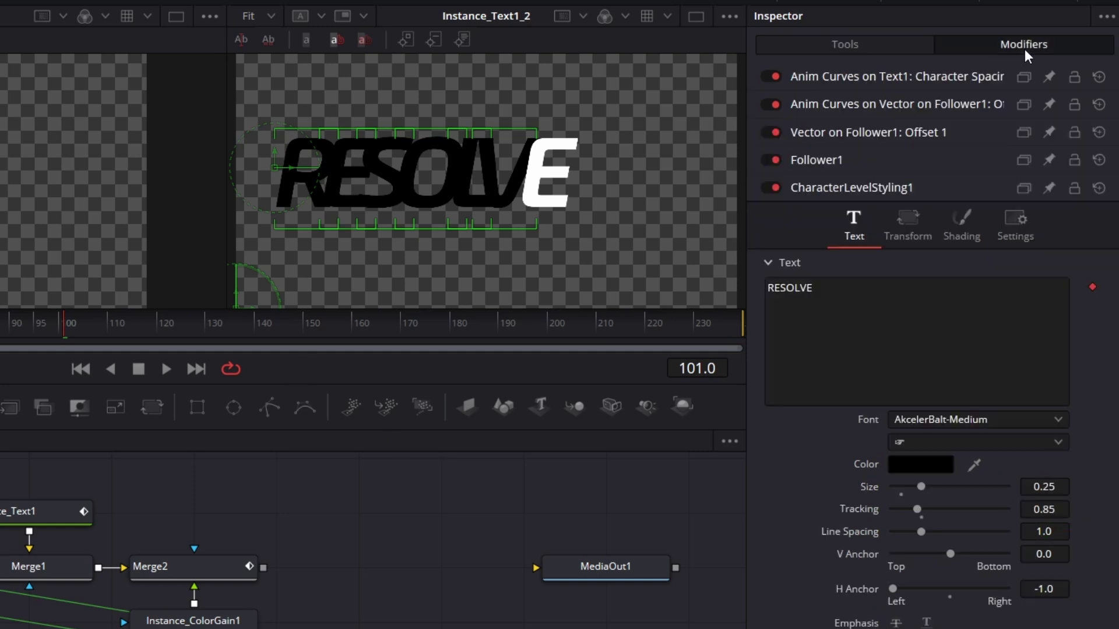
{"action": "left_click", "coordinate": [964, 226]}
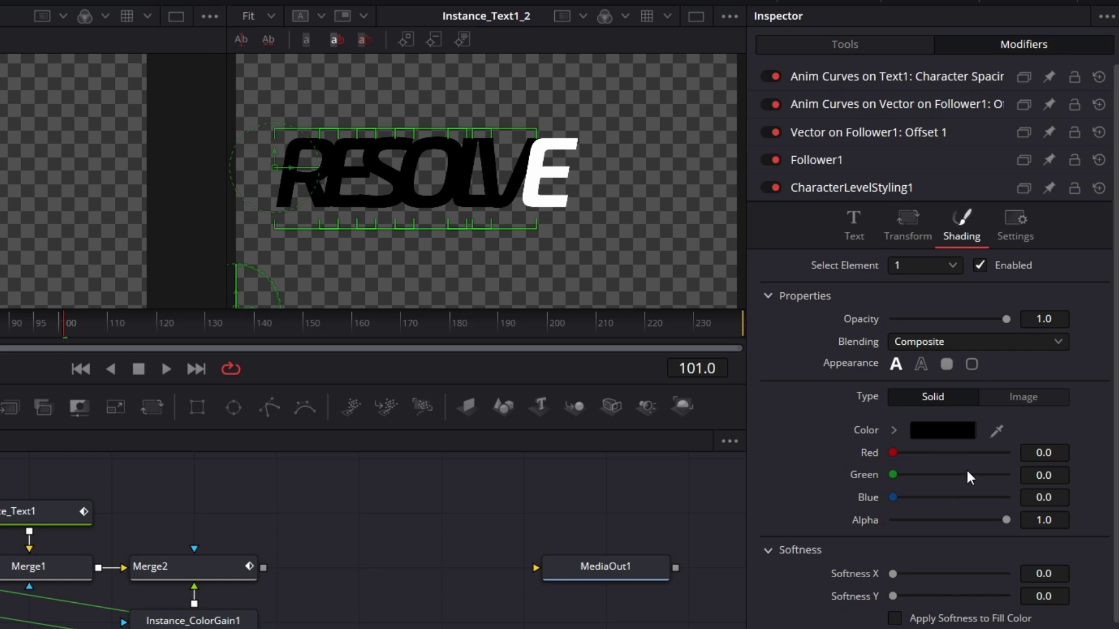
{"action": "left_click_drag", "start_coordinate": [1008, 519], "coordinate": [882, 520]}
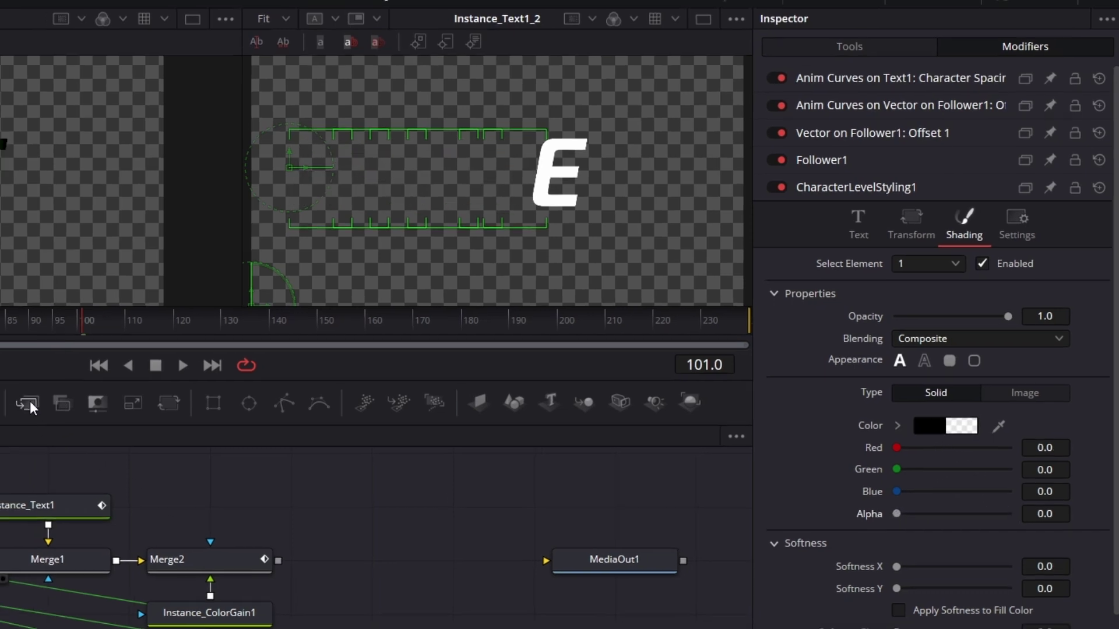
Add a third Merge node after Merge2, with Merge2 as its background and Instance_Text1_2 as its foreground
{"action": "left_click_drag", "start_coordinate": [10, 408], "coordinate": [374, 579]}
{"action": "left_click_drag", "start_coordinate": [582, 465], "coordinate": [583, 466]}
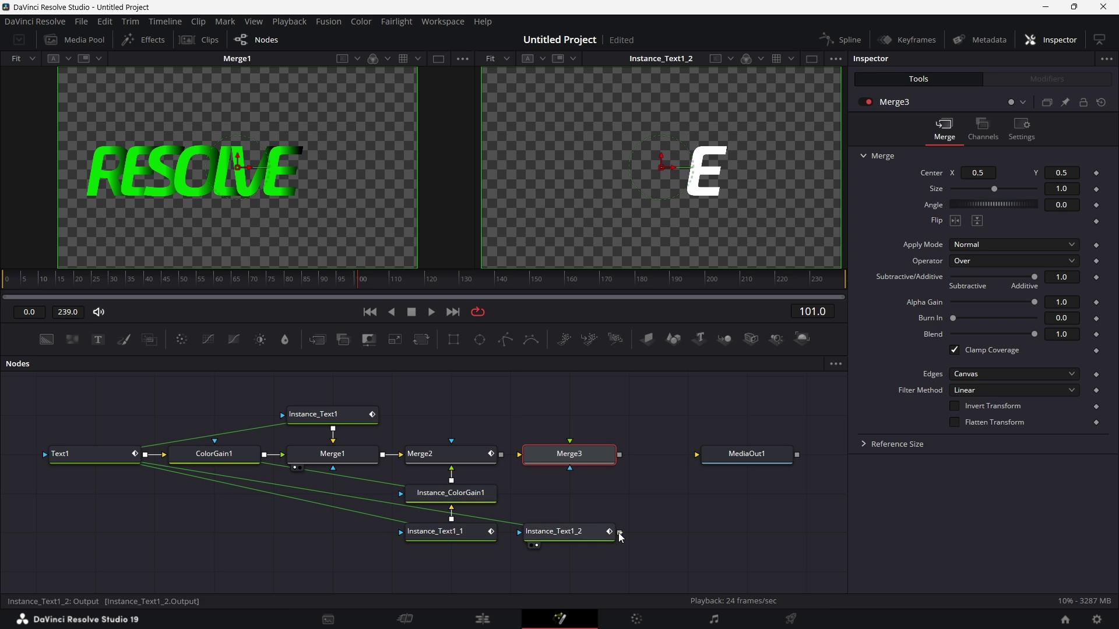
{"action": "left_click_drag", "start_coordinate": [620, 532], "coordinate": [571, 446]}
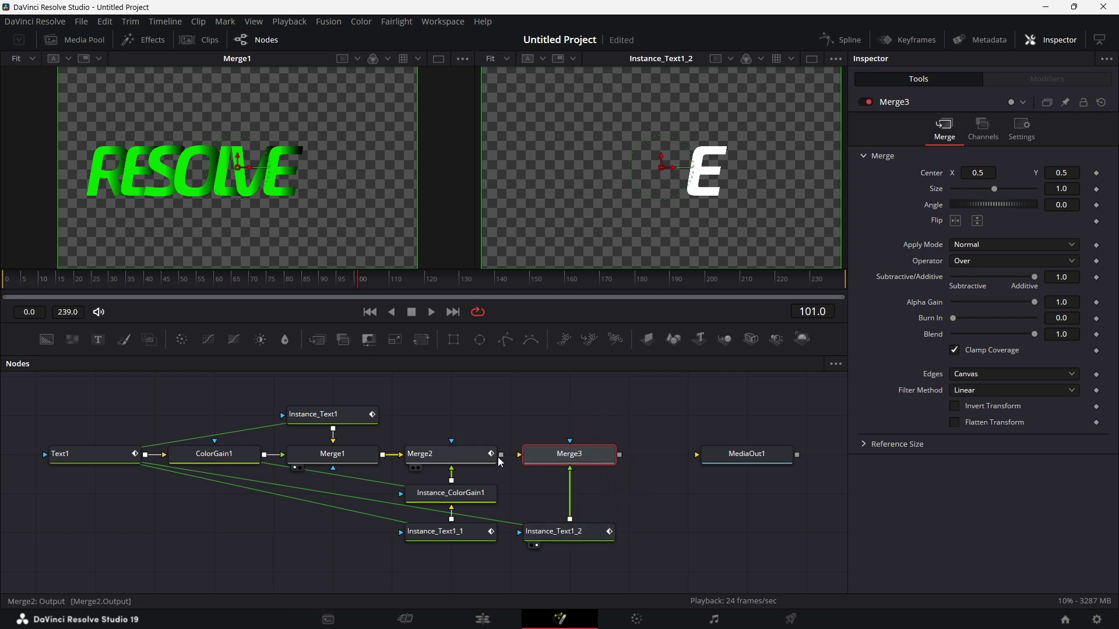
{"action": "left_click_drag", "start_coordinate": [502, 455], "coordinate": [520, 456]}
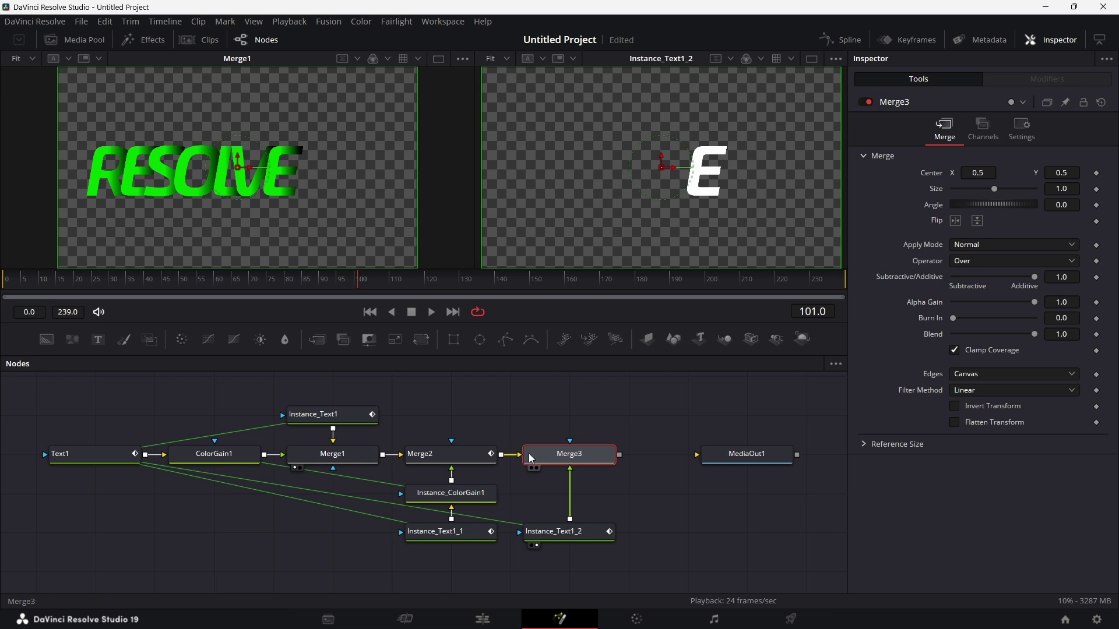
Connect Merge3 to MediaOut1 and insert a pasted instance of ColorGain1 between Instance_Text1_2 and Merge3
{"action": "left_click_drag", "start_coordinate": [619, 456], "coordinate": [655, 152]}
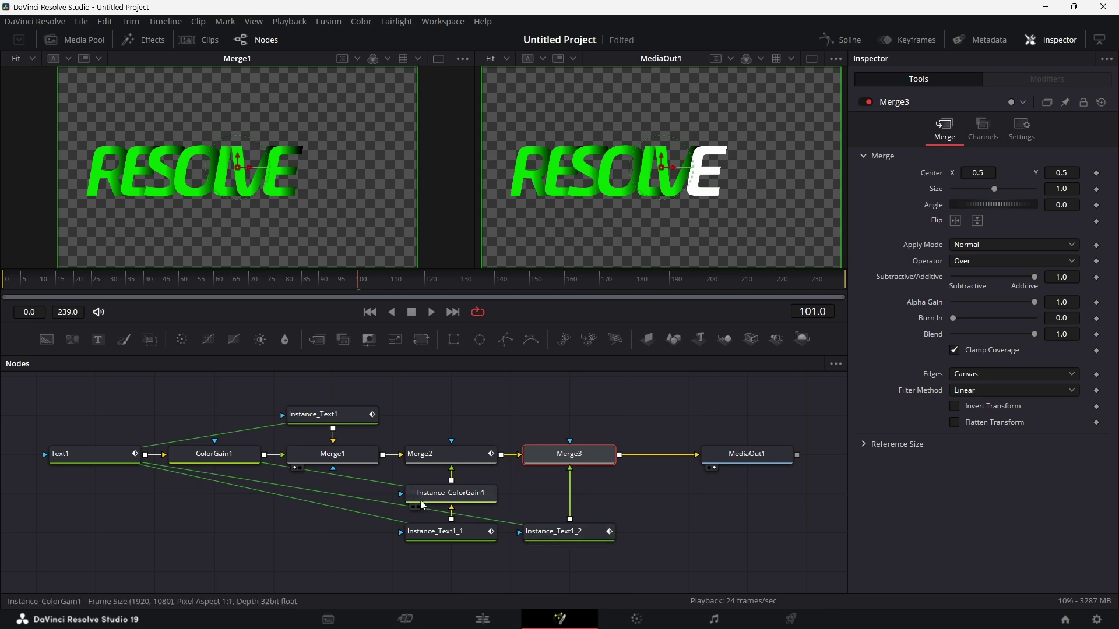
{"action": "left_click", "coordinate": [237, 456]}
{"action": "right_click", "coordinate": [238, 455]}
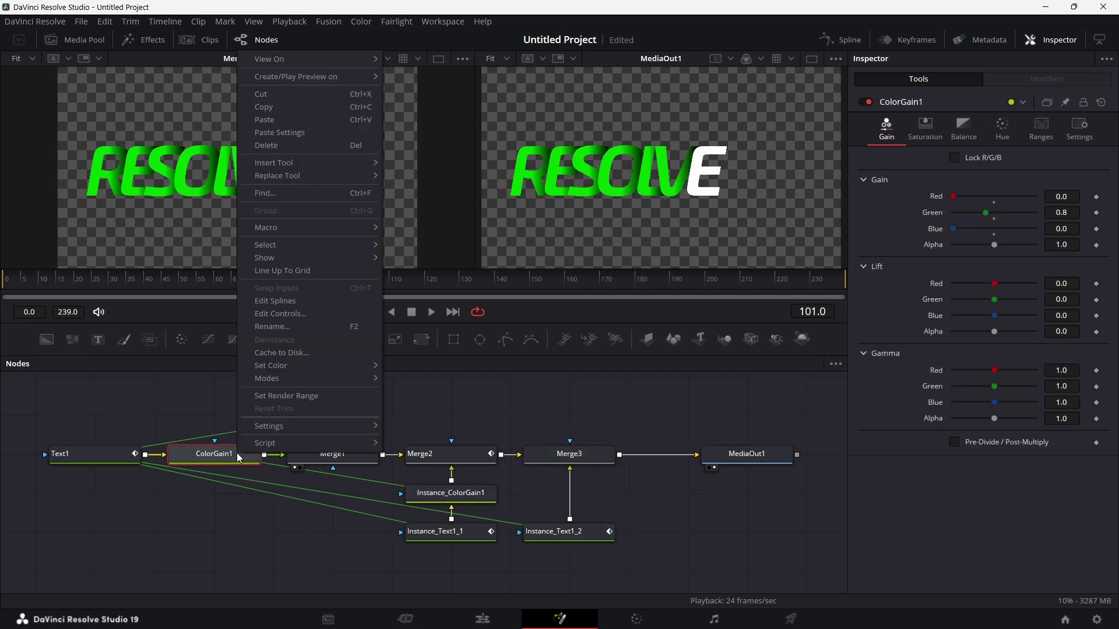
{"action": "left_click", "coordinate": [281, 108]}
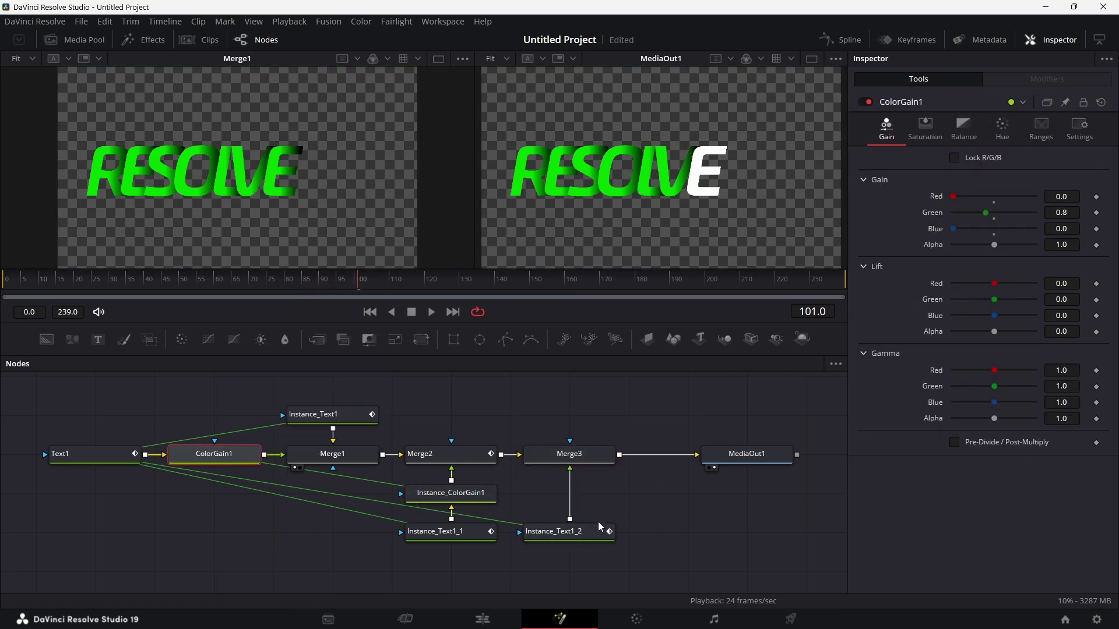
{"action": "right_click", "coordinate": [621, 501]}
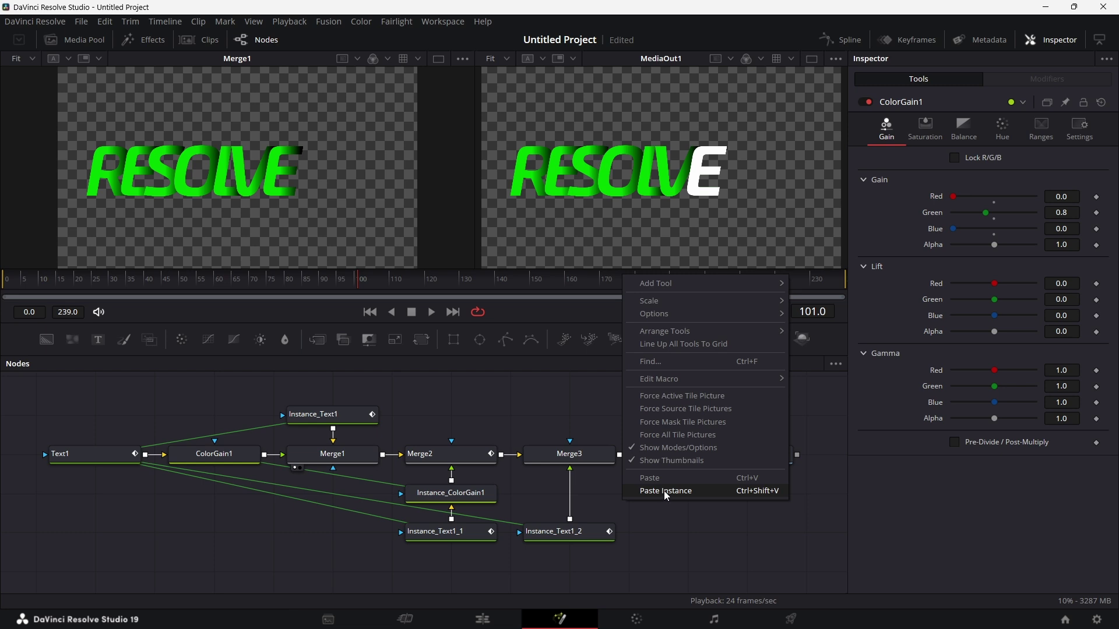
{"action": "left_click", "coordinate": [663, 490]}
{"action": "left_click_drag", "start_coordinate": [569, 519], "coordinate": [595, 498]}
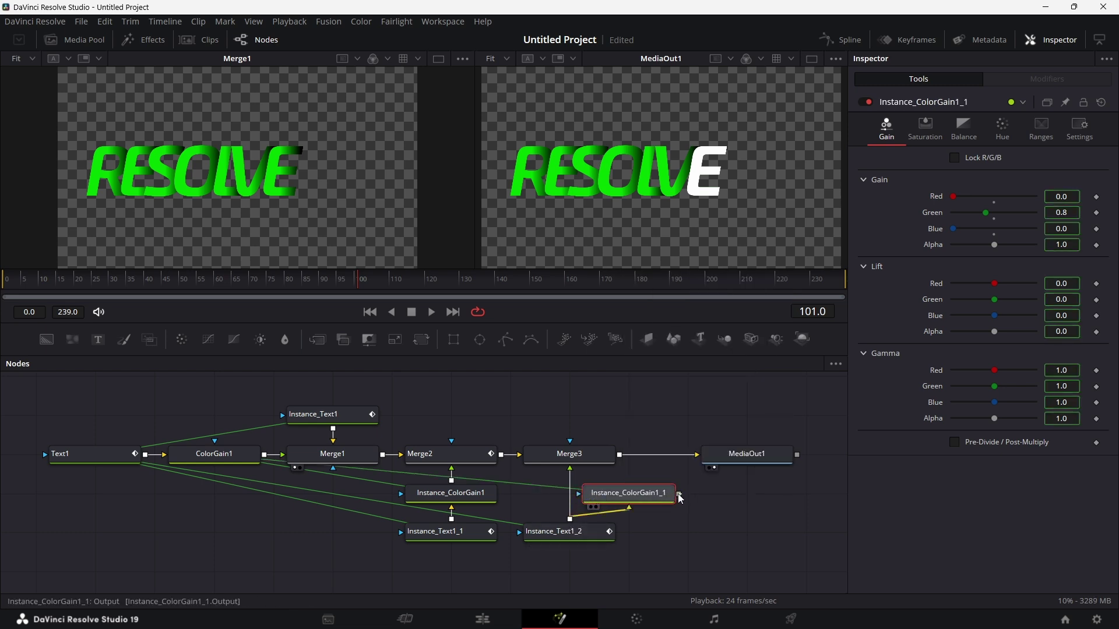
{"action": "left_click_drag", "start_coordinate": [681, 500], "coordinate": [563, 492]}
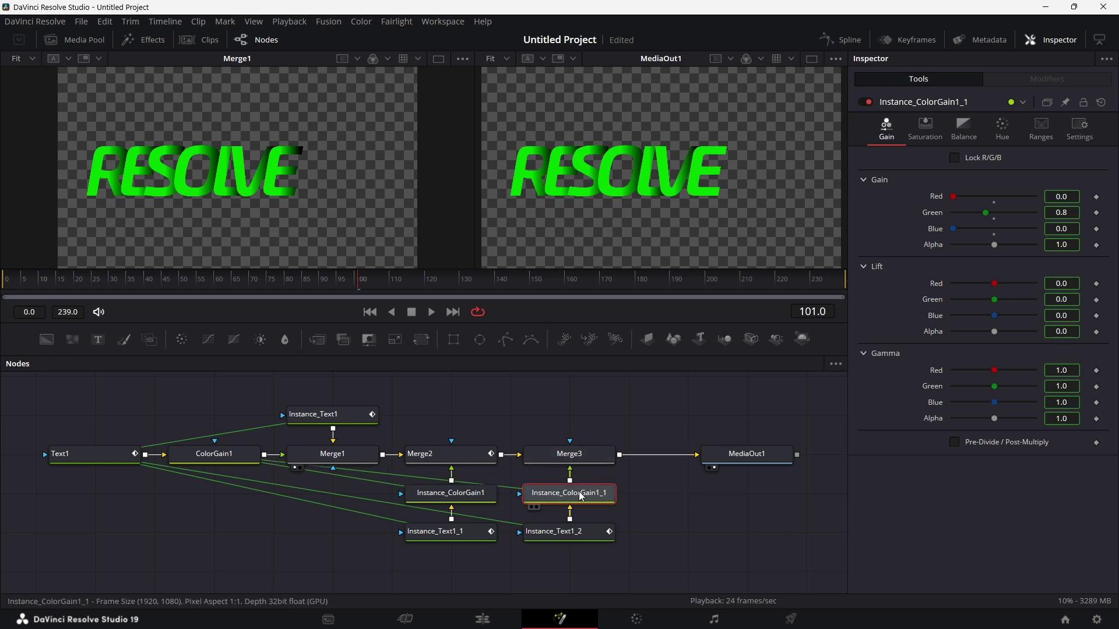
Play the text animation from the start in a single enlarged viewer, and compare the outputs of Merge2 and Merge3
{"action": "left_click", "coordinate": [7, 279]}
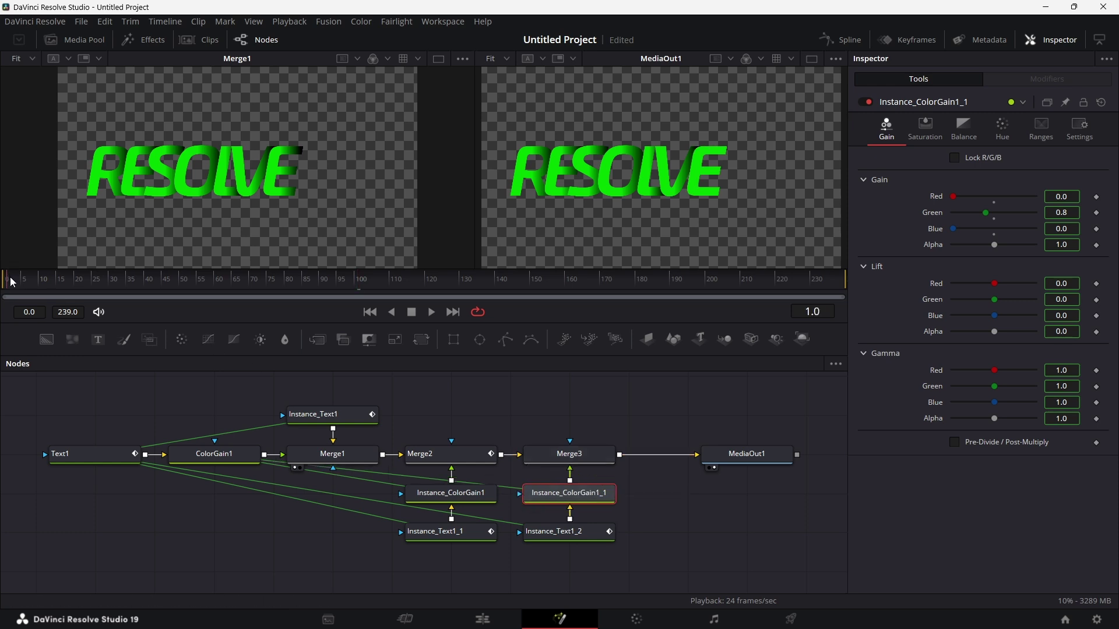
{"action": "left_click", "coordinate": [813, 59]}
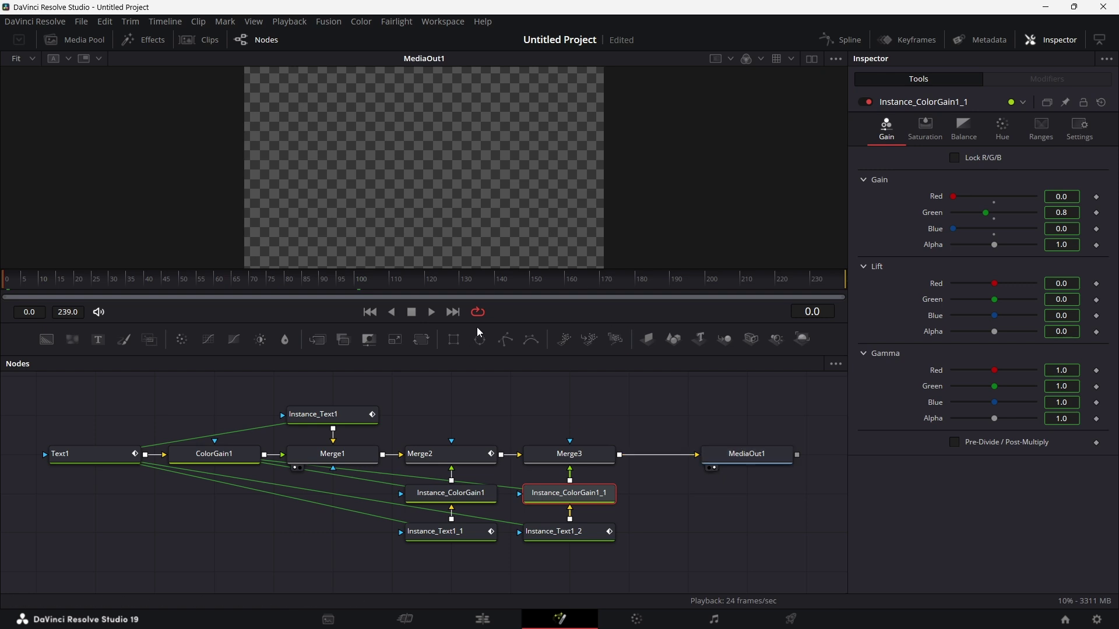
{"action": "left_click_drag", "start_coordinate": [477, 323], "coordinate": [454, 374]}
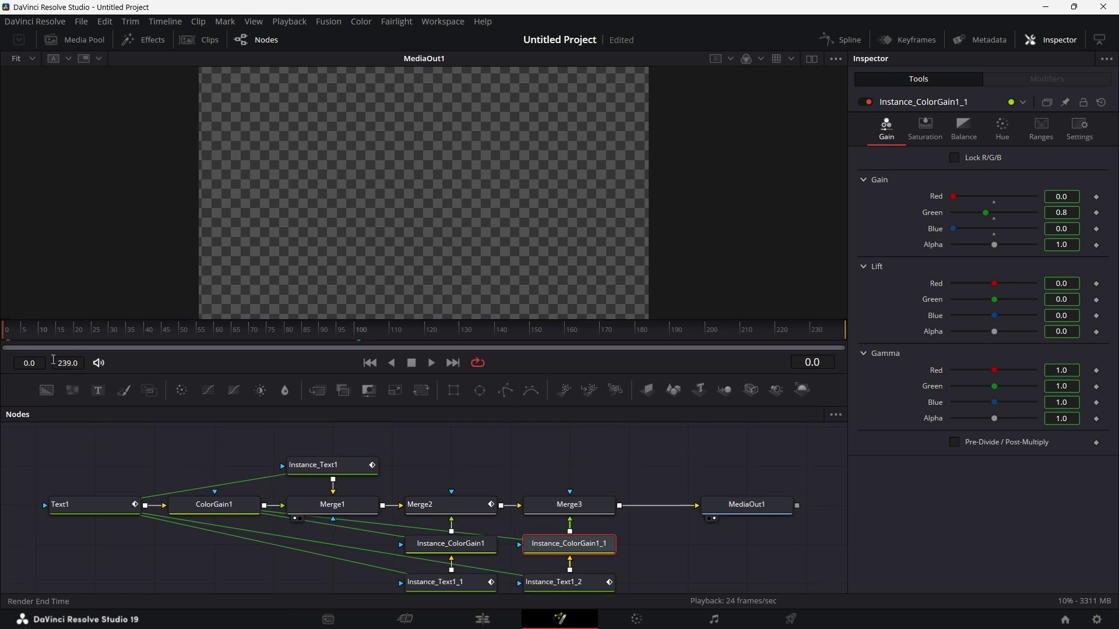
{"action": "left_click", "coordinate": [432, 371]}
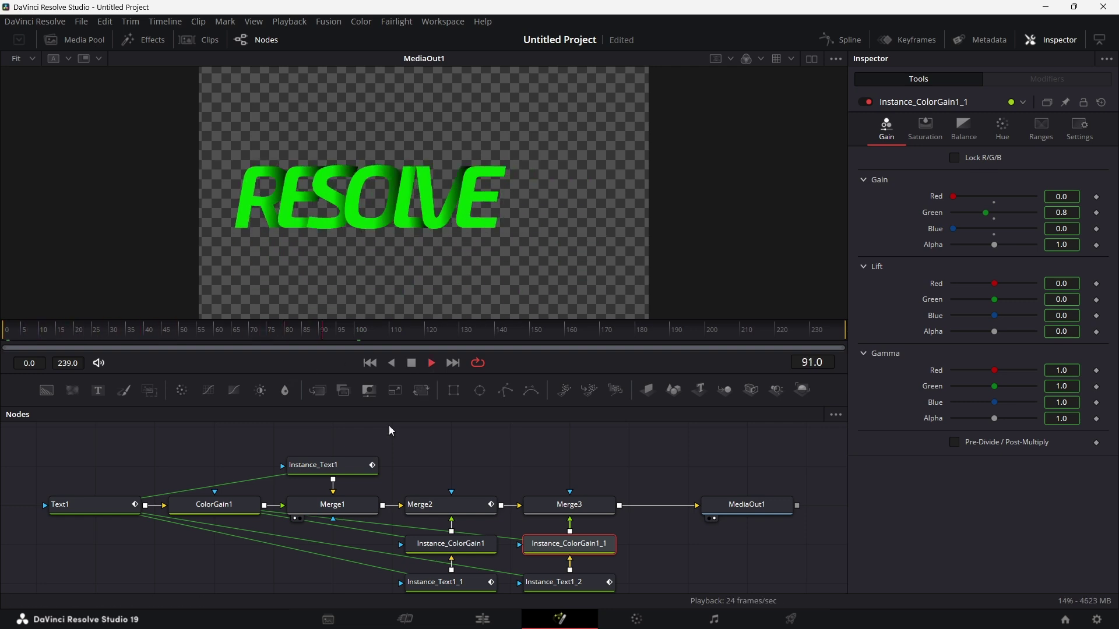
{"action": "scroll", "coordinate": [596, 492], "scroll_direction": "down", "scroll_amount": 1}
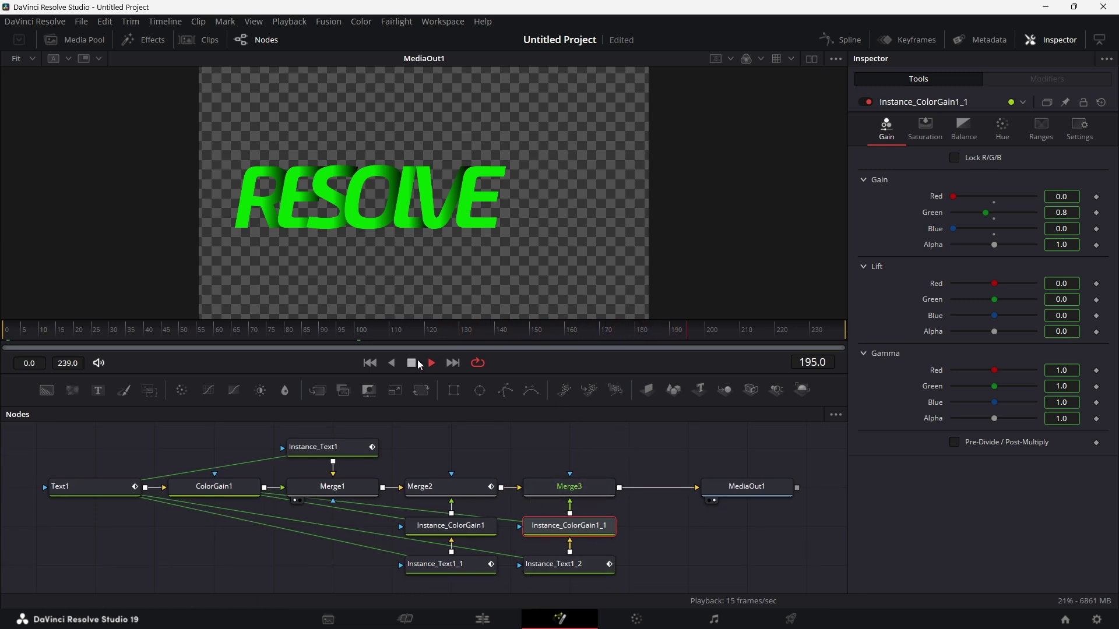
{"action": "key", "text": "space"}
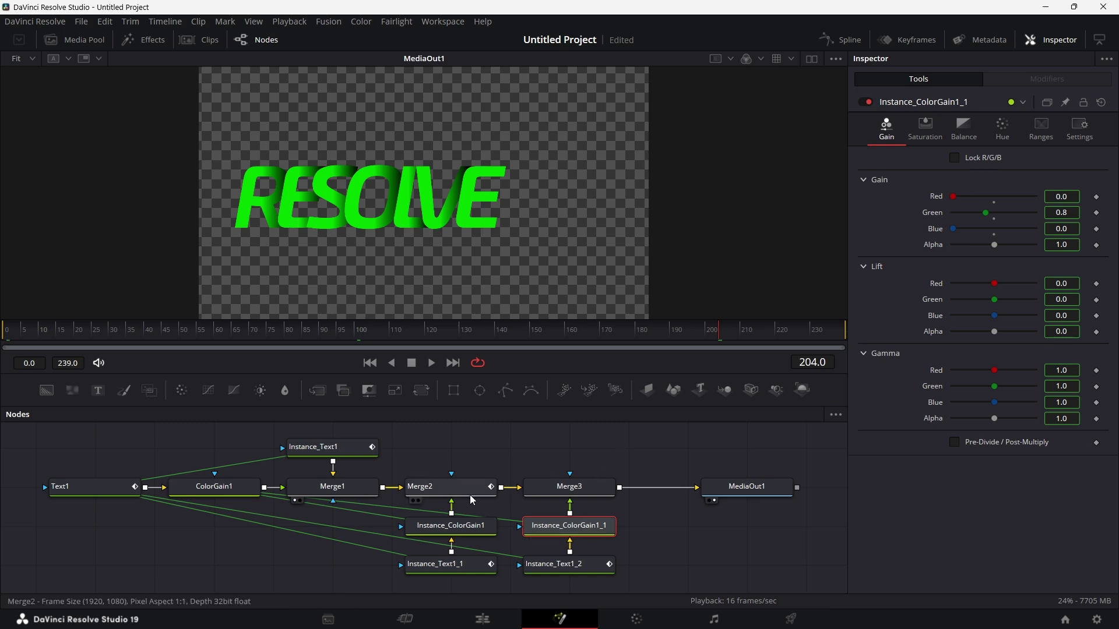
{"action": "key", "text": "1"}
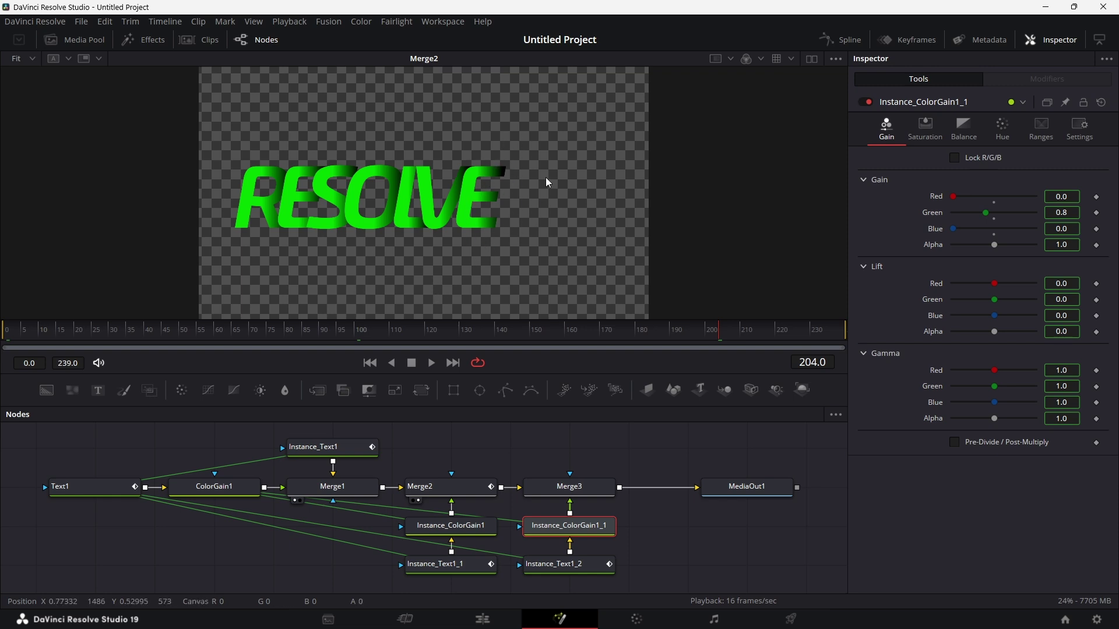
{"action": "left_click", "coordinate": [531, 501]}
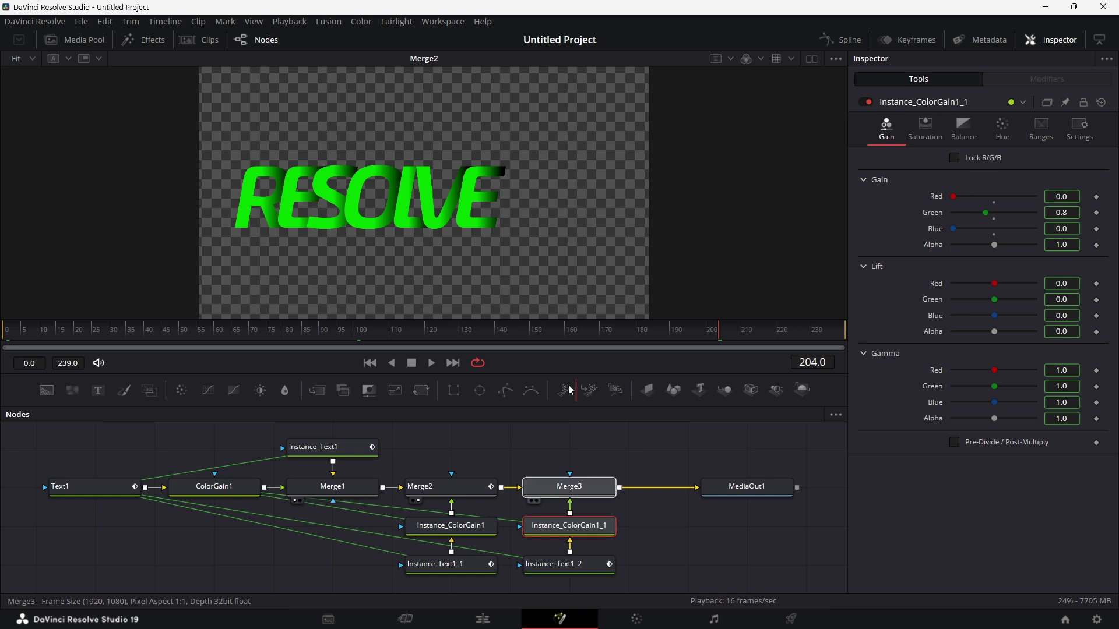
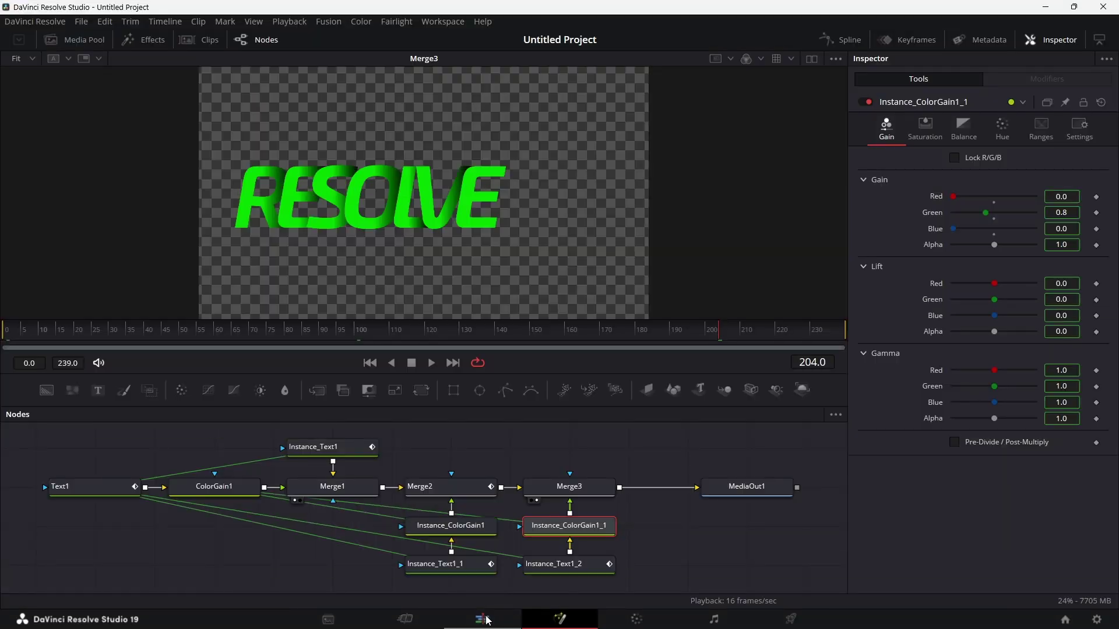
Return to the Edit page and add a second Fusion Composition clip on track V1, after the existing one
{"action": "left_click", "coordinate": [488, 620]}
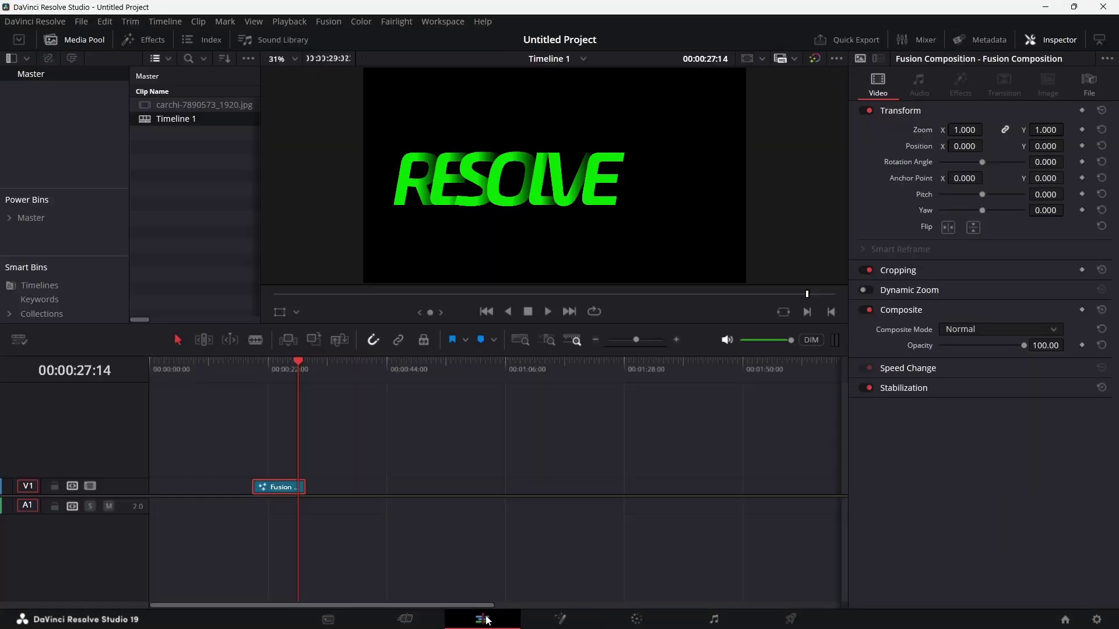
{"action": "left_click", "coordinate": [341, 366]}
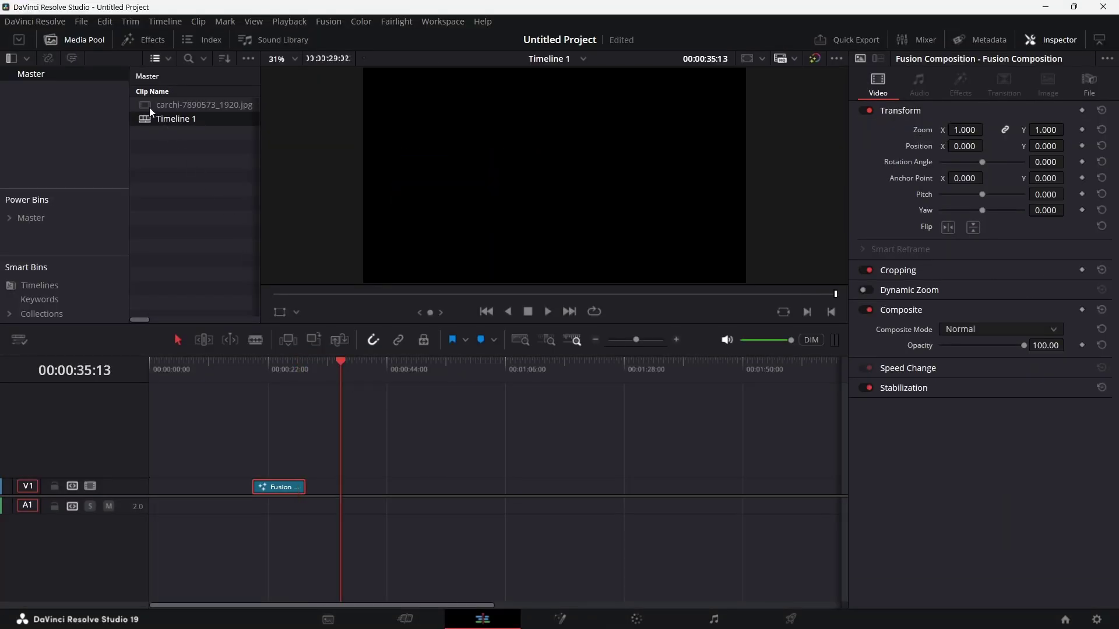
{"action": "left_click", "coordinate": [153, 40]}
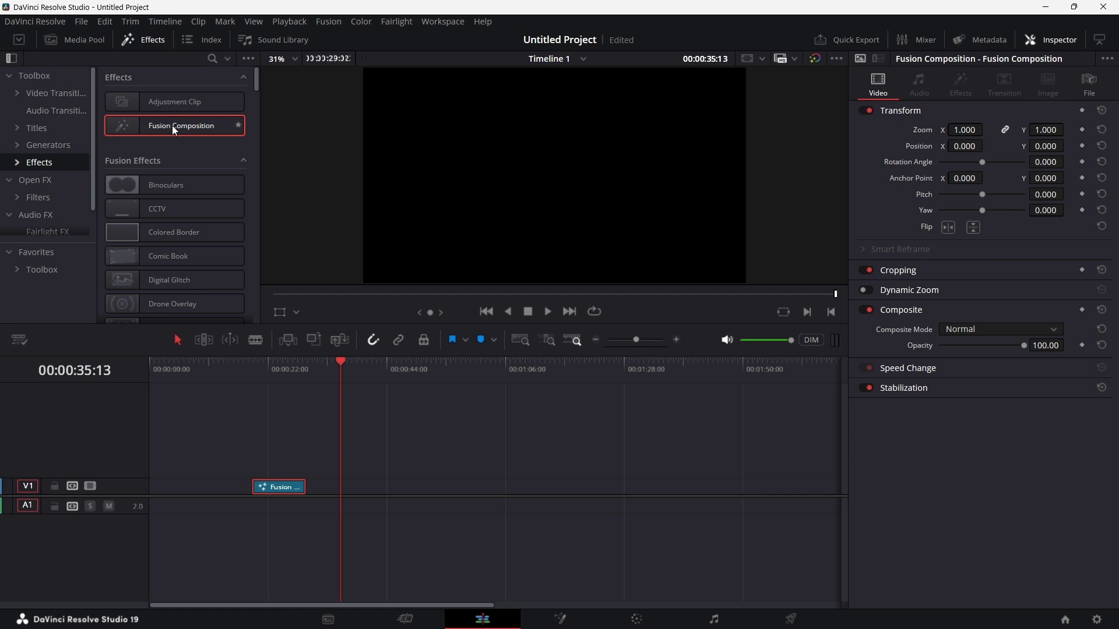
{"action": "left_click_drag", "start_coordinate": [173, 125], "coordinate": [356, 494]}
Set the duration of the new Fusion Composition clip to 10 seconds
{"action": "left_click", "coordinate": [368, 492]}
{"action": "key", "text": "ctrl+d"}
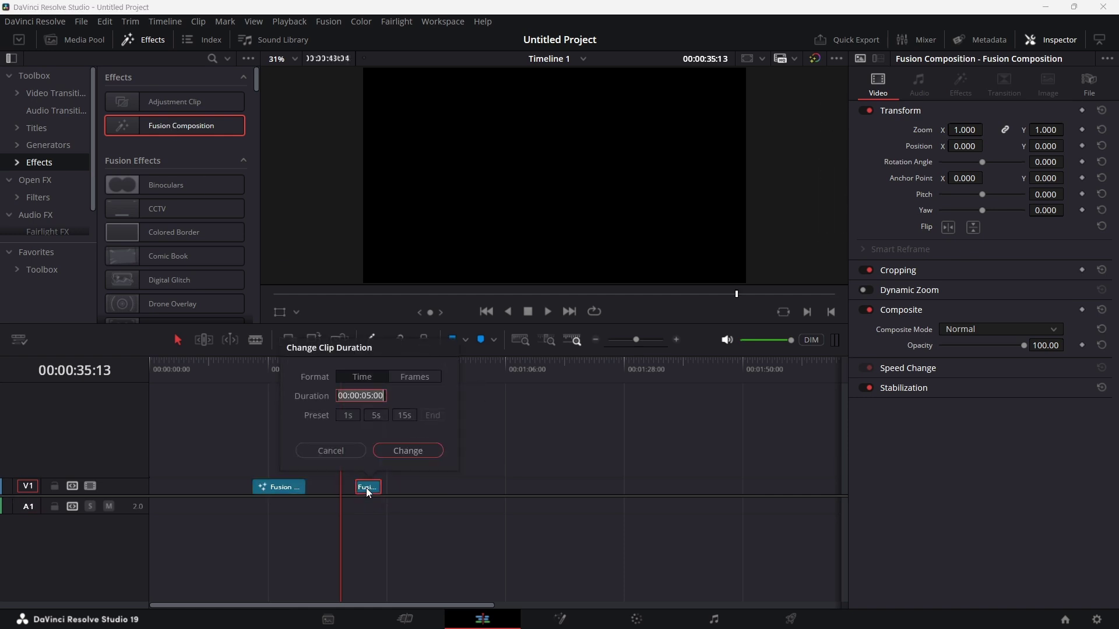
{"action": "type", "text": "10"}
{"action": "type", "text": "0.0"}
{"action": "key", "text": "Return"}
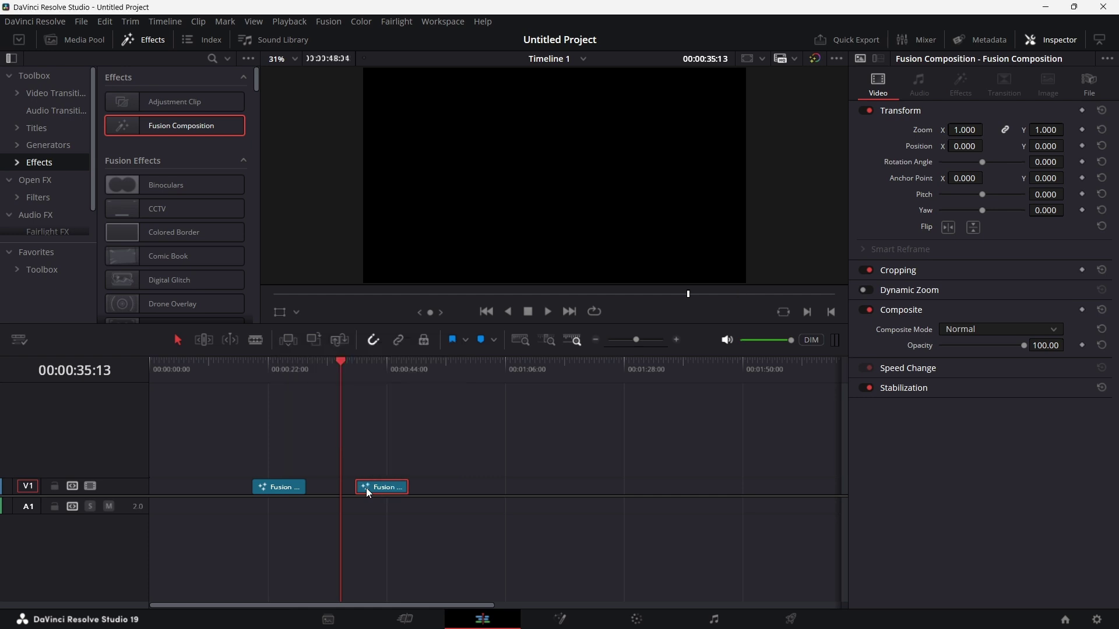
Open the new clip on the Fusion page and move its MediaOut1 node aside to leave room for nodes before it
{"action": "left_click", "coordinate": [365, 373]}
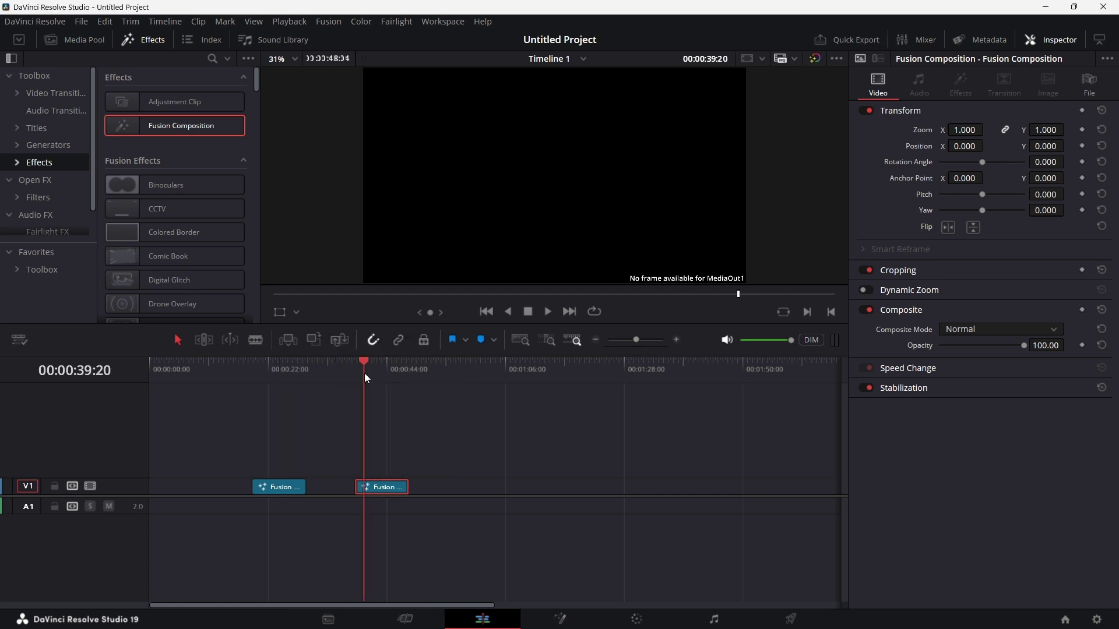
{"action": "left_click", "coordinate": [561, 620]}
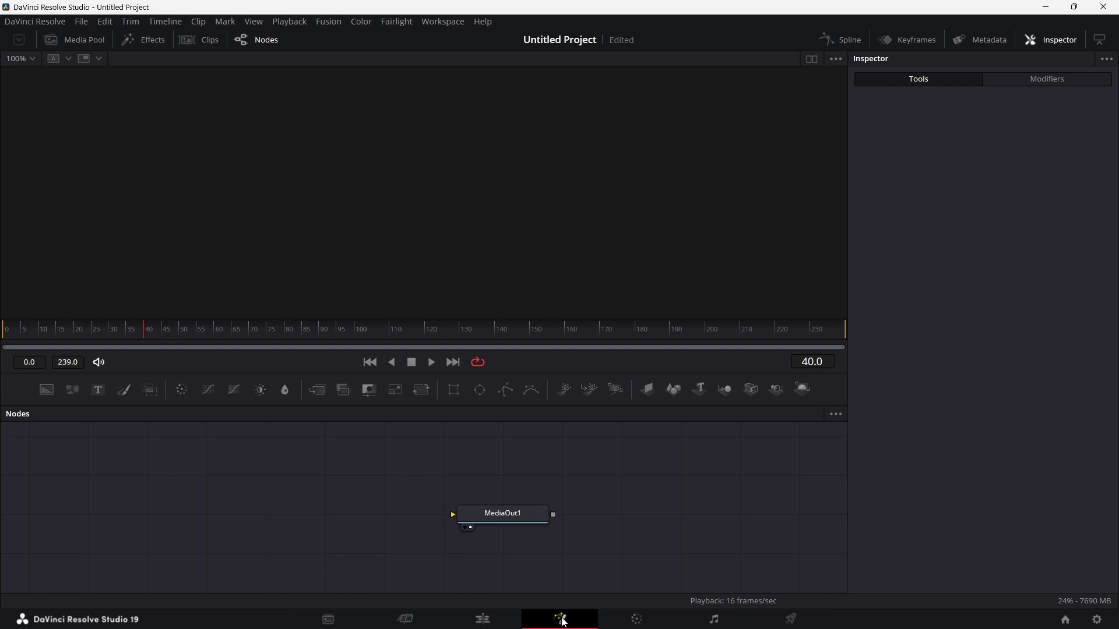
{"action": "left_click_drag", "start_coordinate": [506, 512], "coordinate": [758, 513]}
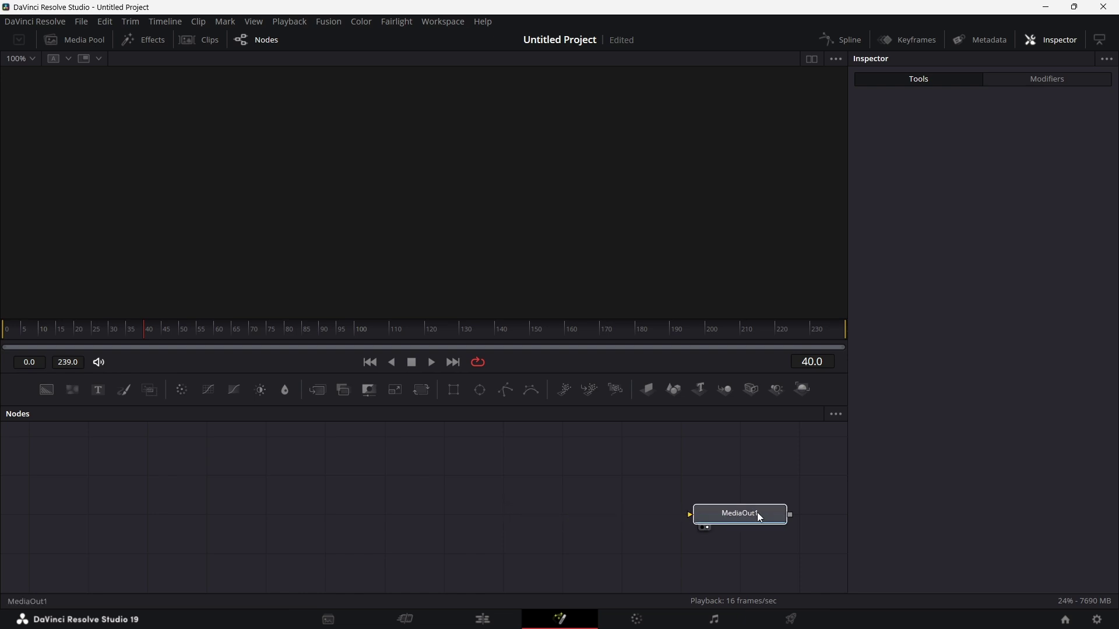
{"action": "left_click", "coordinate": [762, 514]}
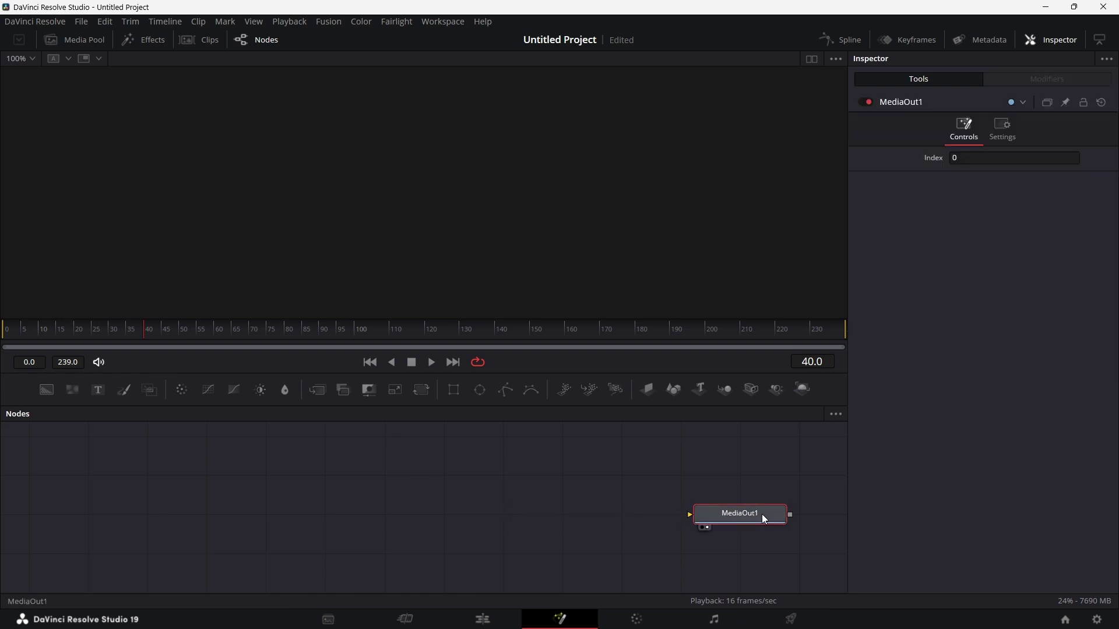
Add an sRectangle shape node at the start of the empty node graph
{"action": "left_click", "coordinate": [78, 507]}
{"action": "key", "text": "shift+space"}
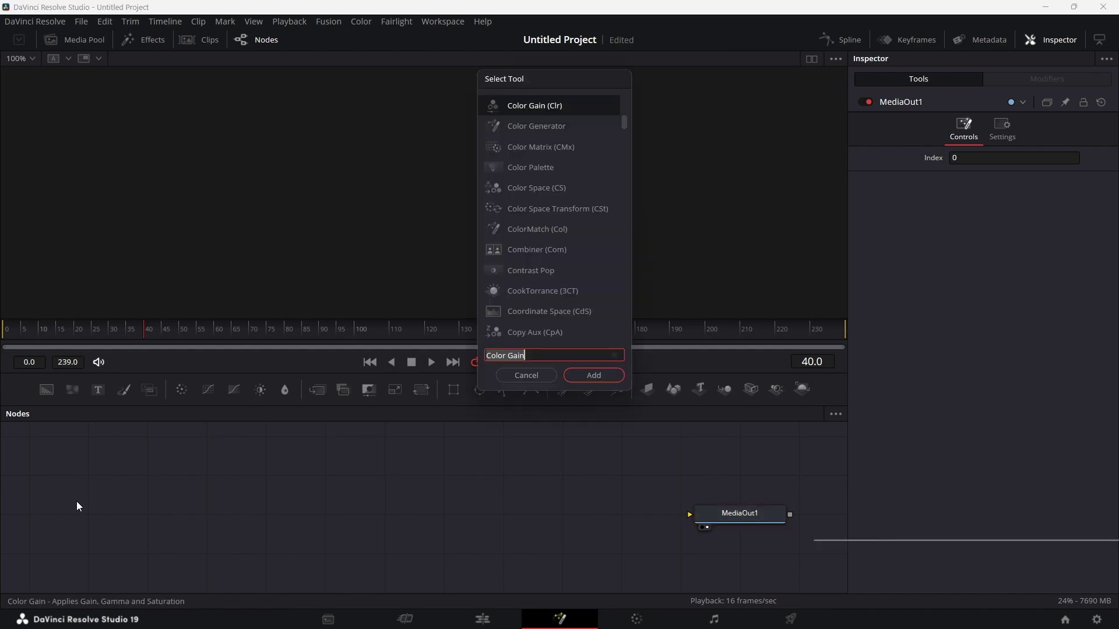
{"action": "type", "text": "SRECT"}
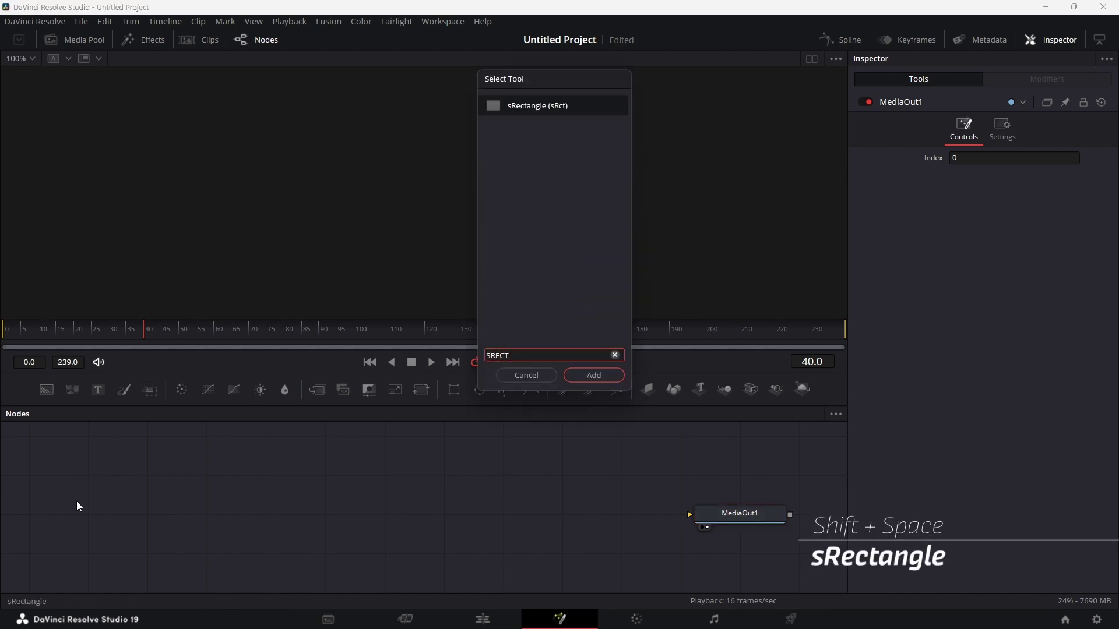
{"action": "left_click", "coordinate": [574, 379]}
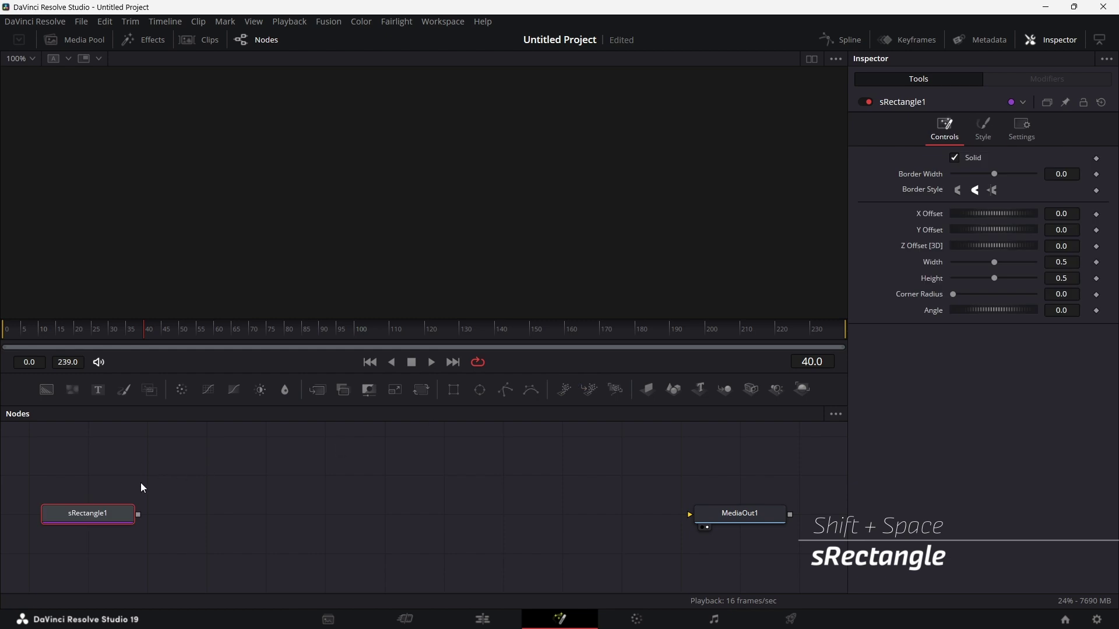
Show sRectangle1 in two side-by-side viewers of roughly equal width
{"action": "left_click_drag", "start_coordinate": [148, 248], "coordinate": [151, 221]}
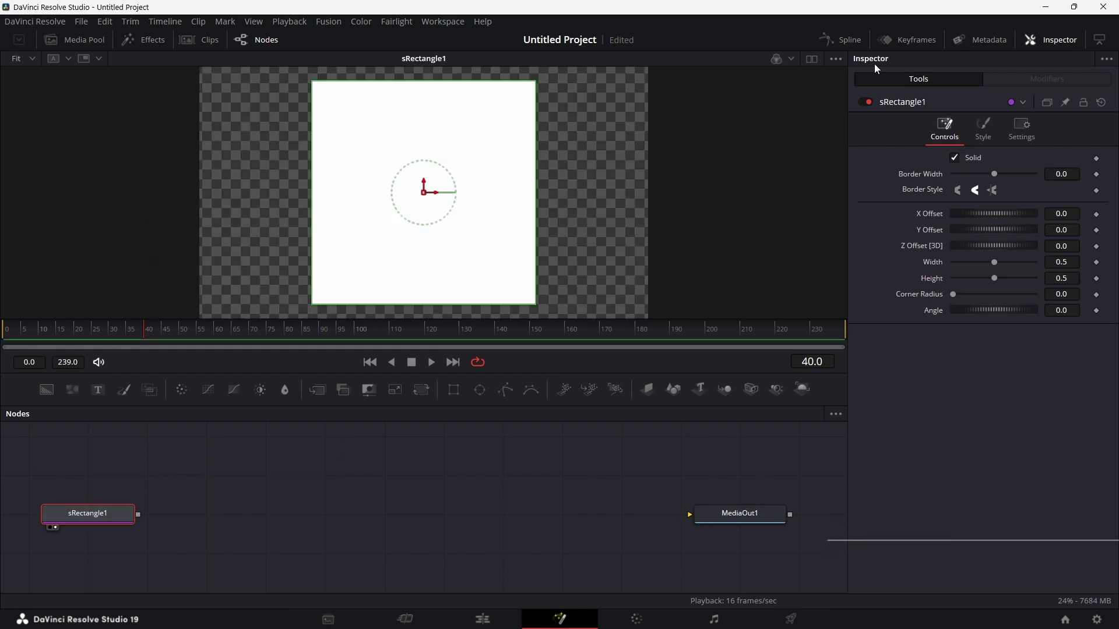
{"action": "left_click", "coordinate": [812, 60]}
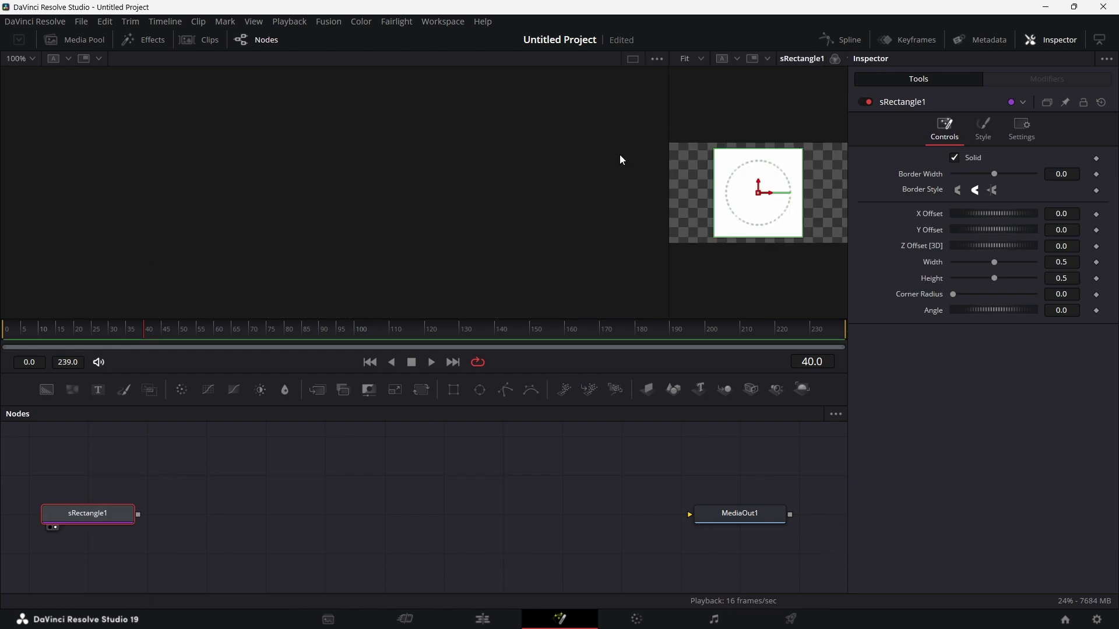
{"action": "left_click_drag", "start_coordinate": [669, 130], "coordinate": [393, 133]}
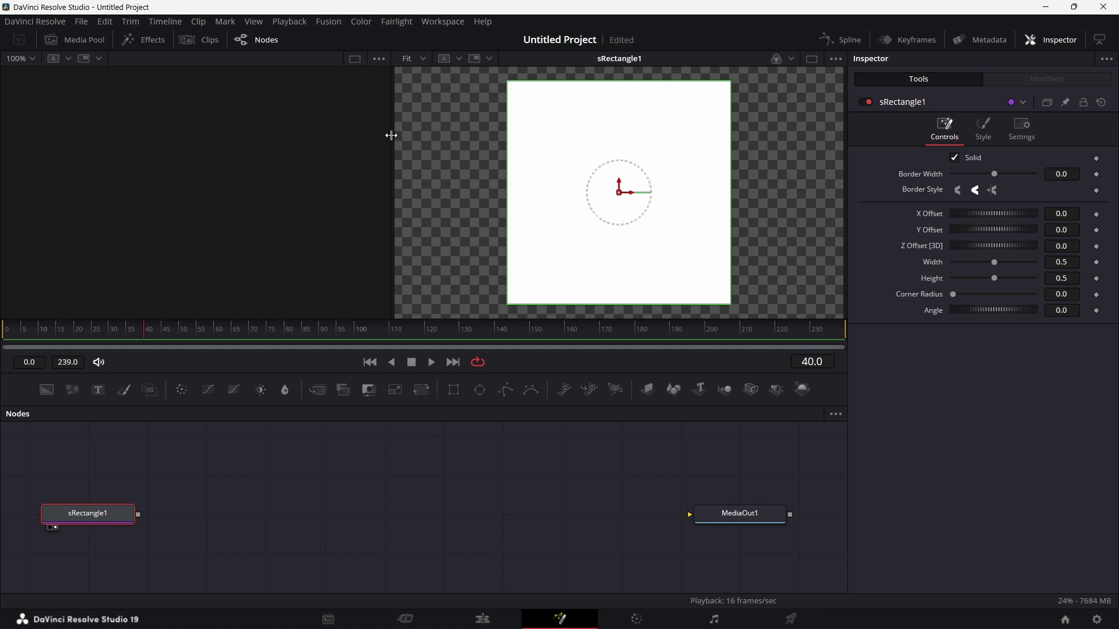
{"action": "left_click_drag", "start_coordinate": [102, 511], "coordinate": [195, 192]}
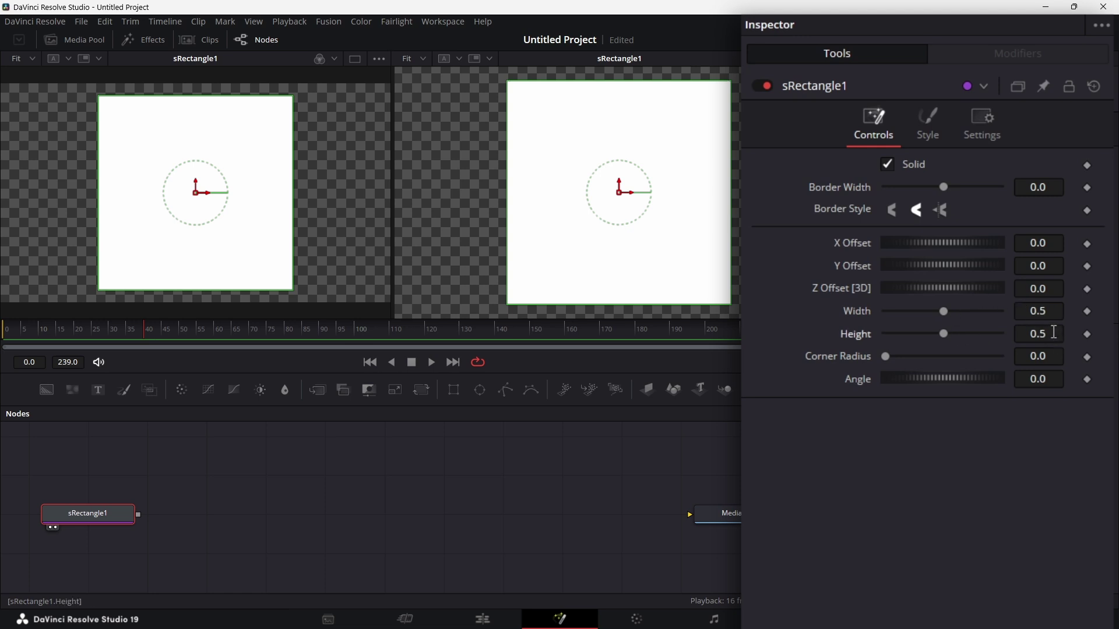
Set the Height of sRectangle1 to 0.06
{"action": "left_click", "coordinate": [1054, 333]}
{"action": "type", "text": "0.06"}
{"action": "key", "text": "Tab"}
Add an sTransform node connected after sRectangle1
{"action": "left_click", "coordinate": [89, 515]}
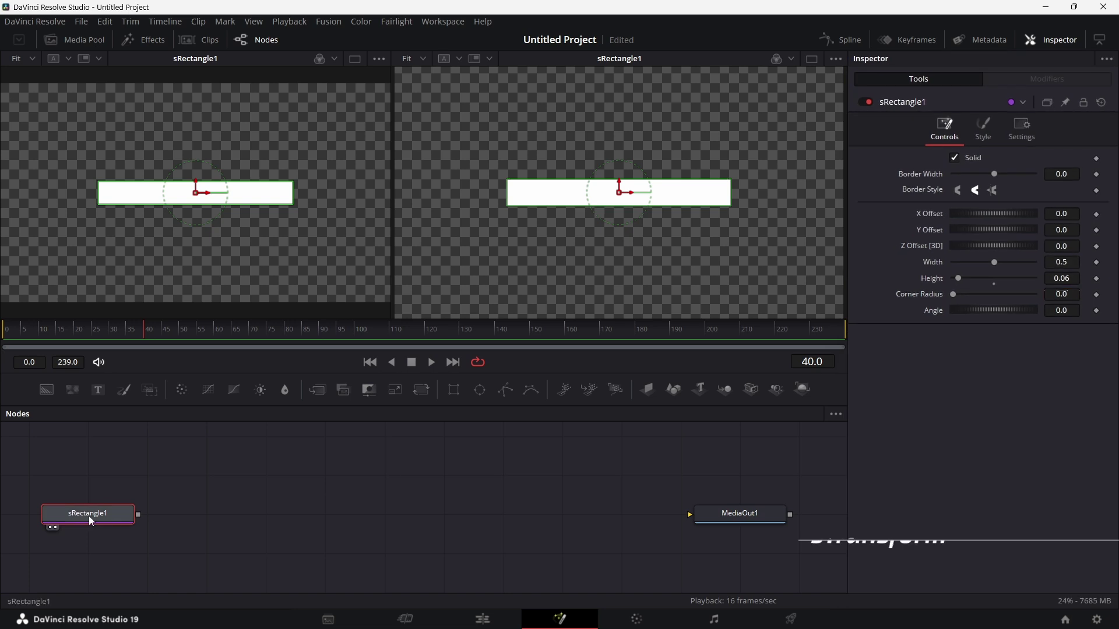
{"action": "key", "text": "shift+space"}
{"action": "type", "text": "str"}
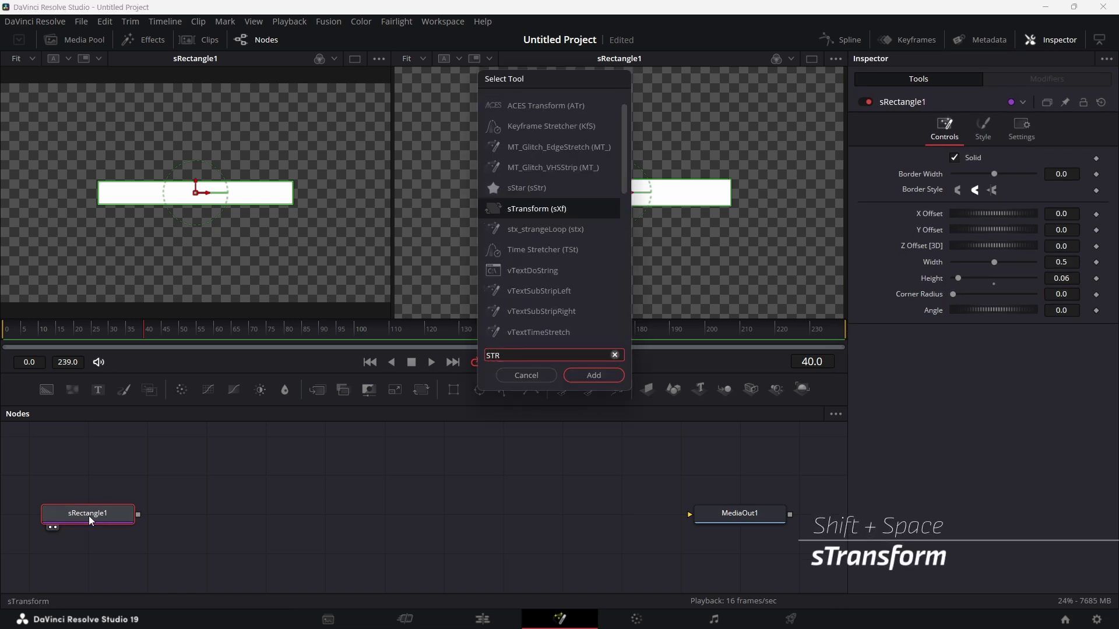
{"action": "key", "text": "Return"}
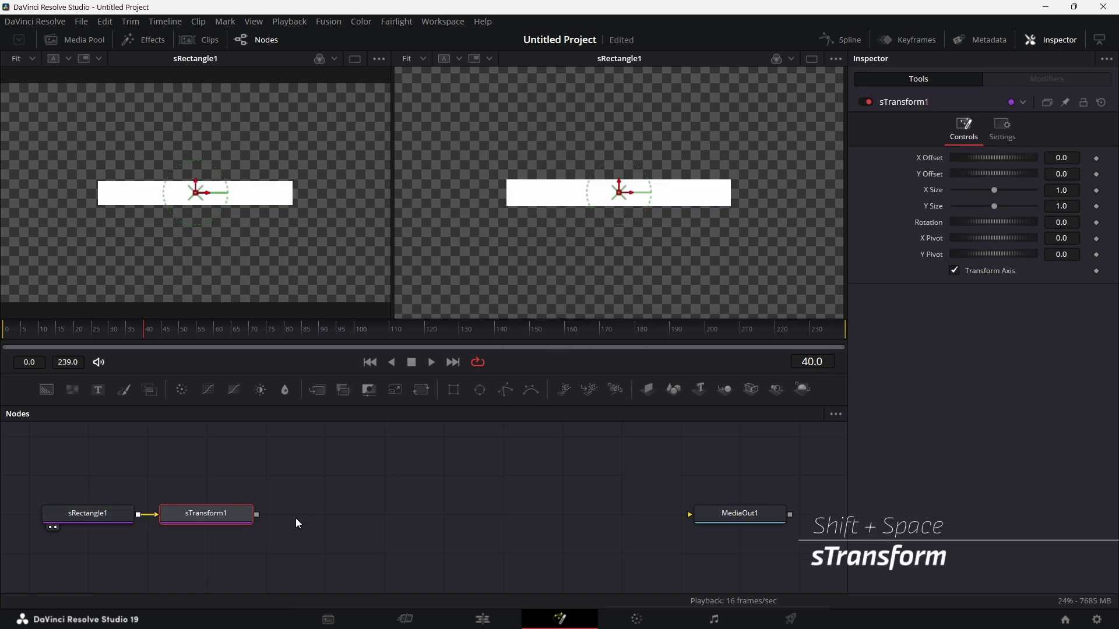
Add an Extrude3D node connected after sTransform1
{"action": "key", "text": "shift+space"}
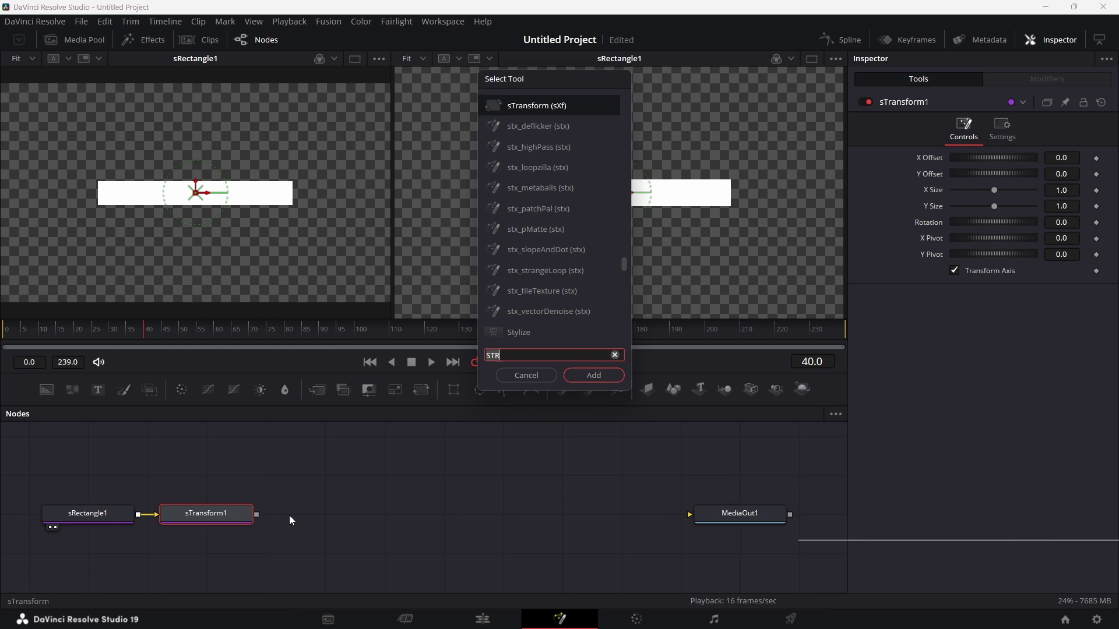
{"action": "type", "text": "EXTRU"}
{"action": "key", "text": "Return"}
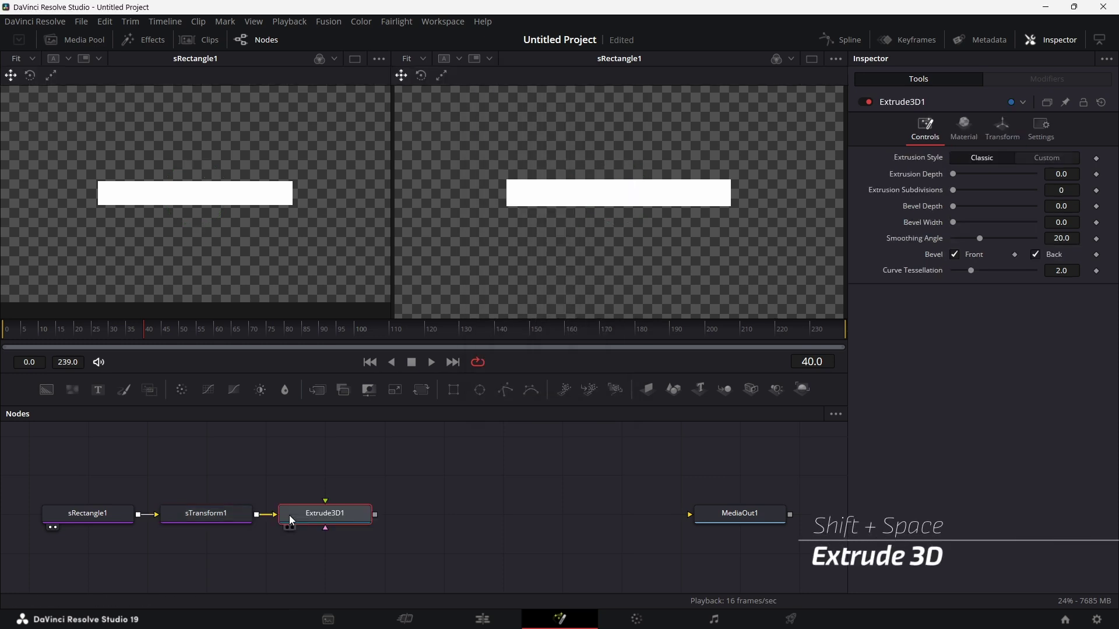
Set the Extrusion Depth of Extrude3D1 to 0.1 and show the node at an angle in the first viewer
{"action": "scroll", "coordinate": [380, 536], "scroll_direction": "up", "scroll_amount": 1}
{"action": "left_click", "coordinate": [1077, 174]}
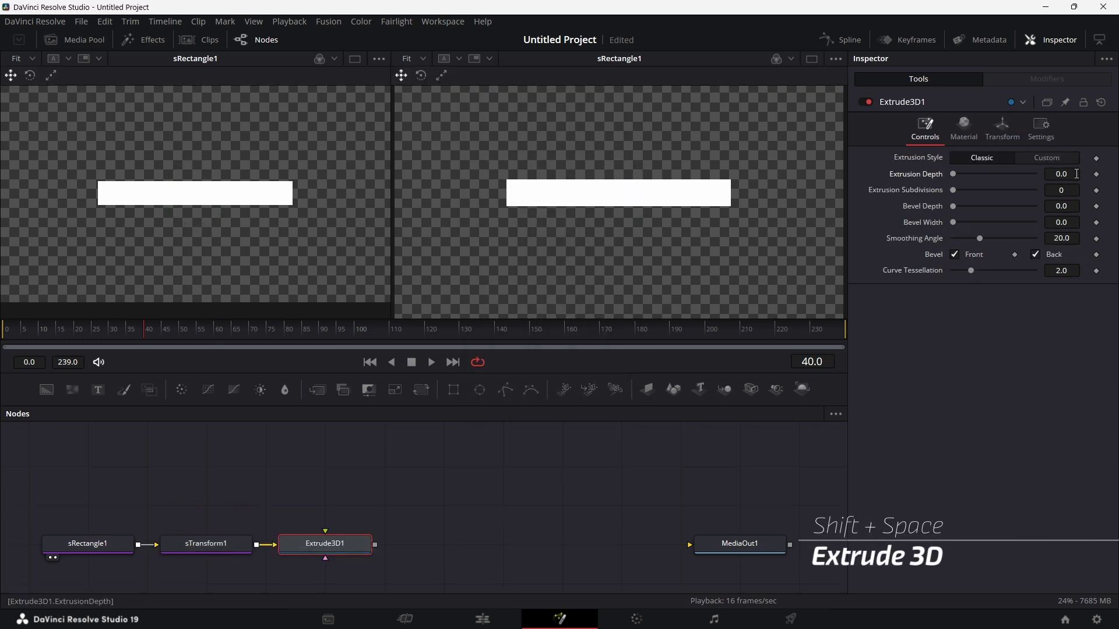
{"action": "key", "text": "BackSpace"}
{"action": "type", "text": "1"}
{"action": "key", "text": "Tab"}
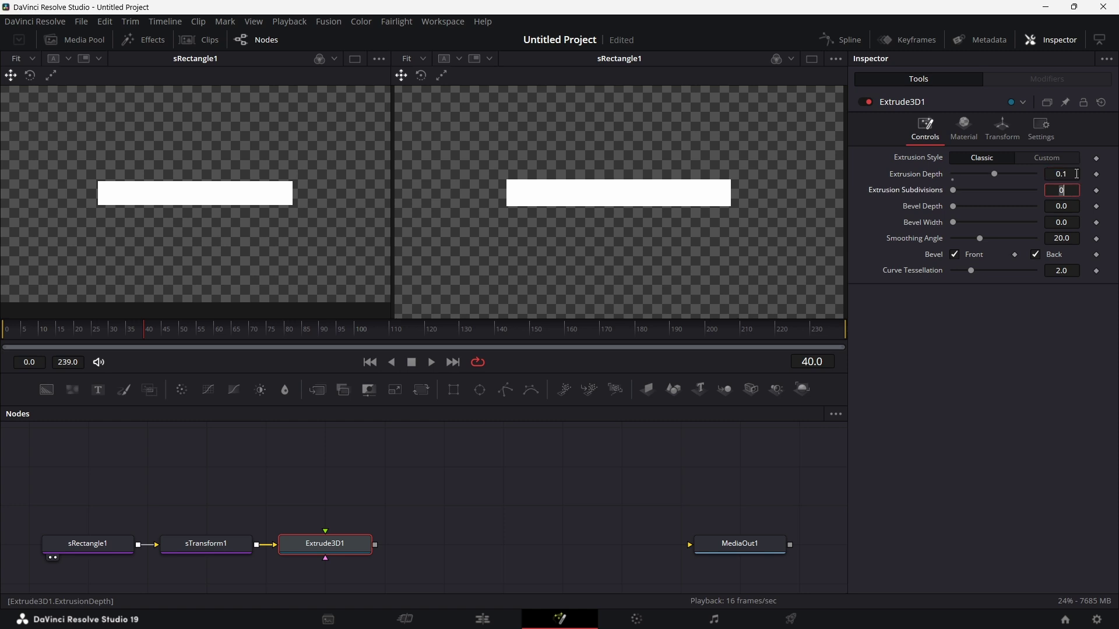
{"action": "left_click_drag", "start_coordinate": [335, 553], "coordinate": [275, 162]}
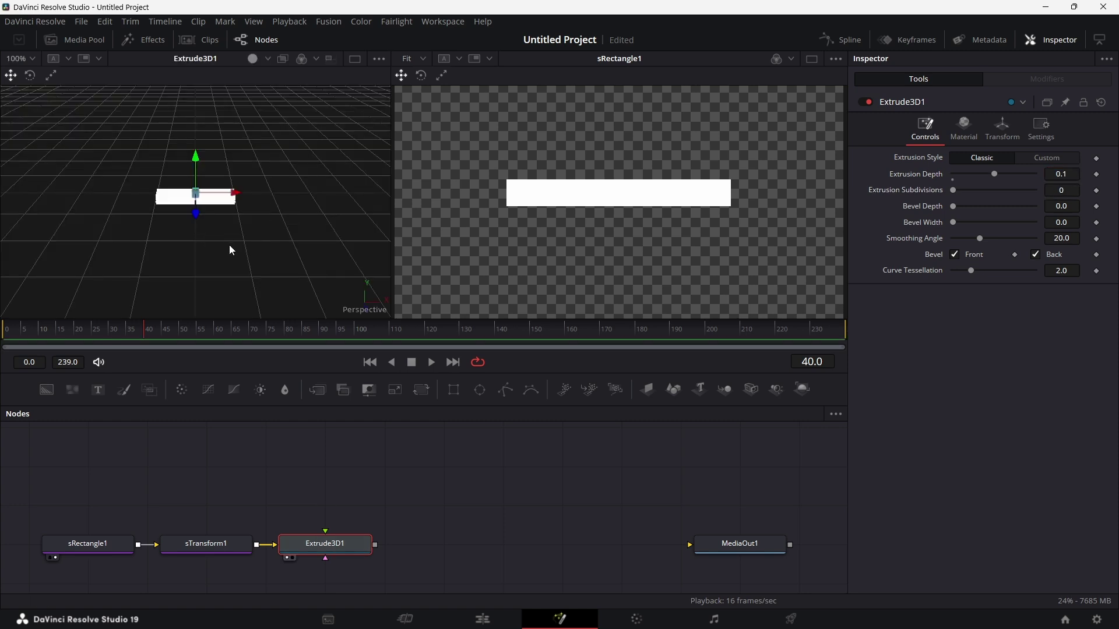
{"action": "left_click_drag", "start_coordinate": [229, 246], "coordinate": [230, 245]}
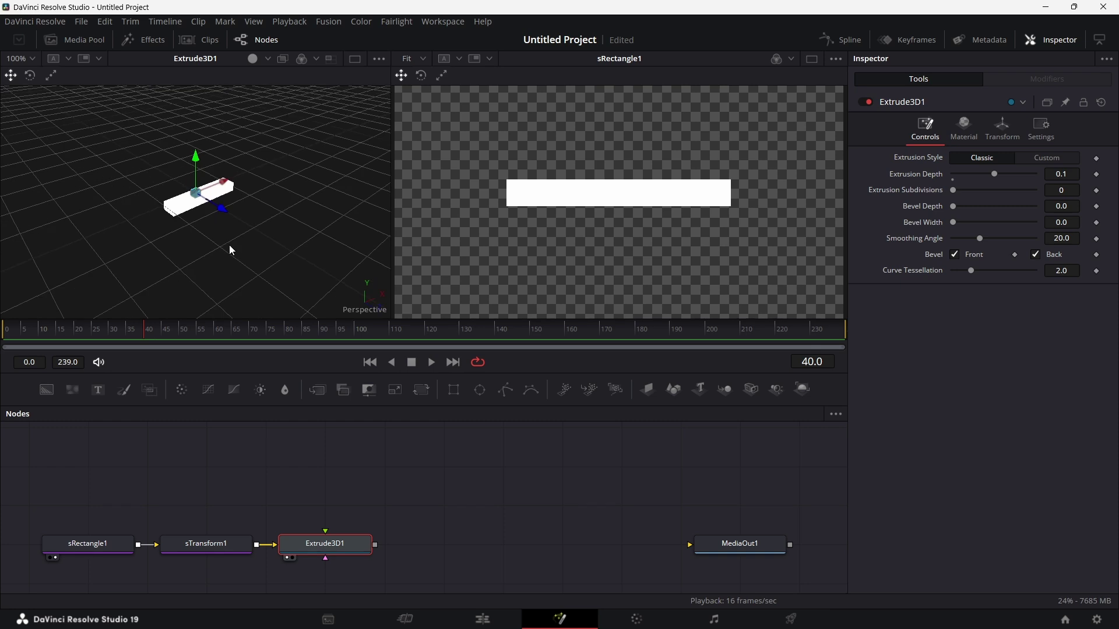
Set both the Bevel Depth and the Bevel Width of Extrude3D1 to 0.01
{"action": "left_click", "coordinate": [1069, 206]}
{"action": "type", "text": "1"}
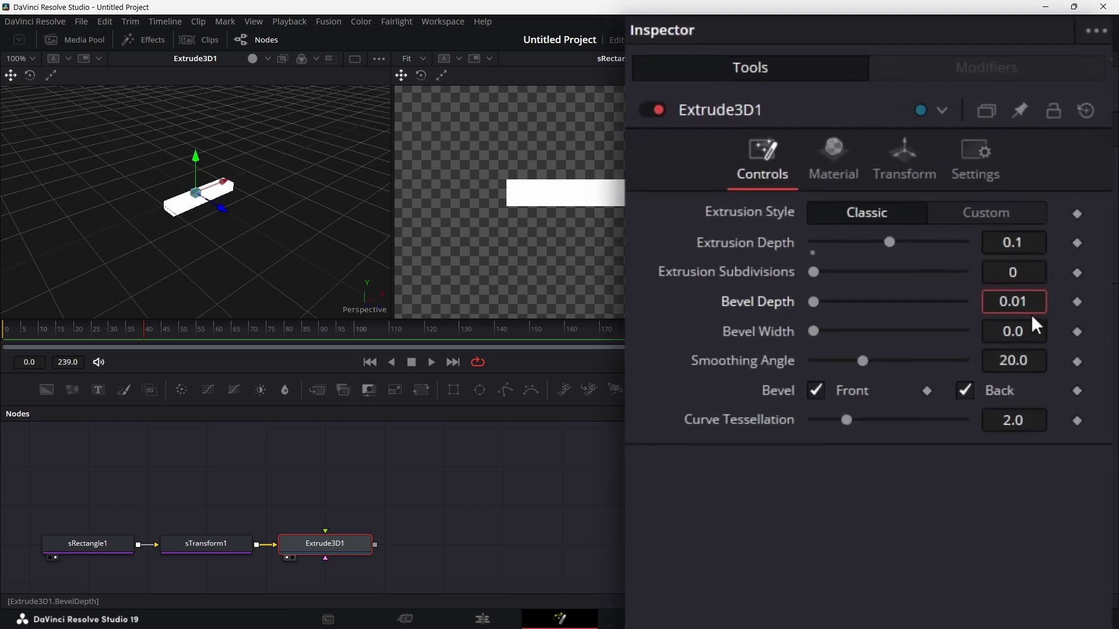
{"action": "left_click", "coordinate": [1074, 220]}
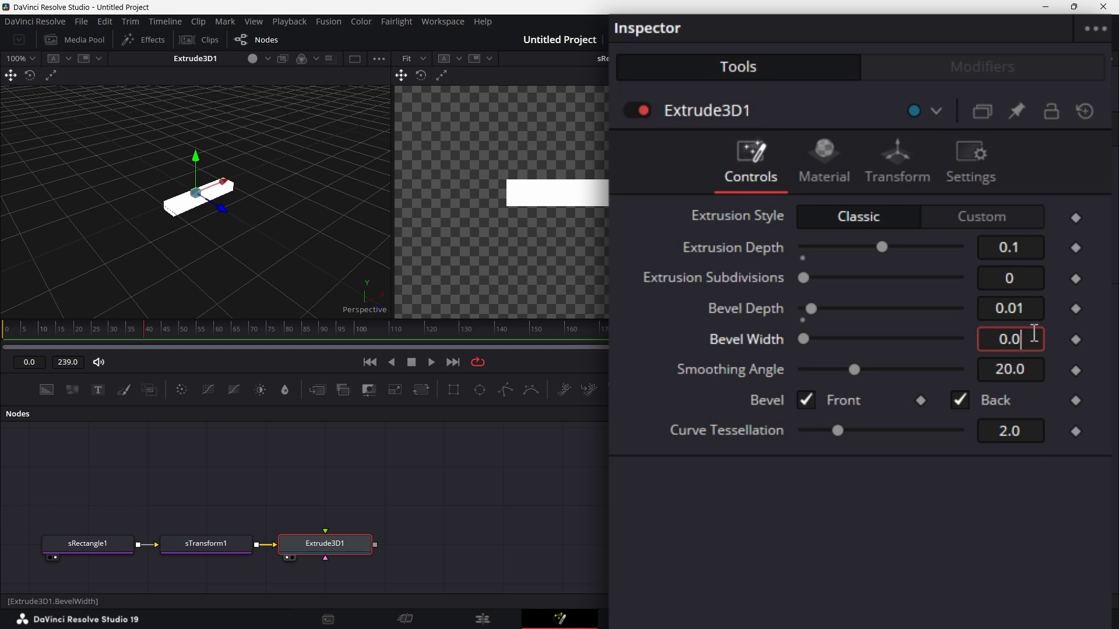
{"action": "type", "text": "1"}
{"action": "key", "text": "Return"}
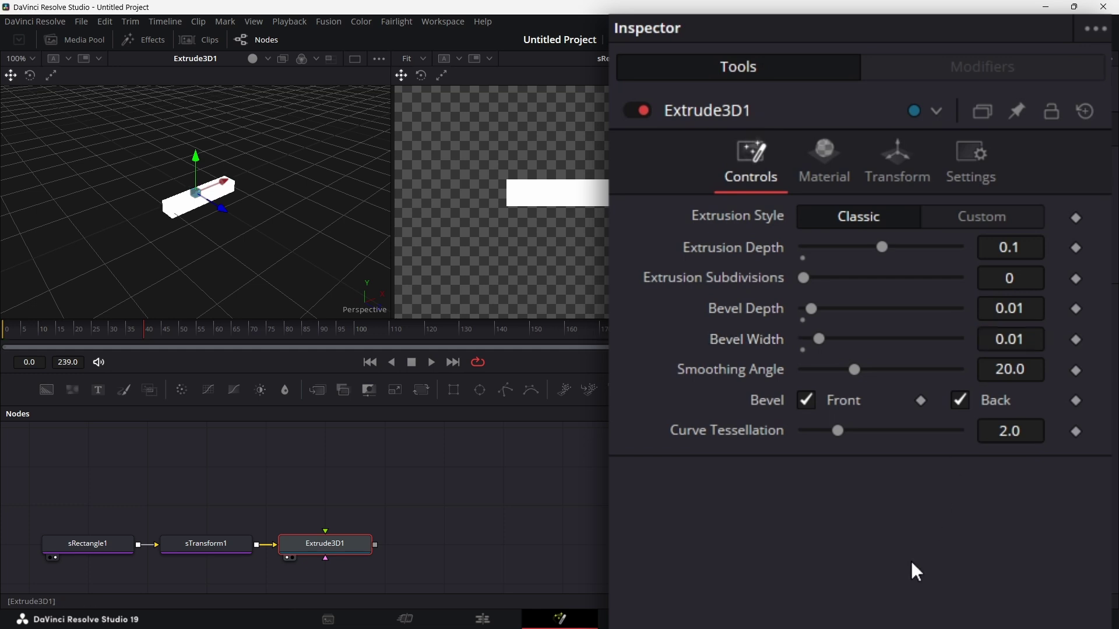
Switch Extrude3D1 to the Custom extrusion style and shape its profile into a trapezoid with two upper points and both ends at zero
{"action": "left_click", "coordinate": [981, 214]}
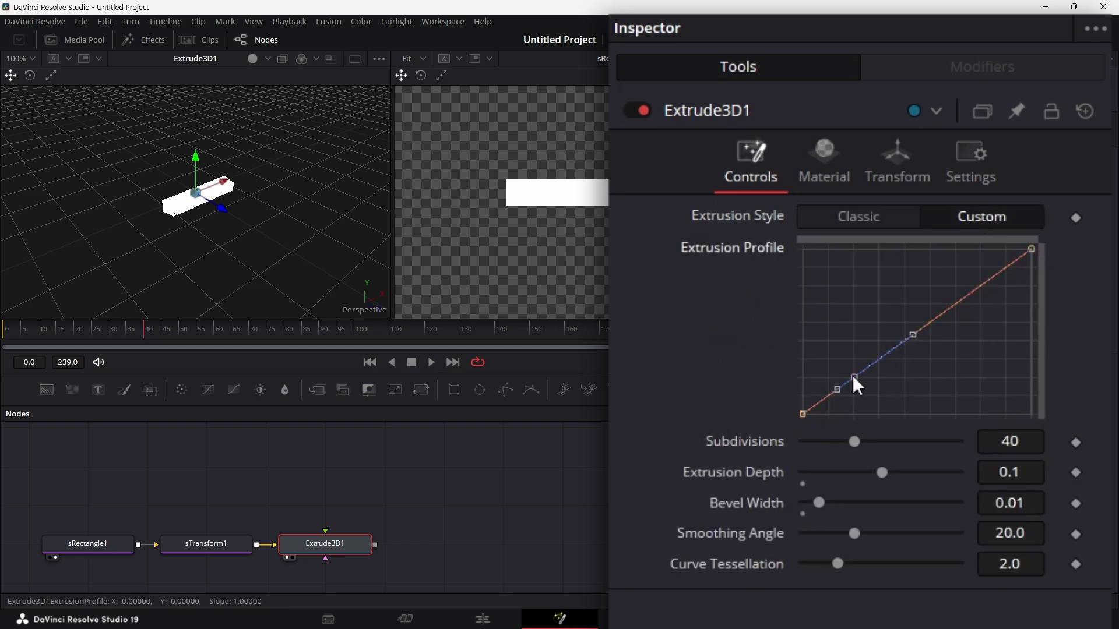
{"action": "left_click_drag", "start_coordinate": [853, 375], "coordinate": [849, 250]}
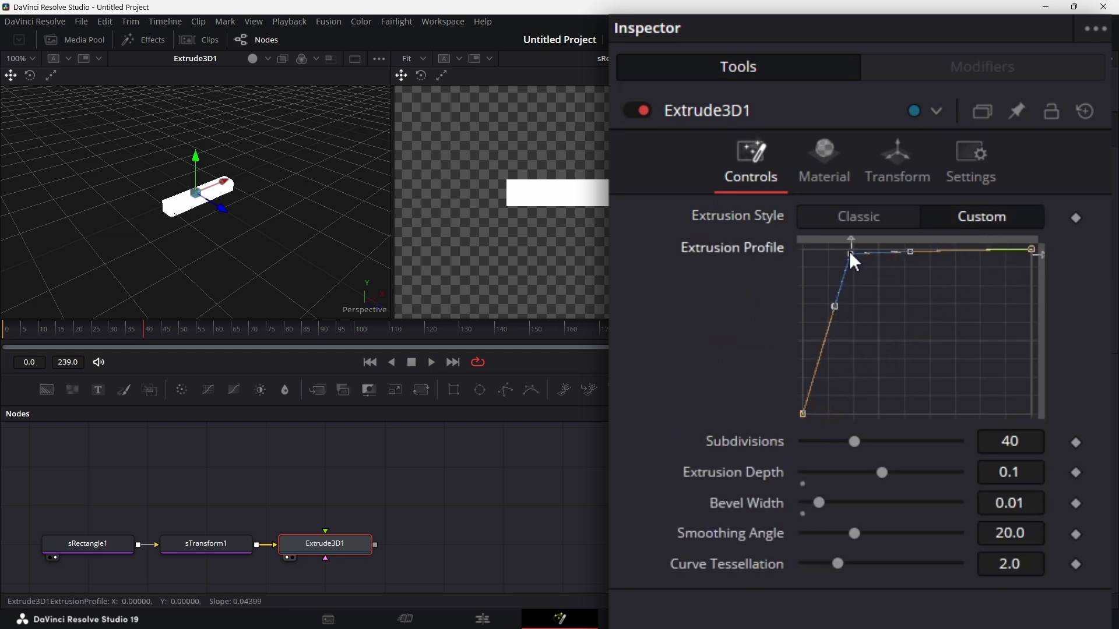
{"action": "left_click", "coordinate": [978, 250]}
{"action": "left_click_drag", "start_coordinate": [1027, 251], "coordinate": [1030, 417]}
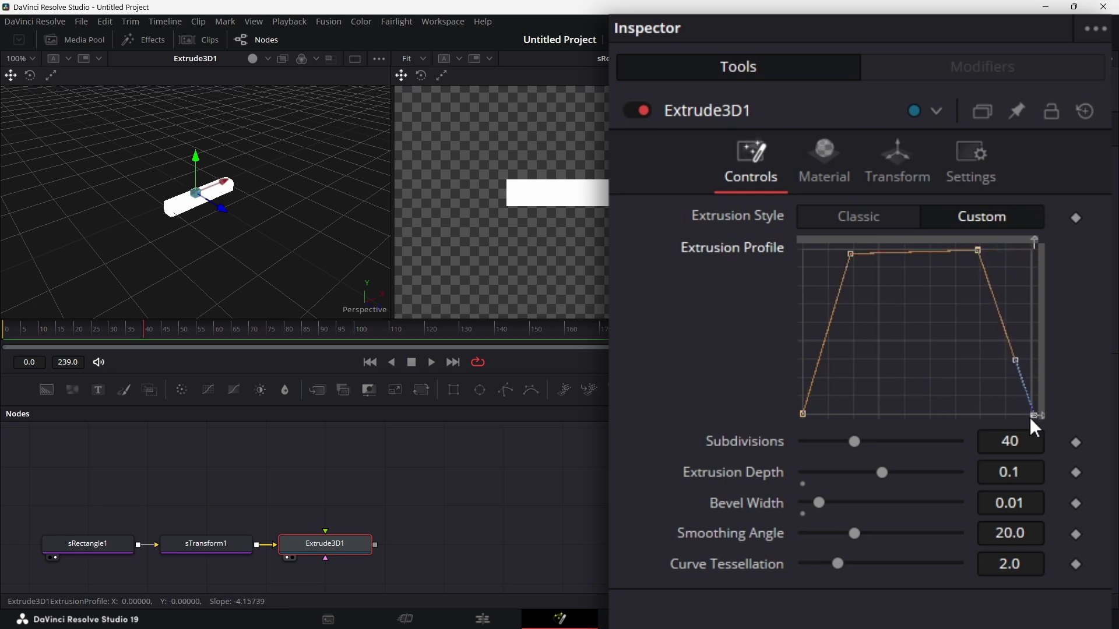
Smooth the two upper points of the extrusion profile and extend their outer handles horizontally to the graph's edges
{"action": "left_click", "coordinate": [851, 253]}
{"action": "left_click_drag", "start_coordinate": [851, 253], "coordinate": [997, 229]}
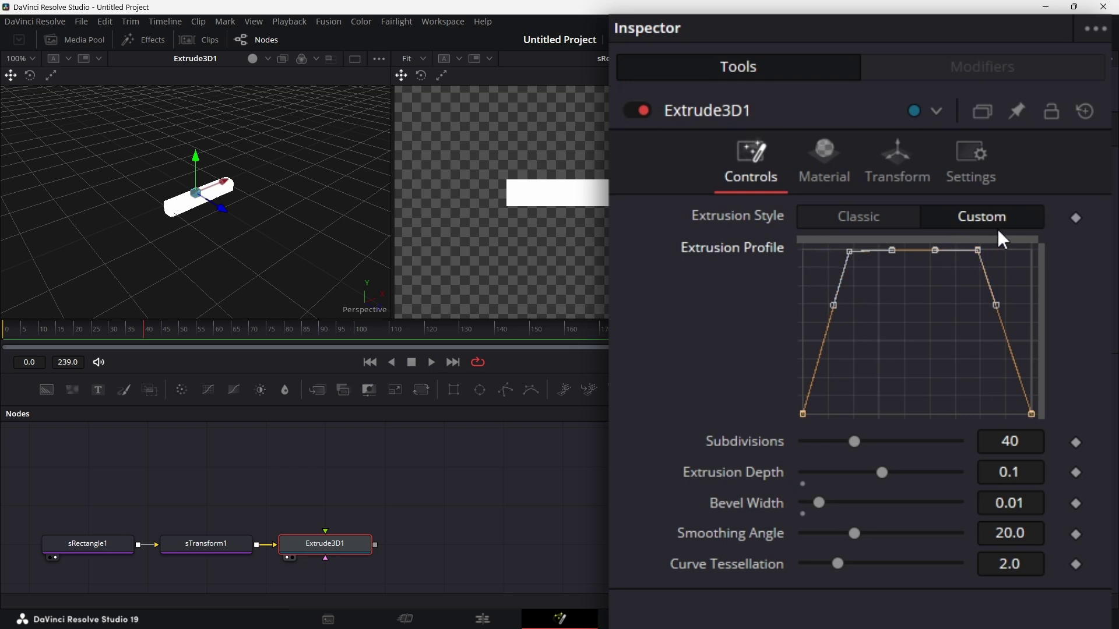
{"action": "key", "text": "shift+s"}
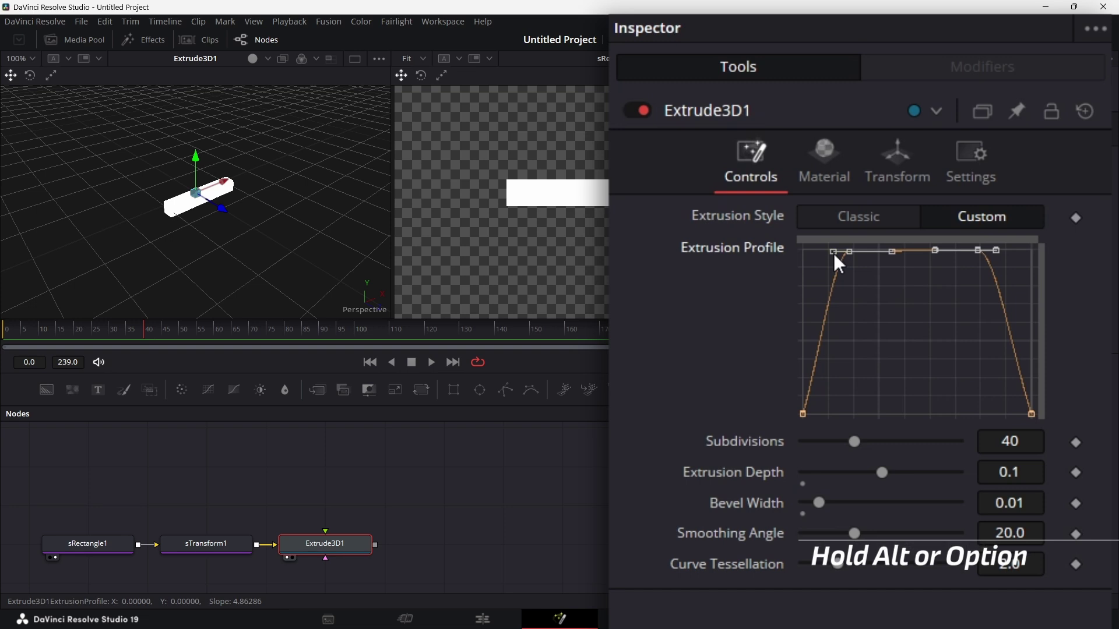
{"action": "left_click_drag", "start_coordinate": [833, 253], "coordinate": [802, 250]}
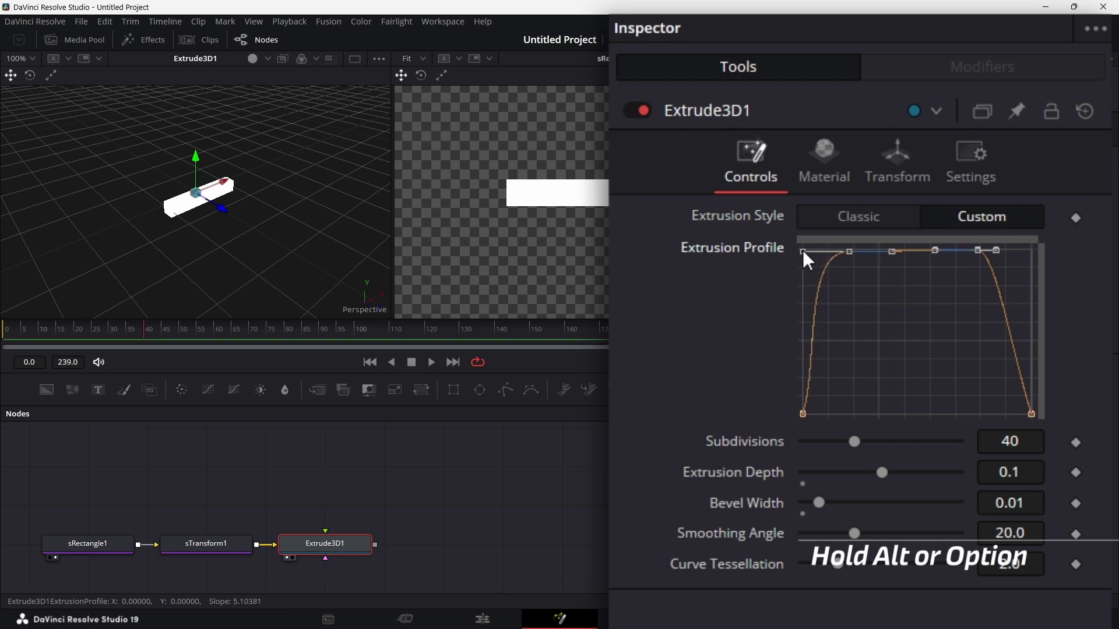
{"action": "left_click_drag", "start_coordinate": [996, 250], "coordinate": [1035, 249]}
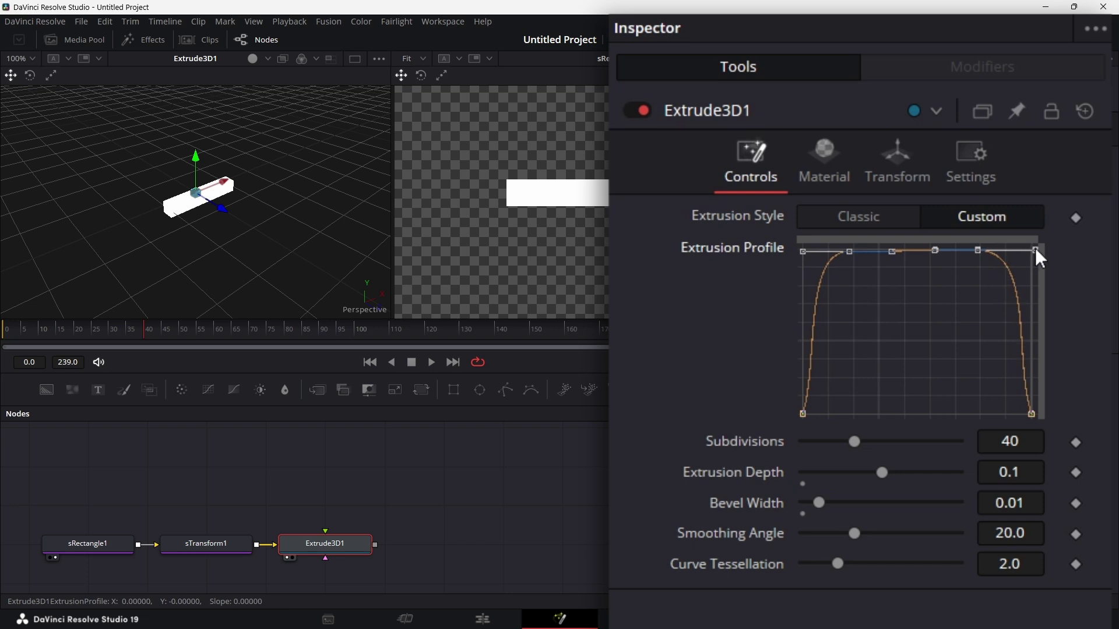
Straighten the handles of the profile's two lower end points vertically and enable lighting in the viewer showing Extrude3D1
{"action": "left_click", "coordinate": [803, 412]}
{"action": "left_click_drag", "start_coordinate": [817, 360], "coordinate": [802, 357]}
{"action": "left_click", "coordinate": [1030, 414]}
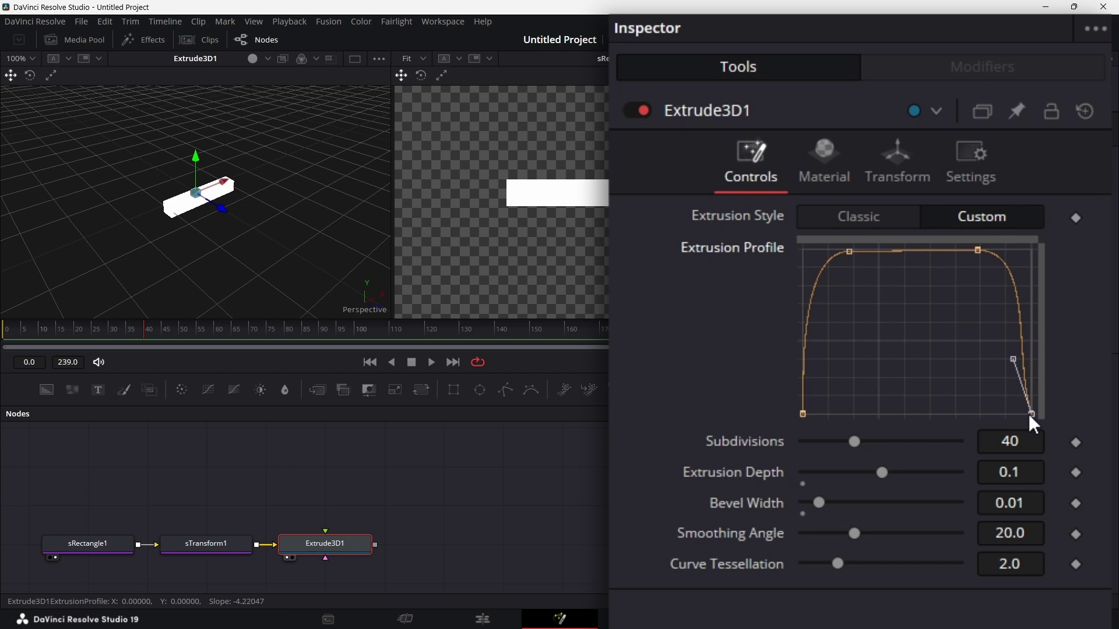
{"action": "left_click_drag", "start_coordinate": [1010, 358], "coordinate": [1026, 351]}
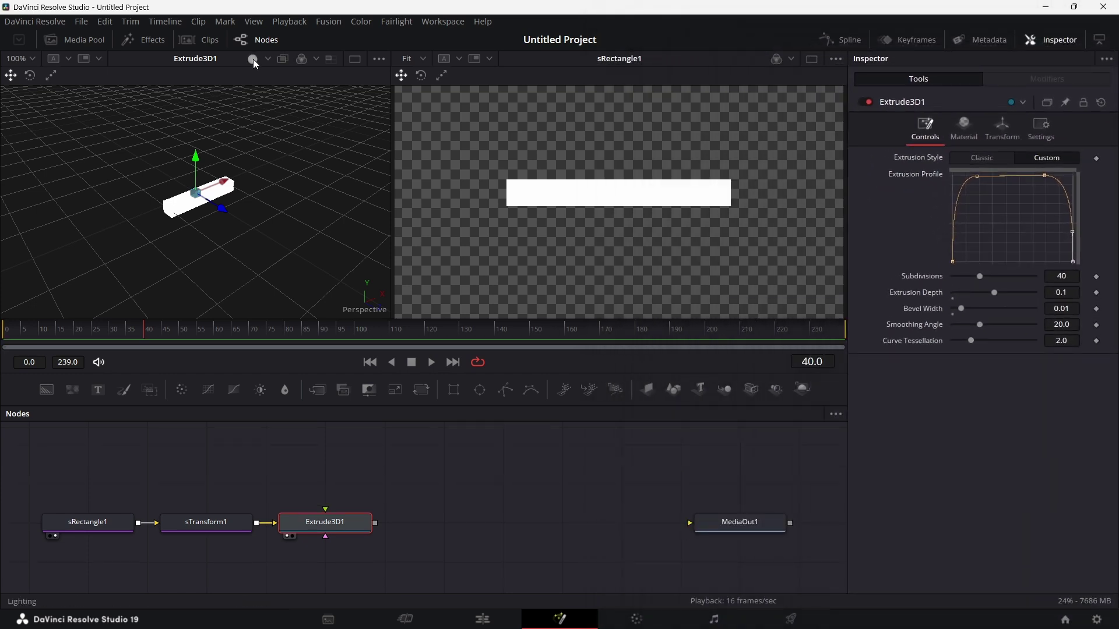
{"action": "left_click", "coordinate": [253, 58]}
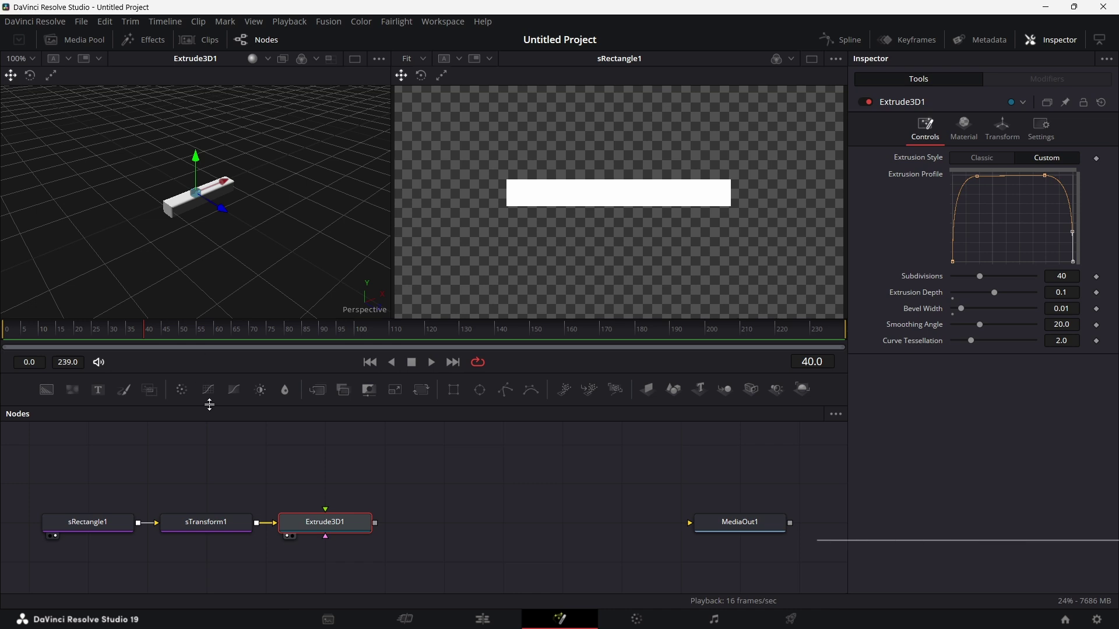
Add an unconnected Text3D node above the node chain and enter the text "Resolve"
{"action": "scroll", "coordinate": [408, 443], "scroll_direction": "up", "scroll_amount": 1}
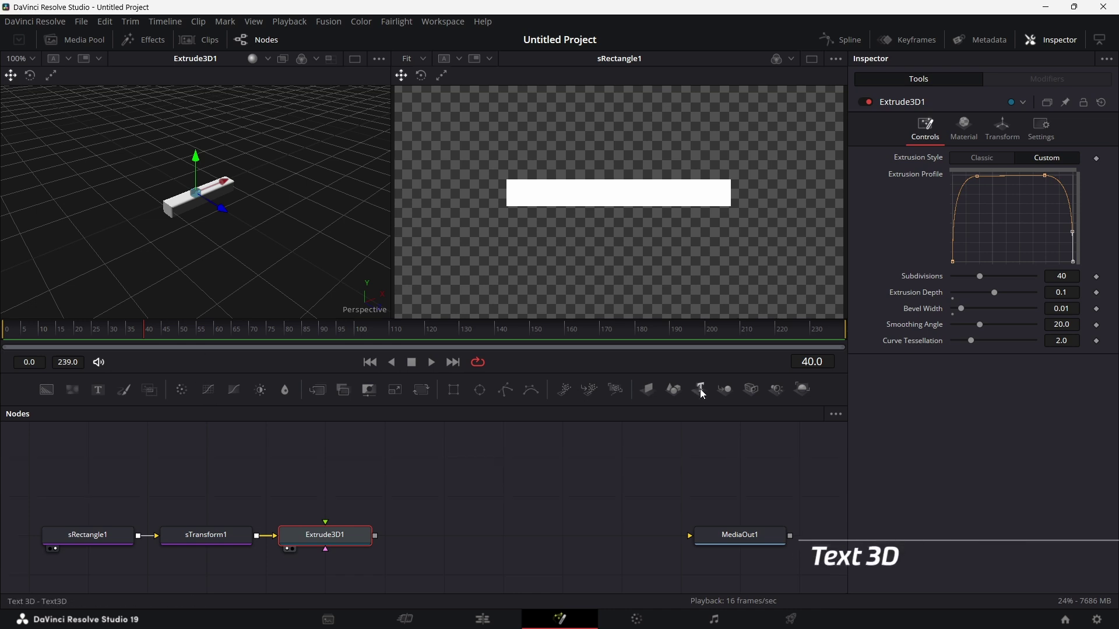
{"action": "left_click_drag", "start_coordinate": [700, 389], "coordinate": [436, 444]}
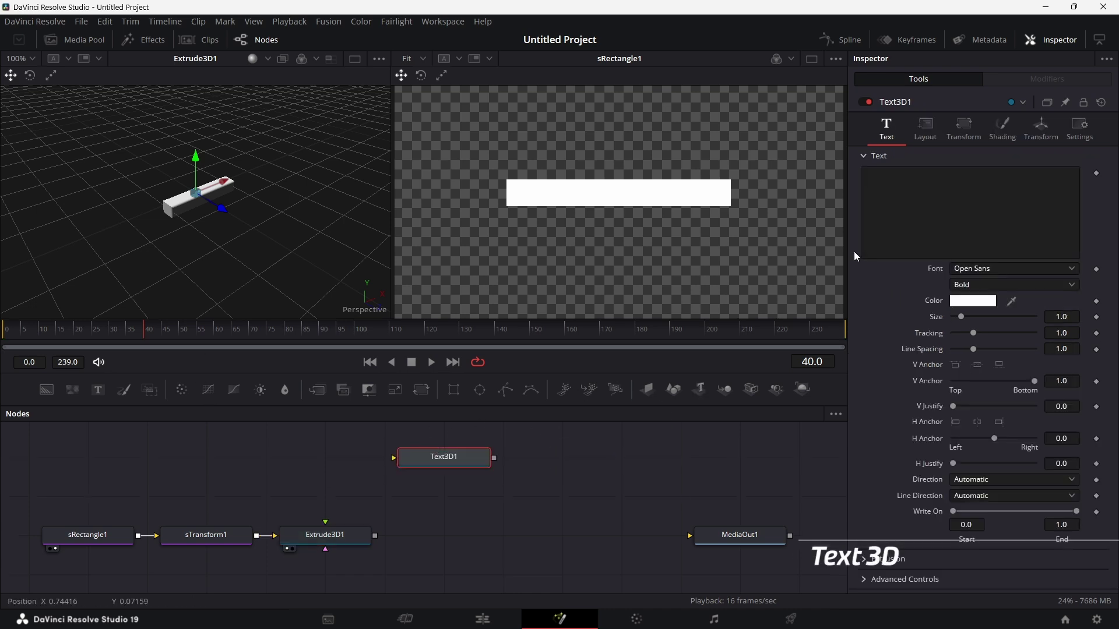
{"action": "left_click", "coordinate": [947, 203]}
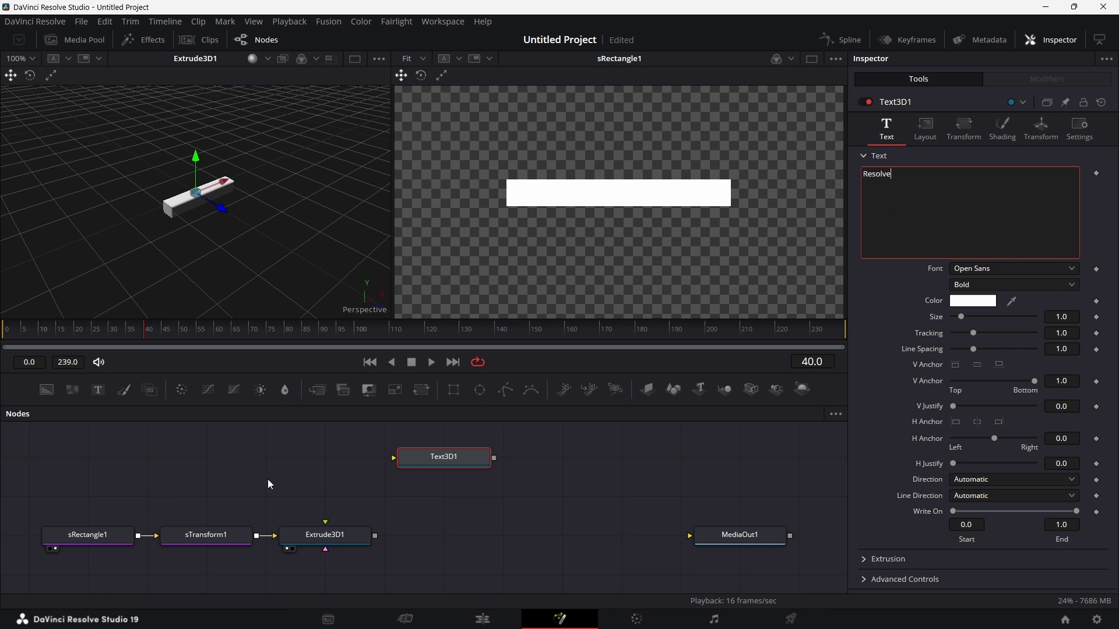
Change the style color of sRectangle1 to the basic hot pink swatch
{"action": "left_click", "coordinate": [104, 534]}
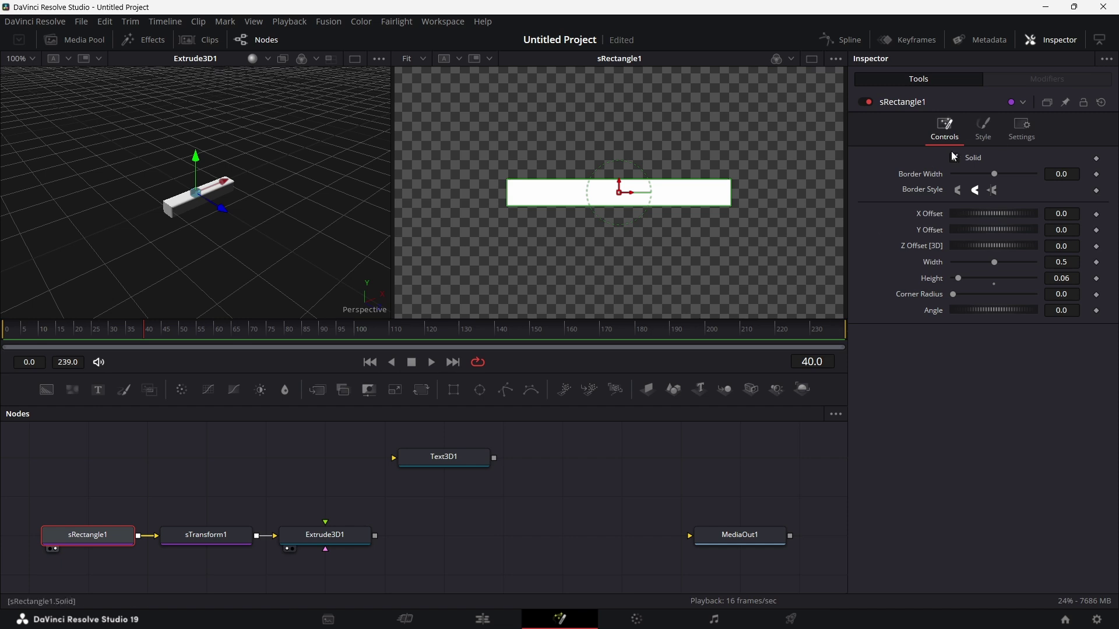
{"action": "left_click", "coordinate": [983, 139]}
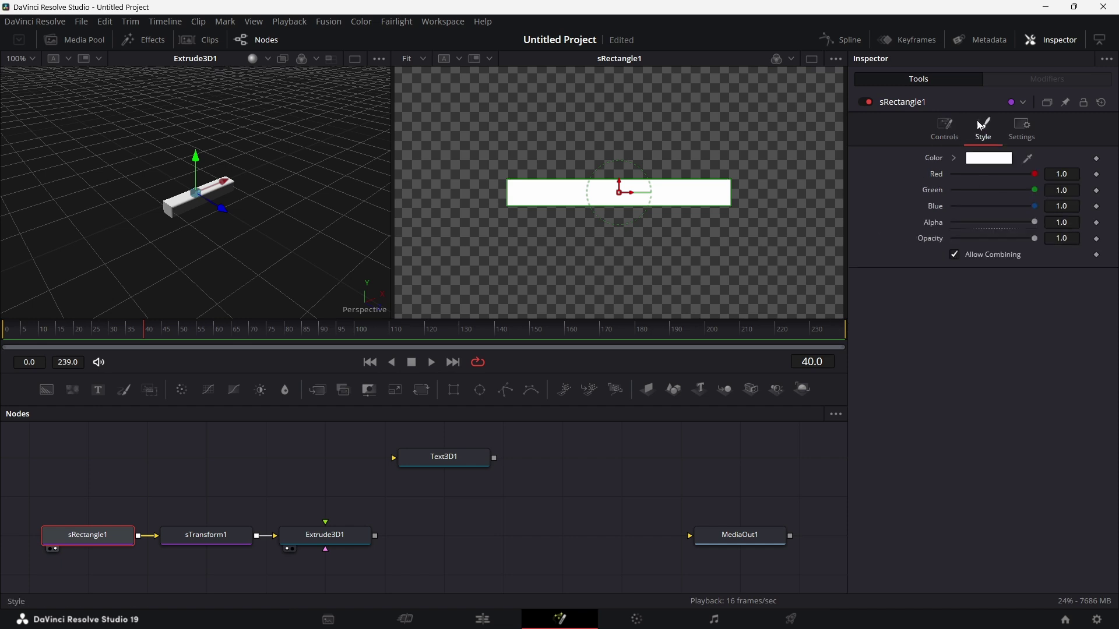
{"action": "left_click", "coordinate": [994, 158]}
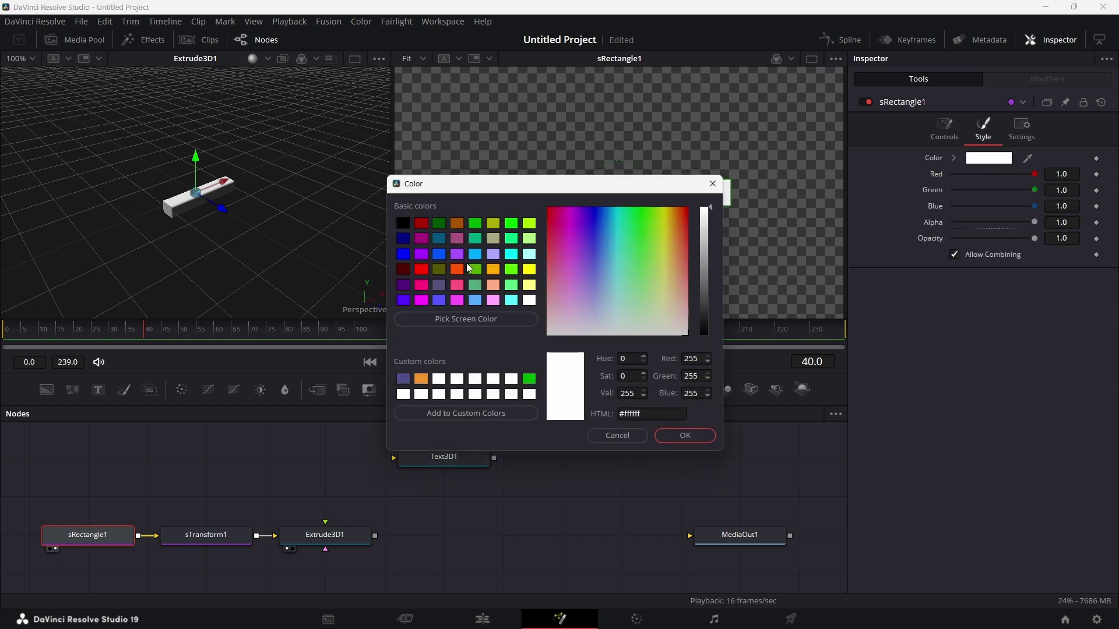
{"action": "left_click", "coordinate": [420, 286]}
{"action": "left_click", "coordinate": [699, 439]}
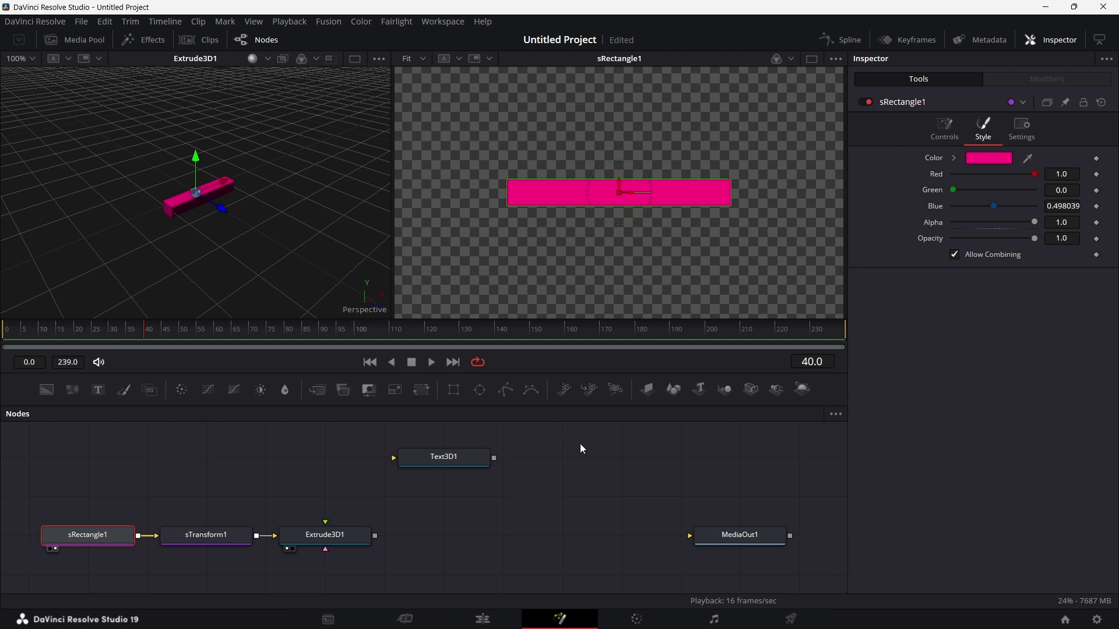
Reduce the Extrusion Depth of Extrude3D1 to make the pink bar thinner
{"action": "left_click", "coordinate": [310, 537]}
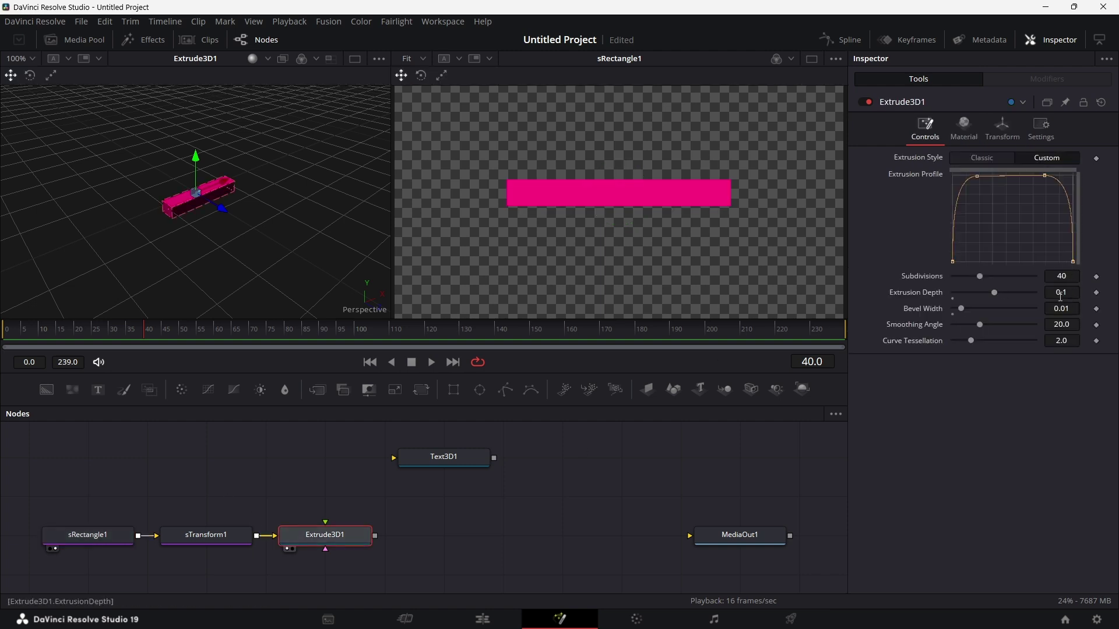
{"action": "left_click_drag", "start_coordinate": [1065, 293], "coordinate": [1033, 293]}
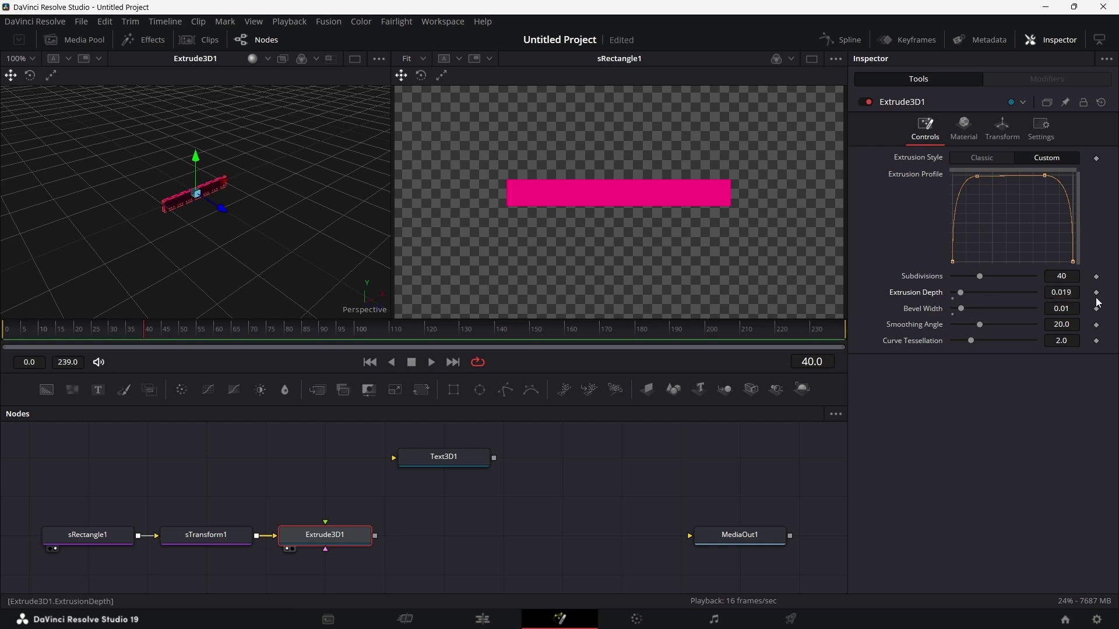
{"action": "left_click", "coordinate": [1078, 294]}
{"action": "type", "text": "5"}
{"action": "key", "text": "Tab"}
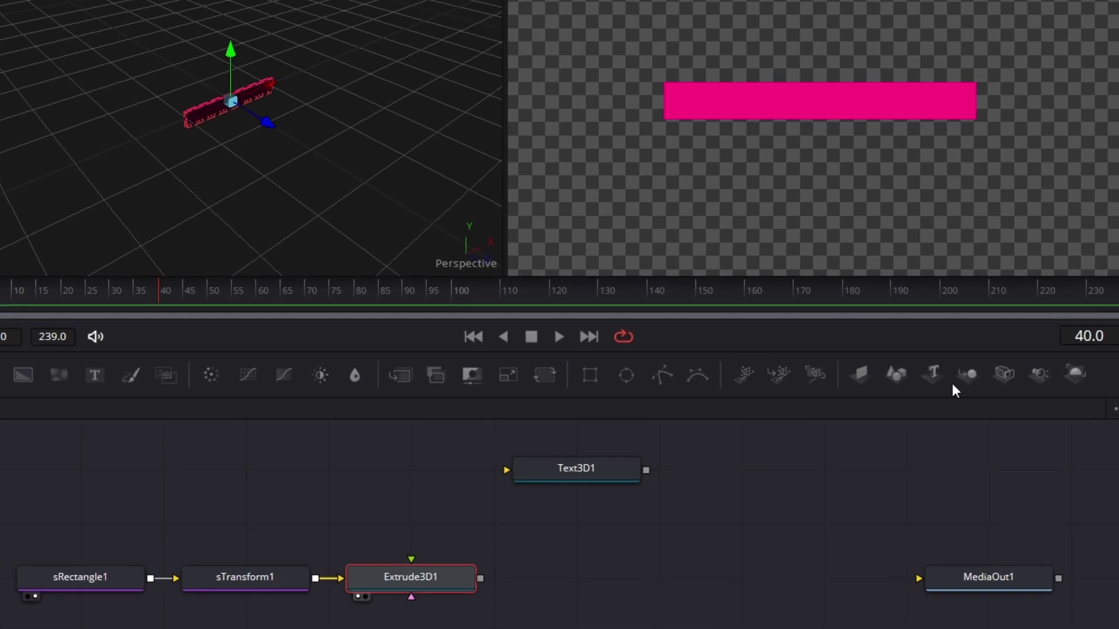
Add a Merge3D node, connect Text3D1 and Extrude3D1 to it, and show Merge3D1 in the second viewer
{"action": "left_click_drag", "start_coordinate": [968, 375], "coordinate": [577, 580]}
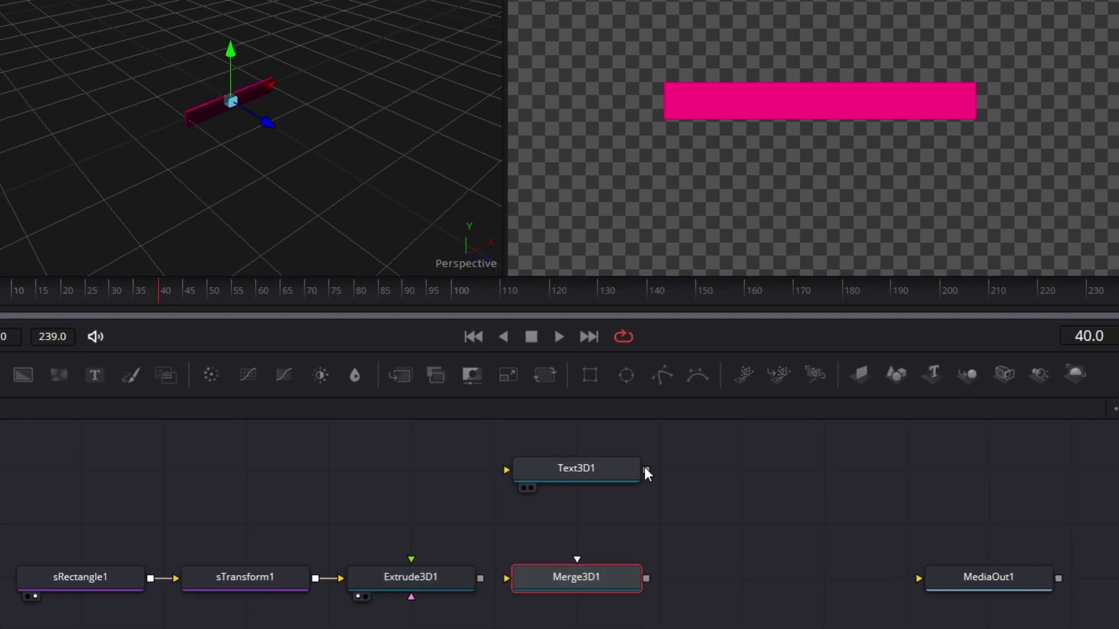
{"action": "left_click_drag", "start_coordinate": [646, 470], "coordinate": [592, 579]}
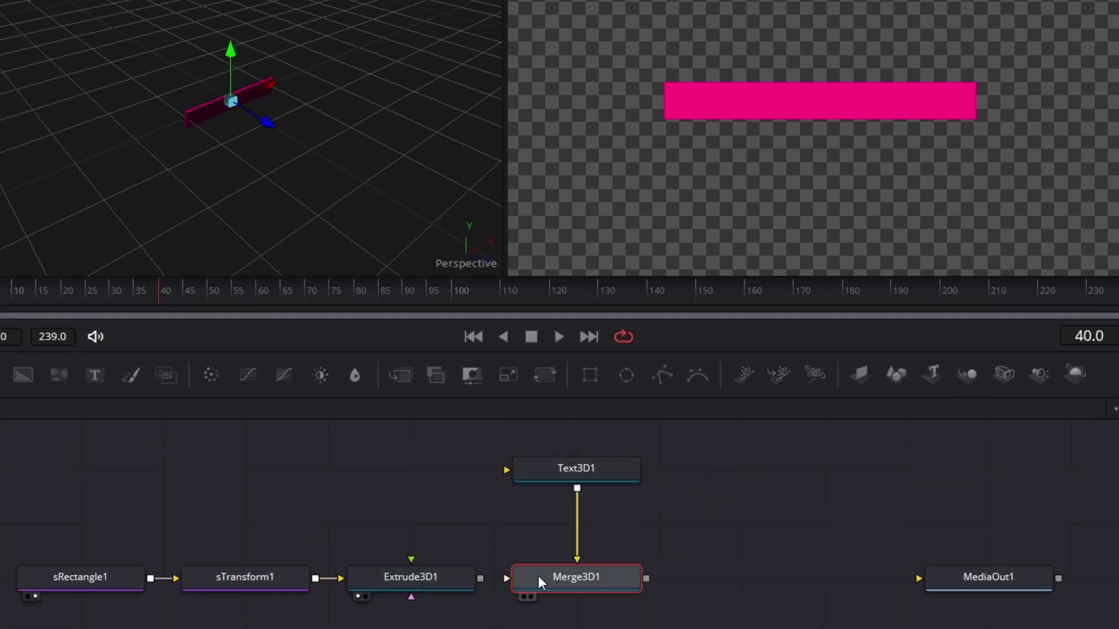
{"action": "left_click_drag", "start_coordinate": [481, 579], "coordinate": [746, 142]}
{"action": "scroll", "coordinate": [867, 80], "scroll_direction": "up", "scroll_amount": 3}
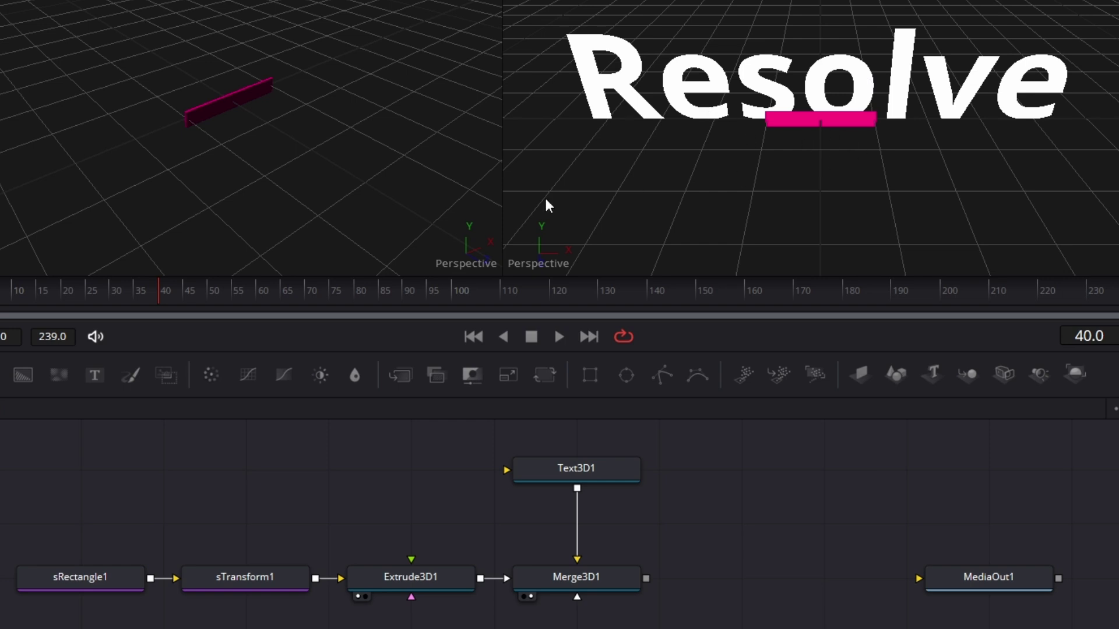
Set the text size of Text3D1 to 0.15
{"action": "left_click", "coordinate": [602, 477]}
{"action": "left_click", "coordinate": [551, 462]}
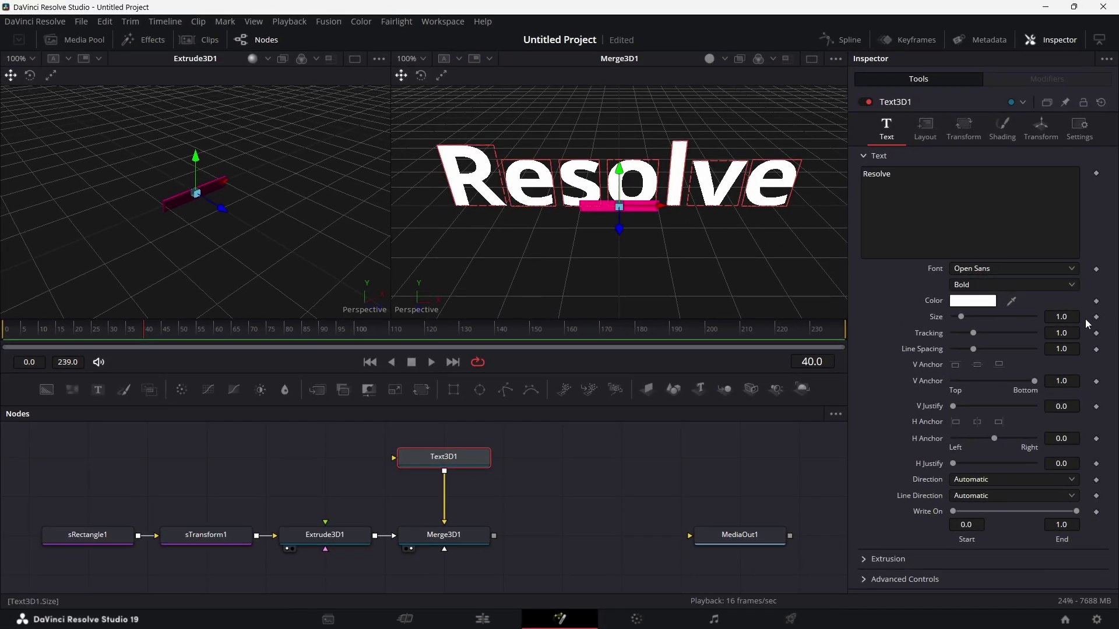
{"action": "left_click", "coordinate": [1069, 315]}
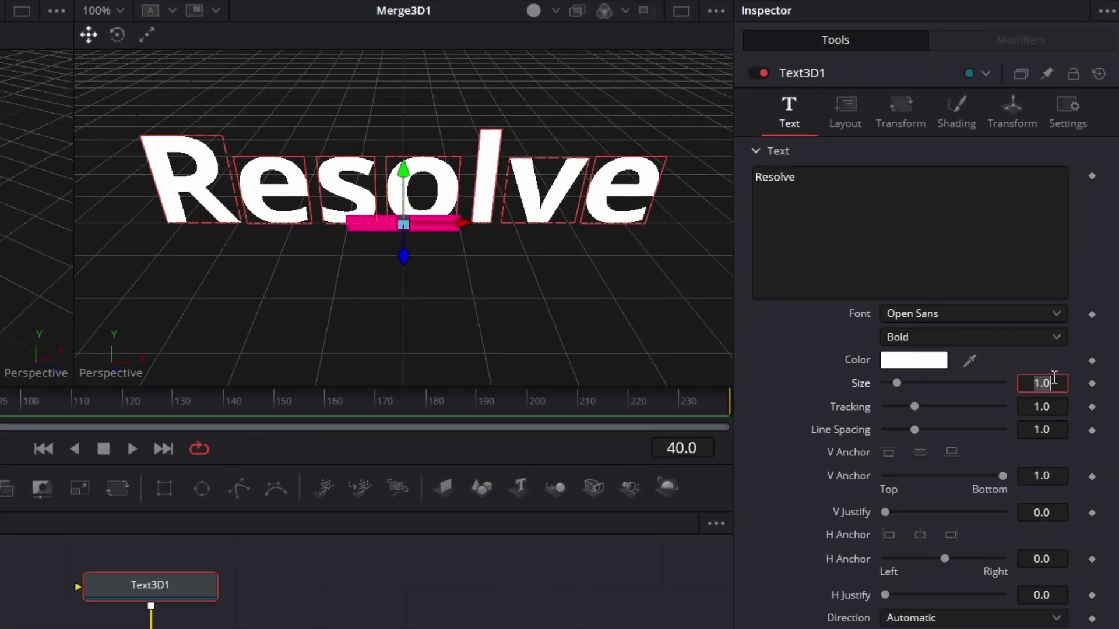
{"action": "type", "text": "0.15"}
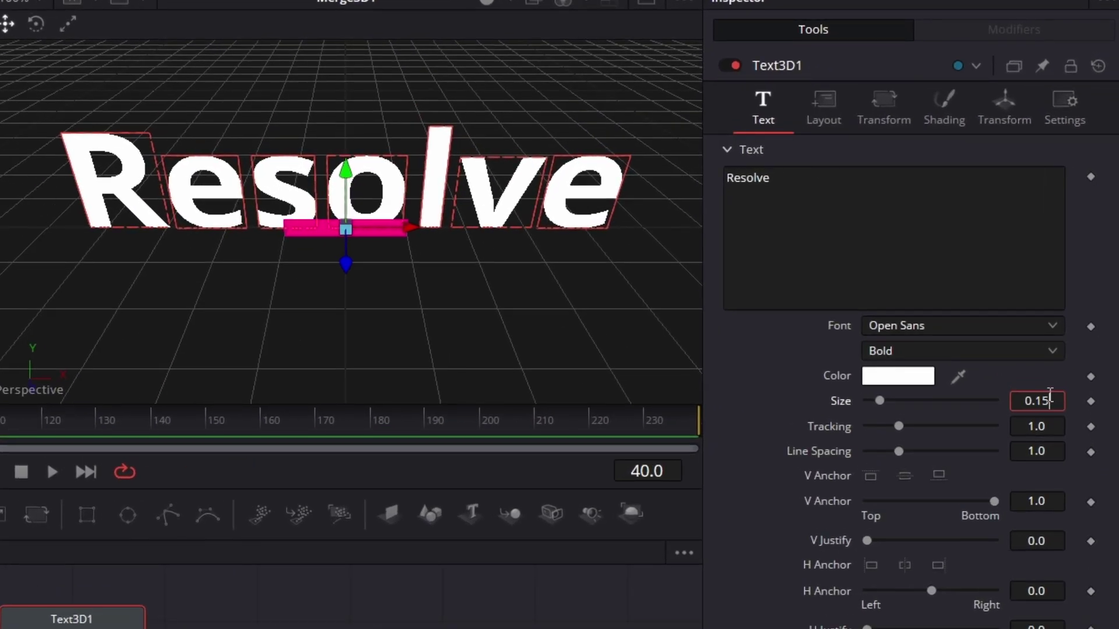
{"action": "key", "text": "Tab"}
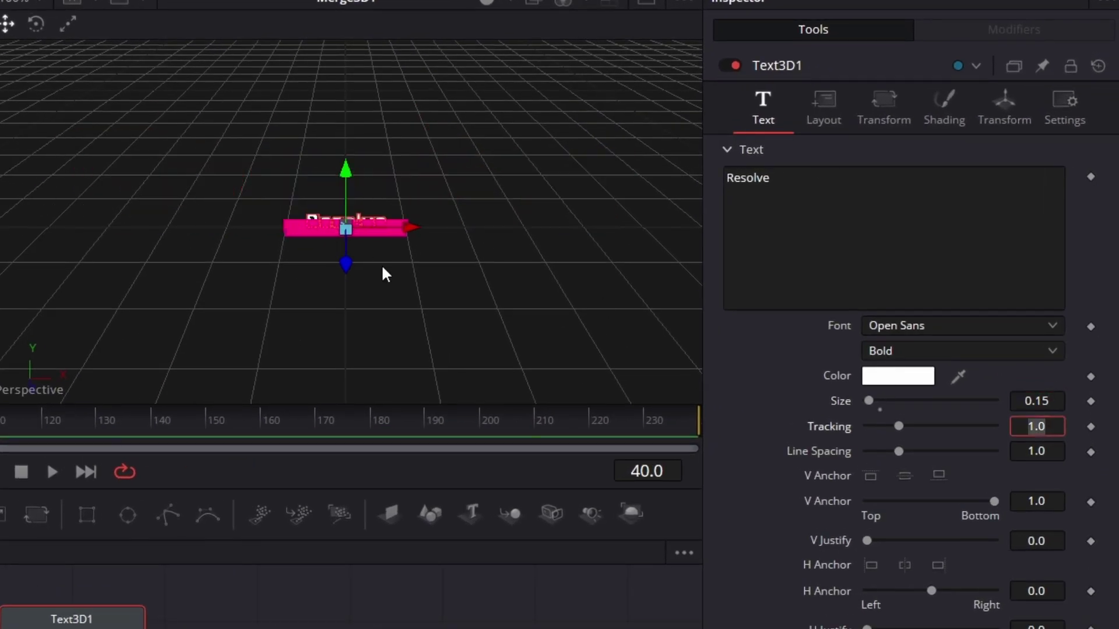
Round the corners of the pink bar by setting sRectangle1's Corner Radius to 0.15
{"action": "scroll", "coordinate": [383, 274], "scroll_direction": "up", "scroll_amount": 5}
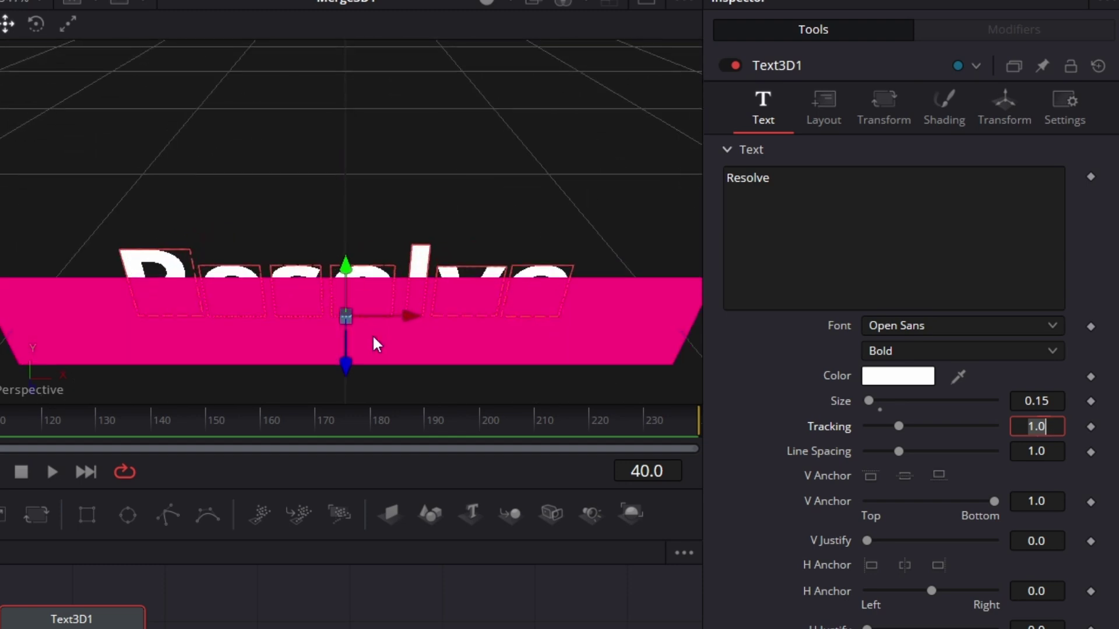
{"action": "scroll", "coordinate": [375, 339], "scroll_direction": "down", "scroll_amount": 5}
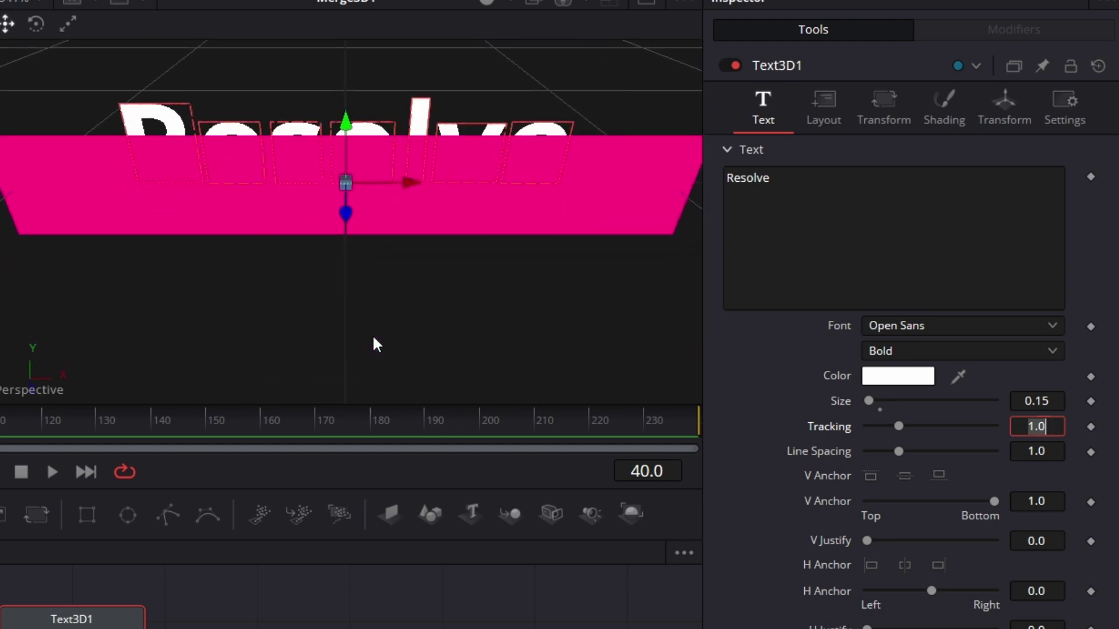
{"action": "scroll", "coordinate": [373, 344], "scroll_direction": "down", "scroll_amount": 4}
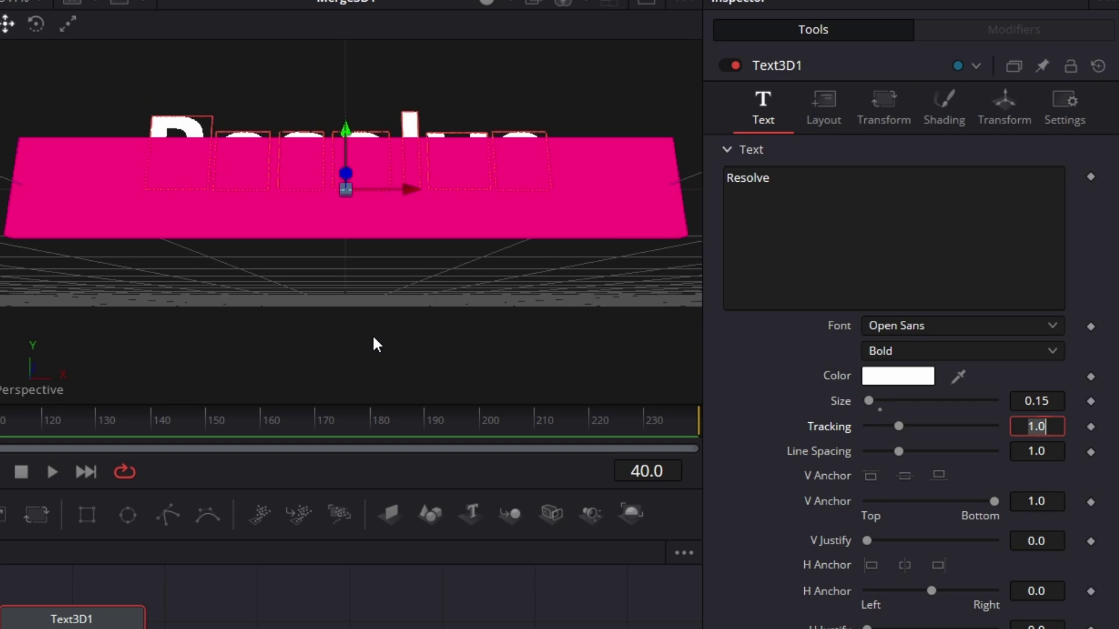
{"action": "left_click", "coordinate": [63, 538]}
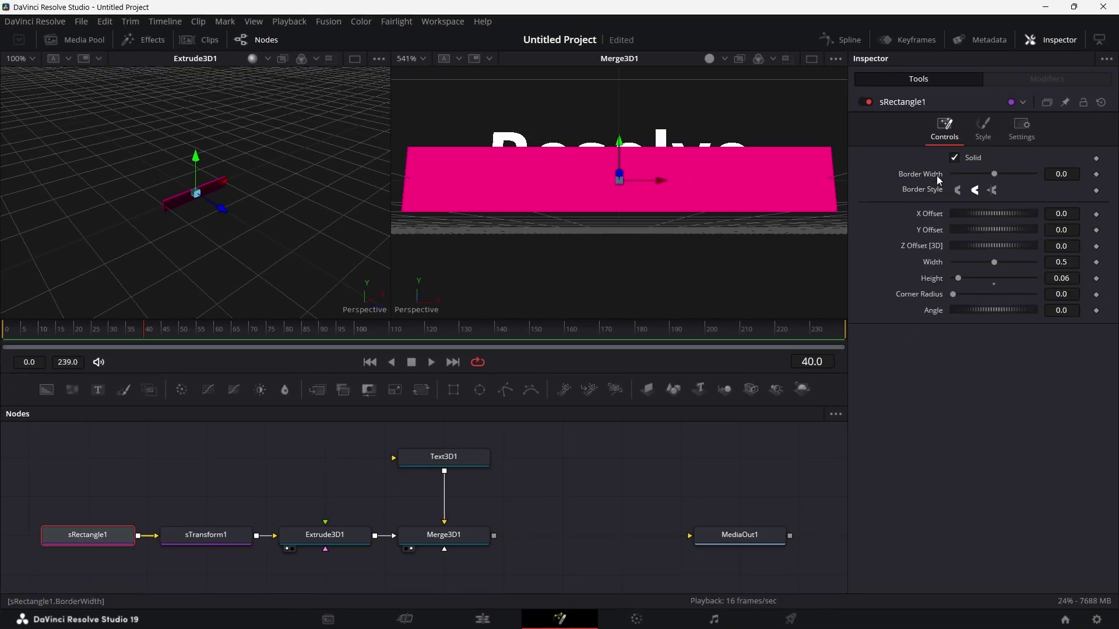
{"action": "left_click", "coordinate": [1070, 295]}
{"action": "type", "text": "0.15"}
{"action": "key", "text": "Tab"}
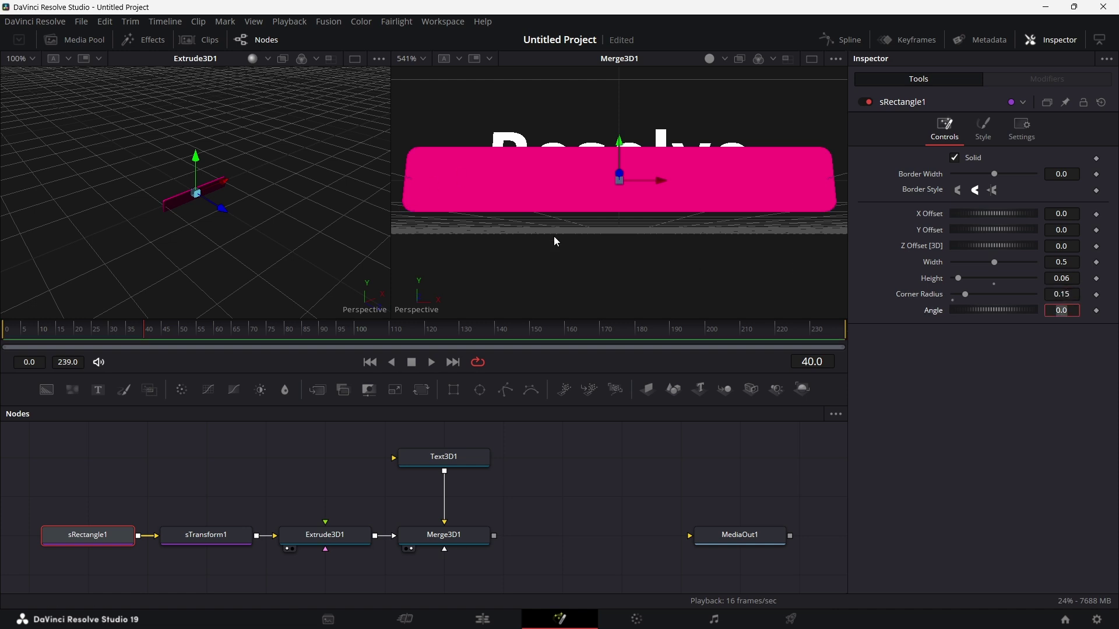
Give the "Resolve" text in Text3D1 an Extrusion Depth of 0.075
{"action": "left_click", "coordinate": [452, 464]}
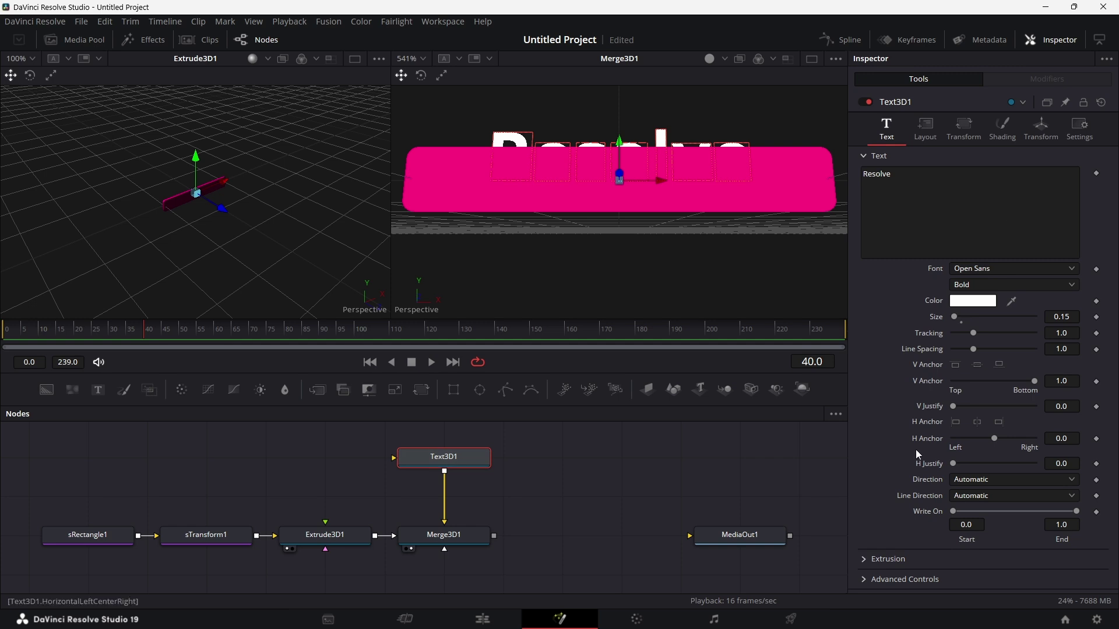
{"action": "left_click", "coordinate": [868, 559]}
{"action": "scroll", "coordinate": [923, 536], "scroll_direction": "down", "scroll_amount": 1}
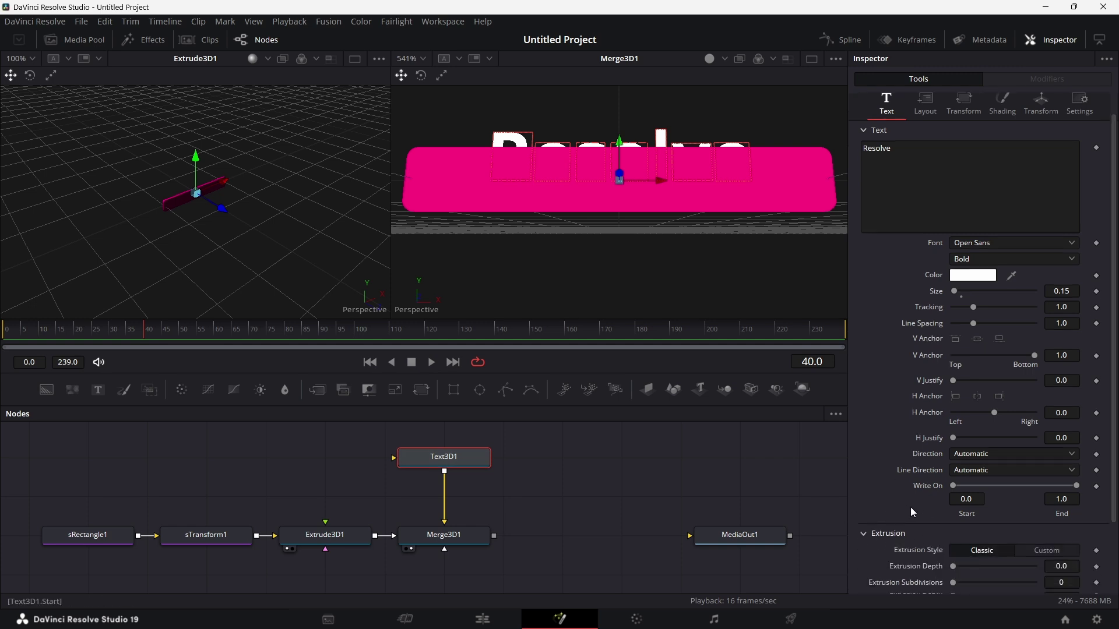
{"action": "scroll", "coordinate": [910, 507], "scroll_direction": "down", "scroll_amount": 3}
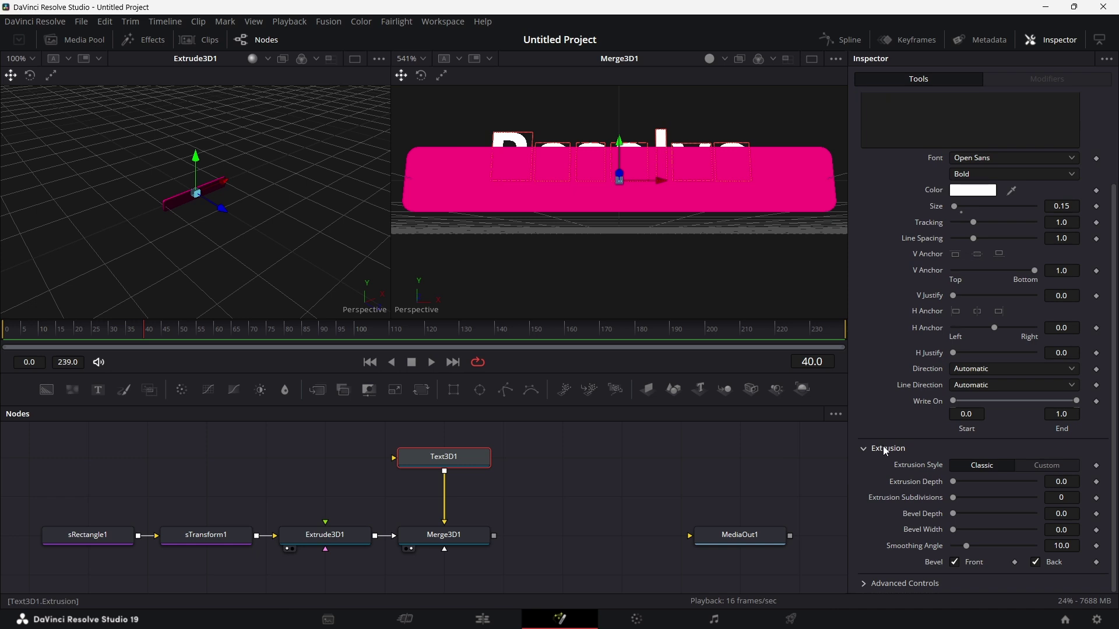
{"action": "left_click", "coordinate": [1071, 483]}
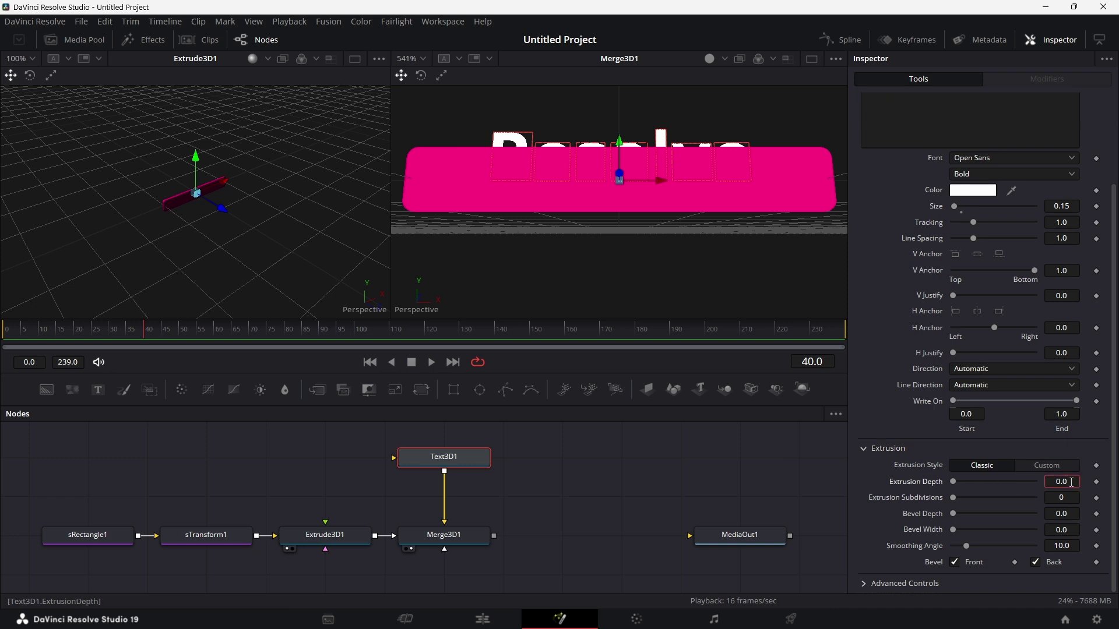
{"action": "key", "text": "BackSpace"}
{"action": "type", "text": "05"}
{"action": "key", "text": "Return"}
{"action": "type", "text": "1"}
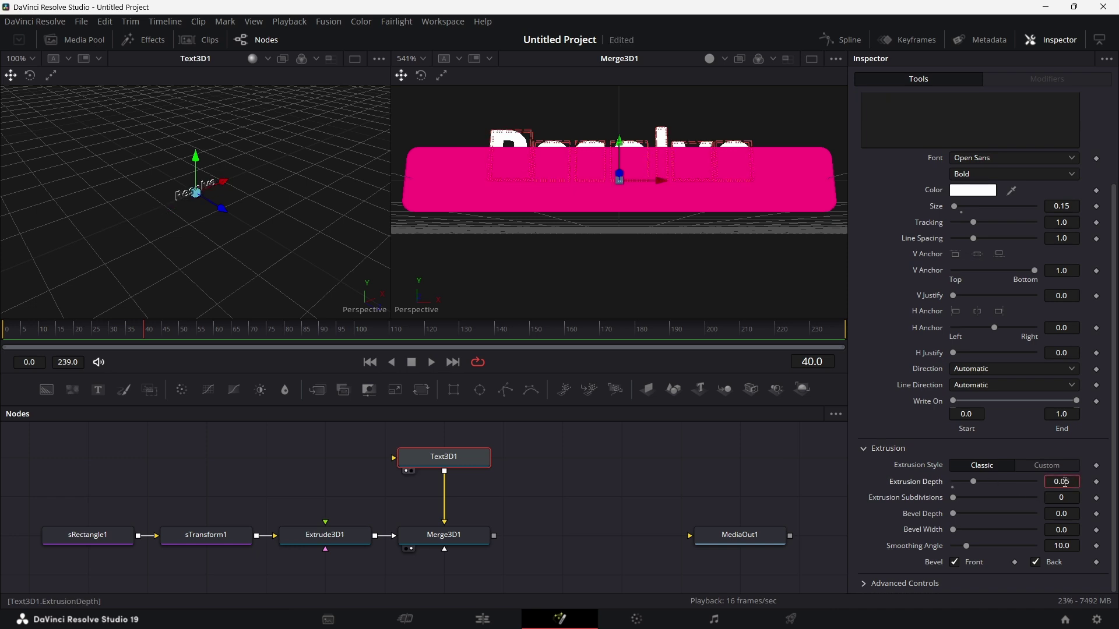
{"action": "type", "text": "7"}
{"action": "key", "text": "Tab"}
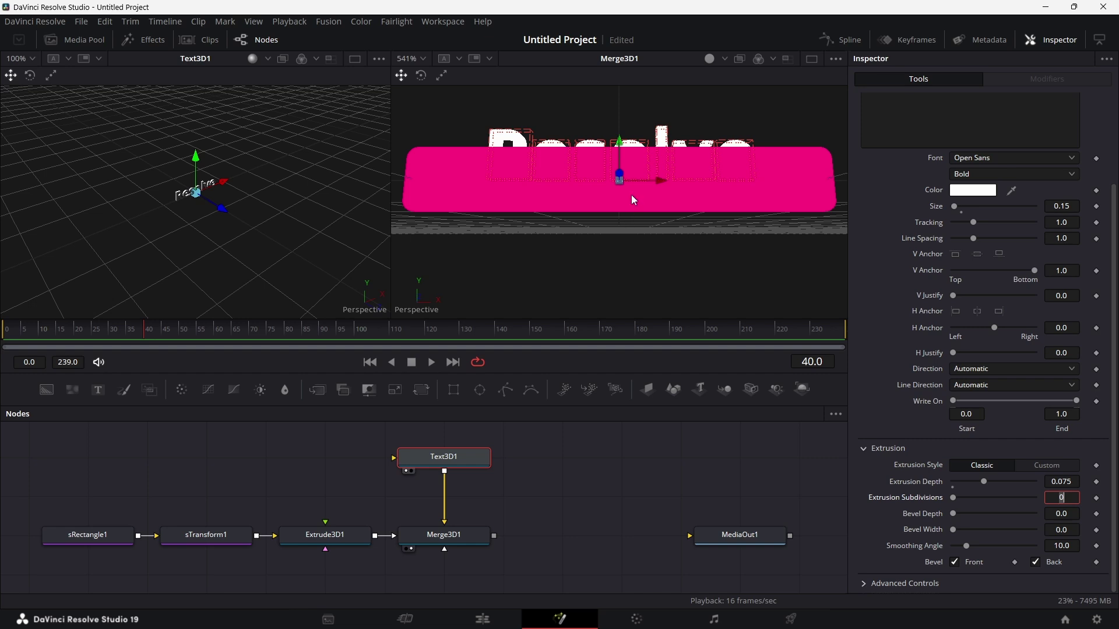
Bring Text3D1 in front of the bar with a Z translation of 0.01 and lower it to about -0.028 in Y
{"action": "scroll", "coordinate": [998, 230], "scroll_direction": "up", "scroll_amount": 3}
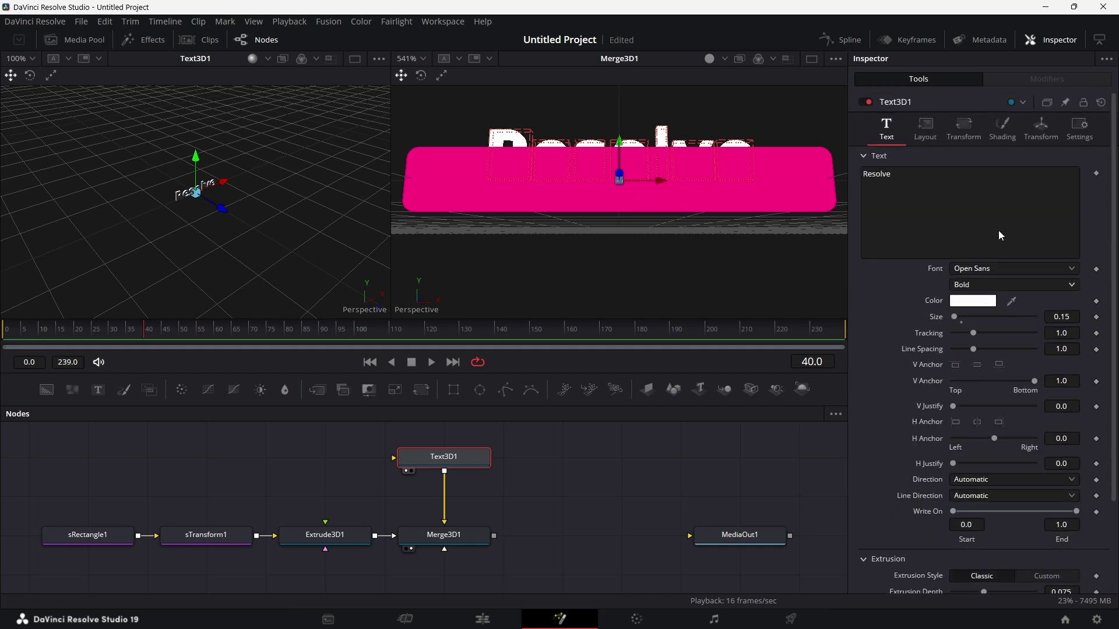
{"action": "left_click", "coordinate": [1041, 126]}
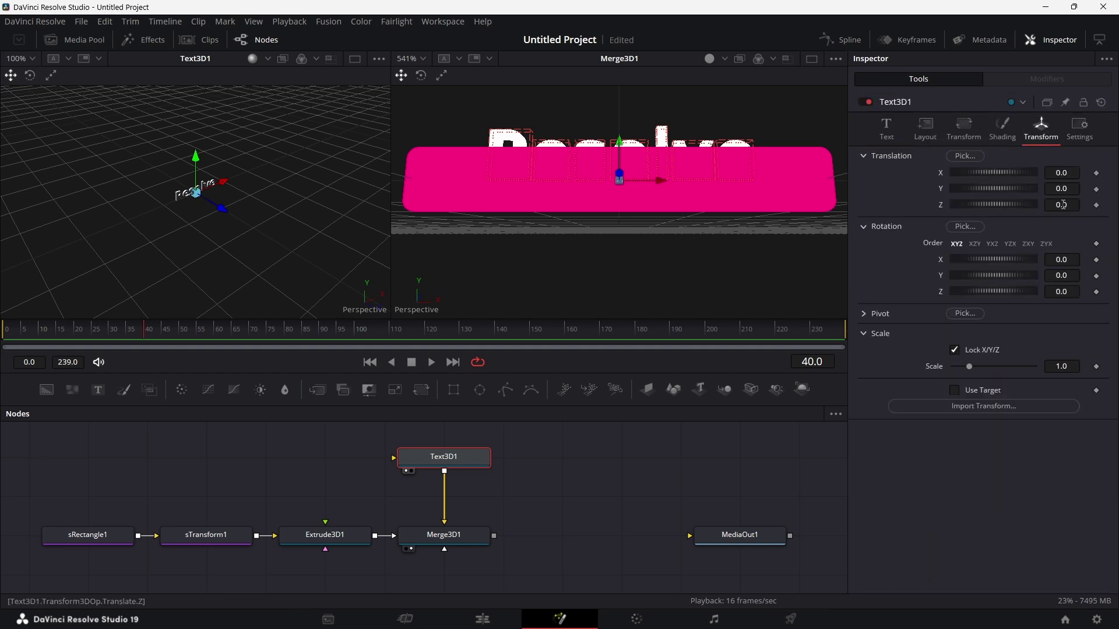
{"action": "left_click_drag", "start_coordinate": [1064, 205], "coordinate": [1065, 205]}
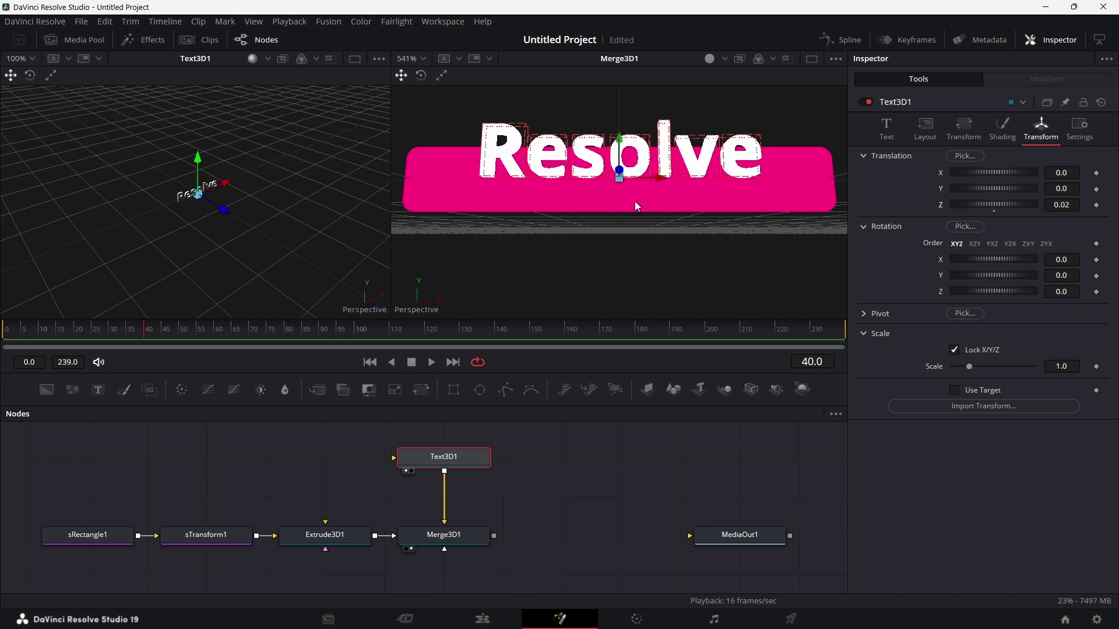
{"action": "left_click_drag", "start_coordinate": [636, 202], "coordinate": [635, 201]}
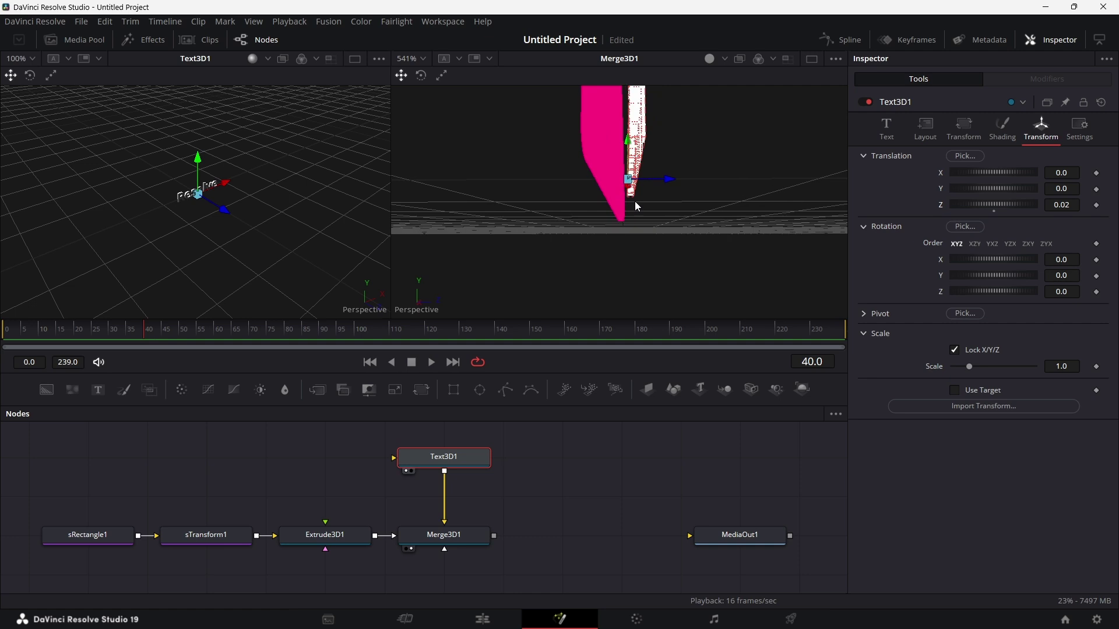
{"action": "left_click", "coordinate": [1074, 205]}
{"action": "key", "text": "BackSpace"}
{"action": "type", "text": "1"}
{"action": "key", "text": "Tab"}
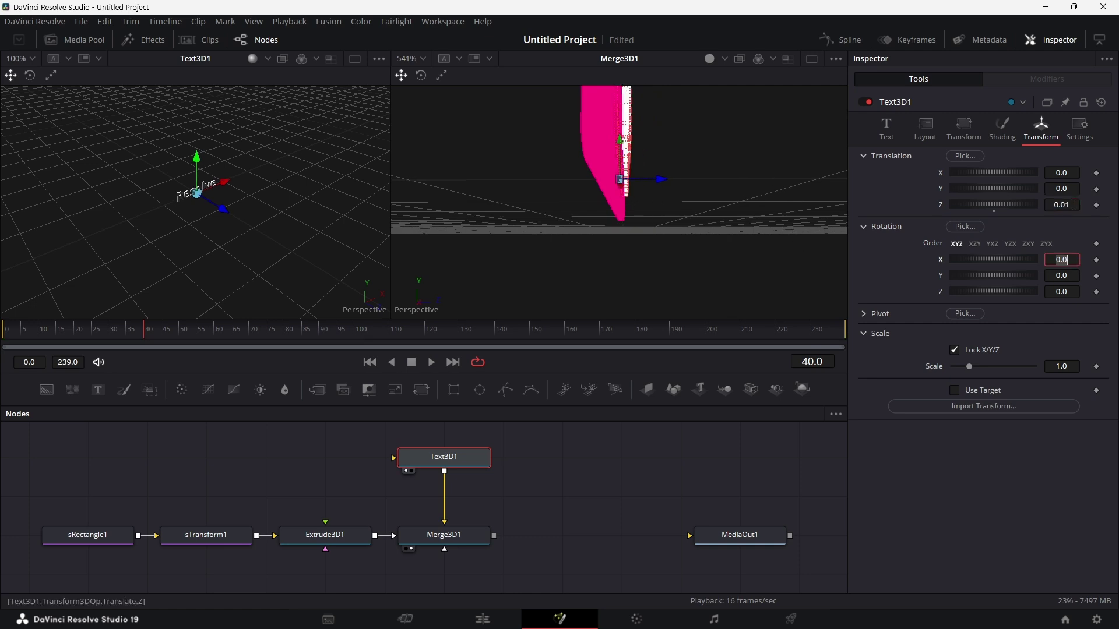
{"action": "left_click_drag", "start_coordinate": [702, 213], "coordinate": [702, 212]}
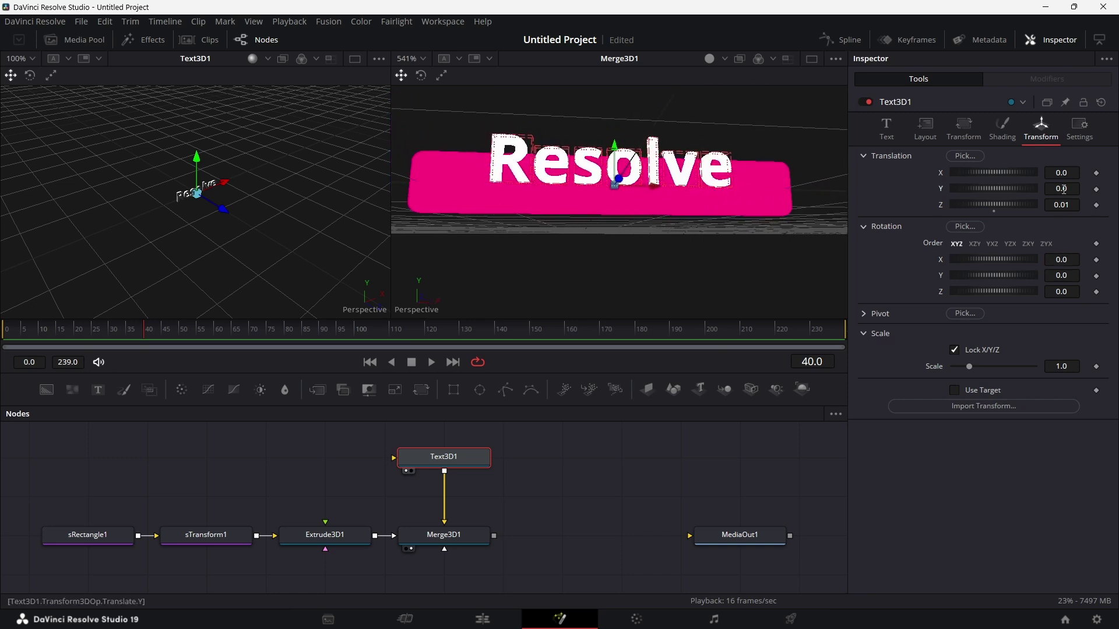
{"action": "left_click_drag", "start_coordinate": [1064, 188], "coordinate": [1064, 189]}
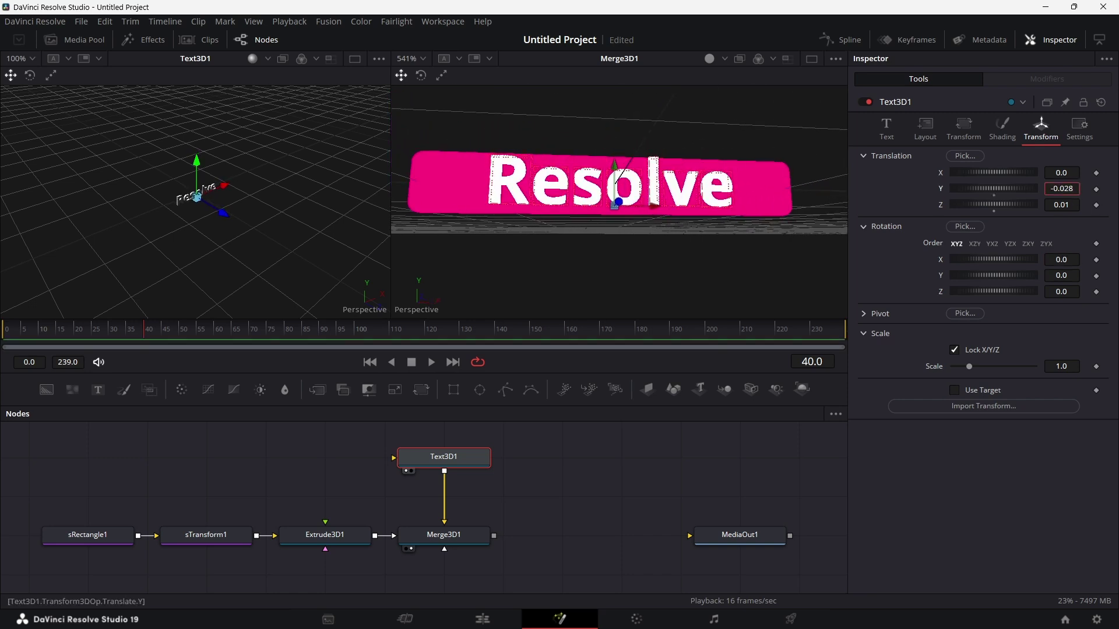
Change the font of the "Resolve" text to AkcelerBalt-Medium
{"action": "left_click", "coordinate": [890, 132]}
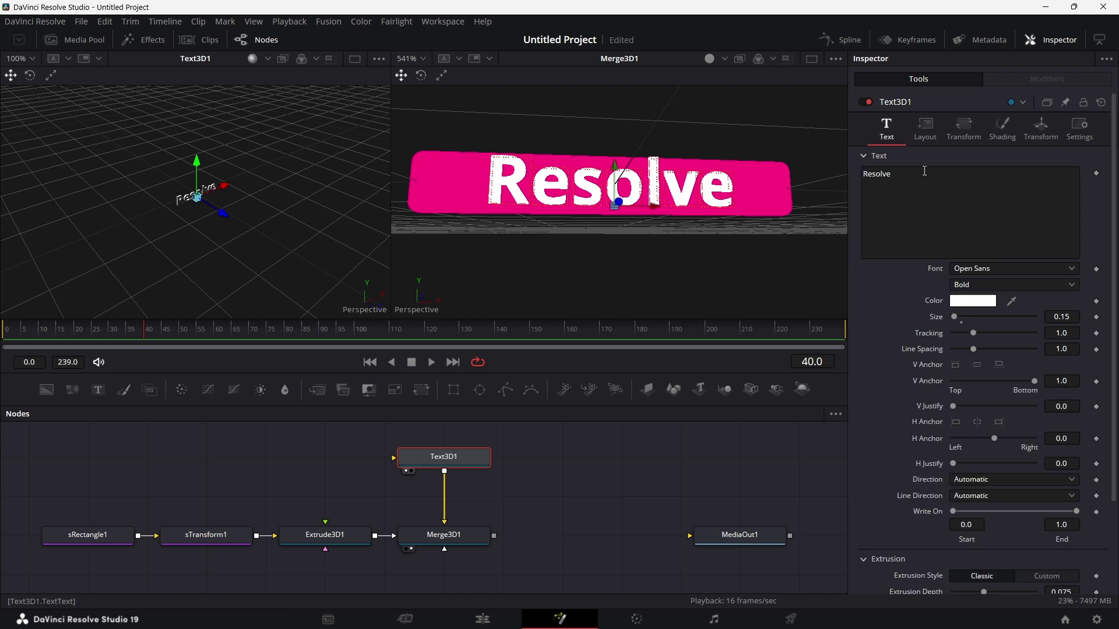
{"action": "left_click", "coordinate": [991, 268]}
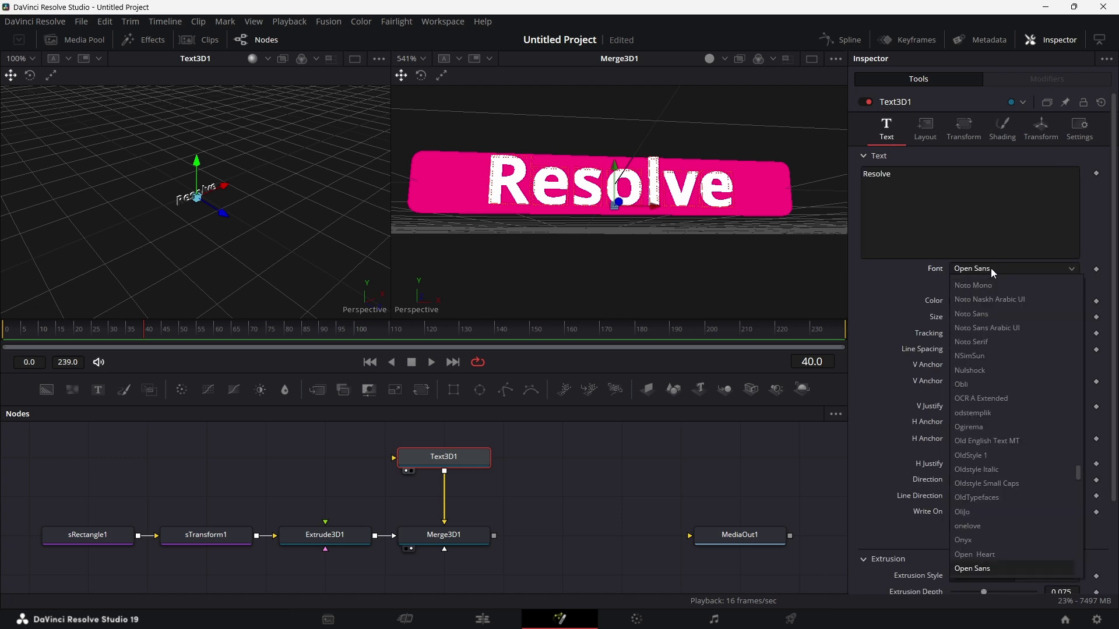
{"action": "type", "text": "ak"}
{"action": "scroll", "coordinate": [1007, 478], "scroll_direction": "down", "scroll_amount": 5}
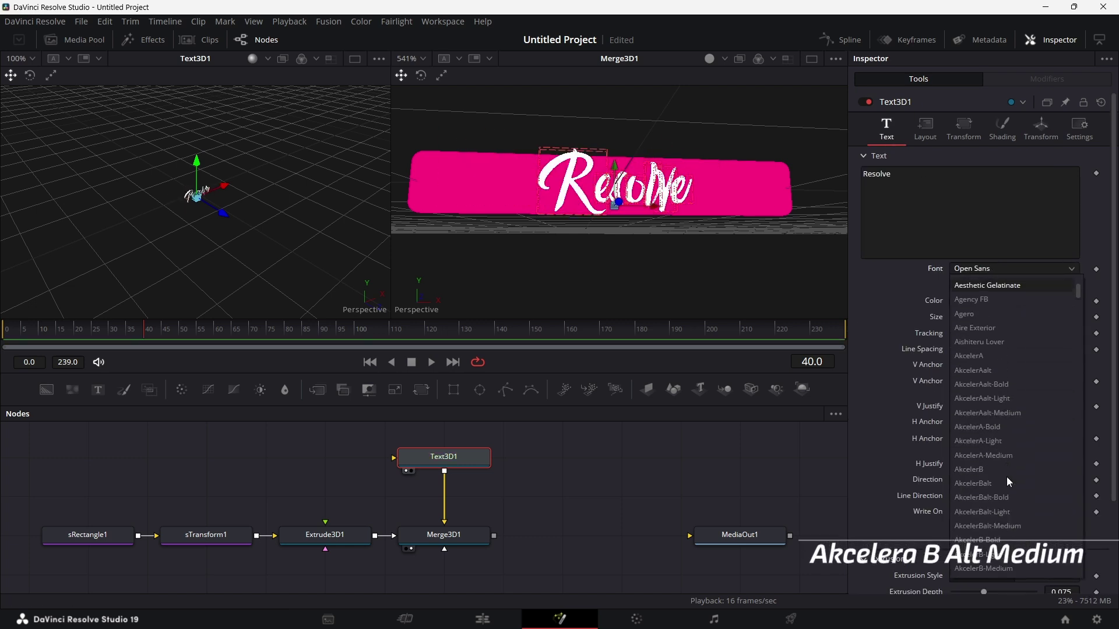
{"action": "scroll", "coordinate": [1006, 476], "scroll_direction": "down", "scroll_amount": 1}
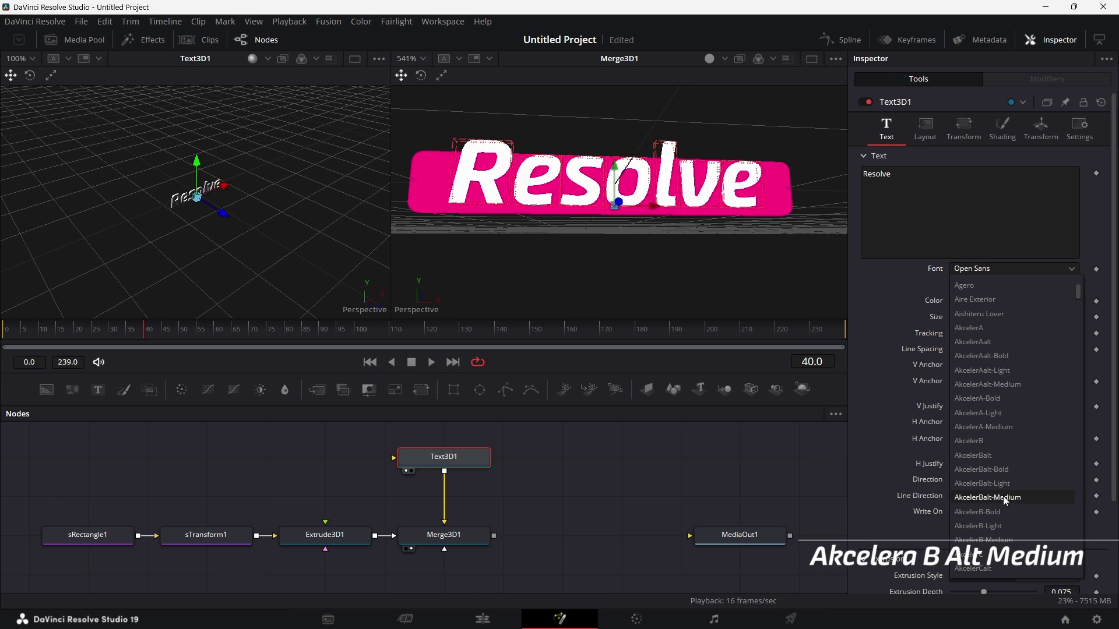
{"action": "left_click", "coordinate": [1004, 499]}
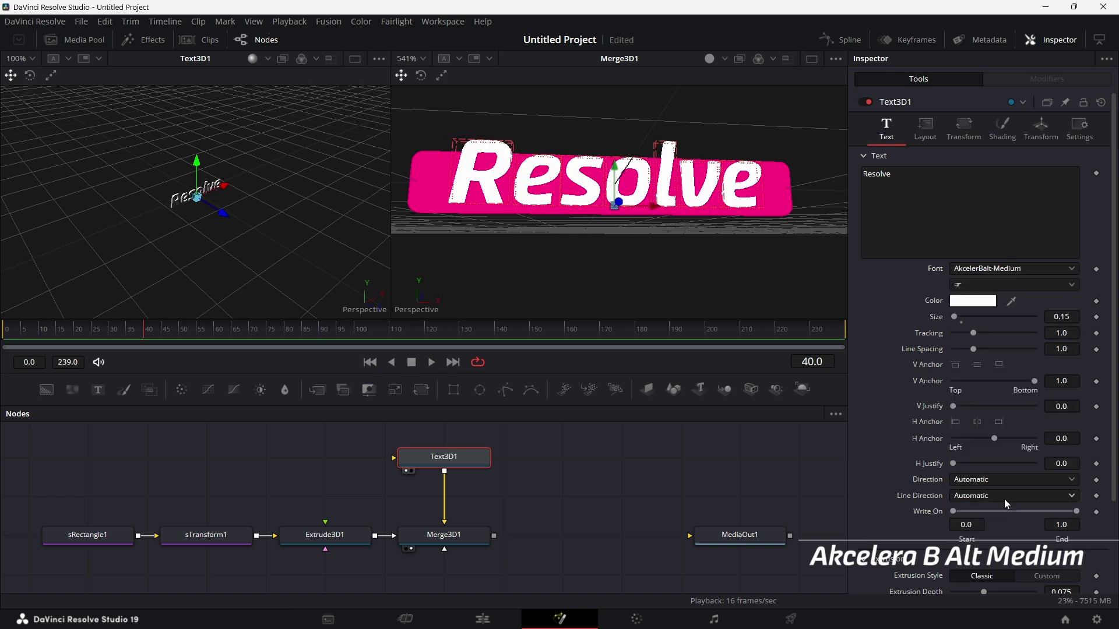
Shrink the "Resolve" text to fit inside the bar with a size of 0.075
{"action": "double_click", "coordinate": [1061, 316]}
{"action": "type", "text": "0.09"}
{"action": "key", "text": "Return"}
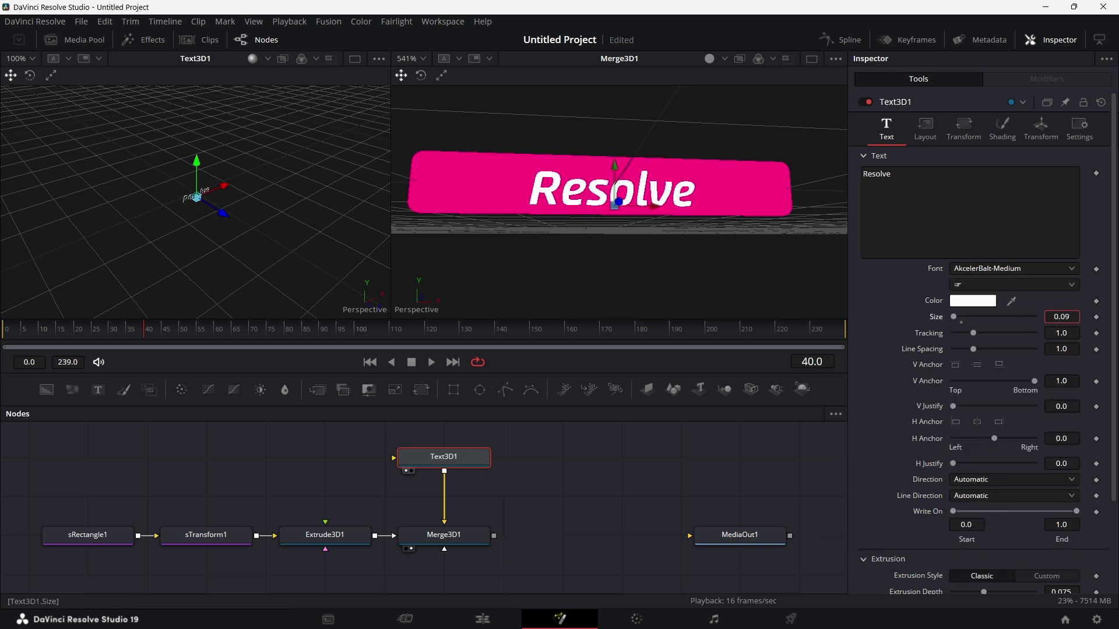
{"action": "left_click_drag", "start_coordinate": [1060, 317], "coordinate": [1058, 316]}
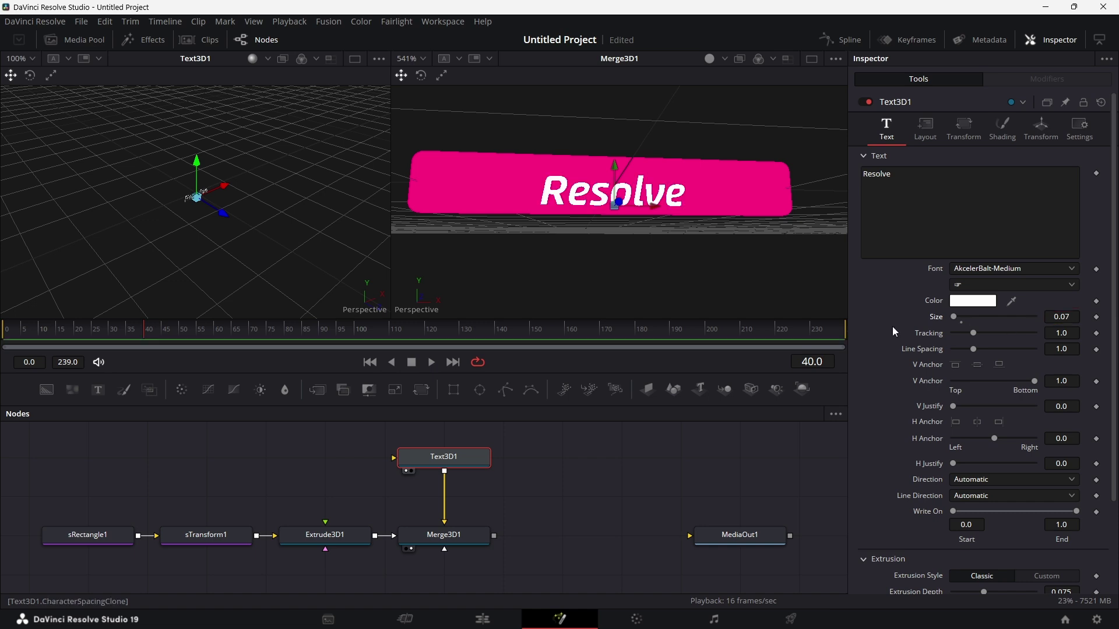
{"action": "left_click", "coordinate": [1069, 315]}
{"action": "type", "text": "5"}
{"action": "key", "text": "Tab"}
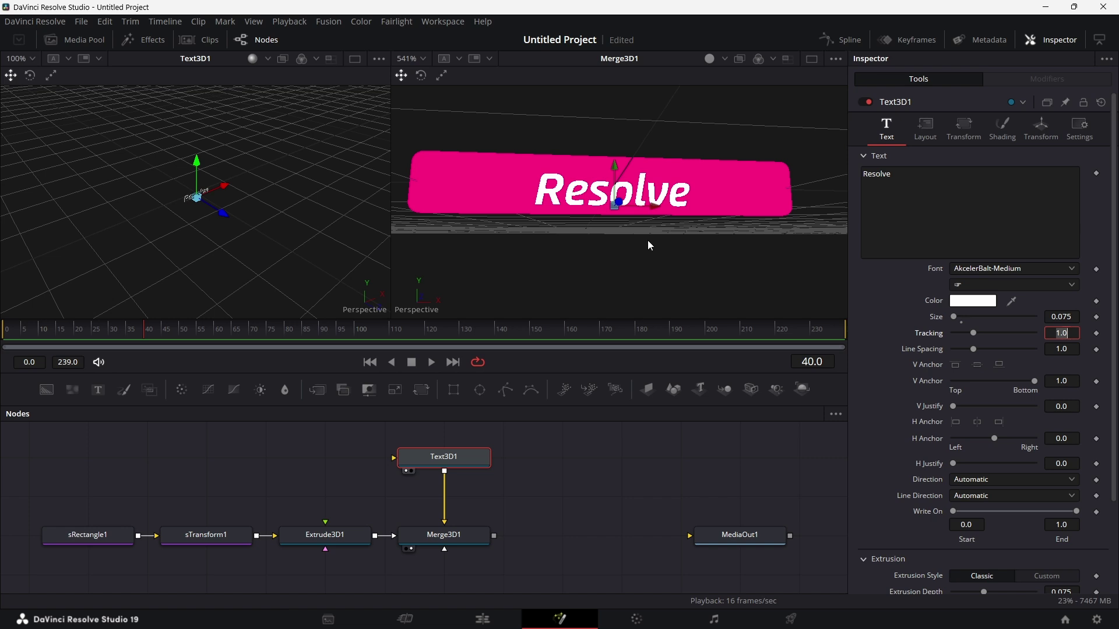
Left-anchor the text horizontally and move it to the bar's left end, at about X -0.24 and Y -0.021
{"action": "left_click_drag", "start_coordinate": [616, 168], "coordinate": [615, 162]}
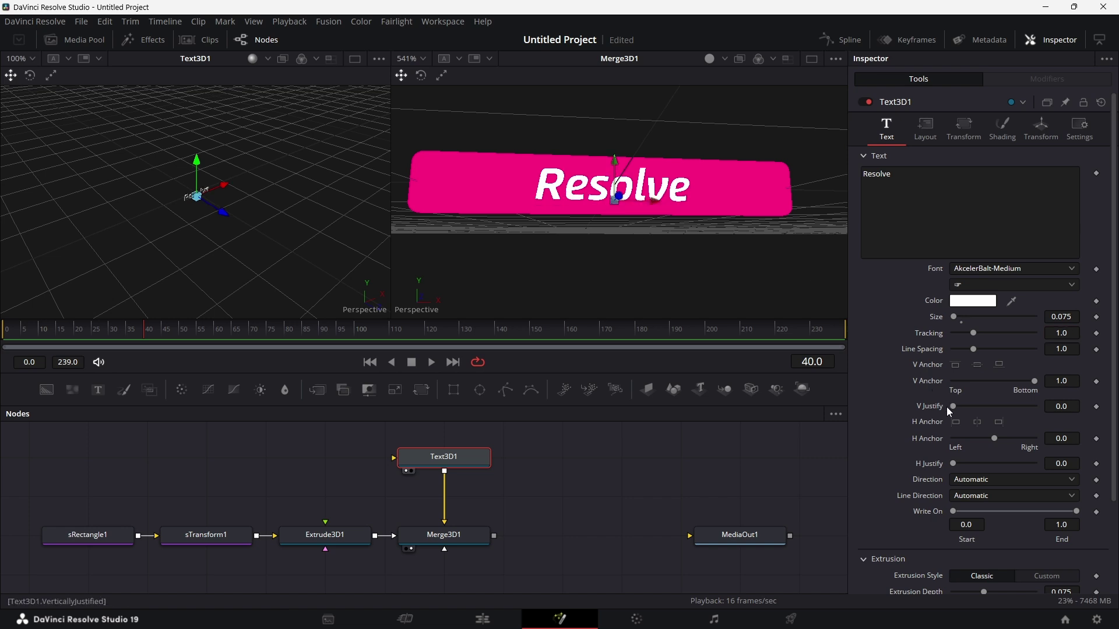
{"action": "left_click", "coordinate": [955, 423]}
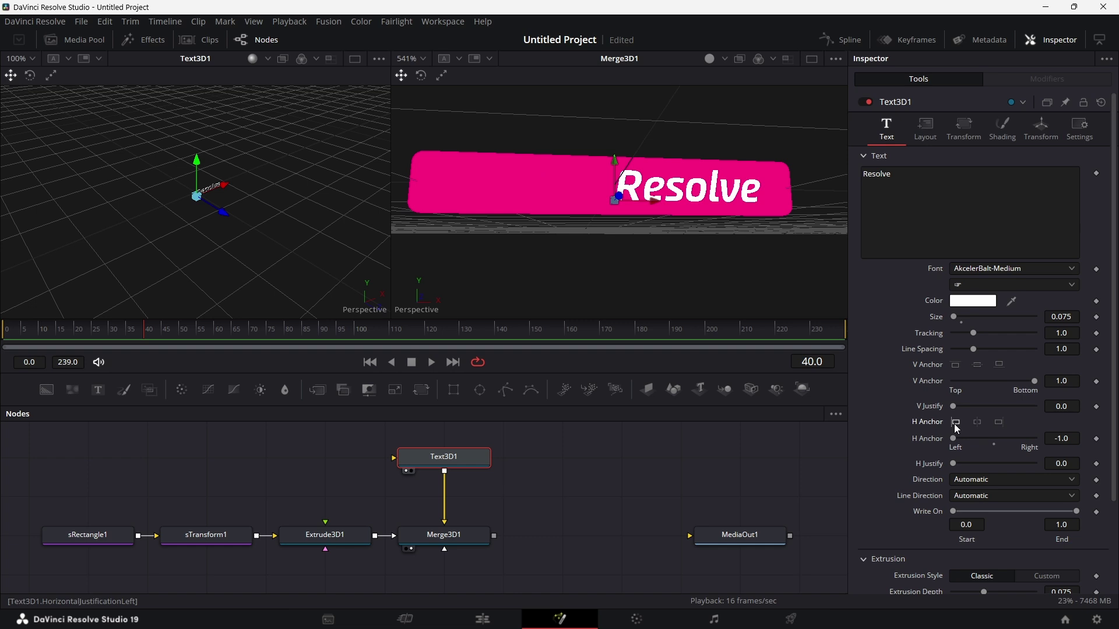
{"action": "left_click_drag", "start_coordinate": [653, 201], "coordinate": [464, 207]}
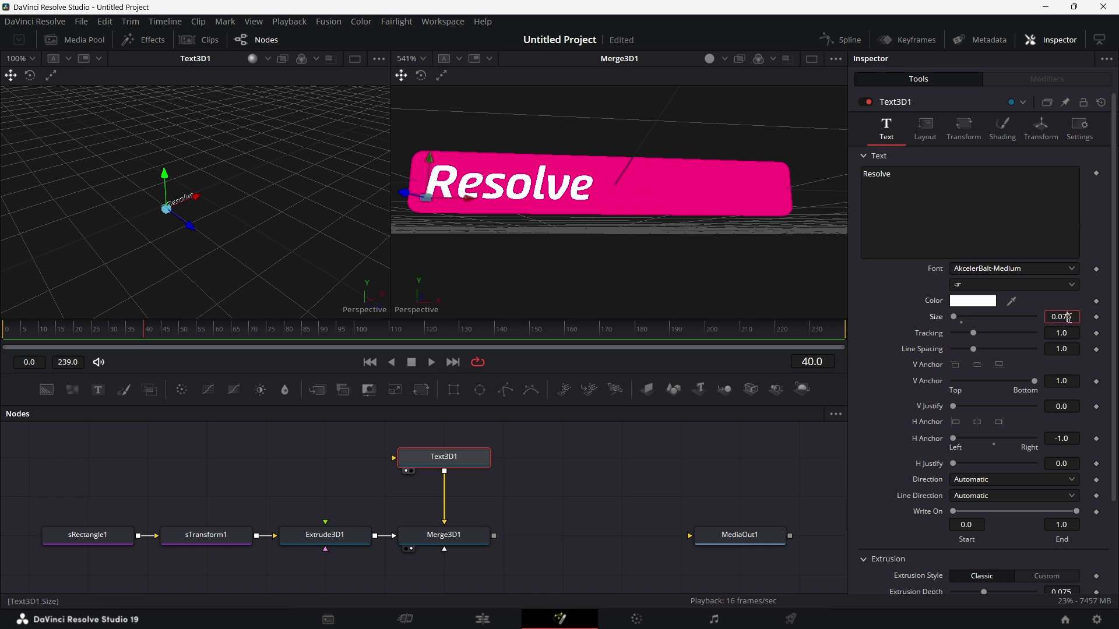
Reduce the size of the "Resolve" text to 0.065
{"action": "key", "text": "BackSpace"}
{"action": "type", "text": "6"}
{"action": "key", "text": "Tab"}
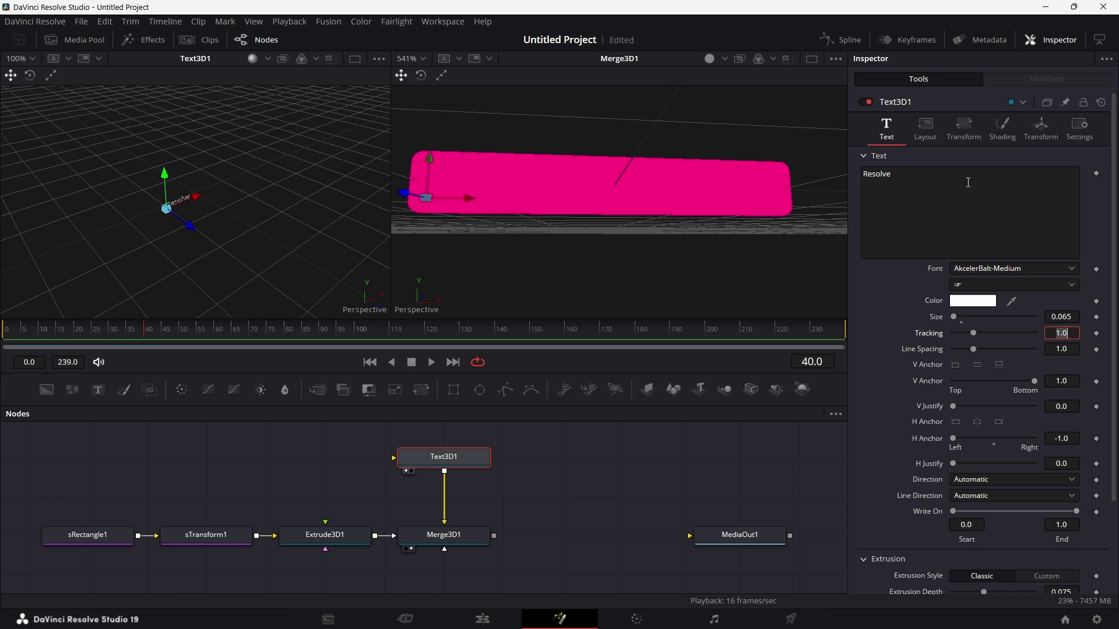
Move the "Resolve" text forward in front of the bar with a Z translation of 0.015
{"action": "left_click", "coordinate": [1041, 125]}
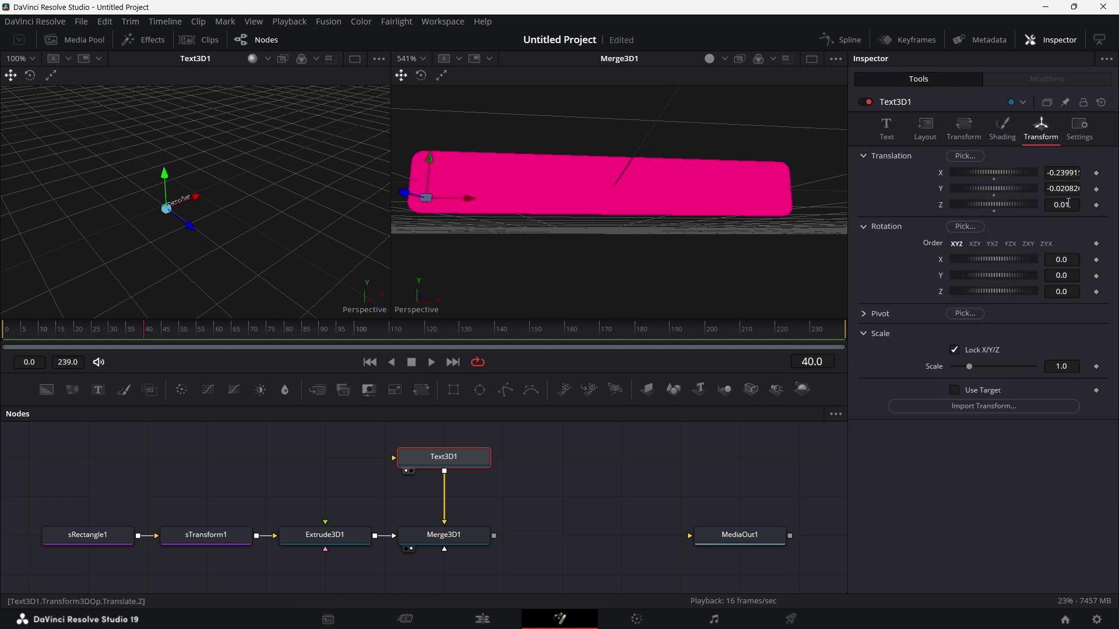
{"action": "left_click", "coordinate": [1070, 204]}
{"action": "type", "text": "5"}
{"action": "key", "text": "Tab"}
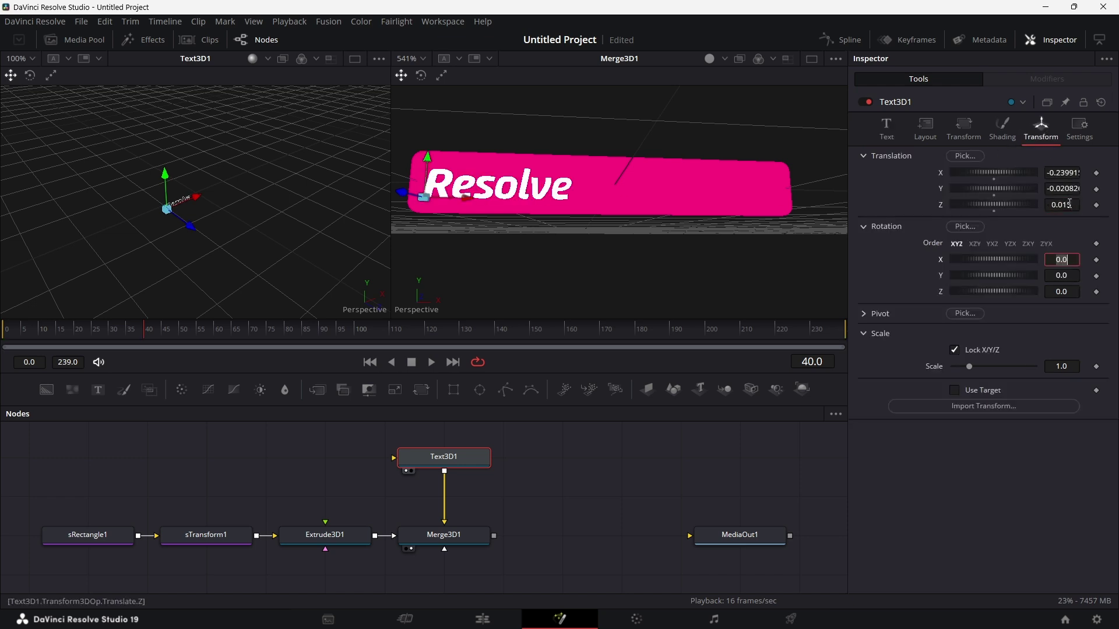
Set the extrusion depth of the "Resolve" text to 0.085
{"action": "left_click", "coordinate": [887, 128]}
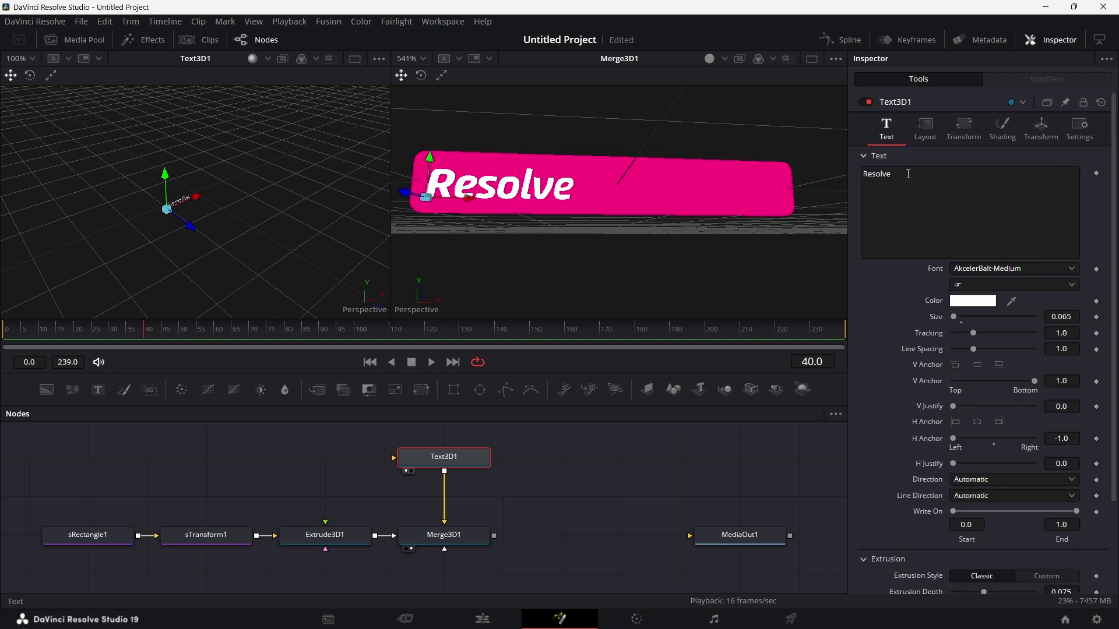
{"action": "scroll", "coordinate": [979, 496], "scroll_direction": "down", "scroll_amount": 1}
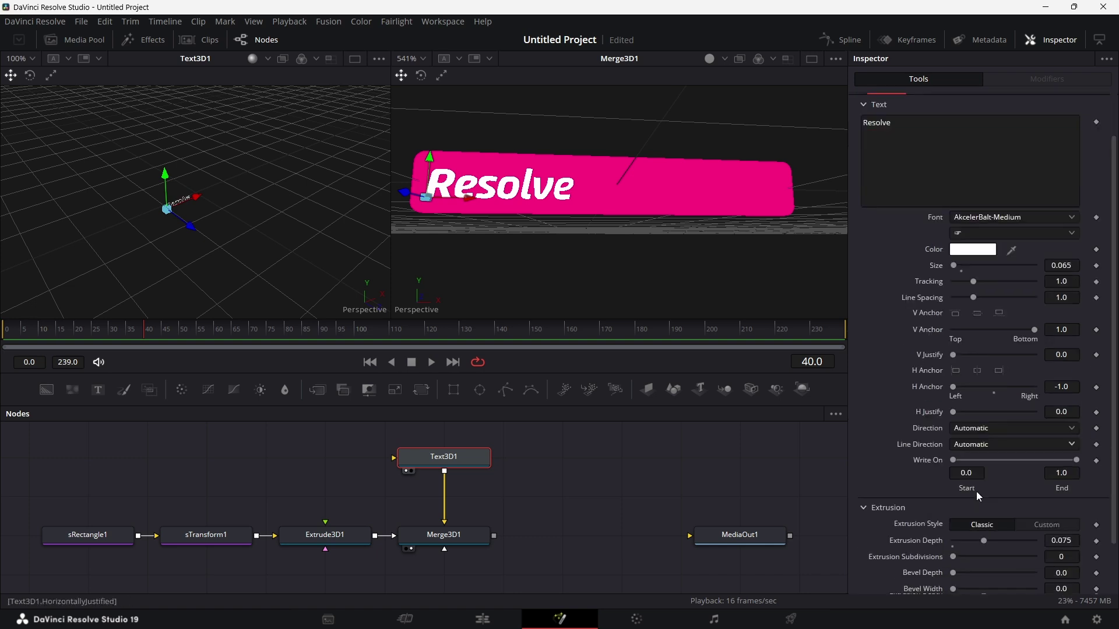
{"action": "left_click", "coordinate": [1067, 544]}
{"action": "key", "text": "BackSpace"}
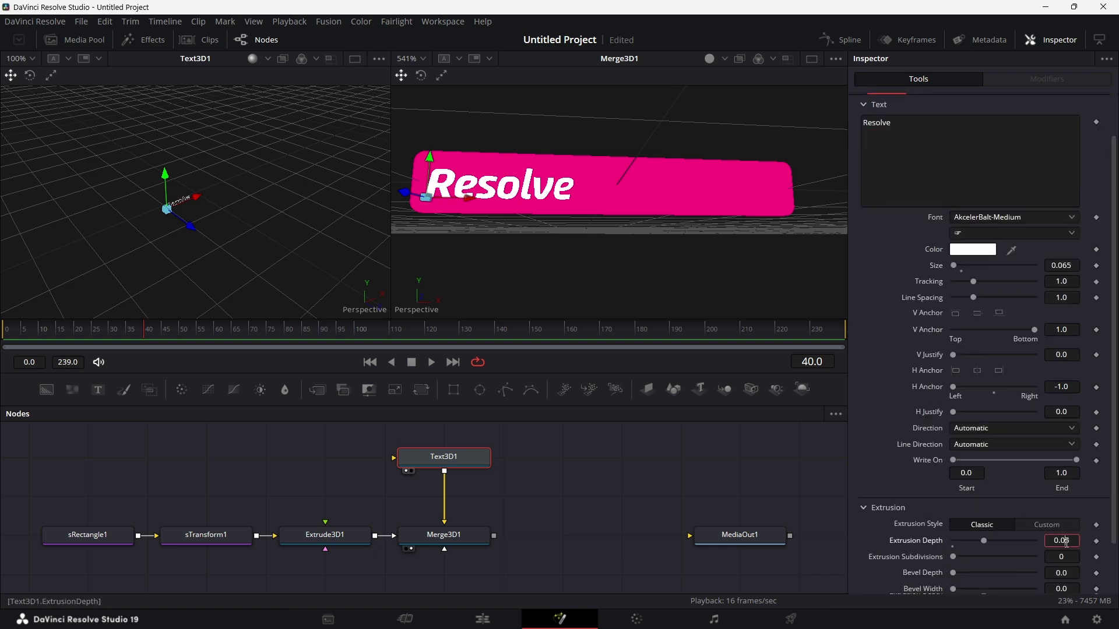
{"action": "type", "text": "8"}
{"action": "key", "text": "Tab"}
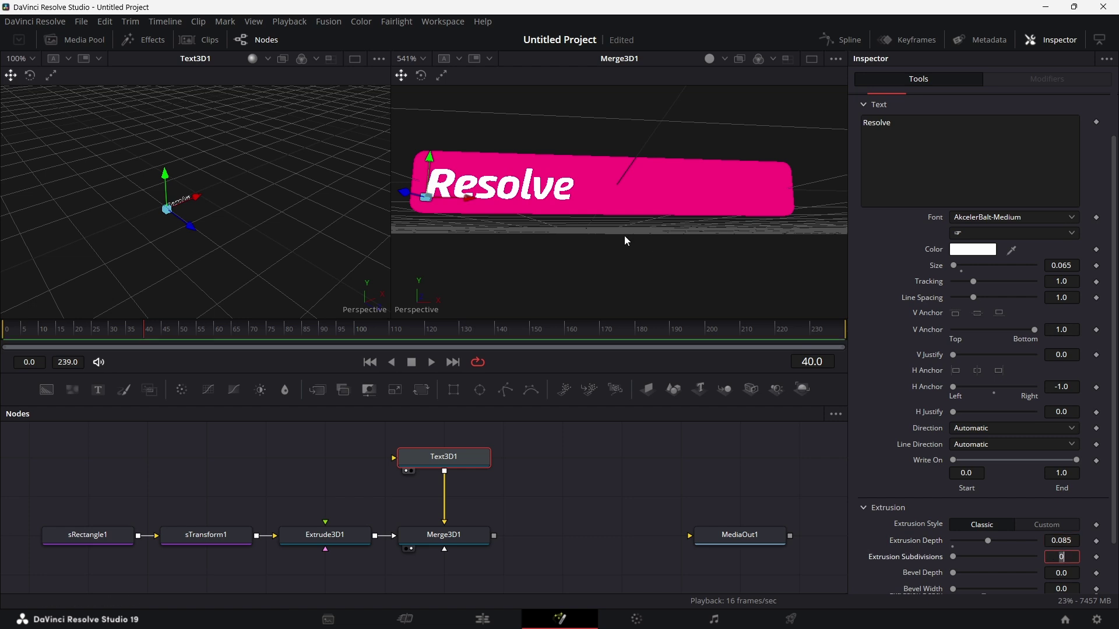
Turn on lighting in the Merge3D1 viewer and view the bar and text from an angle
{"action": "left_click_drag", "start_coordinate": [624, 235], "coordinate": [679, 243]}
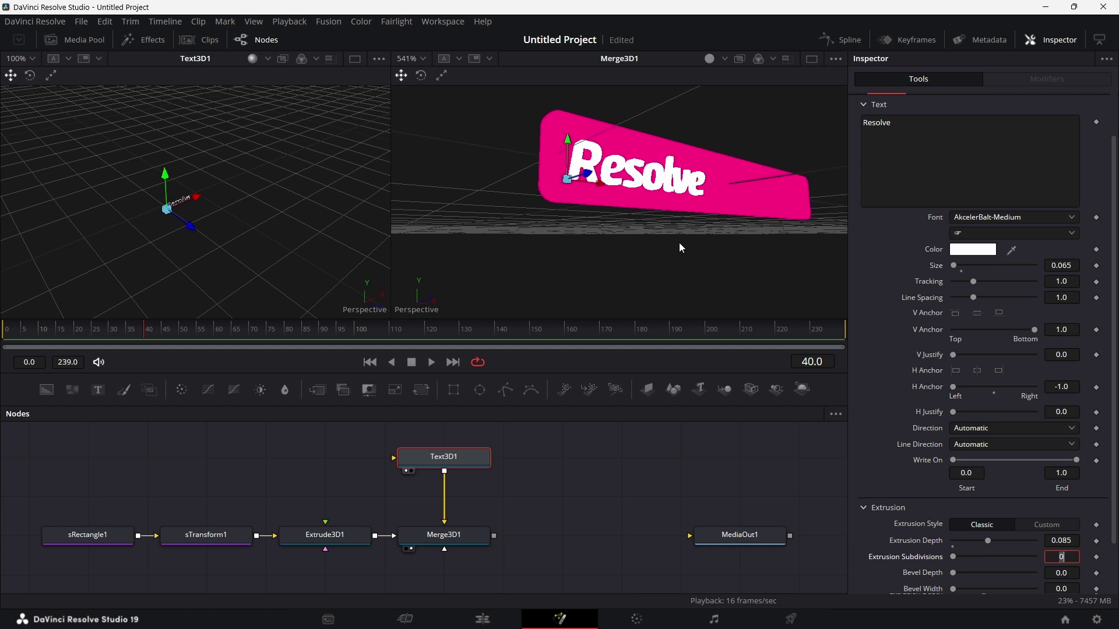
{"action": "left_click", "coordinate": [709, 58]}
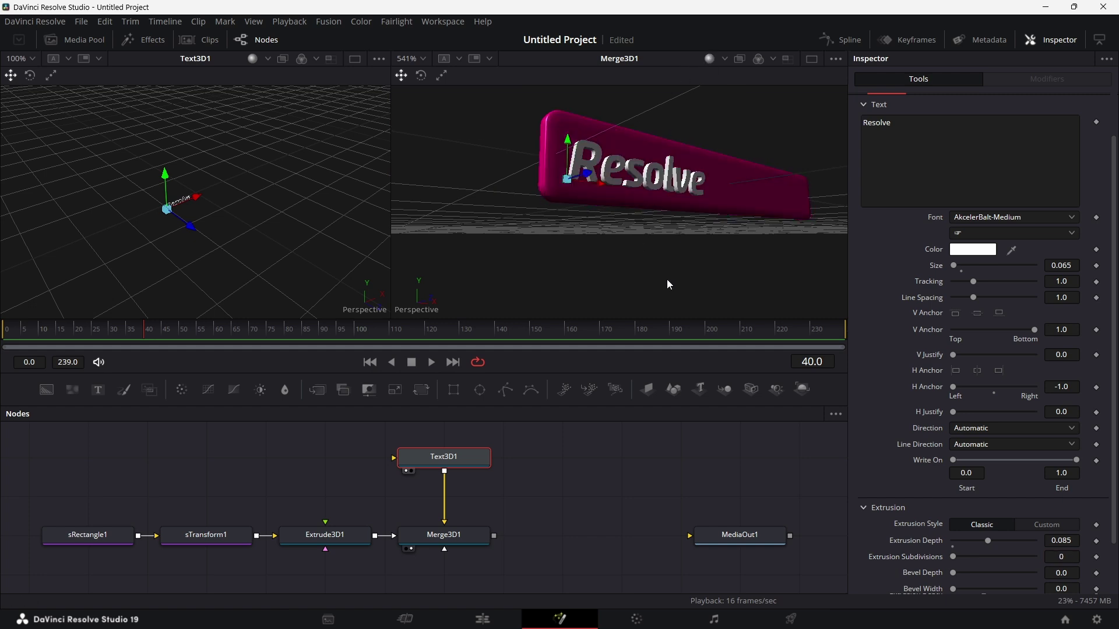
{"action": "left_click_drag", "start_coordinate": [645, 254], "coordinate": [705, 246]}
Bevel the text with a bevel depth of 0.01 and width of 0.01, leaving only the front bevel enabled
{"action": "scroll", "coordinate": [988, 522], "scroll_direction": "down", "scroll_amount": 3}
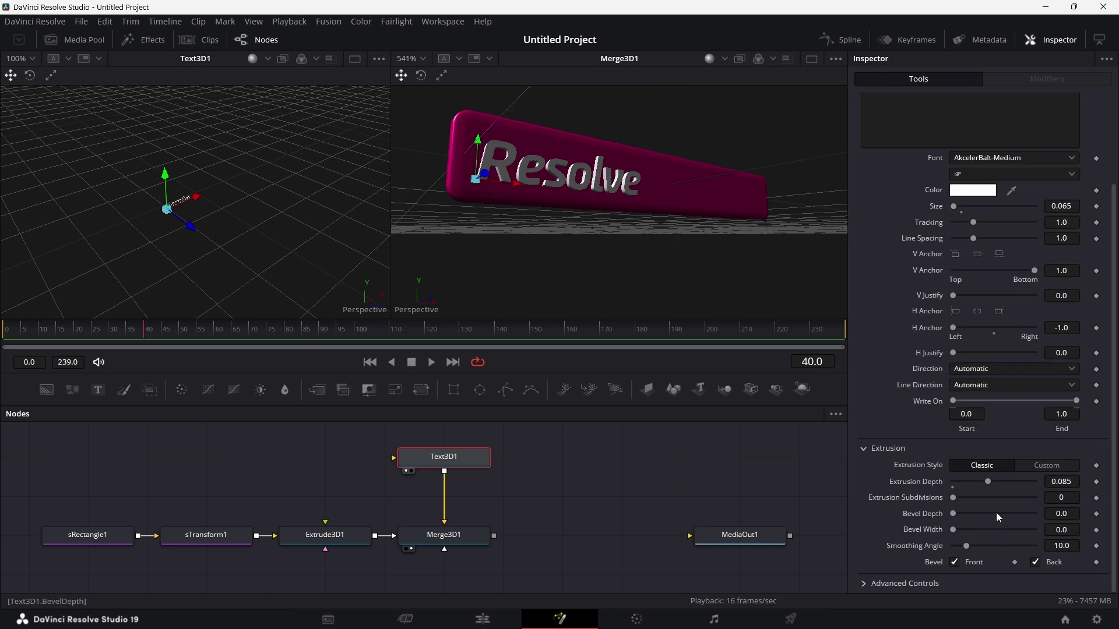
{"action": "left_click", "coordinate": [1070, 517]}
{"action": "type", "text": "1"}
{"action": "key", "text": "Tab"}
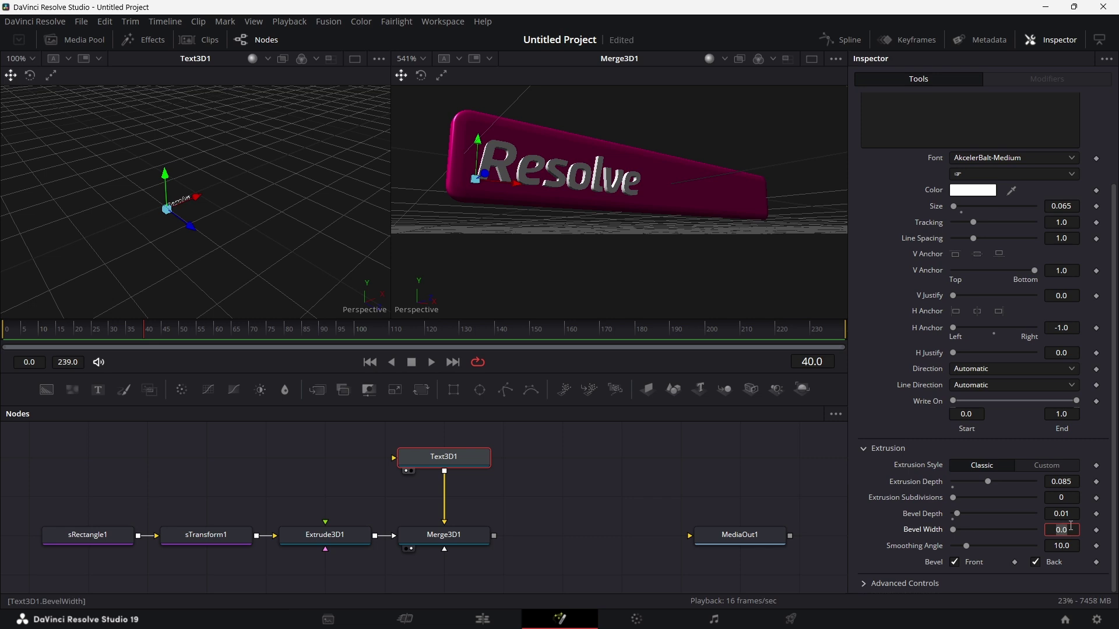
{"action": "left_click", "coordinate": [1071, 526]}
{"action": "type", "text": "1"}
{"action": "key", "text": "Return"}
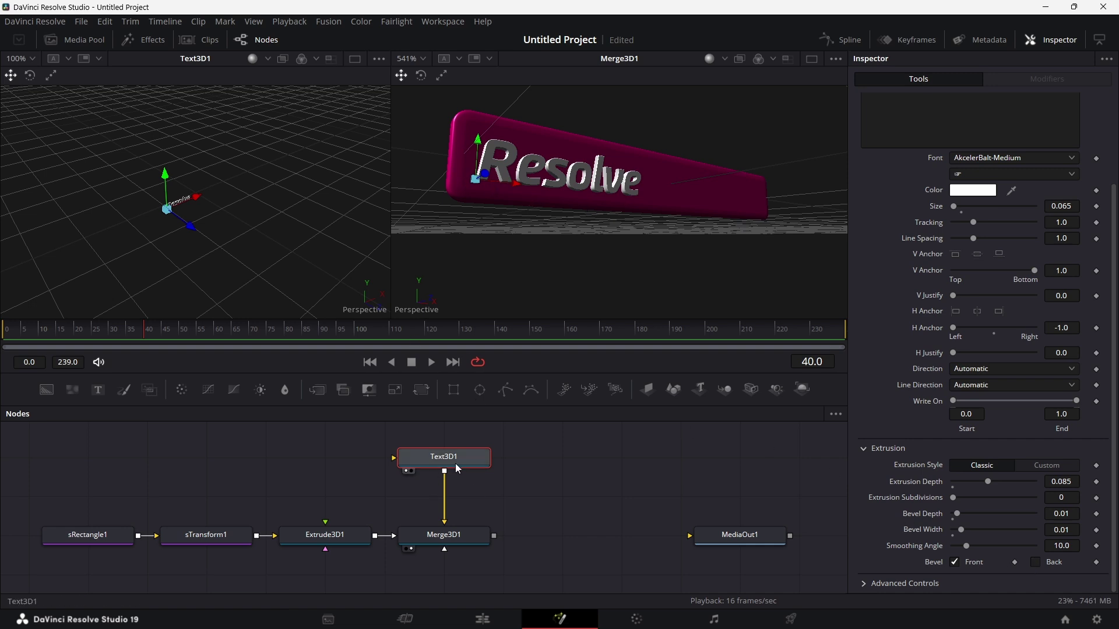
Switch the text's extrusion style to Custom and smooth all points of its extrusion profile
{"action": "left_click", "coordinate": [1047, 465]}
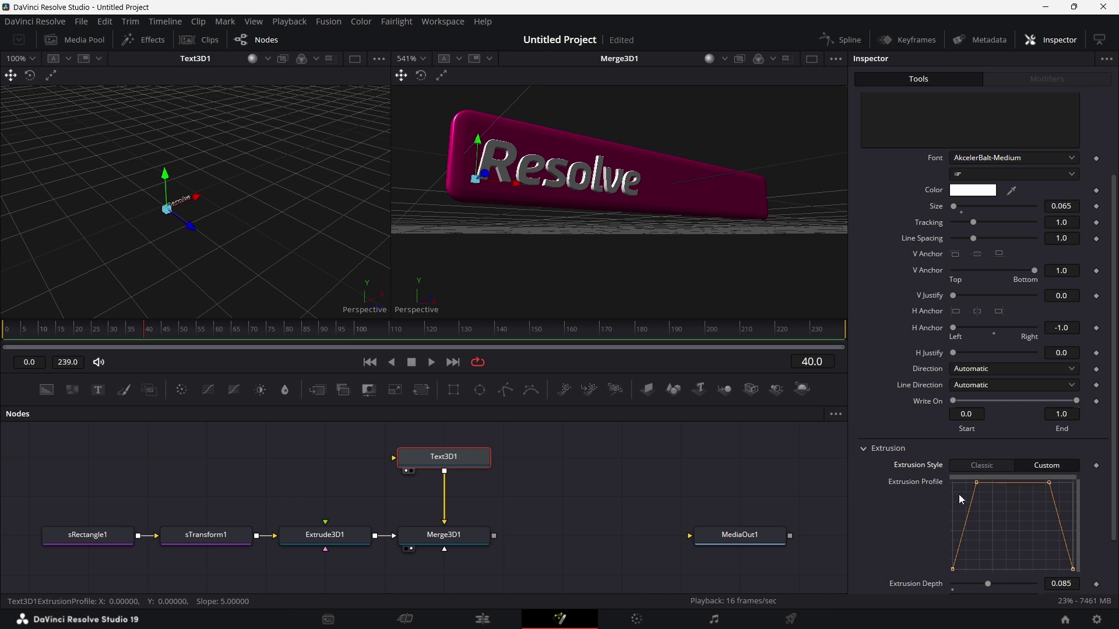
{"action": "left_click_drag", "start_coordinate": [959, 494], "coordinate": [1075, 474]}
{"action": "key", "text": "shift+s"}
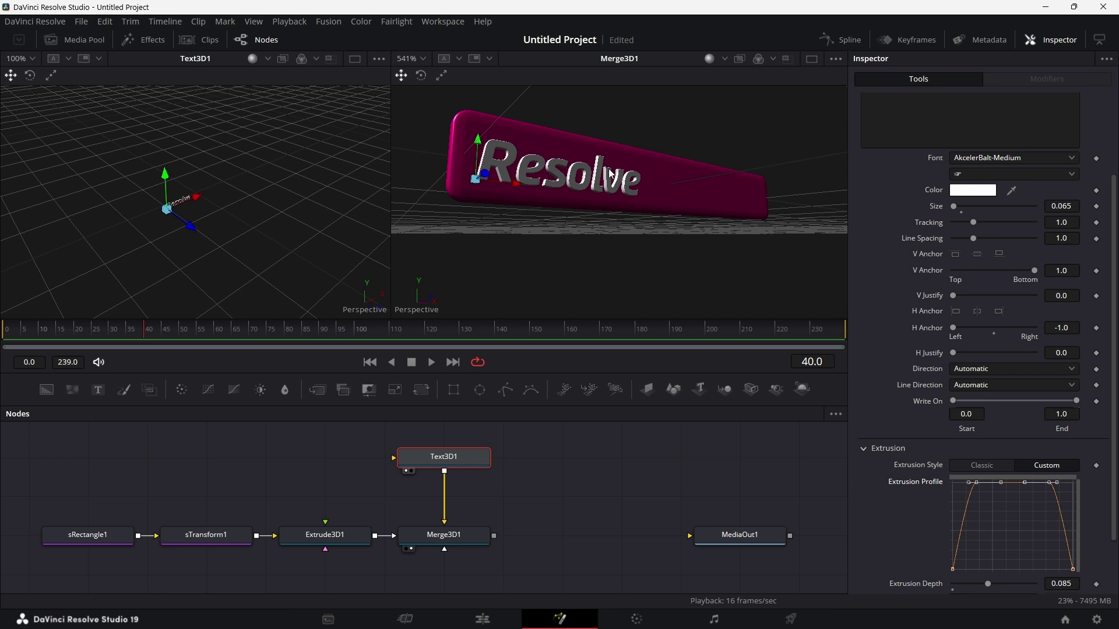
Reduce the size of the "Resolve" text to 0.06
{"action": "left_click_drag", "start_coordinate": [557, 224], "coordinate": [628, 225]}
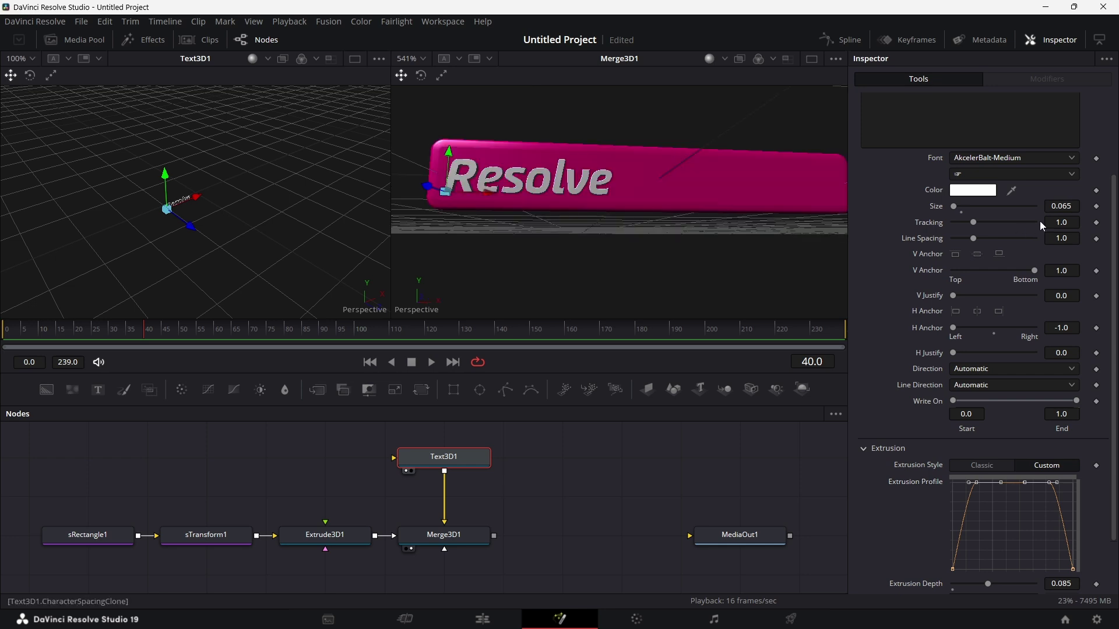
{"action": "left_click", "coordinate": [1070, 208]}
{"action": "key", "text": "BackSpace"}
{"action": "key", "text": "Tab"}
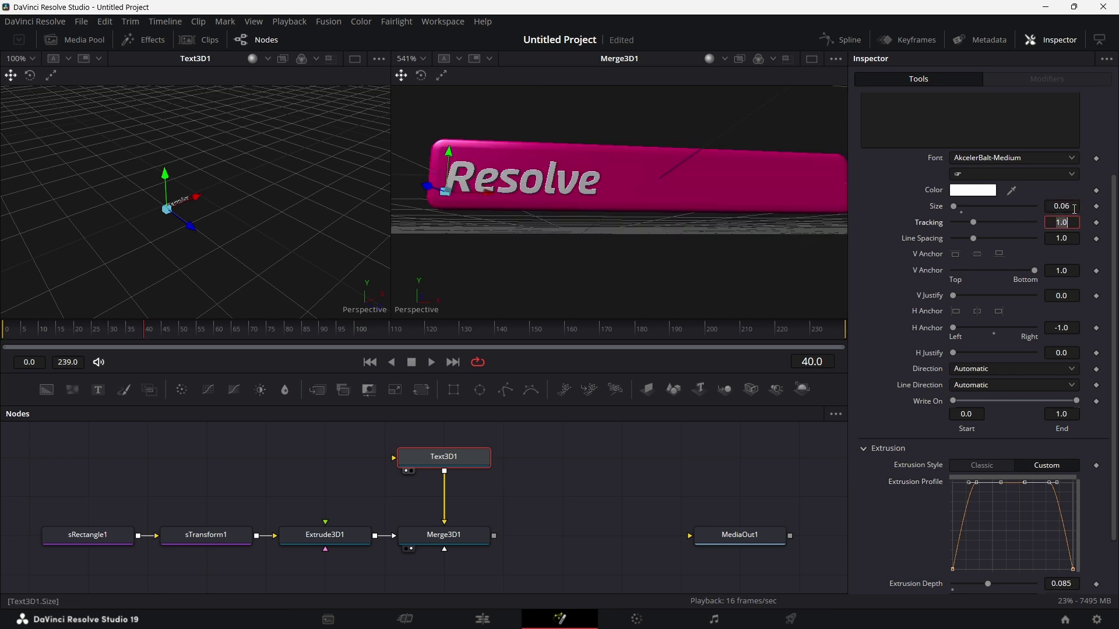
Widen the letter spacing of the "Resolve" text with a tracking of 1.2
{"action": "mouse_move", "coordinate": [542, 212]}
{"action": "left_mouse_down"}
{"action": "mouse_move", "coordinate": [490, 212]}
{"action": "mouse_move", "coordinate": [551, 212]}
{"action": "left_mouse_up"}
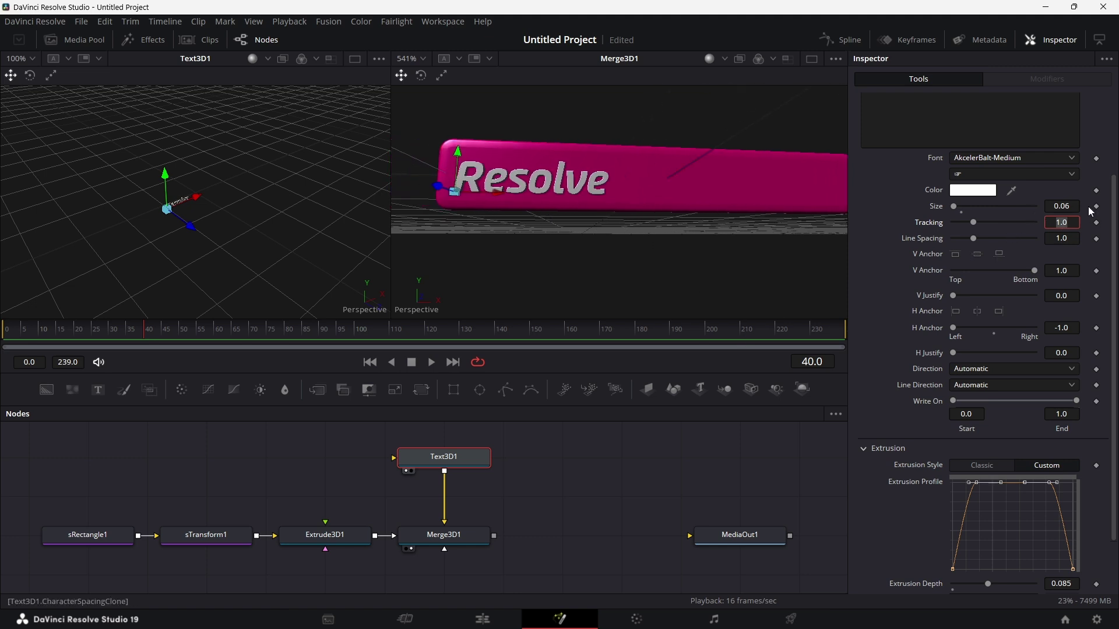
{"action": "left_click", "coordinate": [1073, 223]}
{"action": "type", "text": "1.2"}
{"action": "key", "text": "Tab"}
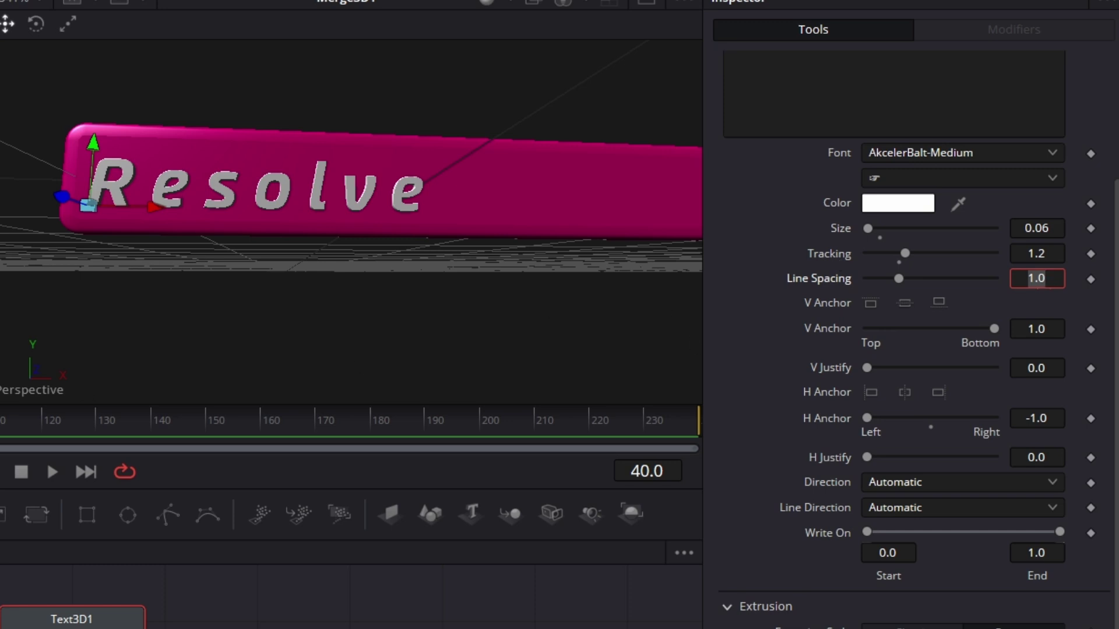
Apply an Anim Curves modifier to the text's tracking and open the modifier's controls
{"action": "right_click", "coordinate": [829, 256]}
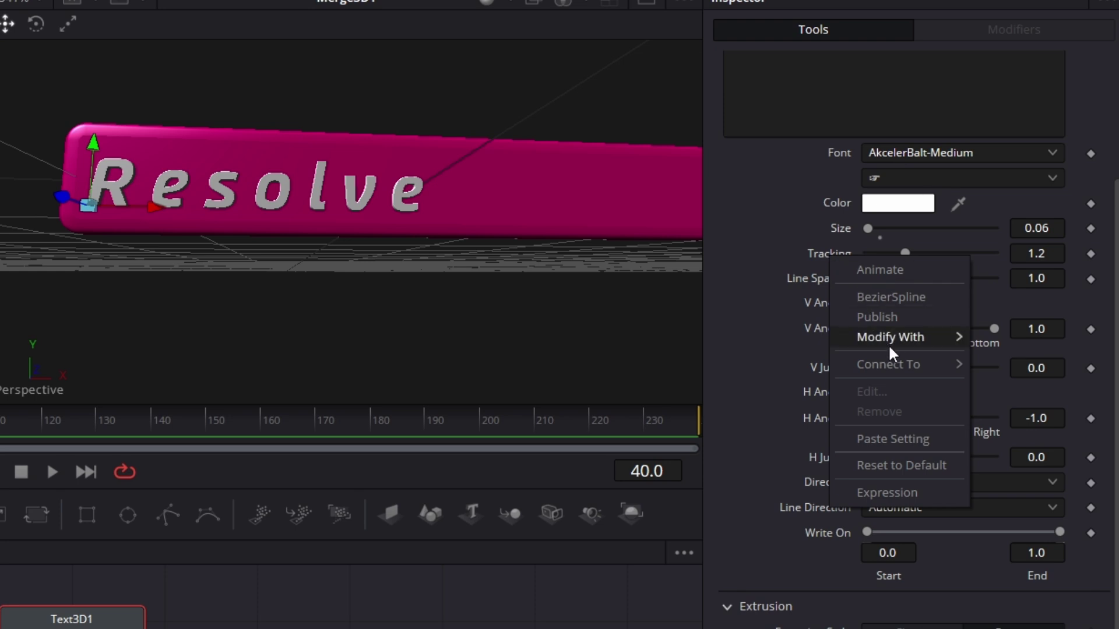
{"action": "mouse_move", "coordinate": [893, 346]}
{"action": "left_click", "coordinate": [739, 338]}
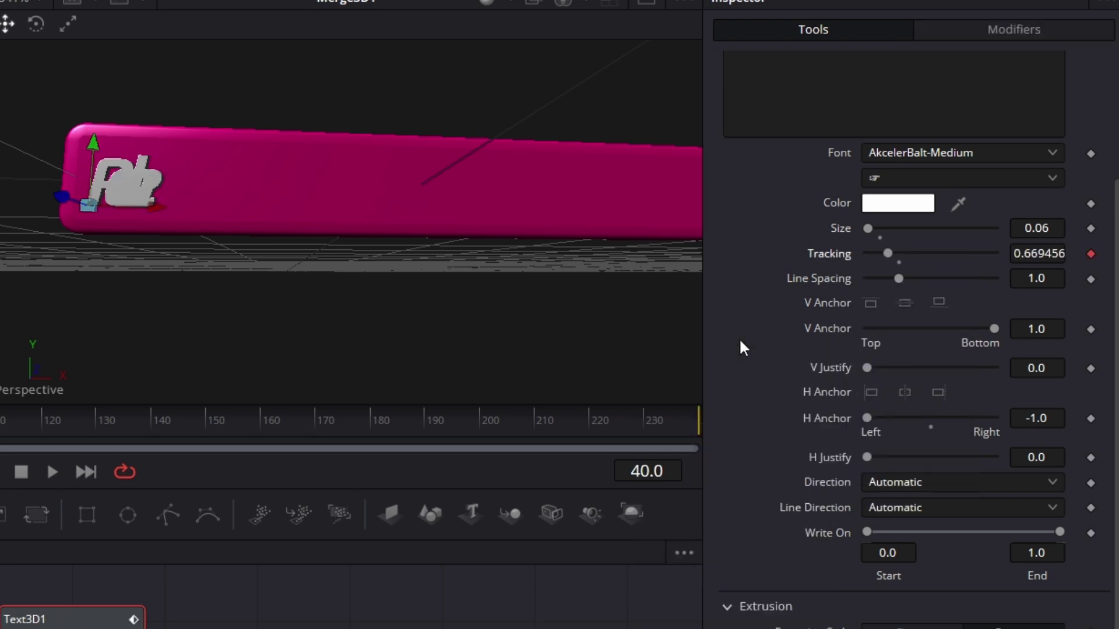
{"action": "left_click", "coordinate": [1038, 29]}
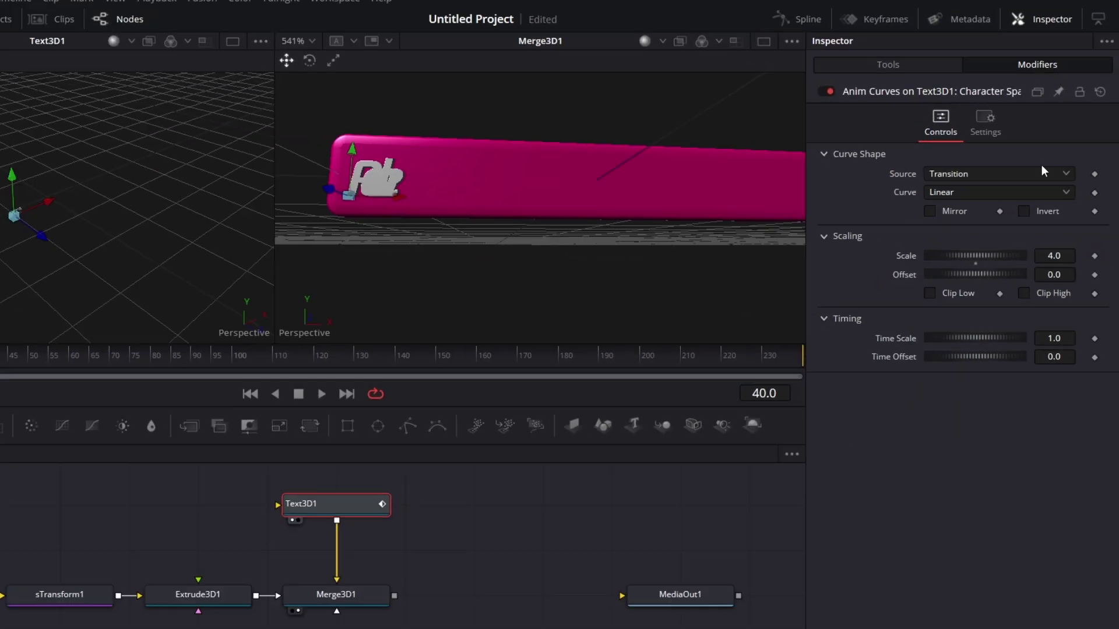
Set the tracking curve's offset to 1.2 and its scale to 0.2
{"action": "left_click", "coordinate": [1075, 259]}
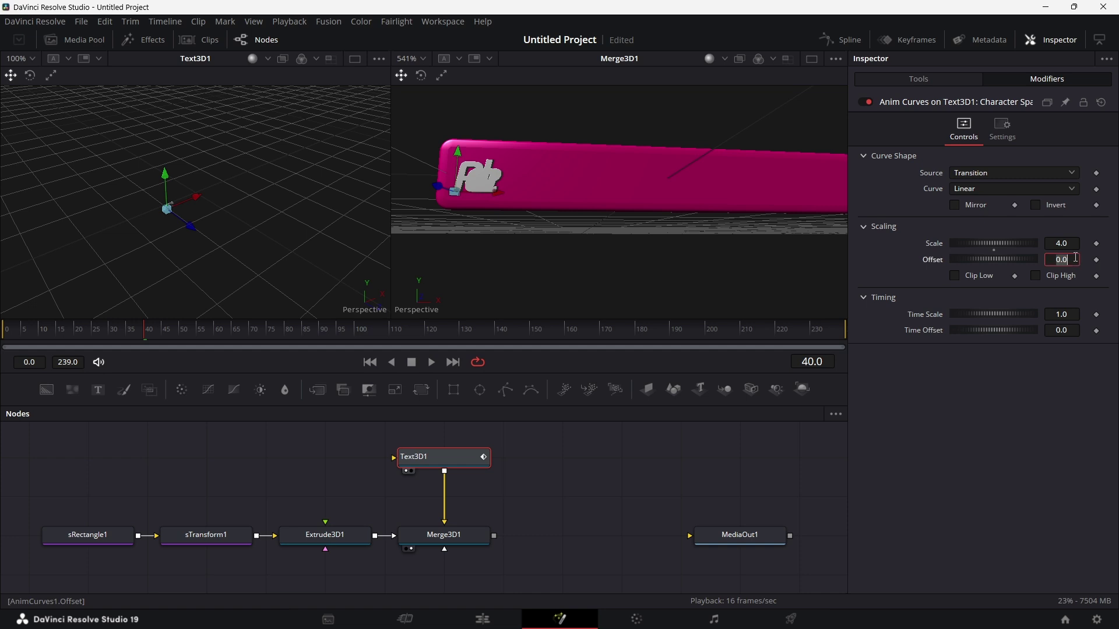
{"action": "type", "text": "1.2"}
{"action": "key", "text": "Return"}
{"action": "left_click", "coordinate": [1069, 244]}
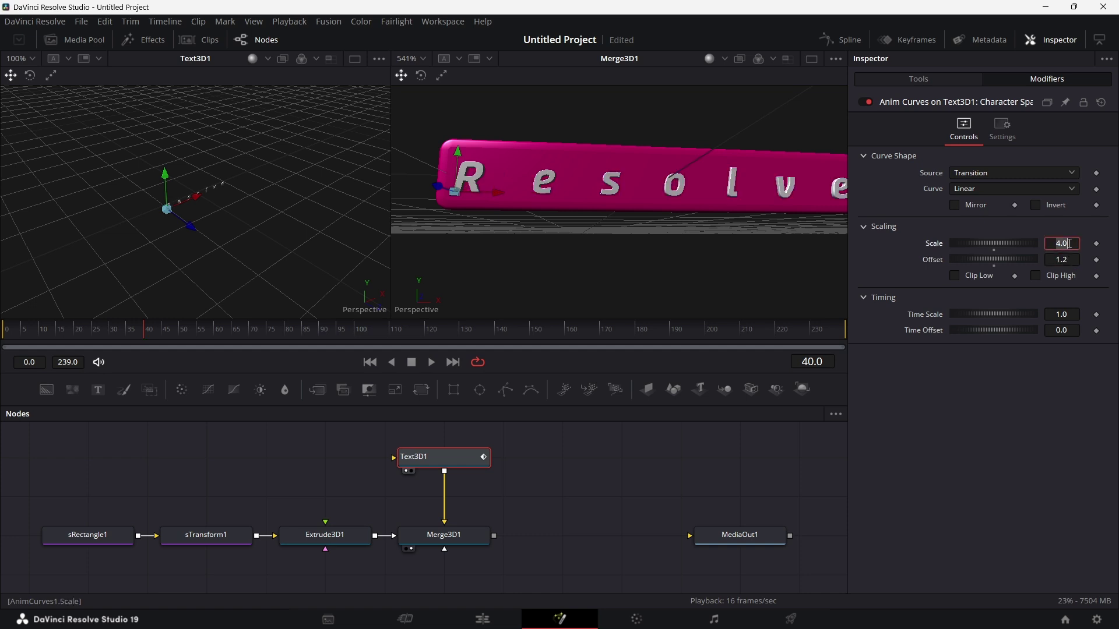
{"action": "type", "text": "0.2"}
{"action": "key", "text": "Tab"}
Time the tracking curve with a time offset of 20/240 and a time scale of 240/20
{"action": "left_click", "coordinate": [1068, 331]}
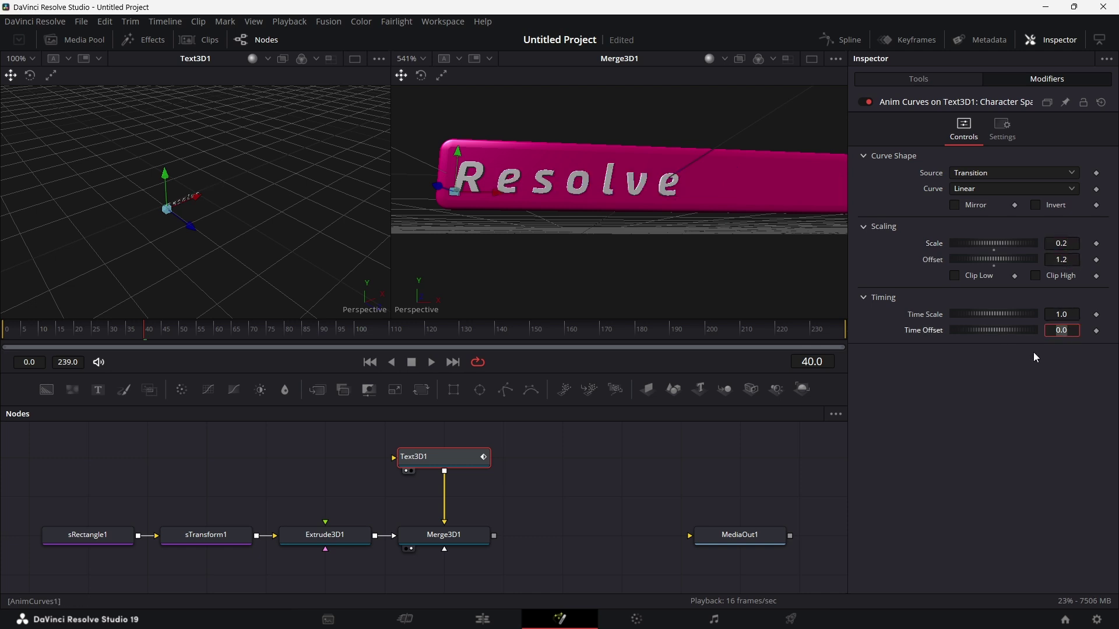
{"action": "type", "text": "20/240"}
{"action": "key", "text": "Tab"}
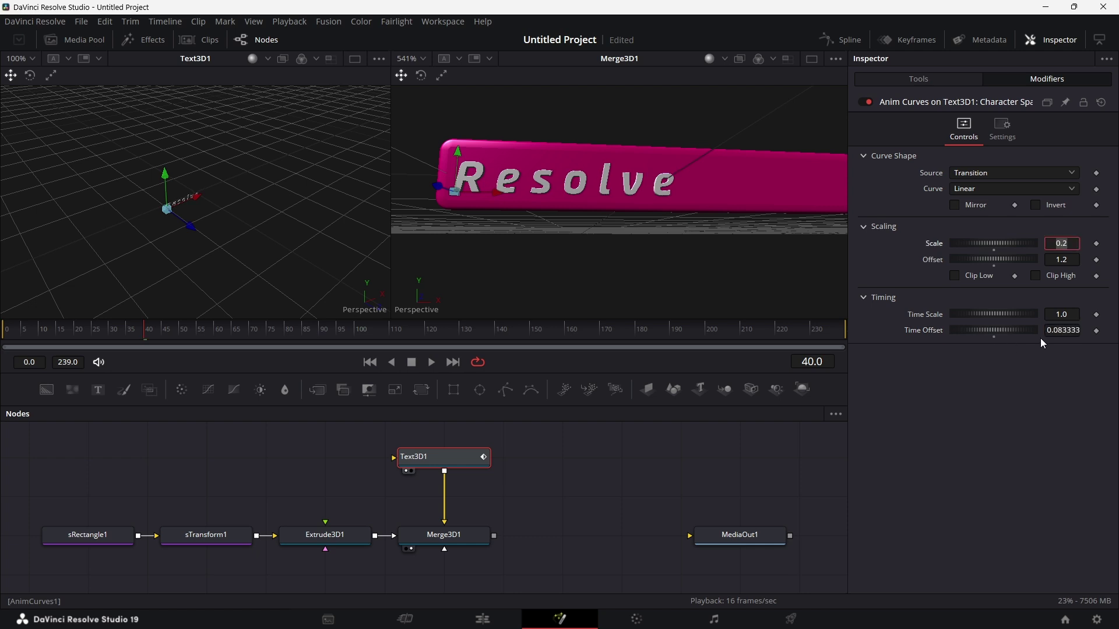
{"action": "left_click", "coordinate": [1072, 315]}
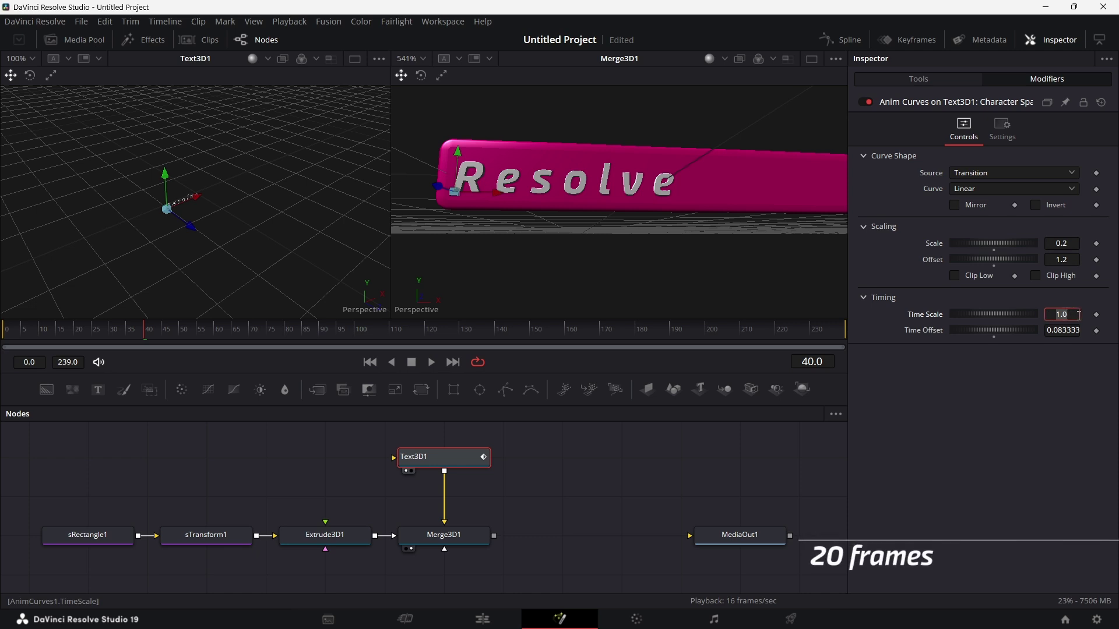
{"action": "type", "text": "240"}
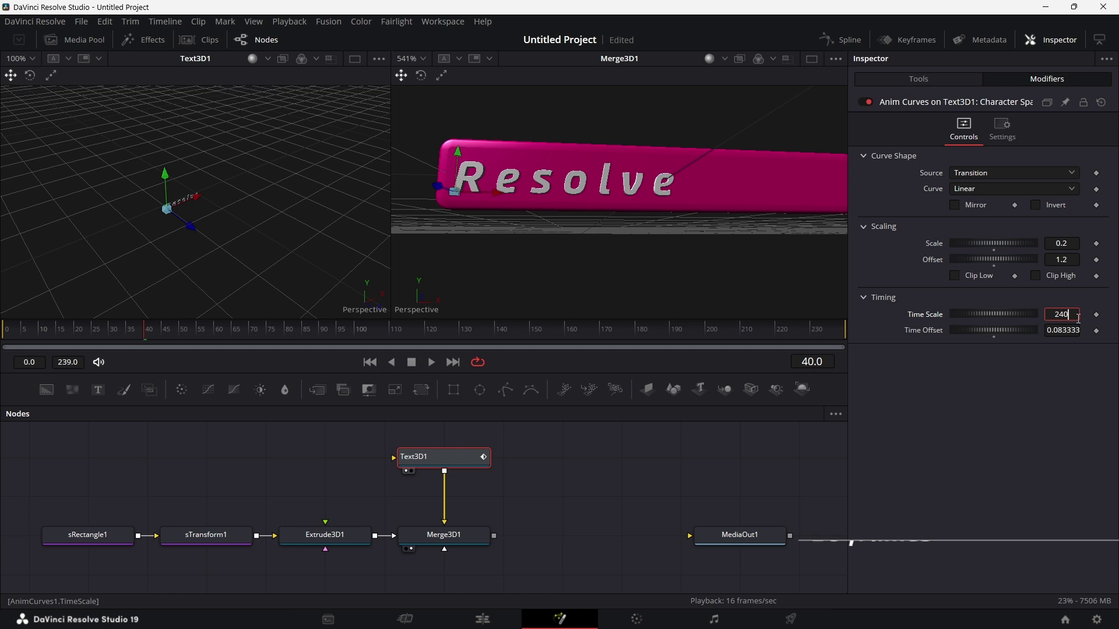
{"action": "type", "text": "/20"}
{"action": "key", "text": "Tab"}
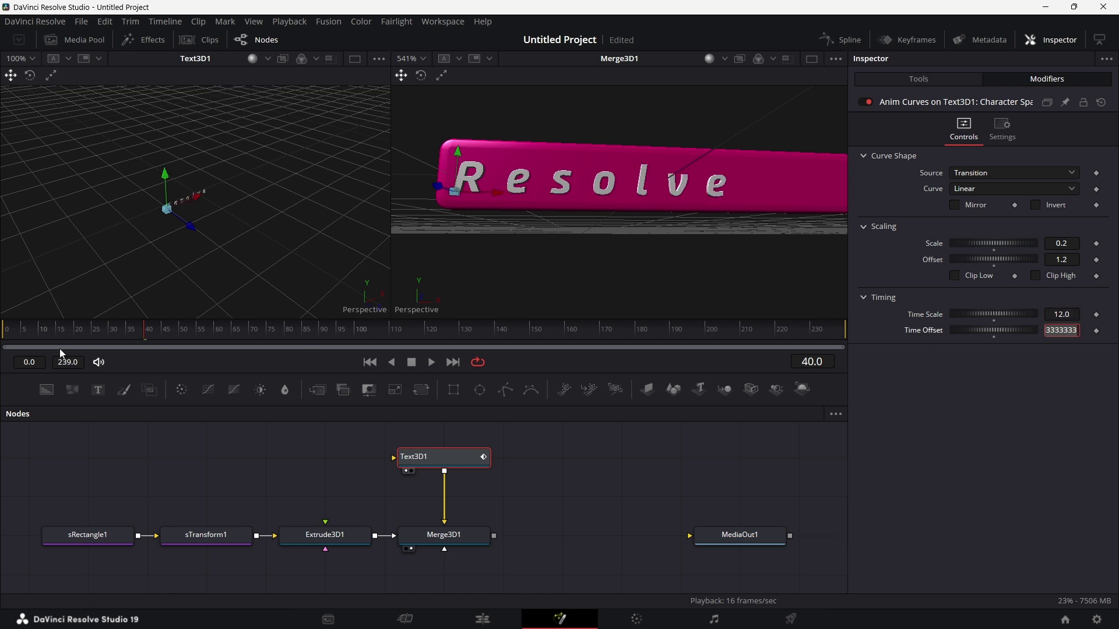
Play the composition from frame 0 to check the tracking animation
{"action": "left_click_drag", "start_coordinate": [15, 337], "coordinate": [3, 334]}
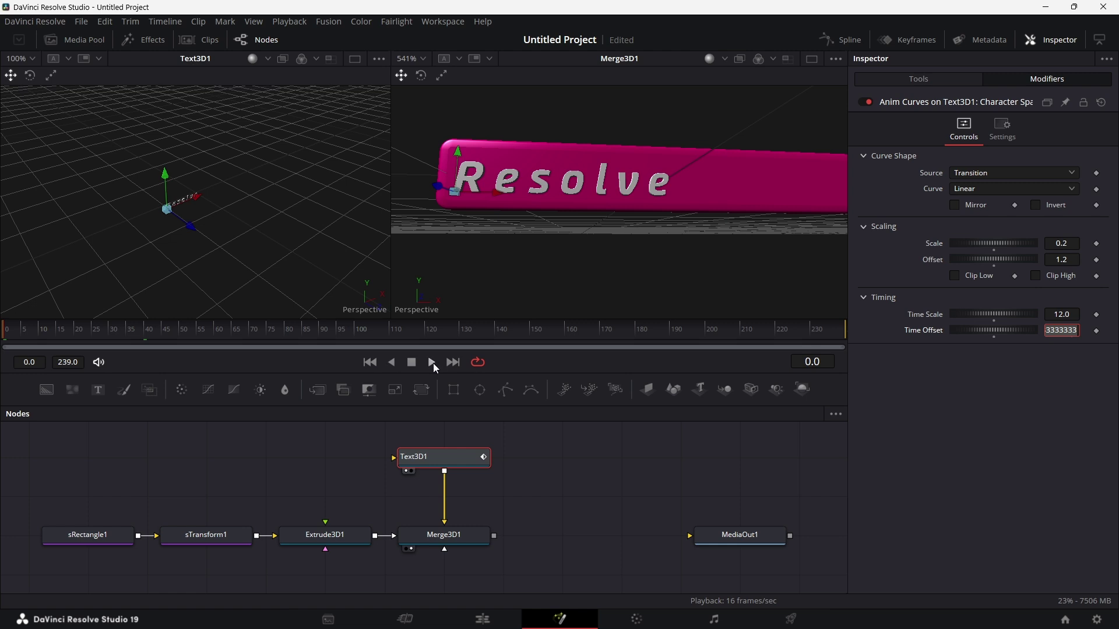
{"action": "left_click", "coordinate": [432, 362]}
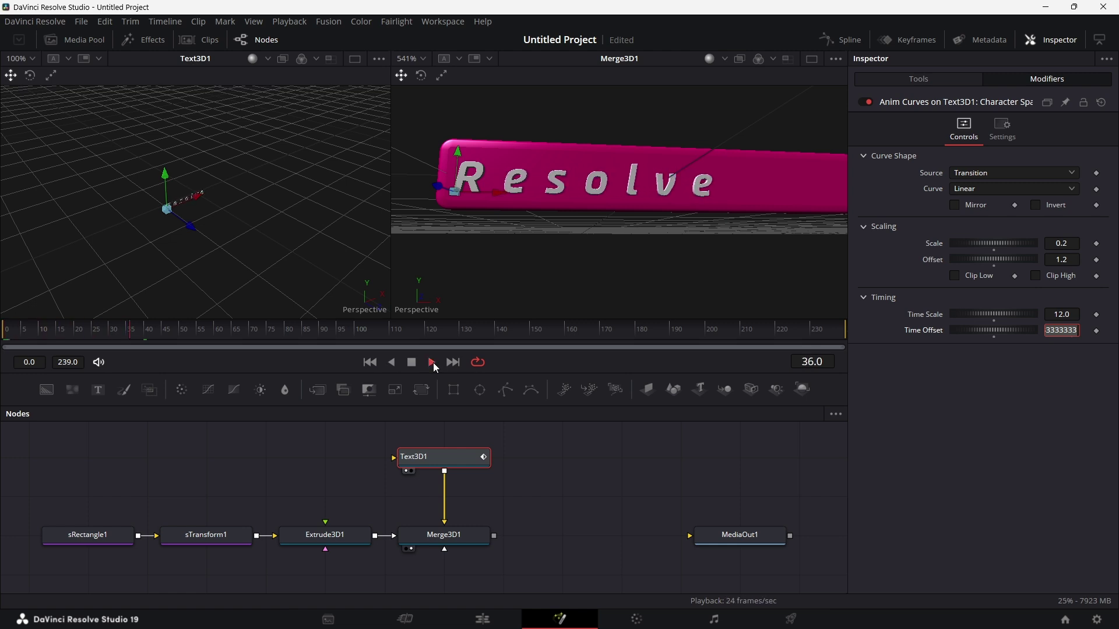
{"action": "key", "text": "BackSpace"}
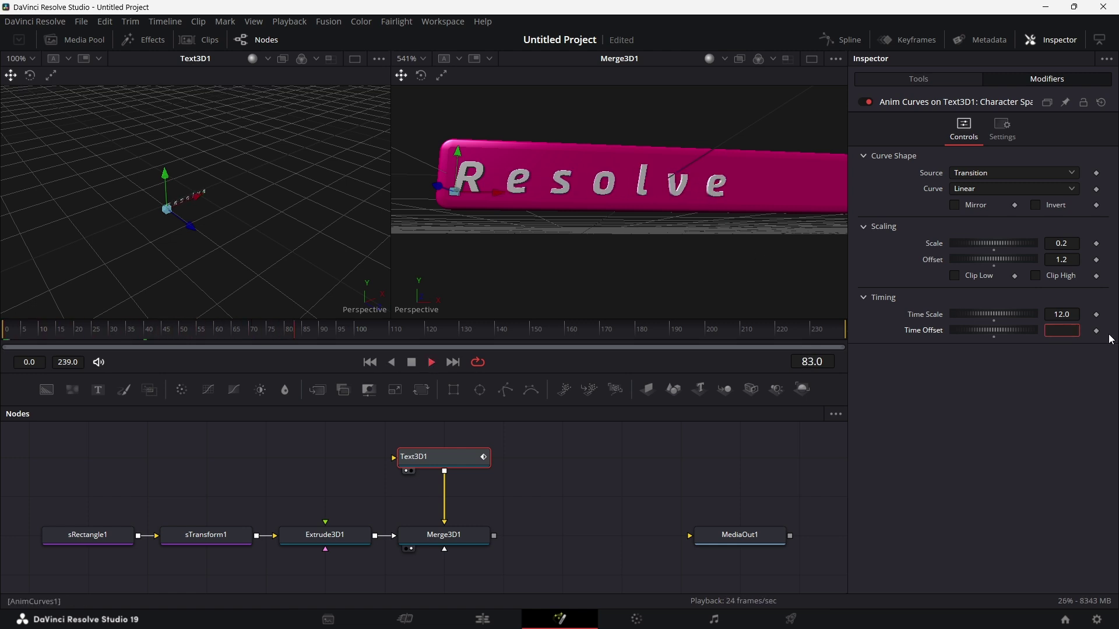
Reverse the tracking animation by setting the curve's scale to -0.2, keeping the offset at 1.2
{"action": "left_click", "coordinate": [1054, 243]}
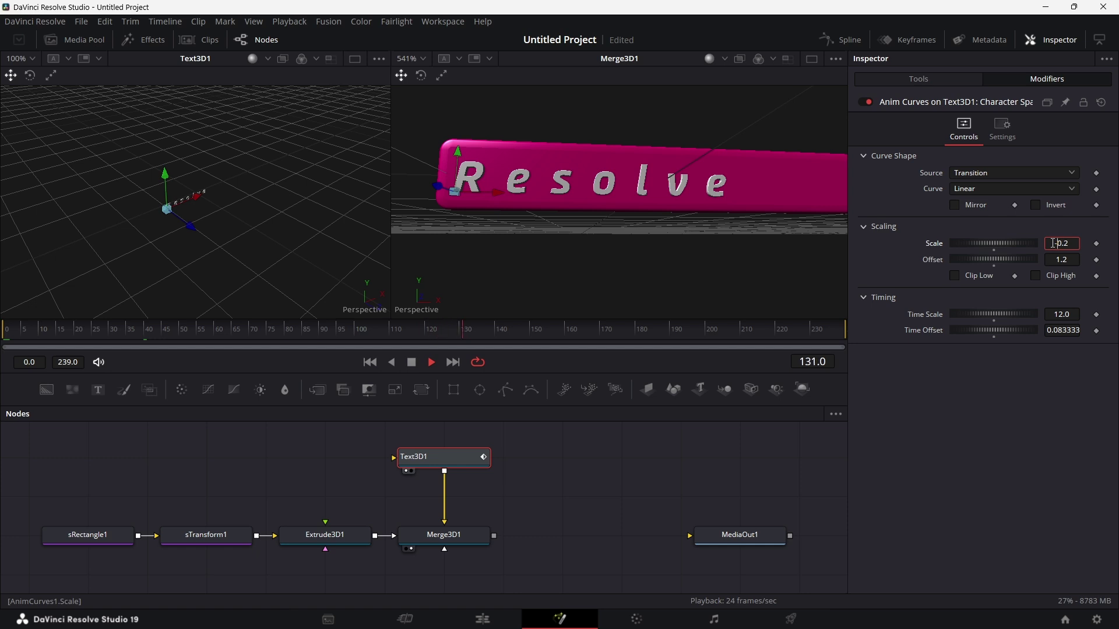
{"action": "key", "text": "Tab"}
{"action": "key", "text": "BackSpace"}
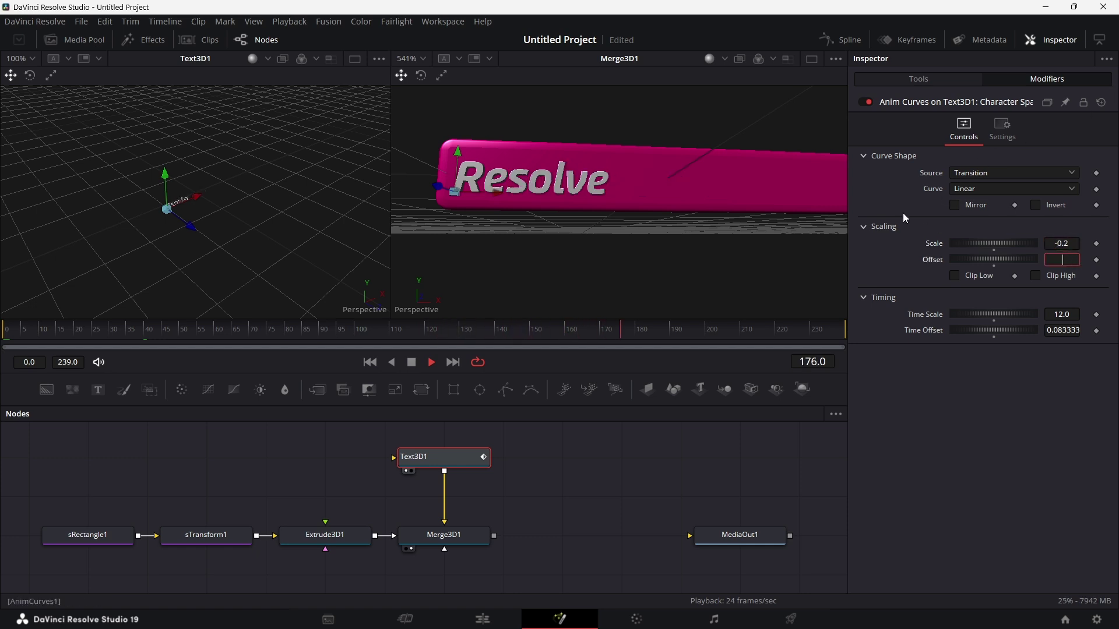
{"action": "left_click", "coordinate": [911, 212]}
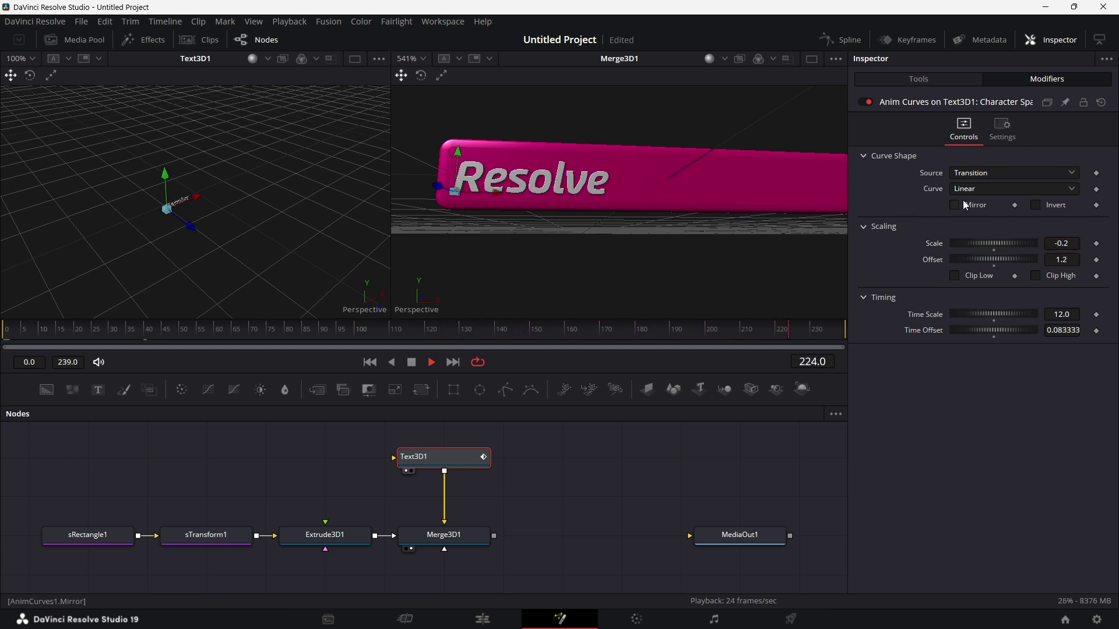
Set the character spacing animation's curve to Easing with Sine in and Sine out, Mirror off, and preview it from the start
{"action": "left_click", "coordinate": [984, 188]}
{"action": "left_click", "coordinate": [972, 218]}
{"action": "left_click", "coordinate": [971, 222]}
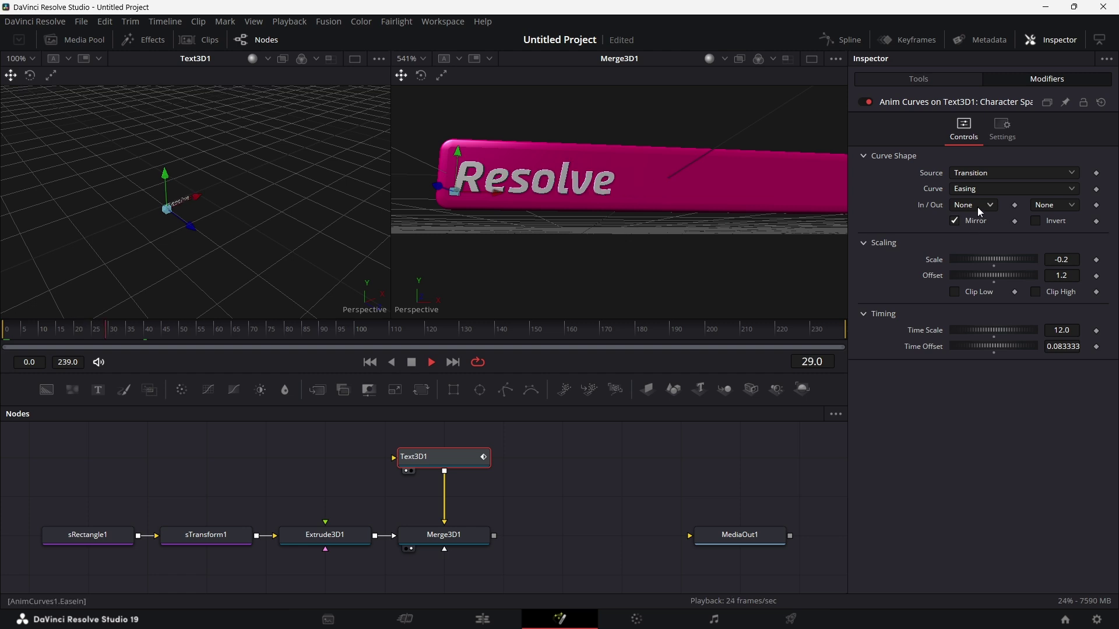
{"action": "left_click", "coordinate": [979, 211]}
{"action": "left_click", "coordinate": [965, 236]}
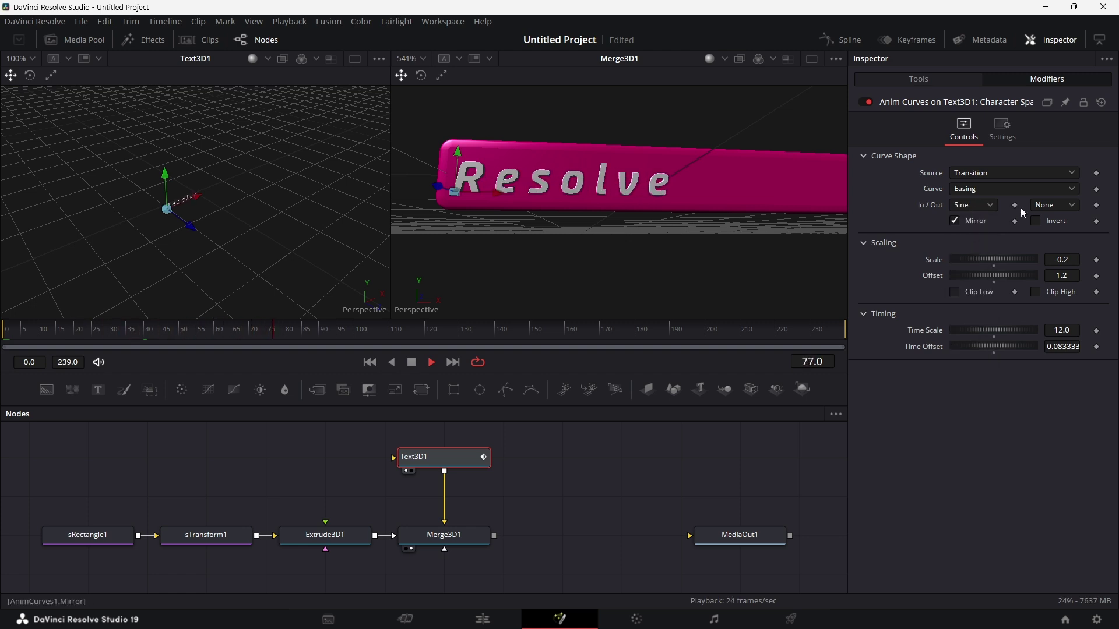
{"action": "left_click", "coordinate": [1041, 205]}
{"action": "left_click", "coordinate": [1042, 236]}
{"action": "left_click", "coordinate": [11, 336]}
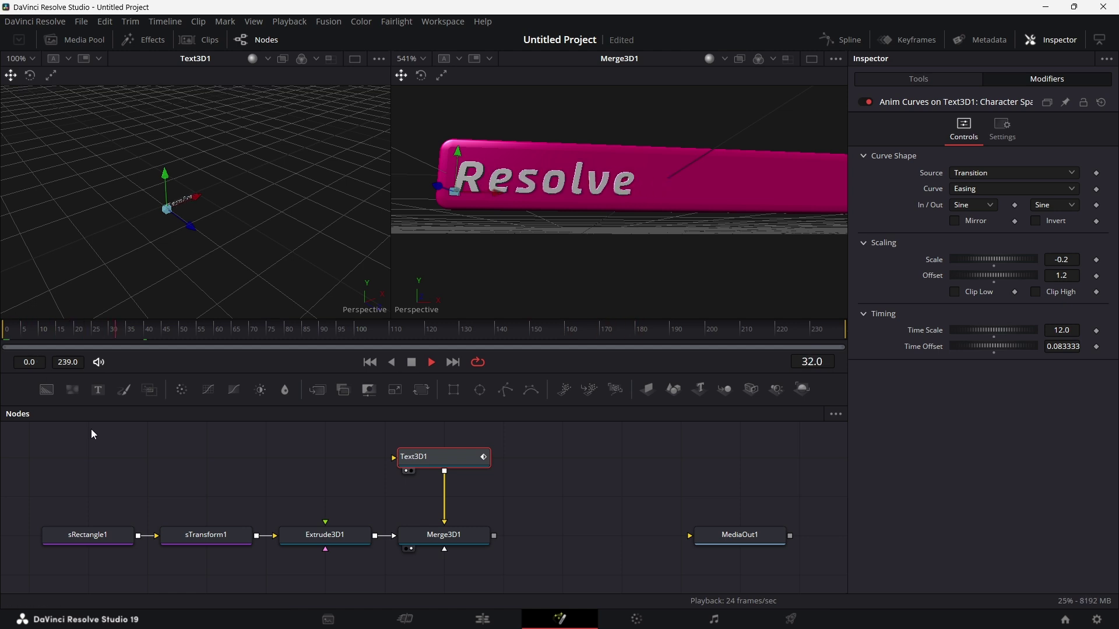
{"action": "key", "text": "space"}
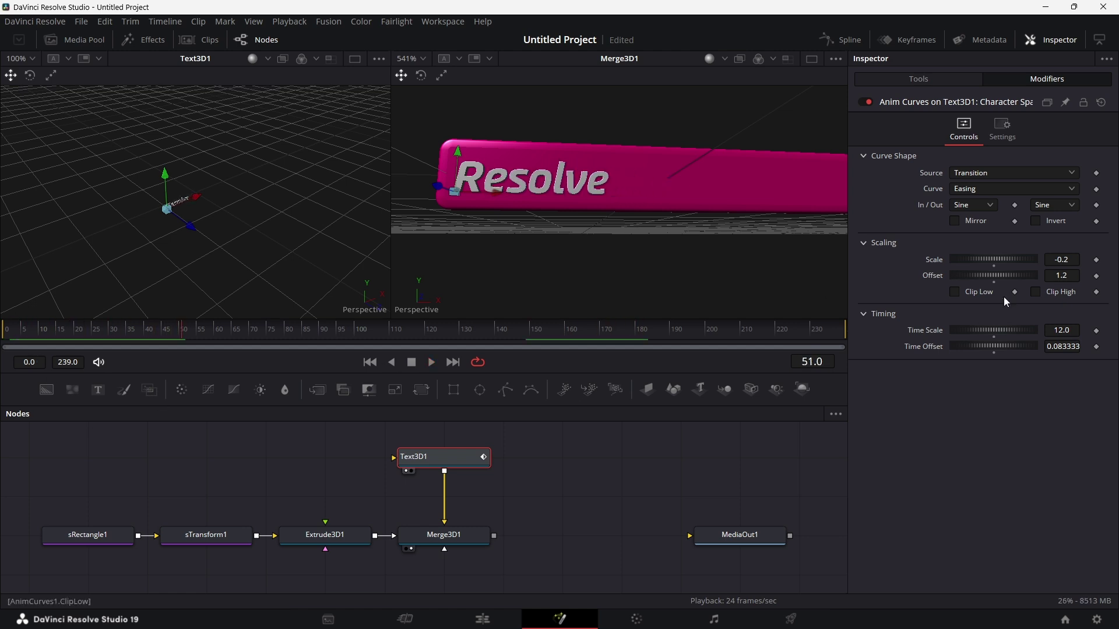
Add a Transform 3D node after Merge3D1
{"action": "left_click_drag", "start_coordinate": [616, 175], "coordinate": [485, 167]}
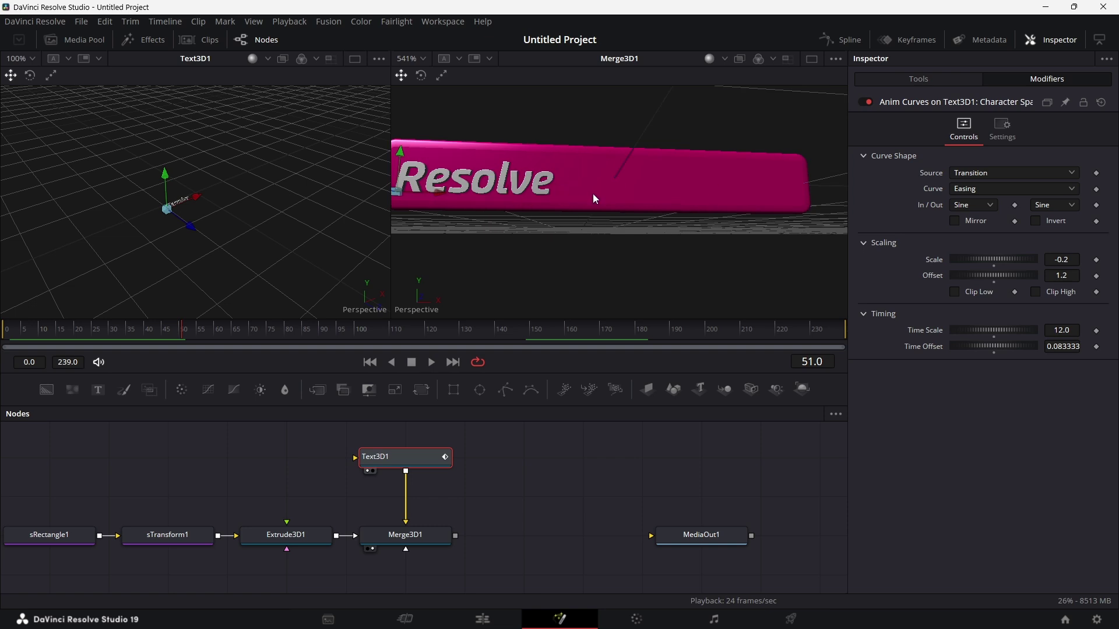
{"action": "left_click", "coordinate": [428, 534]}
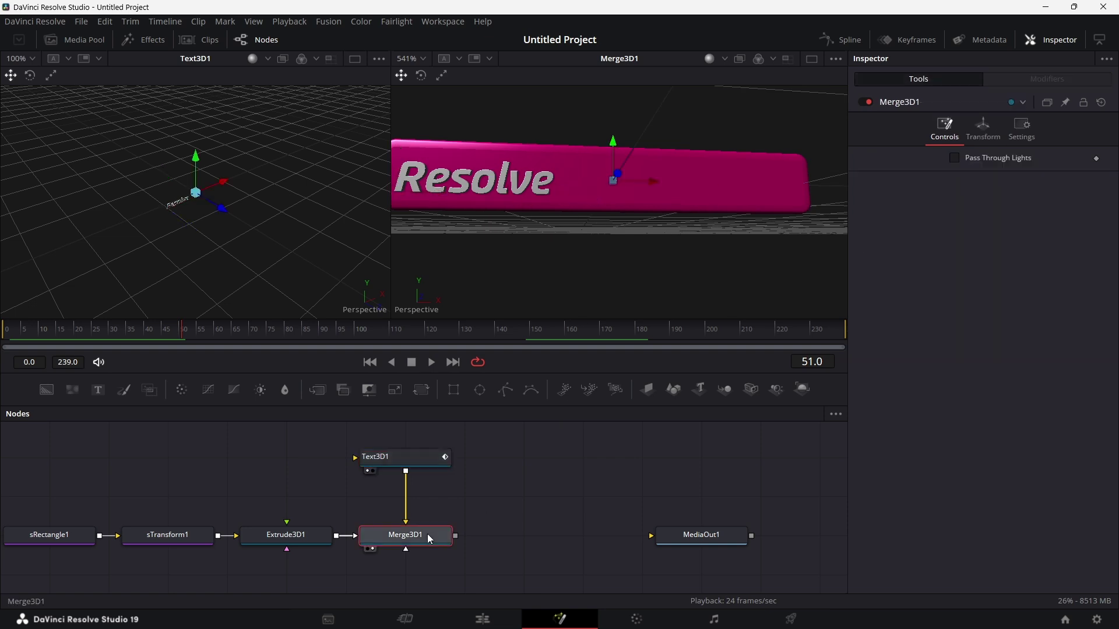
{"action": "key", "text": "shift+space"}
{"action": "type", "text": "tran"}
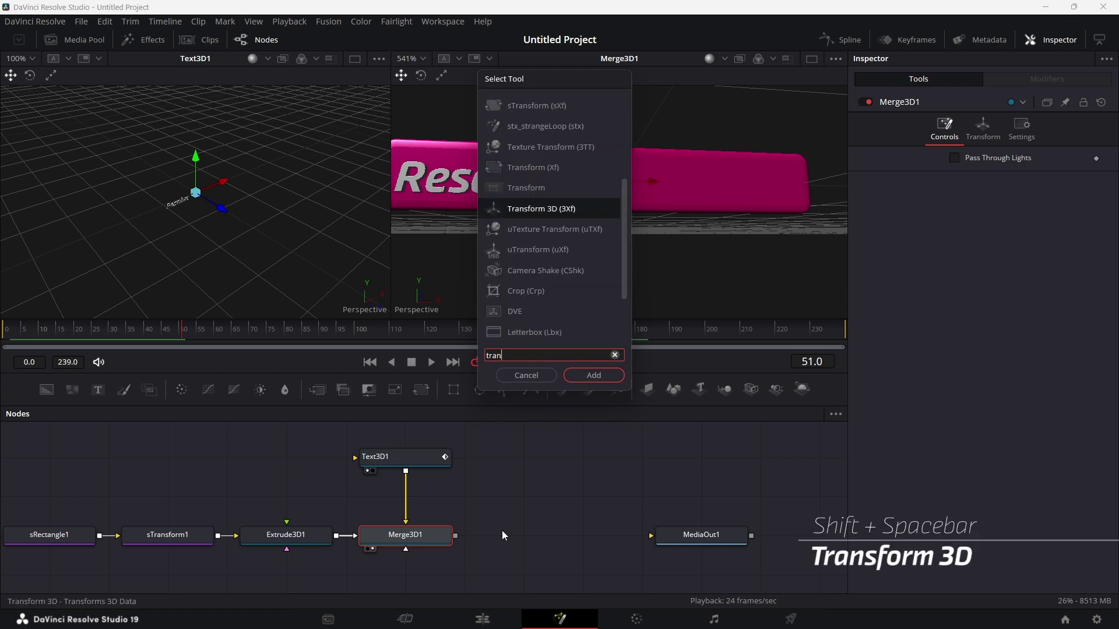
{"action": "key", "text": "Return"}
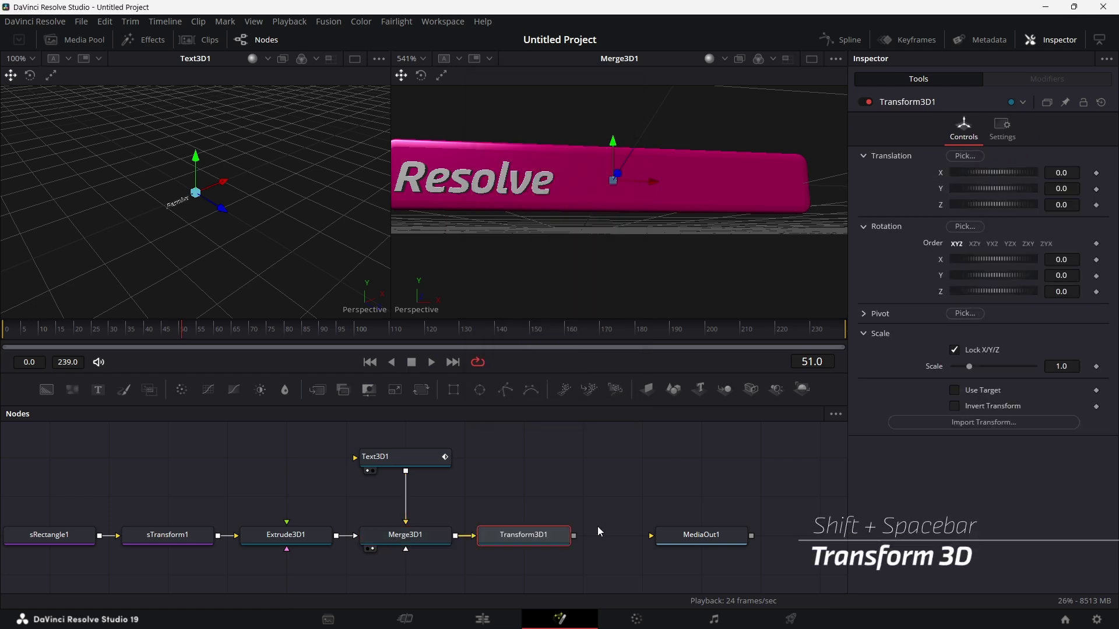
Move MediaOut1 further away from the node chain and show Transform3D1 in the second viewer
{"action": "left_click_drag", "start_coordinate": [680, 535], "coordinate": [725, 545]}
{"action": "left_click", "coordinate": [759, 551]}
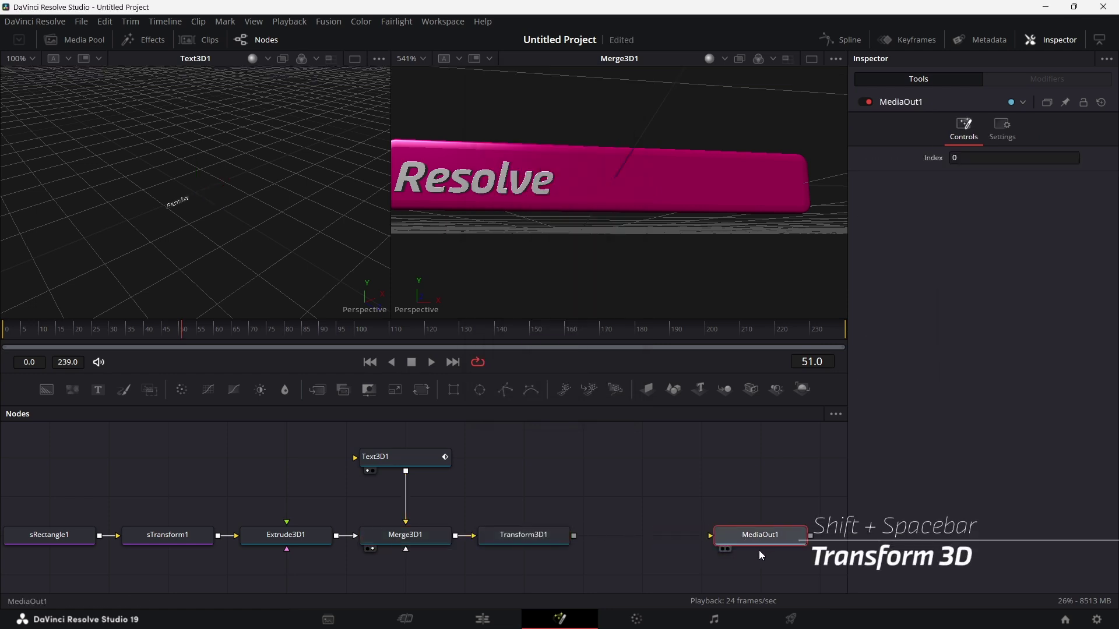
{"action": "left_click_drag", "start_coordinate": [527, 537], "coordinate": [561, 183]}
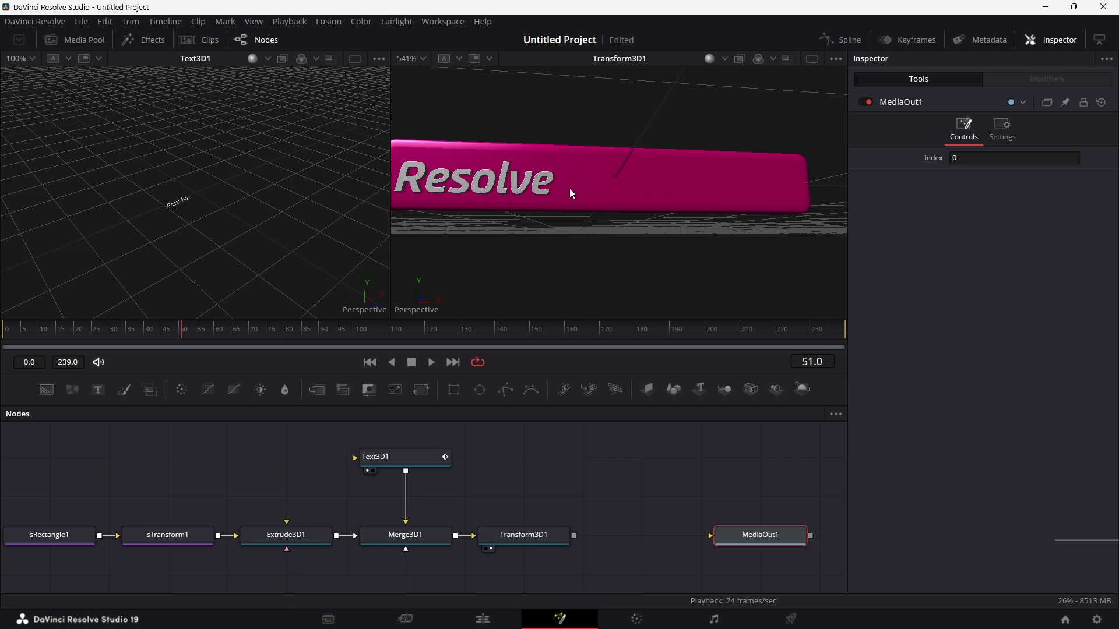
Try an X rotation of -90 on Transform3D1
{"action": "left_click", "coordinate": [508, 543]}
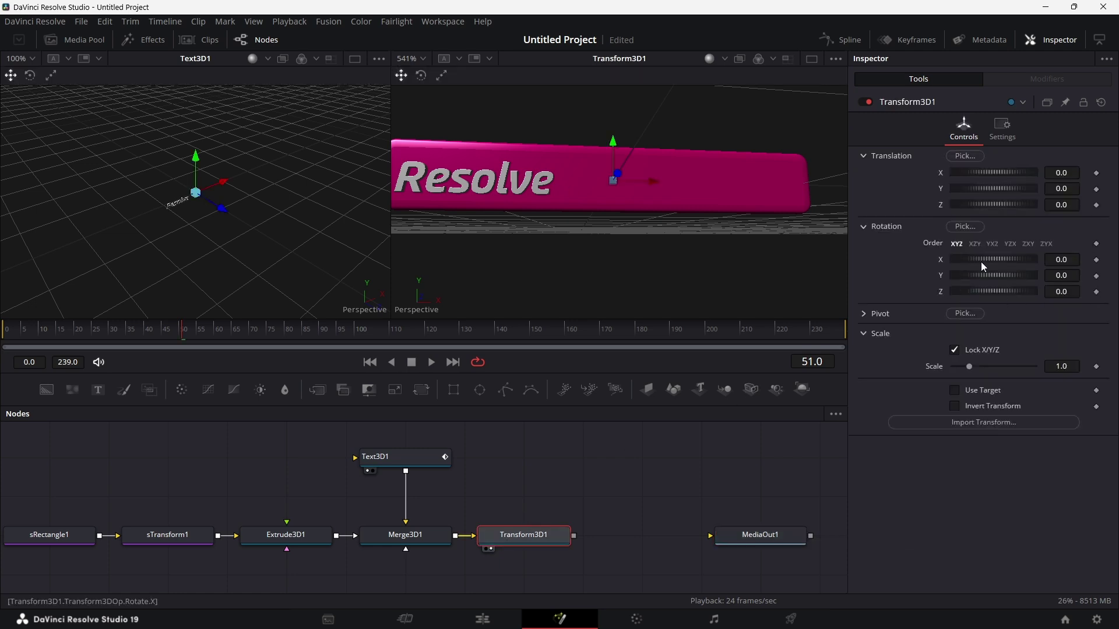
{"action": "left_click_drag", "start_coordinate": [992, 261], "coordinate": [970, 267]}
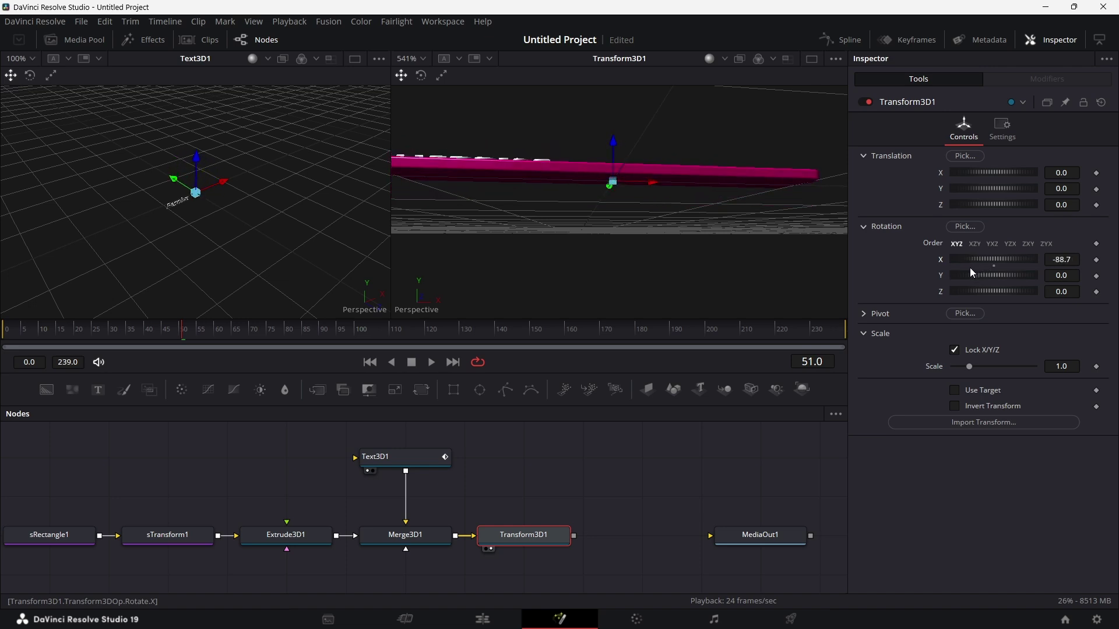
{"action": "left_click", "coordinate": [1071, 259]}
{"action": "type", "text": "-90"}
{"action": "key", "text": "Tab"}
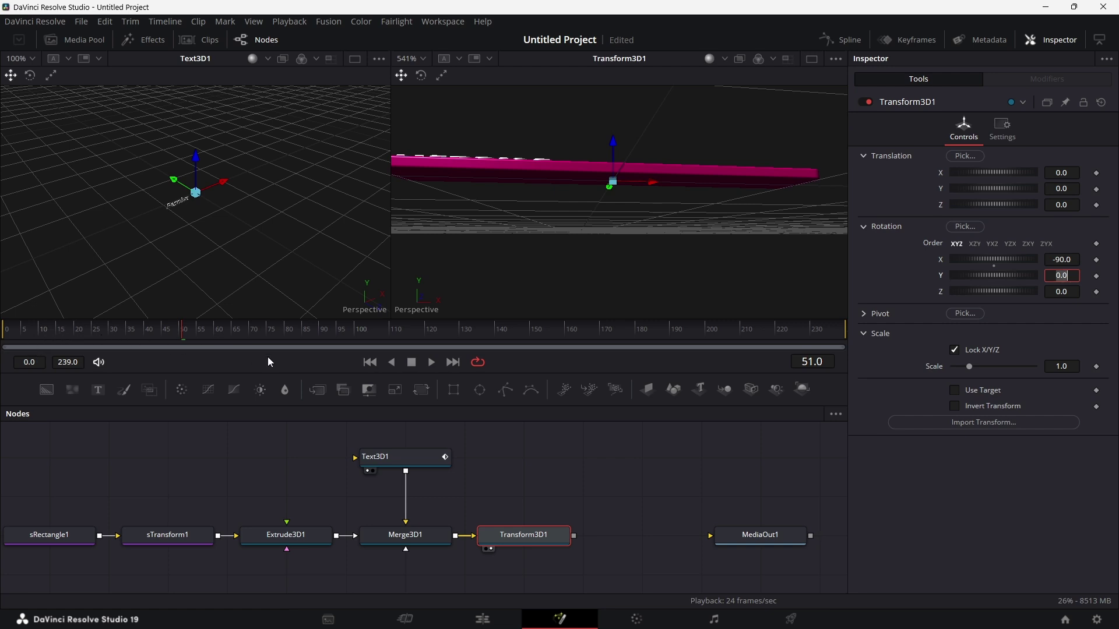
At frame 0, modify Transform3D1's X rotation with Anim Curves and show the modifier's controls
{"action": "left_click", "coordinate": [7, 336]}
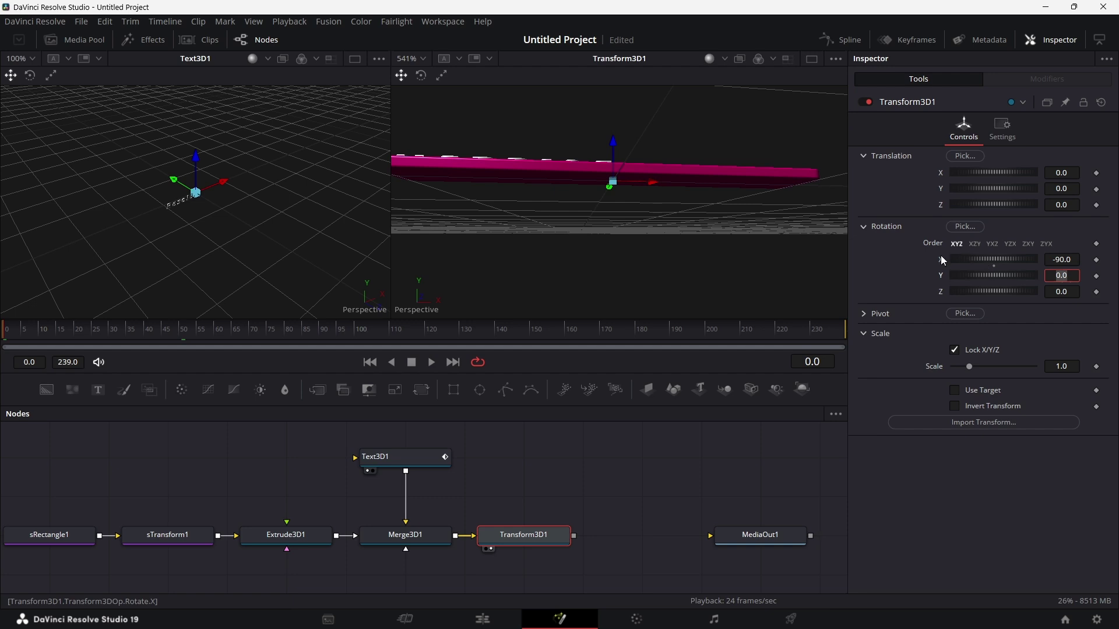
{"action": "right_click", "coordinate": [939, 259]}
{"action": "mouse_move", "coordinate": [1036, 318]}
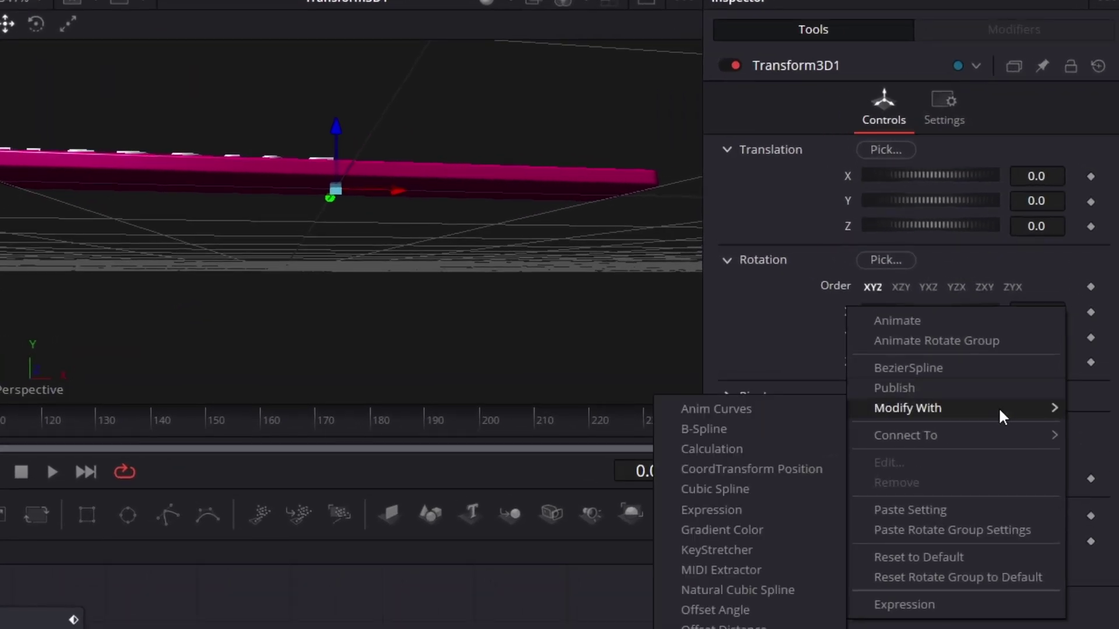
{"action": "left_click", "coordinate": [767, 415]}
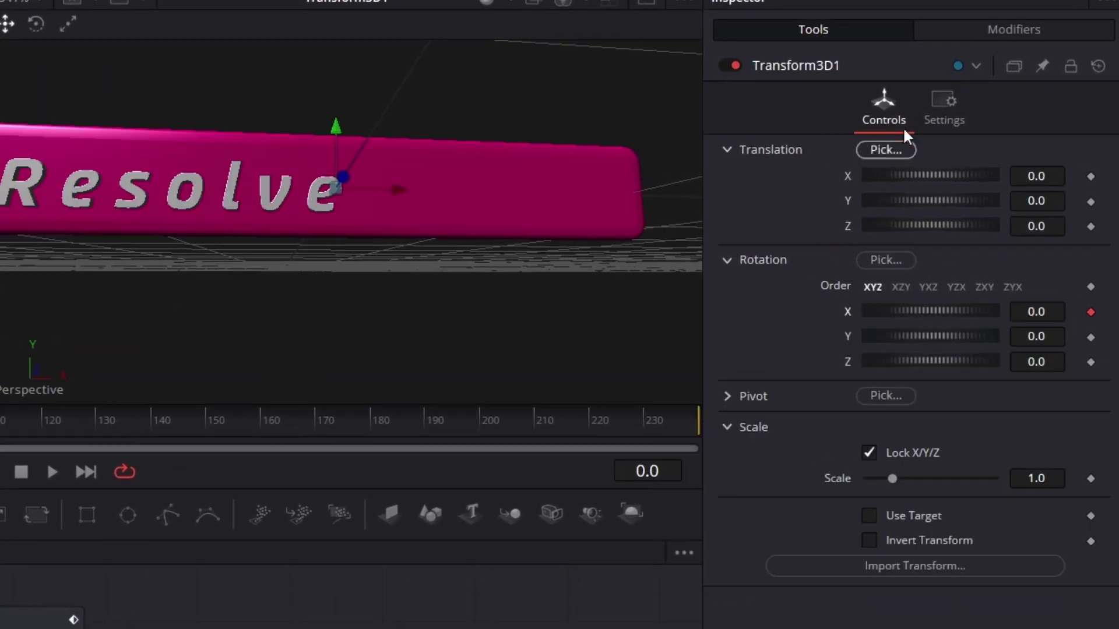
{"action": "left_click", "coordinate": [1037, 29]}
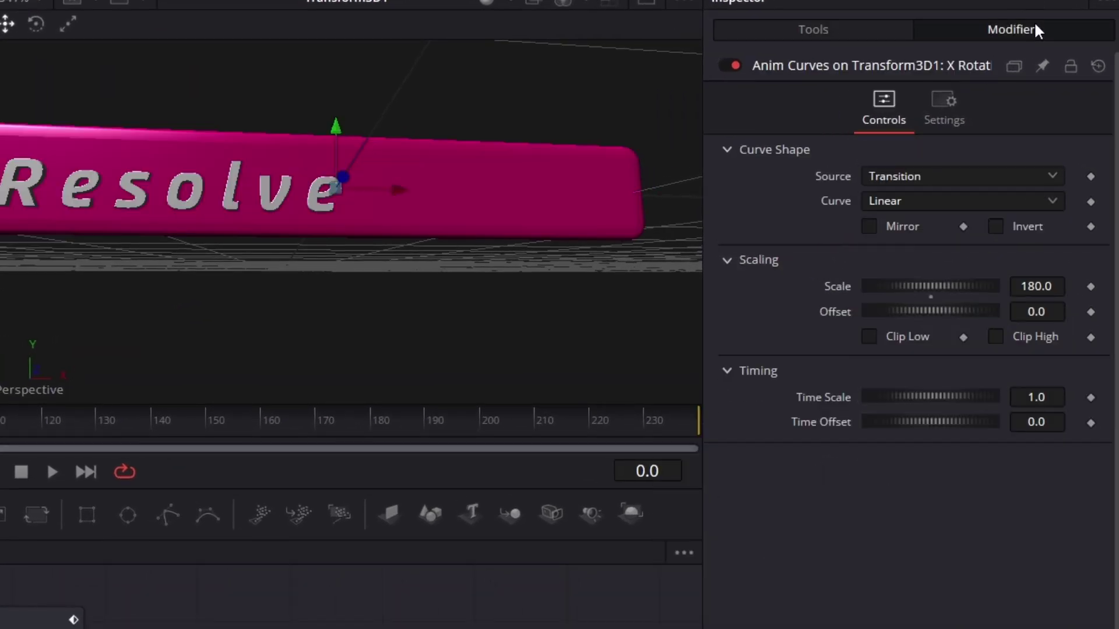
Set the X rotation animation's Offset to -90 and Scale to 90
{"action": "left_click", "coordinate": [1046, 310]}
{"action": "type", "text": "-90"}
{"action": "key", "text": "Tab"}
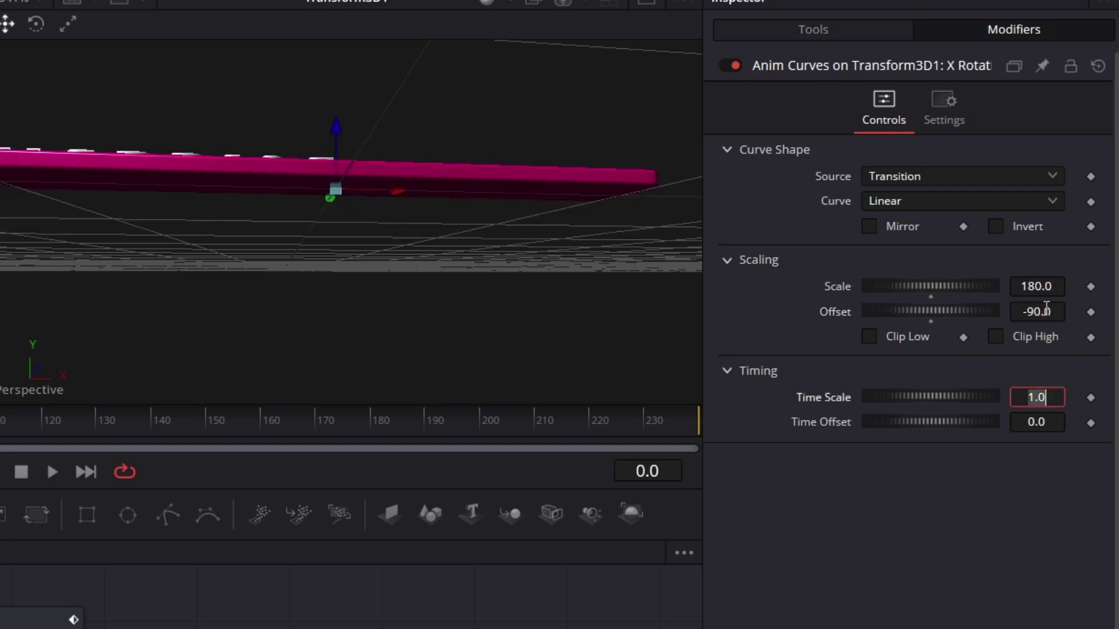
{"action": "left_click", "coordinate": [1055, 289]}
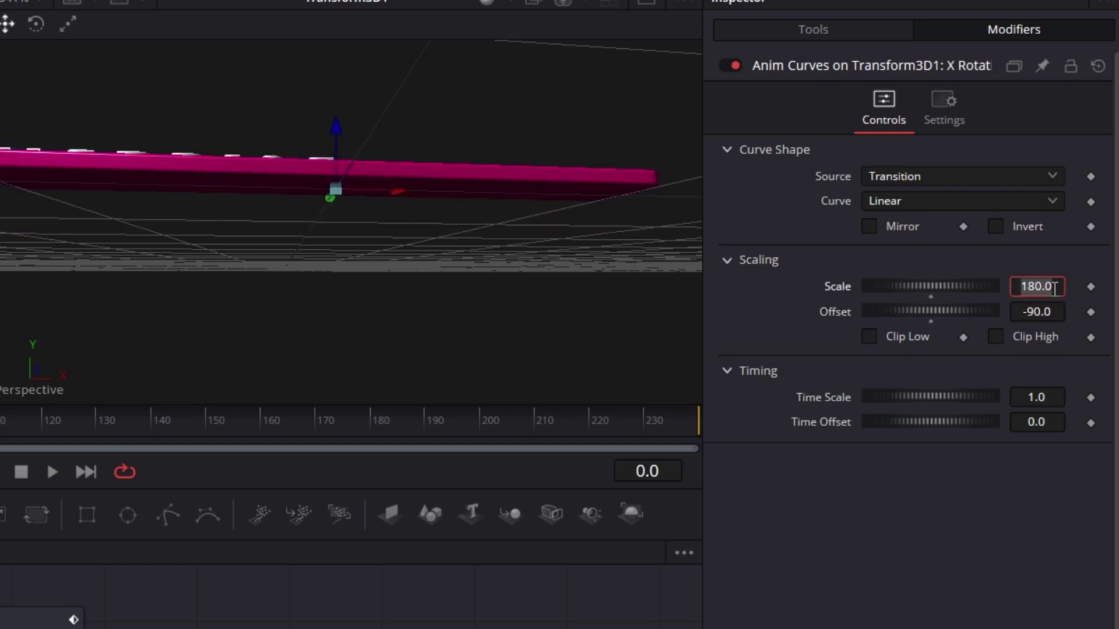
{"action": "type", "text": "90"}
{"action": "key", "text": "Tab"}
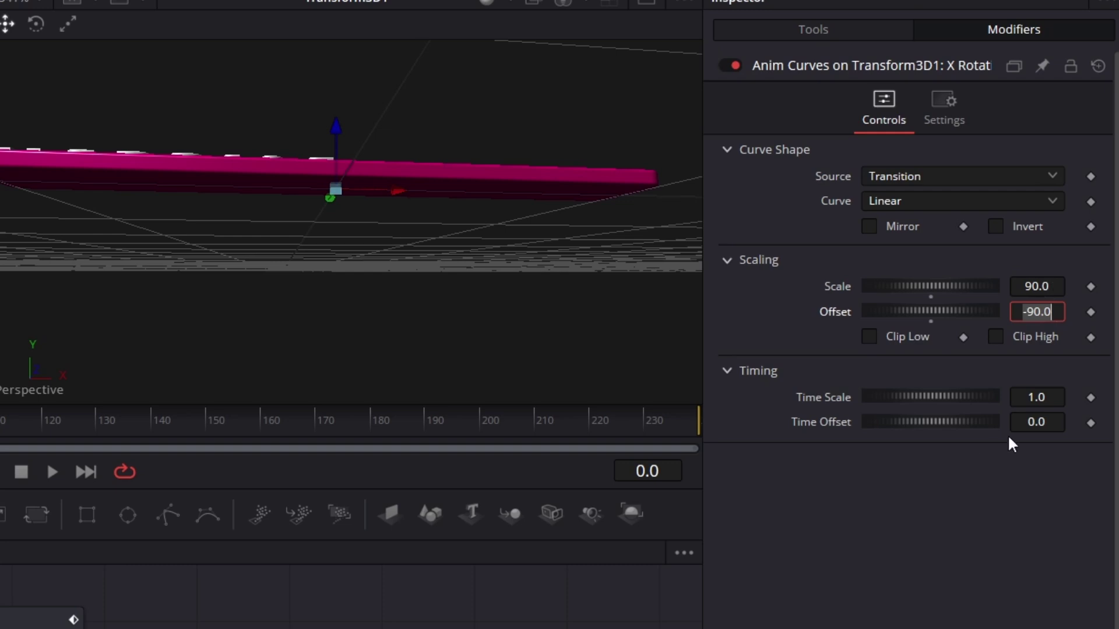
Set the X rotation animation's Time Scale to 240/30
{"action": "left_click", "coordinate": [1047, 399]}
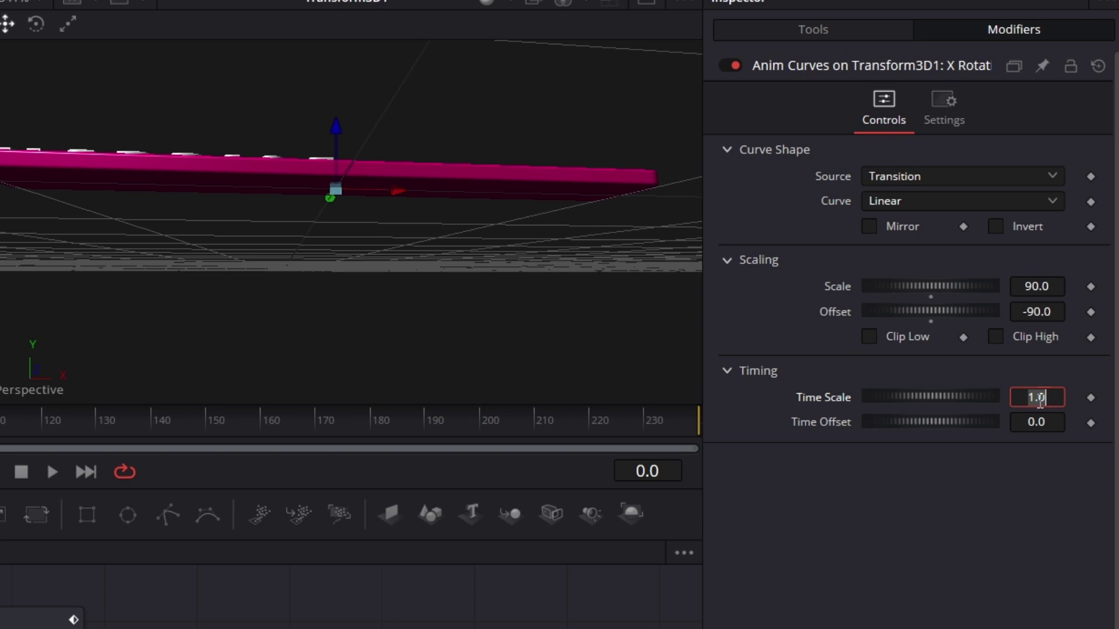
{"action": "type", "text": "240/30"}
{"action": "key", "text": "Tab"}
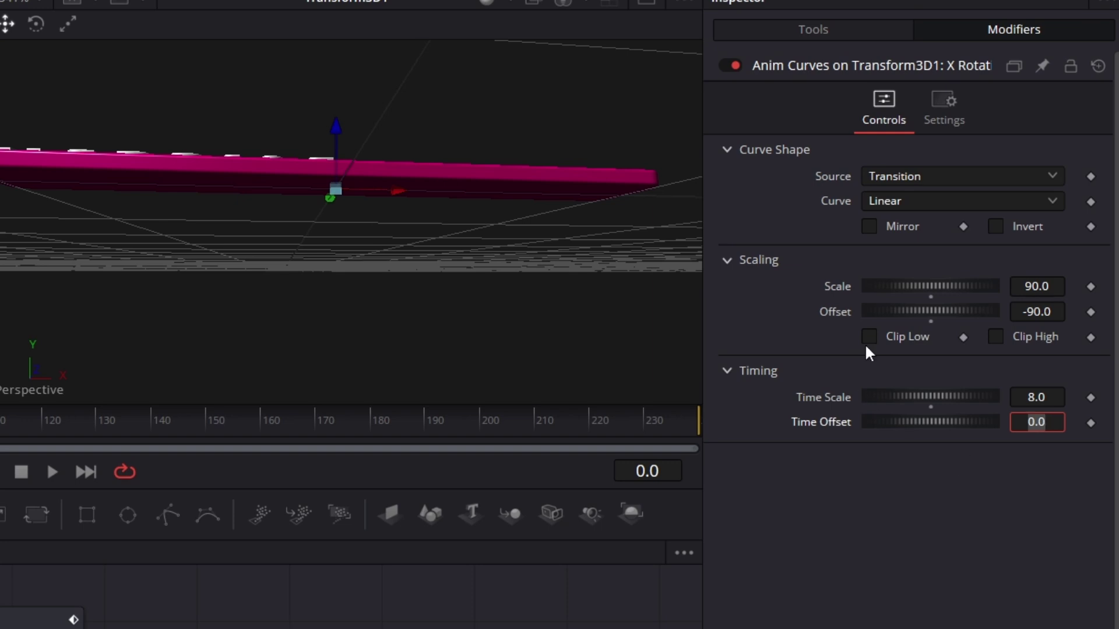
Set the X rotation animation's curve to Easing with Sine in and Sine out, and play it back
{"action": "left_click", "coordinate": [928, 202]}
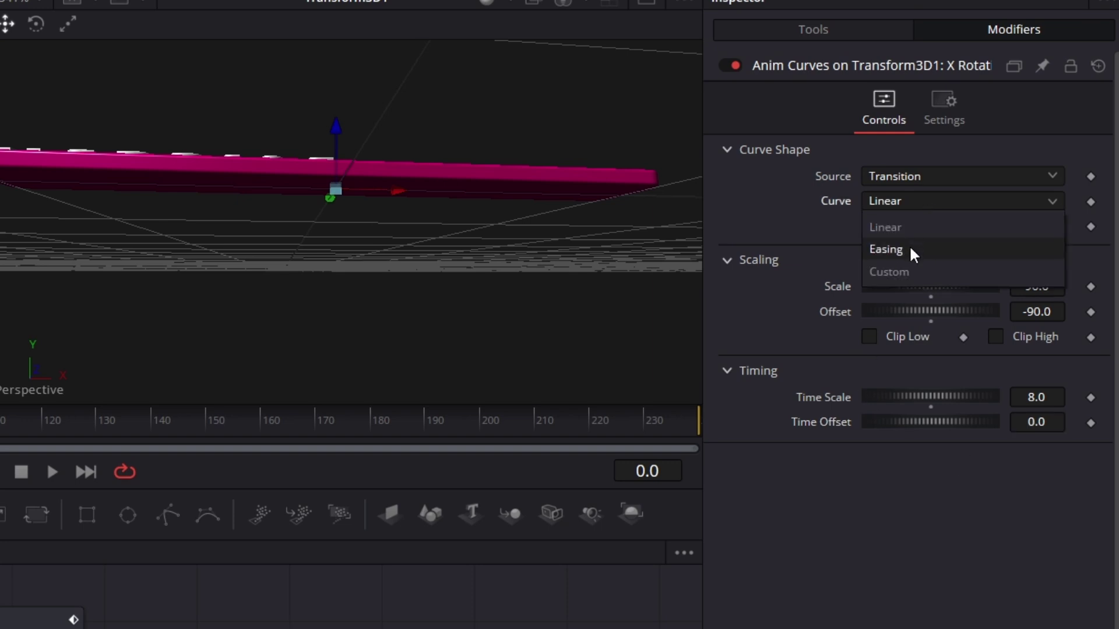
{"action": "left_click", "coordinate": [910, 250]}
{"action": "left_click", "coordinate": [923, 204]}
{"action": "left_click", "coordinate": [828, 253]}
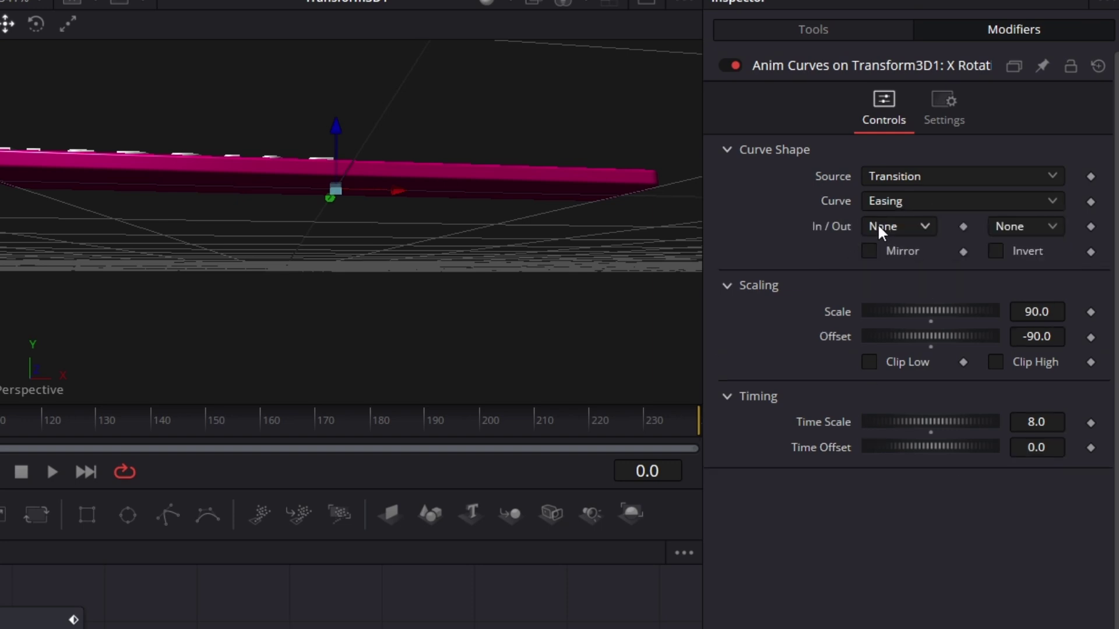
{"action": "left_click", "coordinate": [880, 228]}
{"action": "left_click", "coordinate": [885, 269]}
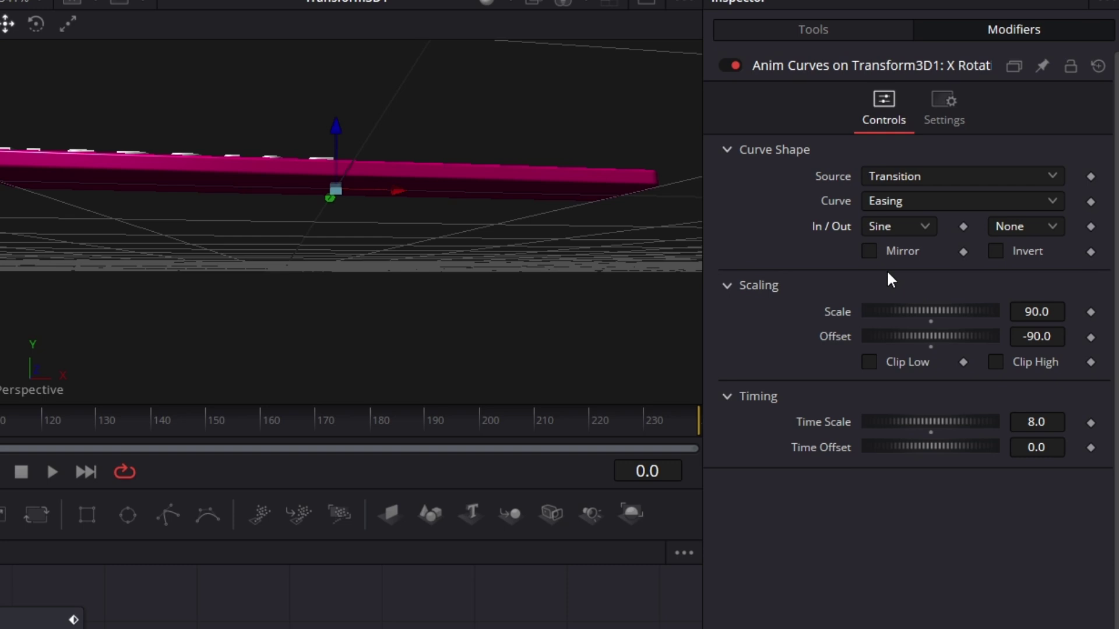
{"action": "left_click", "coordinate": [1011, 229]}
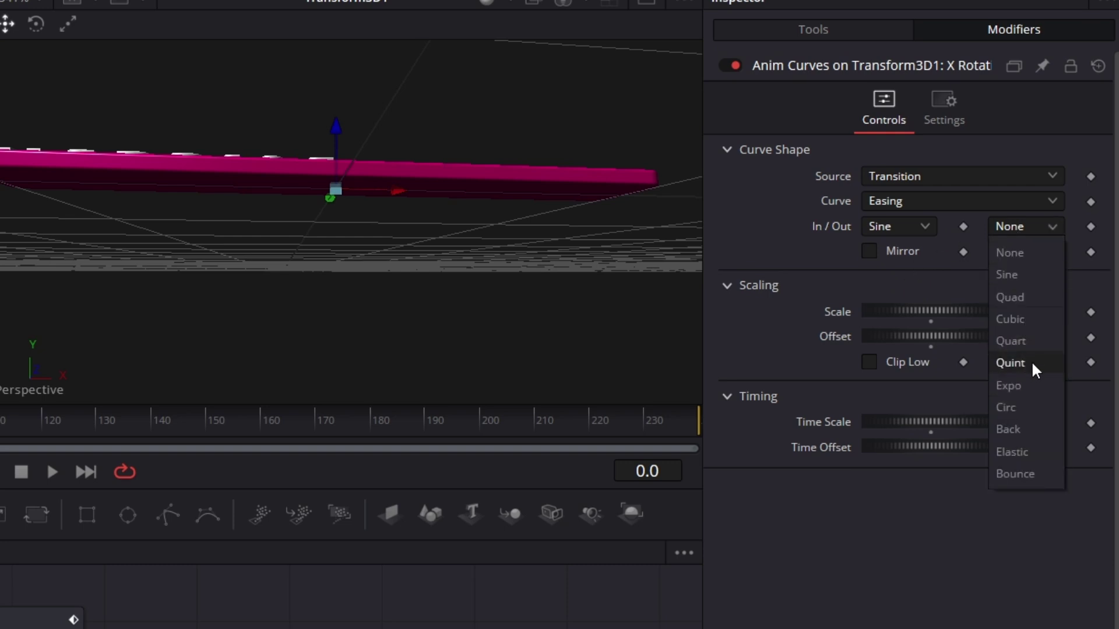
{"action": "left_click", "coordinate": [1026, 275]}
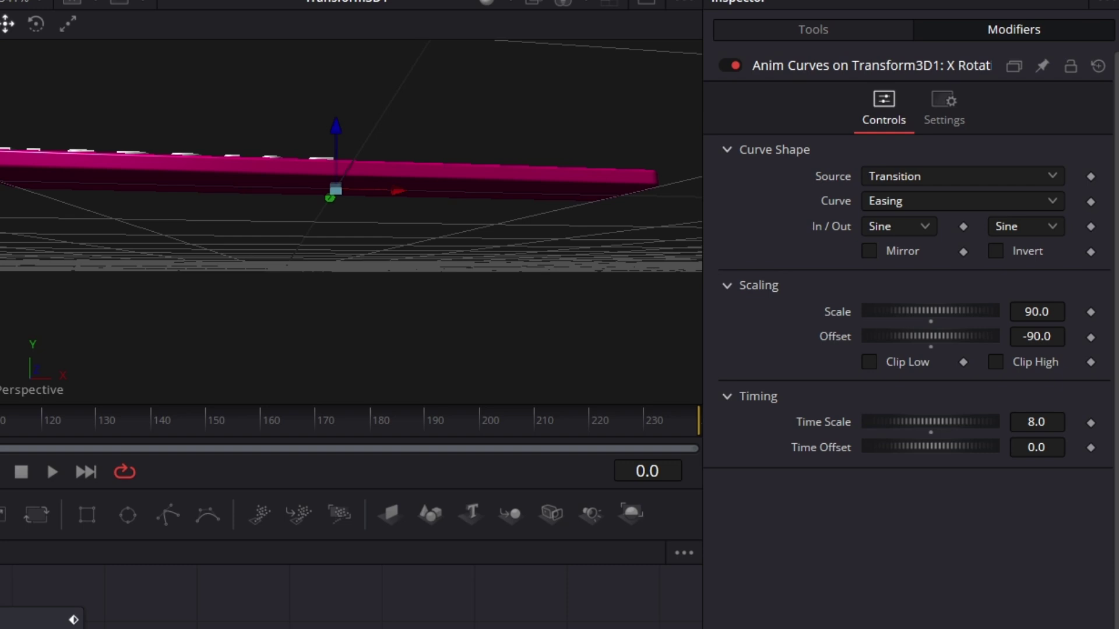
{"action": "left_click", "coordinate": [51, 473]}
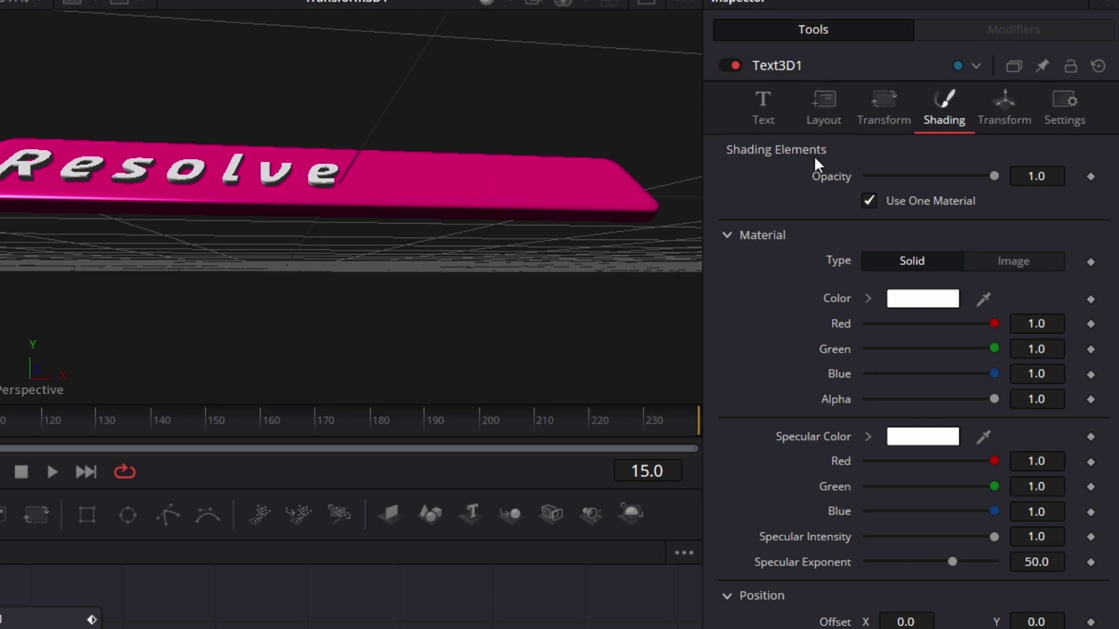
Modify Text3D1's shading opacity with Anim Curves and show the modifier's controls
{"action": "right_click", "coordinate": [832, 178]}
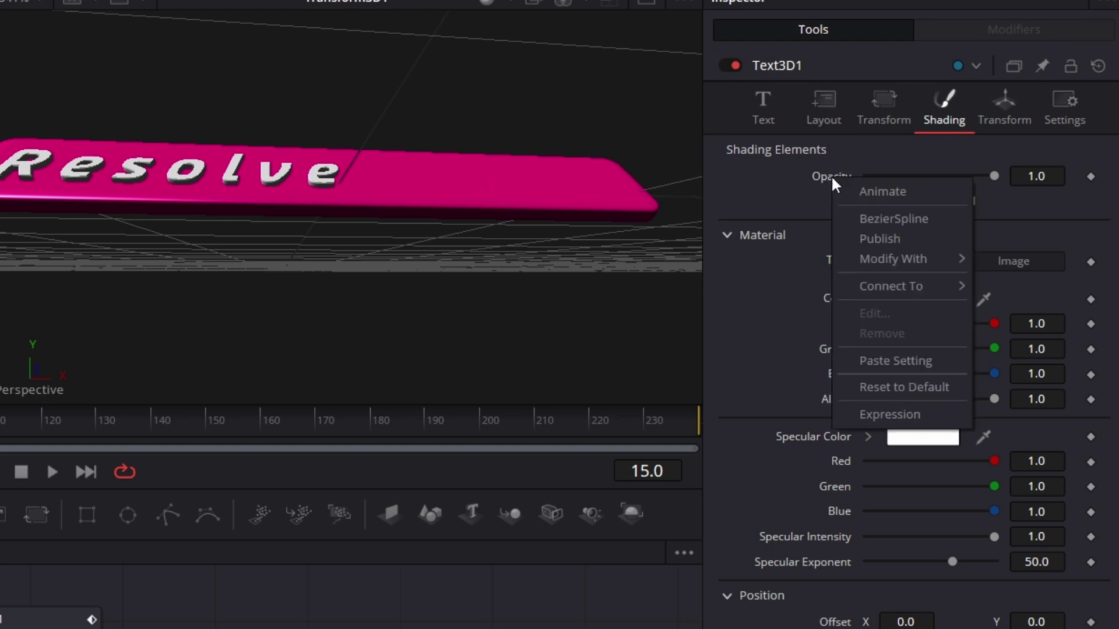
{"action": "mouse_move", "coordinate": [903, 258]}
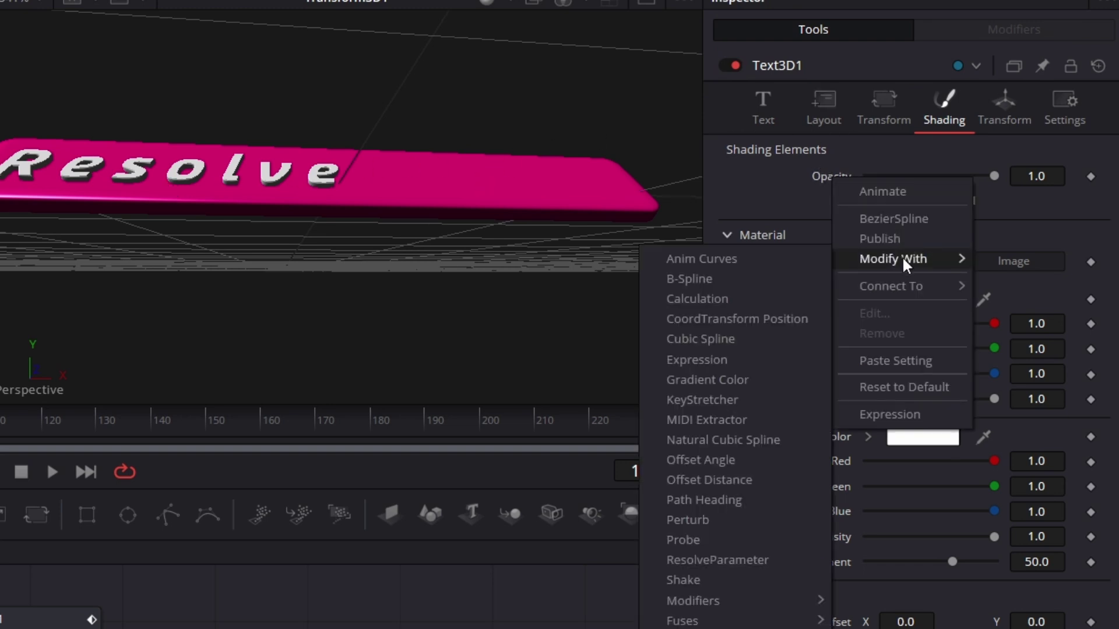
{"action": "left_click", "coordinate": [751, 265]}
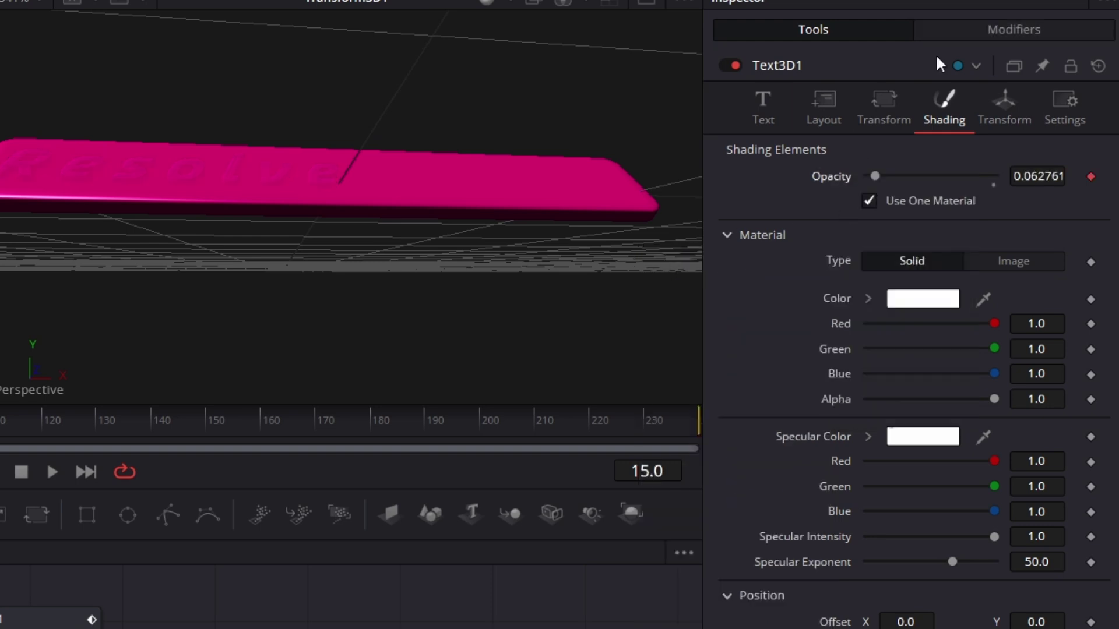
{"action": "left_click", "coordinate": [996, 29]}
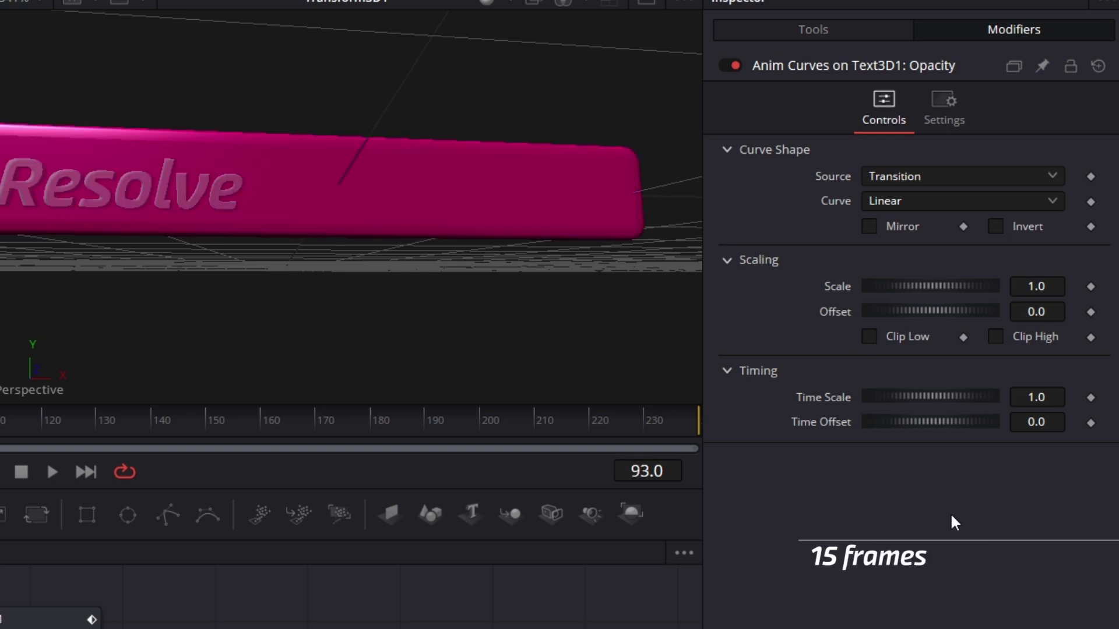
Set the opacity animation's curve to Easing with Sine in and Sine out
{"action": "left_click", "coordinate": [1038, 196]}
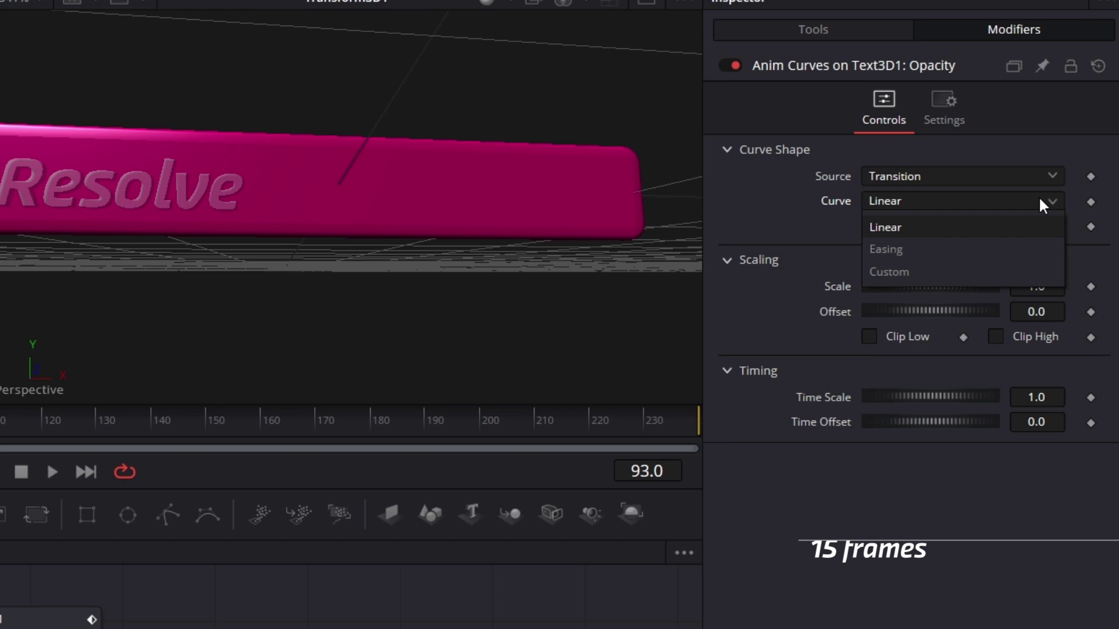
{"action": "left_click", "coordinate": [946, 245]}
{"action": "left_click", "coordinate": [908, 229]}
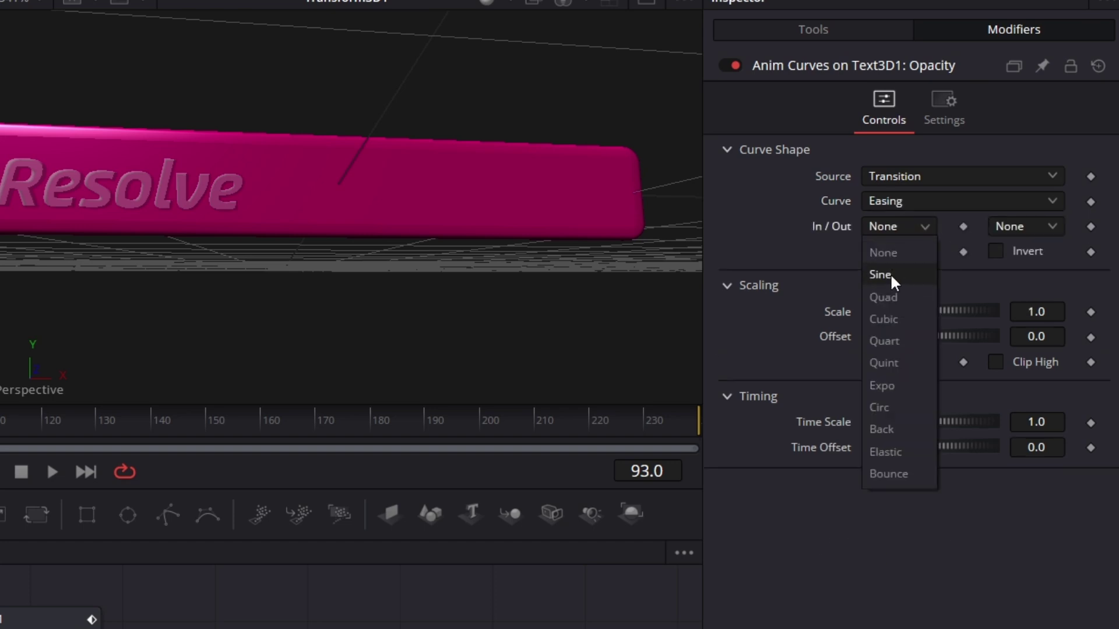
{"action": "left_click", "coordinate": [890, 272]}
{"action": "left_click", "coordinate": [999, 225]}
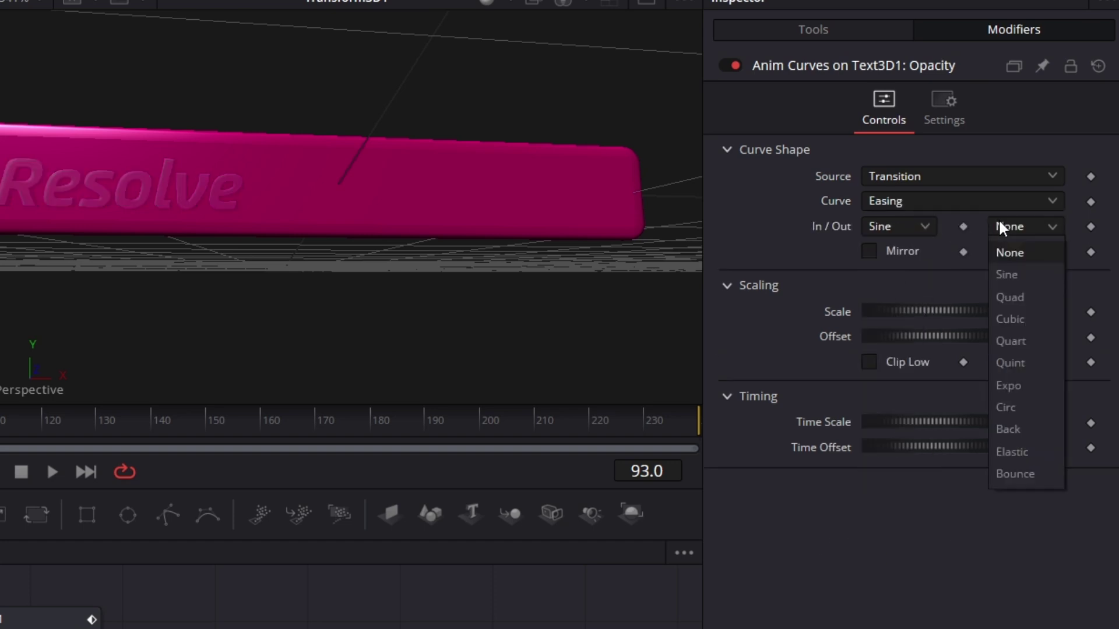
{"action": "left_click", "coordinate": [1005, 275]}
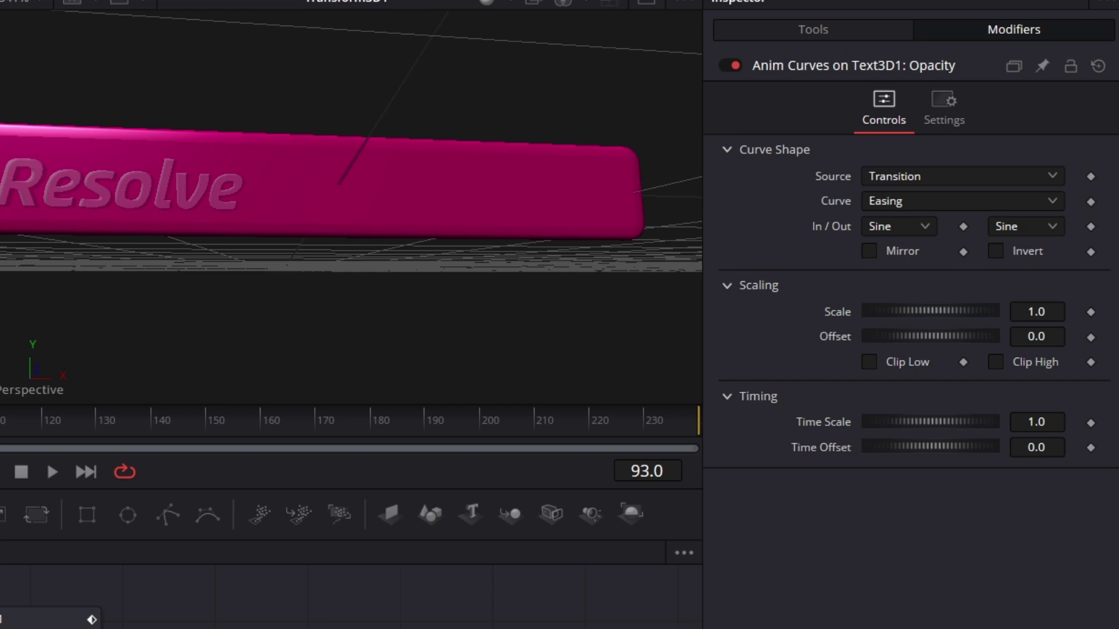
Set the opacity animation's Time Offset to 10/240
{"action": "left_click", "coordinate": [1055, 447]}
{"action": "type", "text": "10"}
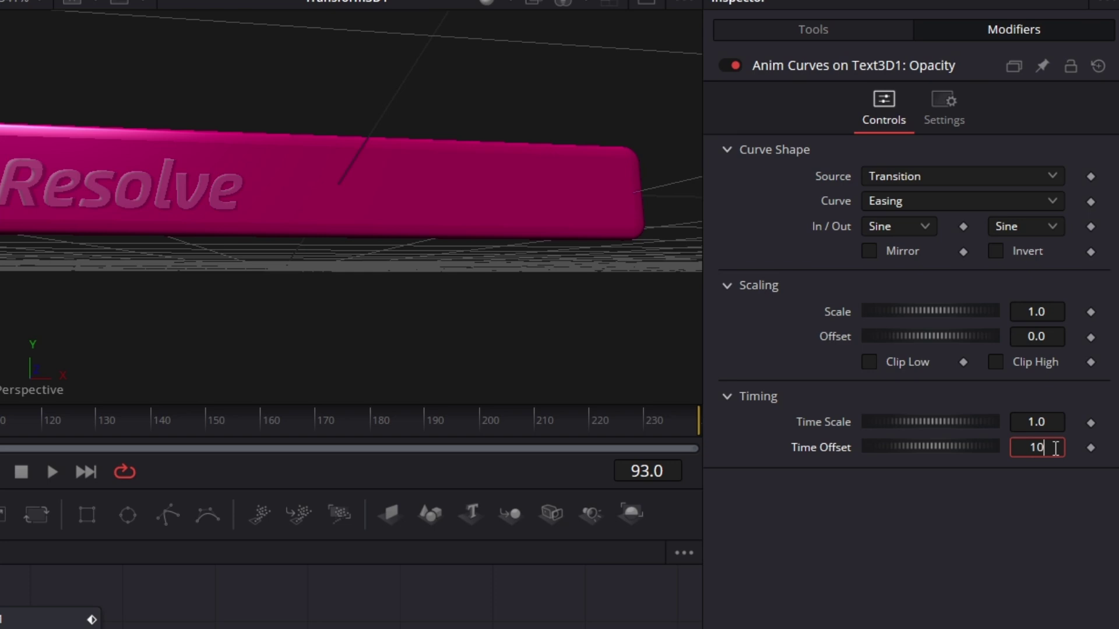
{"action": "type", "text": "/240"}
{"action": "key", "text": "Tab"}
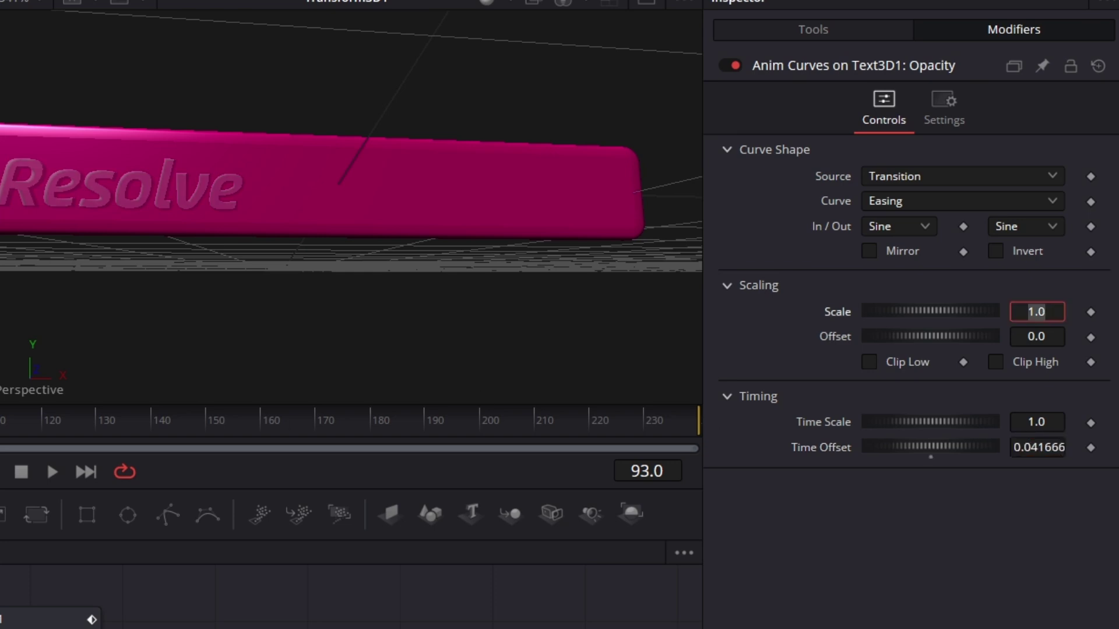
Set the opacity animation's Time Scale to 240/20 and play it back briefly
{"action": "left_click", "coordinate": [1052, 422]}
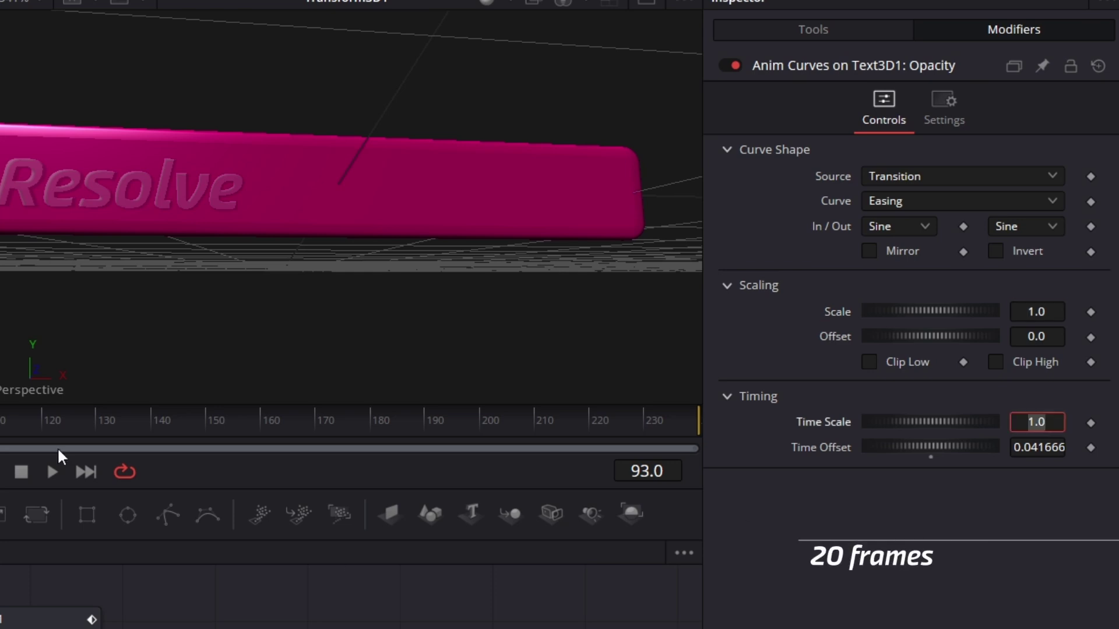
{"action": "type", "text": "240/20"}
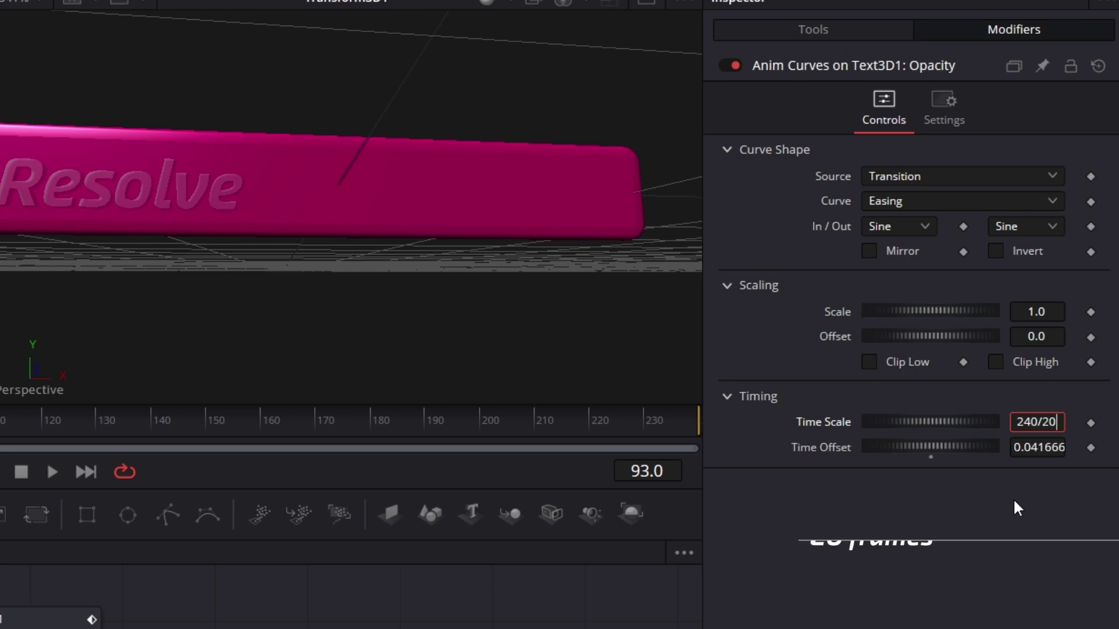
{"action": "key", "text": "Tab"}
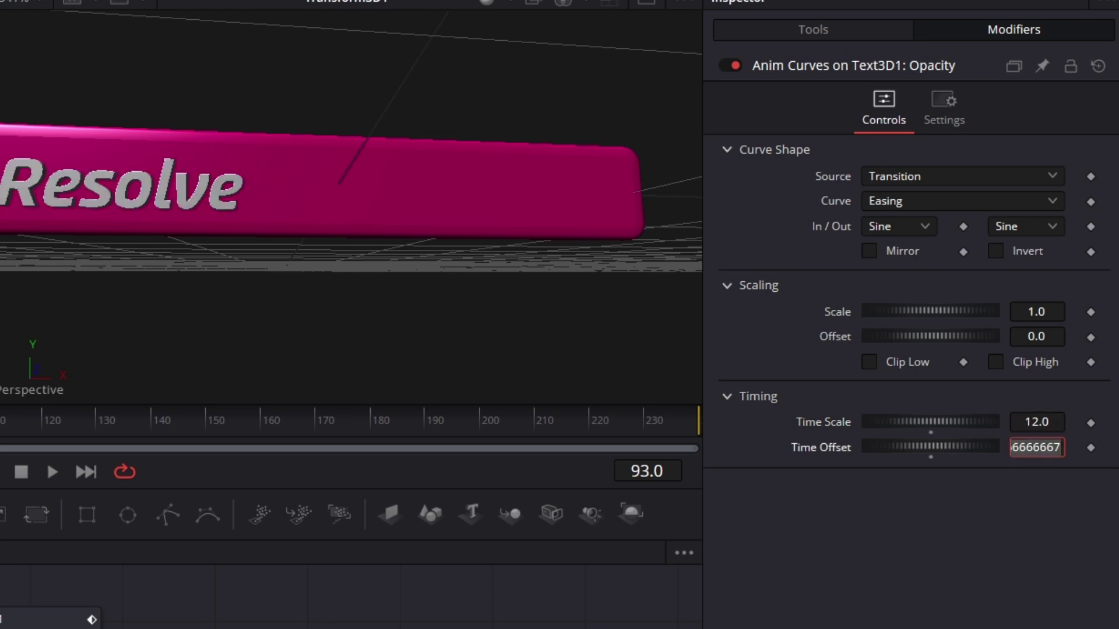
{"action": "left_click", "coordinate": [54, 471]}
{"action": "left_click", "coordinate": [21, 473]}
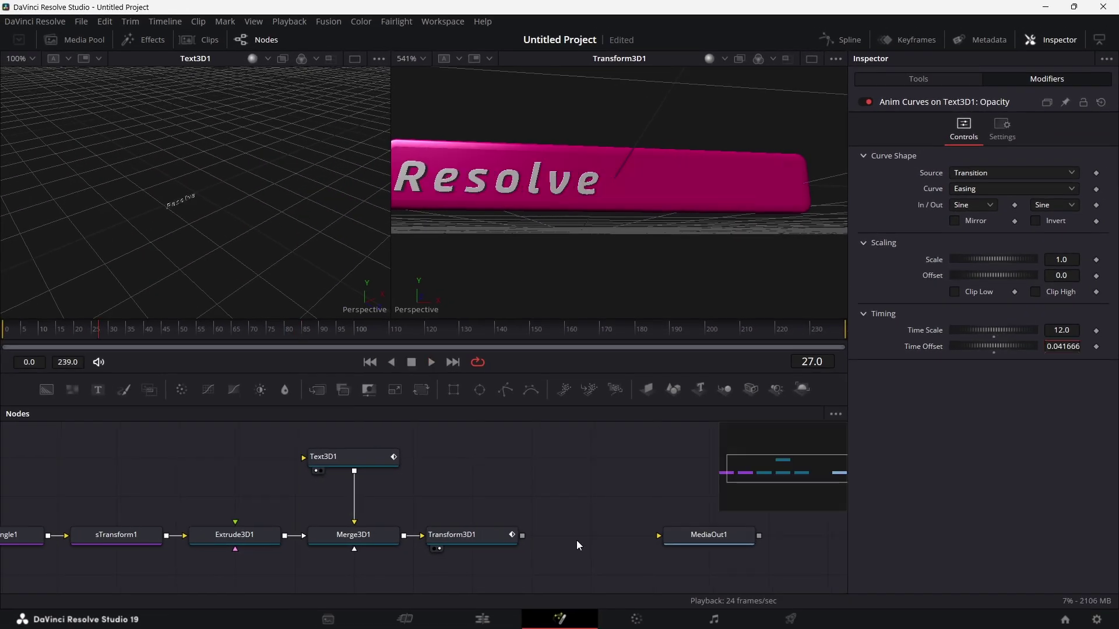
Rearrange the node graph so sRectangle1 and sTransform1 stack vertically above Extrude3D1
{"action": "scroll", "coordinate": [576, 541], "scroll_direction": "right", "scroll_amount": 5}
{"action": "scroll", "coordinate": [342, 520], "scroll_direction": "left", "scroll_amount": 14}
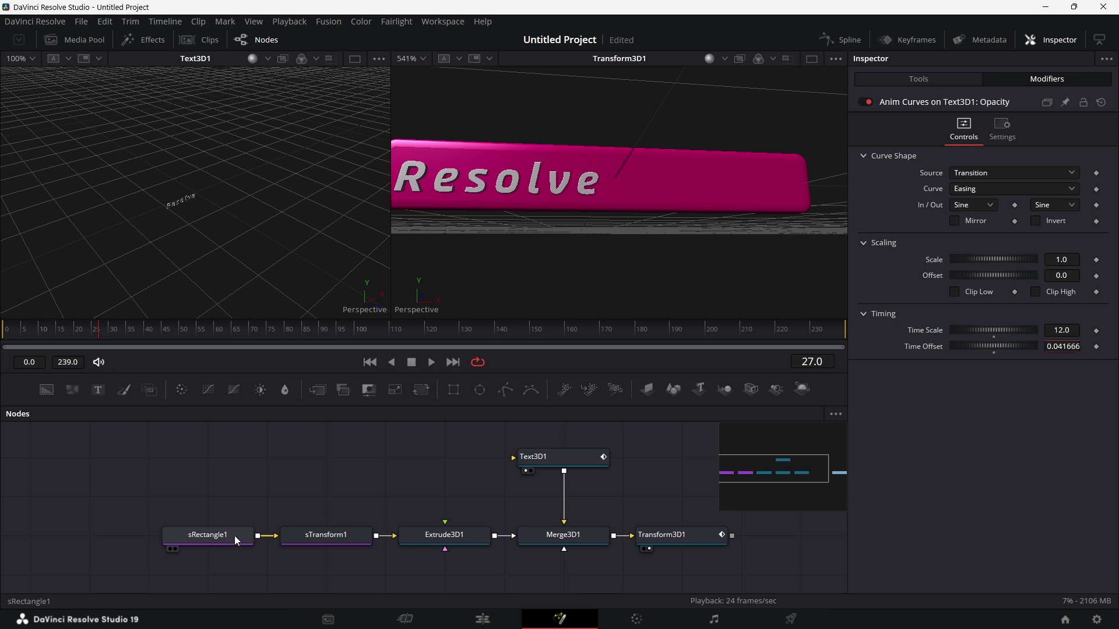
{"action": "left_click_drag", "start_coordinate": [234, 536], "coordinate": [469, 458]}
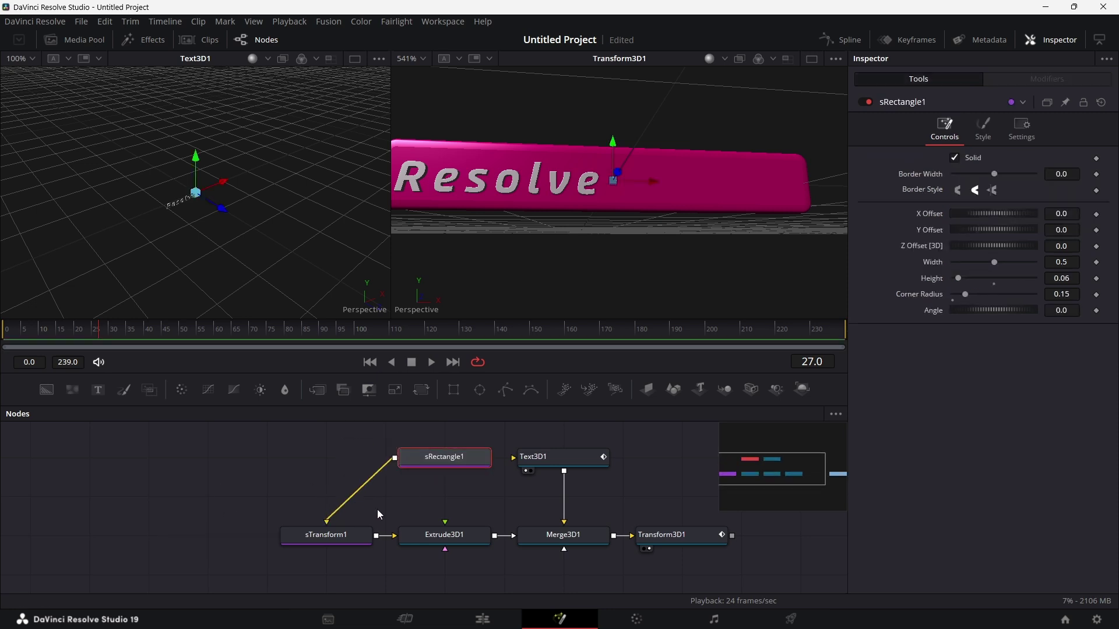
{"action": "left_click_drag", "start_coordinate": [348, 536], "coordinate": [465, 497]}
{"action": "scroll", "coordinate": [470, 513], "scroll_direction": "right", "scroll_amount": 9}
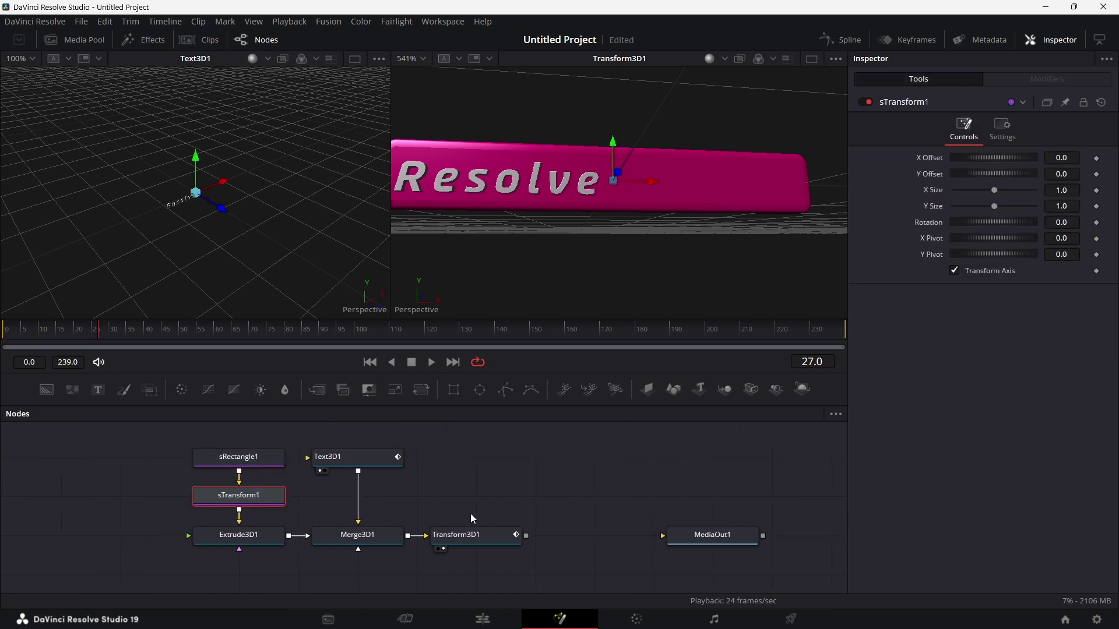
Add a second Merge 3D node beside Transform3D1 and connect Transform3D1's output to it
{"action": "scroll", "coordinate": [470, 513], "scroll_direction": "right", "scroll_amount": 4}
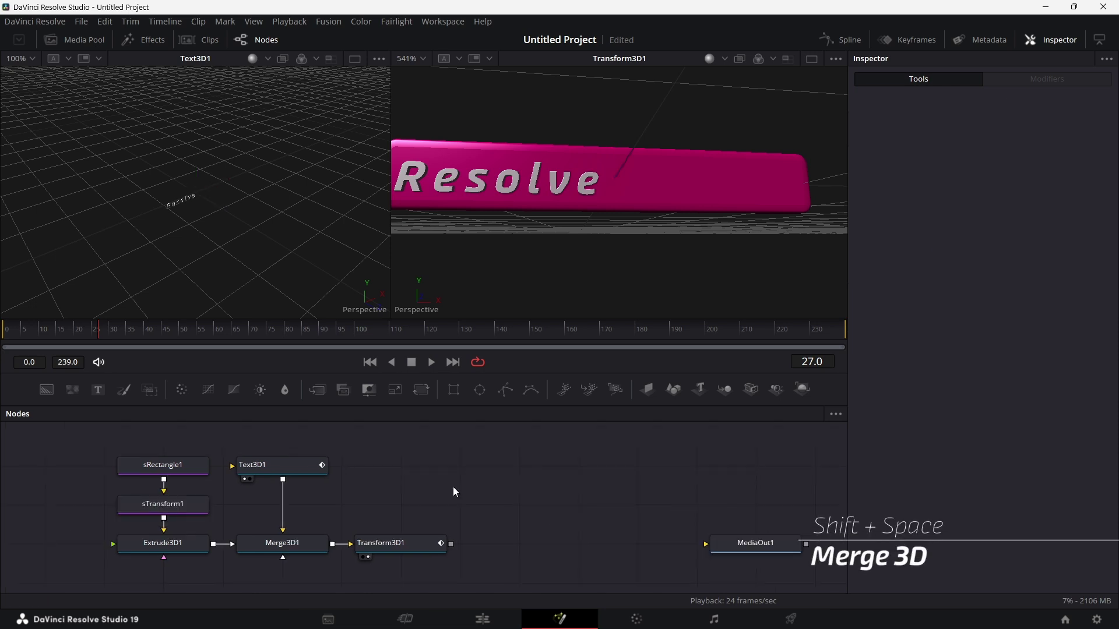
{"action": "key", "text": "shift+space"}
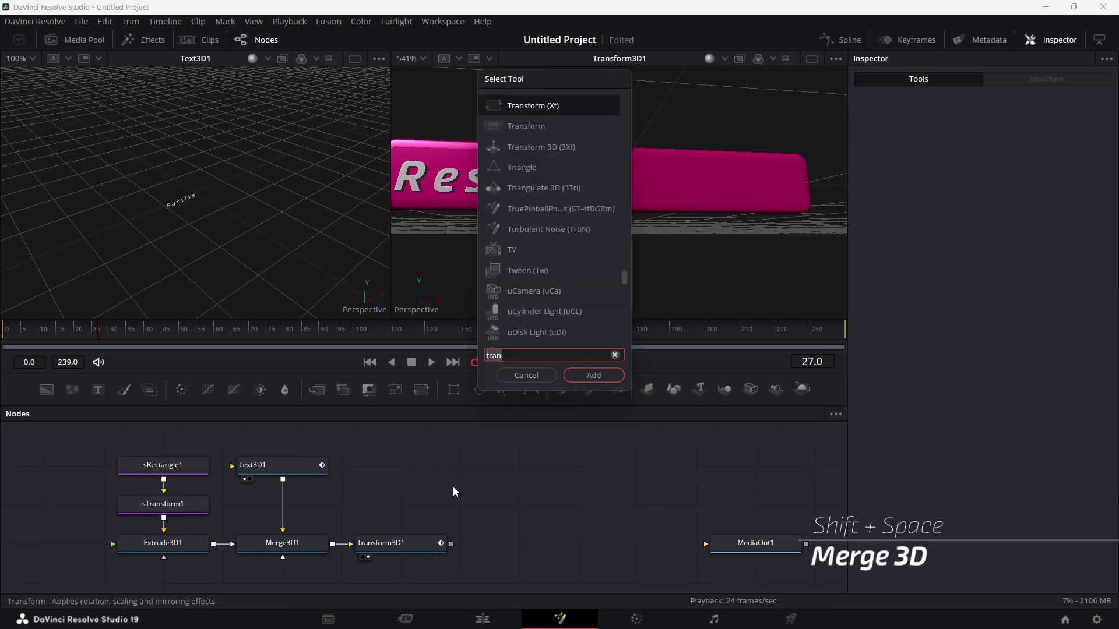
{"action": "type", "text": "merg"}
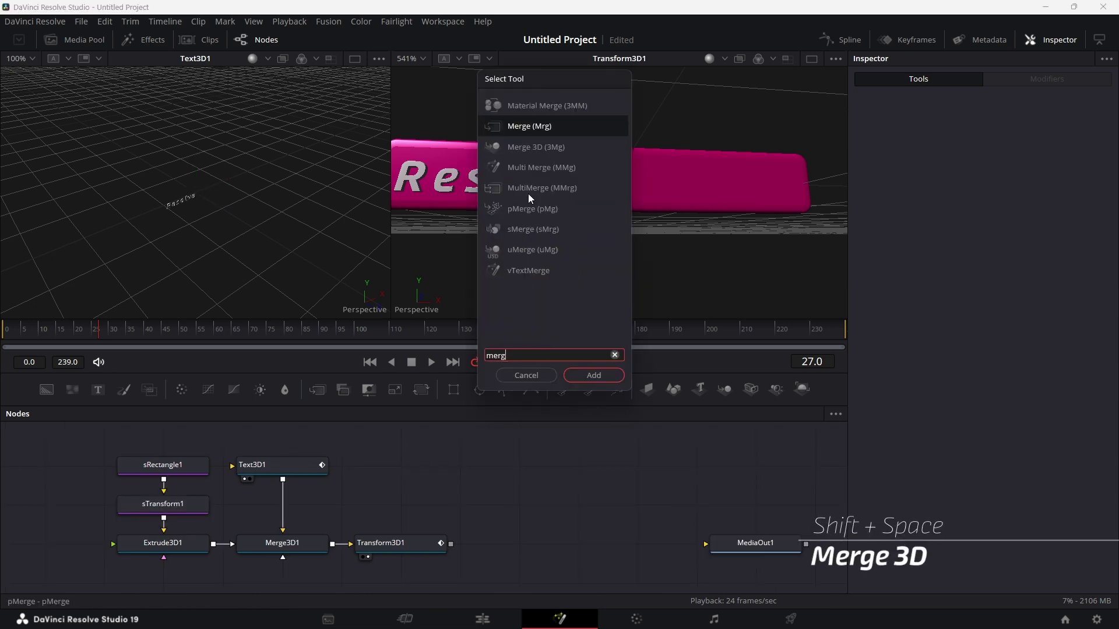
{"action": "left_click", "coordinate": [547, 148]}
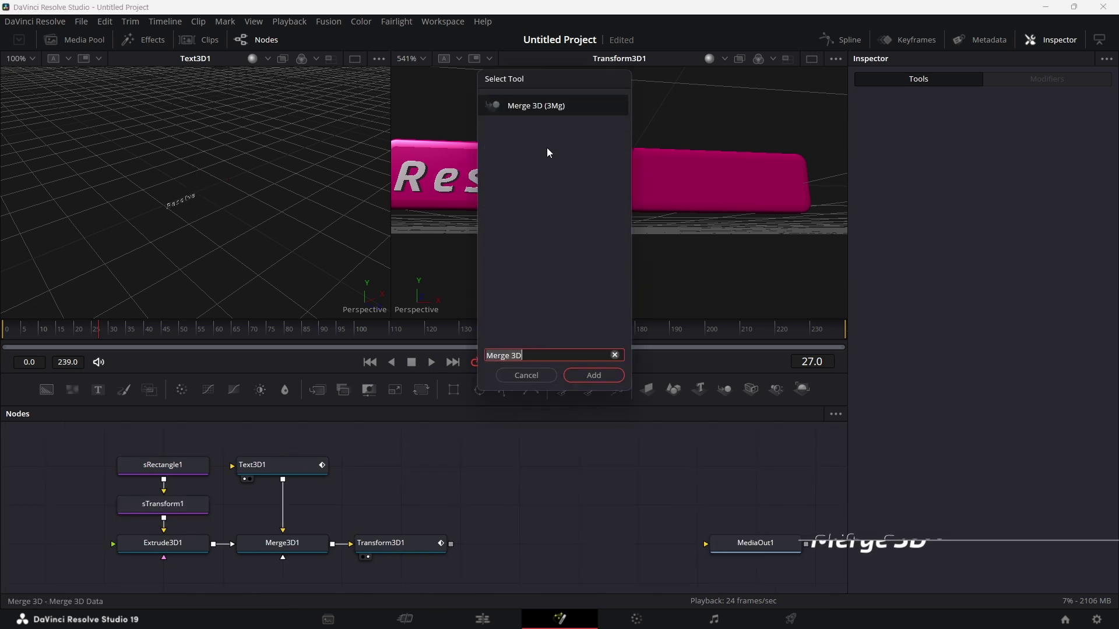
{"action": "left_click", "coordinate": [592, 376]}
{"action": "left_click_drag", "start_coordinate": [457, 510], "coordinate": [517, 553]}
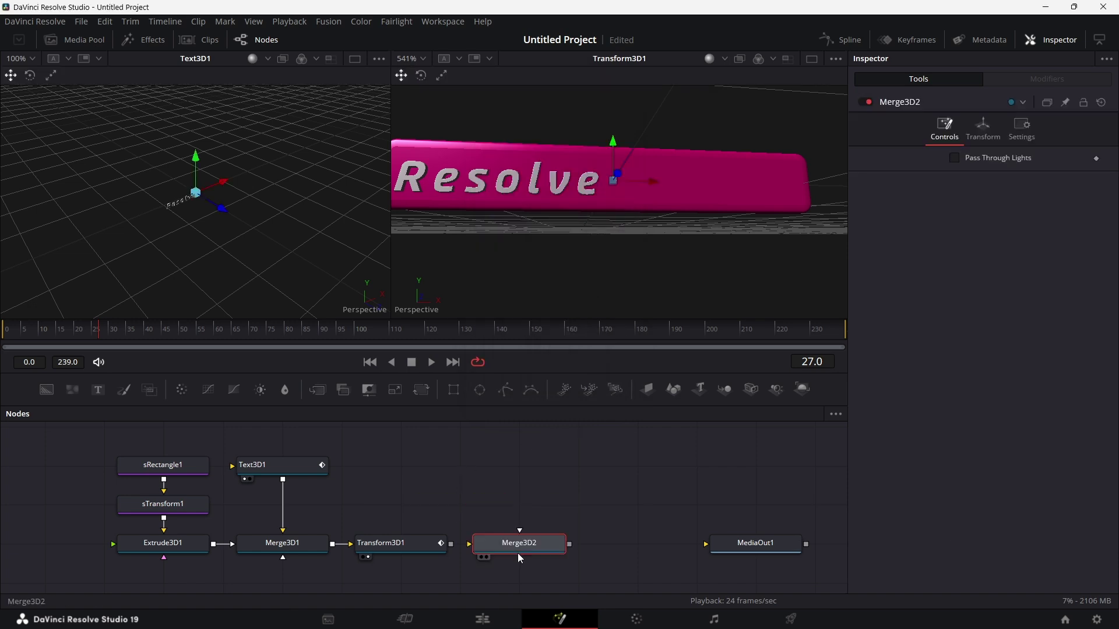
{"action": "left_click_drag", "start_coordinate": [450, 545], "coordinate": [488, 550]}
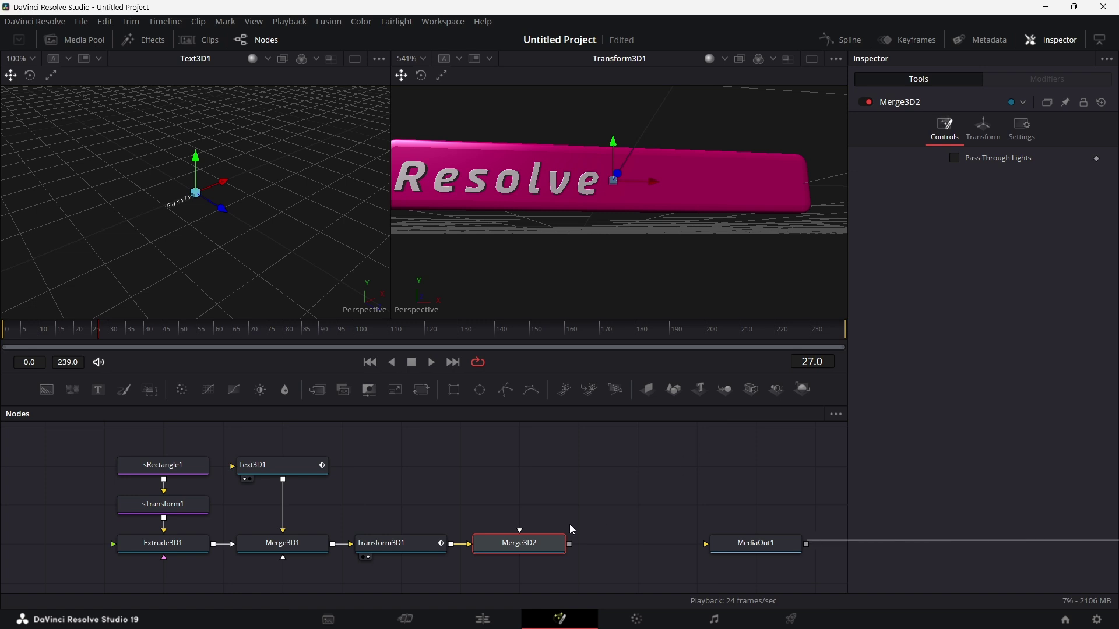
Add a Renderer 3D node after Merge3D2, connect it to MediaOut1 and view MediaOut1
{"action": "key", "text": "shift+space"}
{"action": "type", "text": "re"}
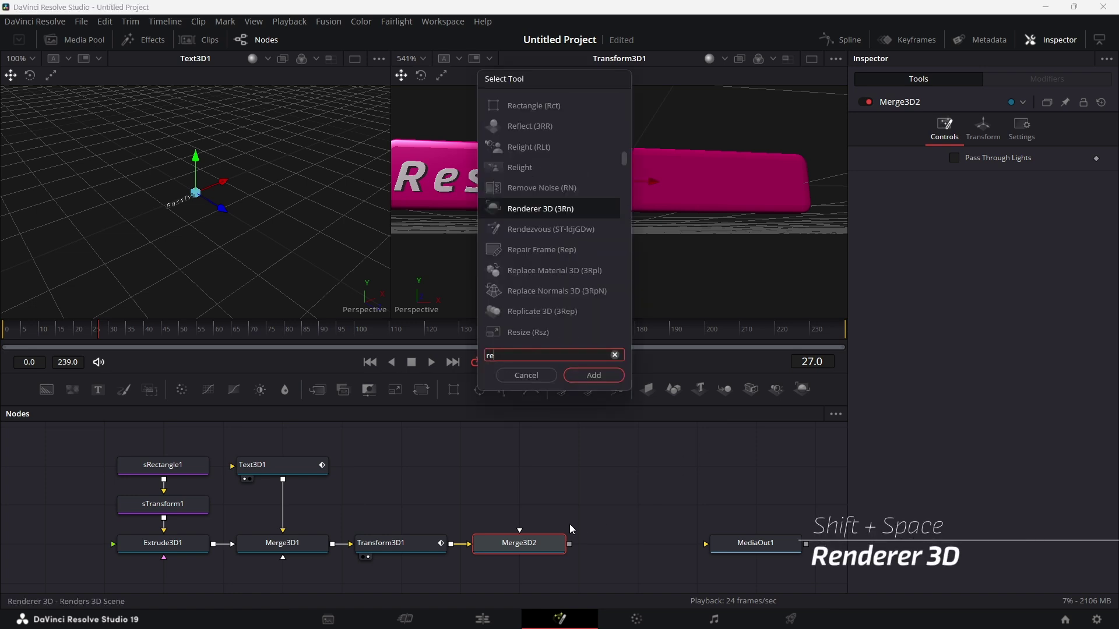
{"action": "type", "text": "nd"}
{"action": "key", "text": "Return"}
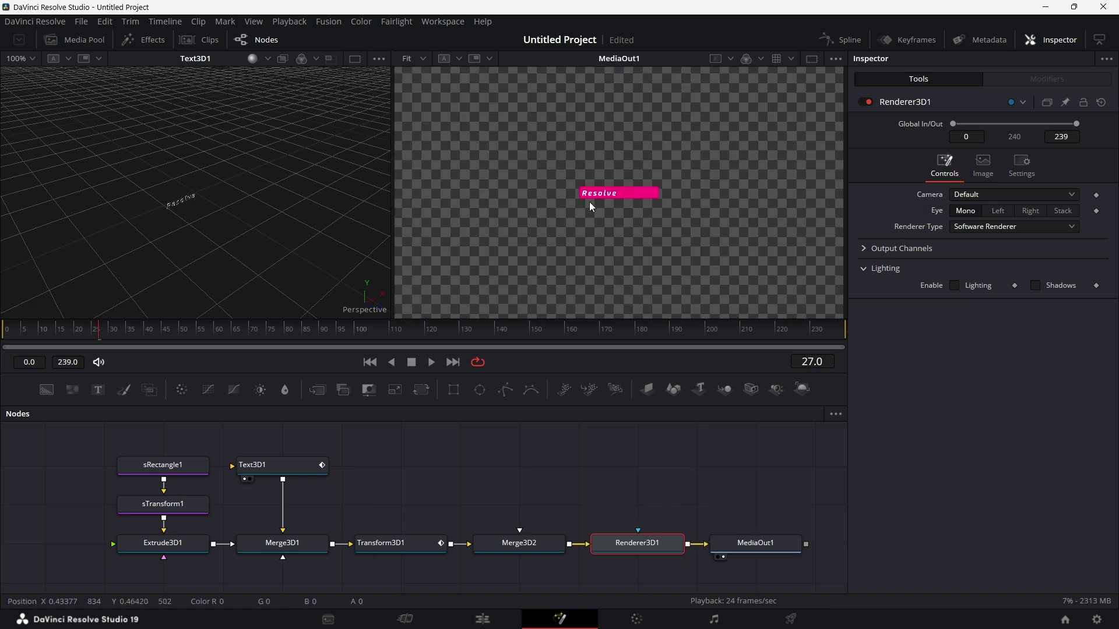
Set Transform3D1's Z translation to 1.321
{"action": "left_click", "coordinate": [400, 546]}
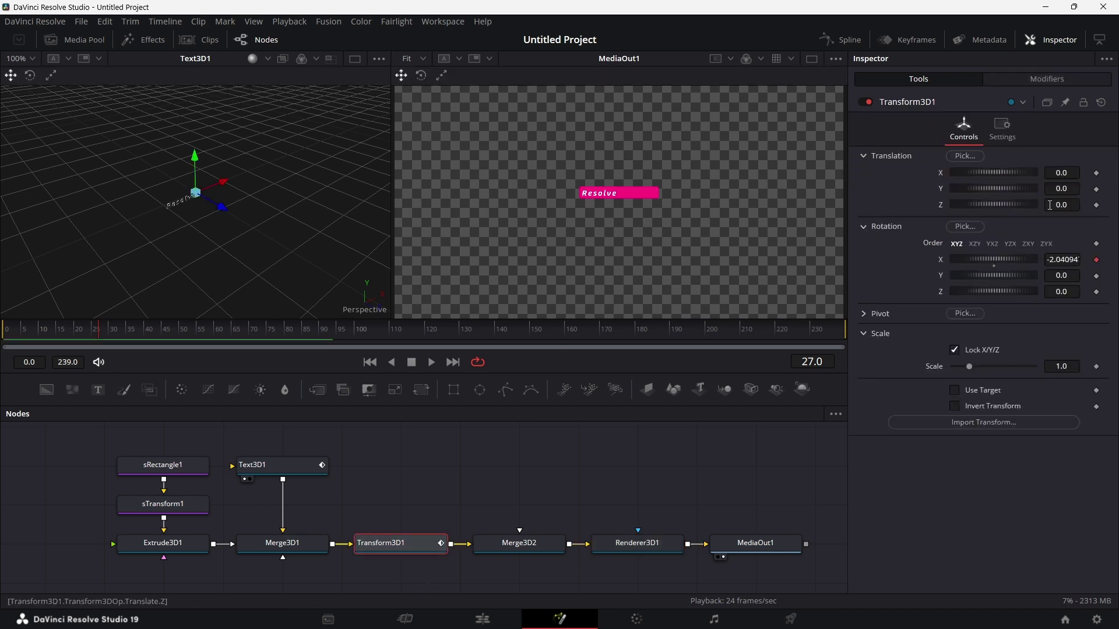
{"action": "left_click", "coordinate": [1070, 205]}
{"action": "type", "text": "1.321"}
{"action": "key", "text": "Tab"}
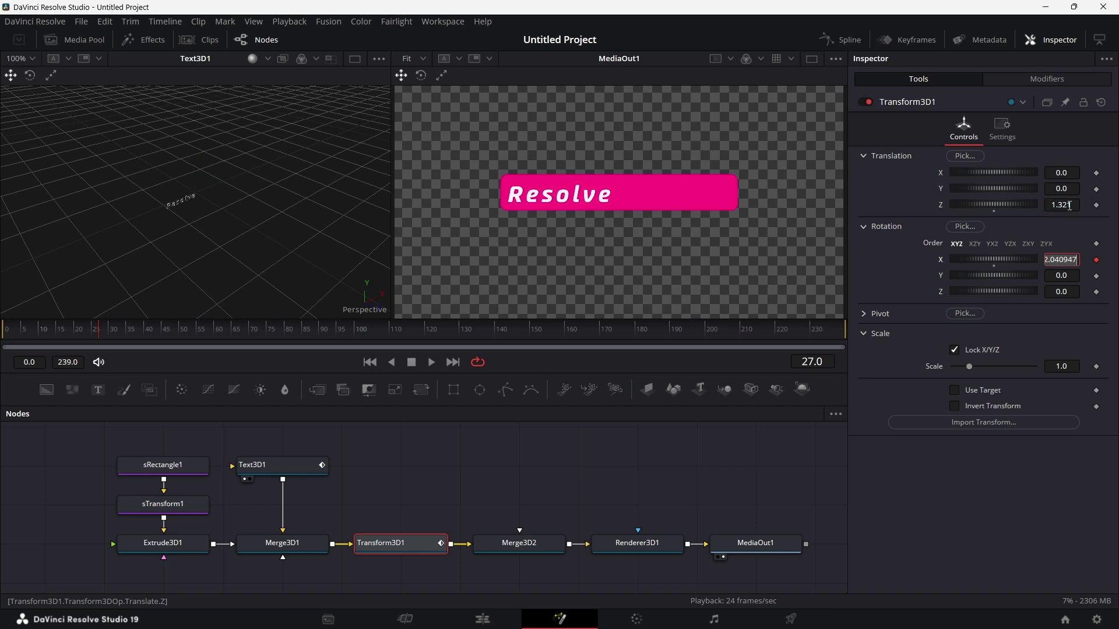
Switch Renderer3D1 to the Hardware Renderer and enable its lighting
{"action": "left_click", "coordinate": [623, 544]}
{"action": "left_click", "coordinate": [995, 230]}
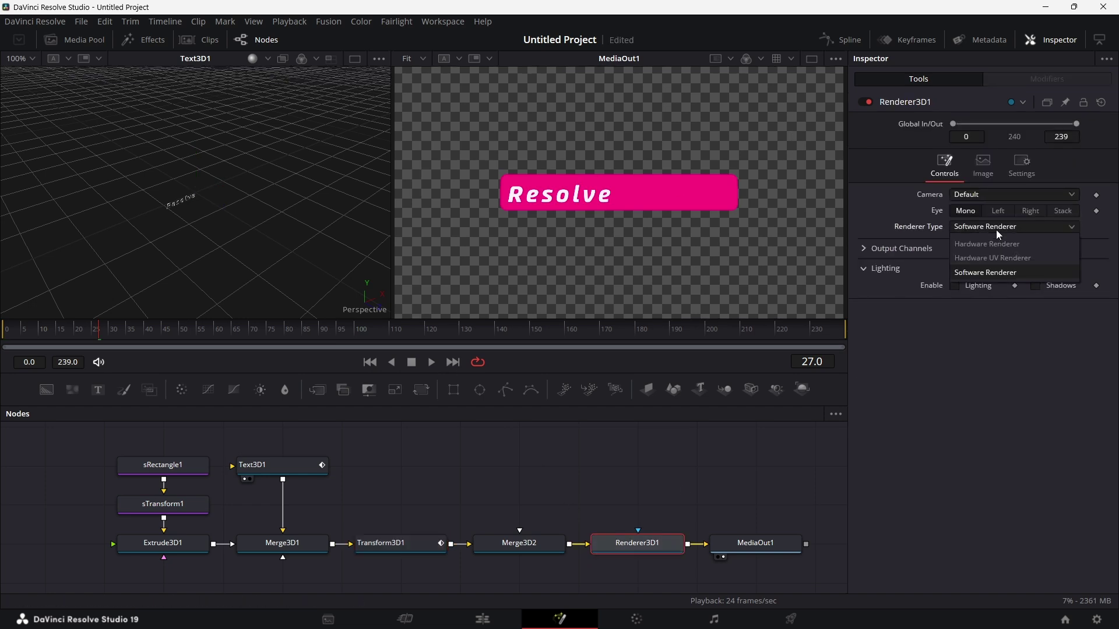
{"action": "left_click", "coordinate": [1002, 242]}
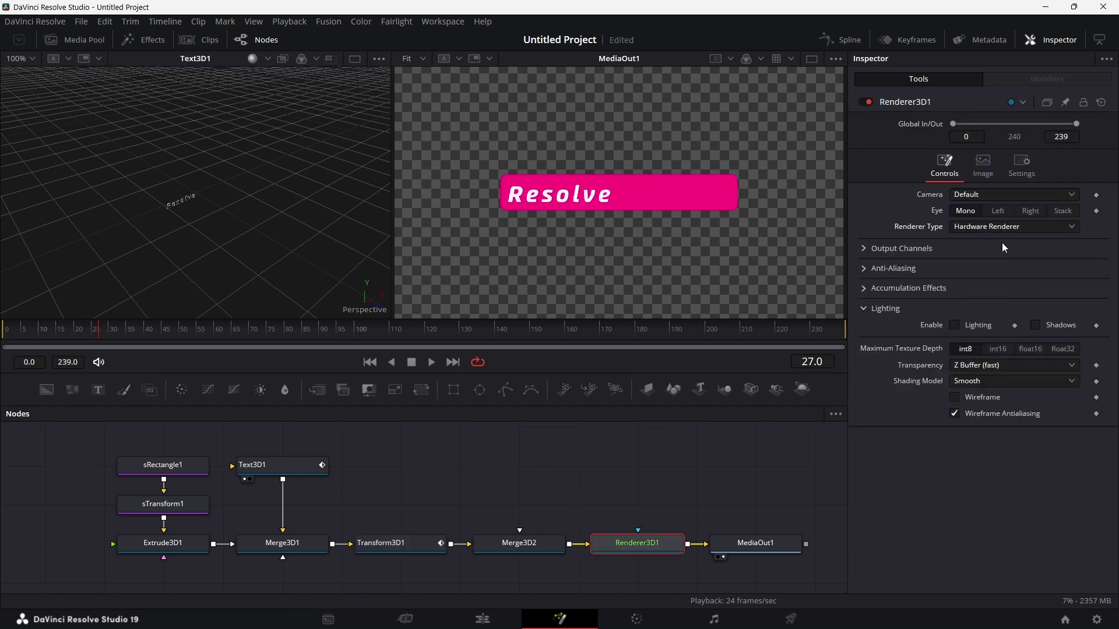
{"action": "left_click", "coordinate": [955, 325]}
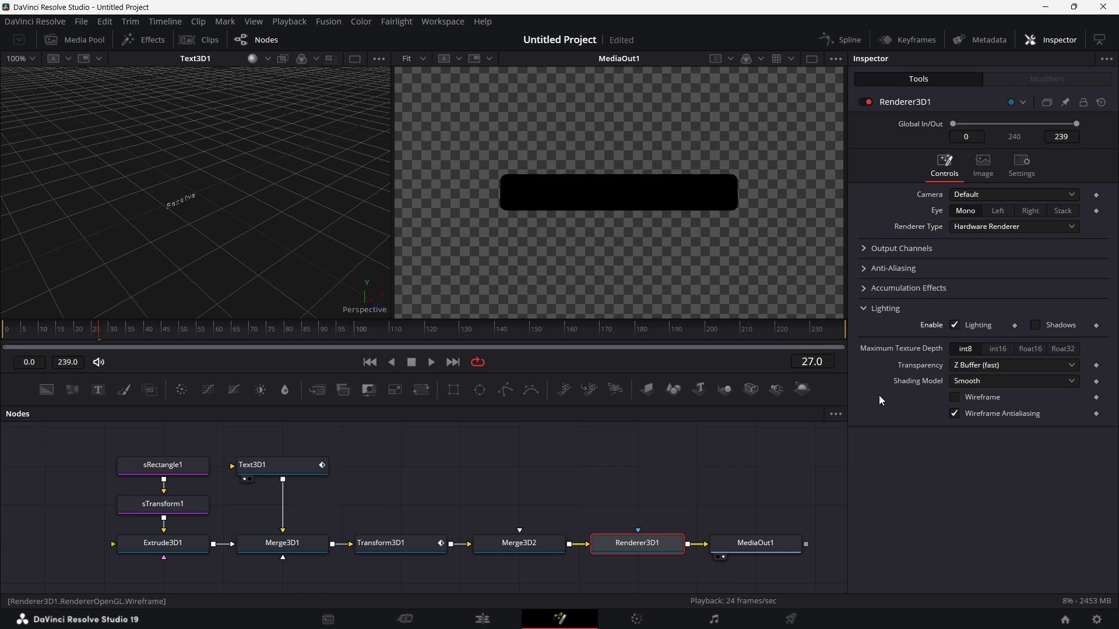
Add a Directional Light node above Merge3D2 and connect it to that merge
{"action": "left_click", "coordinate": [527, 494]}
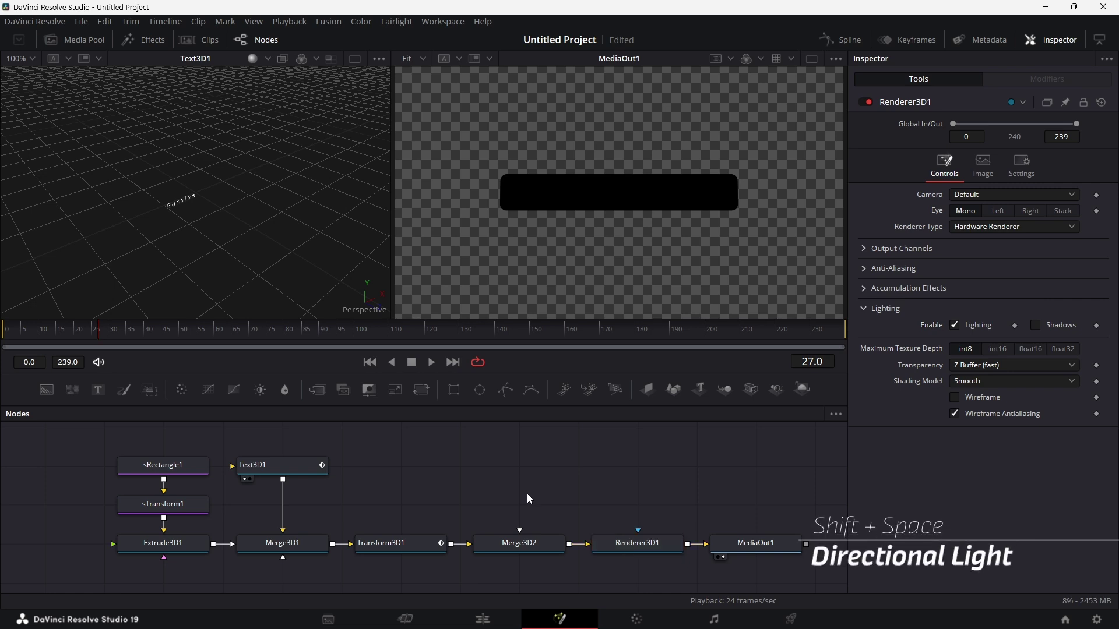
{"action": "key", "text": "shift+space"}
{"action": "type", "text": "direc"}
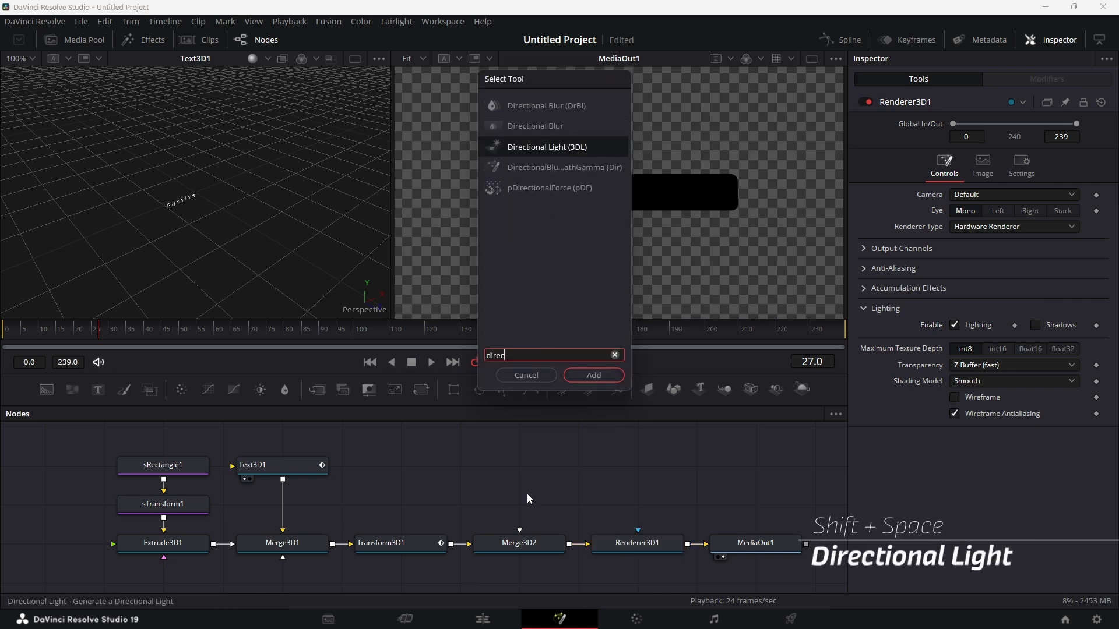
{"action": "key", "text": "Return"}
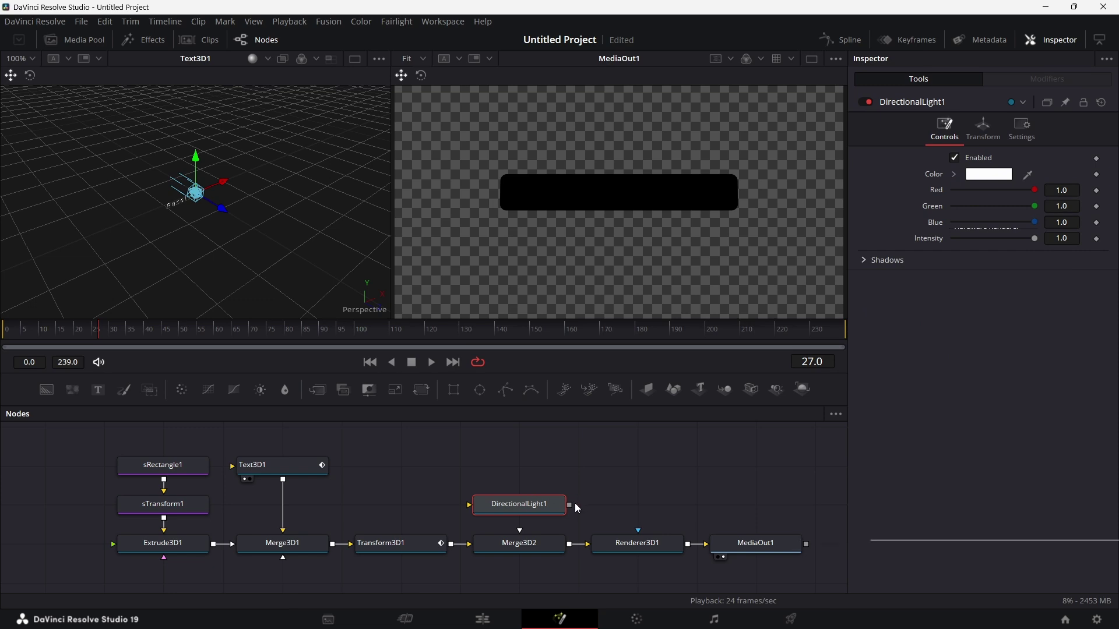
{"action": "left_click_drag", "start_coordinate": [571, 505], "coordinate": [524, 545]}
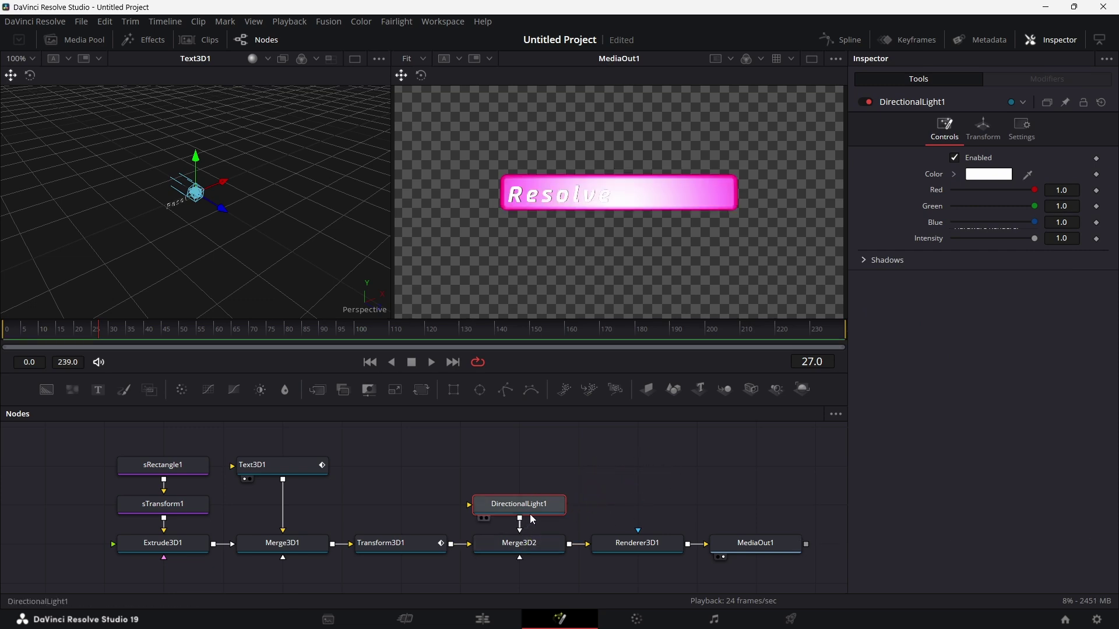
Set DirectionalLight1's rotation to 30 on X and 30 on Y, and try Z angles starting from -30
{"action": "left_click", "coordinate": [985, 129]}
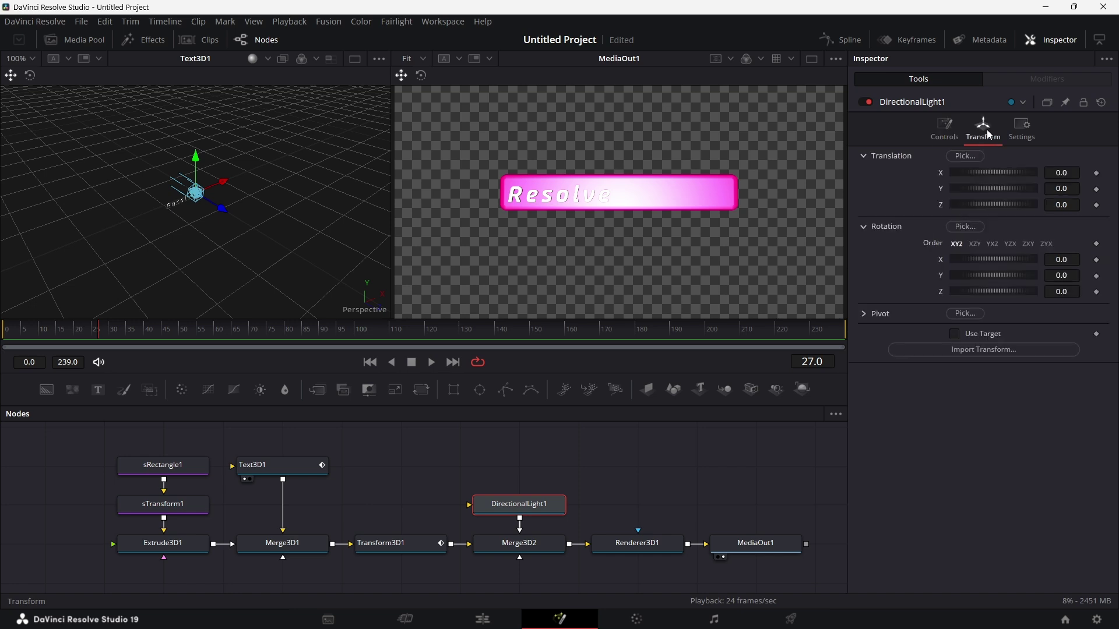
{"action": "left_click", "coordinate": [1071, 260]}
{"action": "type", "text": "30"}
{"action": "key", "text": "Tab"}
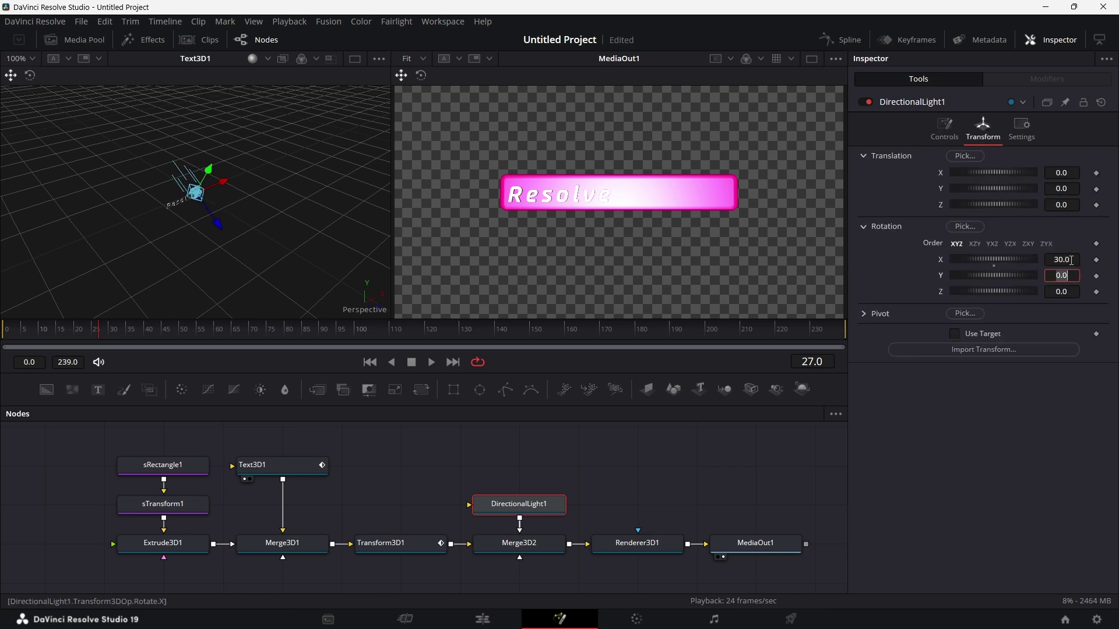
{"action": "type", "text": "30"}
{"action": "key", "text": "Tab"}
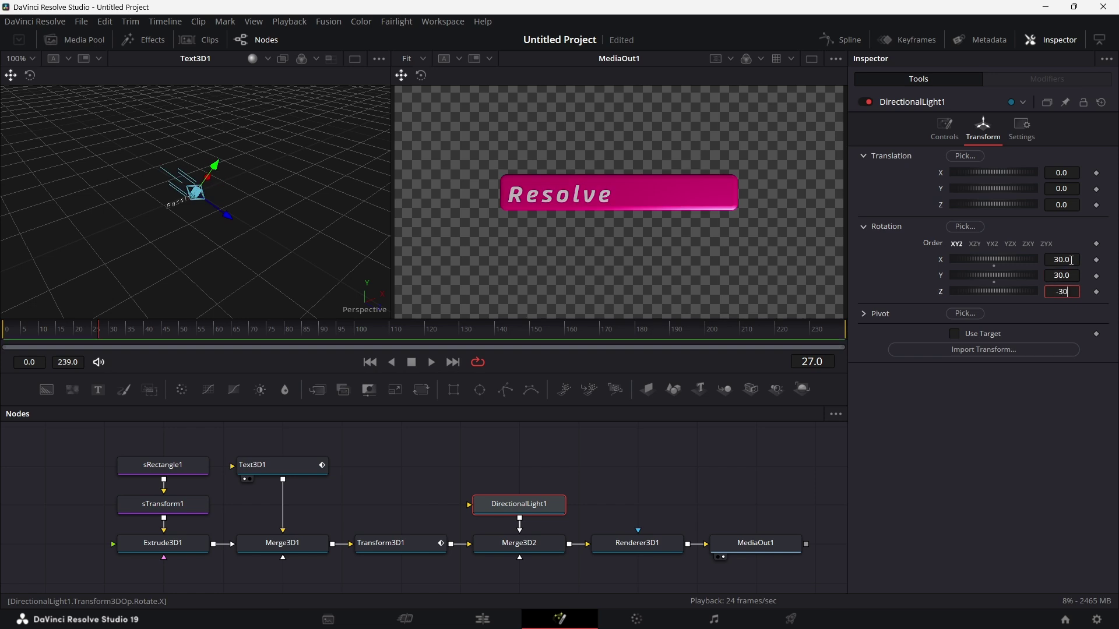
{"action": "key", "text": "Tab"}
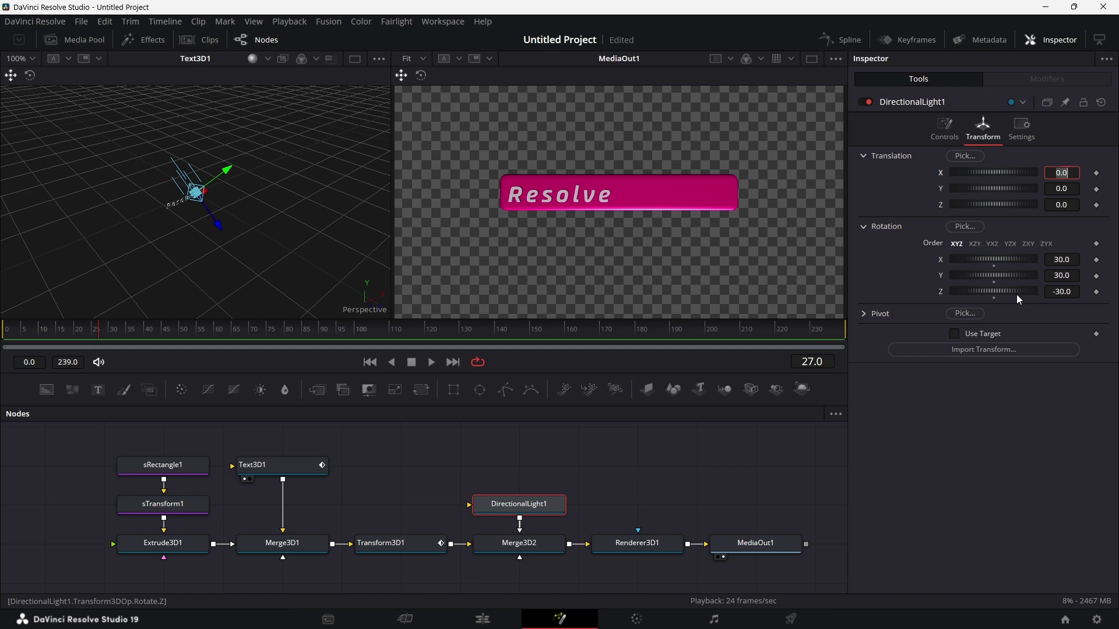
{"action": "mouse_move", "coordinate": [1013, 291]}
{"action": "left_mouse_down"}
{"action": "mouse_move", "coordinate": [993, 293]}
{"action": "mouse_move", "coordinate": [1025, 288]}
{"action": "left_mouse_up"}
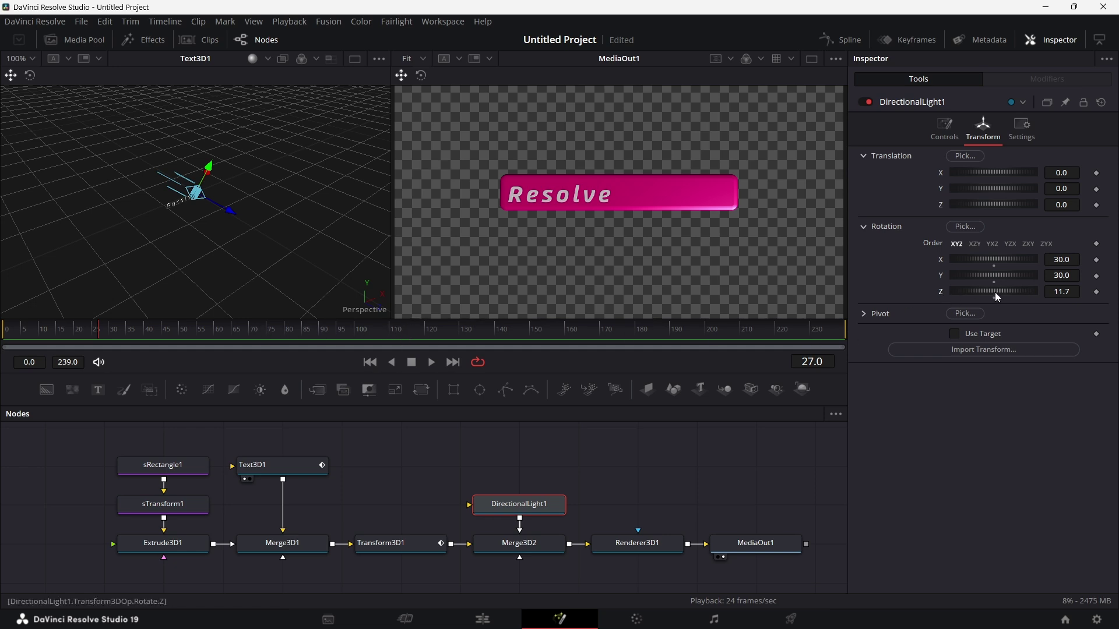
{"action": "mouse_move", "coordinate": [995, 292]}
{"action": "left_mouse_down"}
{"action": "mouse_move", "coordinate": [967, 301]}
{"action": "mouse_move", "coordinate": [996, 299]}
{"action": "left_mouse_up"}
Add an Anim Curves modifier to DirectionalLight1's Z rotation and open the modifier's settings
{"action": "right_click", "coordinate": [940, 292]}
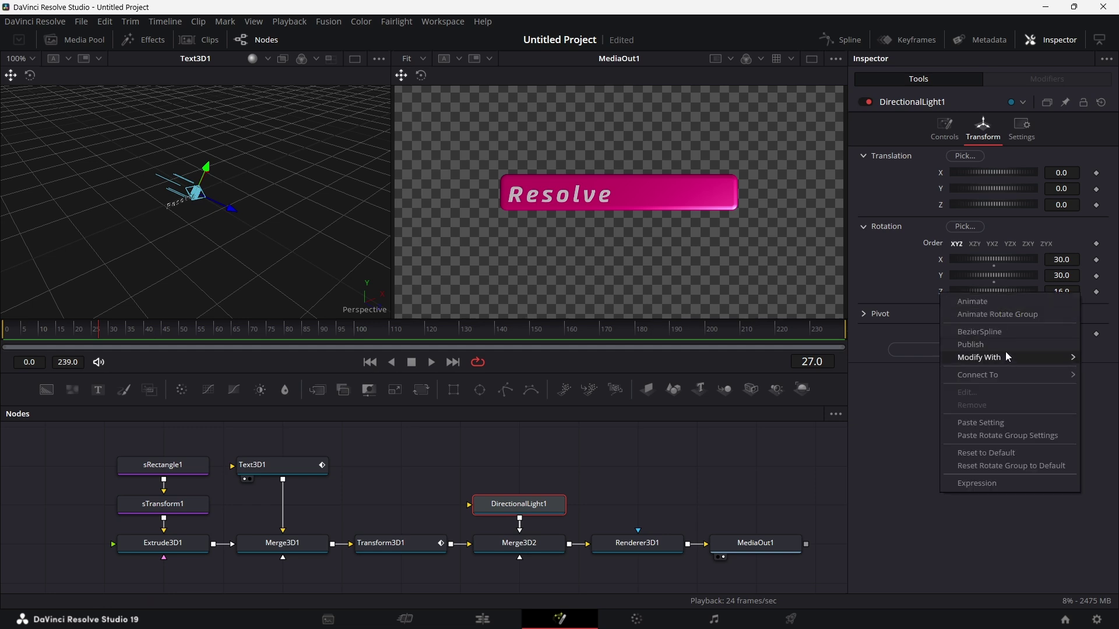
{"action": "mouse_move", "coordinate": [1008, 355]}
{"action": "left_click", "coordinate": [902, 356]}
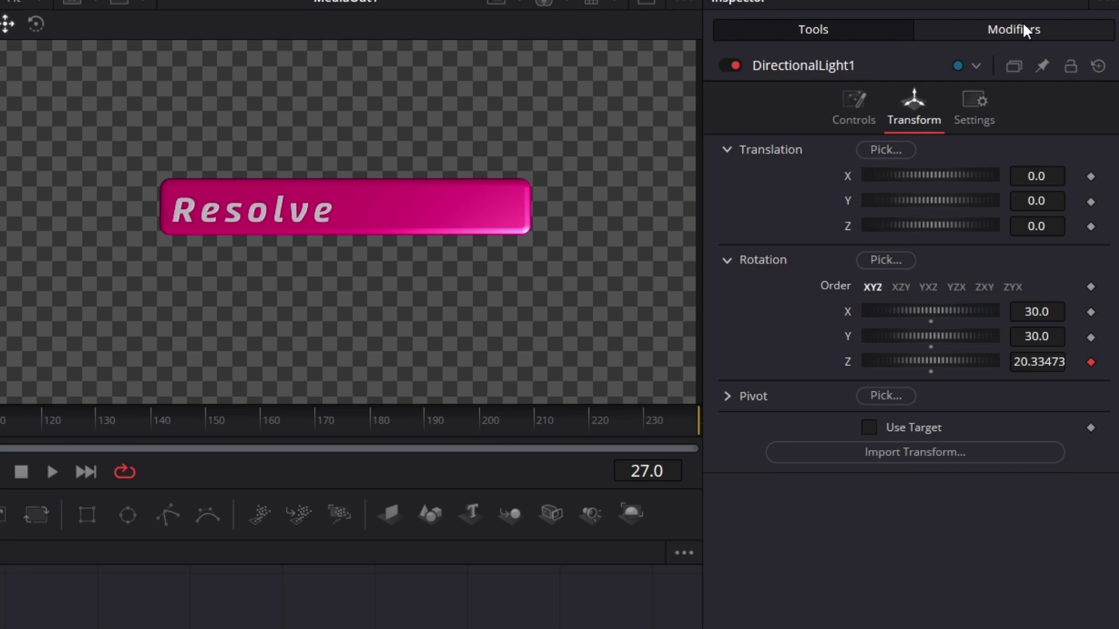
{"action": "left_click", "coordinate": [1036, 48]}
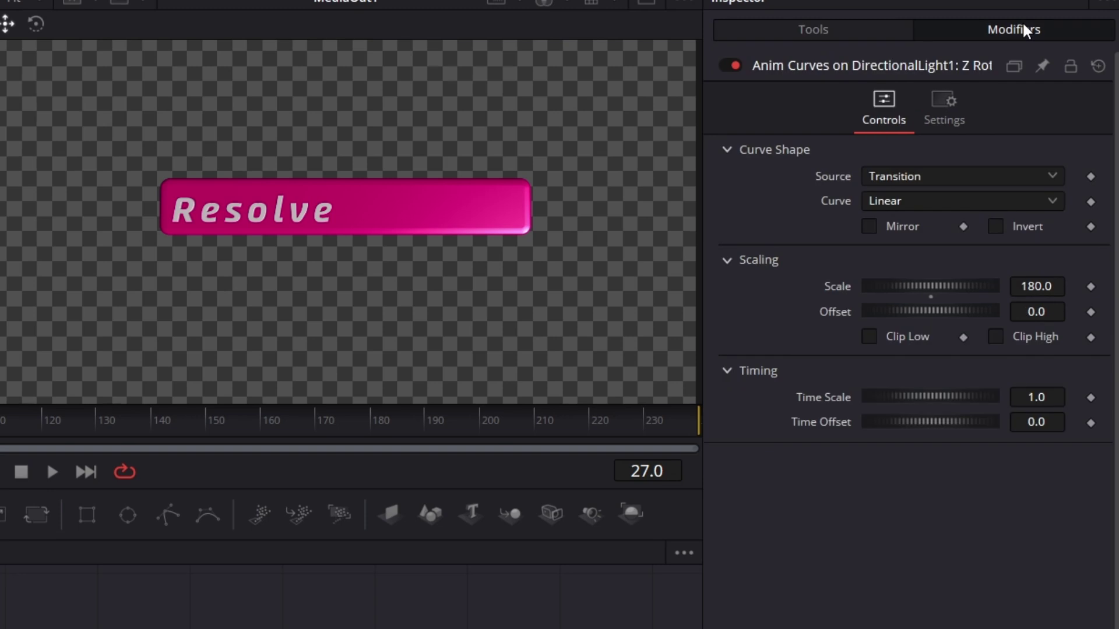
Set the light's Z rotation Anim Curves to an Offset of -100, a Scale of 120 and a Time Scale of 2
{"action": "left_click", "coordinate": [1056, 314]}
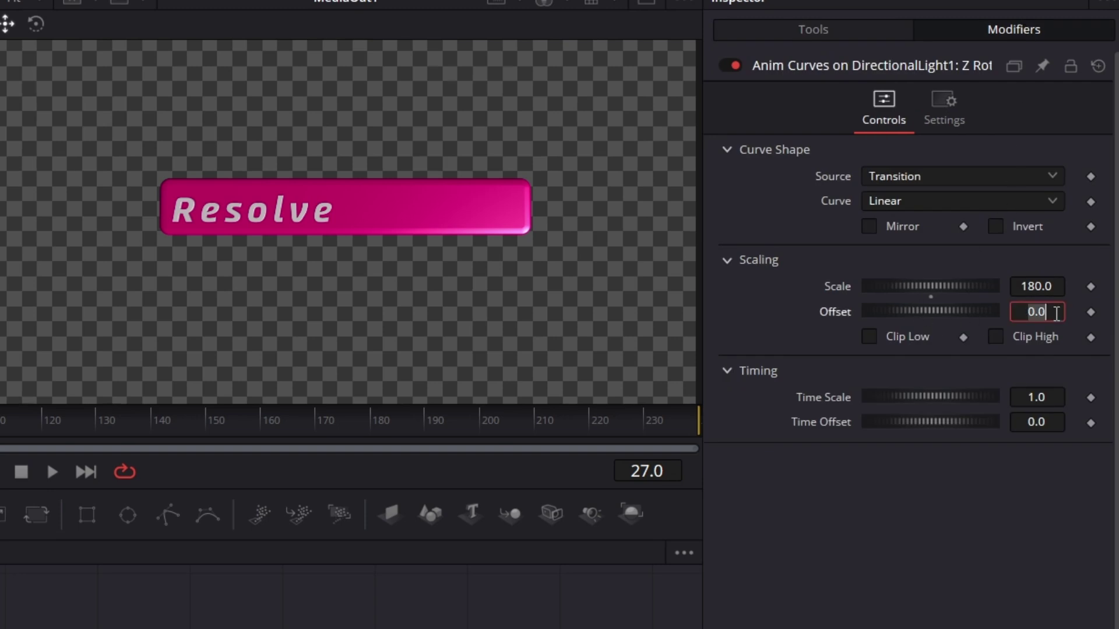
{"action": "key", "text": "BackSpace"}
{"action": "type", "text": "-100"}
{"action": "left_click", "coordinate": [1060, 282]}
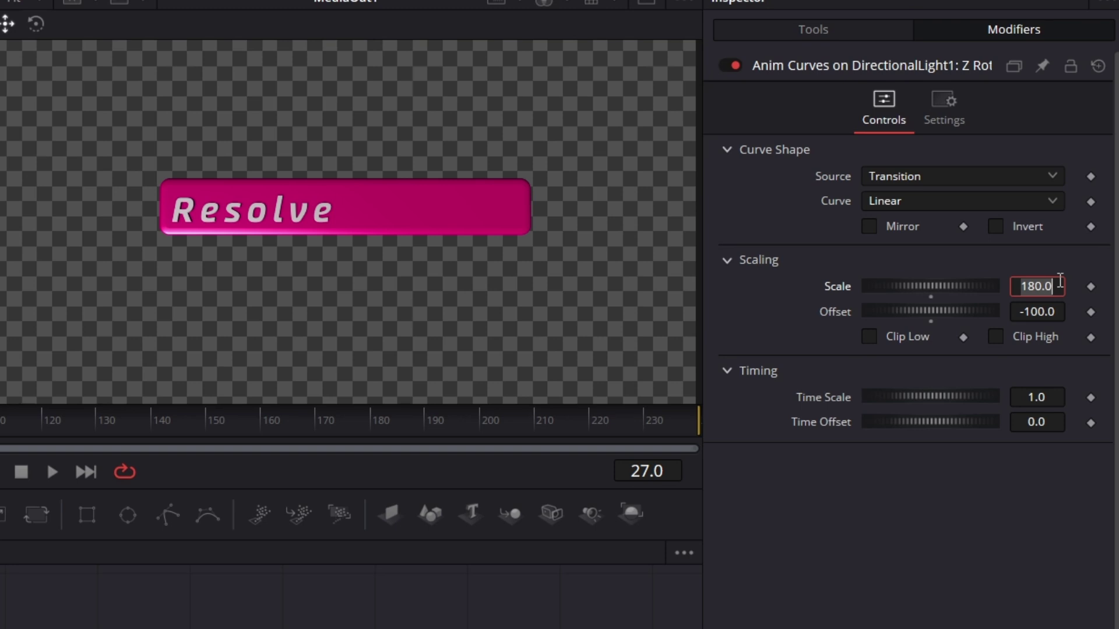
{"action": "type", "text": "120"}
{"action": "key", "text": "Tab"}
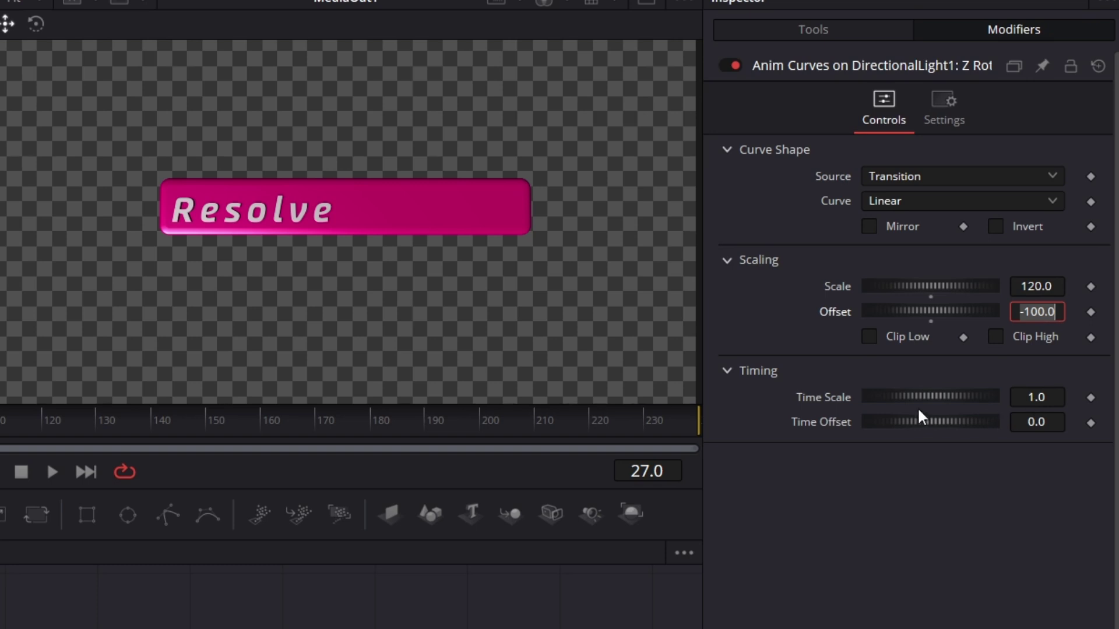
{"action": "left_click", "coordinate": [1049, 398]}
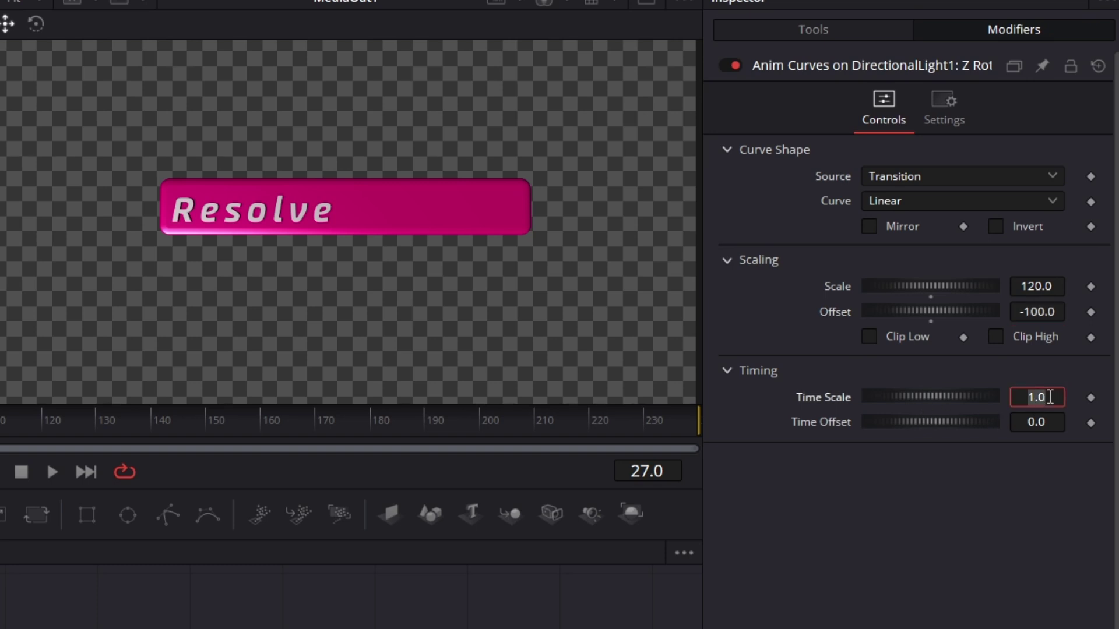
{"action": "type", "text": "2"}
{"action": "key", "text": "Tab"}
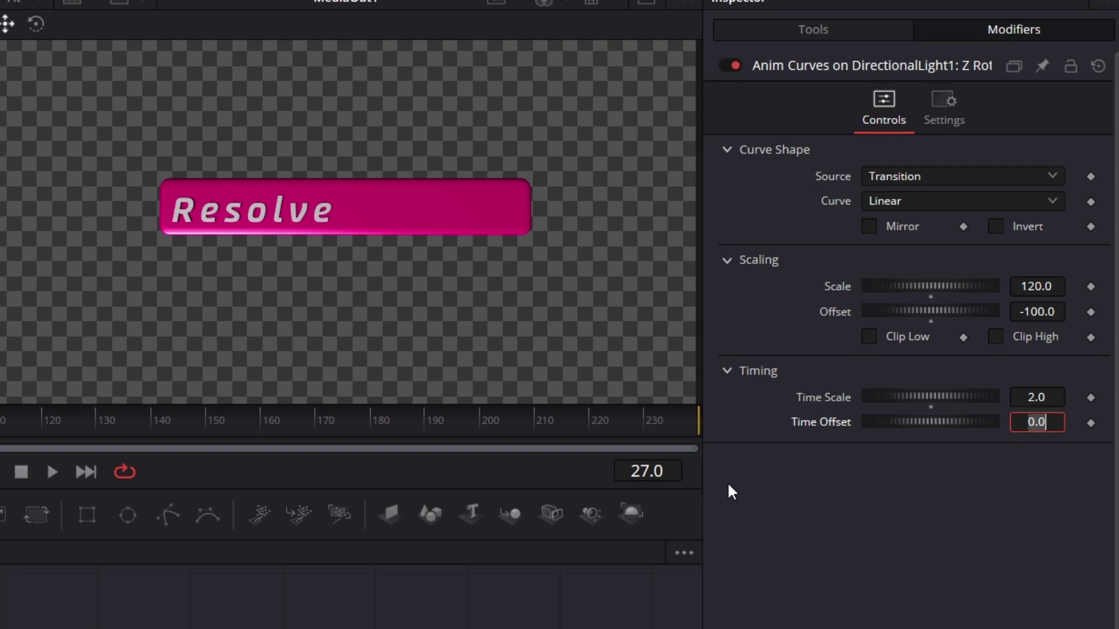
Switch the light's rotation curve to Easing with Sine in and Sine out, and play the animation from the start
{"action": "left_click", "coordinate": [935, 207]}
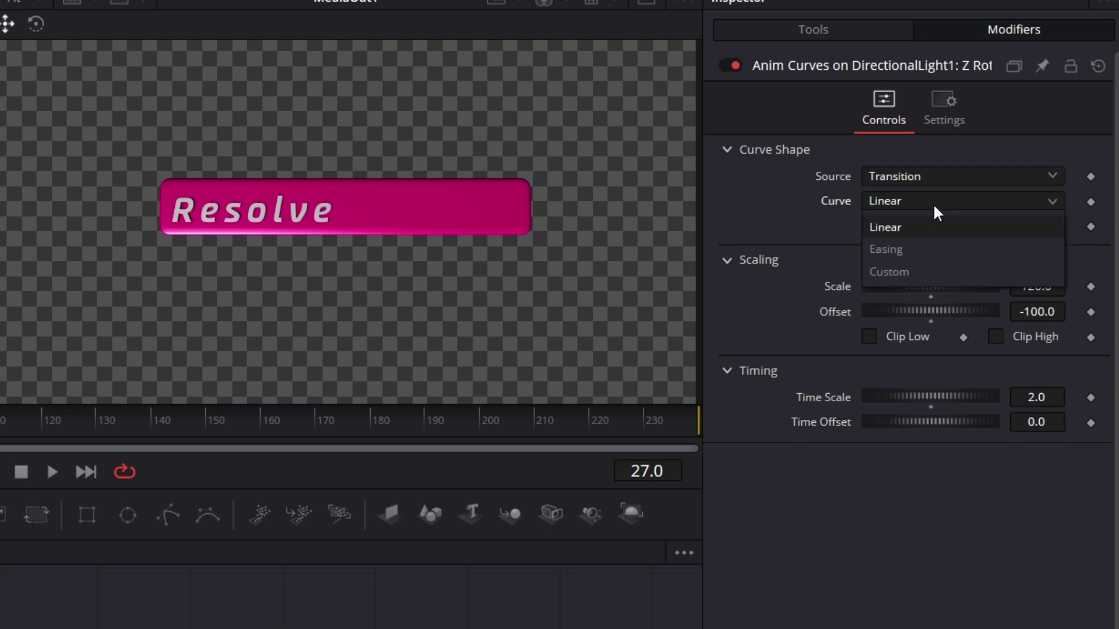
{"action": "left_click", "coordinate": [919, 247]}
{"action": "left_click", "coordinate": [904, 226]}
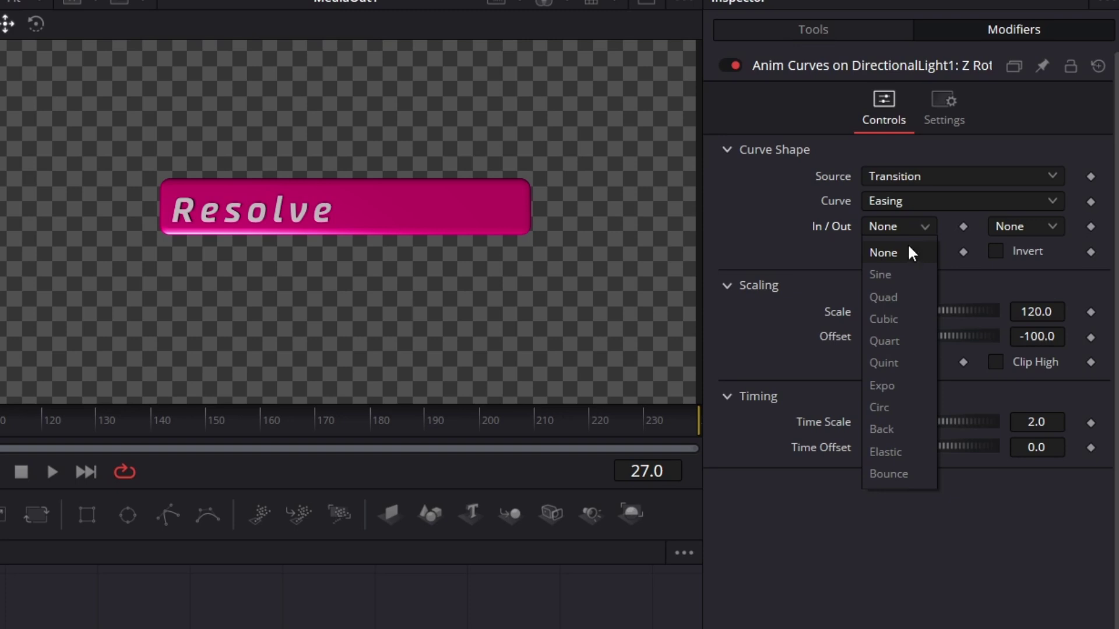
{"action": "left_click", "coordinate": [894, 278]}
{"action": "left_click", "coordinate": [1022, 225]}
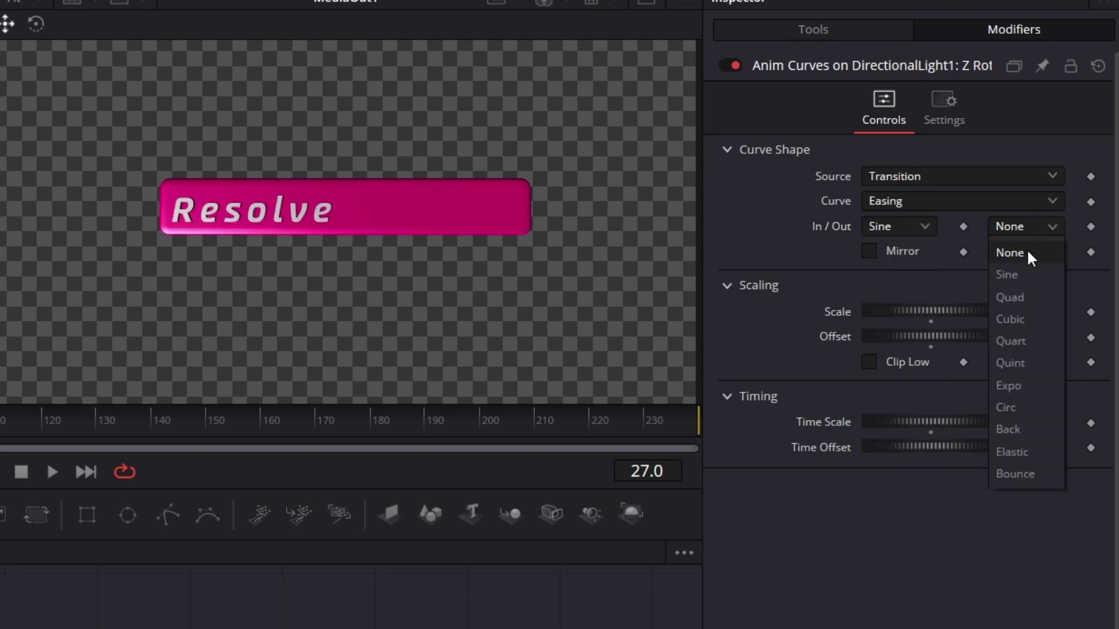
{"action": "left_click", "coordinate": [1027, 275]}
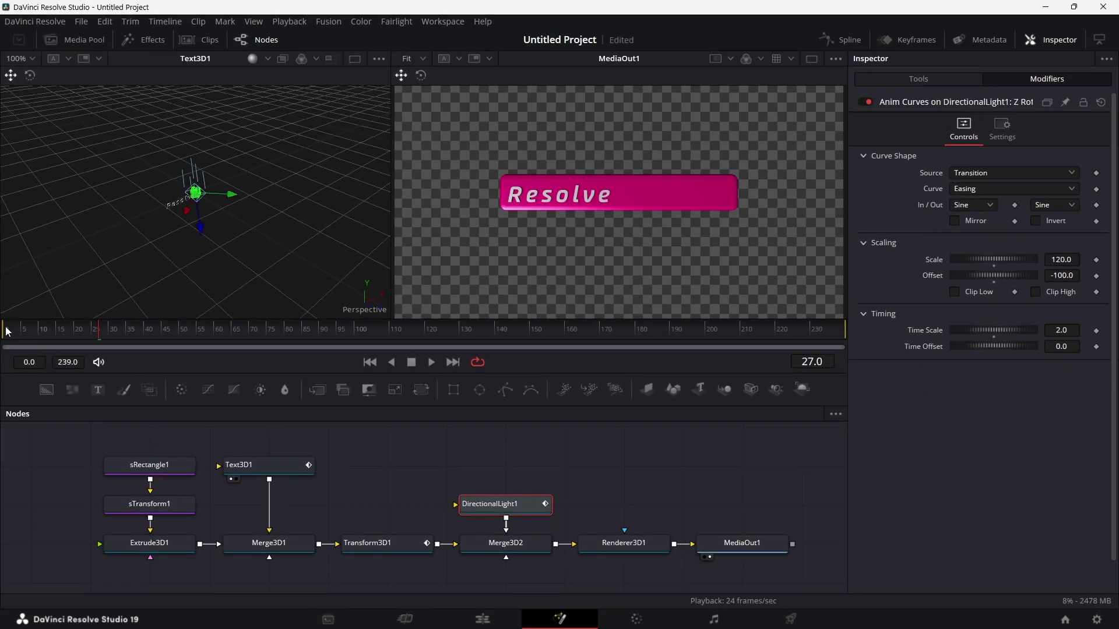
{"action": "left_click", "coordinate": [6, 330]}
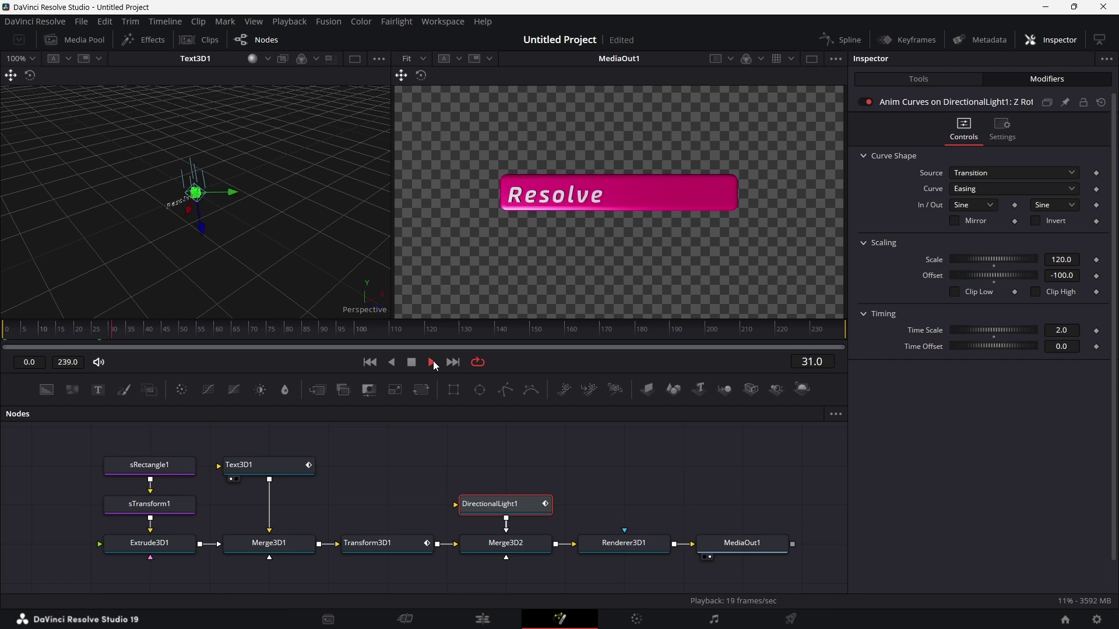
{"action": "left_click", "coordinate": [433, 362]}
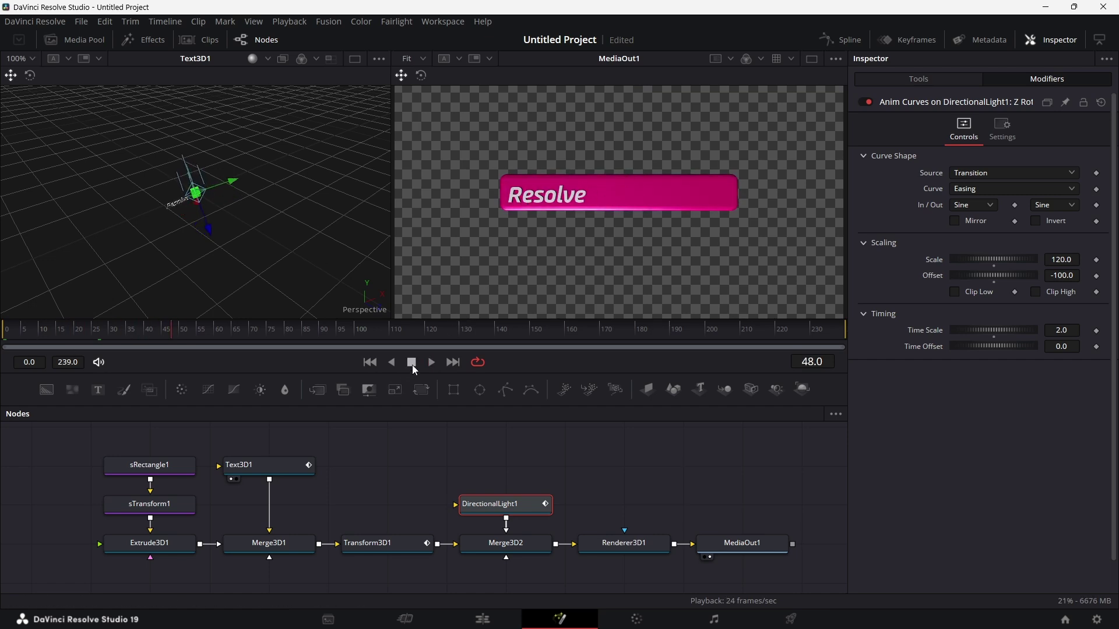
Set the Time Offset of Text3D1's Character Spacing Anim Curves to 1/24 and play the animation from frame 0
{"action": "left_click", "coordinate": [282, 464]}
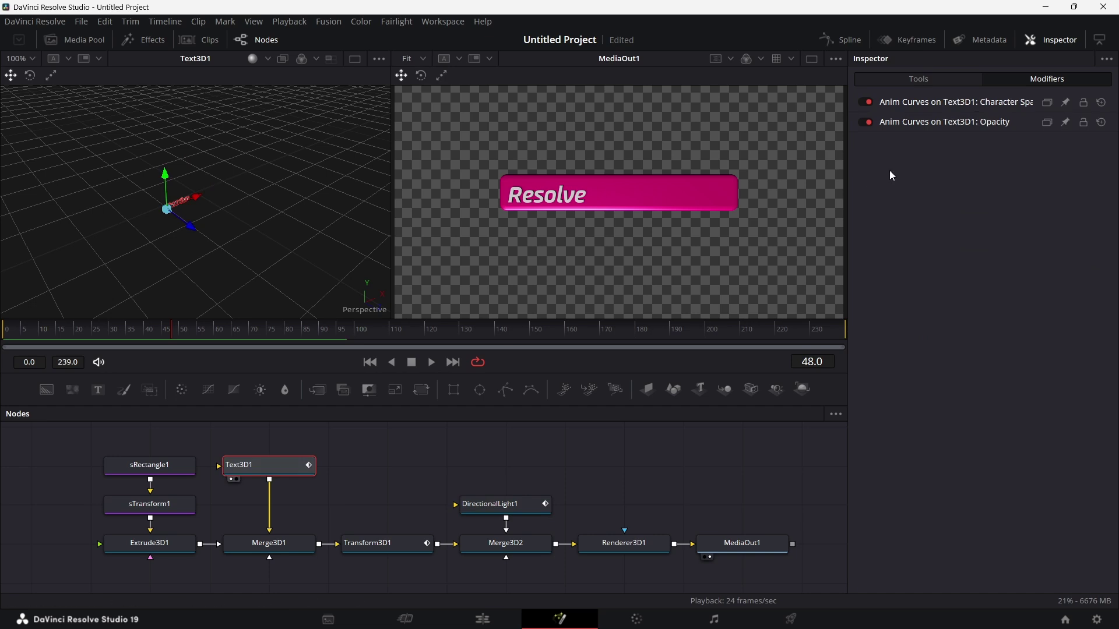
{"action": "left_click", "coordinate": [968, 104]}
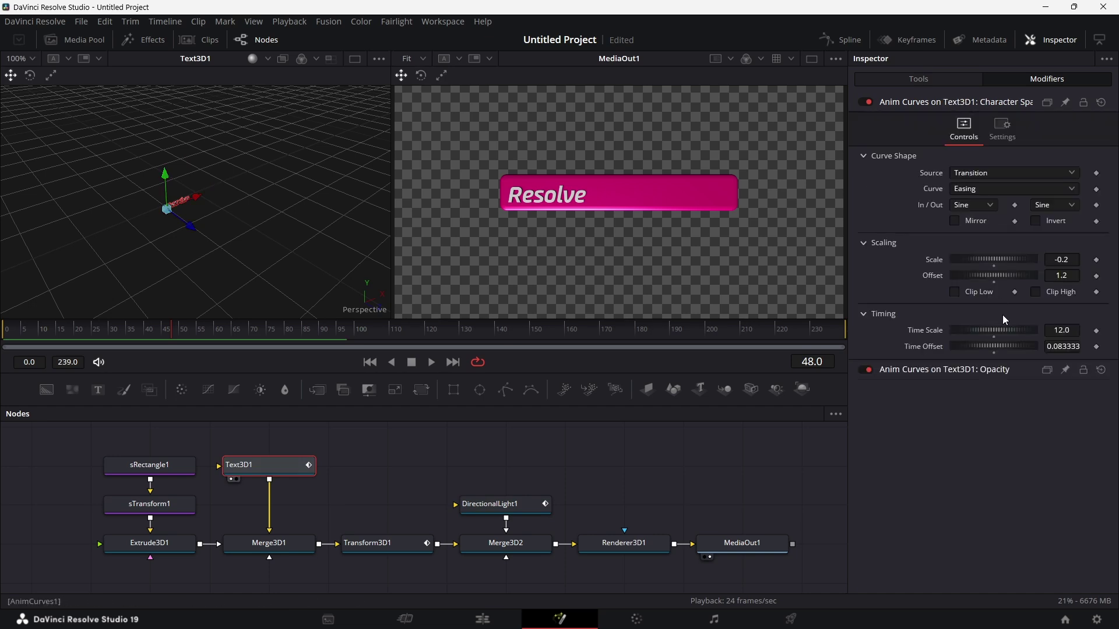
{"action": "left_click", "coordinate": [1074, 347]}
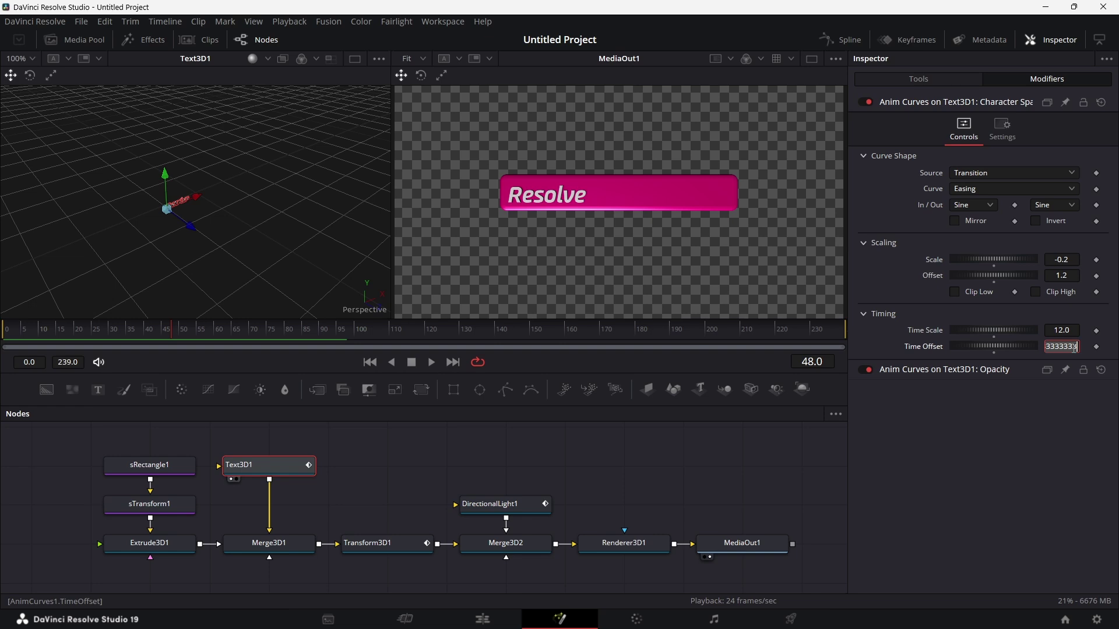
{"action": "type", "text": "10/24"}
{"action": "key", "text": "Return"}
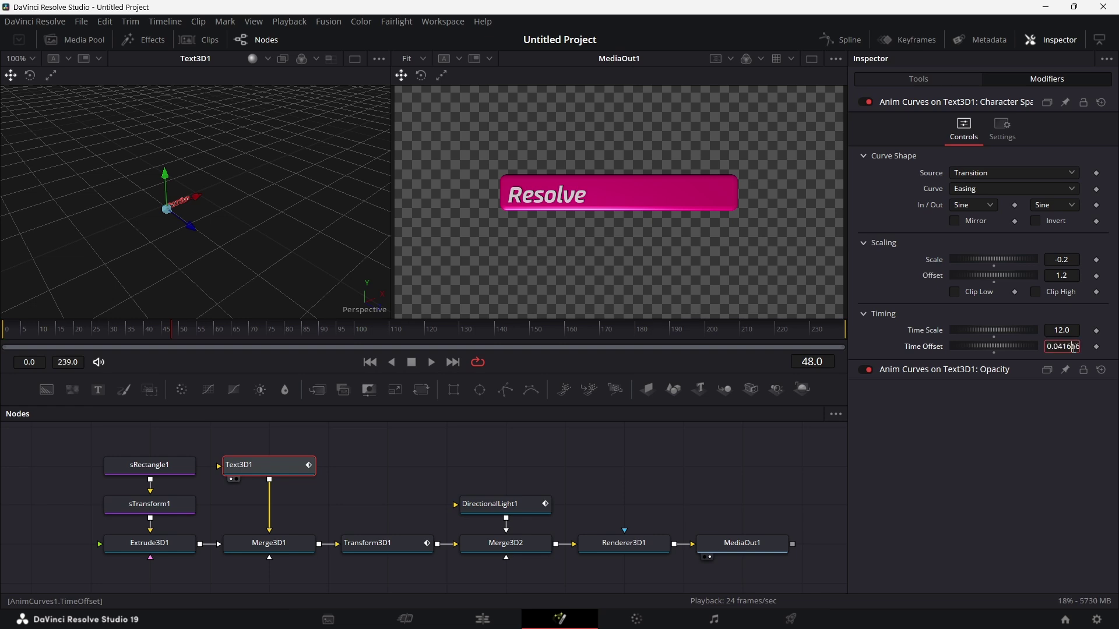
{"action": "left_click_drag", "start_coordinate": [14, 337], "coordinate": [3, 335]}
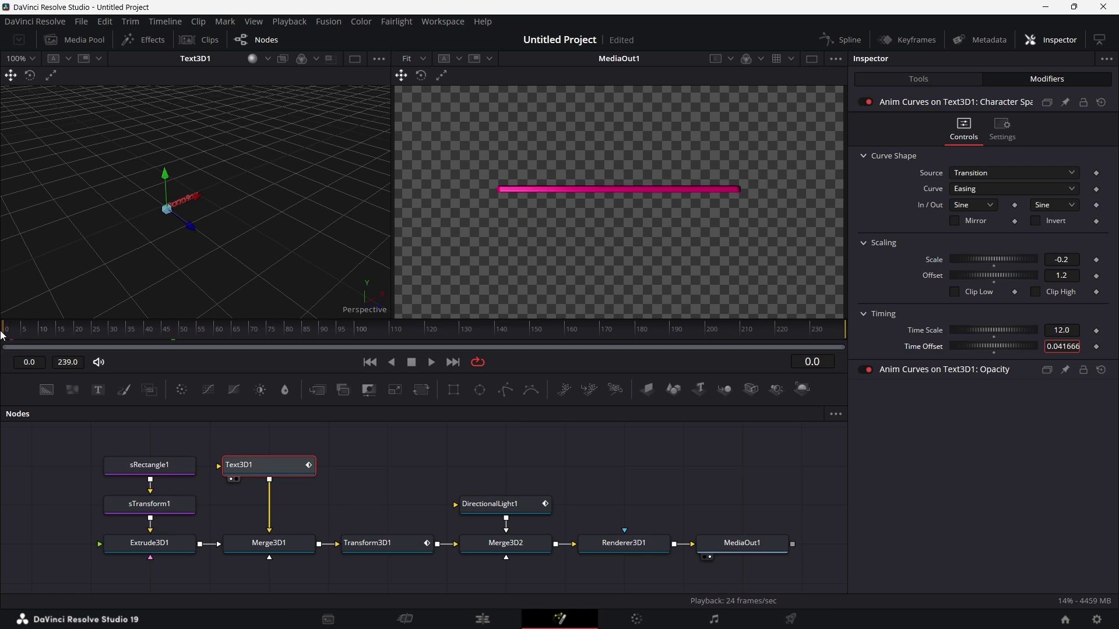
{"action": "left_click", "coordinate": [429, 366]}
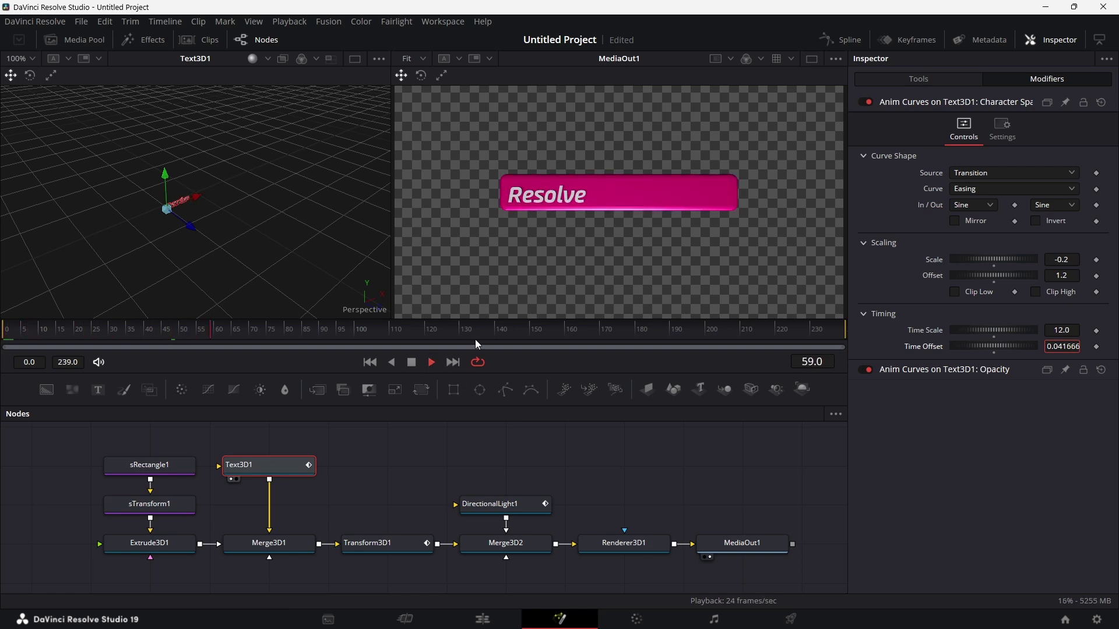
{"action": "left_click", "coordinate": [412, 362]}
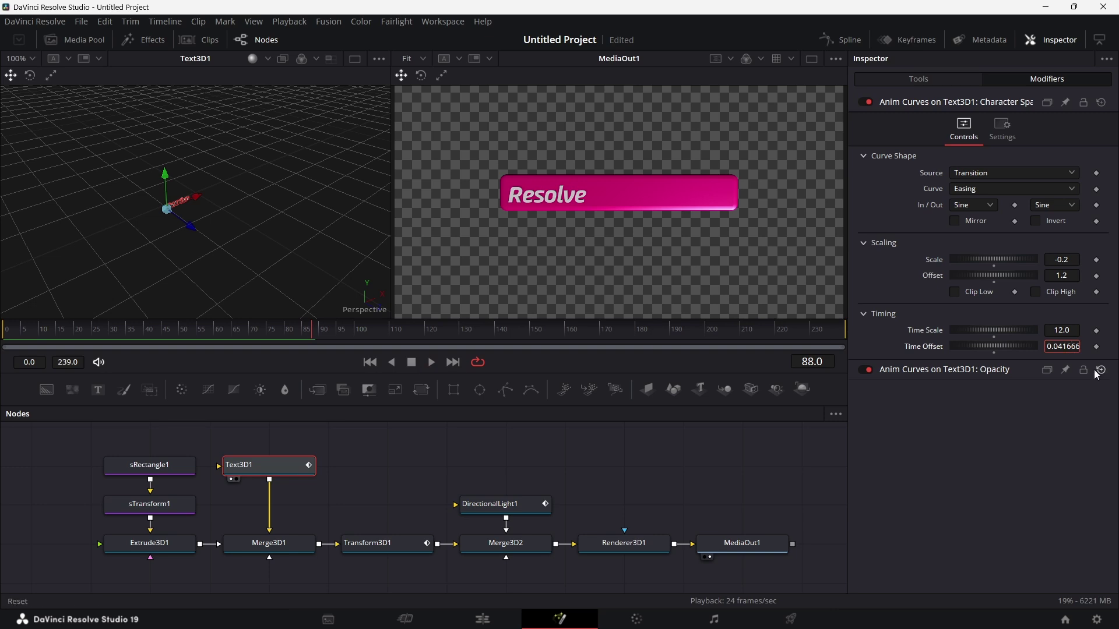
Try a Time Scale of 8 on Text3D1's Character Spacing curve and play the animation from near the start
{"action": "left_click", "coordinate": [1075, 331]}
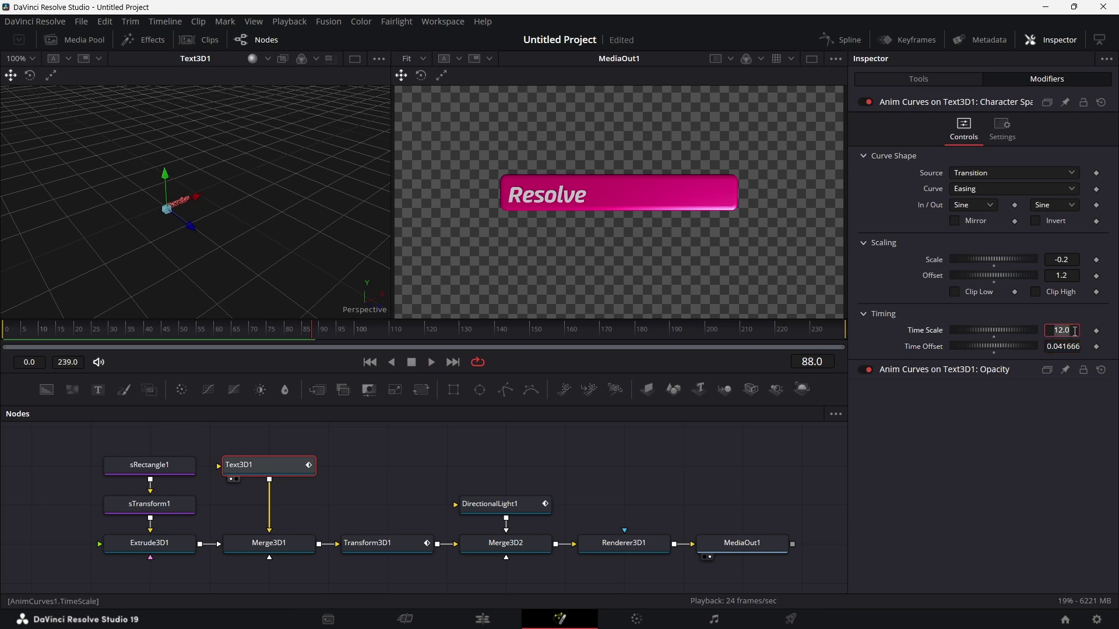
{"action": "type", "text": "8"}
{"action": "key", "text": "Tab"}
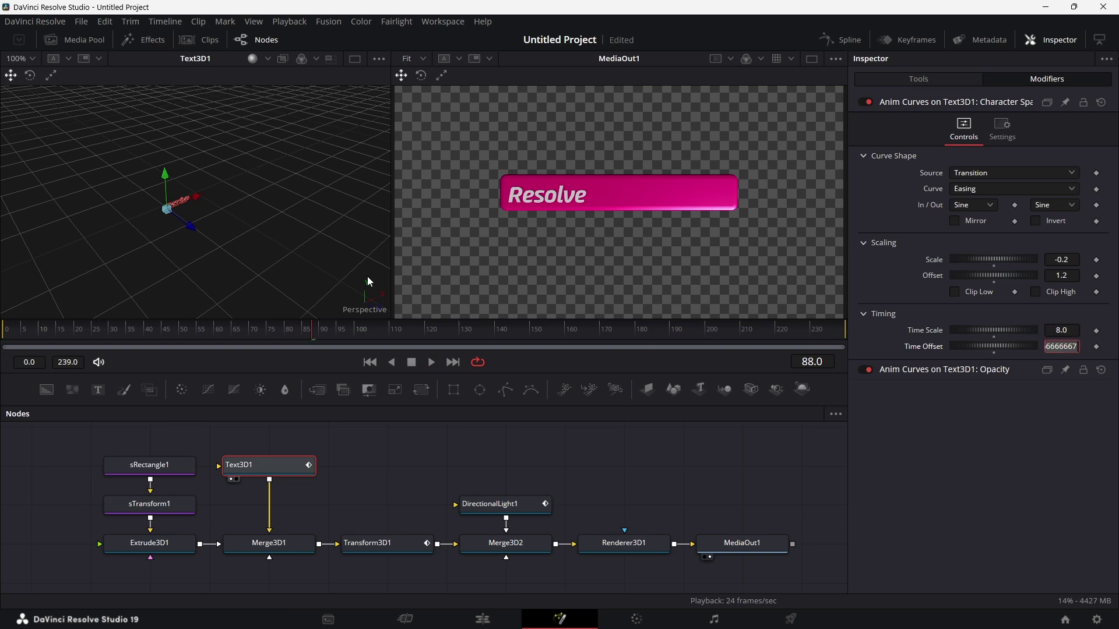
{"action": "left_click", "coordinate": [9, 331]}
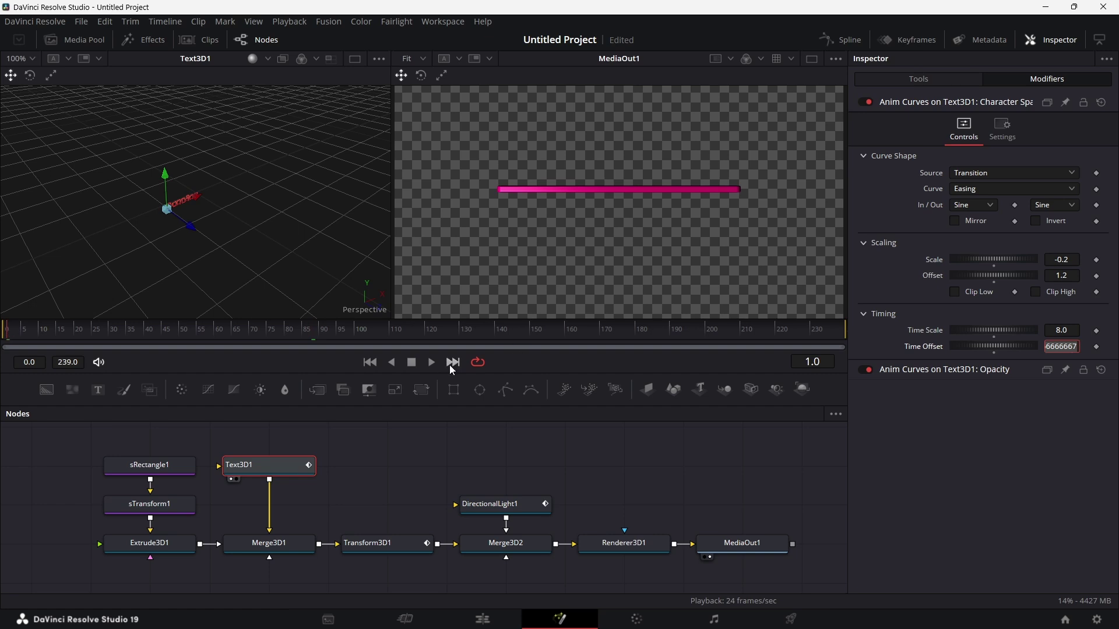
{"action": "left_click", "coordinate": [430, 362]}
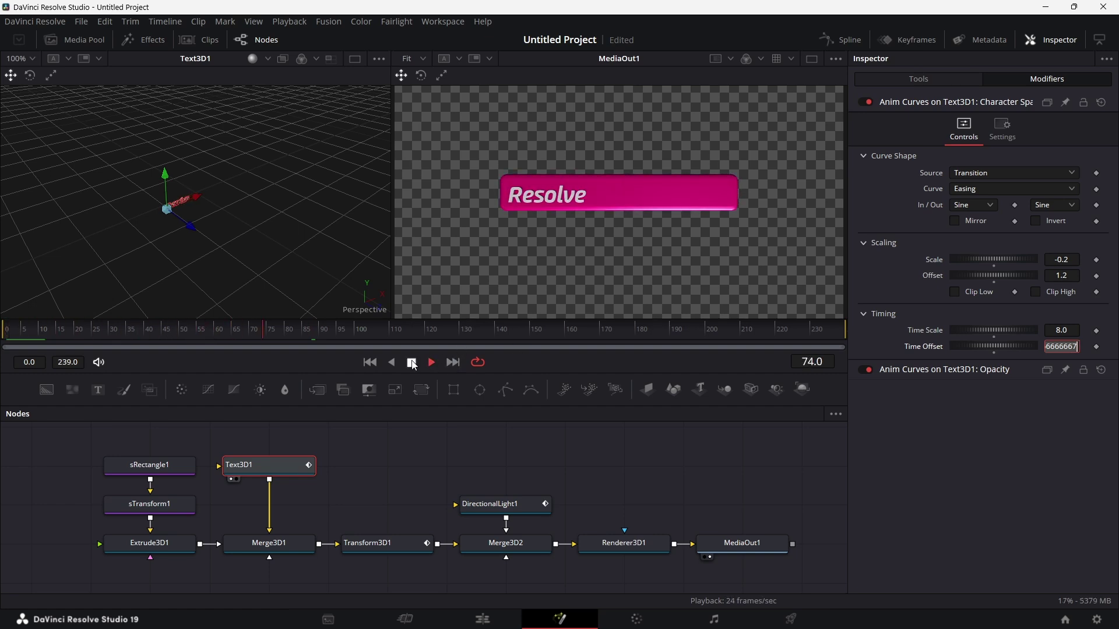
{"action": "left_click", "coordinate": [412, 363]}
Set the Time Scale of Text3D1's Character Spacing curve to 4 and replay the animation from near the start
{"action": "left_click", "coordinate": [1074, 330]}
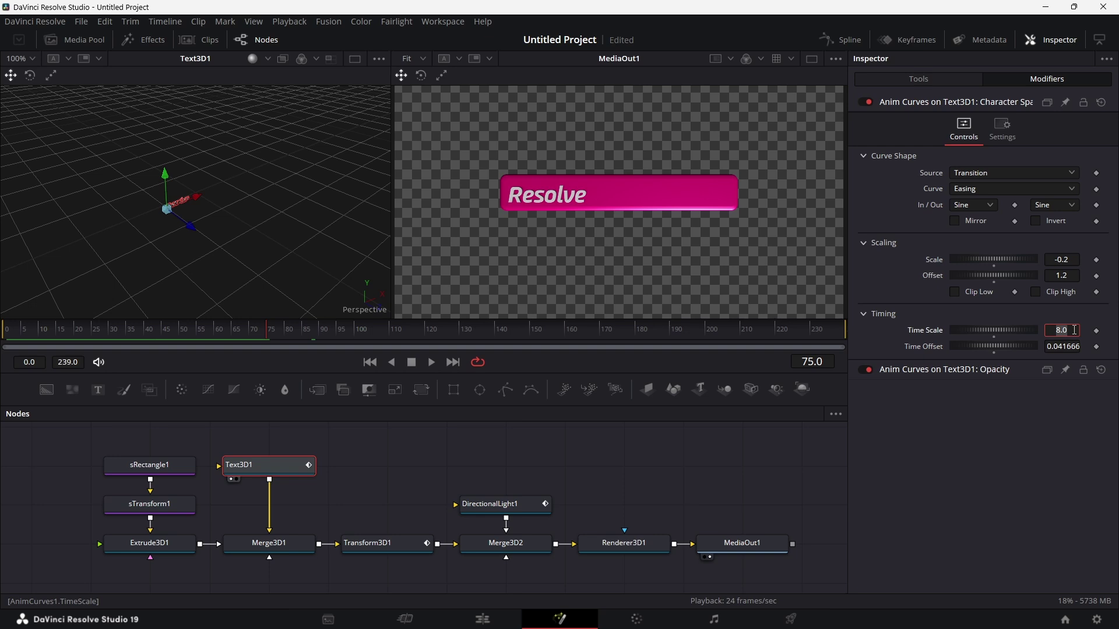
{"action": "type", "text": "4"}
{"action": "key", "text": "Tab"}
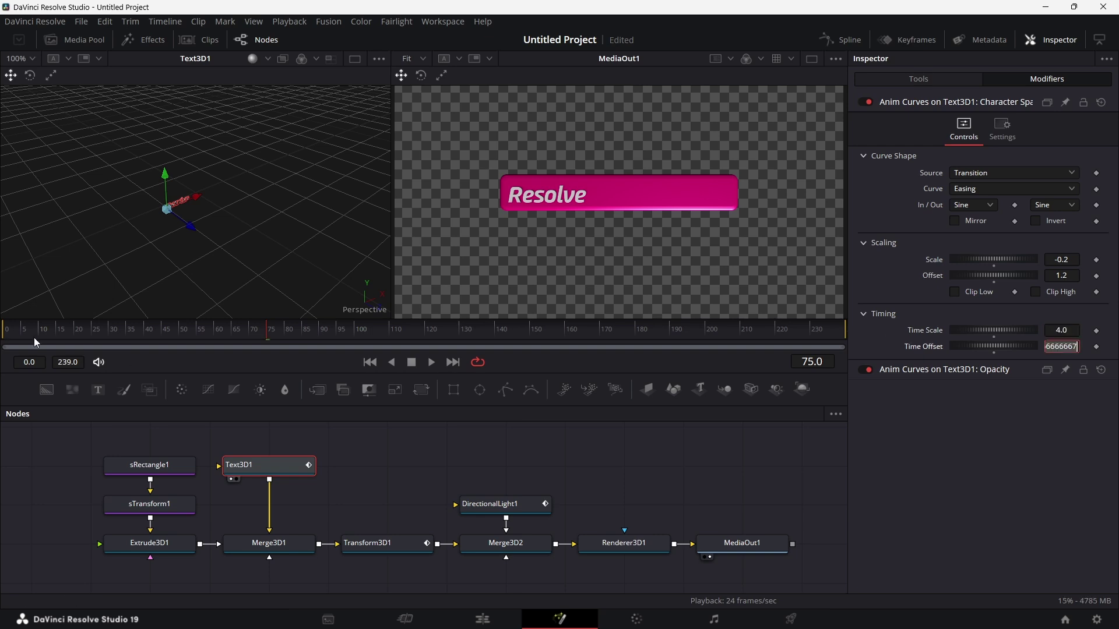
{"action": "left_click", "coordinate": [12, 332]}
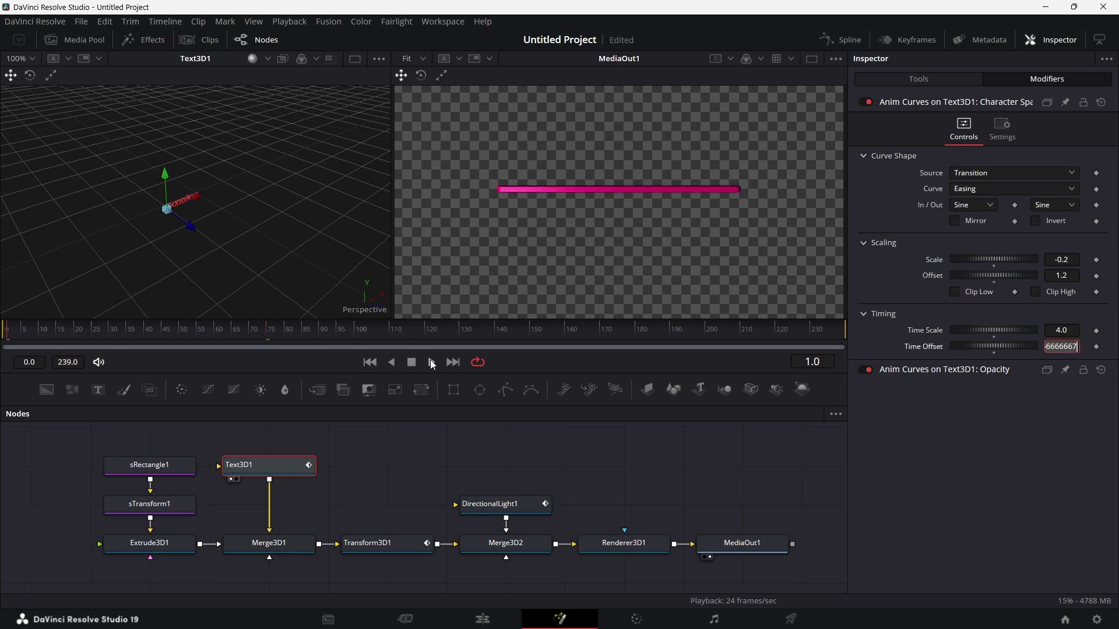
{"action": "left_click", "coordinate": [432, 362]}
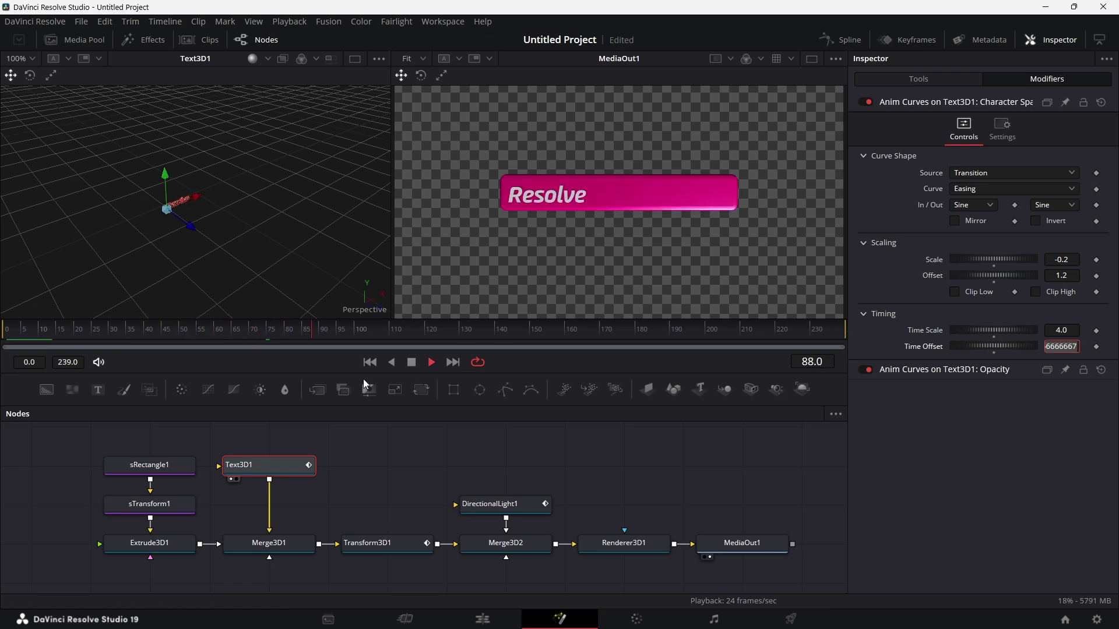
{"action": "left_click", "coordinate": [411, 362]}
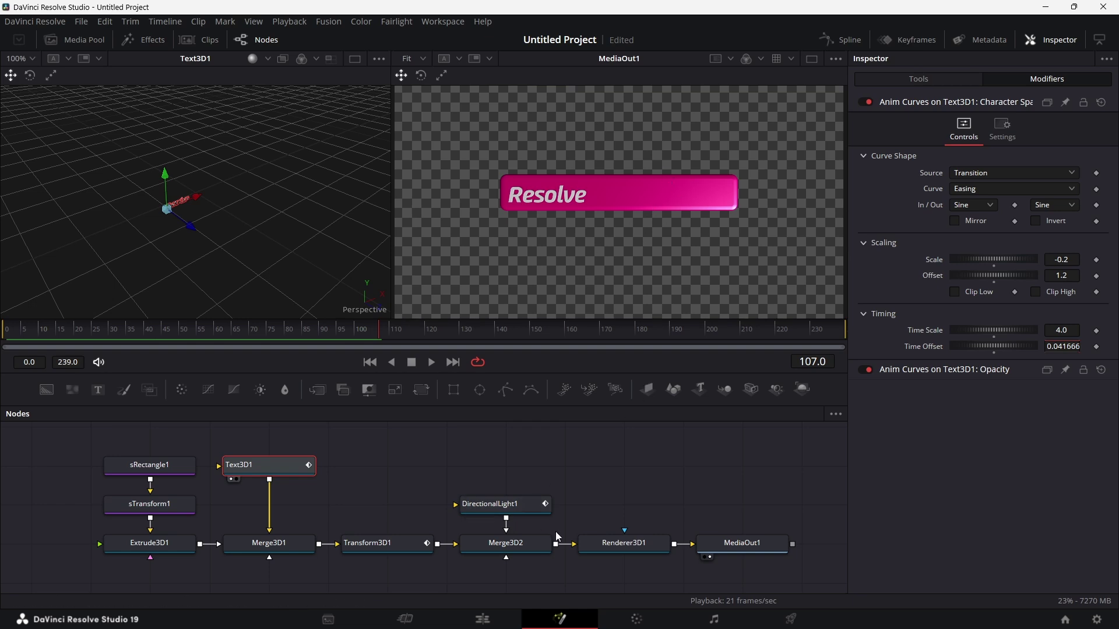
Add an Anim Curves modifier to the Z rotation of Transform3D1
{"action": "left_click", "coordinate": [392, 544]}
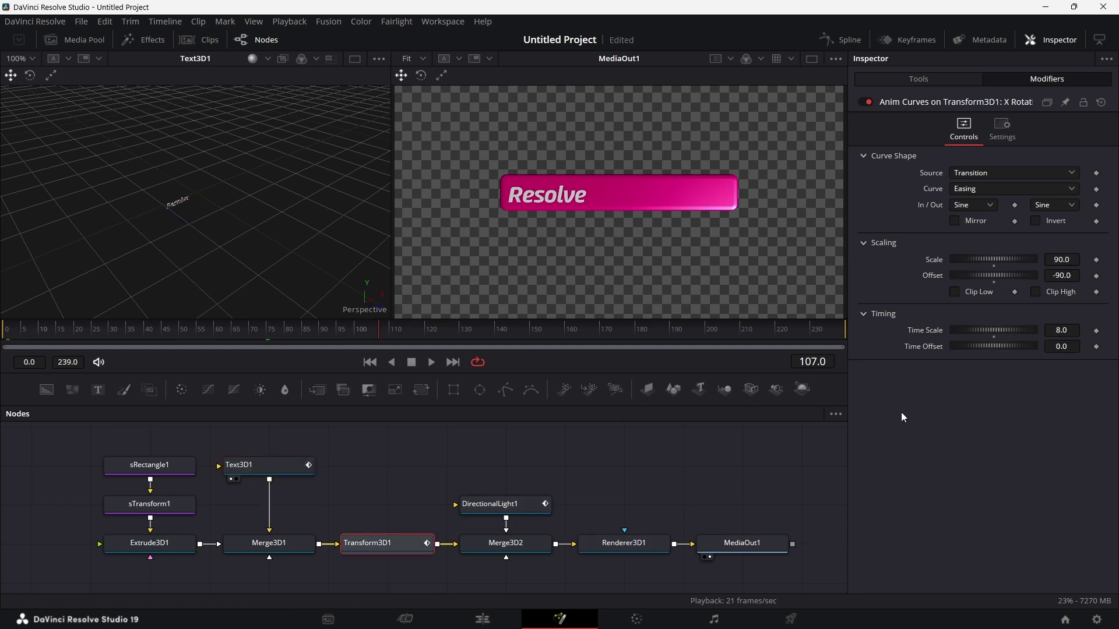
{"action": "left_click", "coordinate": [937, 78]}
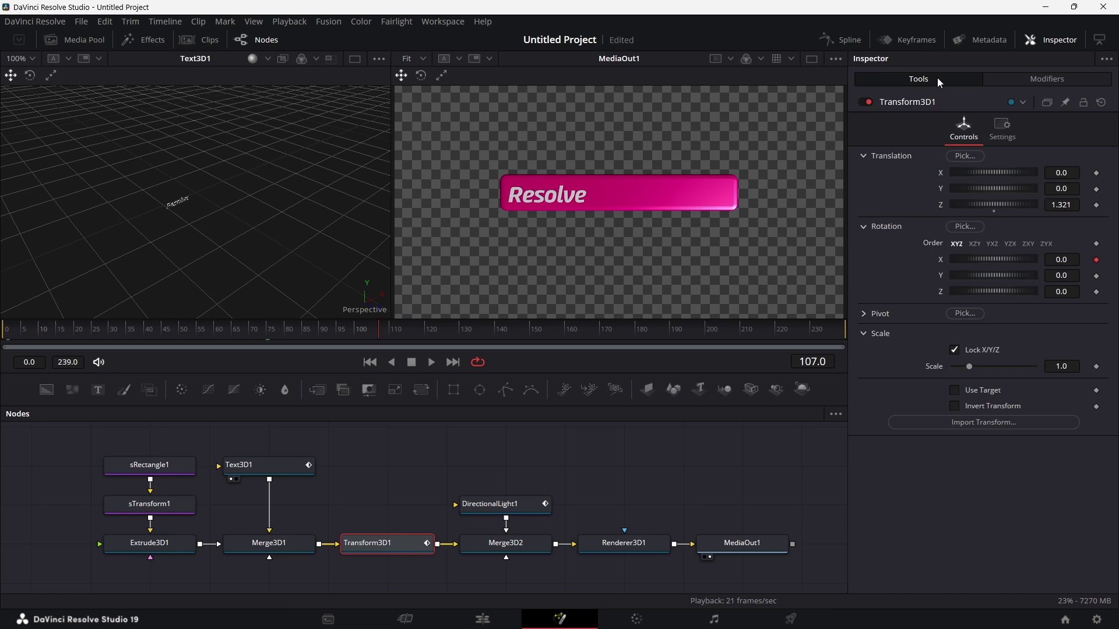
{"action": "right_click", "coordinate": [940, 293]}
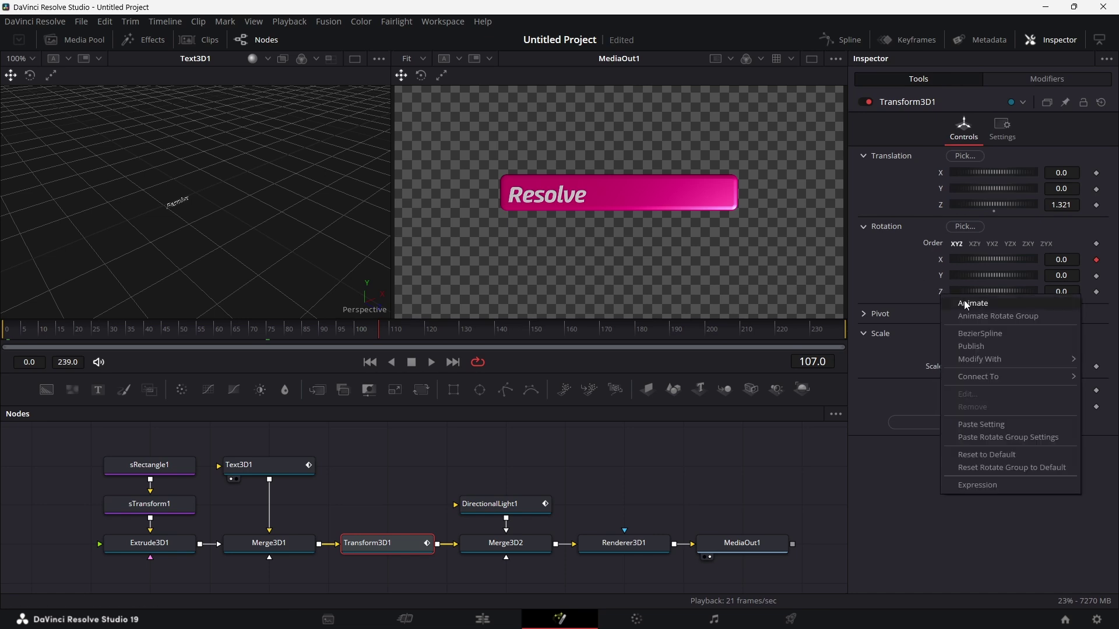
{"action": "mouse_move", "coordinate": [1009, 359]}
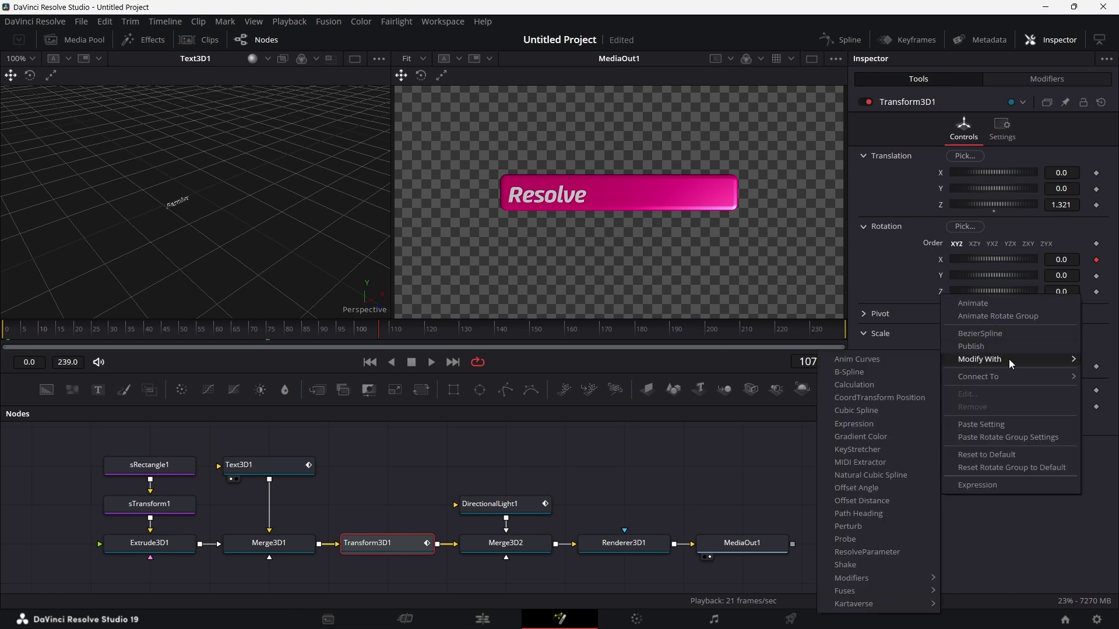
{"action": "left_click", "coordinate": [913, 361]}
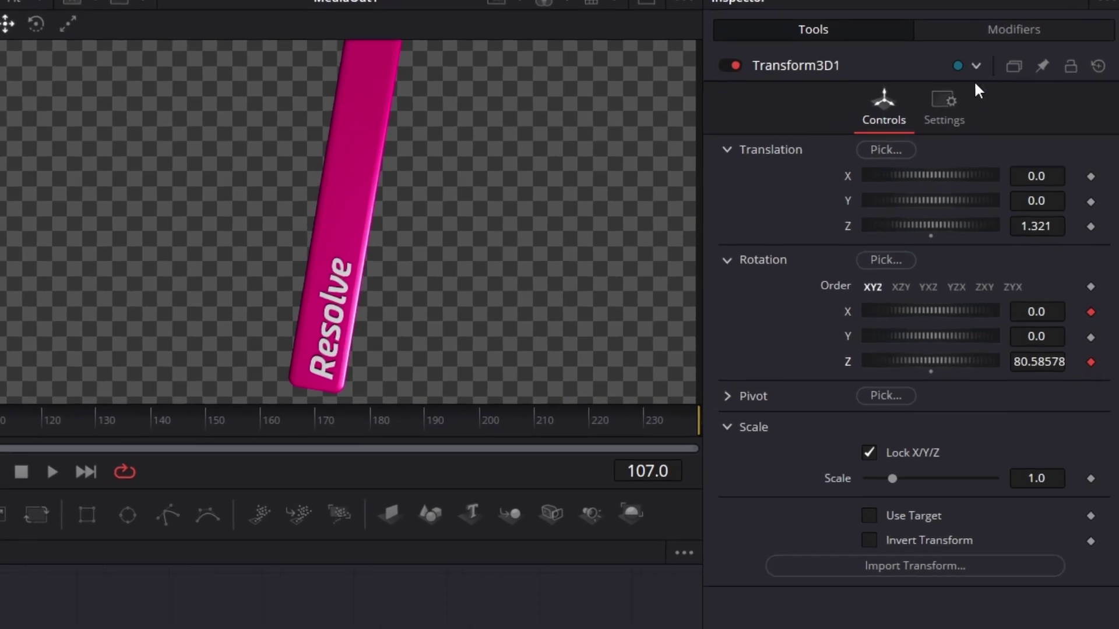
Set the Scale of Transform3D1's Z Rotation Anim Curves modifier to -5
{"action": "left_click", "coordinate": [1008, 25]}
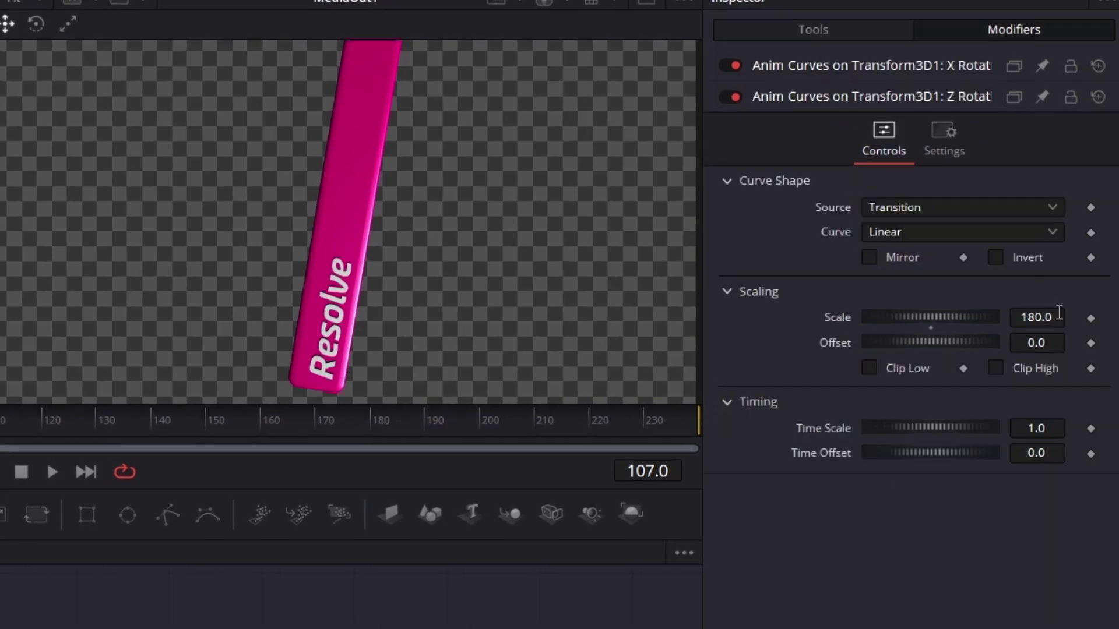
{"action": "left_click", "coordinate": [1053, 315]}
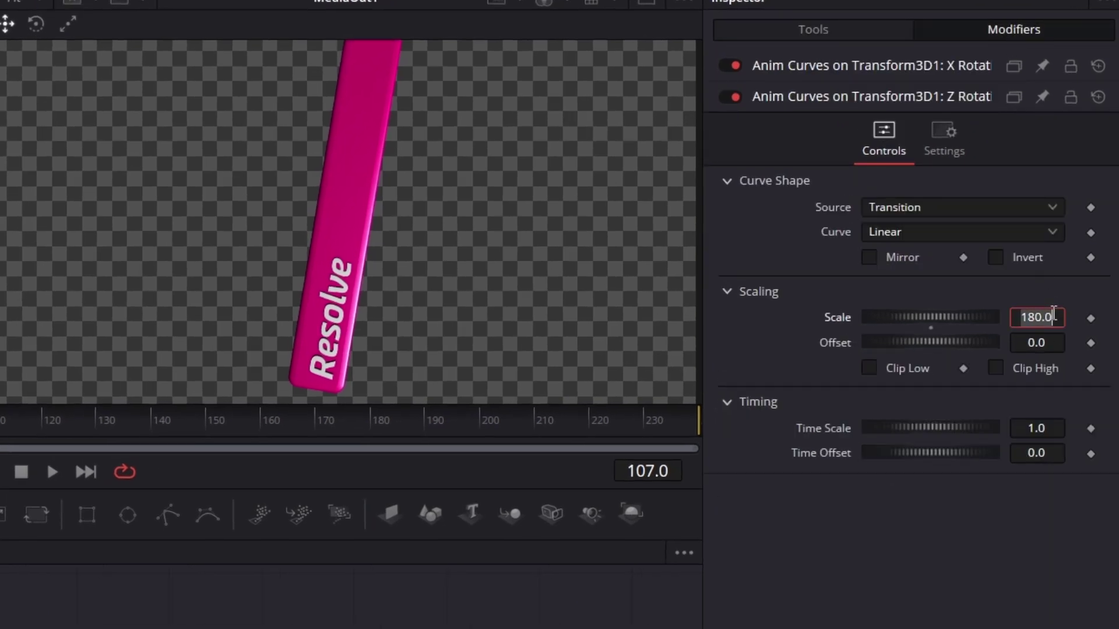
{"action": "type", "text": "-5"}
{"action": "key", "text": "Tab"}
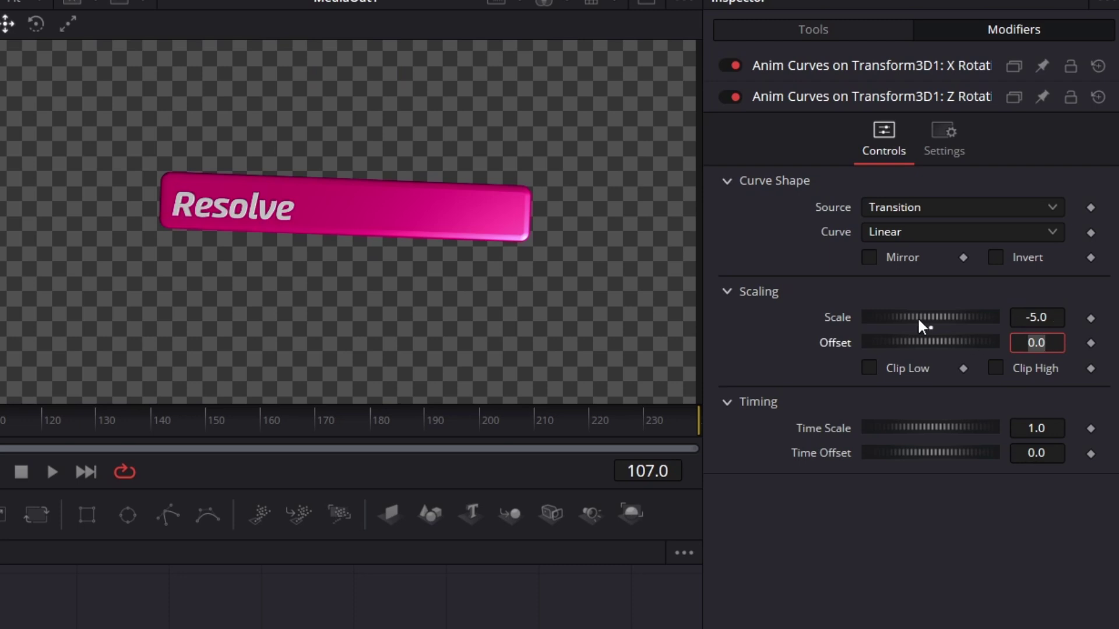
Mirror the Z rotation curve and switch it to Easing with Sine in and Sine out
{"action": "left_click", "coordinate": [868, 258]}
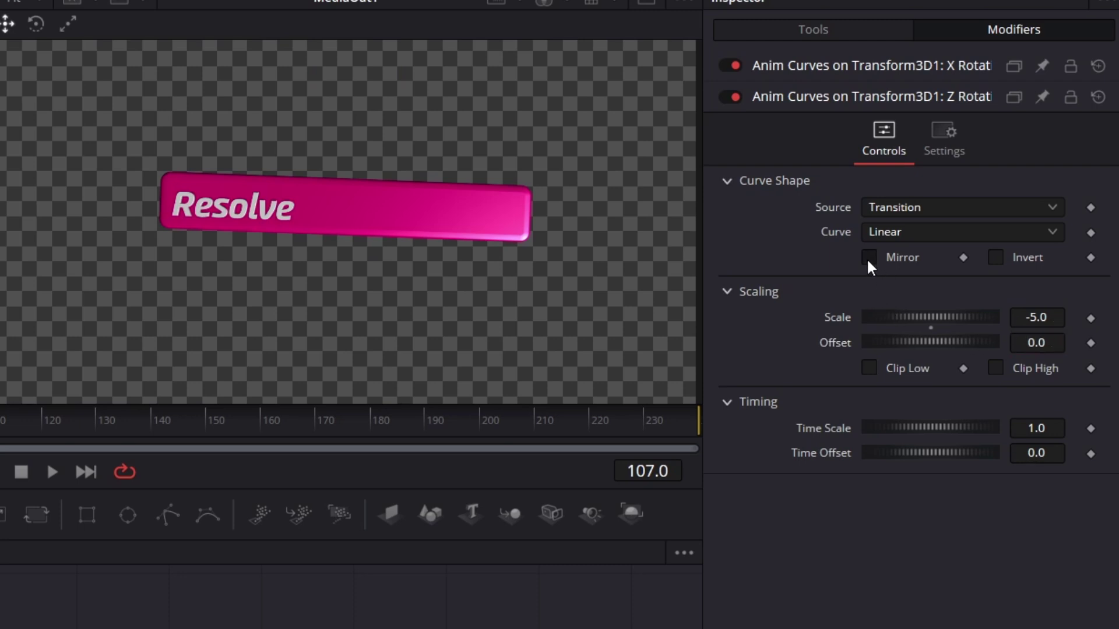
{"action": "left_click", "coordinate": [913, 232]}
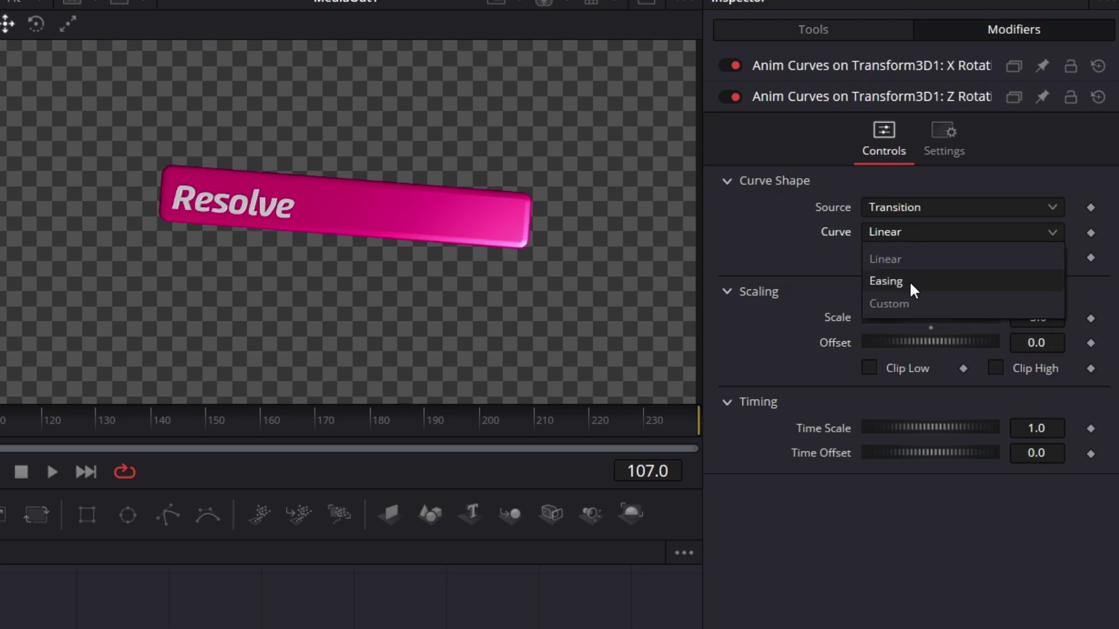
{"action": "left_click", "coordinate": [909, 281]}
{"action": "left_click", "coordinate": [917, 257]}
{"action": "left_click", "coordinate": [896, 304]}
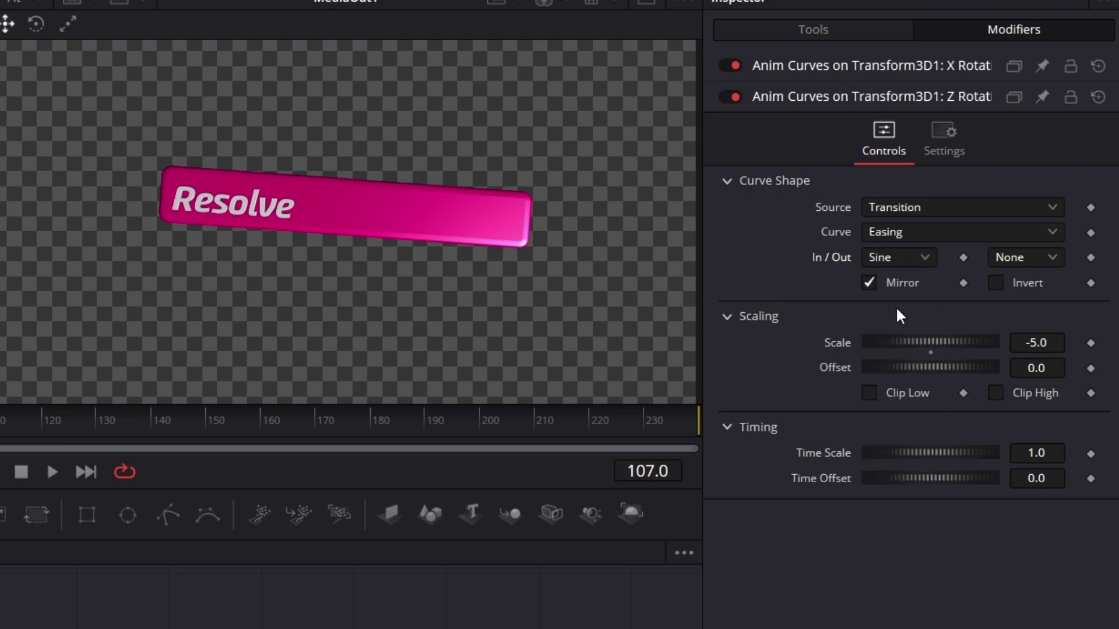
{"action": "left_click", "coordinate": [1002, 258]}
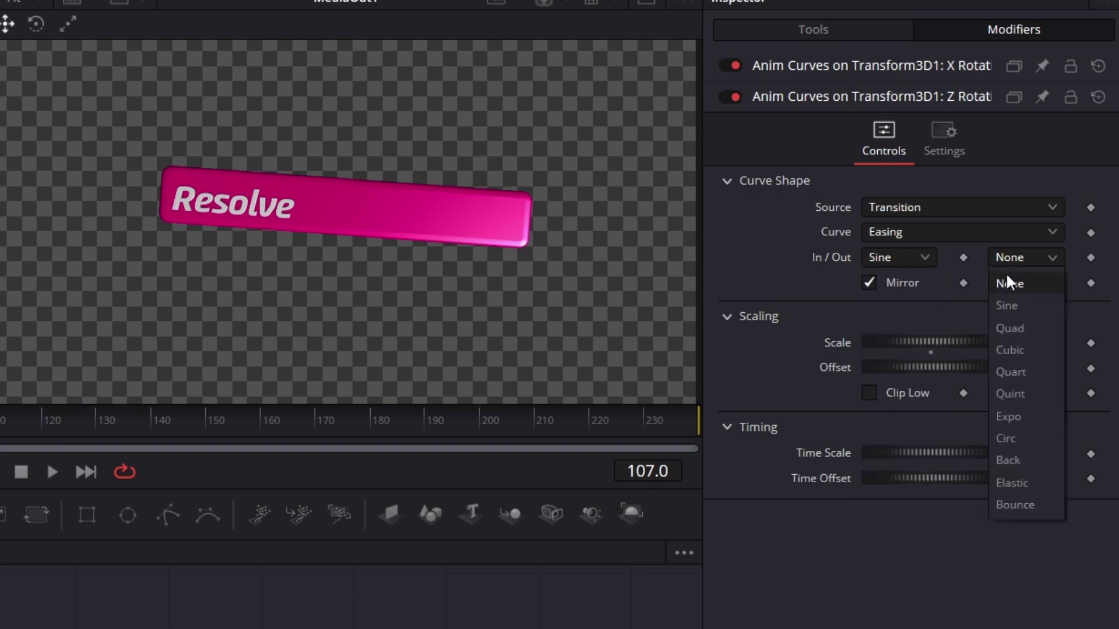
{"action": "left_click", "coordinate": [1016, 304]}
Set the Z rotation curve's Time Scale to 8 and preview the animation from the start, returning the playhead to frame 1
{"action": "left_click", "coordinate": [1049, 454]}
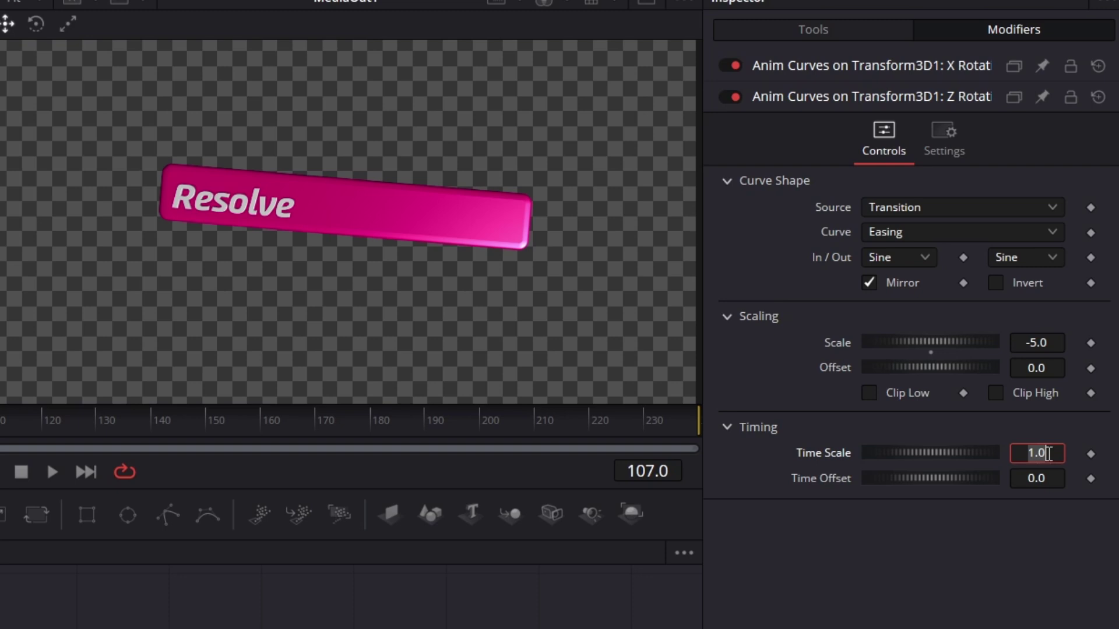
{"action": "type", "text": "8"}
{"action": "key", "text": "Tab"}
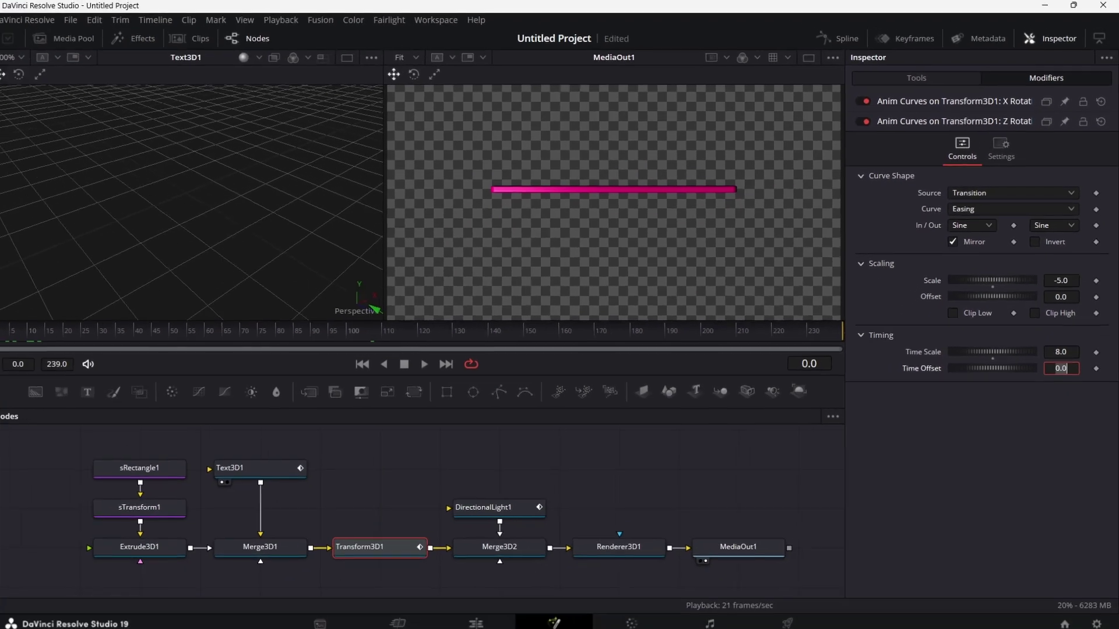
{"action": "left_click", "coordinate": [431, 363]}
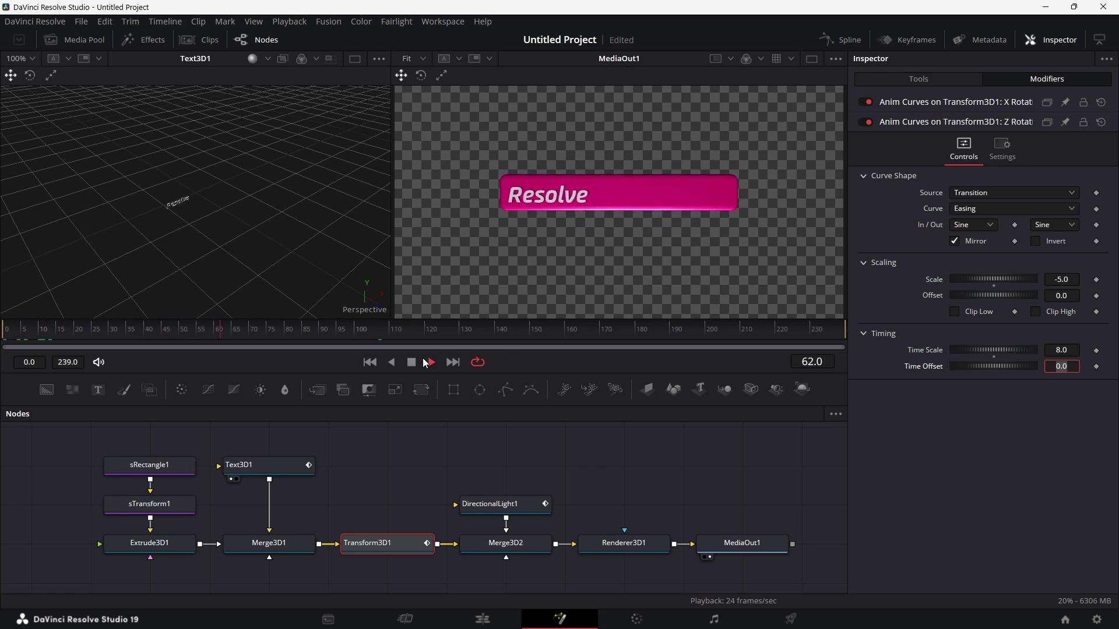
{"action": "left_click", "coordinate": [415, 364]}
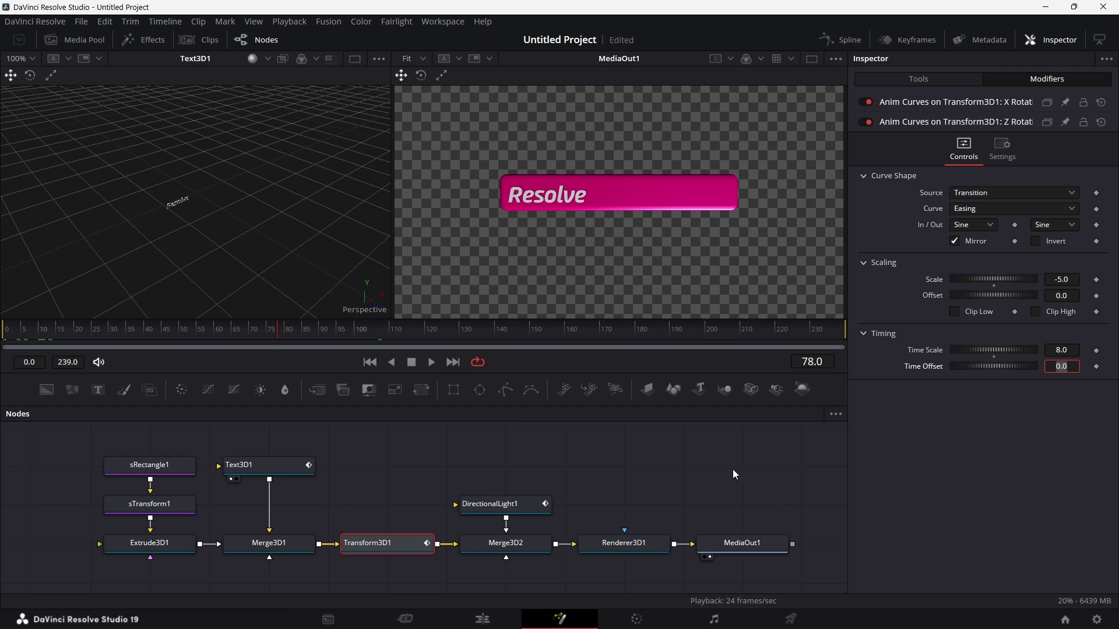
{"action": "left_click_drag", "start_coordinate": [64, 338], "coordinate": [9, 338]}
Move MediaOut1 farther from Renderer3D1 to make room and add a Dissolve node in the gap
{"action": "scroll", "coordinate": [461, 460], "scroll_direction": "right", "scroll_amount": 7}
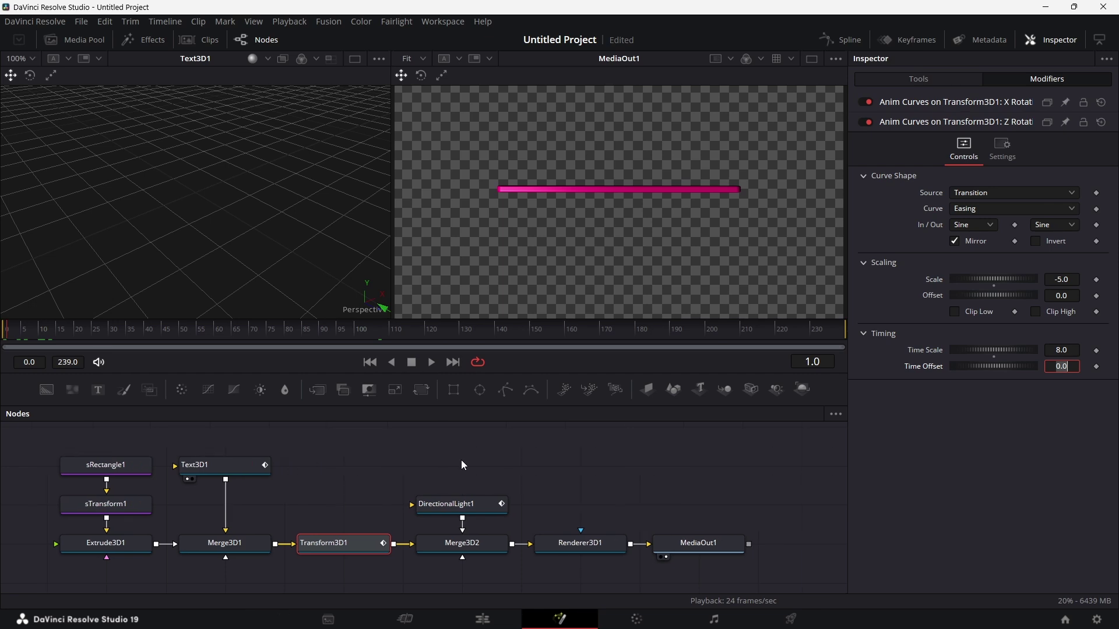
{"action": "left_click_drag", "start_coordinate": [625, 549], "coordinate": [725, 554]}
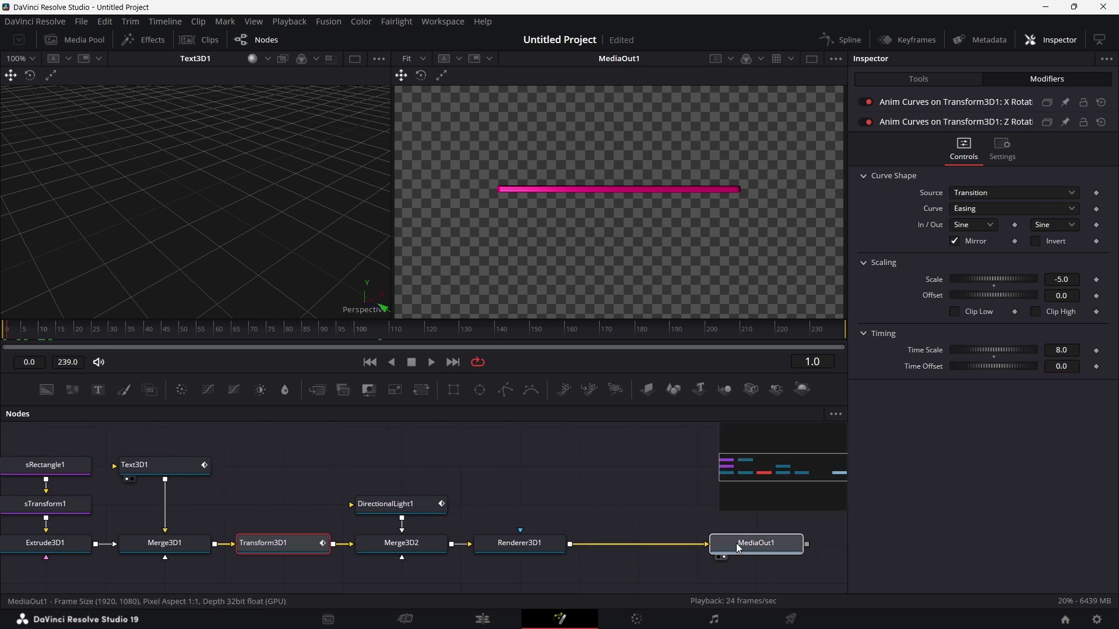
{"action": "left_click", "coordinate": [610, 499]}
{"action": "key", "text": "shift+space"}
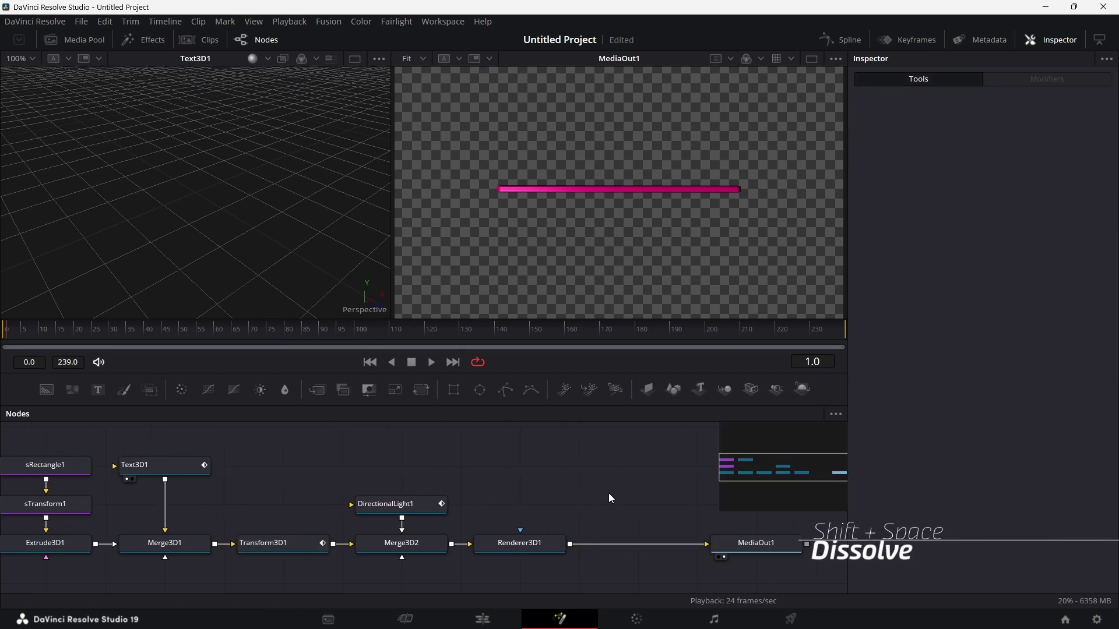
{"action": "type", "text": "diss"}
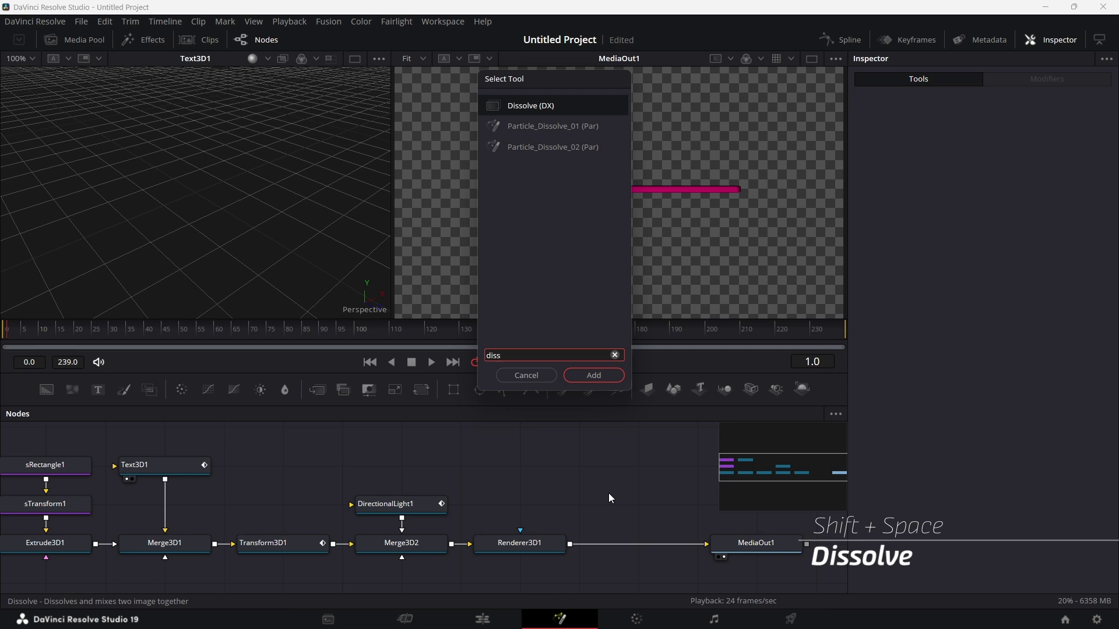
{"action": "key", "text": "Return"}
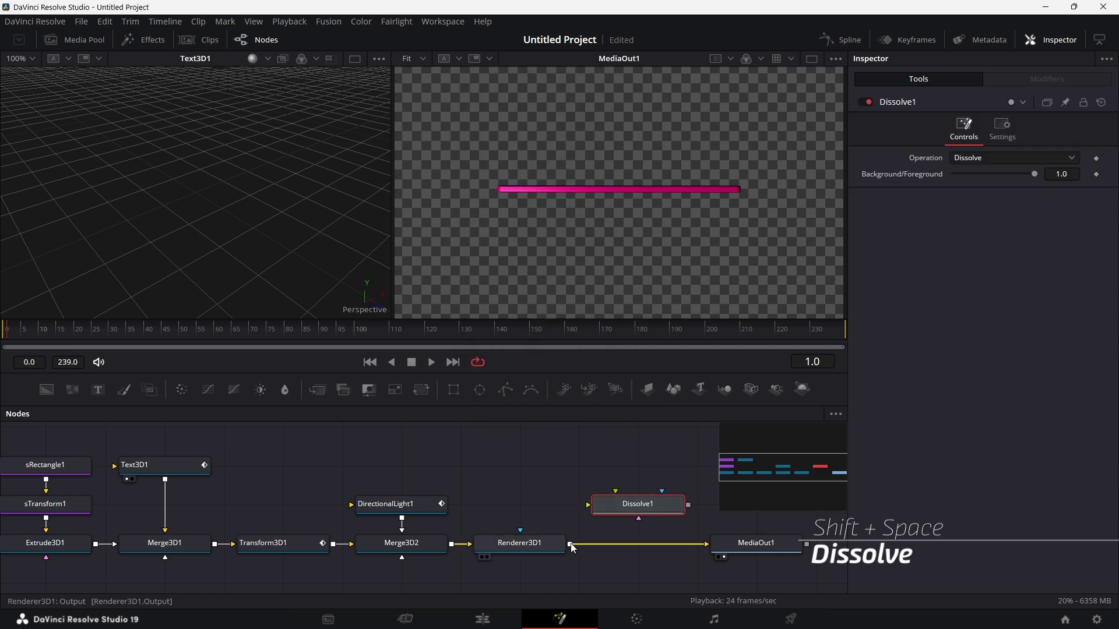
Connect Renderer3D1 through Dissolve1 to MediaOut1 and line Dissolve1 up between the two nodes
{"action": "left_click_drag", "start_coordinate": [572, 547], "coordinate": [590, 511]}
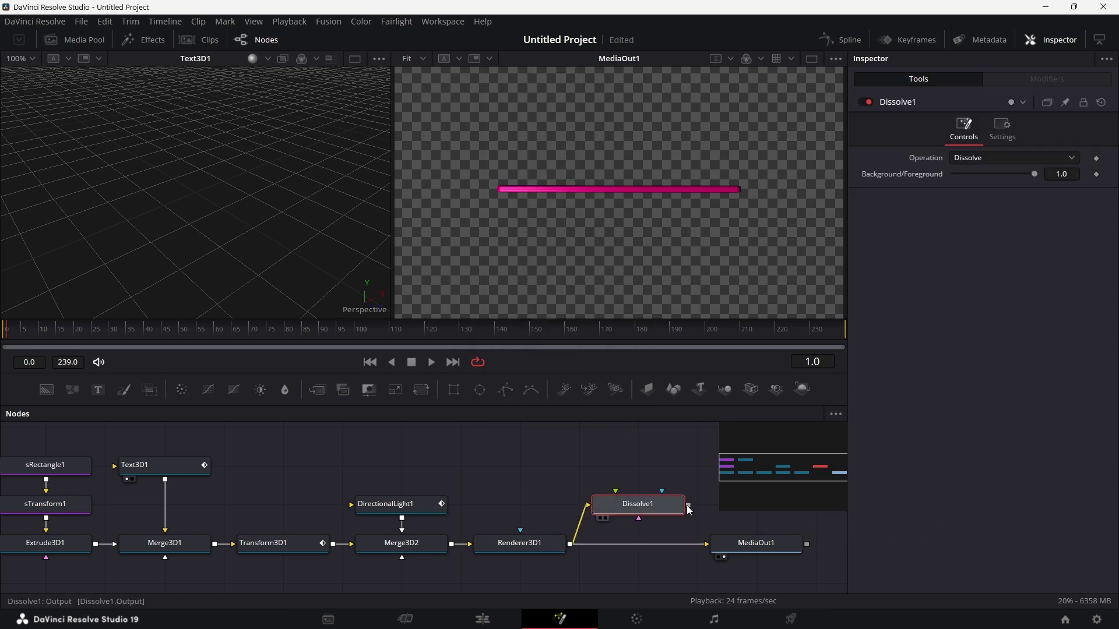
{"action": "left_click_drag", "start_coordinate": [689, 510], "coordinate": [707, 544]}
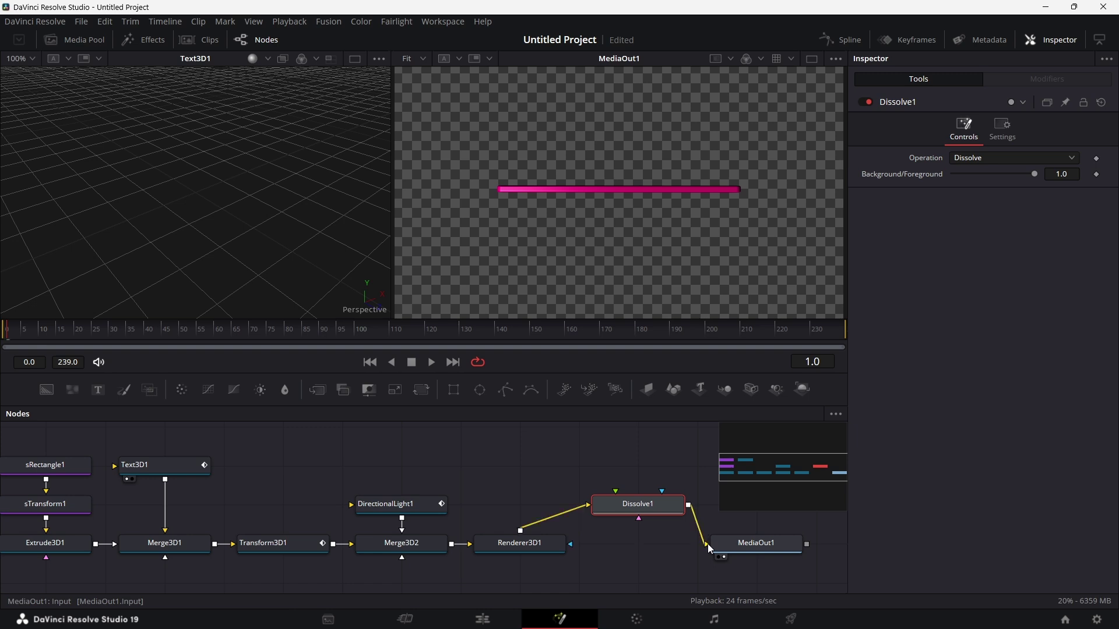
{"action": "left_click_drag", "start_coordinate": [652, 510], "coordinate": [648, 547]}
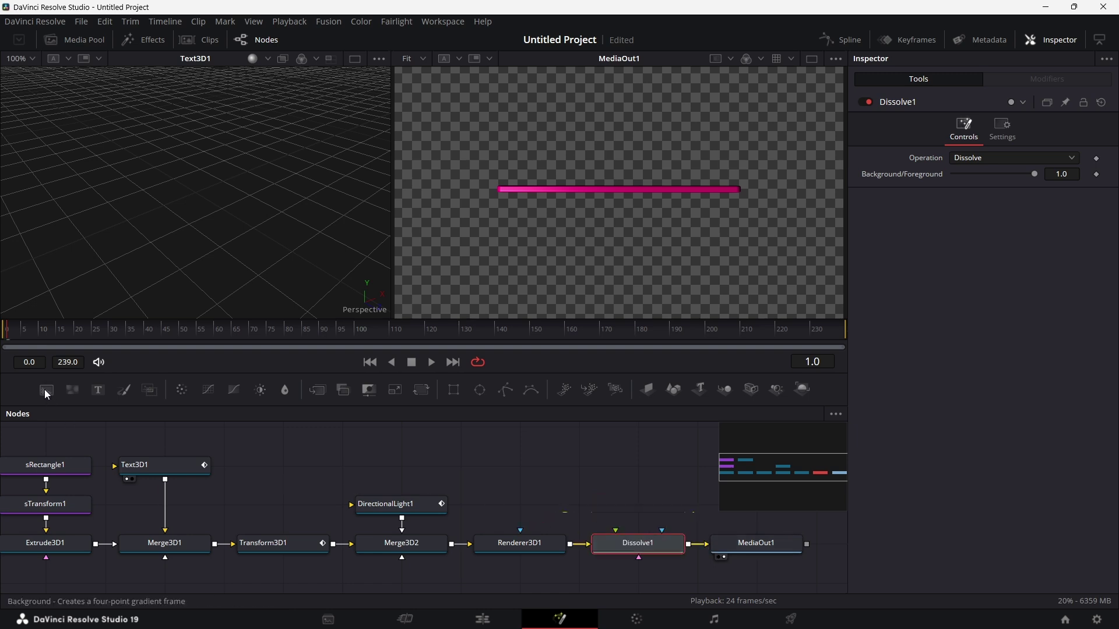
Add a Background node with Alpha 0 above Dissolve1 and connect it to Dissolve1's foreground input
{"action": "left_click_drag", "start_coordinate": [47, 395], "coordinate": [635, 494]}
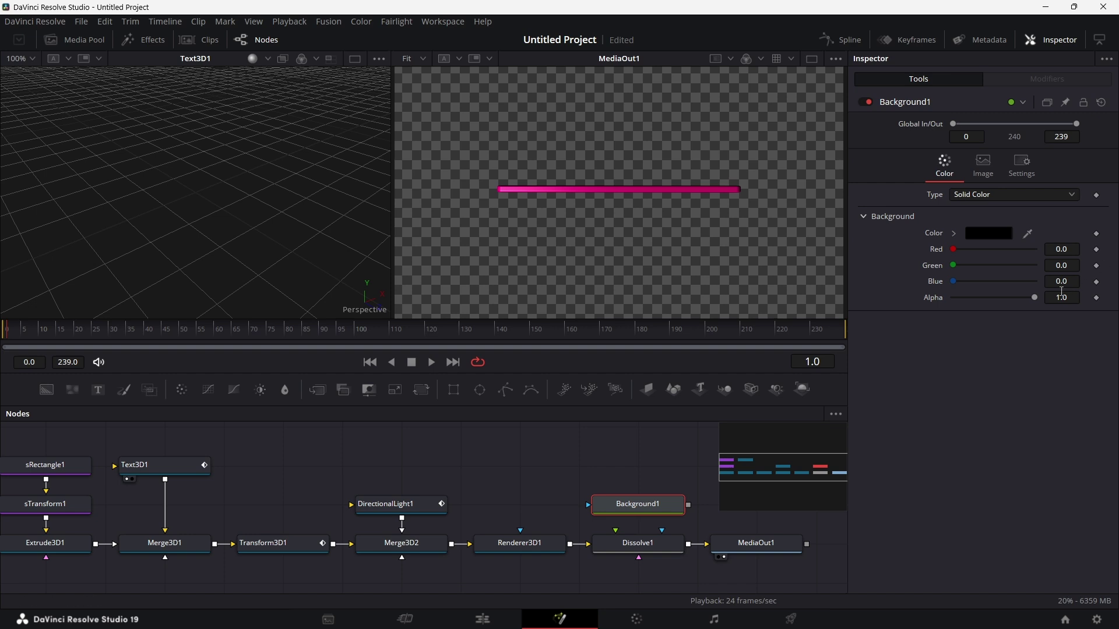
{"action": "left_click_drag", "start_coordinate": [1033, 297], "coordinate": [950, 302]}
{"action": "key", "text": "1"}
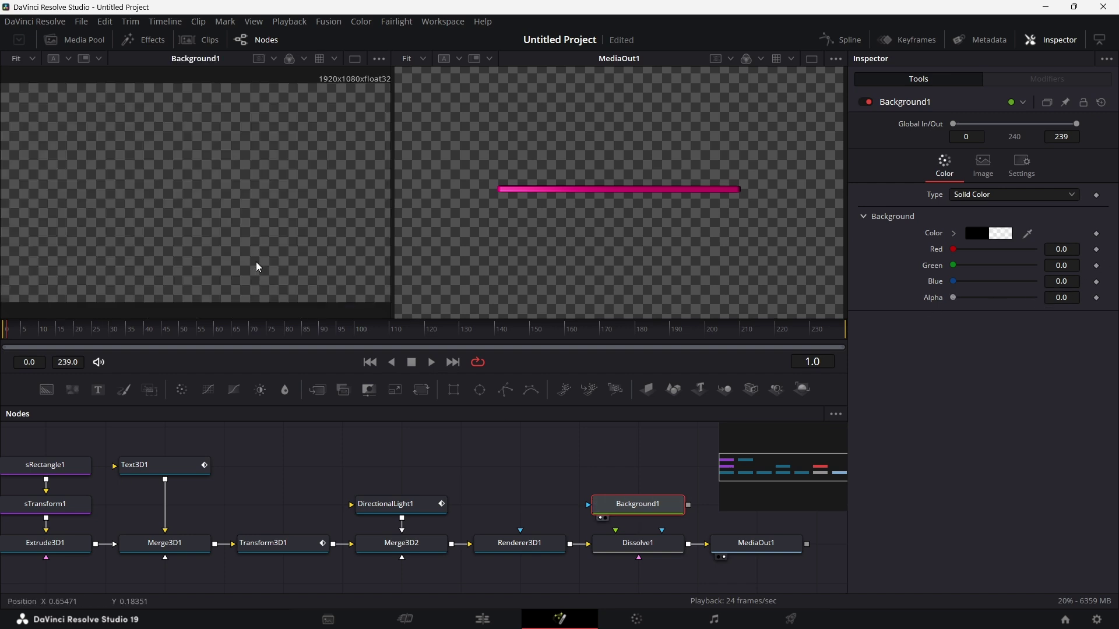
{"action": "left_click_drag", "start_coordinate": [689, 507], "coordinate": [614, 531]}
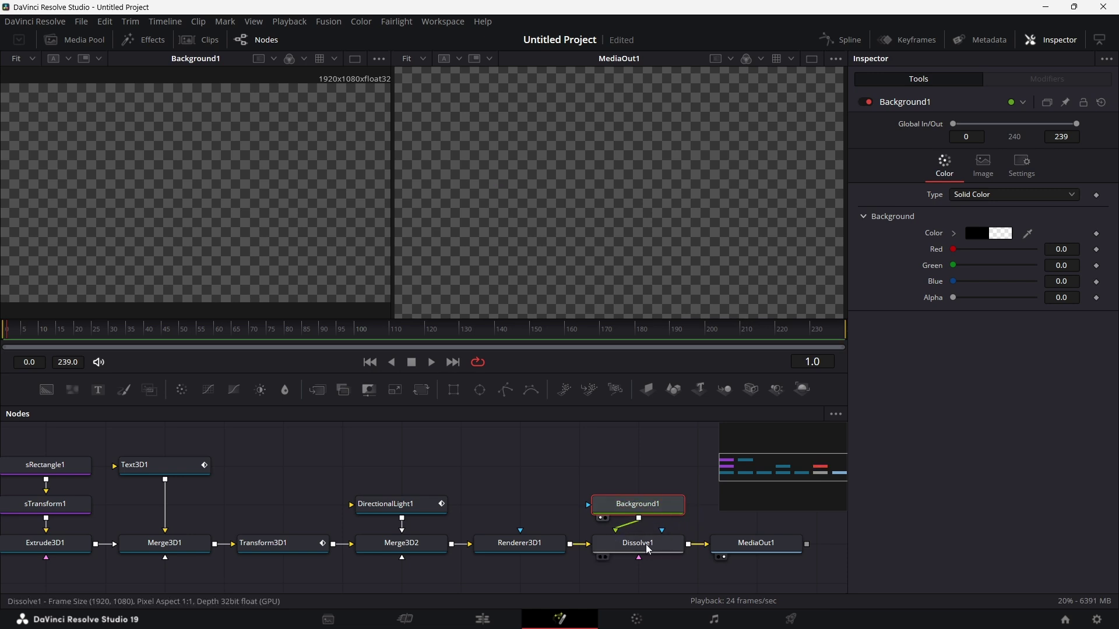
Add a Rectangle mask below Dissolve1, connect it to Dissolve1's Map input, and show the mask in the first viewer
{"action": "left_click_drag", "start_coordinate": [454, 390], "coordinate": [640, 581]}
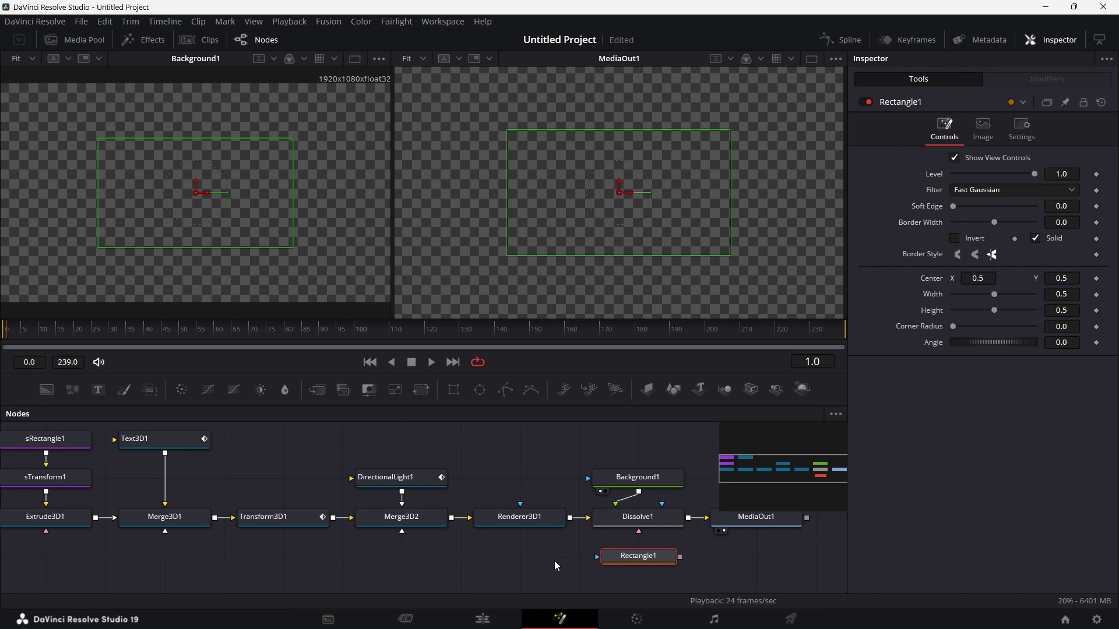
{"action": "left_click_drag", "start_coordinate": [681, 557], "coordinate": [663, 506]}
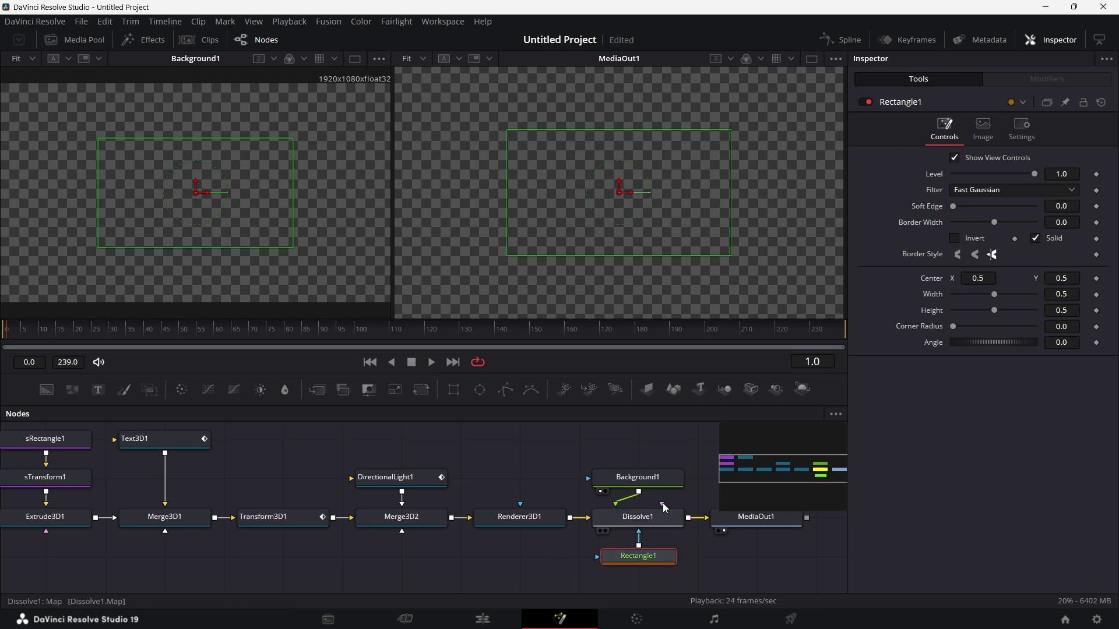
{"action": "key", "text": "1"}
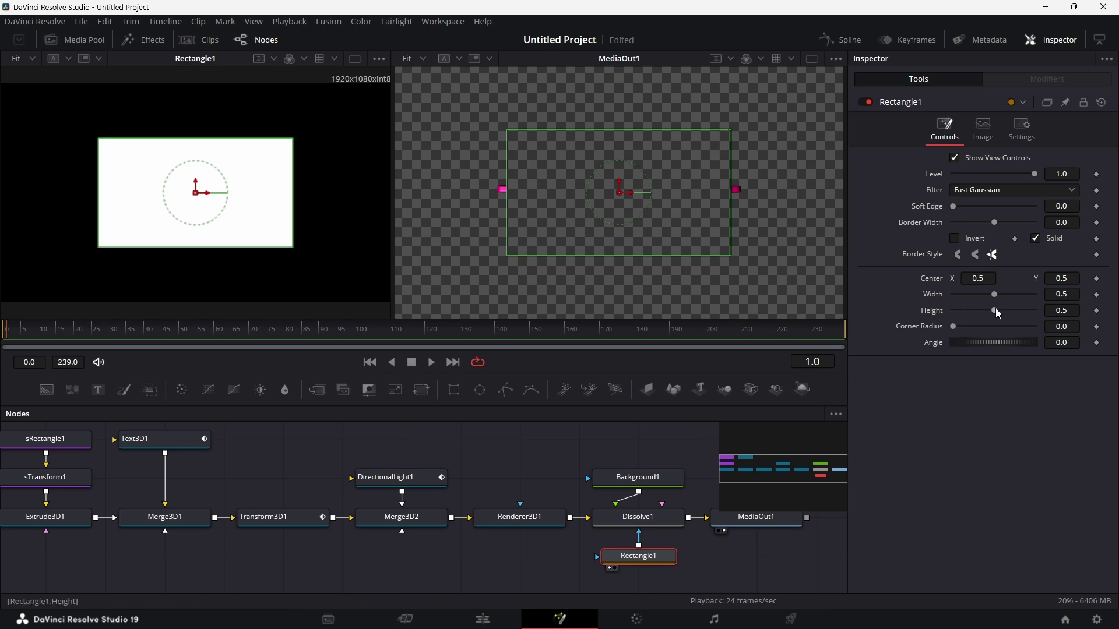
Set Rectangle1's Height to 1.0 and its Width to 1.2
{"action": "left_click_drag", "start_coordinate": [995, 311], "coordinate": [1088, 319]}
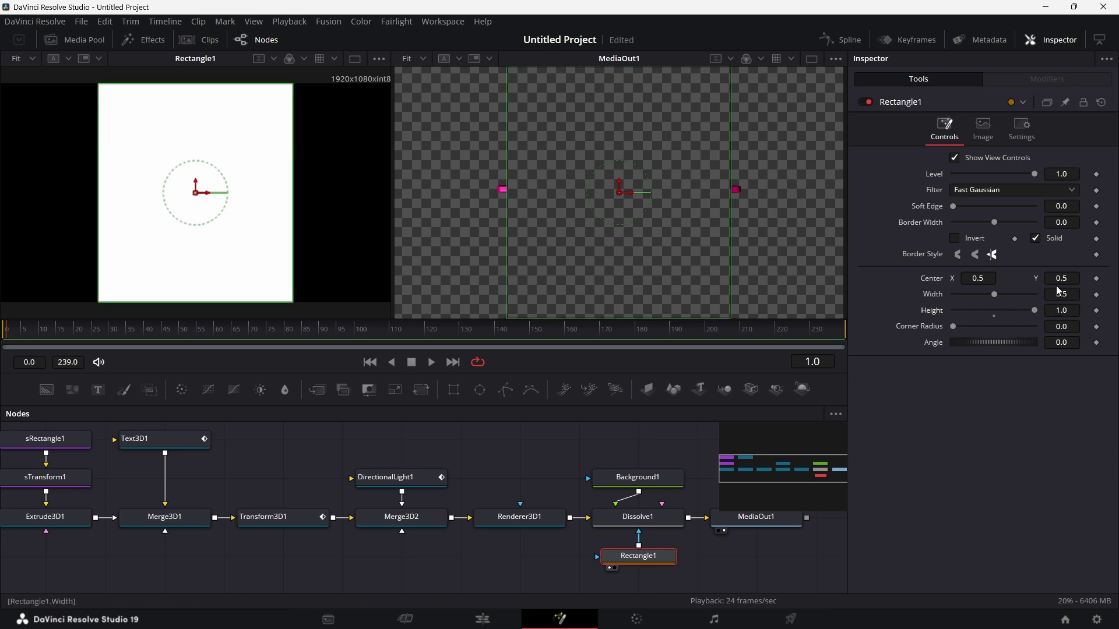
{"action": "left_click", "coordinate": [1073, 292]}
{"action": "key", "text": "Tab"}
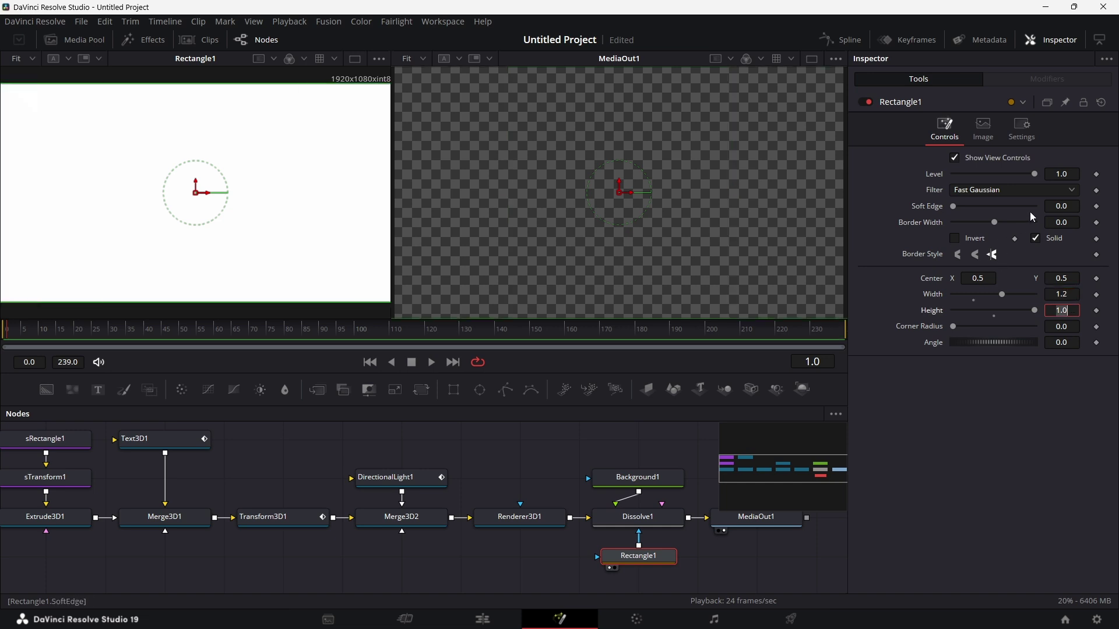
Set Rectangle1's Soft Edge to 0.1 and show Dissolve1 in the second viewer
{"action": "left_click", "coordinate": [1065, 205]}
{"action": "key", "text": "BackSpace"}
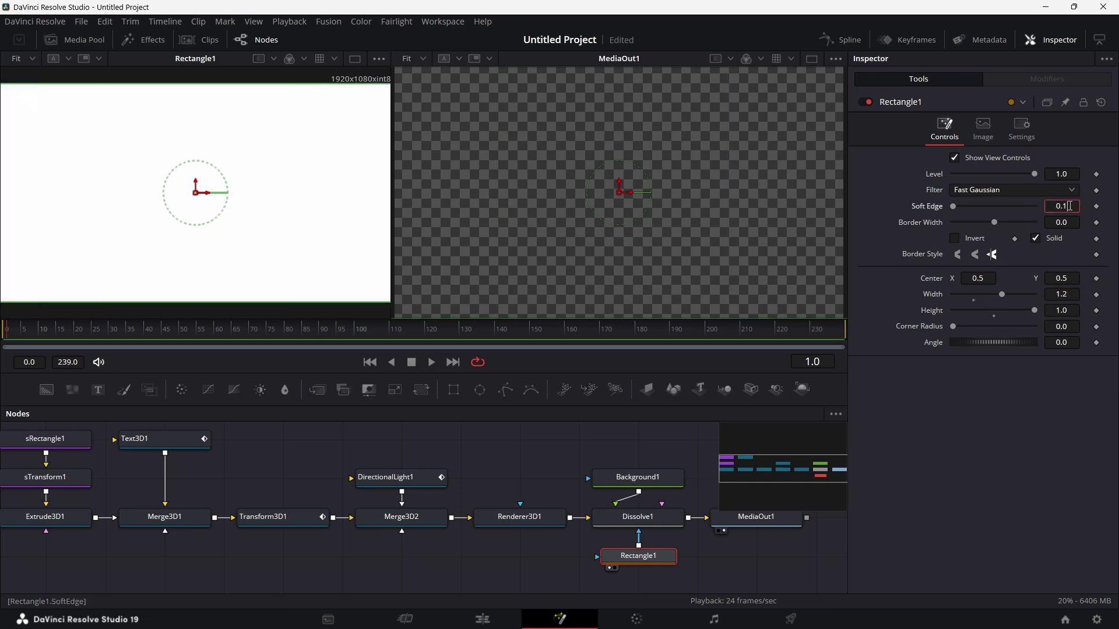
{"action": "key", "text": "Return"}
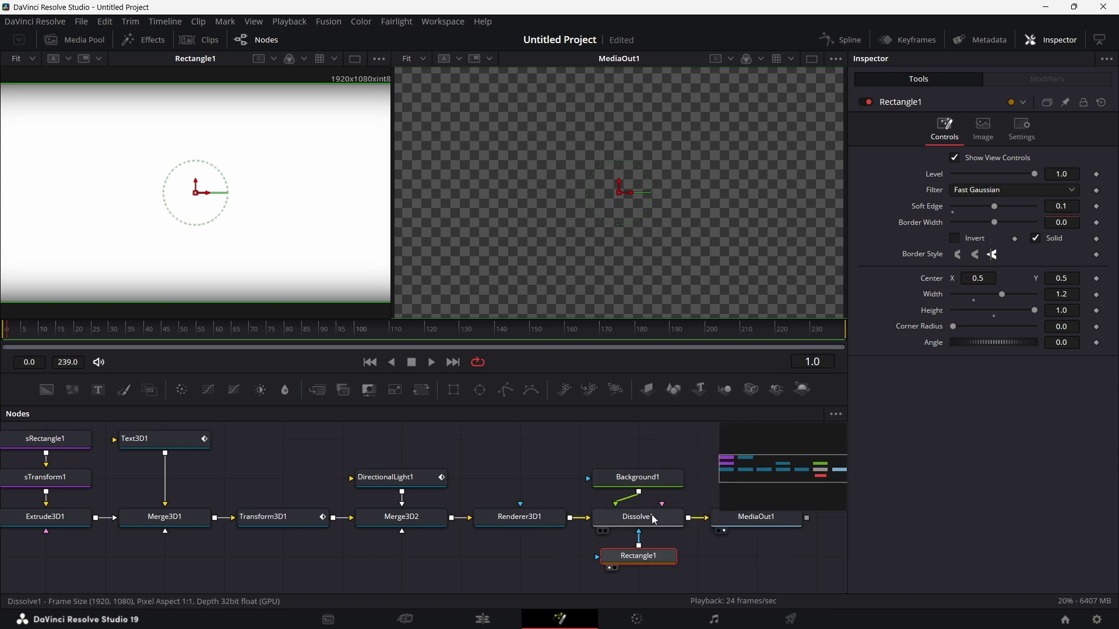
{"action": "key", "text": "2"}
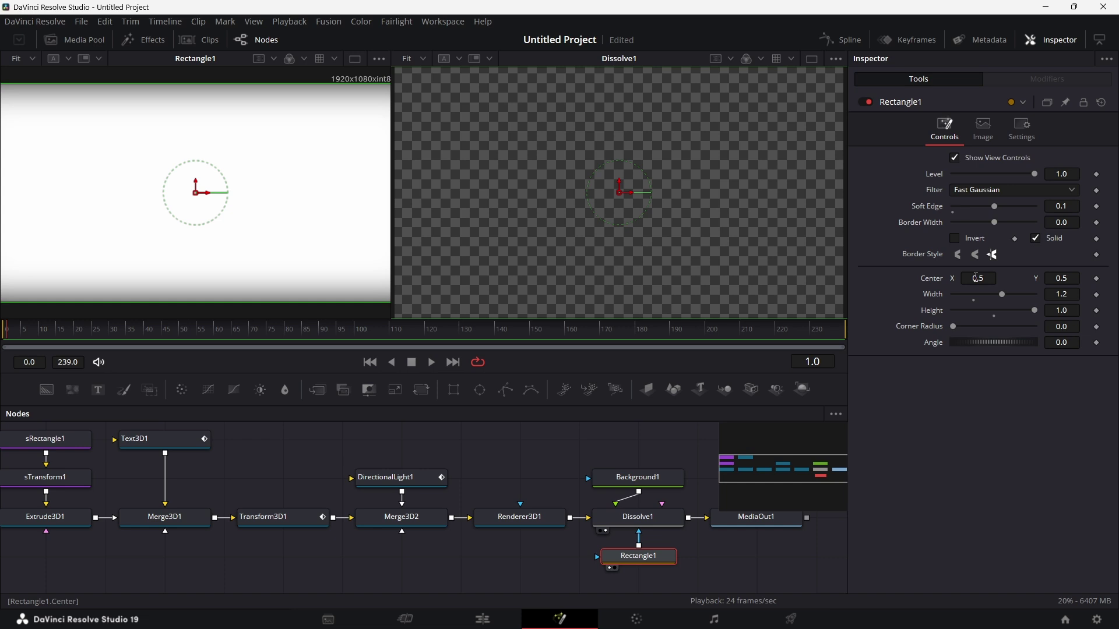
Modify Rectangle1's Center with a Vector Result modifier and open the modifier's controls
{"action": "left_click_drag", "start_coordinate": [976, 278], "coordinate": [1118, 278]}
{"action": "double_click", "coordinate": [926, 279]}
{"action": "right_click", "coordinate": [932, 279]}
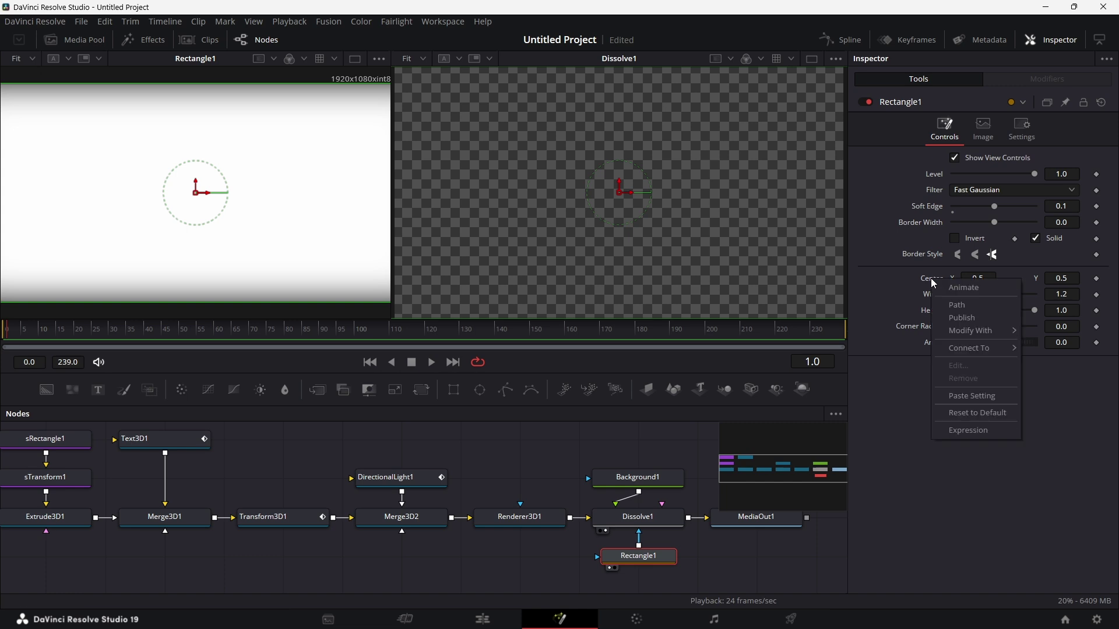
{"action": "mouse_move", "coordinate": [977, 338]}
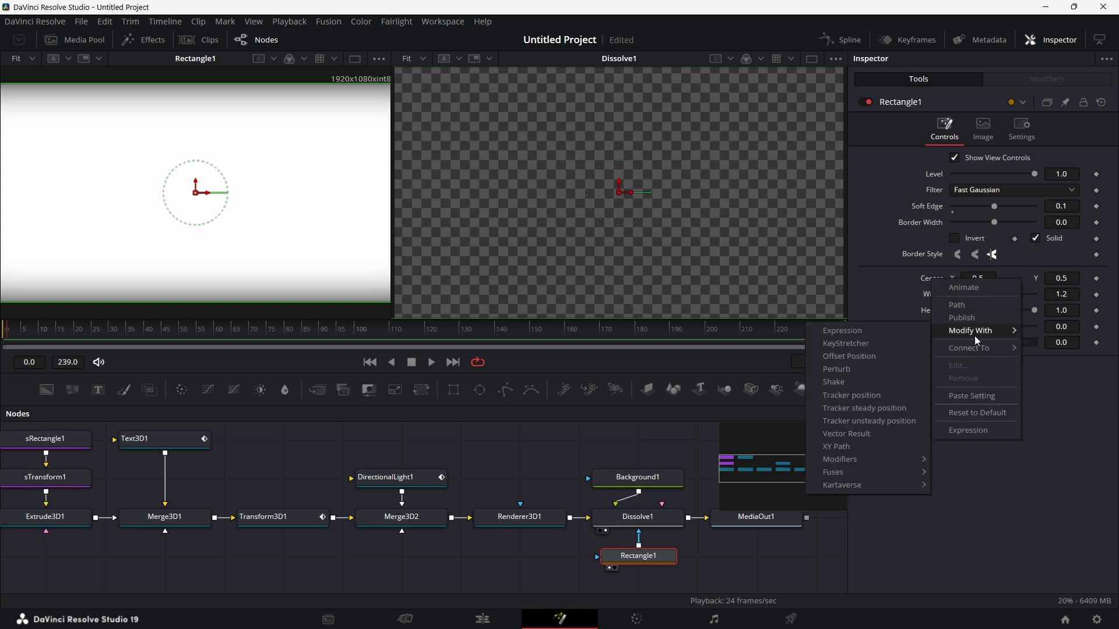
{"action": "left_click", "coordinate": [855, 434]}
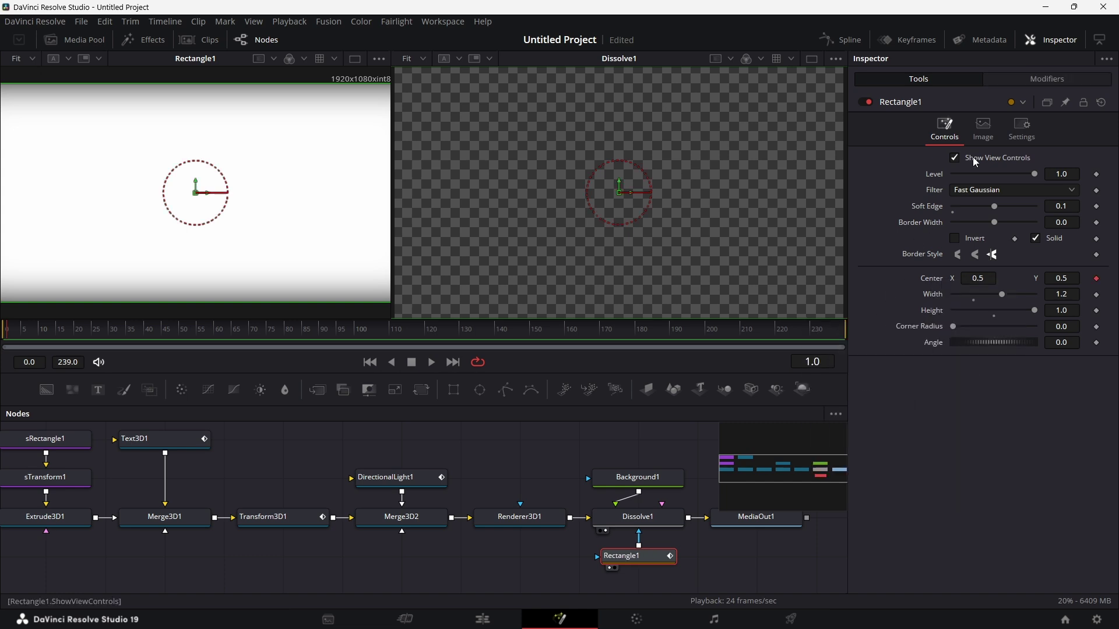
{"action": "left_click", "coordinate": [1046, 80]}
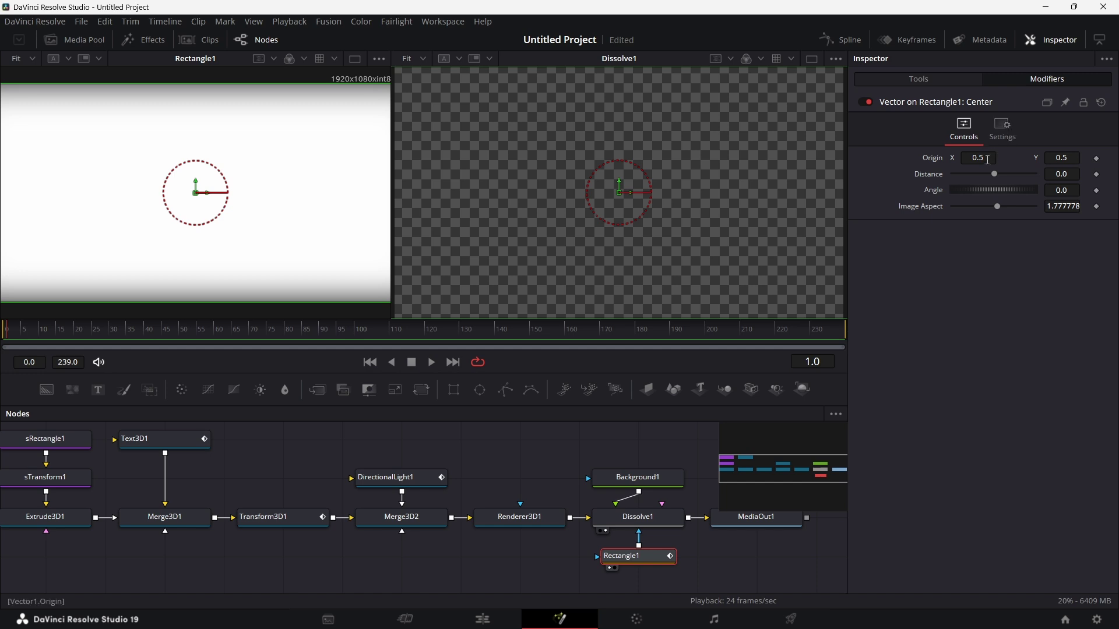
Set the Distance of the Vector modifier on Rectangle1's Center to 1.25
{"action": "left_click_drag", "start_coordinate": [993, 174], "coordinate": [1034, 176]}
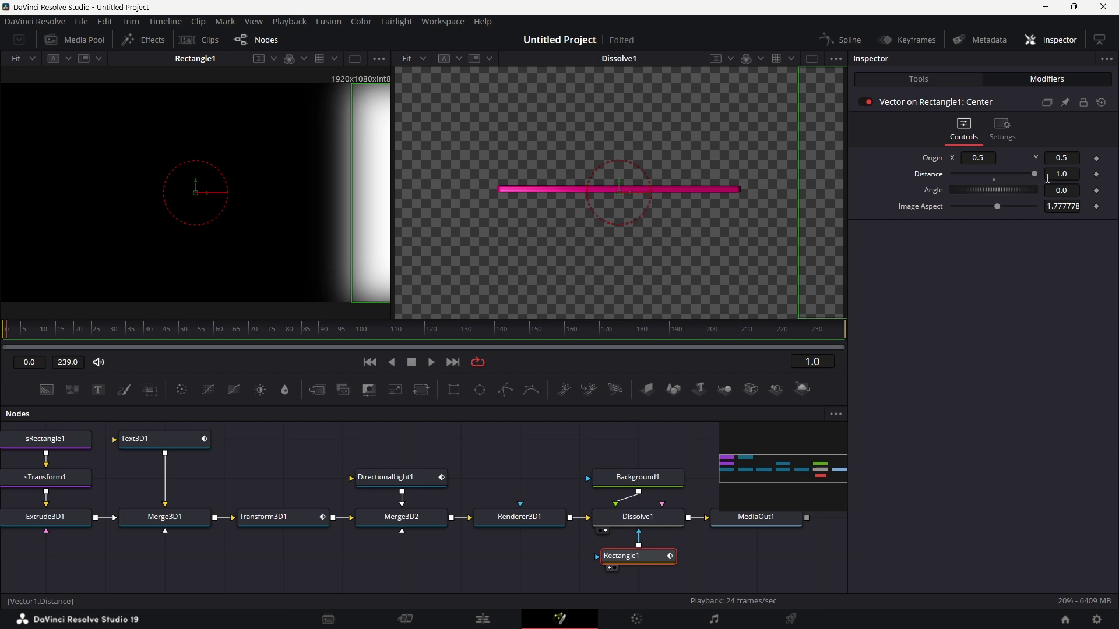
{"action": "left_click", "coordinate": [1073, 176]}
{"action": "type", "text": "25"}
{"action": "key", "text": "Tab"}
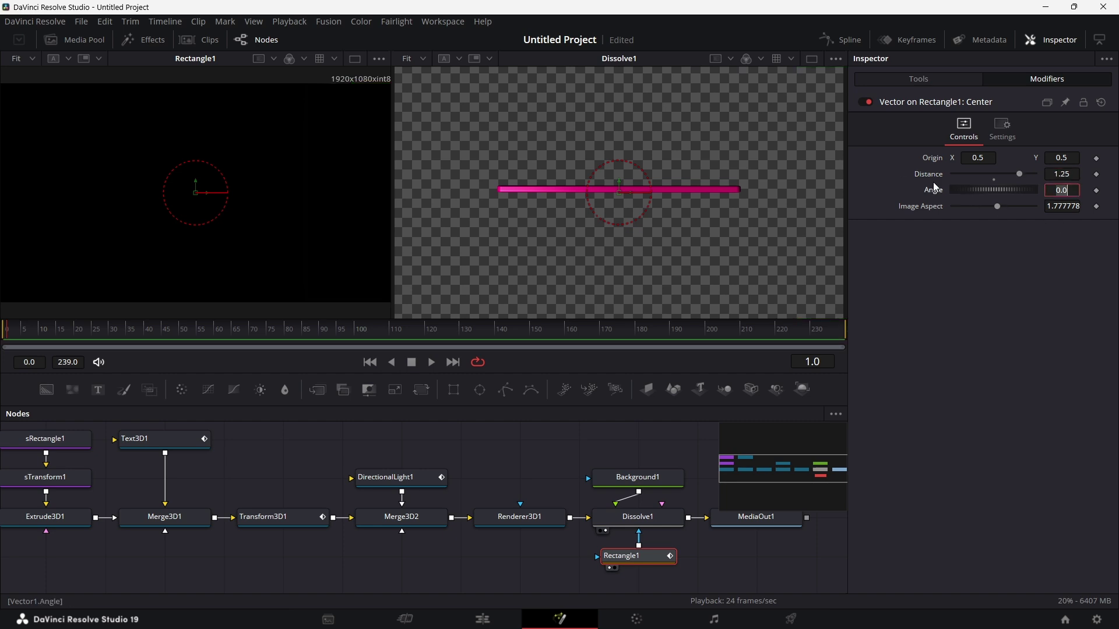
Modify the Vector modifier's Distance with Anim Curves
{"action": "left_click", "coordinate": [936, 176]}
{"action": "right_click", "coordinate": [939, 180]}
{"action": "mouse_move", "coordinate": [985, 229]}
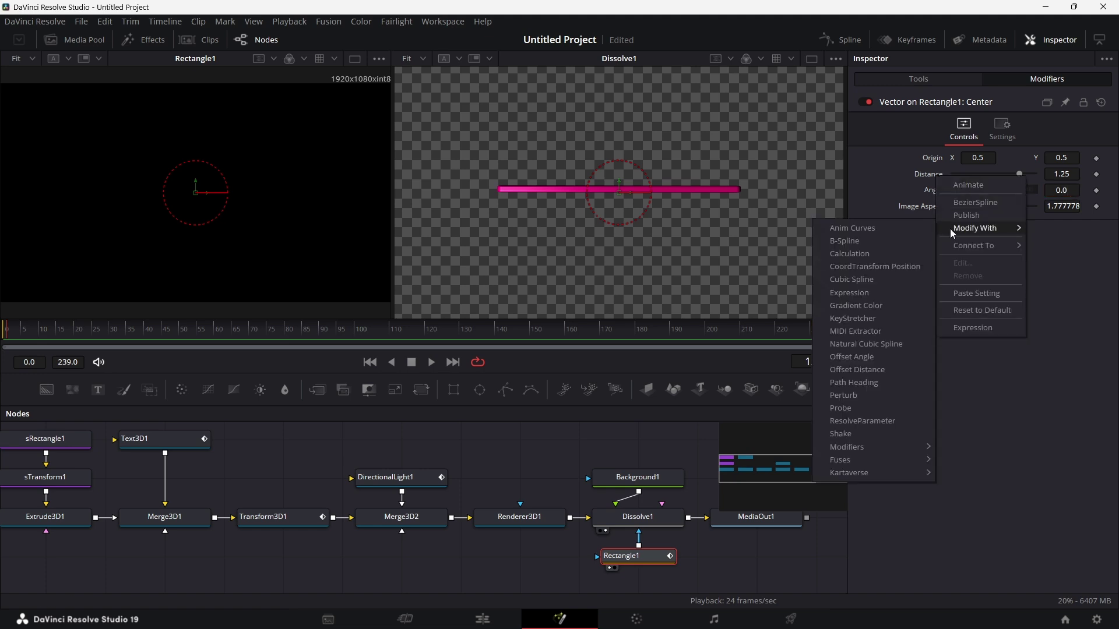
{"action": "left_click", "coordinate": [891, 227]}
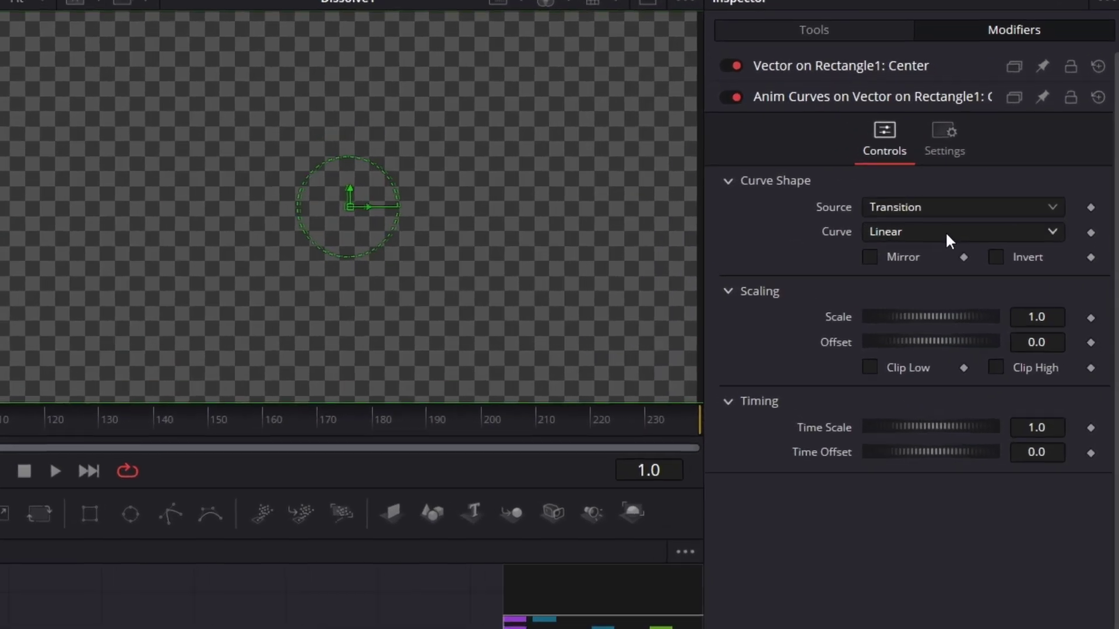
Set the Anim Curves on the Vector's Distance to an Easing curve with Sine for both In and Out
{"action": "left_click", "coordinate": [1004, 209]}
{"action": "left_click", "coordinate": [915, 281]}
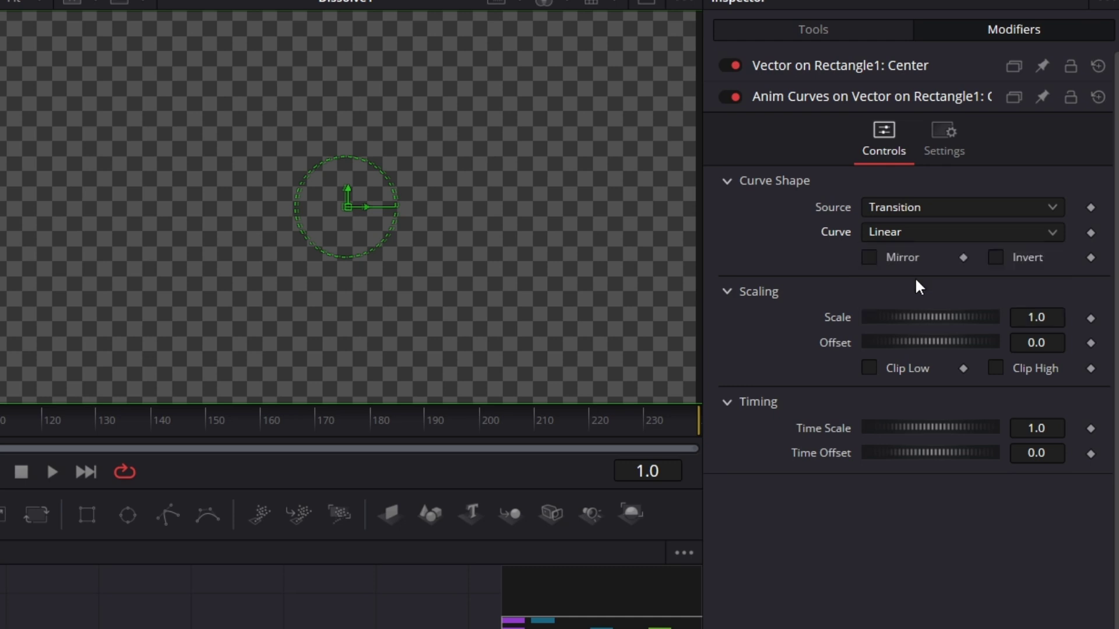
{"action": "left_click", "coordinate": [910, 261]}
{"action": "left_click", "coordinate": [892, 303]}
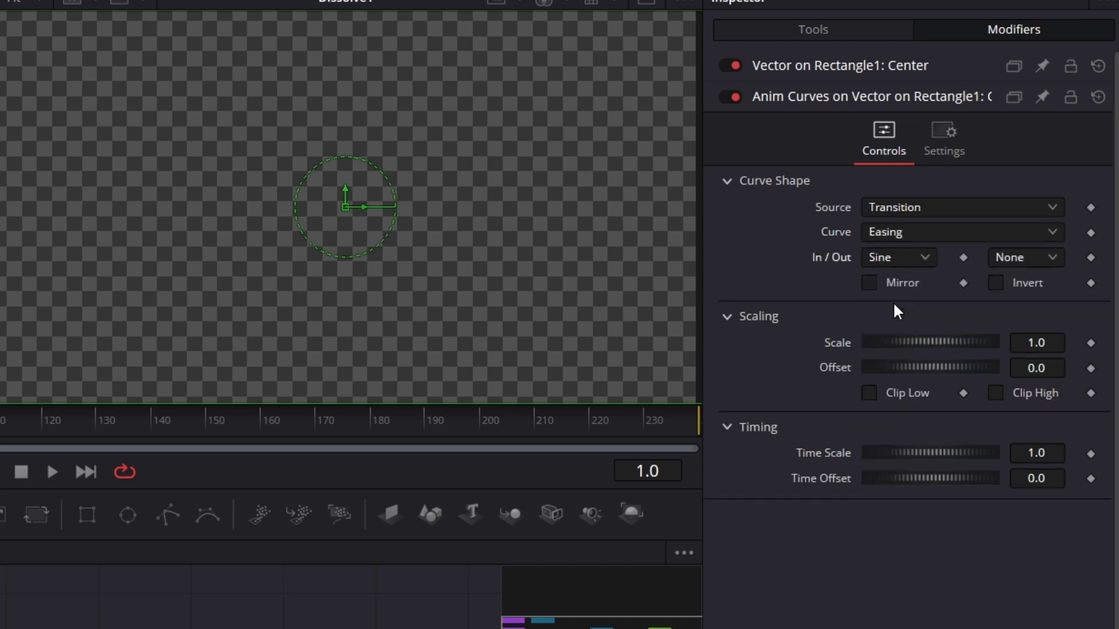
{"action": "left_click", "coordinate": [1007, 257]}
{"action": "left_click", "coordinate": [1017, 305]}
Set the Scale of the Distance Anim Curves to 1.25 and its Time Scale to 8.0
{"action": "left_click", "coordinate": [1049, 342]}
{"action": "key", "text": "BackSpace"}
{"action": "type", "text": "25"}
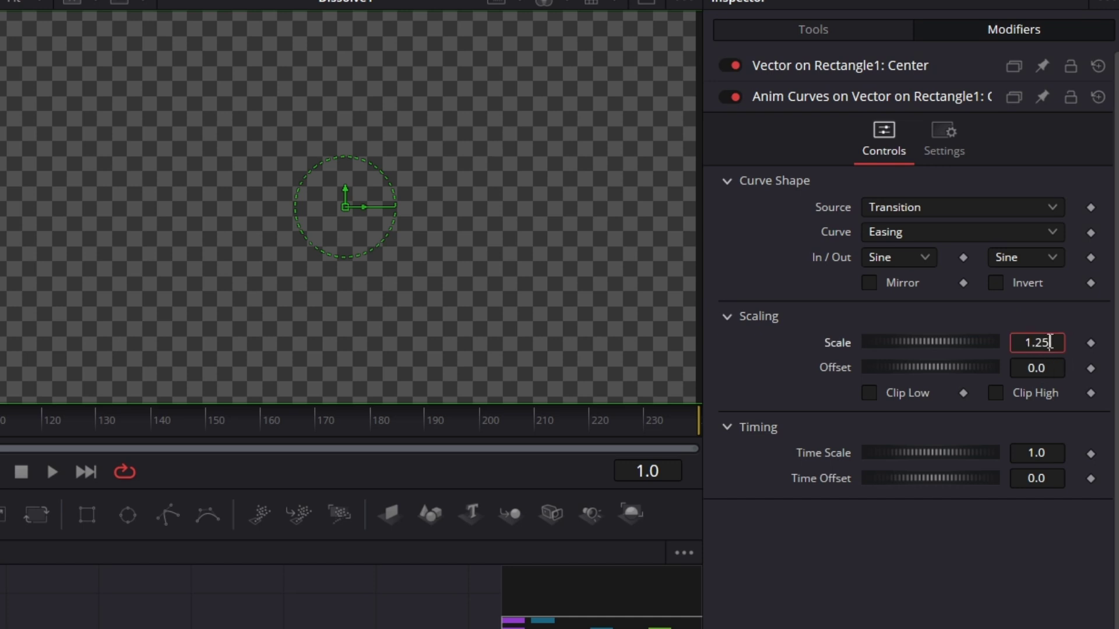
{"action": "key", "text": "Return"}
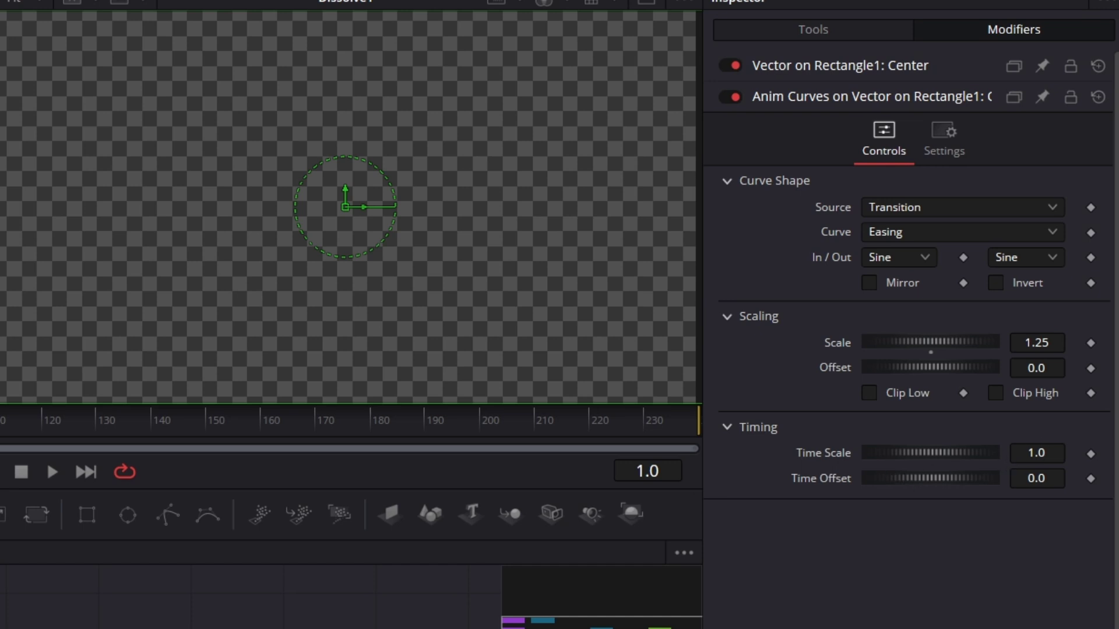
{"action": "left_click", "coordinate": [1049, 454]}
{"action": "type", "text": "240/3"}
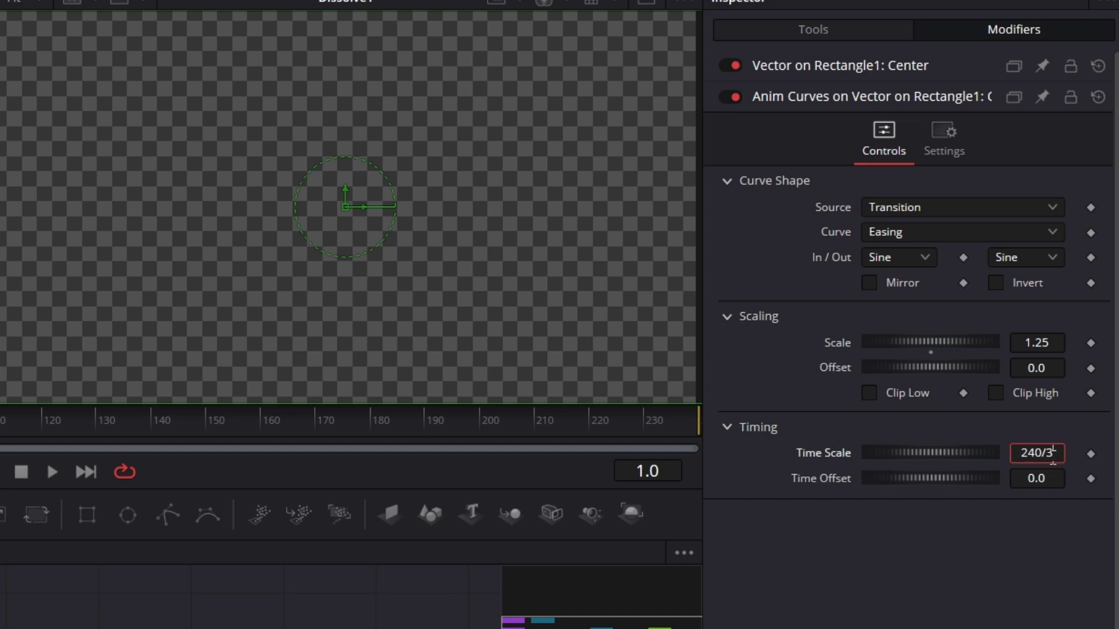
{"action": "key", "text": "Tab"}
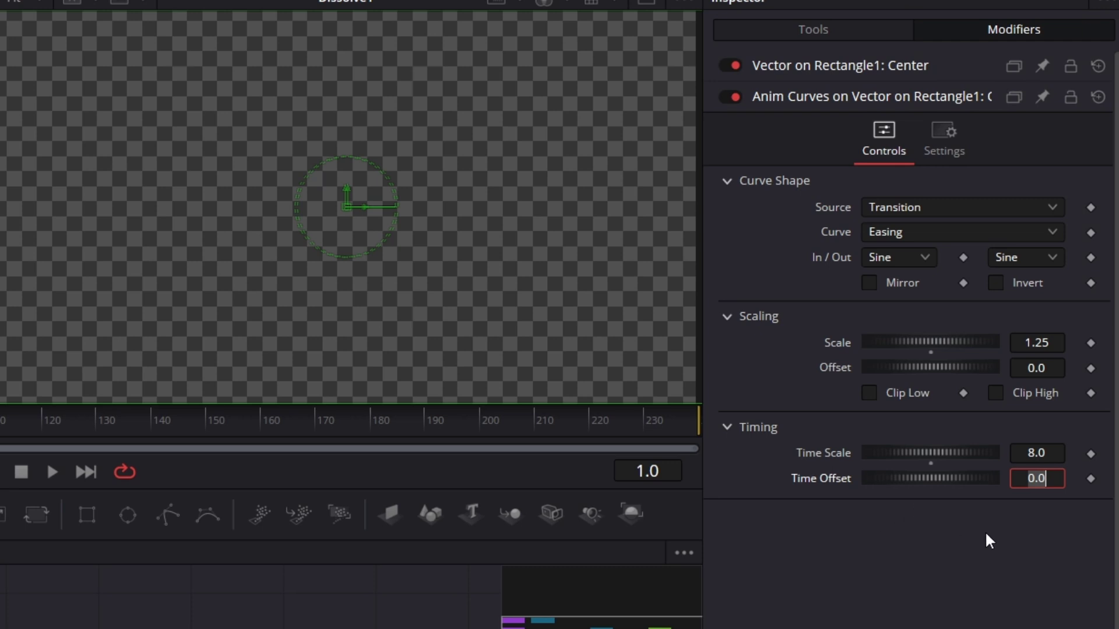
{"action": "left_click", "coordinate": [958, 568]}
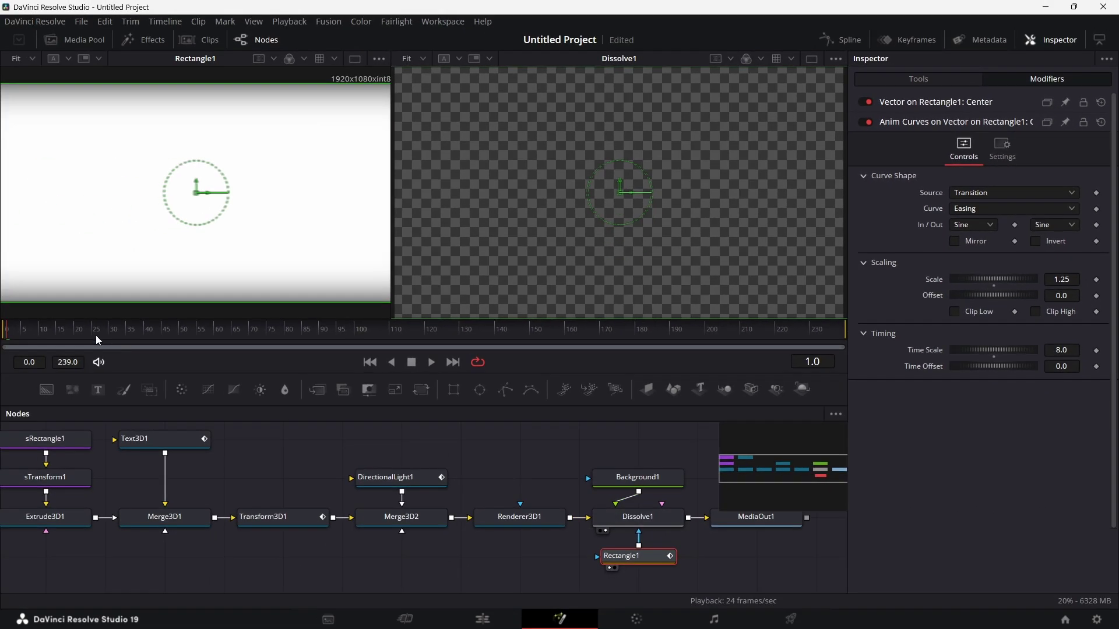
Play the composition from the start to check the title's reveal
{"action": "left_click", "coordinate": [369, 362]}
{"action": "left_click", "coordinate": [431, 362]}
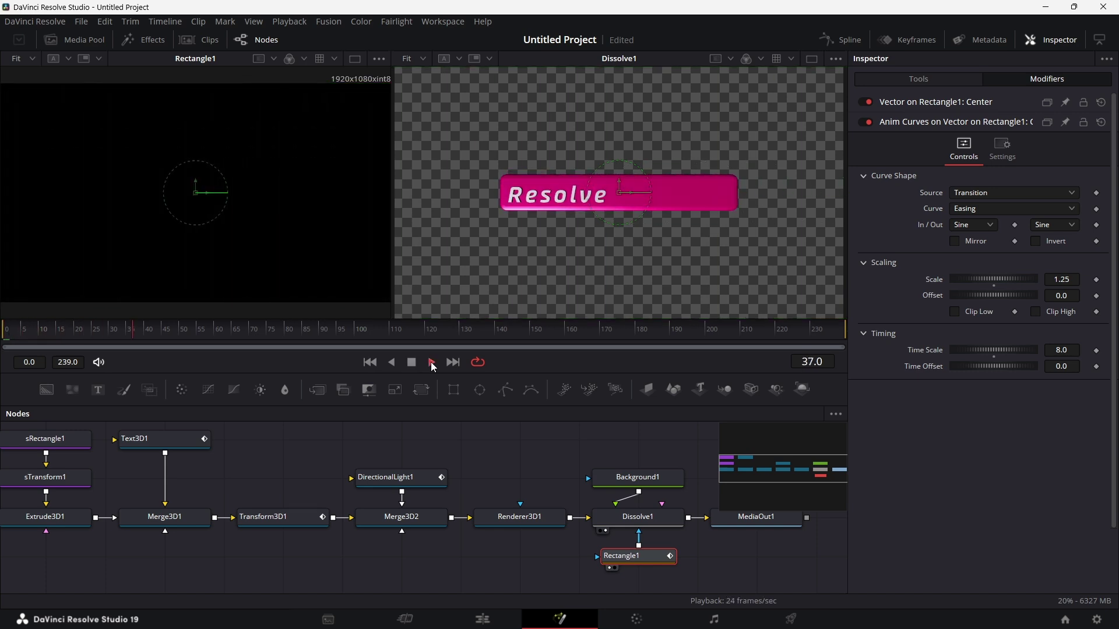
{"action": "left_click", "coordinate": [432, 362]}
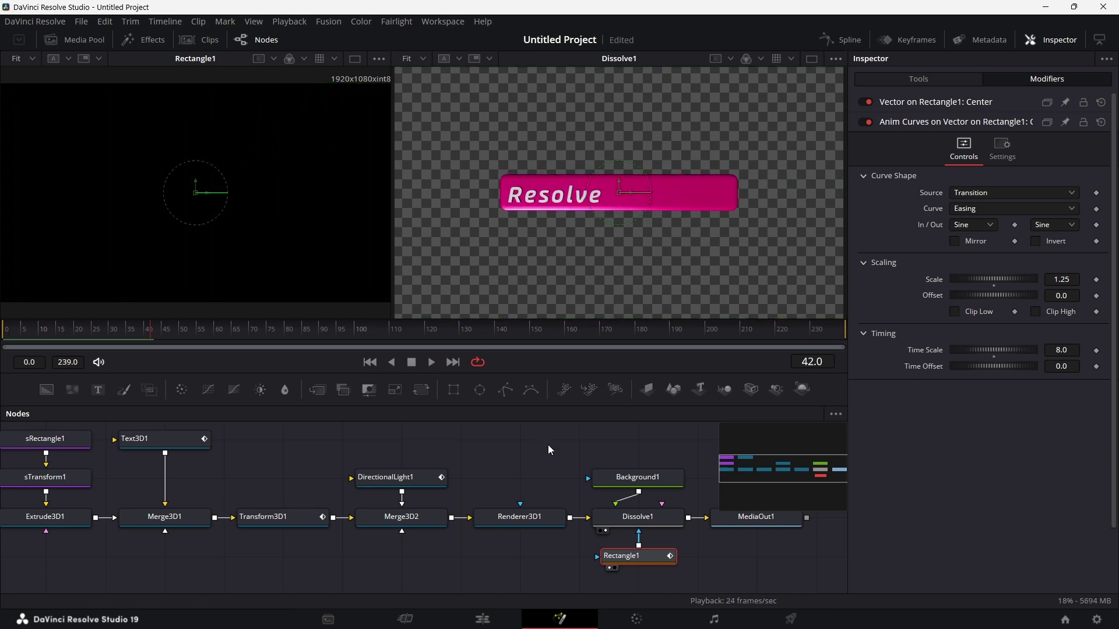
{"action": "left_click", "coordinate": [548, 445]}
{"action": "left_click_drag", "start_coordinate": [68, 332], "coordinate": [1, 334]}
{"action": "left_click", "coordinate": [432, 362]}
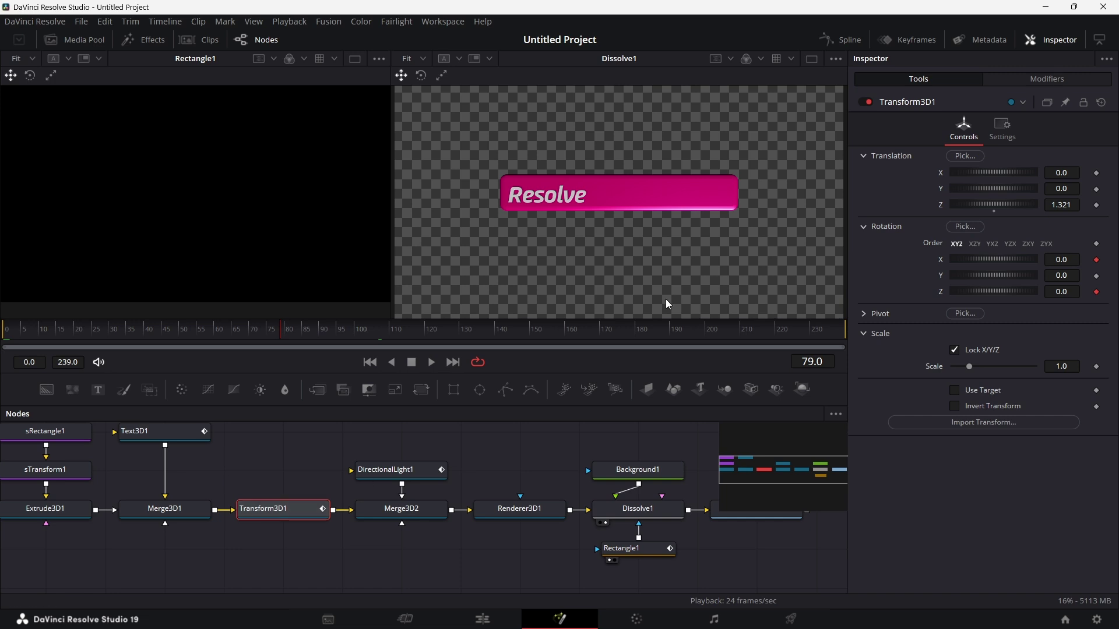
Set the Time Scale of Transform3D1's X Rotation Anim Curves to 4.0 and play back the animation
{"action": "left_click", "coordinate": [1046, 79]}
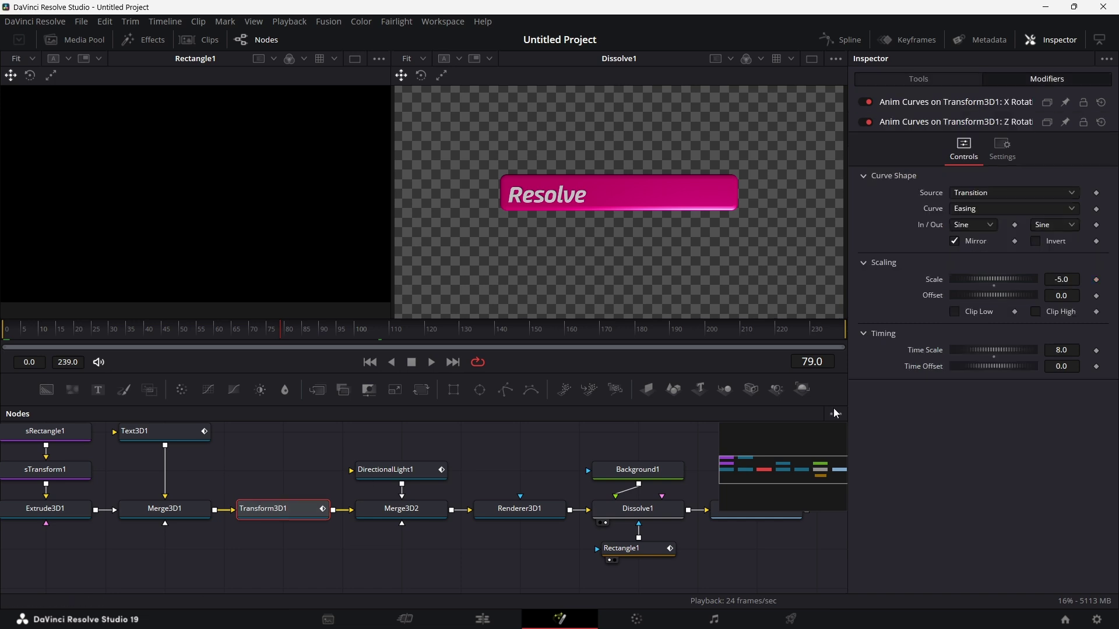
{"action": "left_click", "coordinate": [1002, 105]}
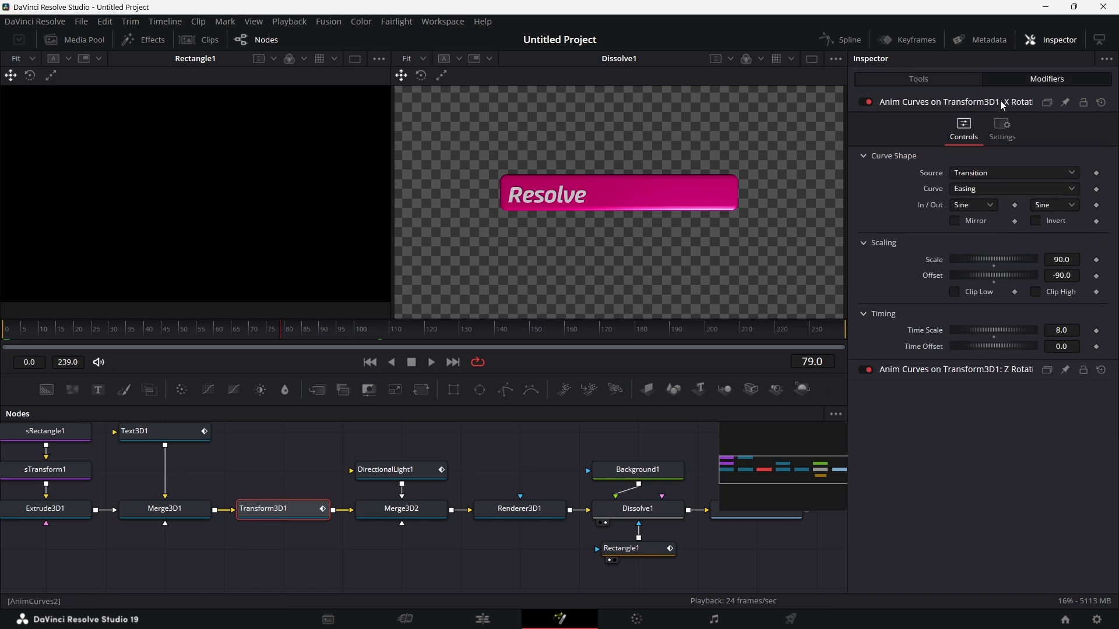
{"action": "left_click", "coordinate": [1071, 330]}
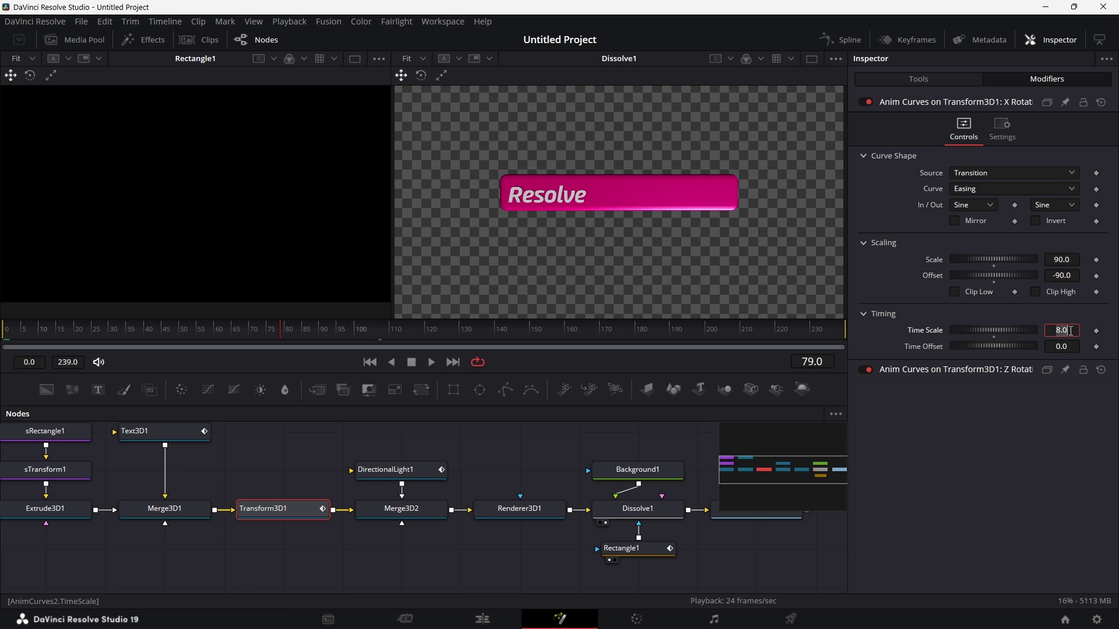
{"action": "type", "text": "4"}
{"action": "key", "text": "Tab"}
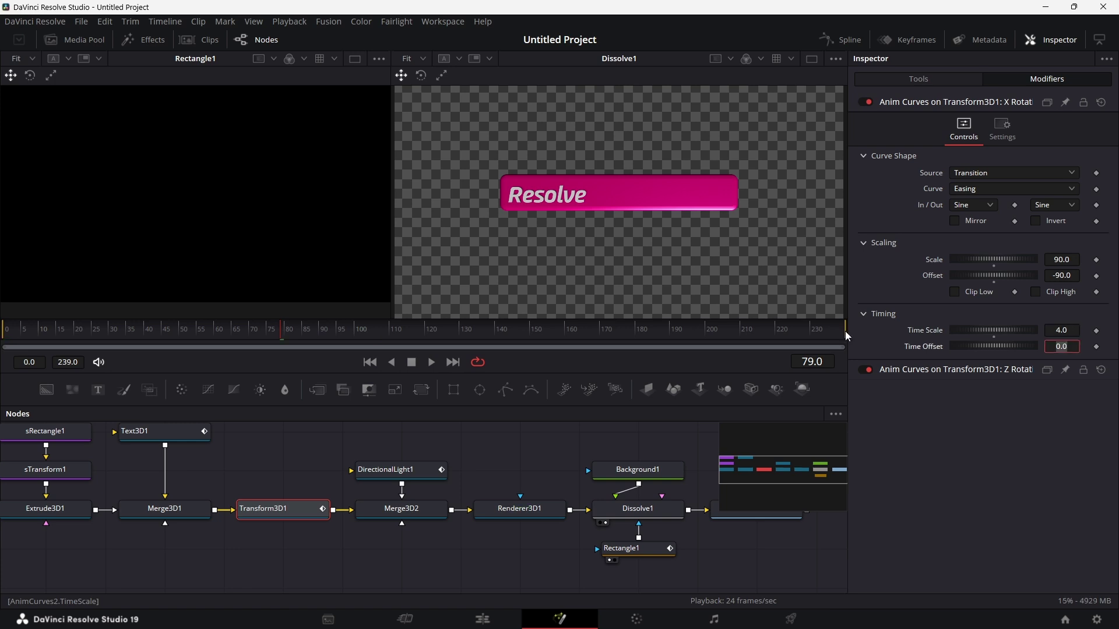
{"action": "left_click", "coordinate": [26, 332]}
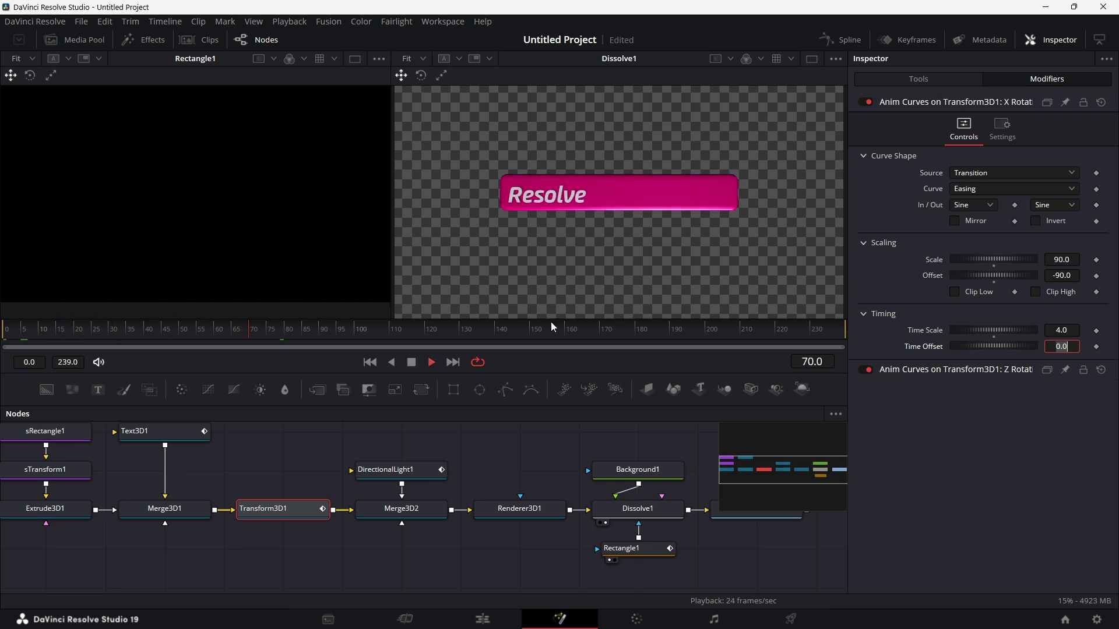
{"action": "left_click", "coordinate": [411, 363]}
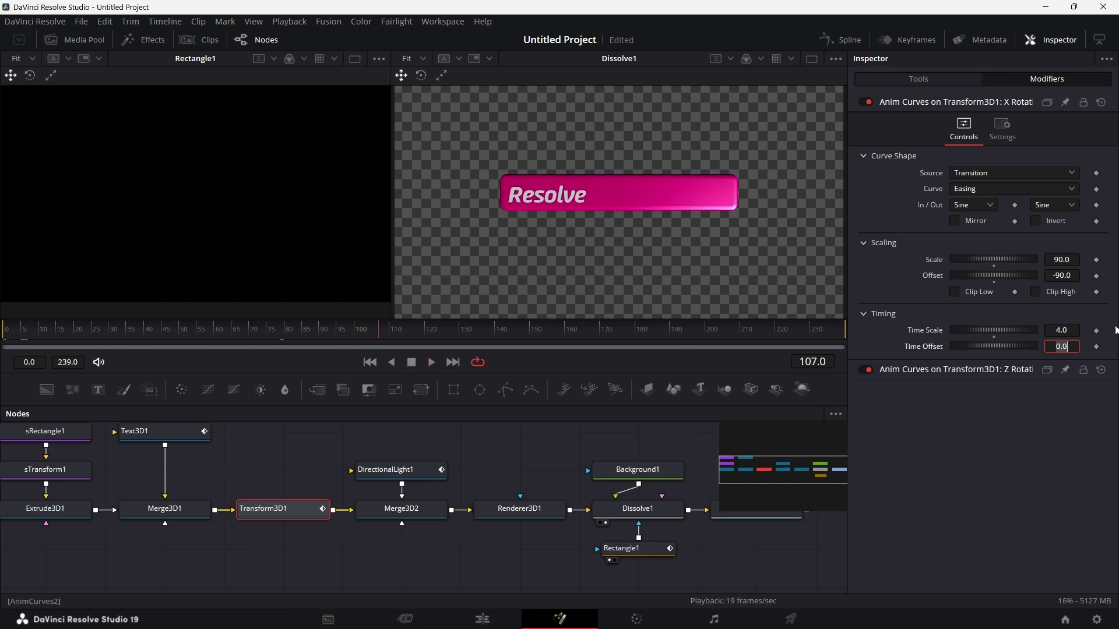
Set the Time Scale of Transform3D1's X Rotation Anim Curves to 6.0 and replay the animation from the start
{"action": "left_click", "coordinate": [1069, 330]}
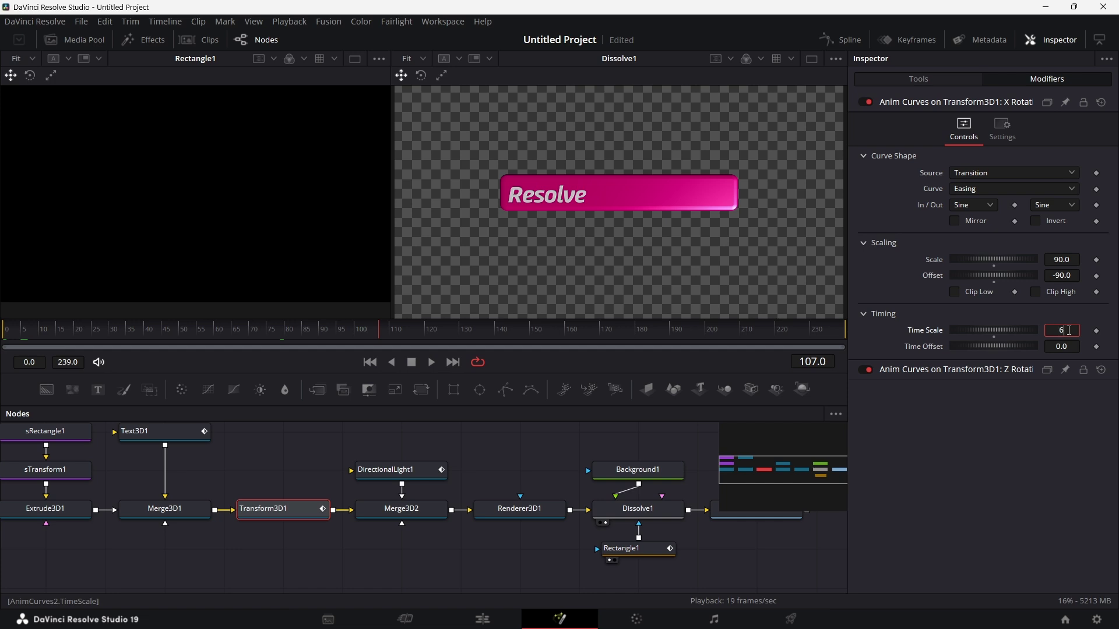
{"action": "type", "text": "6"}
{"action": "key", "text": "Tab"}
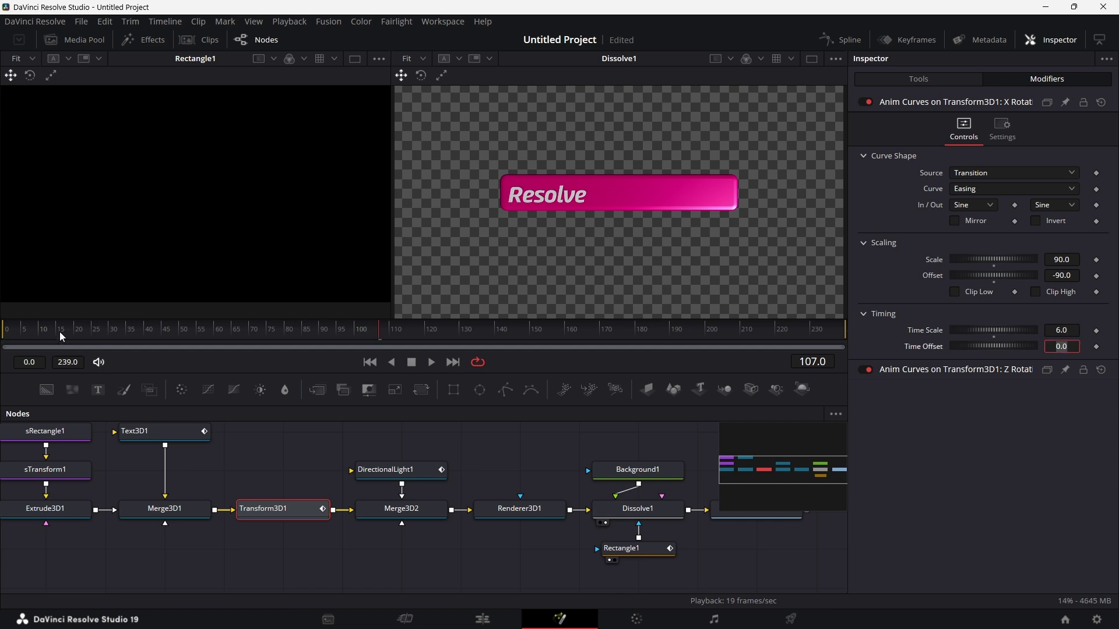
{"action": "left_click_drag", "start_coordinate": [60, 333], "coordinate": [3, 335]}
{"action": "left_click", "coordinate": [432, 362]}
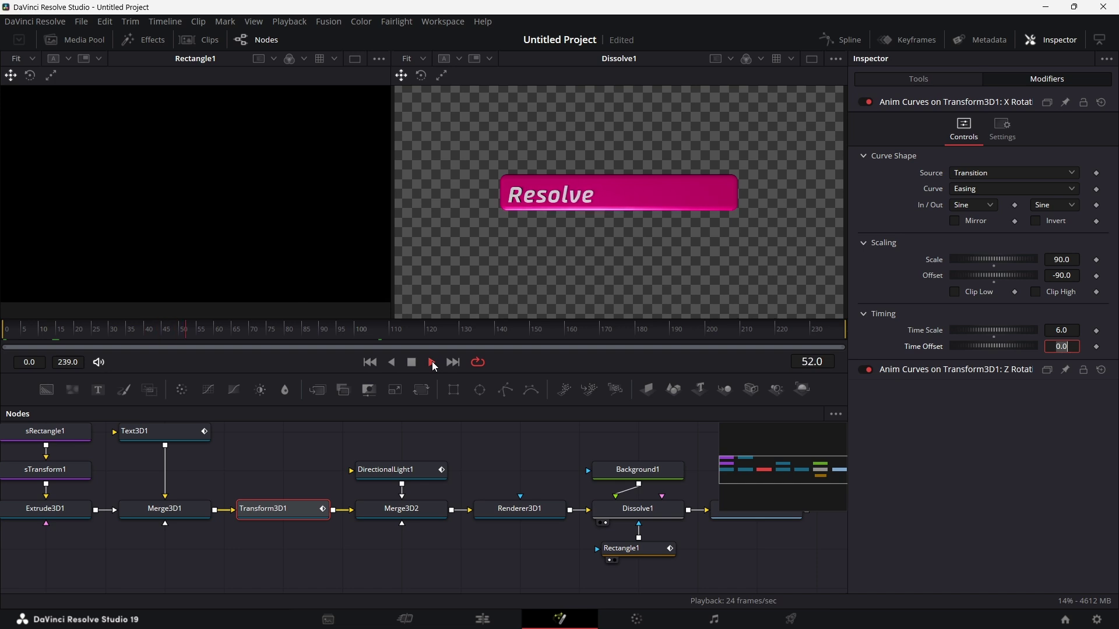
{"action": "left_click", "coordinate": [16, 336]}
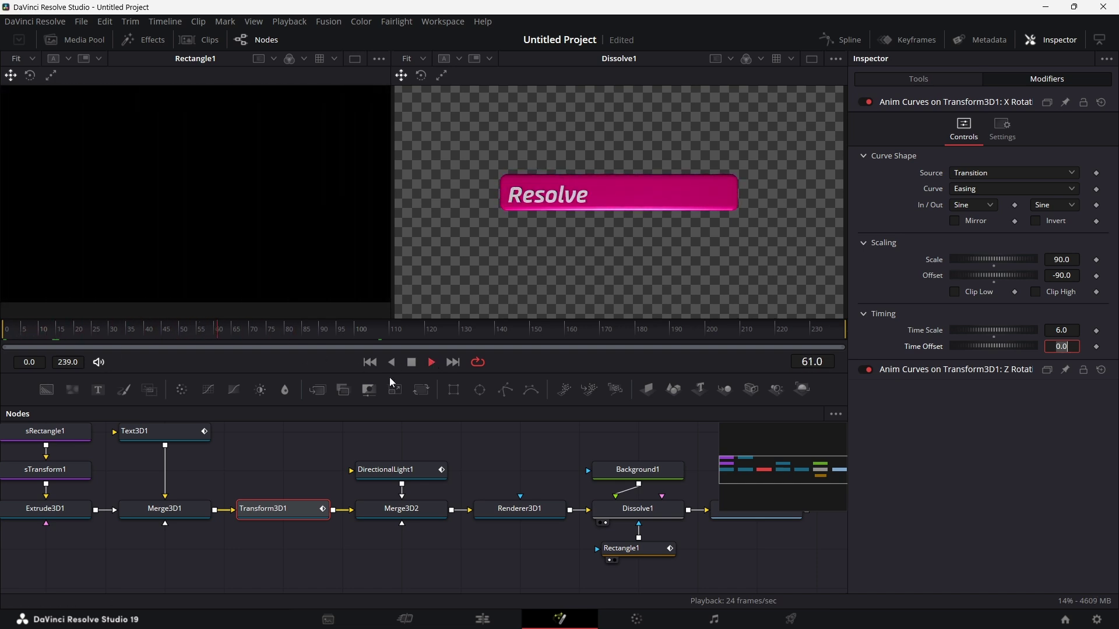
{"action": "left_click", "coordinate": [411, 362]}
Review the node tree from sRectangle1 to MediaOut1 and scrub through the finished title animation
{"action": "scroll", "coordinate": [612, 484], "scroll_direction": "right", "scroll_amount": 3}
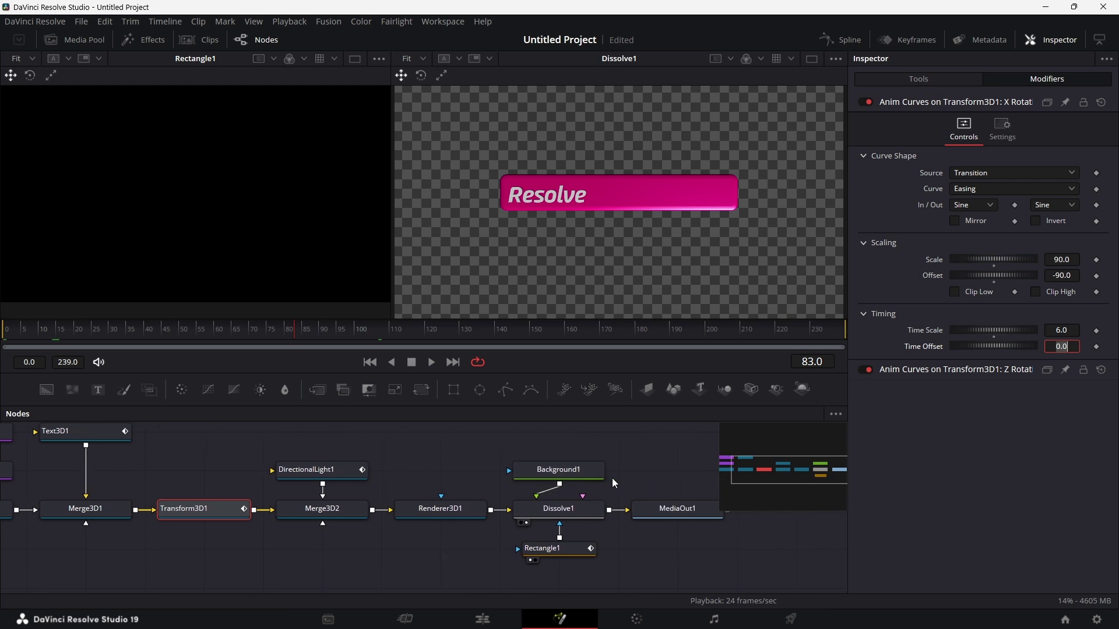
{"action": "scroll", "coordinate": [612, 484], "scroll_direction": "left", "scroll_amount": 8}
{"action": "scroll", "coordinate": [612, 483], "scroll_direction": "up", "scroll_amount": 2}
{"action": "scroll", "coordinate": [612, 483], "scroll_direction": "down", "scroll_amount": 2}
{"action": "scroll", "coordinate": [612, 483], "scroll_direction": "right", "scroll_amount": 5}
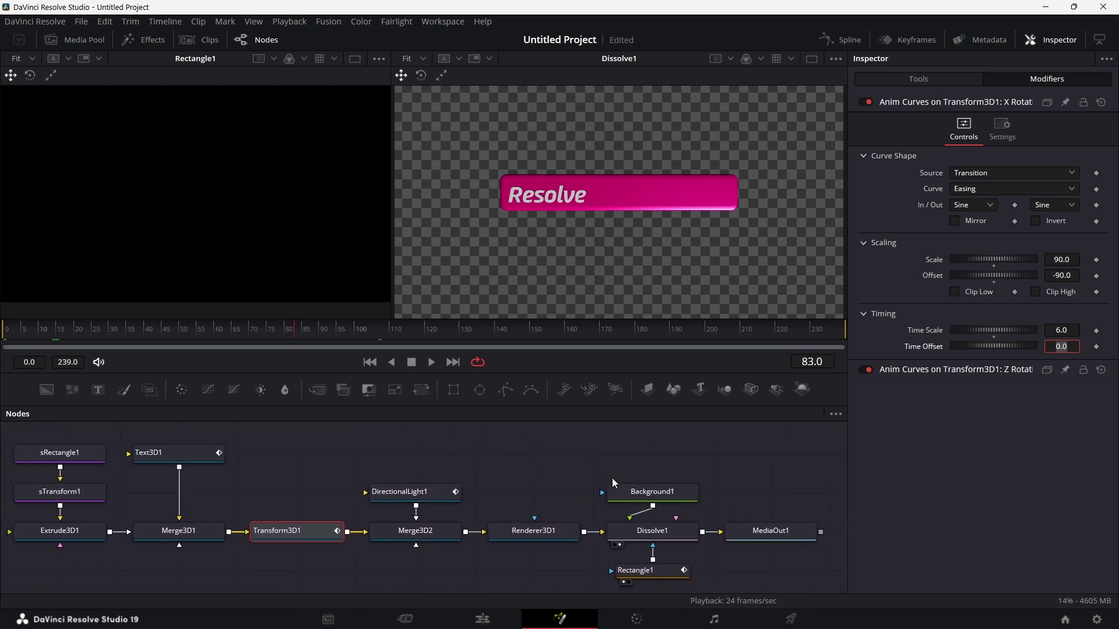
{"action": "left_click", "coordinate": [612, 479]}
{"action": "left_click", "coordinate": [74, 455]}
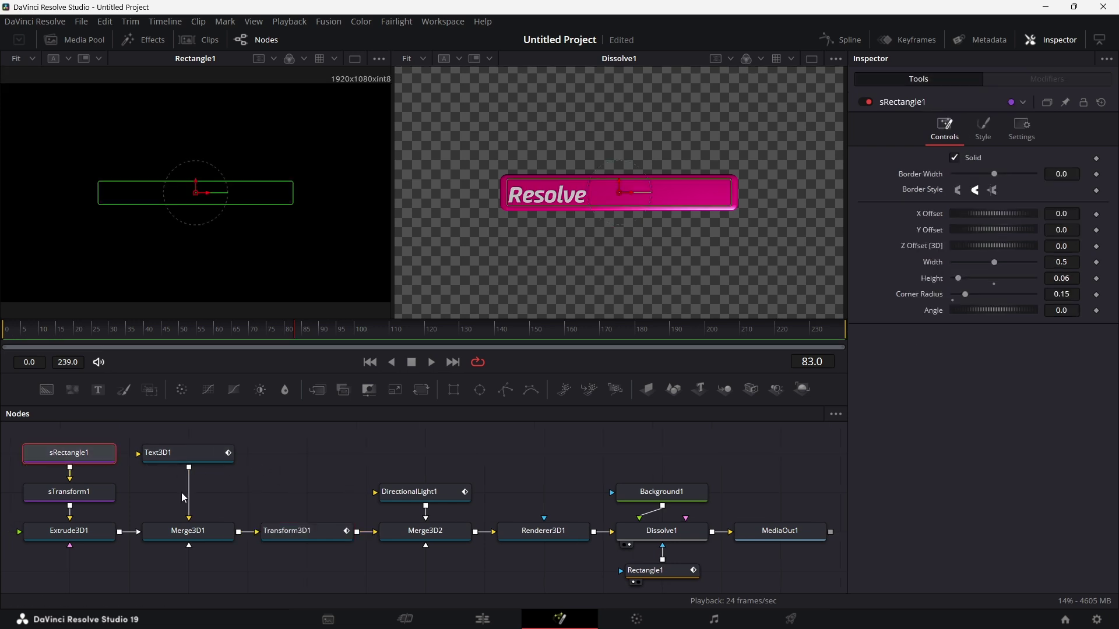
{"action": "left_click", "coordinate": [337, 477]}
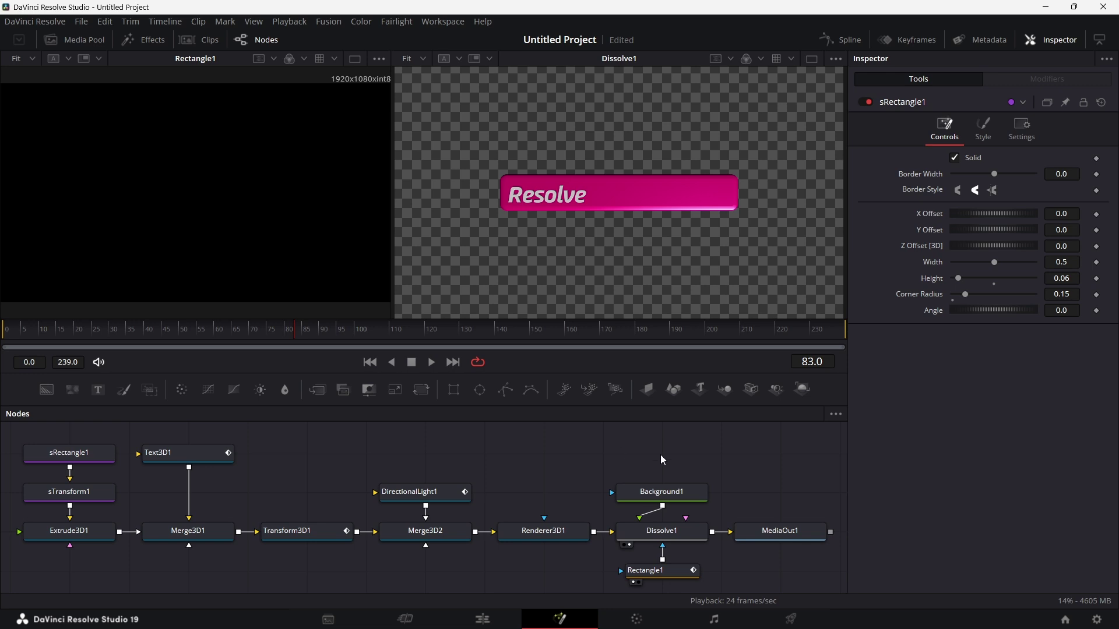
{"action": "scroll", "coordinate": [660, 455], "scroll_direction": "right", "scroll_amount": 1}
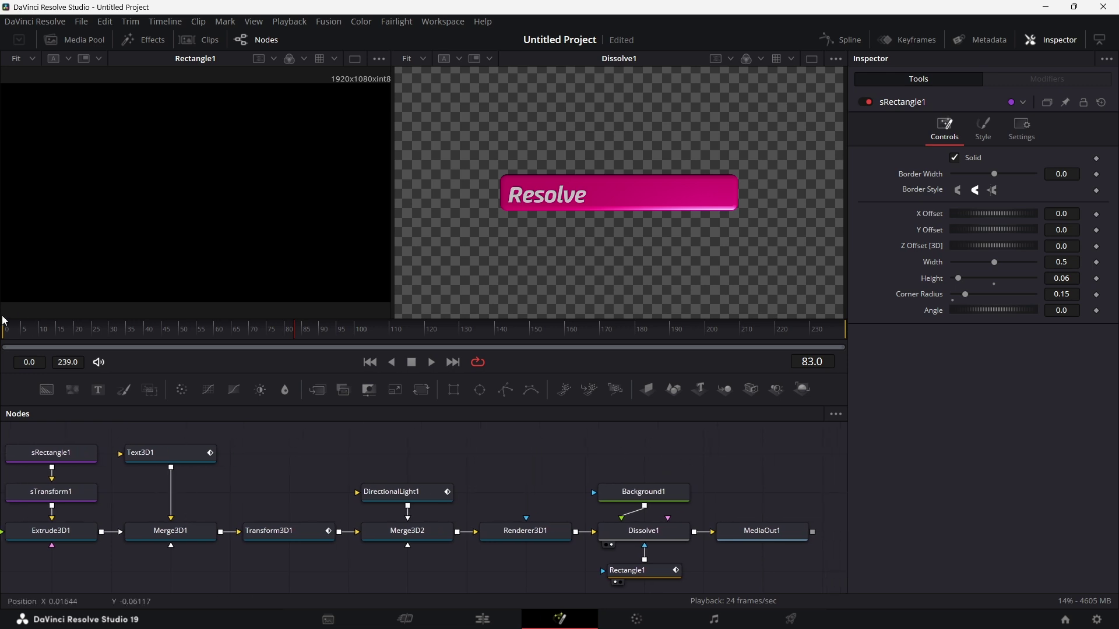
{"action": "left_click_drag", "start_coordinate": [8, 332], "coordinate": [589, 348]}
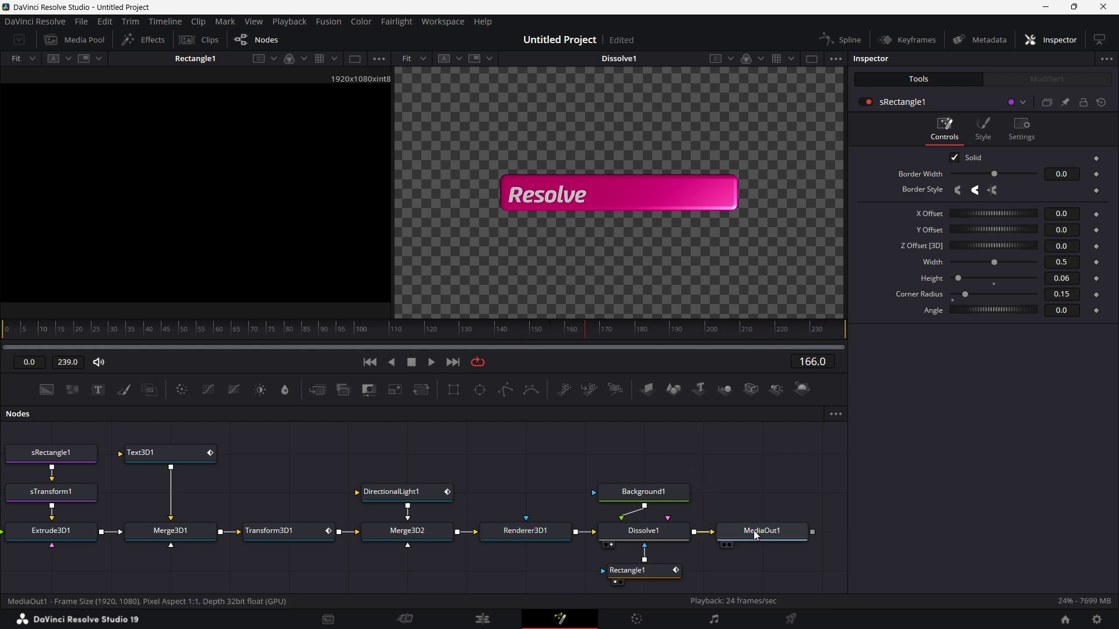
{"action": "scroll", "coordinate": [753, 531], "scroll_direction": "right", "scroll_amount": 5}
{"action": "scroll", "coordinate": [754, 532], "scroll_direction": "left", "scroll_amount": 2}
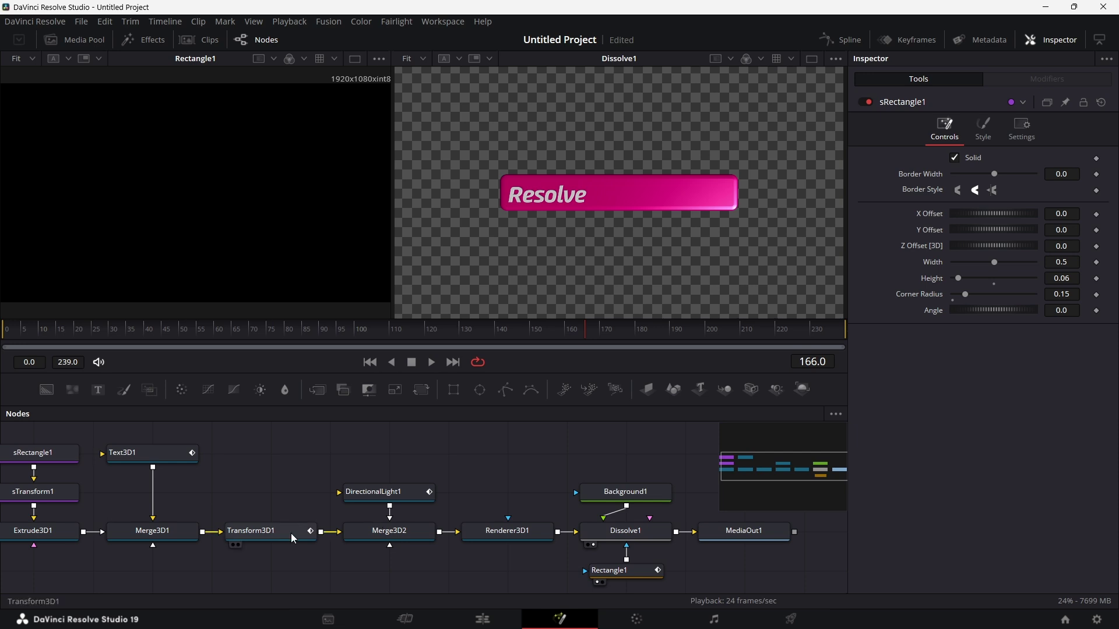
Rearrange the node tree, placing Merge3D2 below Transform3D1, DirectionalLight1 under Merge3D2, and Renderer3D1 beside Merge3D2
{"action": "scroll", "coordinate": [348, 548], "scroll_direction": "down", "scroll_amount": 1}
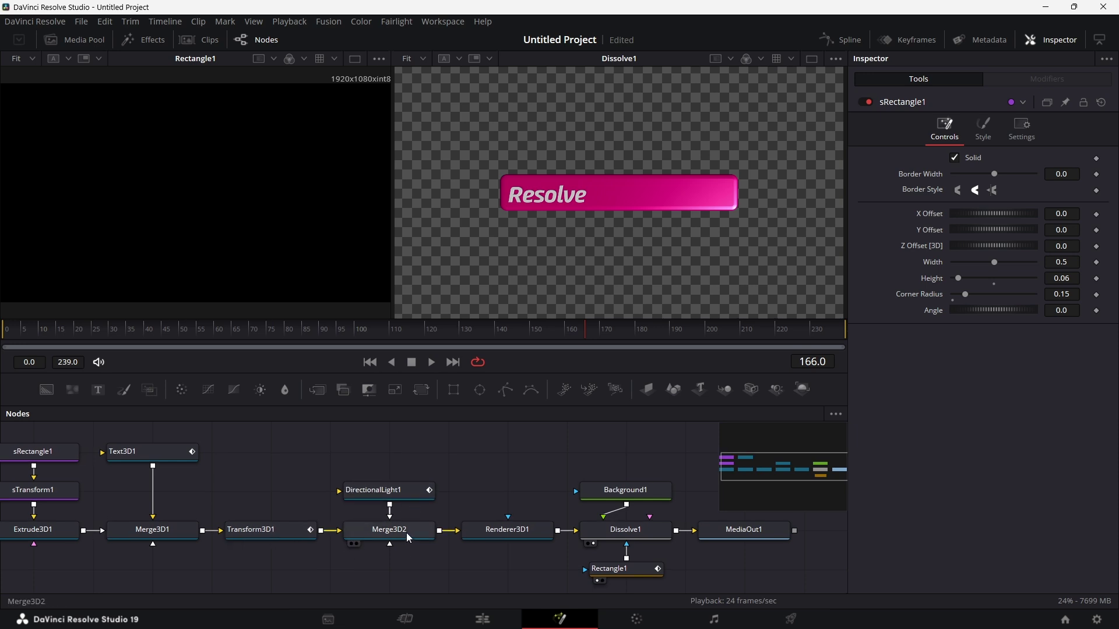
{"action": "left_click_drag", "start_coordinate": [407, 533], "coordinate": [296, 578]}
{"action": "left_click_drag", "start_coordinate": [397, 491], "coordinate": [255, 592]}
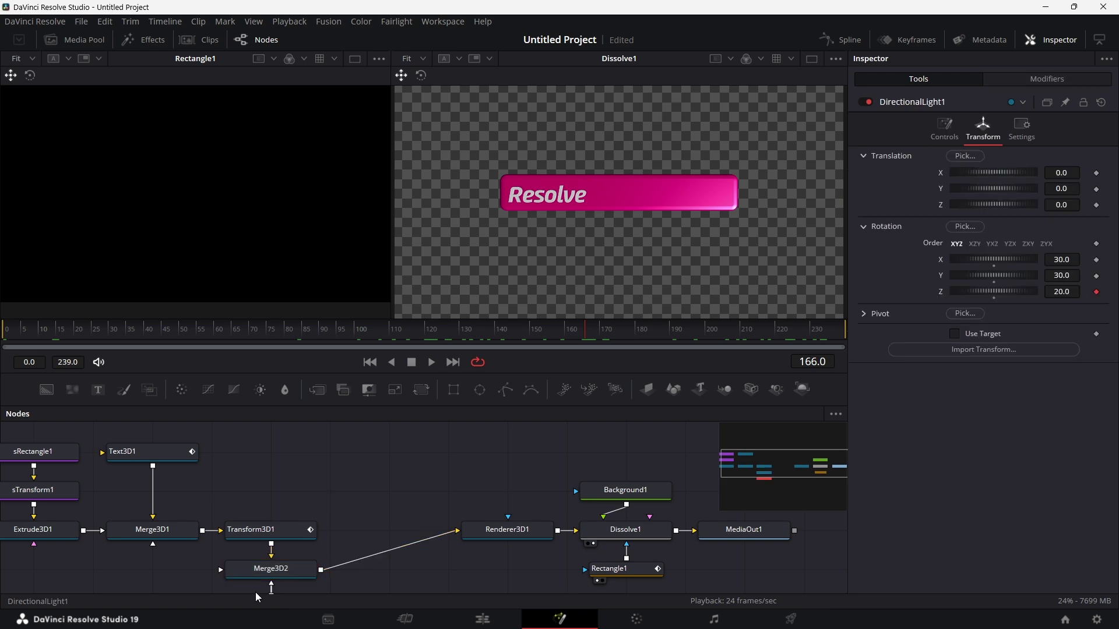
{"action": "scroll", "coordinate": [347, 566], "scroll_direction": "down", "scroll_amount": 1}
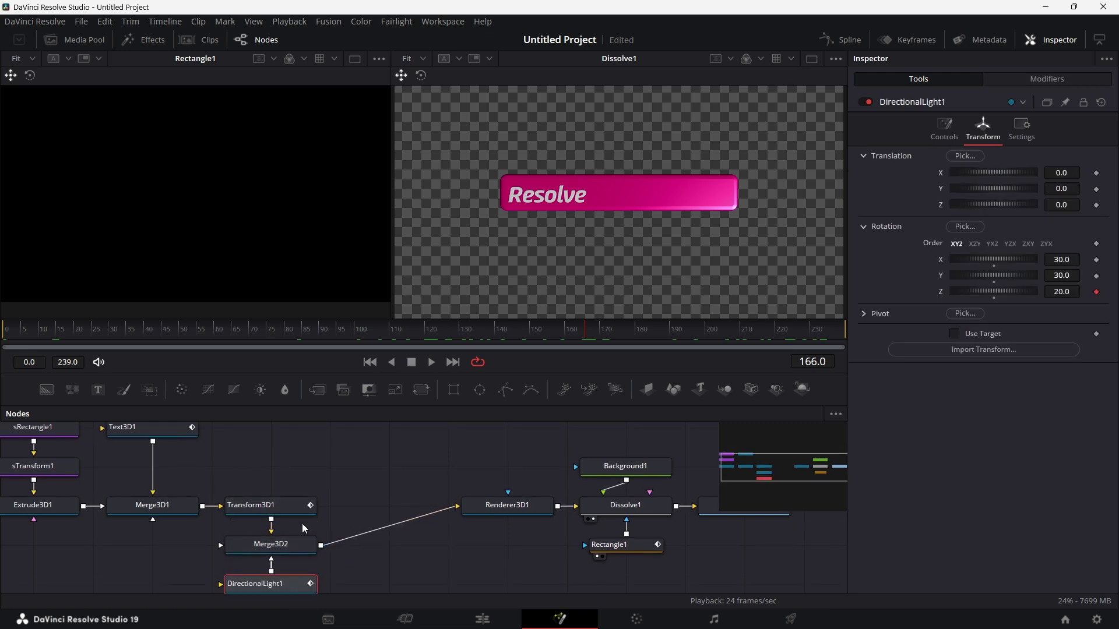
{"action": "left_click_drag", "start_coordinate": [499, 509], "coordinate": [398, 547]}
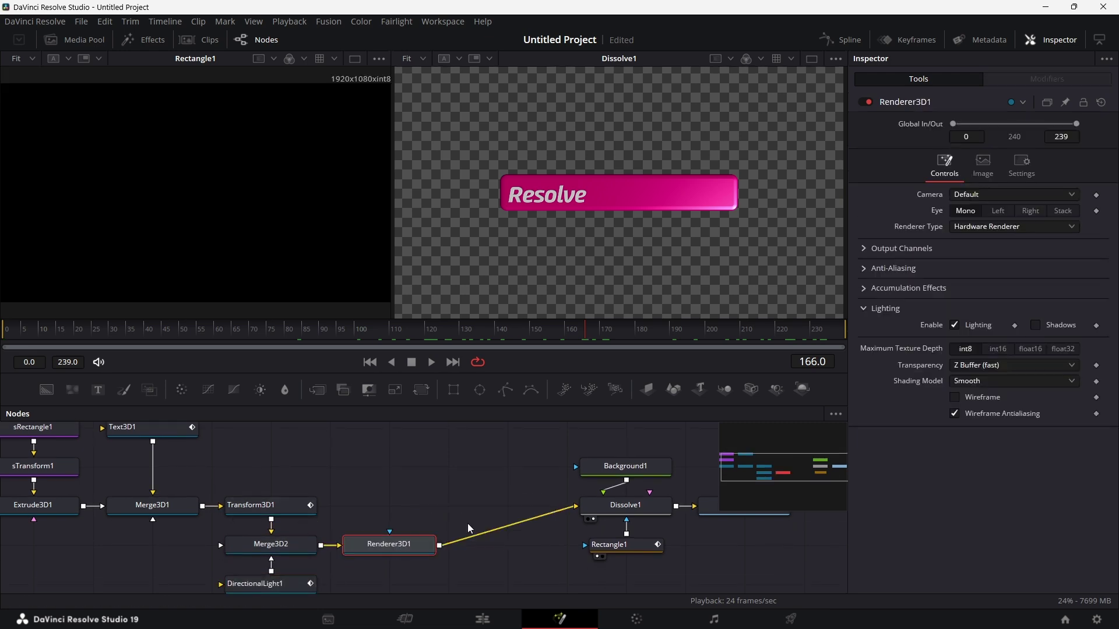
Move Dissolve1 with its Background1 and Rectangle1 beside Renderer3D1, leaving a one-node gap before MediaOut1
{"action": "left_click_drag", "start_coordinate": [508, 445], "coordinate": [523, 587]}
{"action": "left_click", "coordinate": [542, 546]}
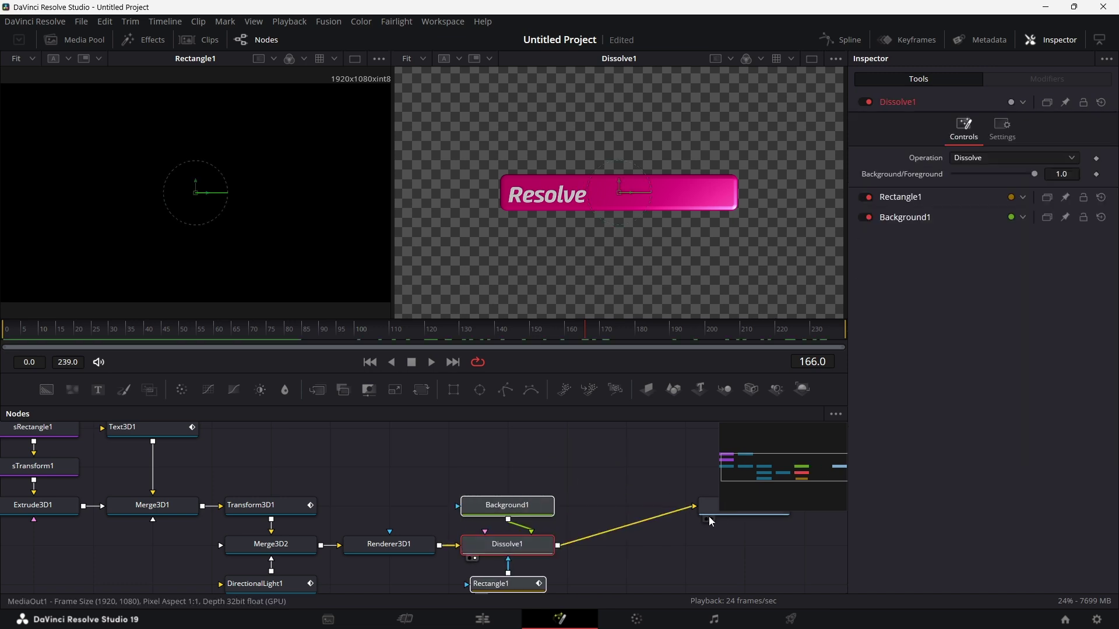
{"action": "left_click_drag", "start_coordinate": [710, 517], "coordinate": [591, 554]}
{"action": "scroll", "coordinate": [595, 527], "scroll_direction": "down", "scroll_amount": 2}
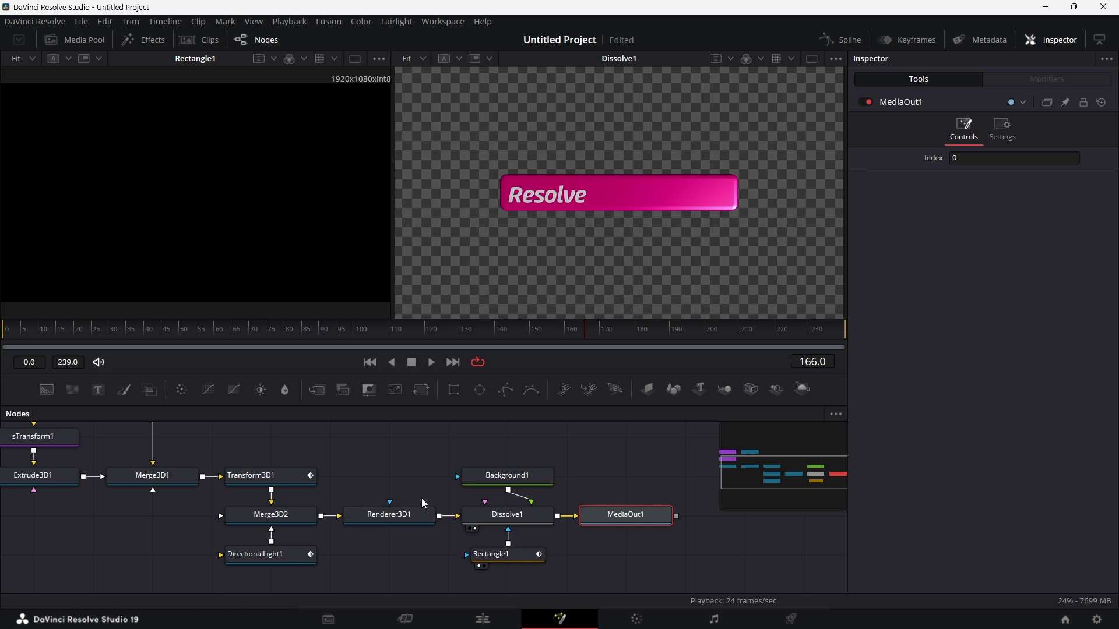
{"action": "left_click_drag", "start_coordinate": [614, 507], "coordinate": [723, 513]}
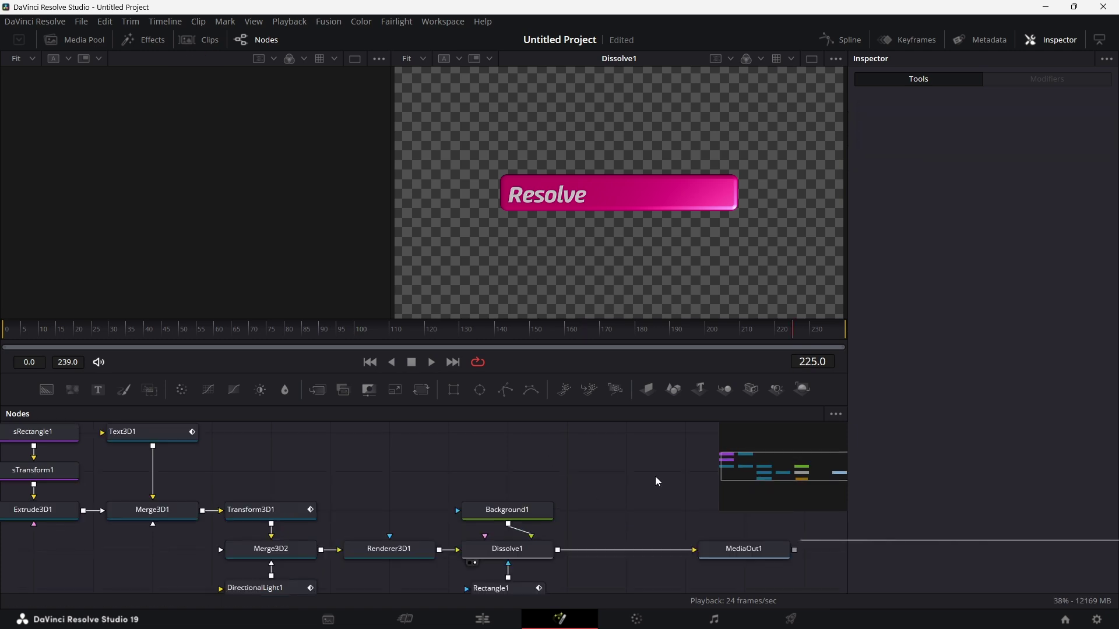
Add a second Dissolve node and wire it between Dissolve1 and MediaOut1
{"action": "key", "text": "shift+space"}
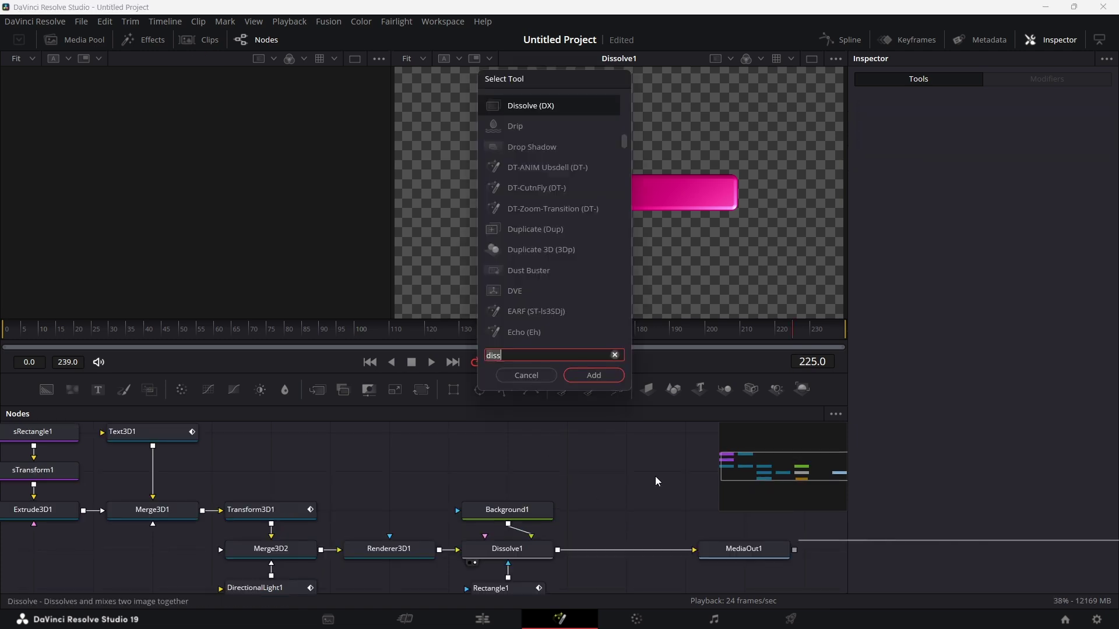
{"action": "type", "text": "diss"}
{"action": "key", "text": "Return"}
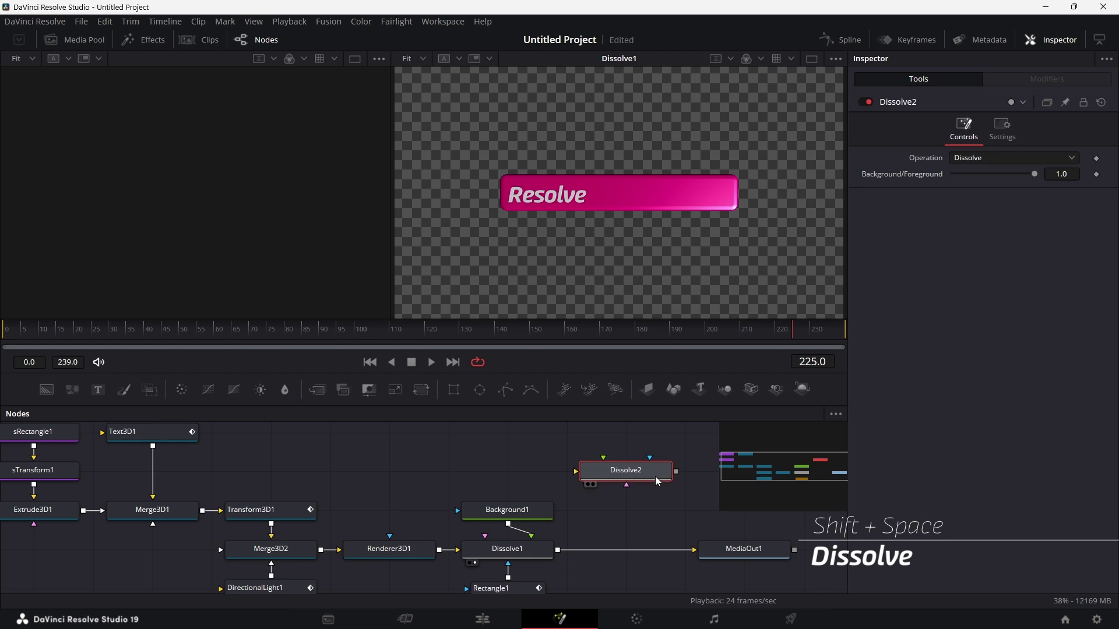
{"action": "left_click_drag", "start_coordinate": [558, 550], "coordinate": [576, 474]}
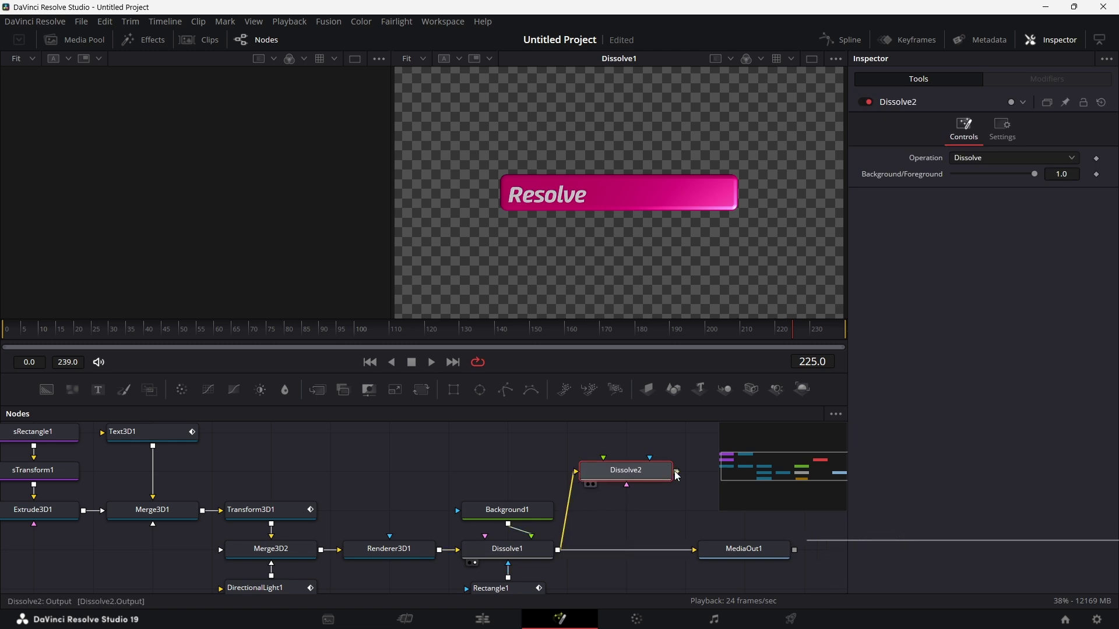
{"action": "left_click_drag", "start_coordinate": [678, 476], "coordinate": [695, 549]}
{"action": "left_click_drag", "start_coordinate": [627, 471], "coordinate": [627, 547]}
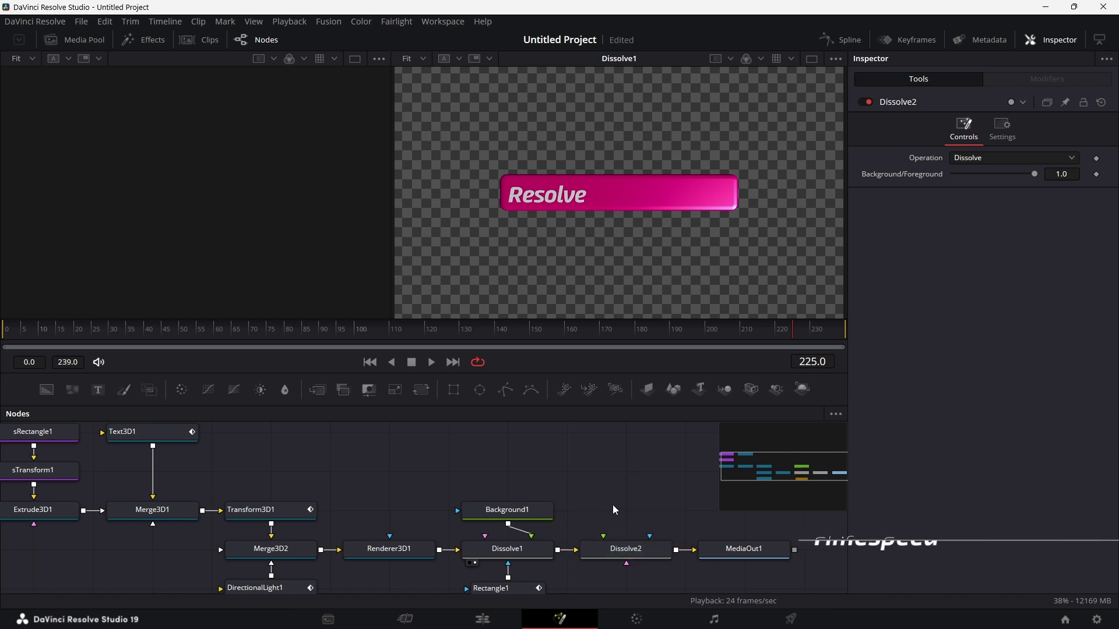
Add a Time Speed node fed by Dissolve1 and connect its output to Dissolve2's foreground
{"action": "key", "text": "shift+space"}
{"action": "type", "text": "time"}
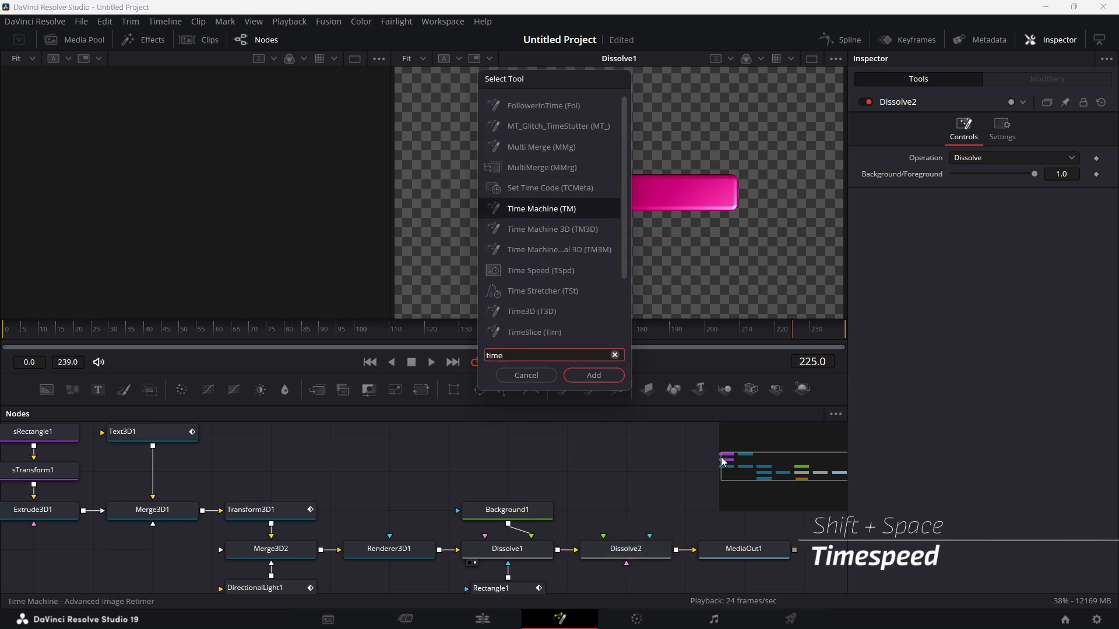
{"action": "left_click", "coordinate": [544, 272]}
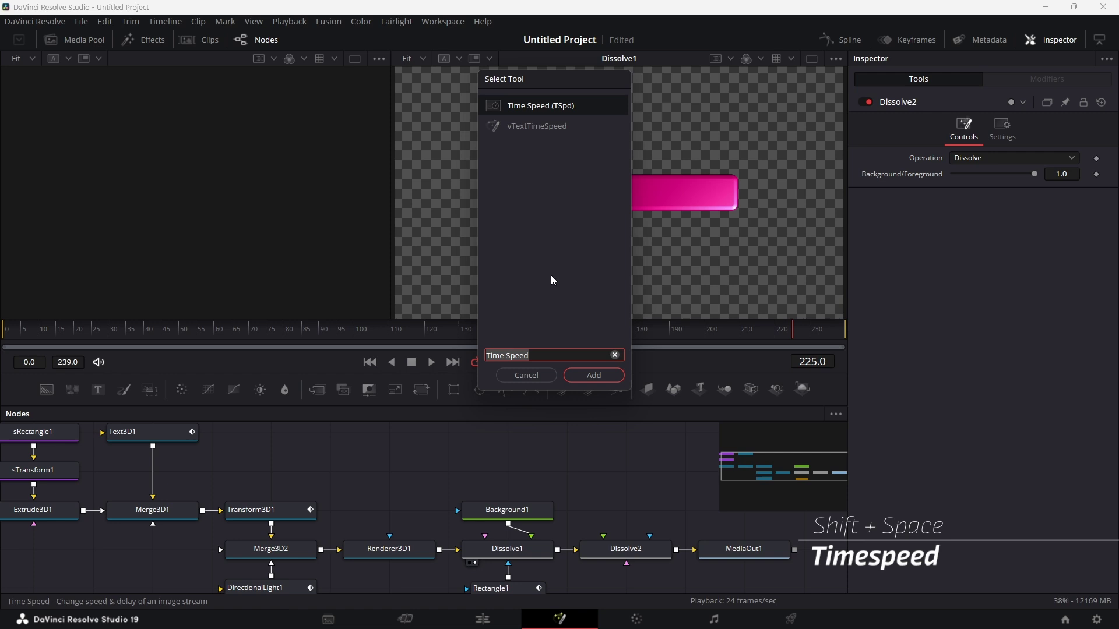
{"action": "left_click", "coordinate": [600, 379]}
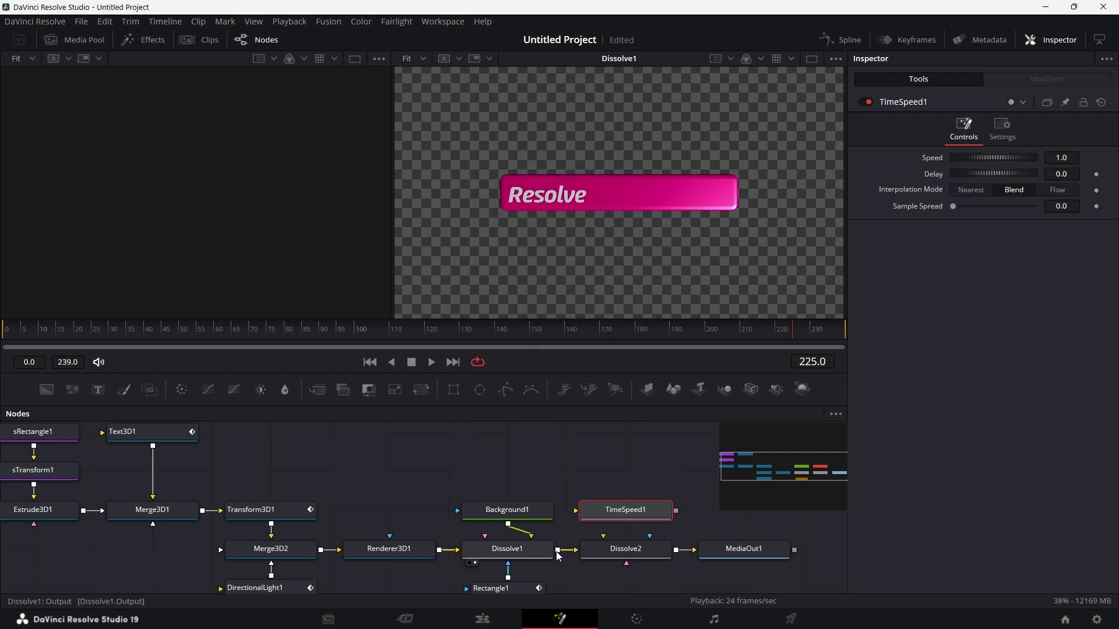
{"action": "left_click_drag", "start_coordinate": [558, 557], "coordinate": [604, 543]}
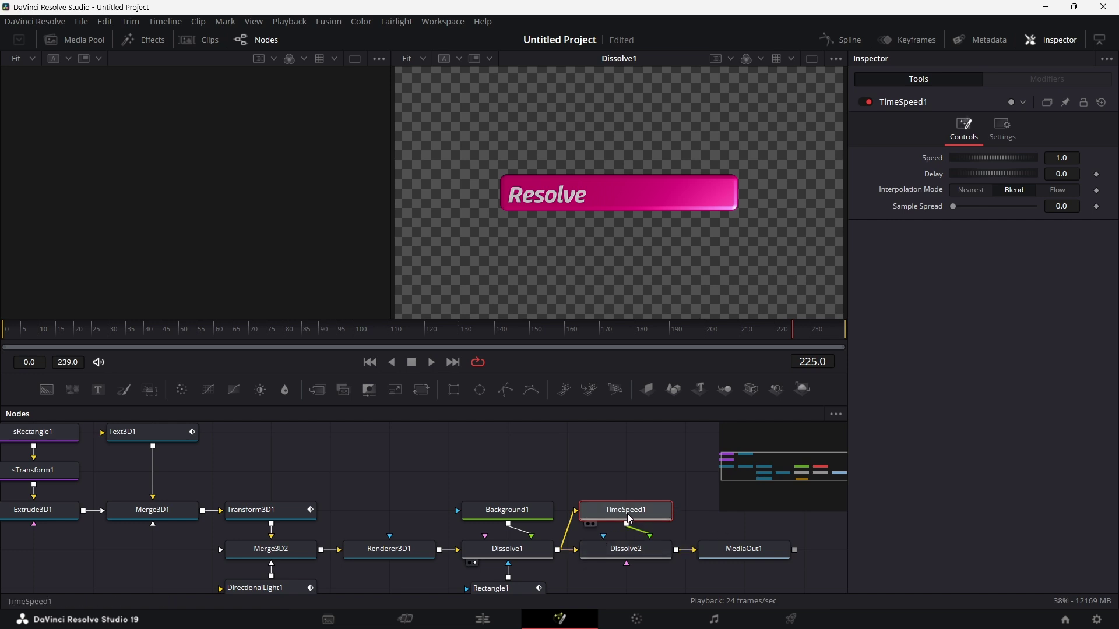
Set TimeSpeed1's Speed to -1.0 and view the node while scrubbing through the reversed animation
{"action": "left_click", "coordinate": [1053, 158]}
{"action": "type", "text": "-"}
{"action": "key", "text": "Tab"}
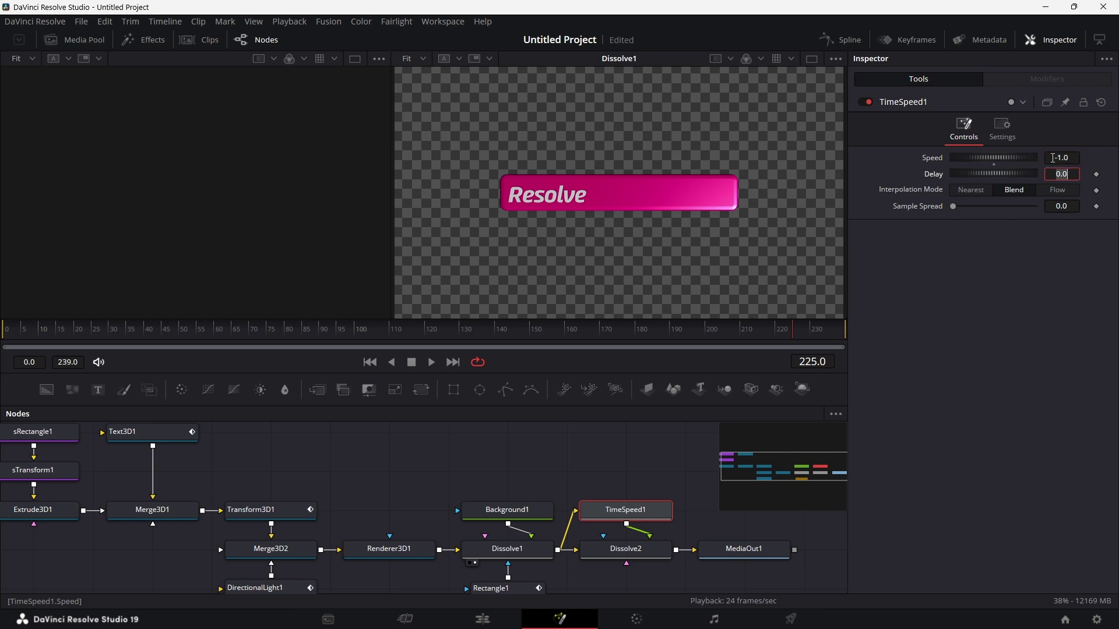
{"action": "left_click", "coordinate": [649, 516]}
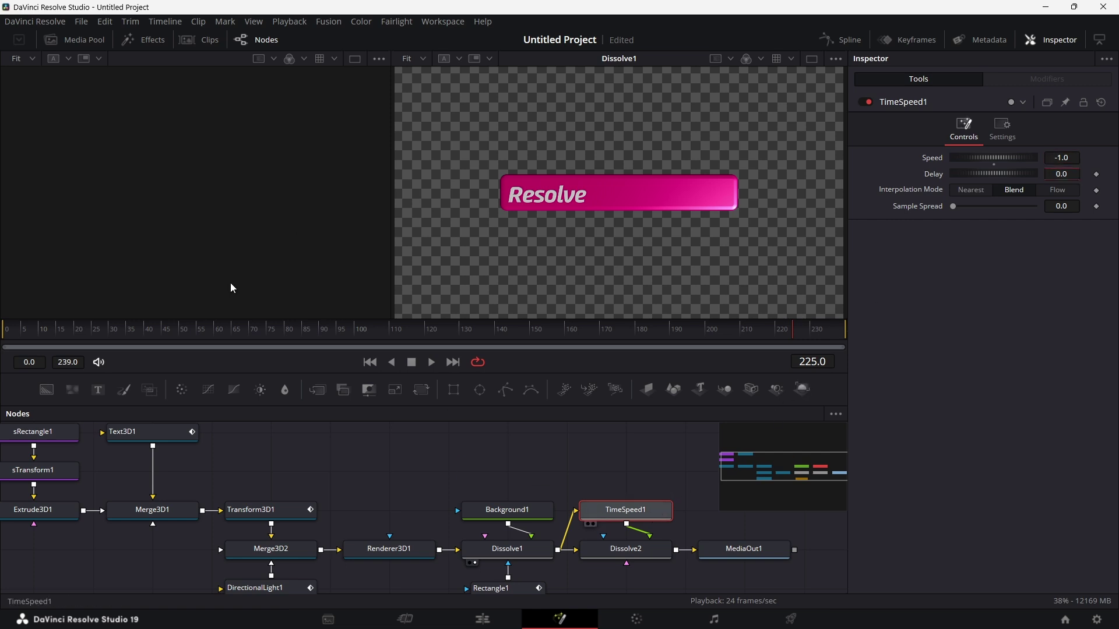
{"action": "key", "text": "1"}
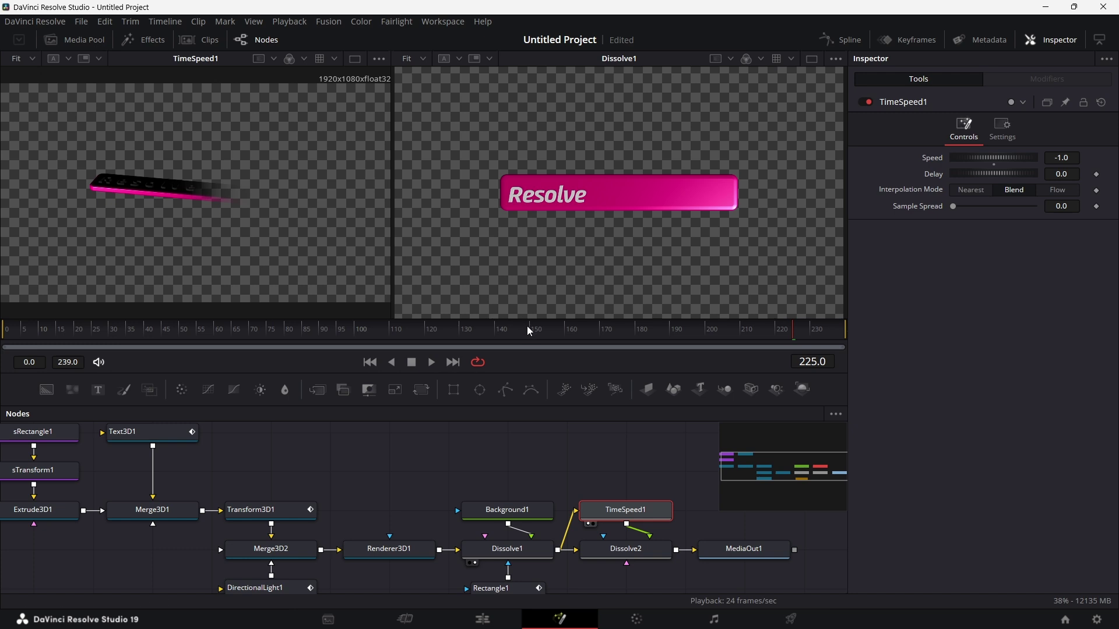
{"action": "left_click_drag", "start_coordinate": [527, 326], "coordinate": [733, 336]}
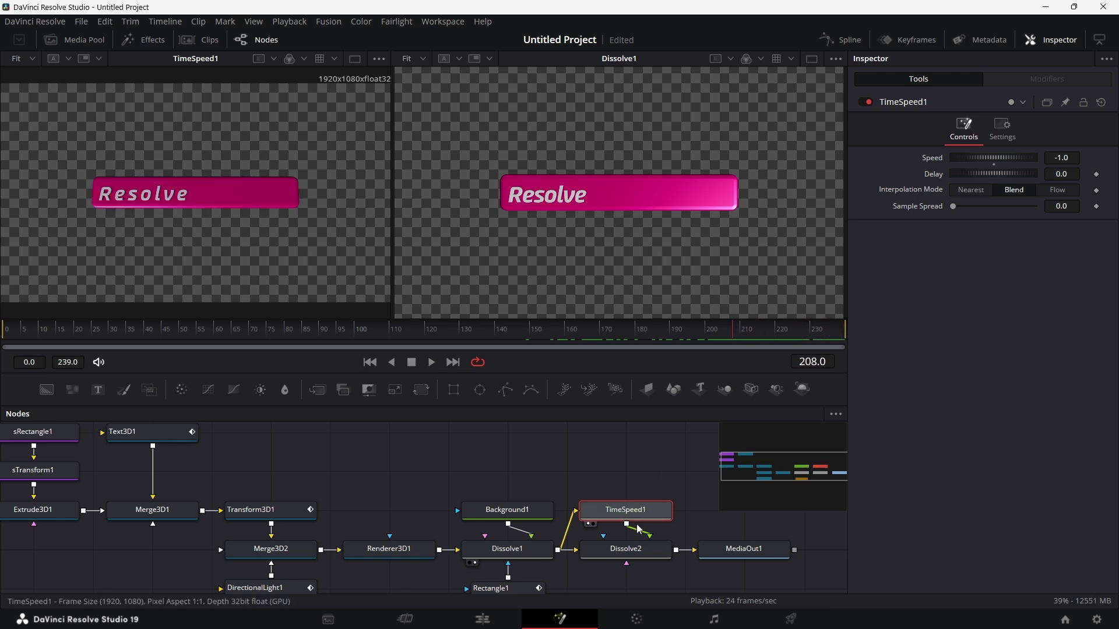
View Dissolve2 and compare its two inputs by sliding Background/Foreground to 0.0 and back to 1.0
{"action": "left_click", "coordinate": [634, 553]}
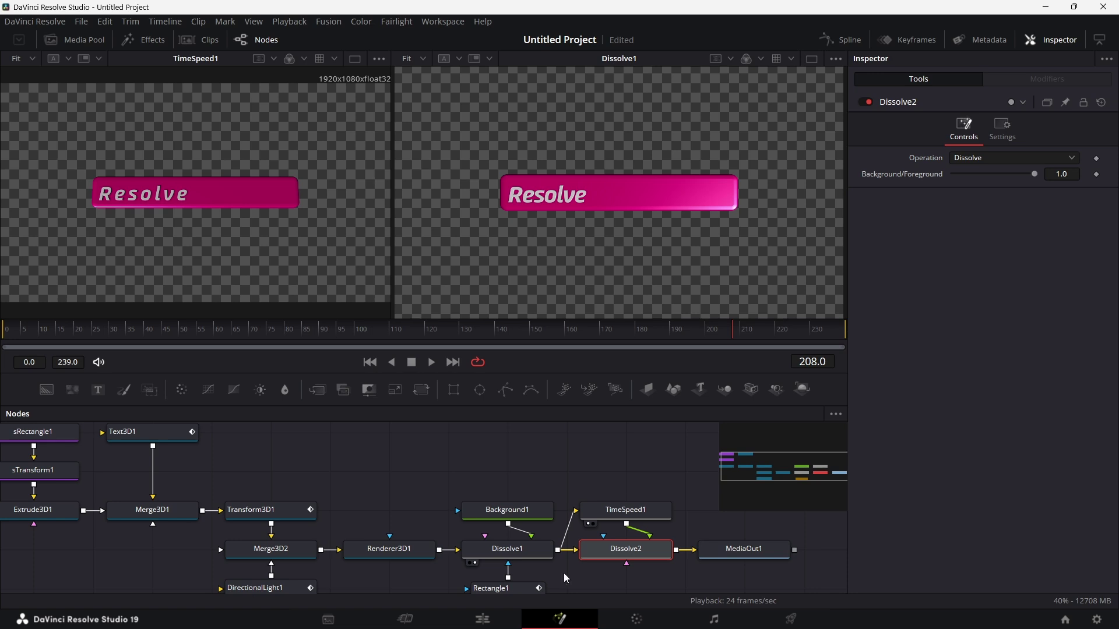
{"action": "left_click_drag", "start_coordinate": [617, 554], "coordinate": [665, 211]}
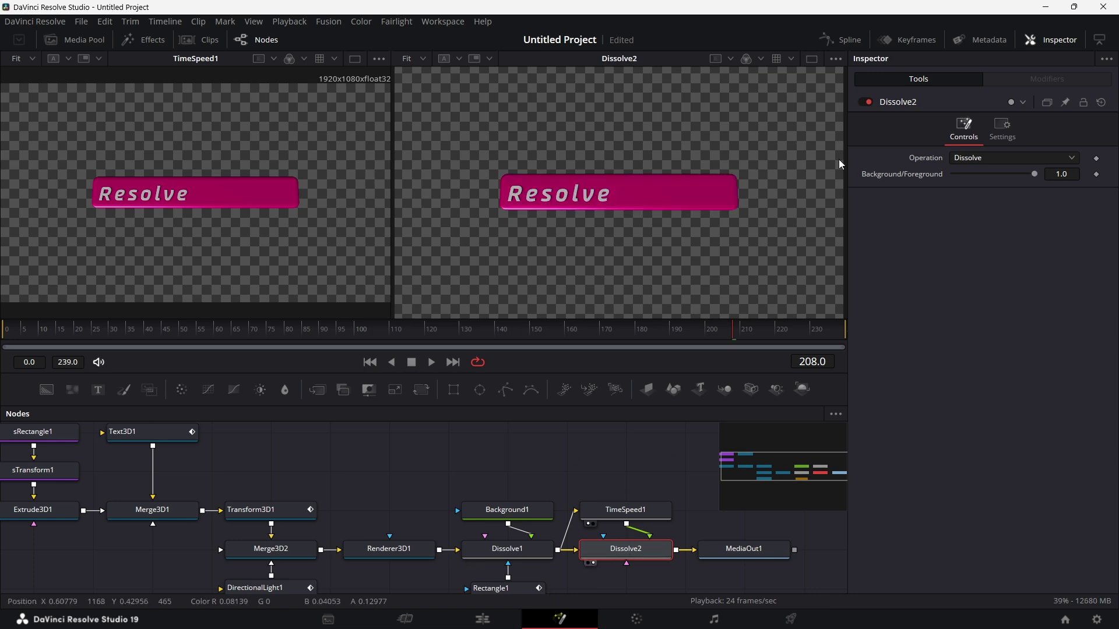
{"action": "left_click_drag", "start_coordinate": [1034, 174], "coordinate": [946, 179]}
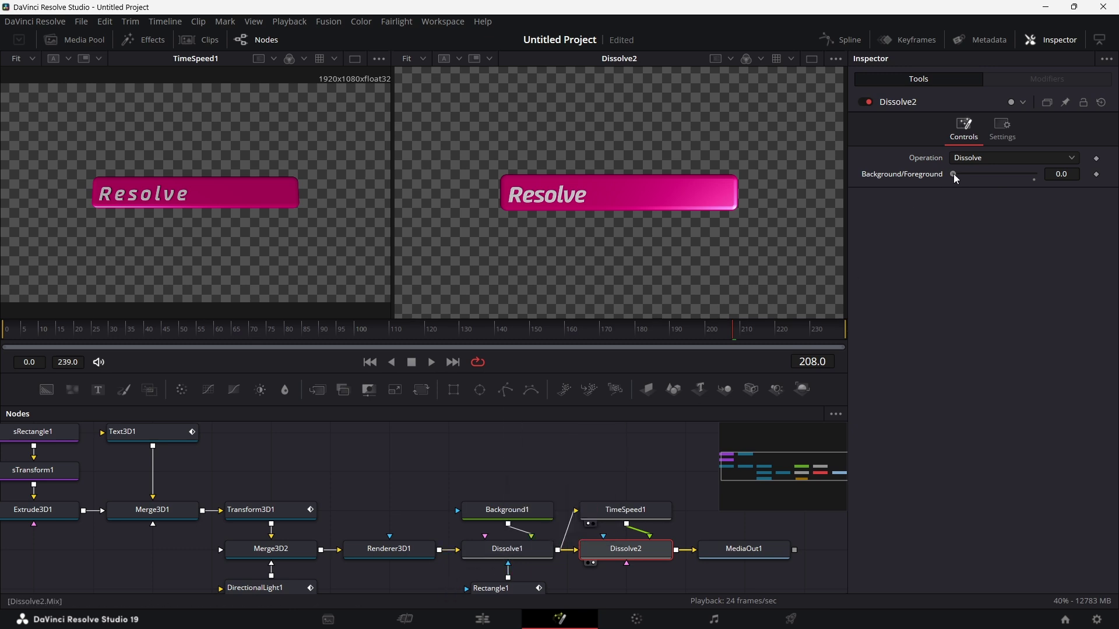
{"action": "left_click_drag", "start_coordinate": [956, 178], "coordinate": [1059, 176]}
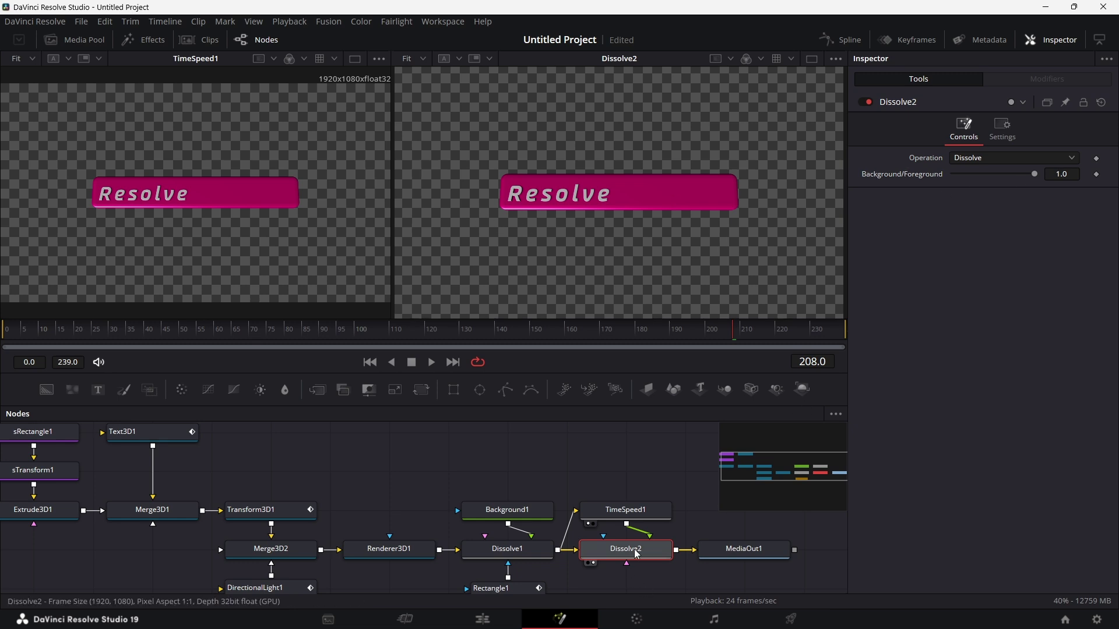
Give Dissolve2's Background/Foreground the expression iif(time/comp.RenderEnd > 0.5, 1, 0)
{"action": "right_click", "coordinate": [919, 175]}
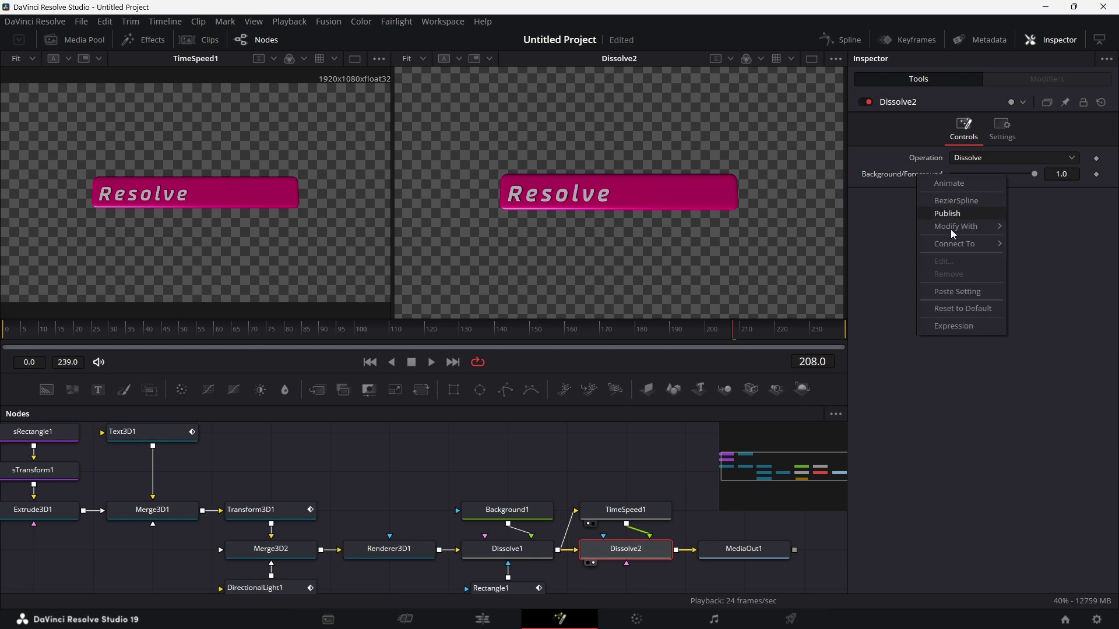
{"action": "left_click", "coordinate": [955, 326]}
{"action": "left_click", "coordinate": [989, 191]}
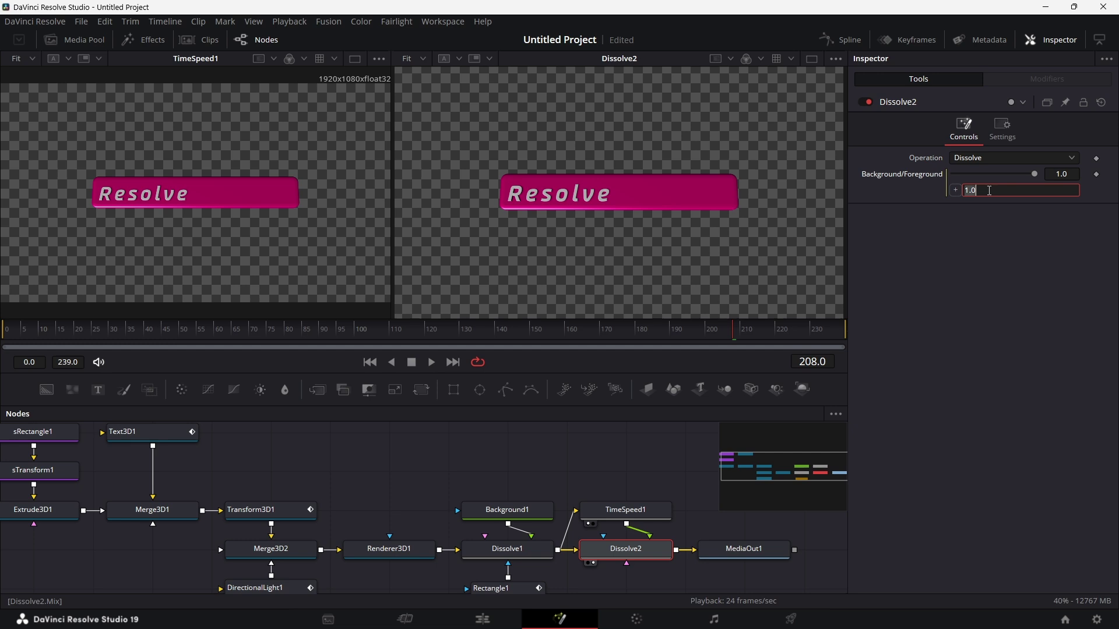
{"action": "type", "text": "iif"}
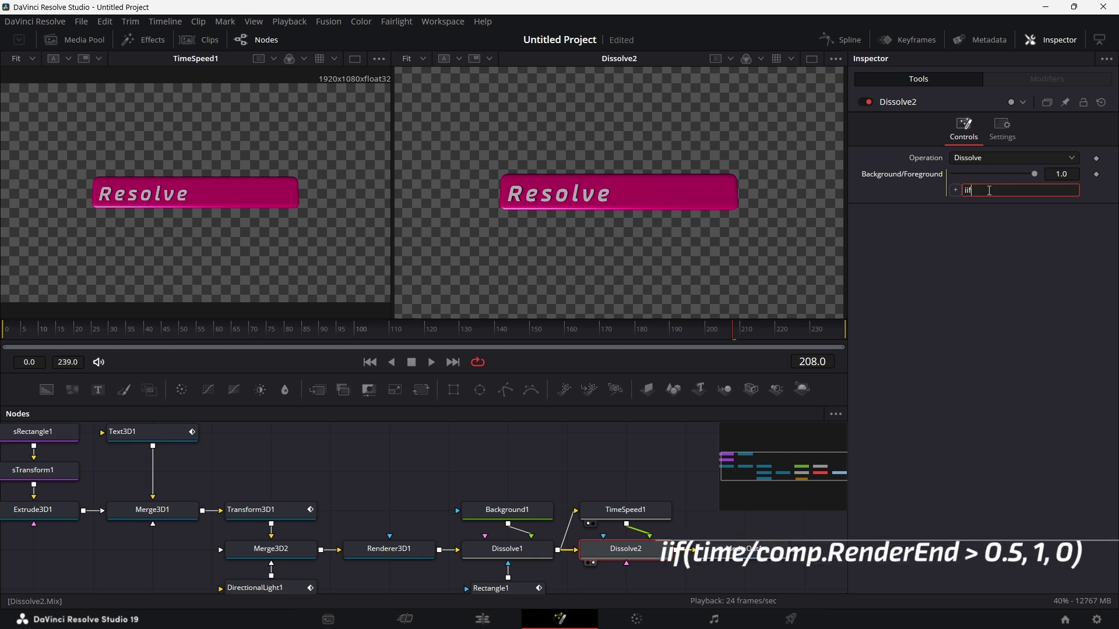
{"action": "type", "text": "(time"}
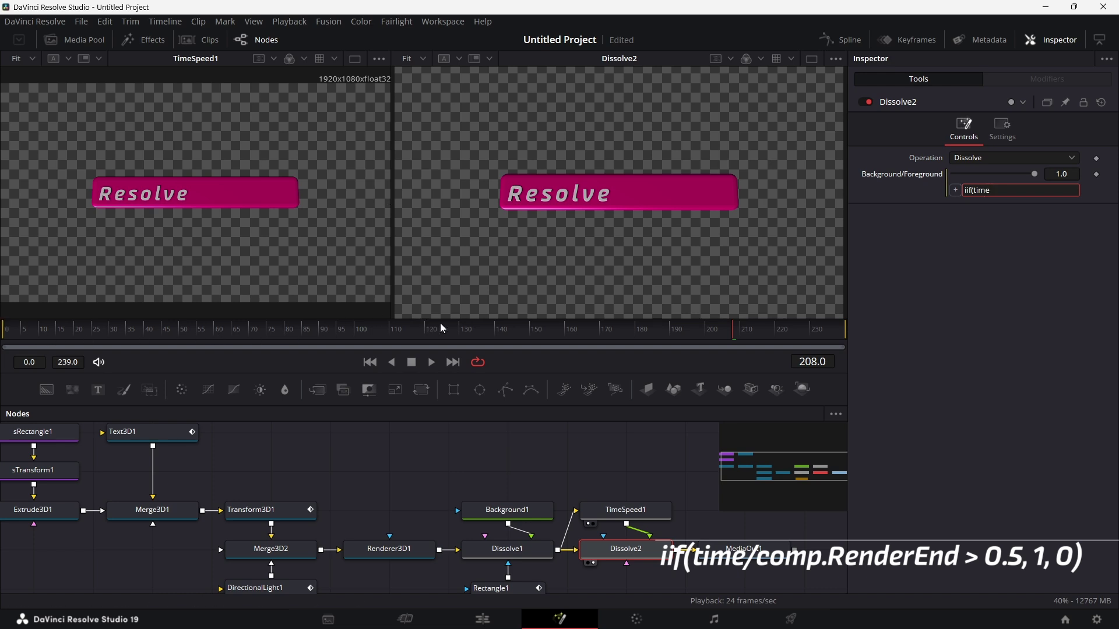
{"action": "type", "text": "/comp.RenderEnd"}
{"action": "type", "text": "> 0.5, 1"}
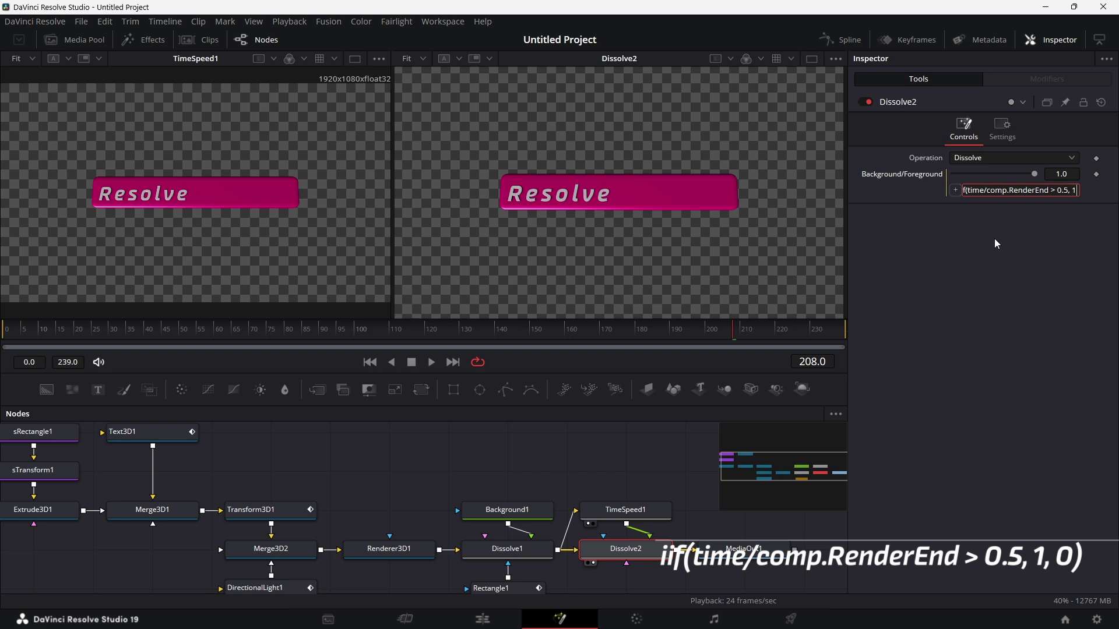
{"action": "type", "text": ", 0)"}
{"action": "key", "text": "Return"}
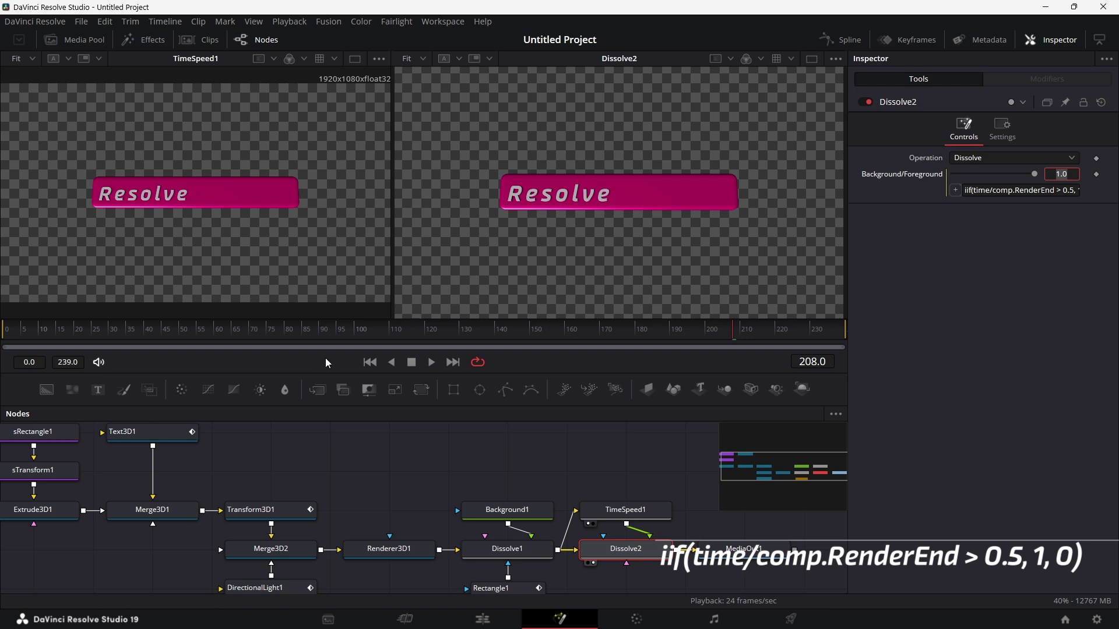
View MediaOut1 and play the title animation from frame 0
{"action": "left_click_drag", "start_coordinate": [751, 547], "coordinate": [633, 215]}
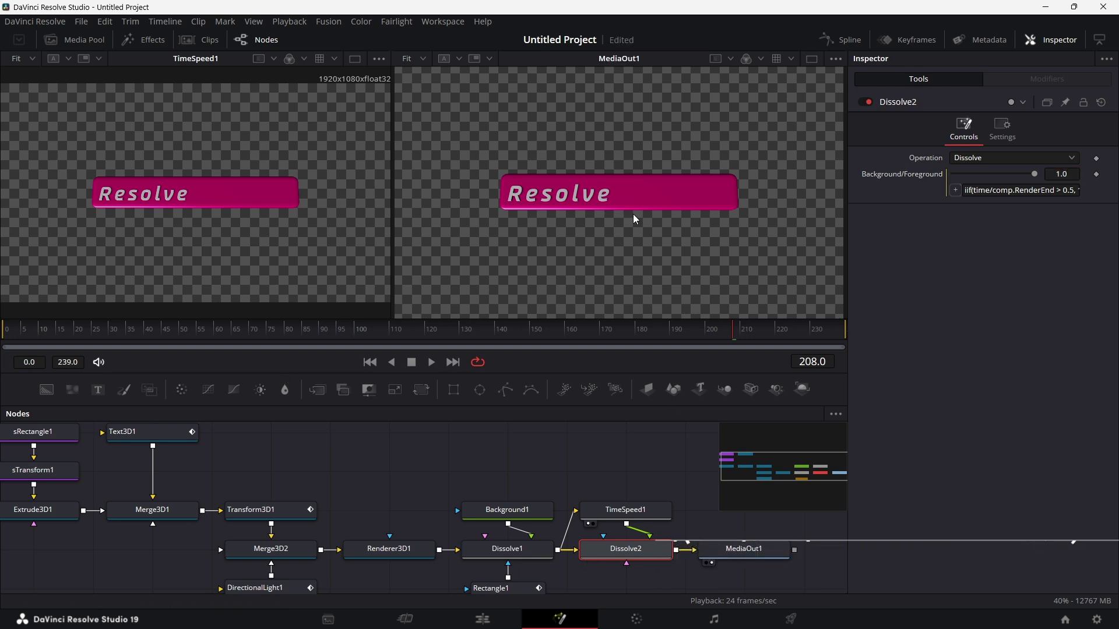
{"action": "left_click_drag", "start_coordinate": [17, 336], "coordinate": [2, 344]}
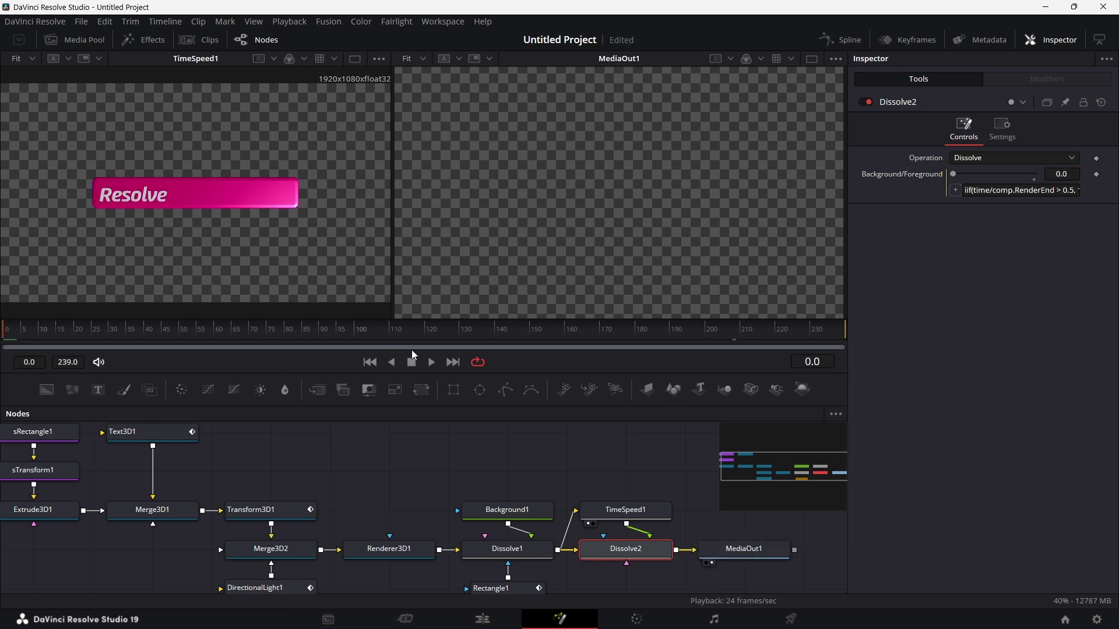
{"action": "left_click", "coordinate": [434, 364]}
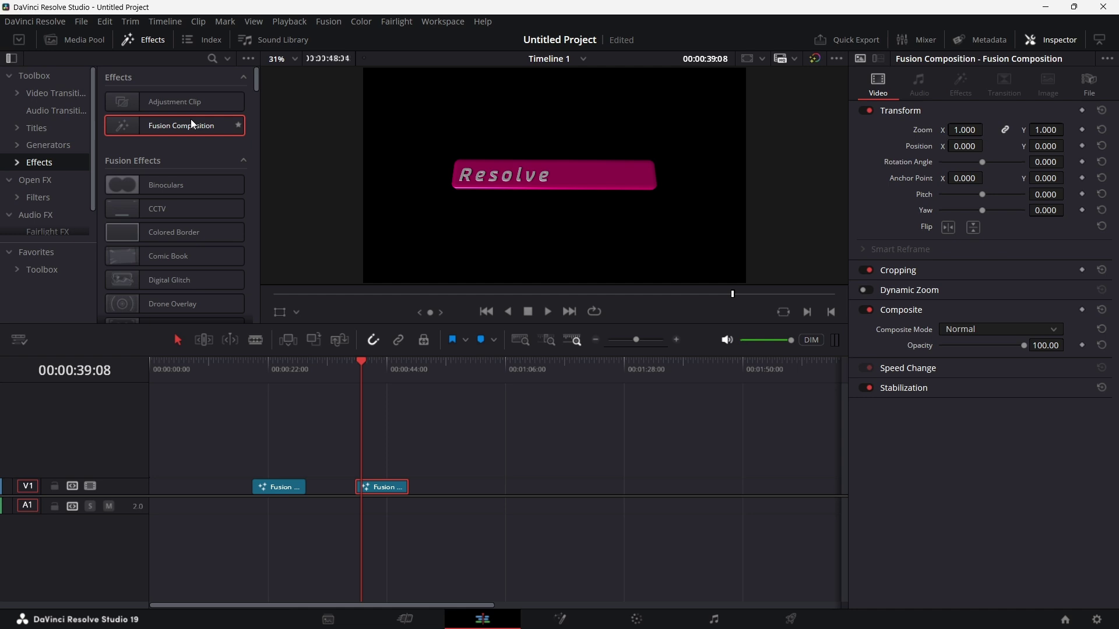
Add another Fusion Composition clip on track V1 after the existing clips and set its duration to 10 seconds
{"action": "left_click_drag", "start_coordinate": [191, 120], "coordinate": [478, 488]}
{"action": "left_click", "coordinate": [497, 488]}
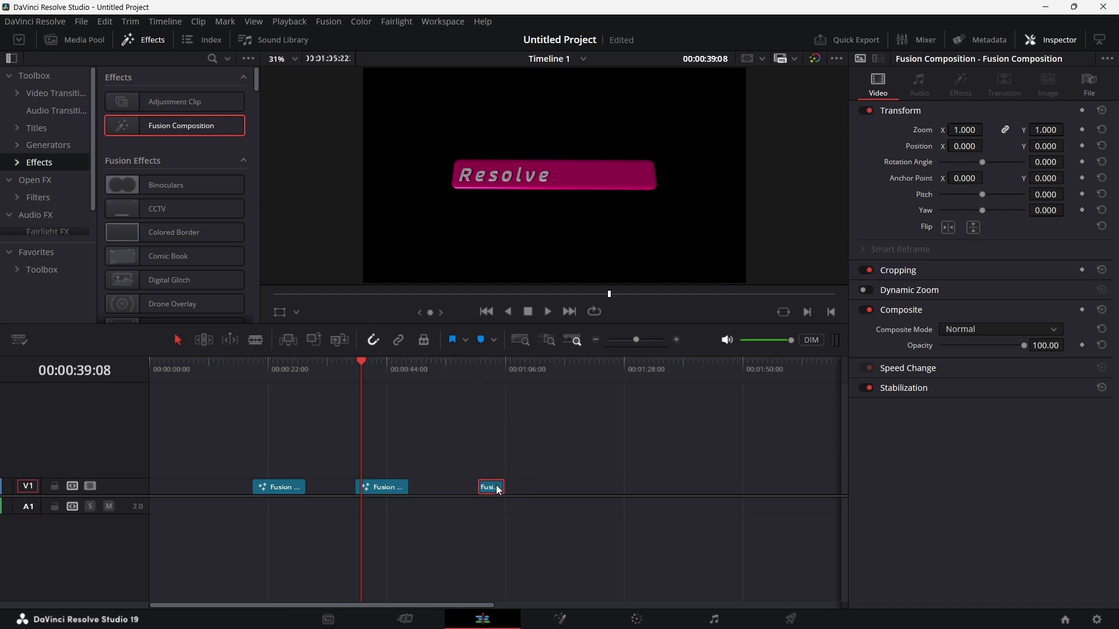
{"action": "key", "text": "ctrl+d"}
{"action": "type", "text": "1000"}
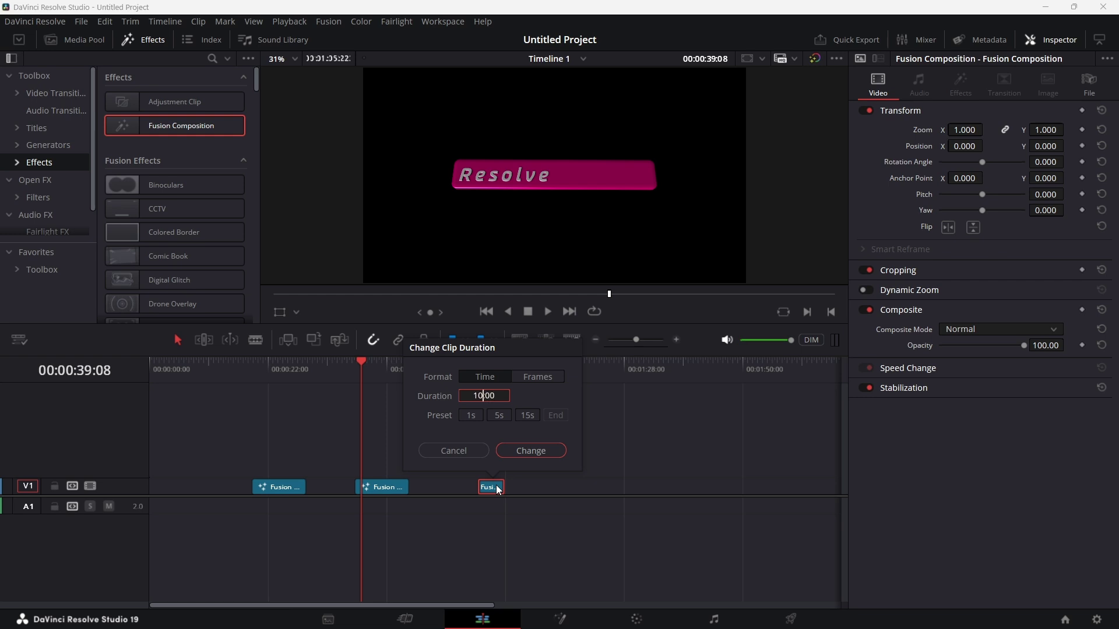
{"action": "key", "text": "Return"}
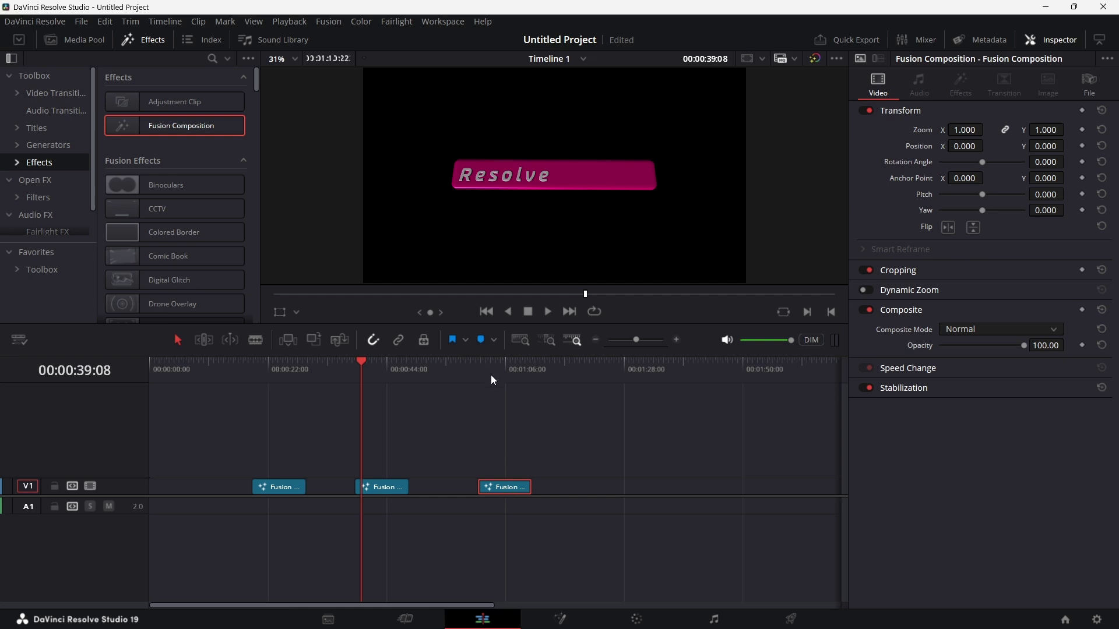
Open the third Fusion Composition clip on V1 for Fusion editing and move MediaOut1 to the far end of the node graph
{"action": "left_click", "coordinate": [491, 369]}
{"action": "left_click", "coordinate": [561, 621]}
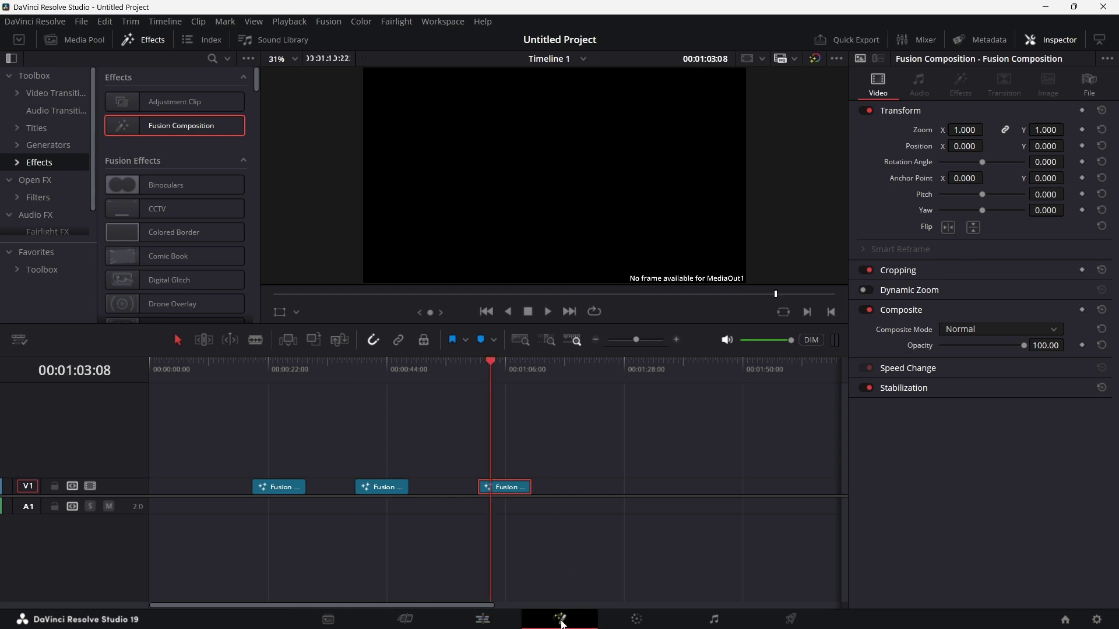
{"action": "left_click_drag", "start_coordinate": [504, 516], "coordinate": [750, 513]}
{"action": "left_click", "coordinate": [748, 509]}
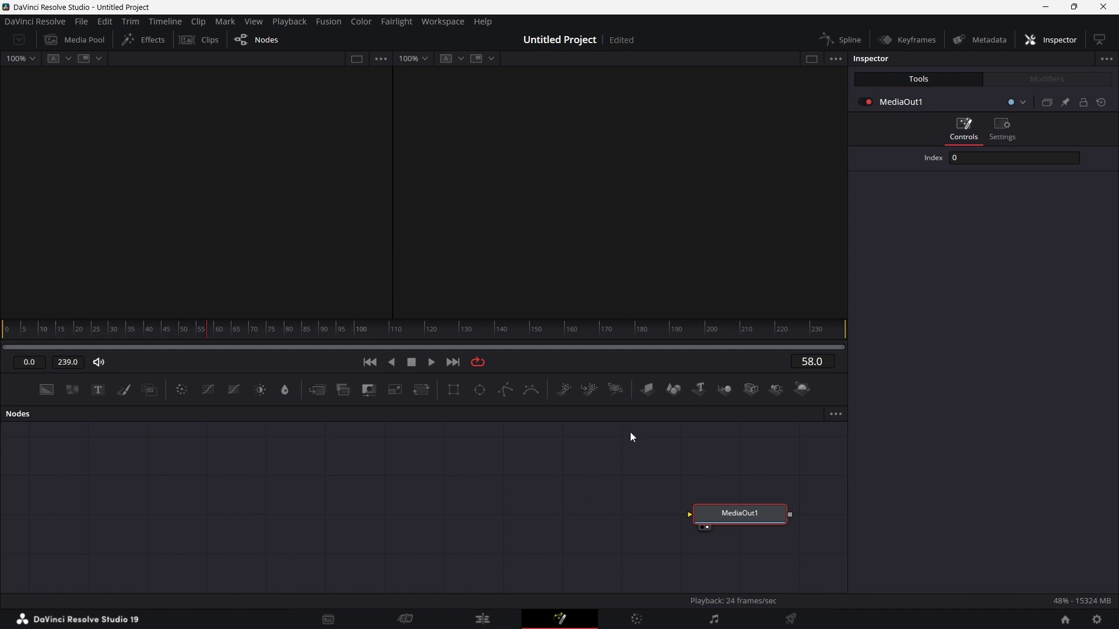
Add a Text 3D node reading RESOLVE and set its font to AkcelerBalt-Medium
{"action": "left_click_drag", "start_coordinate": [700, 392], "coordinate": [75, 516]}
{"action": "left_click", "coordinate": [955, 193]}
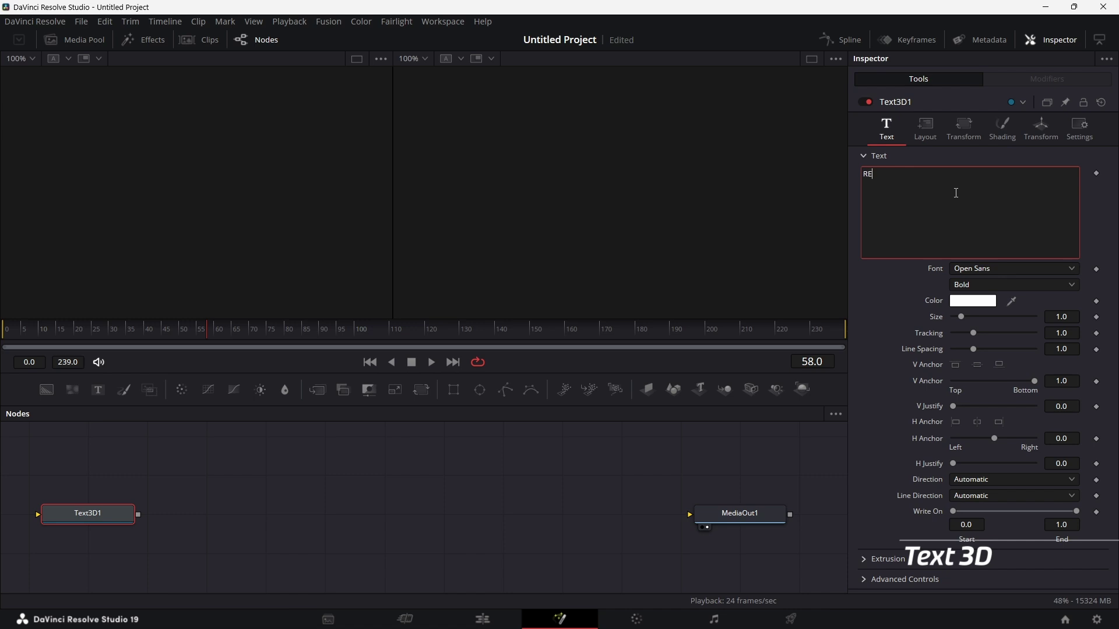
{"action": "type", "text": "RESOLVE"}
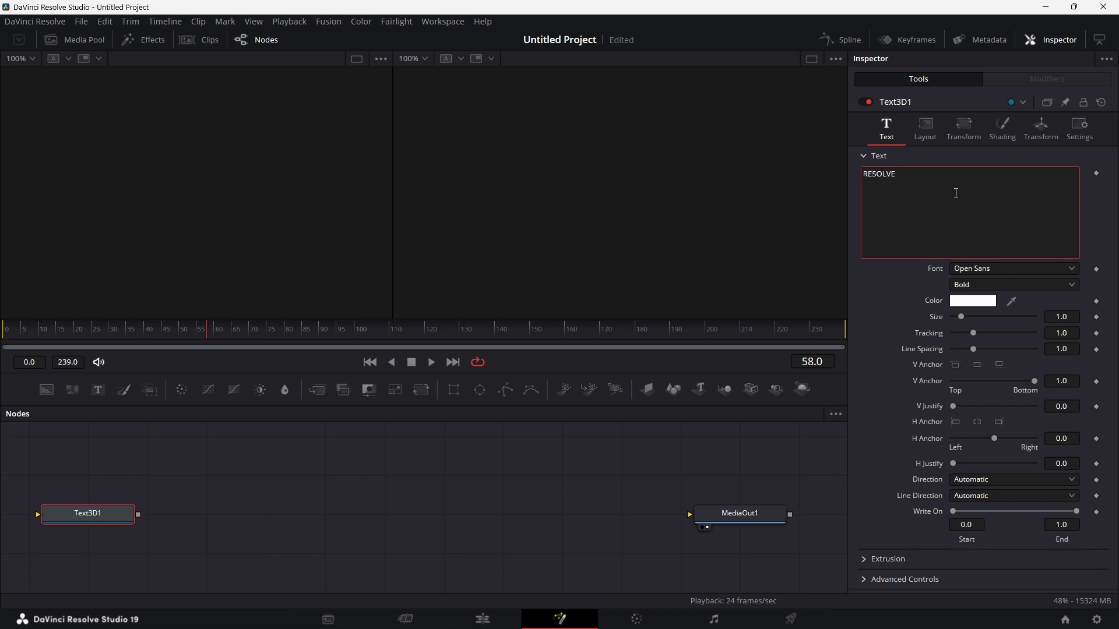
{"action": "left_click", "coordinate": [995, 268]}
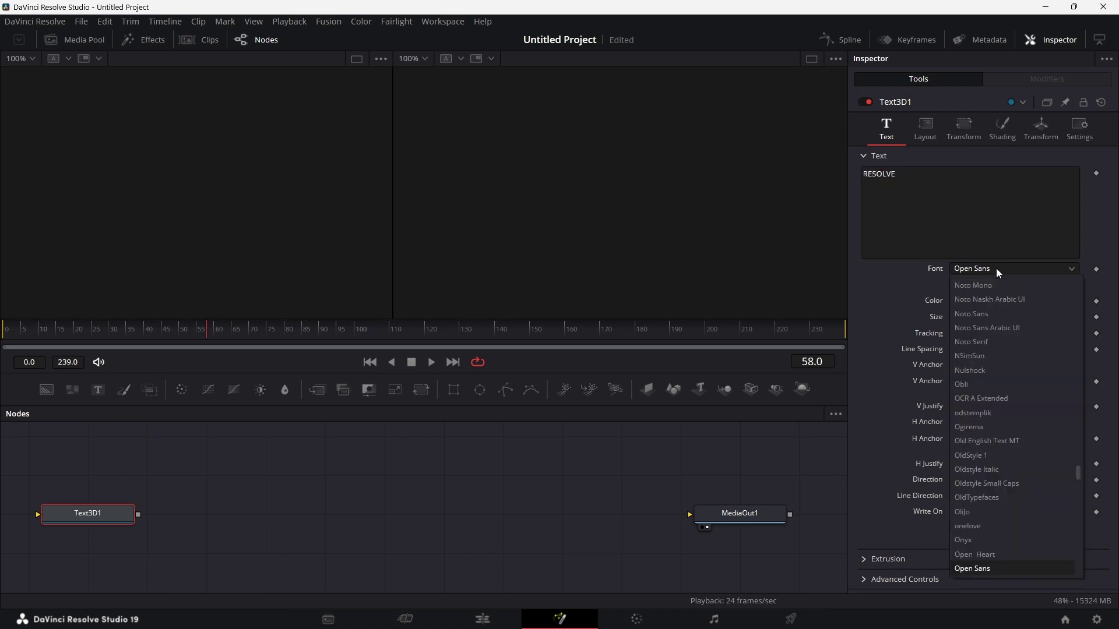
{"action": "scroll", "coordinate": [1022, 449], "scroll_direction": "down", "scroll_amount": 7}
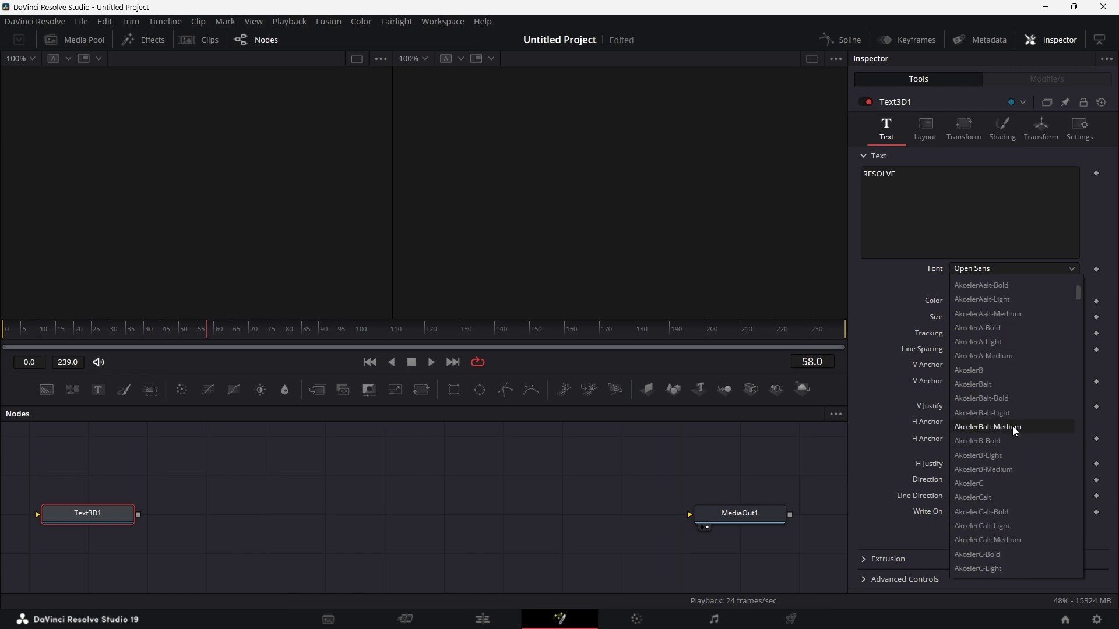
{"action": "left_click", "coordinate": [1012, 426]}
View Text3D1 in the first viewer and set its text size to 0.5
{"action": "left_click_drag", "start_coordinate": [111, 521], "coordinate": [121, 257]}
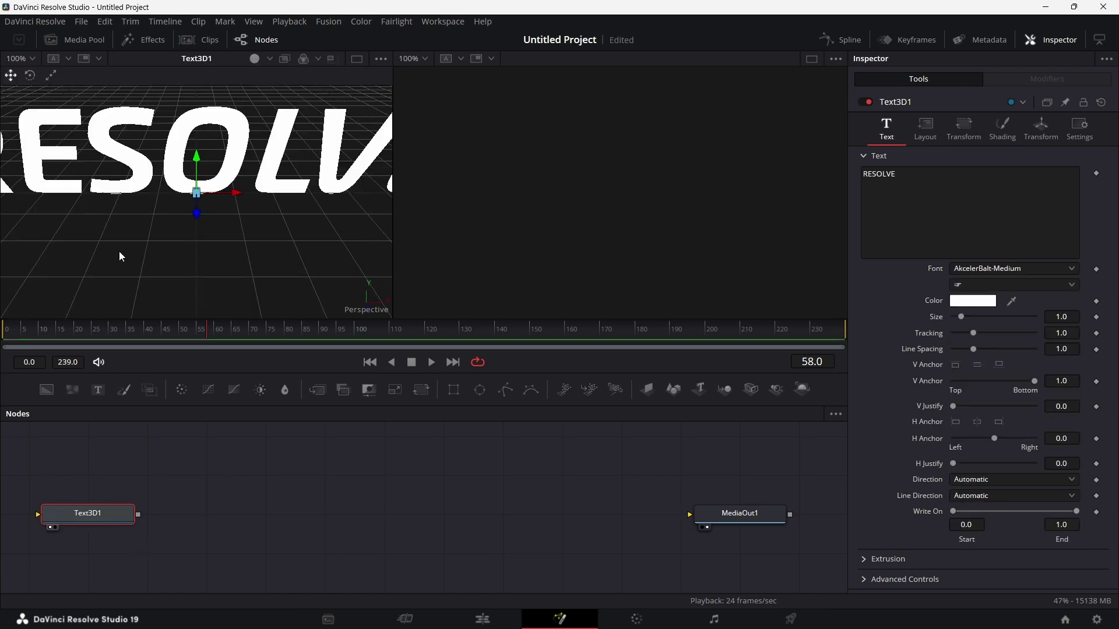
{"action": "left_click", "coordinate": [1071, 317]}
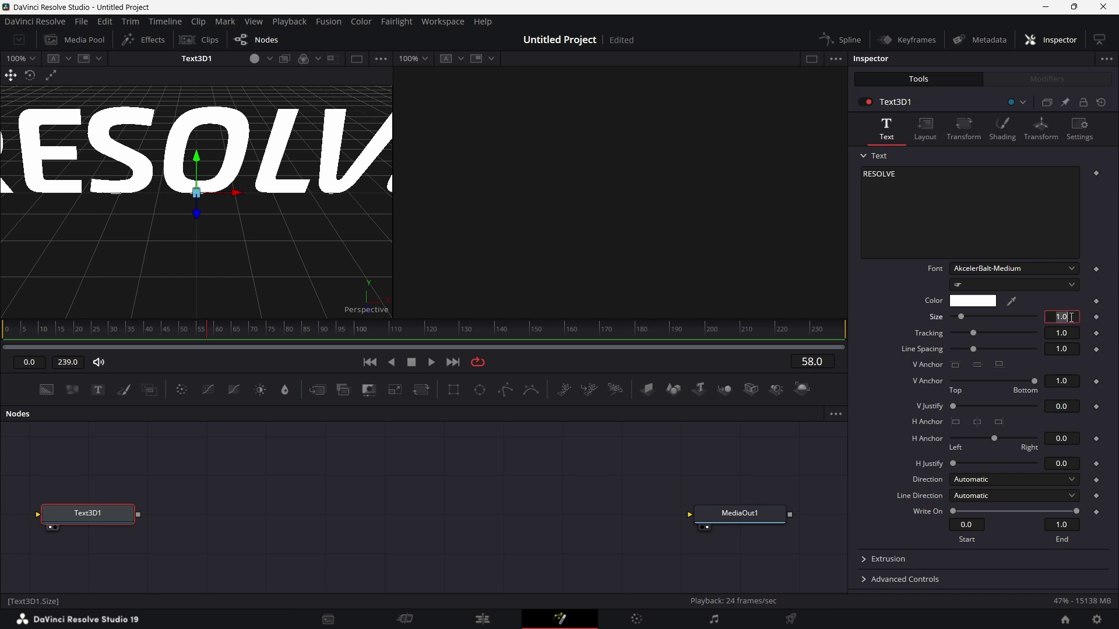
{"action": "type", "text": "0.5"}
{"action": "key", "text": "Tab"}
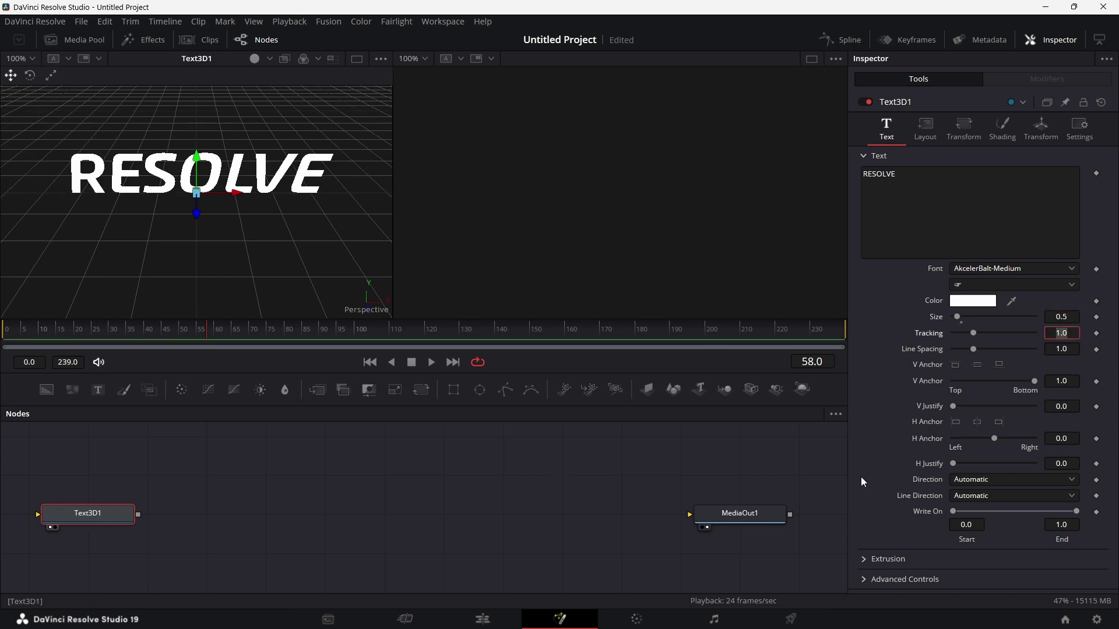
Set Text3D1's extrusion depth to 1 and turn on lighting in the viewer showing it
{"action": "left_click", "coordinate": [865, 560]}
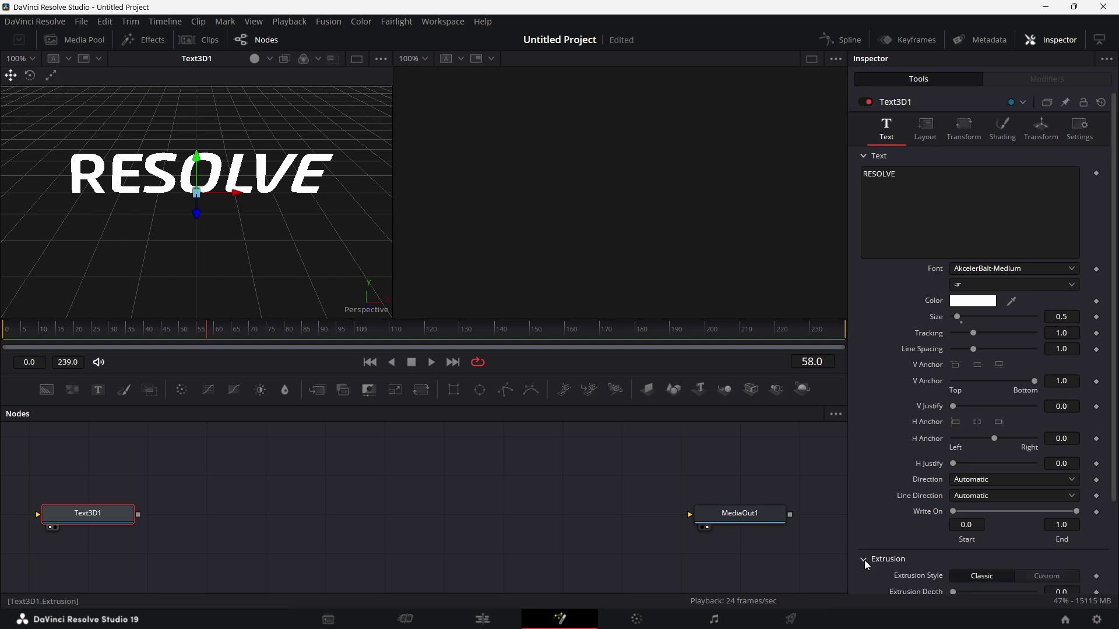
{"action": "scroll", "coordinate": [1030, 561], "scroll_direction": "down", "scroll_amount": 2}
{"action": "double_click", "coordinate": [1062, 542]}
{"action": "type", "text": "1"}
{"action": "key", "text": "Tab"}
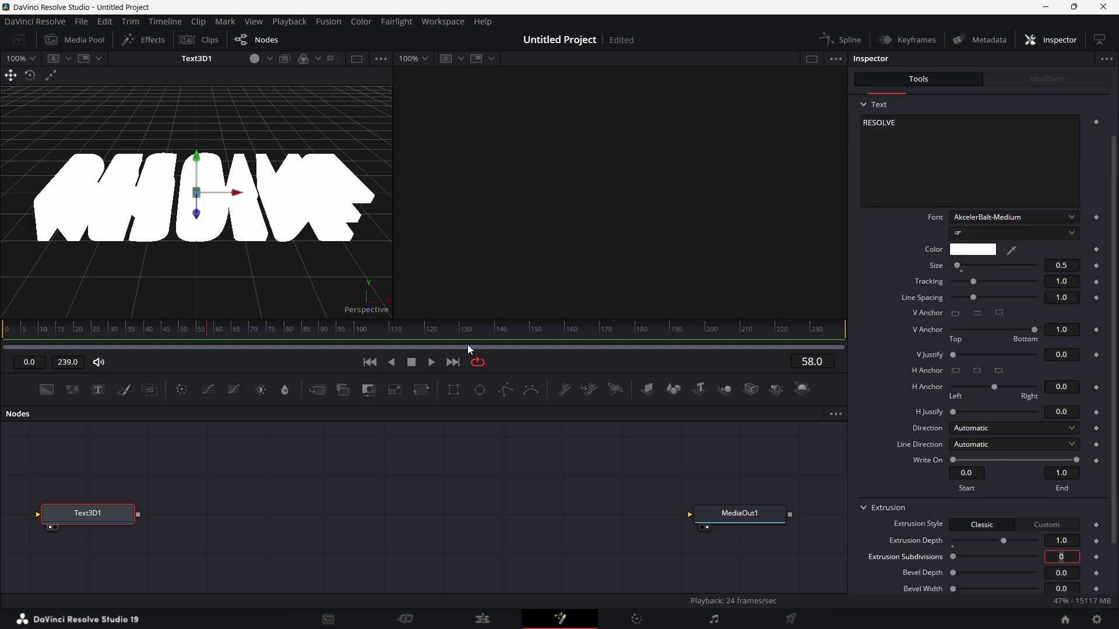
{"action": "left_click", "coordinate": [252, 59]}
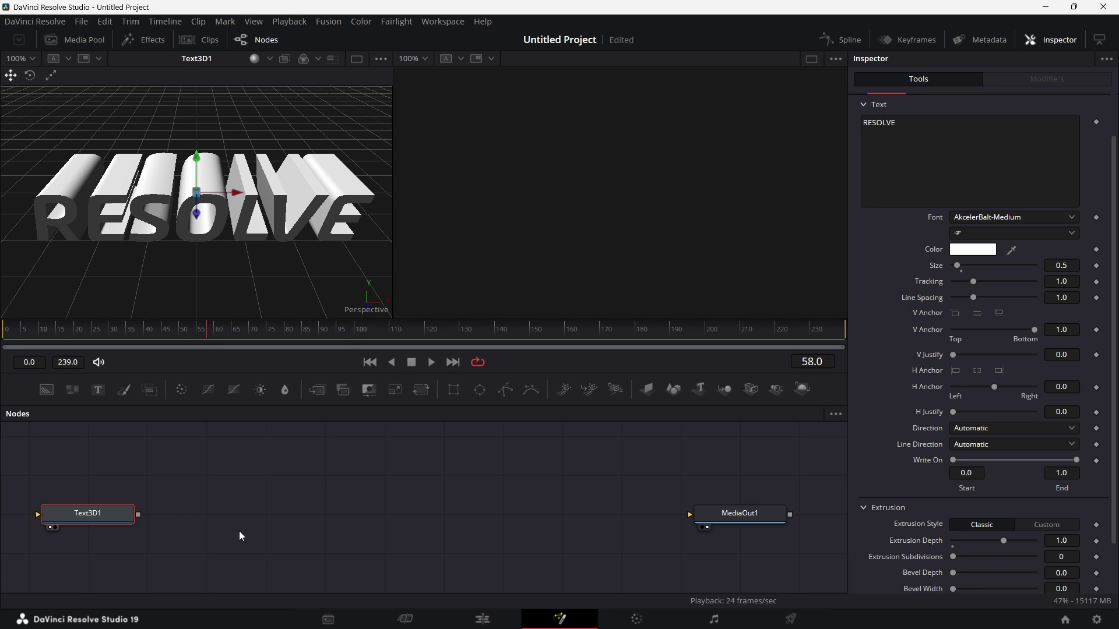
Add an Image Plane 3D node below the empty space beside Text3D1 and view it in the second viewer
{"action": "left_click", "coordinate": [270, 540]}
{"action": "key", "text": "shift+space"}
{"action": "type", "text": "IM"}
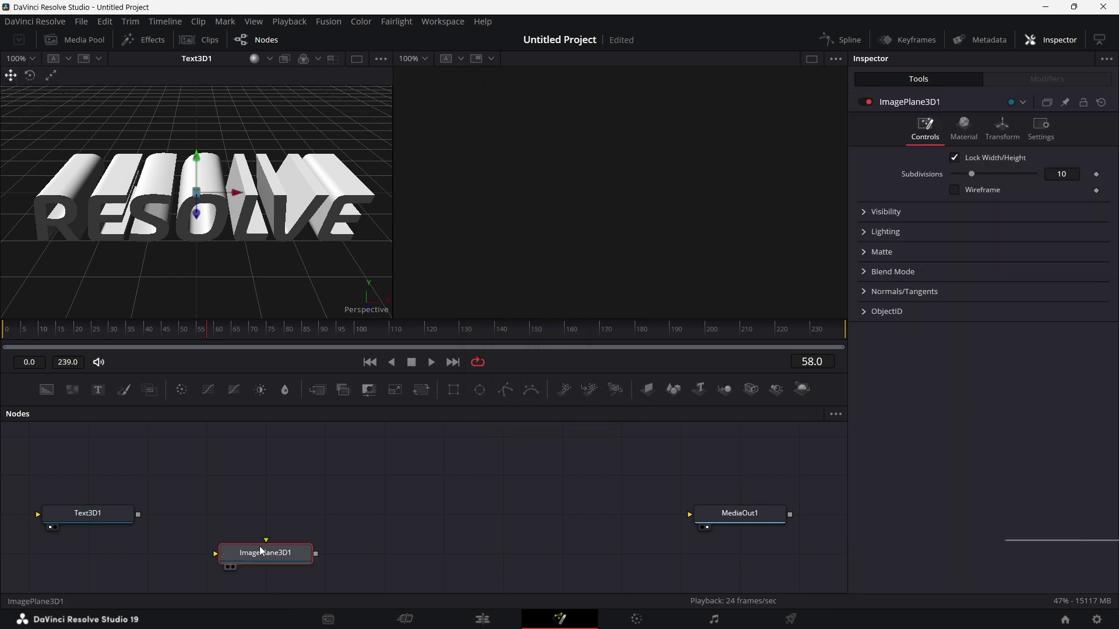
{"action": "key", "text": "2"}
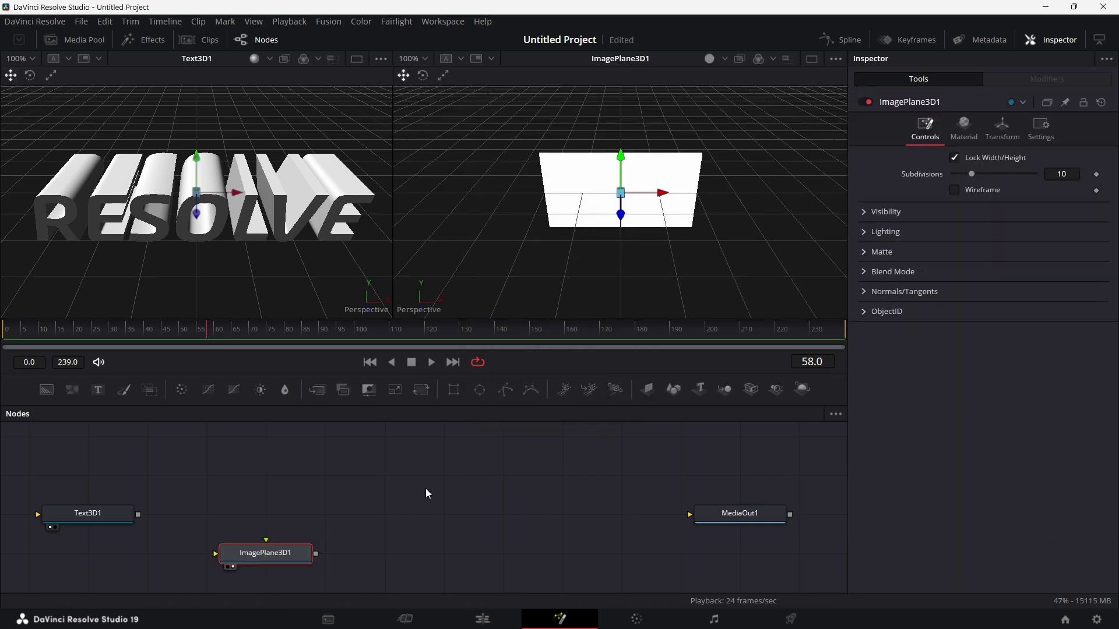
Add an unconnected Merge 3D node above ImagePlane3D1
{"action": "left_click", "coordinate": [255, 502]}
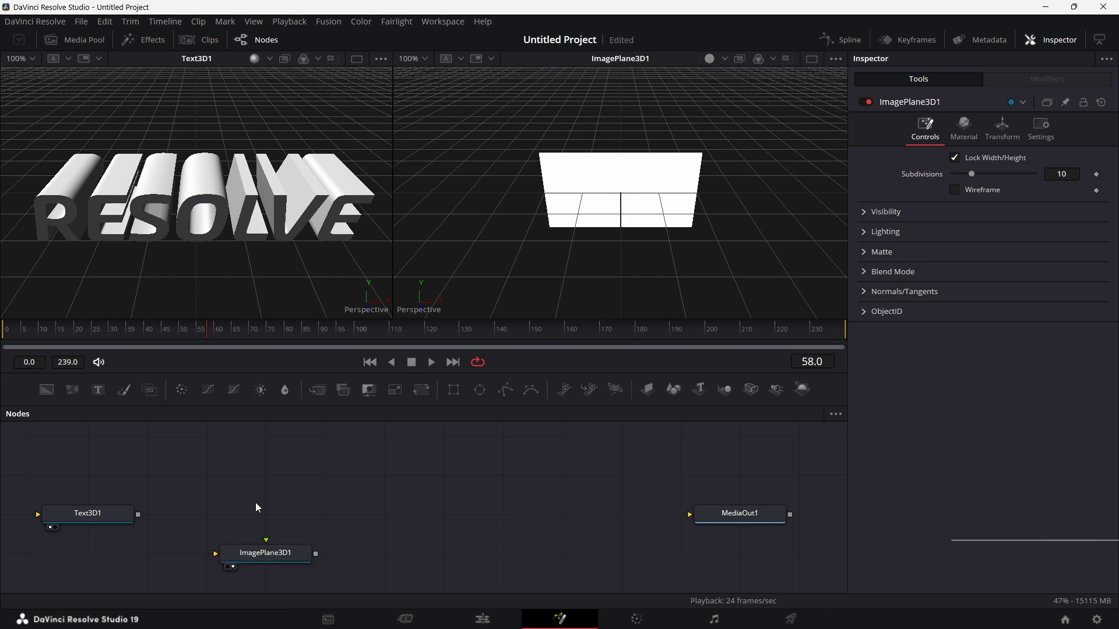
{"action": "key", "text": "shift+space"}
{"action": "type", "text": "MERGE"}
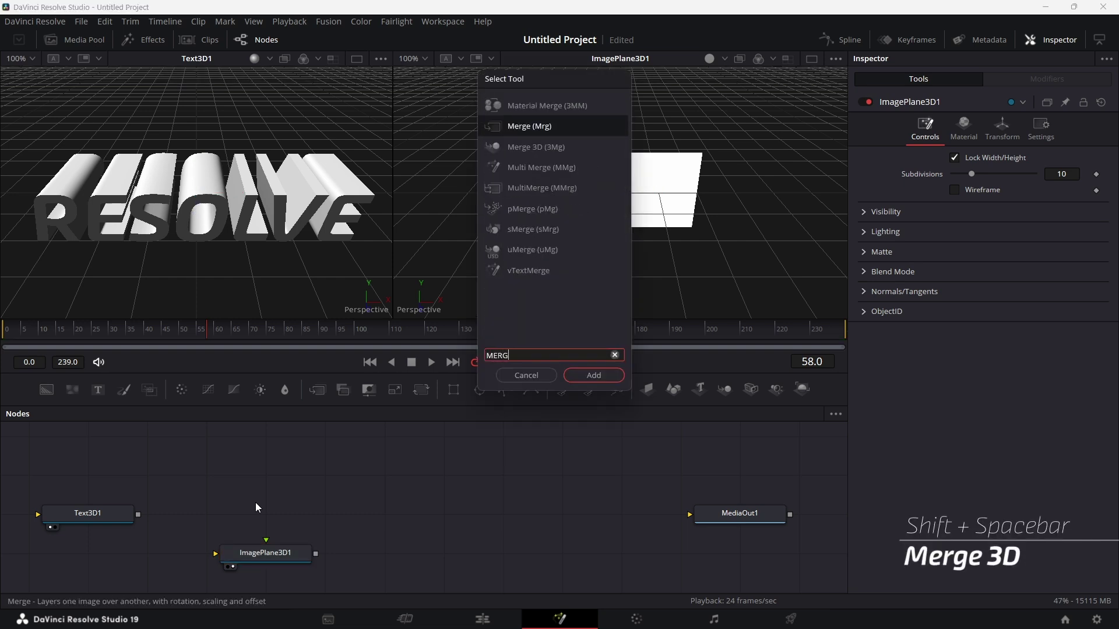
{"action": "left_click", "coordinate": [526, 150]}
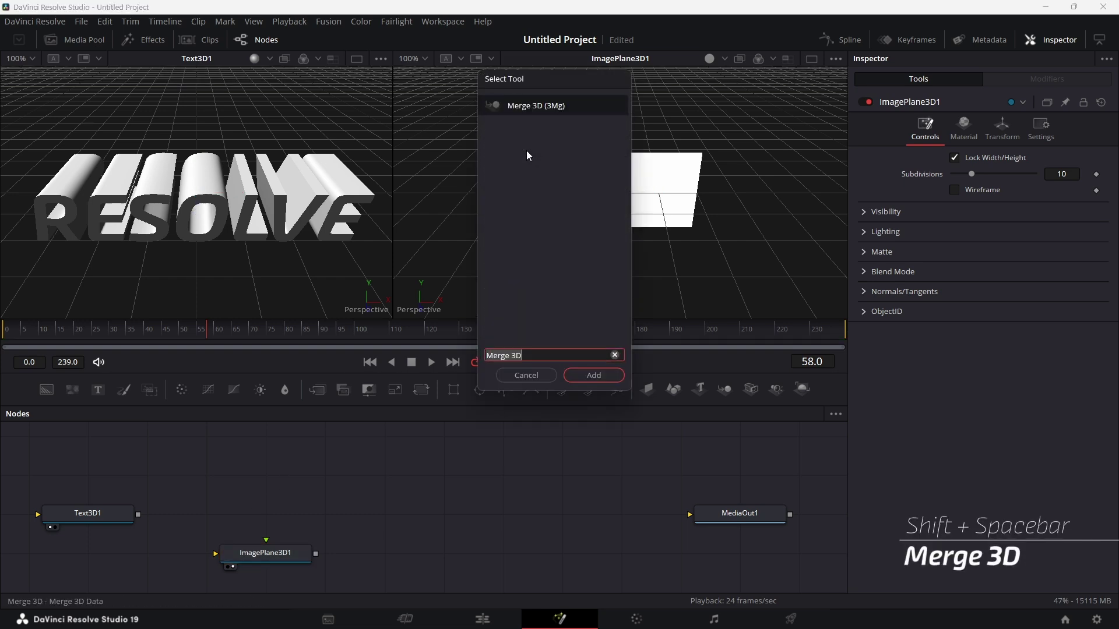
{"action": "left_click", "coordinate": [607, 376]}
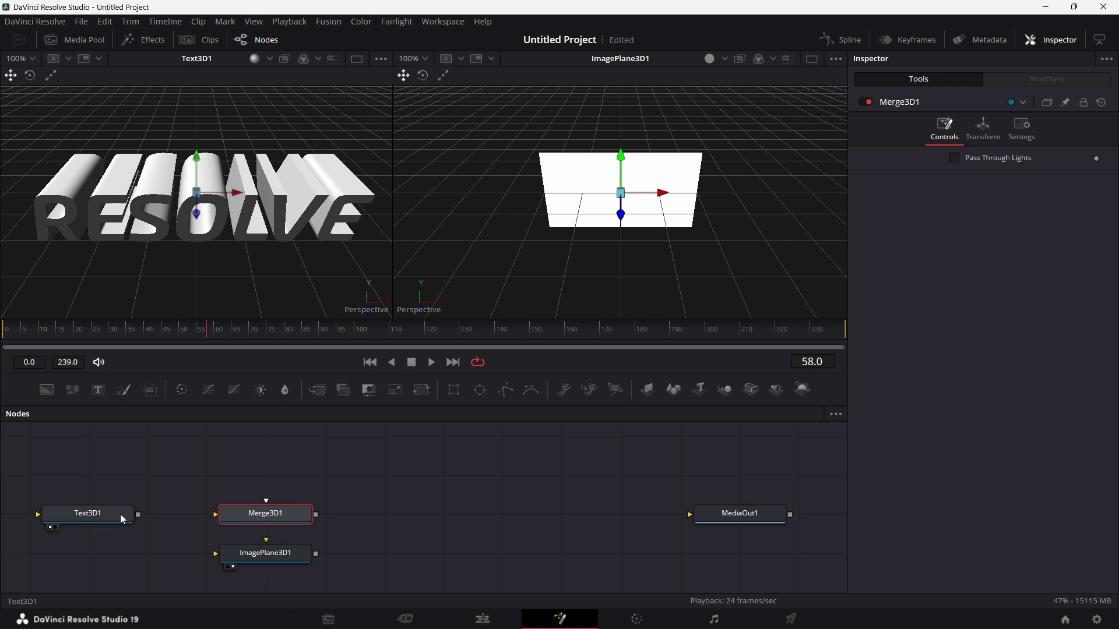
Connect Text3D1 and ImagePlane3D1 to Merge3D1, and view the merge in the second viewer with lighting on
{"action": "left_click_drag", "start_coordinate": [138, 515], "coordinate": [234, 513]}
{"action": "left_click_drag", "start_coordinate": [316, 554], "coordinate": [286, 513]}
{"action": "key", "text": "2"}
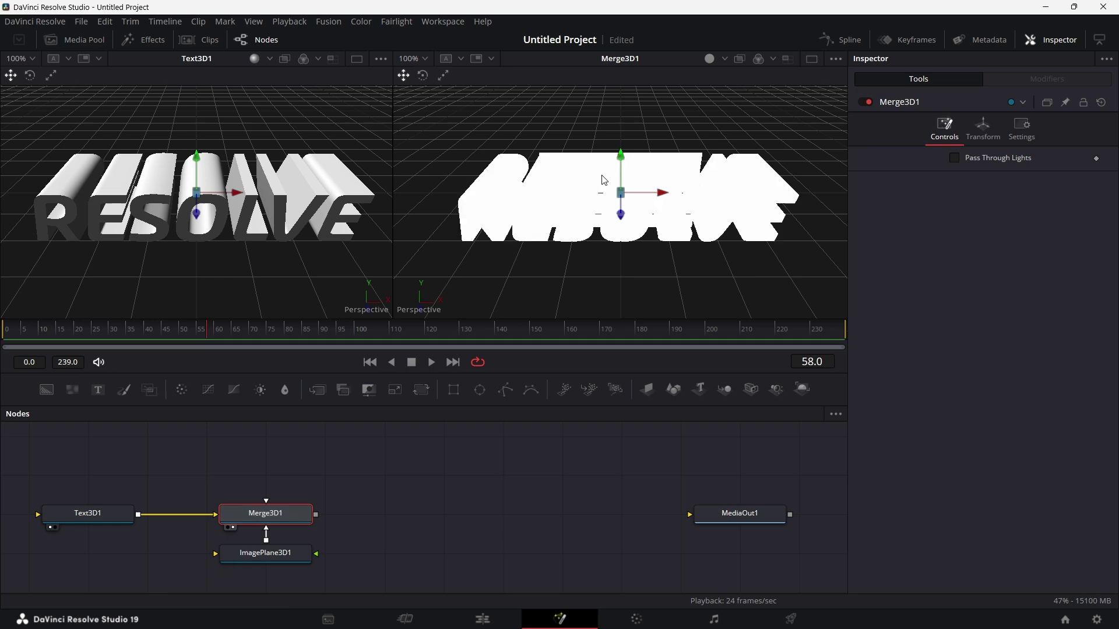
{"action": "left_click", "coordinate": [711, 59]}
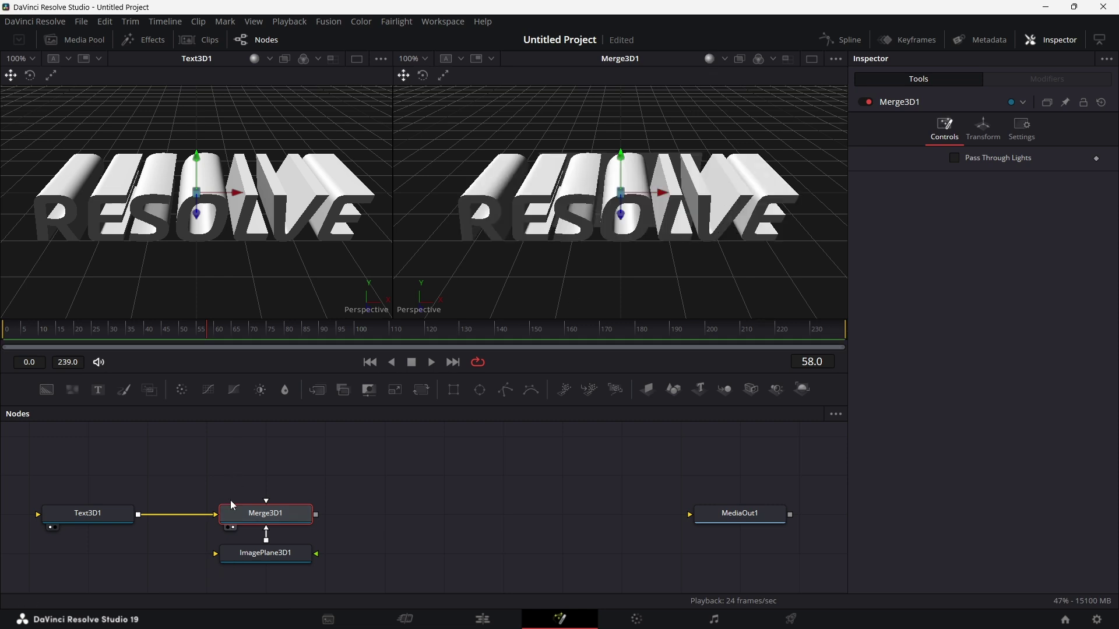
Set ImagePlane3D1's transform scale to 10 so it forms a backdrop behind the text
{"action": "left_click", "coordinate": [274, 555]}
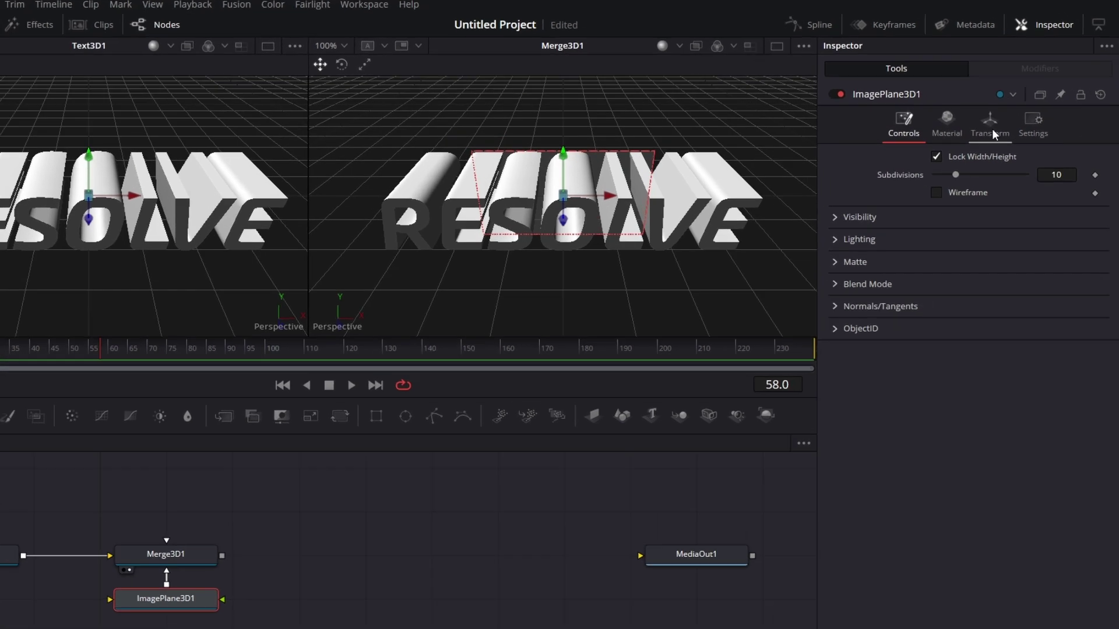
{"action": "left_click", "coordinate": [995, 134]}
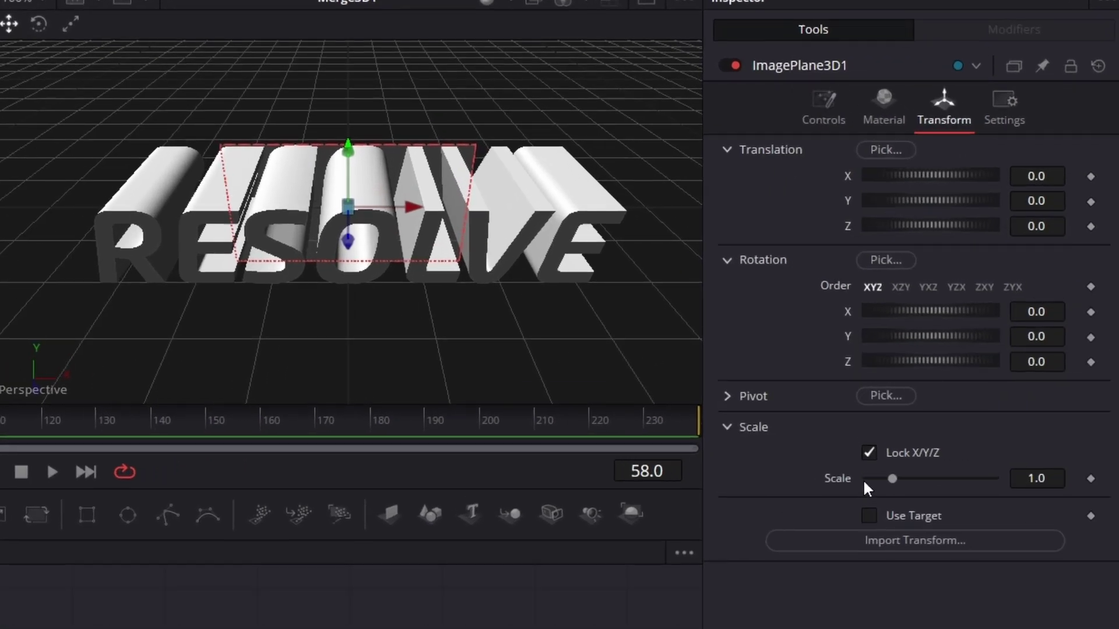
{"action": "left_click", "coordinate": [1055, 479]}
{"action": "type", "text": "10"}
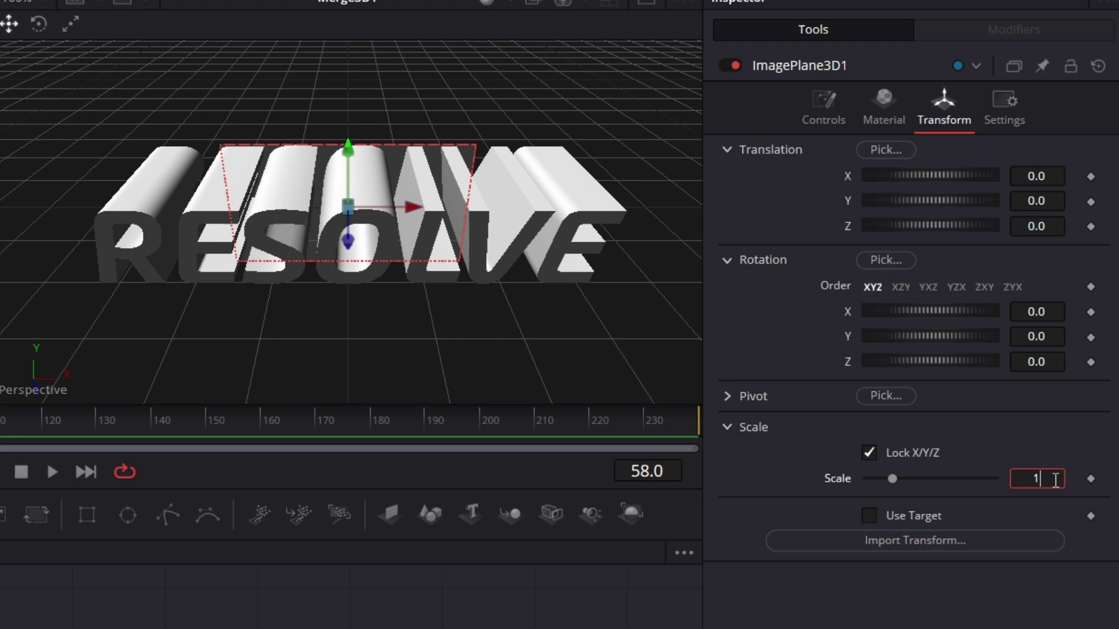
{"action": "key", "text": "Tab"}
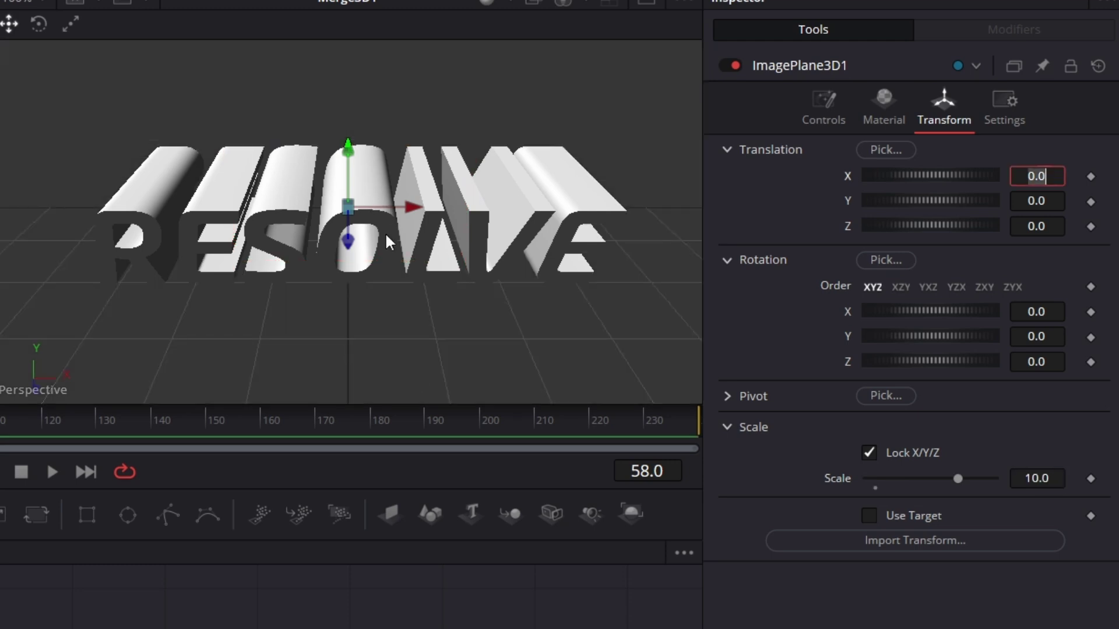
{"action": "left_click_drag", "start_coordinate": [386, 235], "coordinate": [386, 236]}
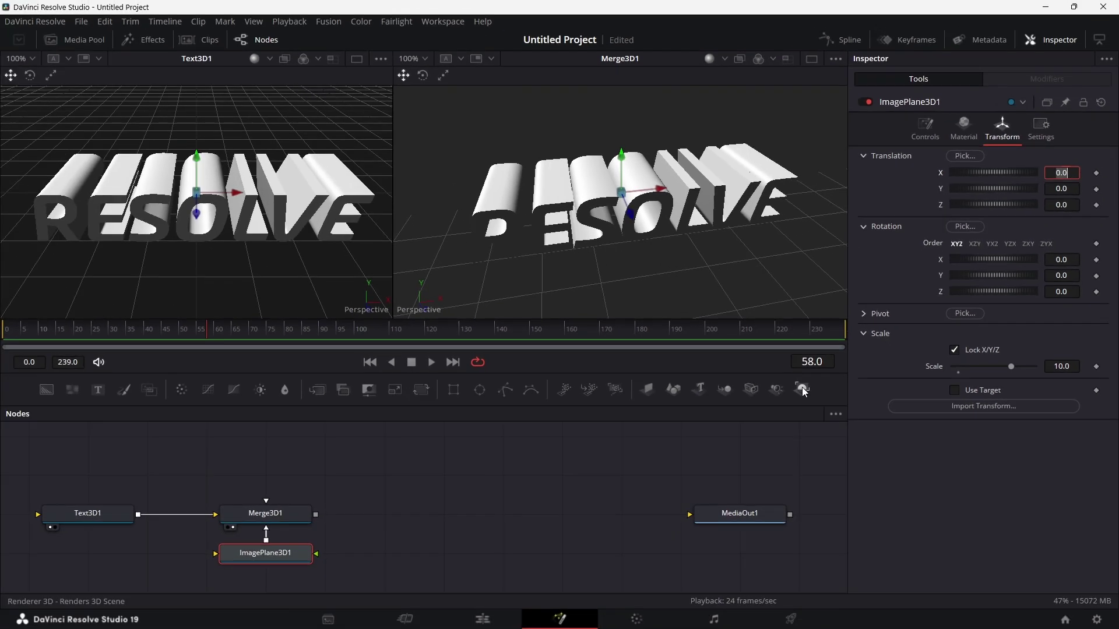
Add a Renderer 3D node before MediaOut1, feed Merge3D1 into it and view it in the second viewer
{"action": "left_click_drag", "start_coordinate": [631, 513], "coordinate": [596, 512]}
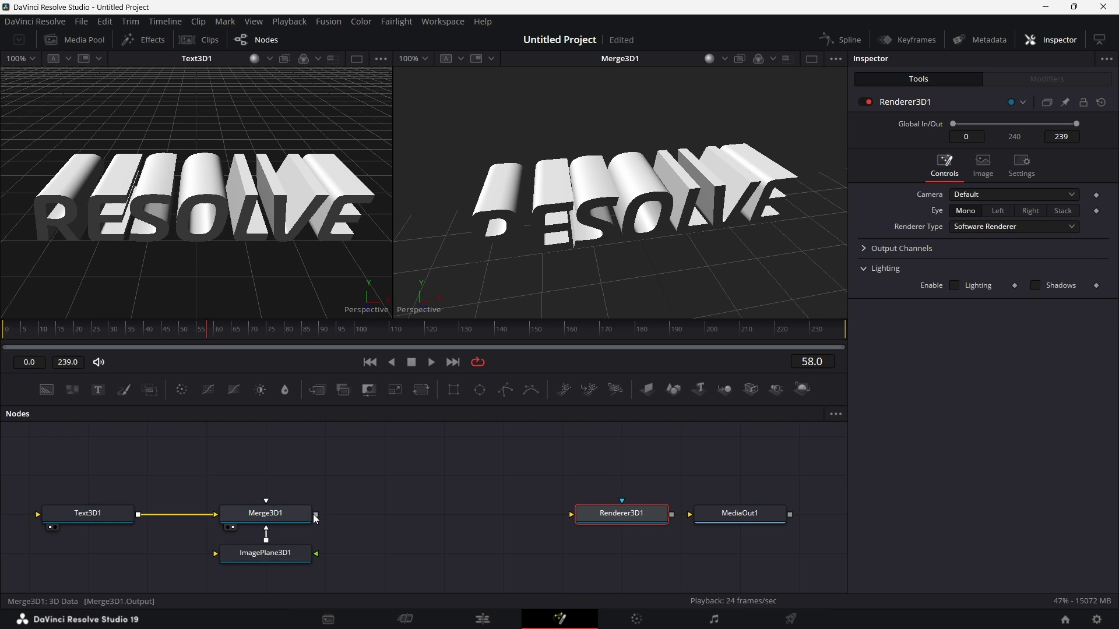
{"action": "left_click_drag", "start_coordinate": [316, 515], "coordinate": [574, 514]}
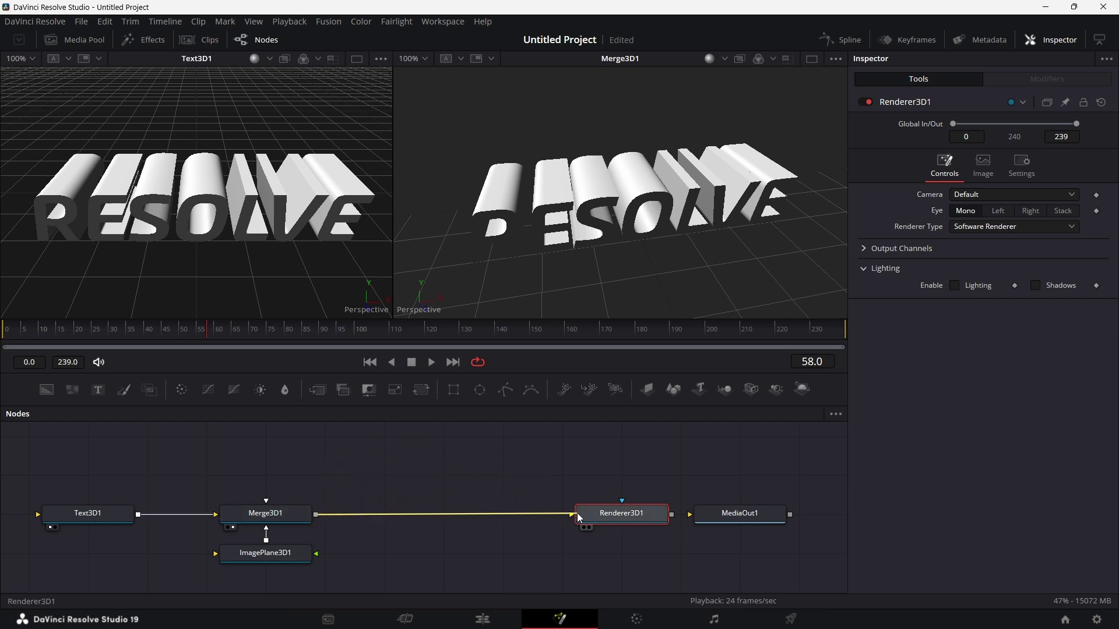
{"action": "left_click_drag", "start_coordinate": [650, 516], "coordinate": [637, 180]}
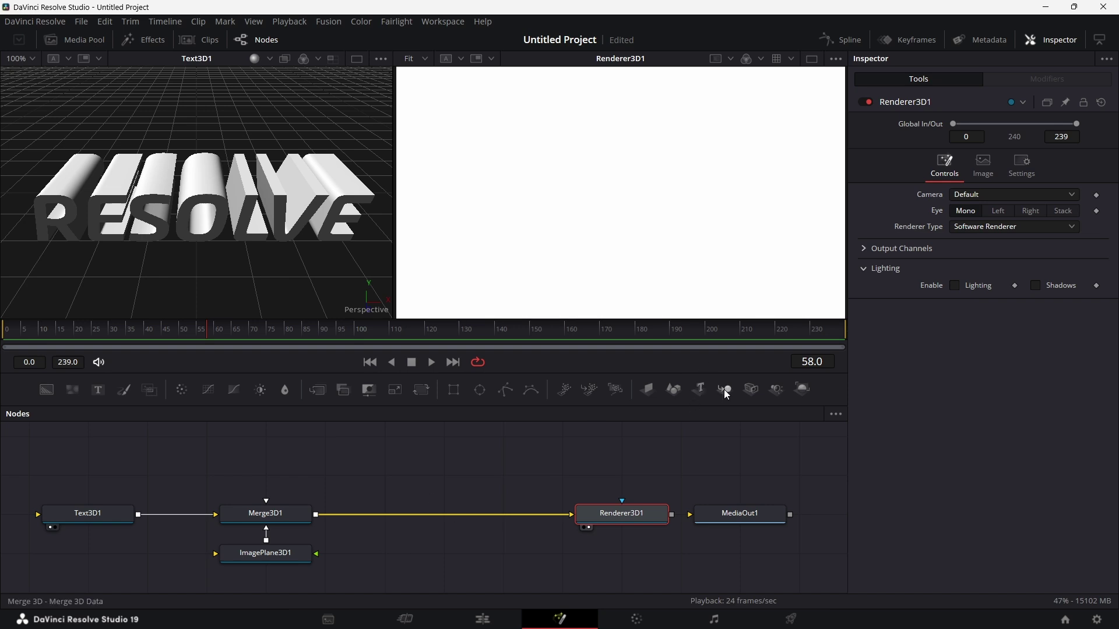
Insert a second Merge 3D between Merge3D1 and Renderer3D1 and connect a new Spot Light to it
{"action": "left_click_drag", "start_coordinate": [724, 389], "coordinate": [453, 514]}
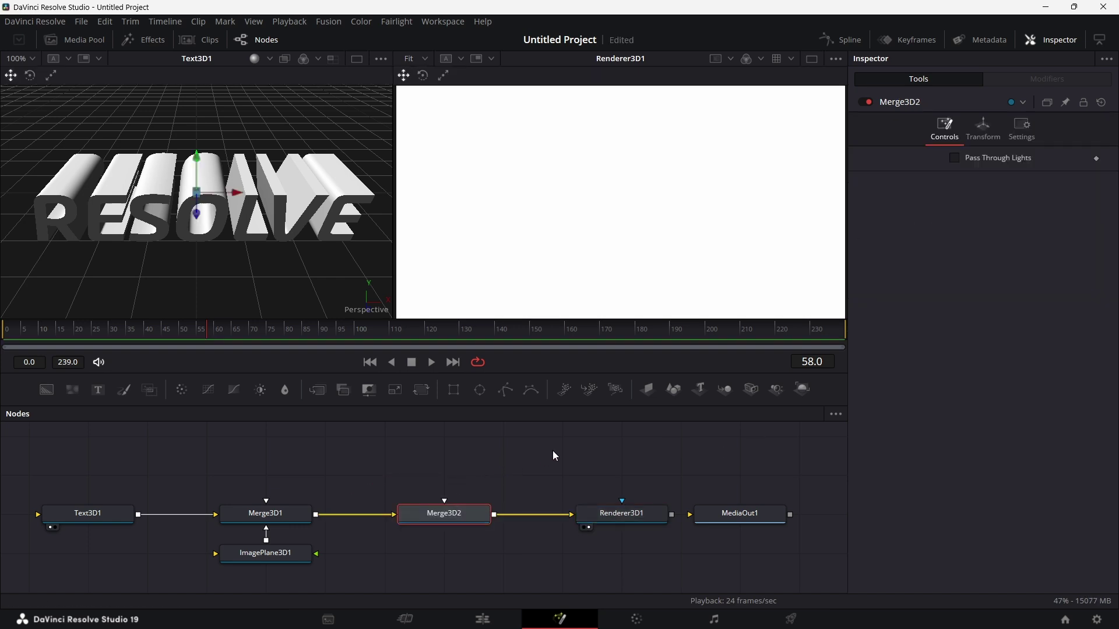
{"action": "left_click_drag", "start_coordinate": [776, 388], "coordinate": [459, 513]}
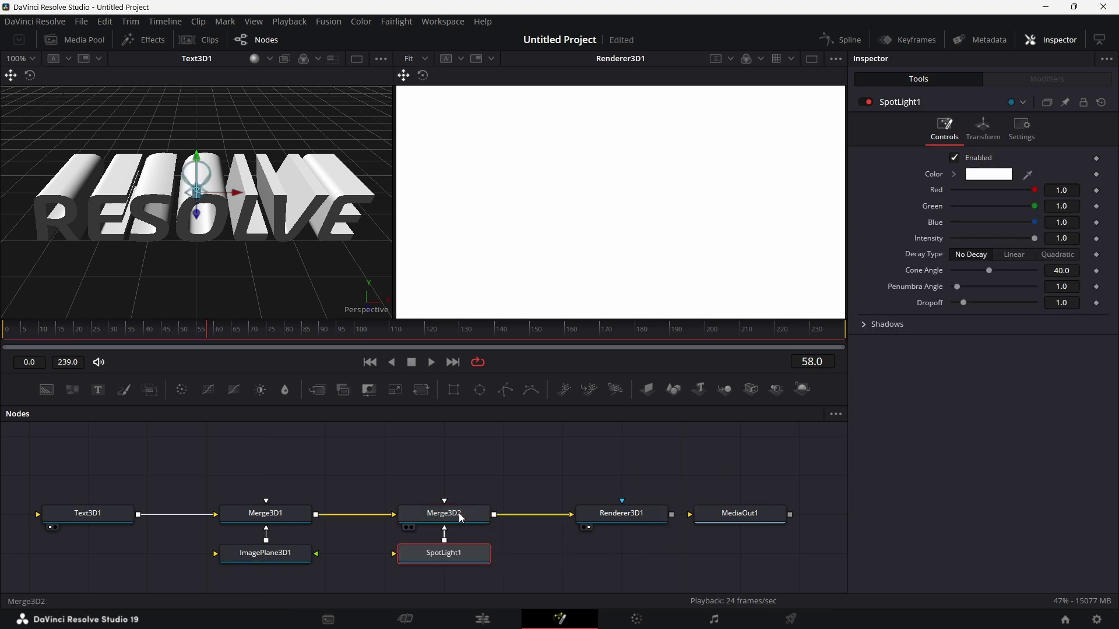
Set Renderer3D1's renderer type to Hardware Renderer and enable lighting and shadows
{"action": "left_click", "coordinate": [620, 516]}
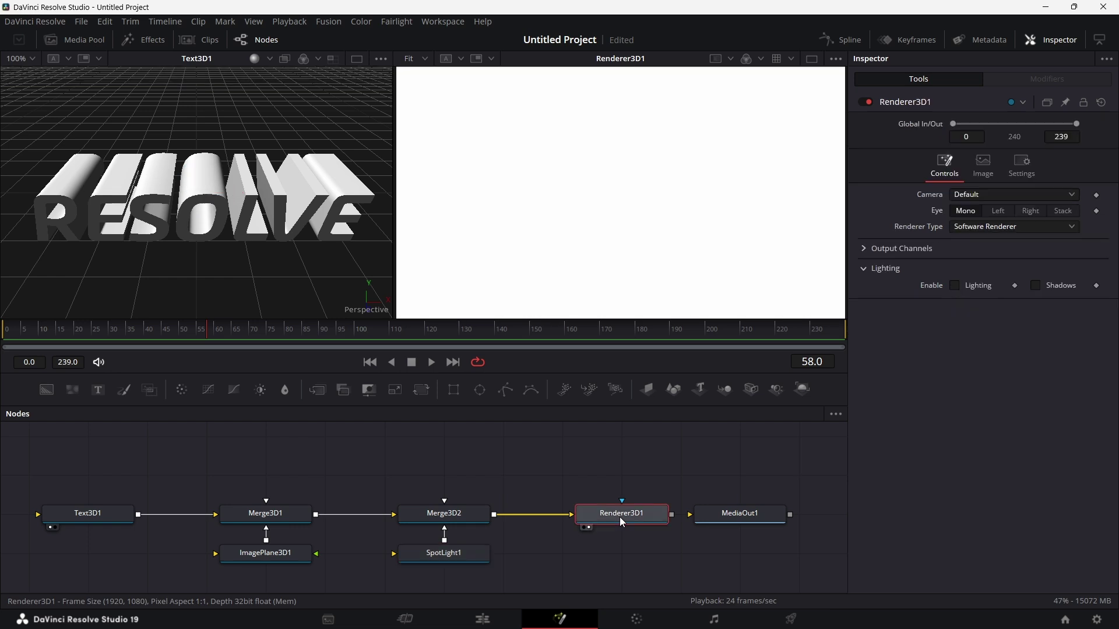
{"action": "left_click", "coordinate": [966, 226]}
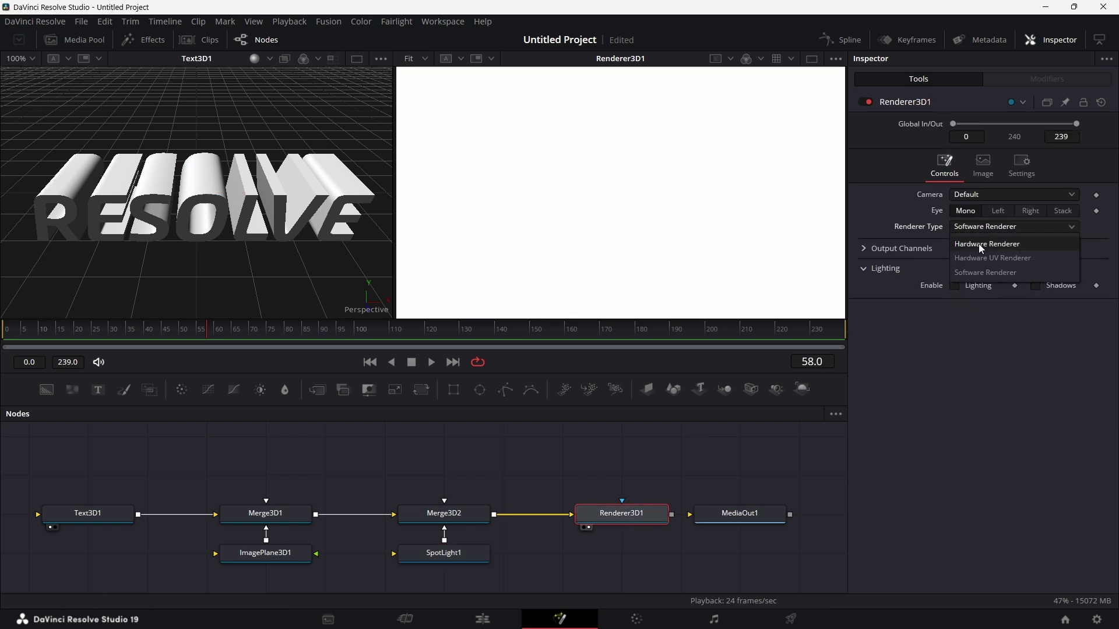
{"action": "left_click", "coordinate": [978, 243]}
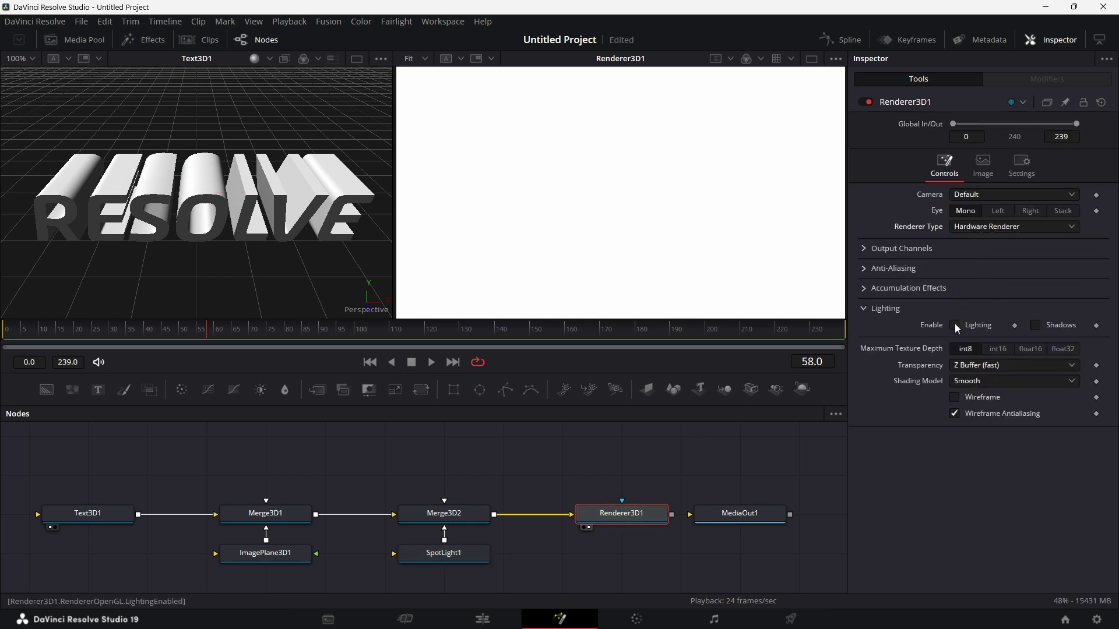
{"action": "left_click", "coordinate": [955, 325]}
{"action": "left_click", "coordinate": [1036, 325]}
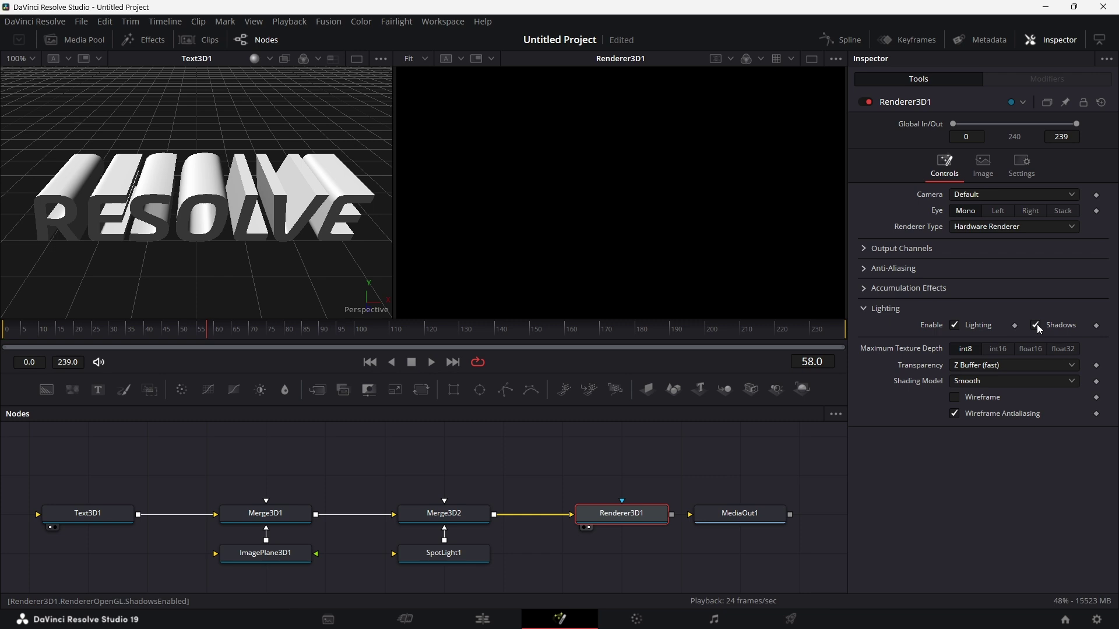
Move SpotLight1 to a Y translation of -3 and a Z translation of 1.5
{"action": "left_click", "coordinate": [466, 554]}
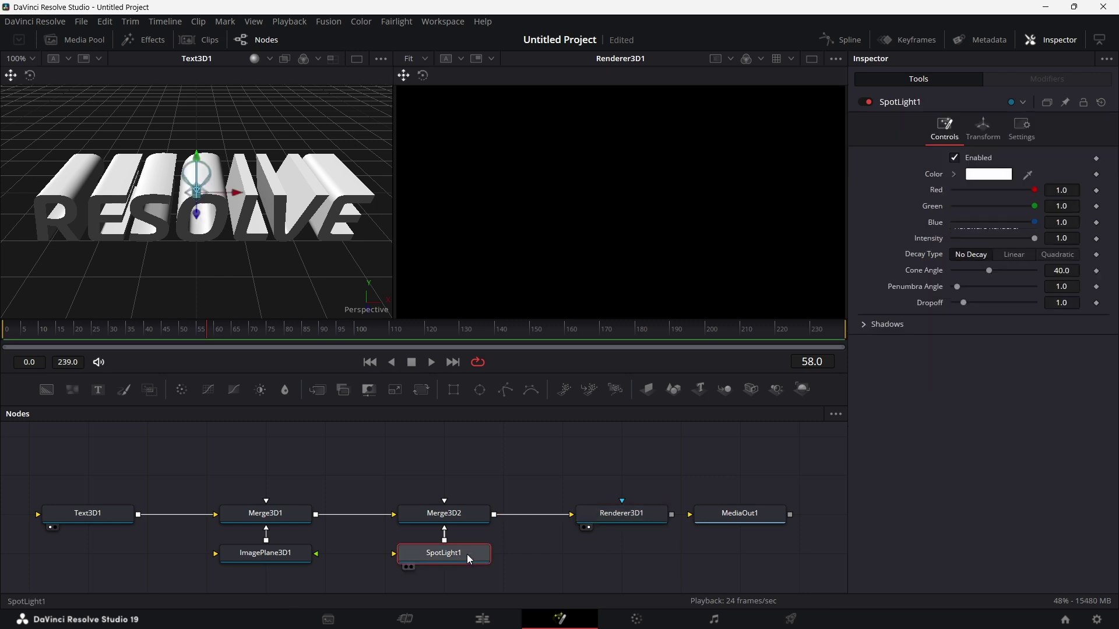
{"action": "left_click", "coordinate": [989, 131]}
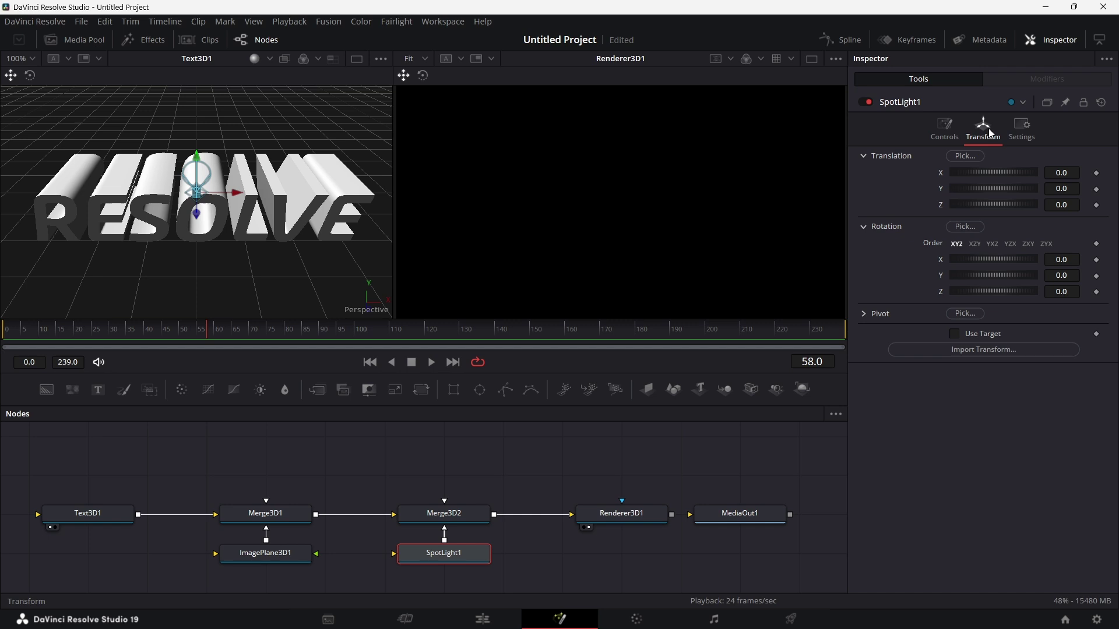
{"action": "left_click", "coordinate": [1074, 192]}
{"action": "type", "text": "-"}
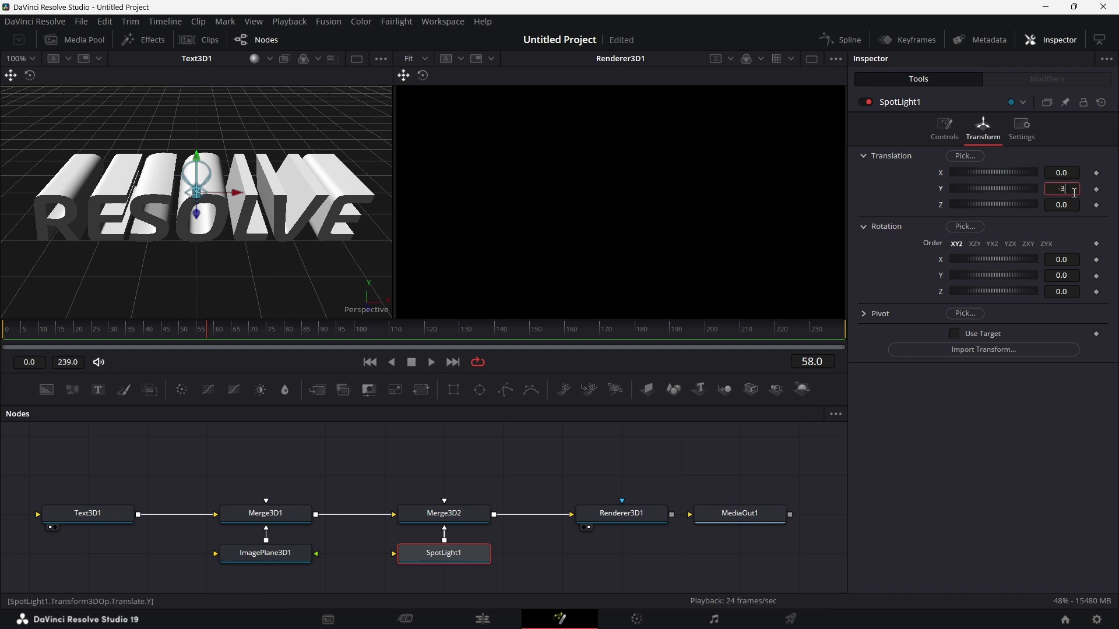
{"action": "type", "text": "3"}
{"action": "key", "text": "Tab"}
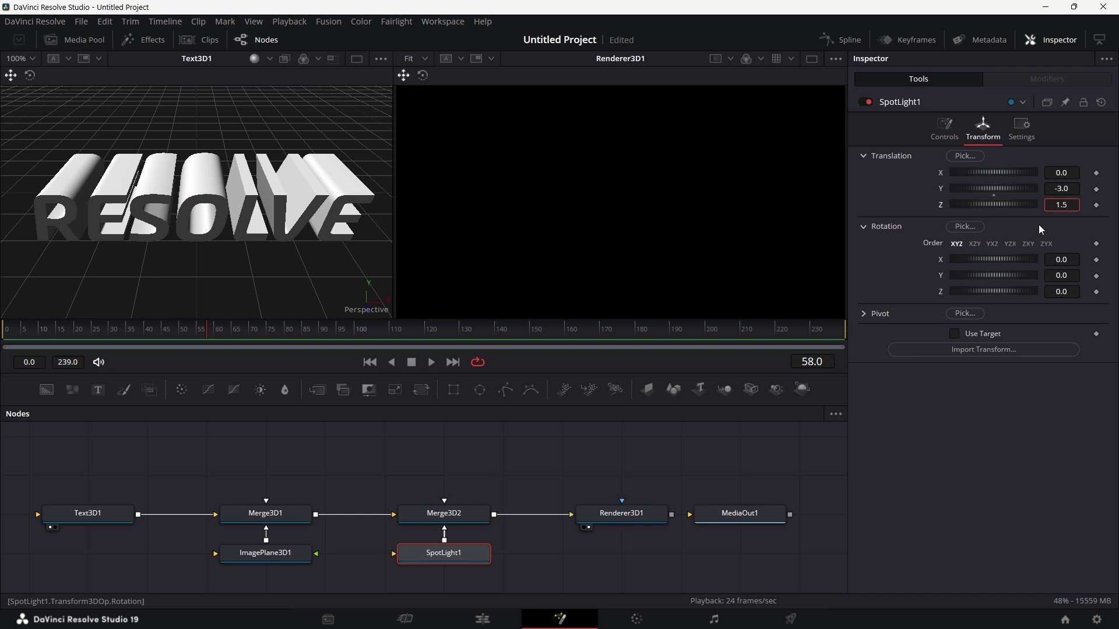
{"action": "key", "text": "Tab"}
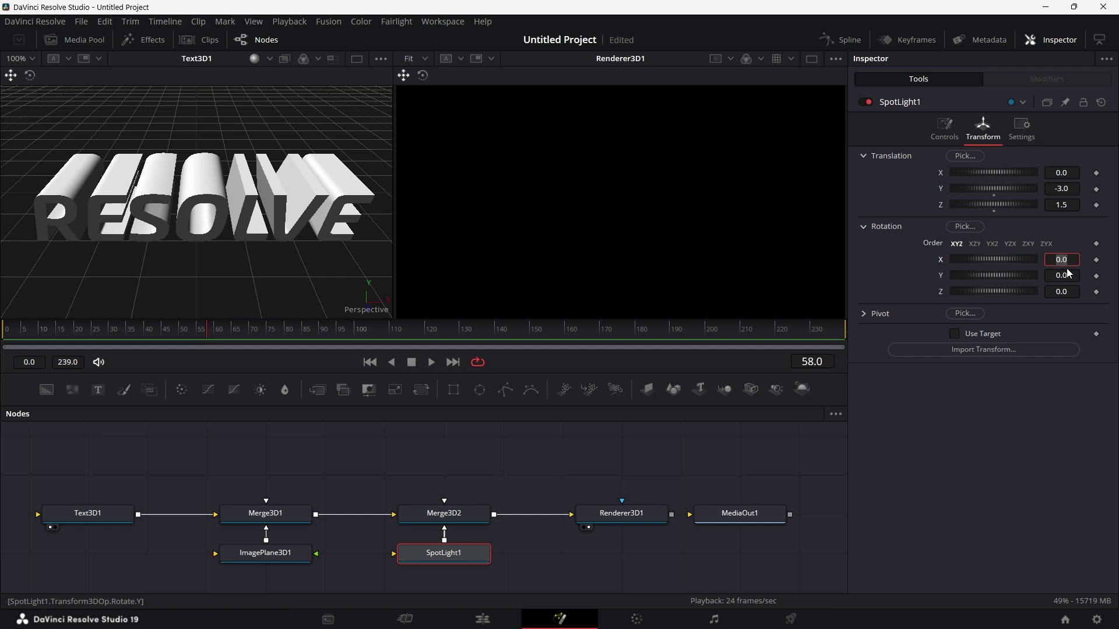
Rotate SpotLight1 50 degrees on X and widen its cone angle to 90
{"action": "type", "text": "50"}
{"action": "key", "text": "Tab"}
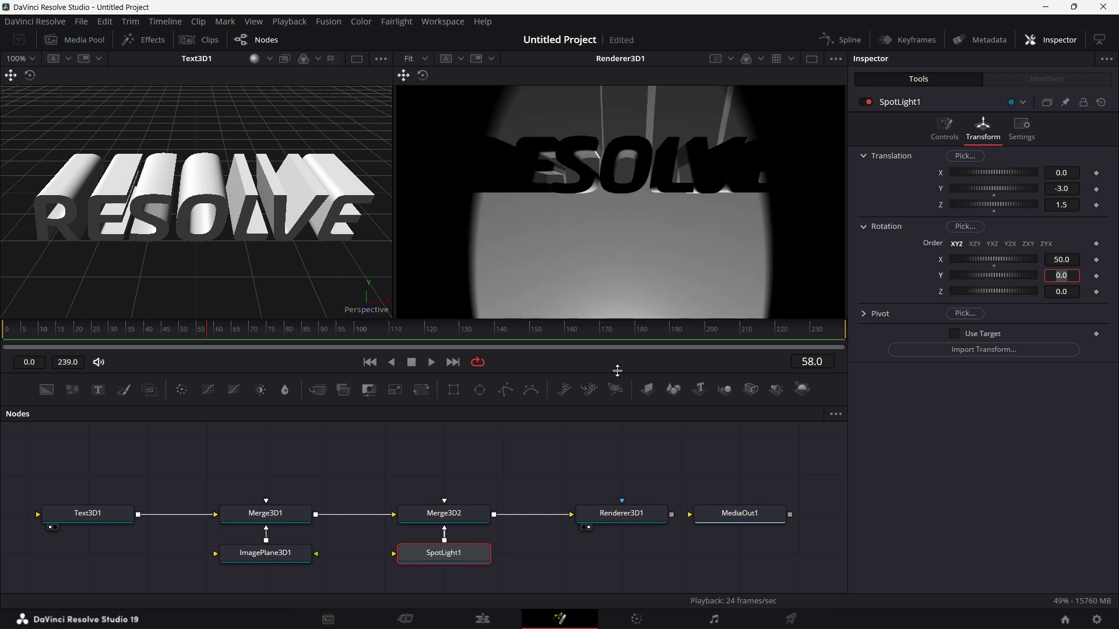
{"action": "left_click", "coordinate": [944, 127]}
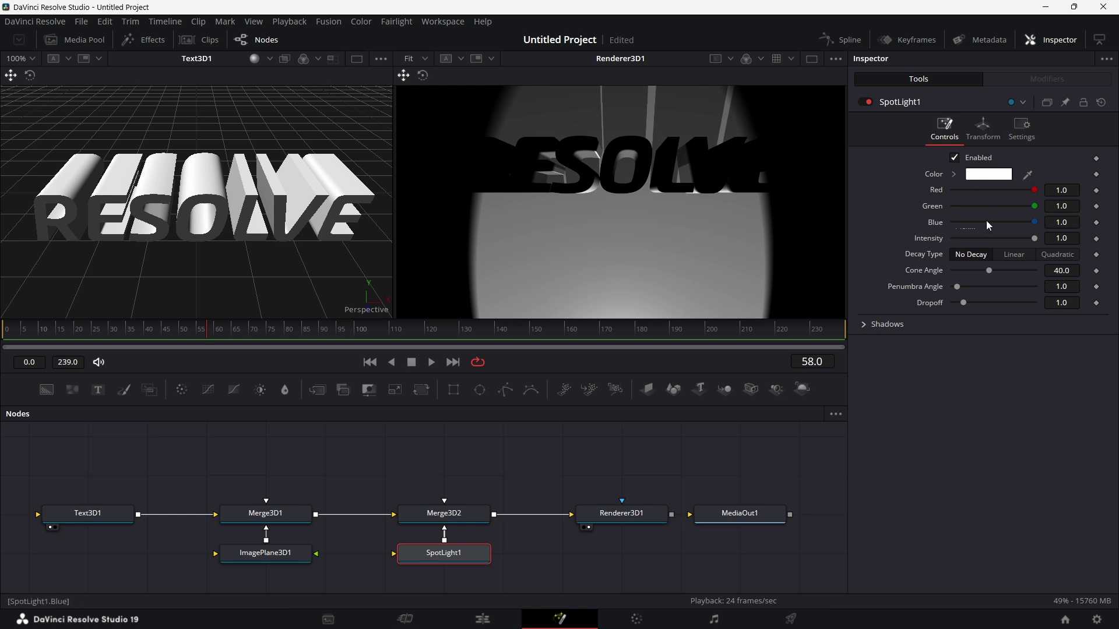
{"action": "left_click_drag", "start_coordinate": [988, 271], "coordinate": [1053, 281]}
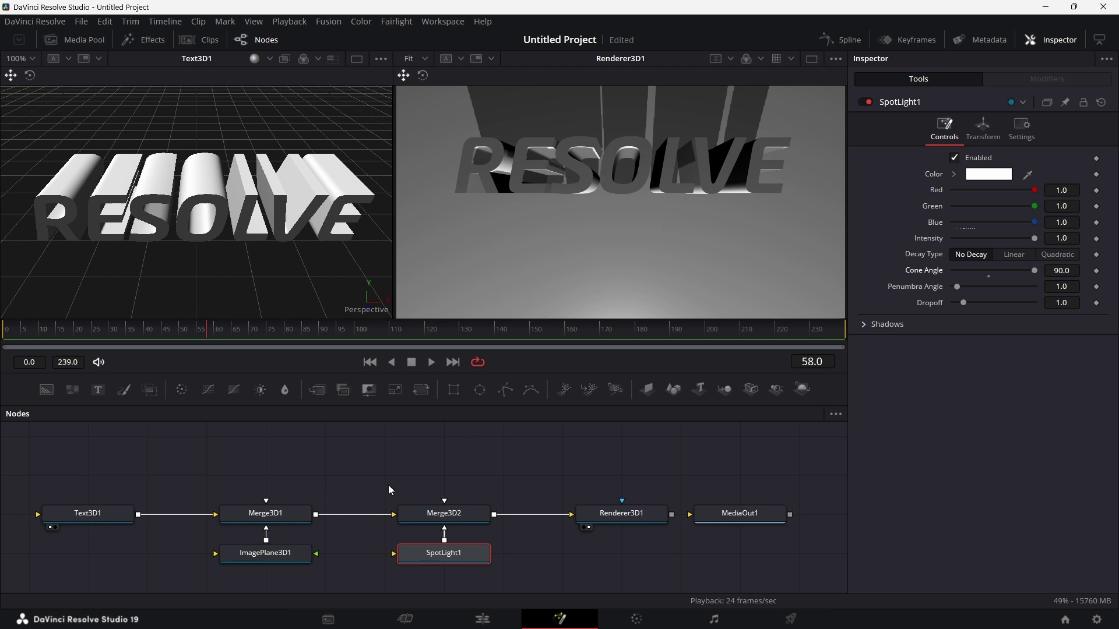
Lower the RESOLVE text by setting Text3D1's layout Center Y to about 0.432
{"action": "left_click", "coordinate": [78, 517]}
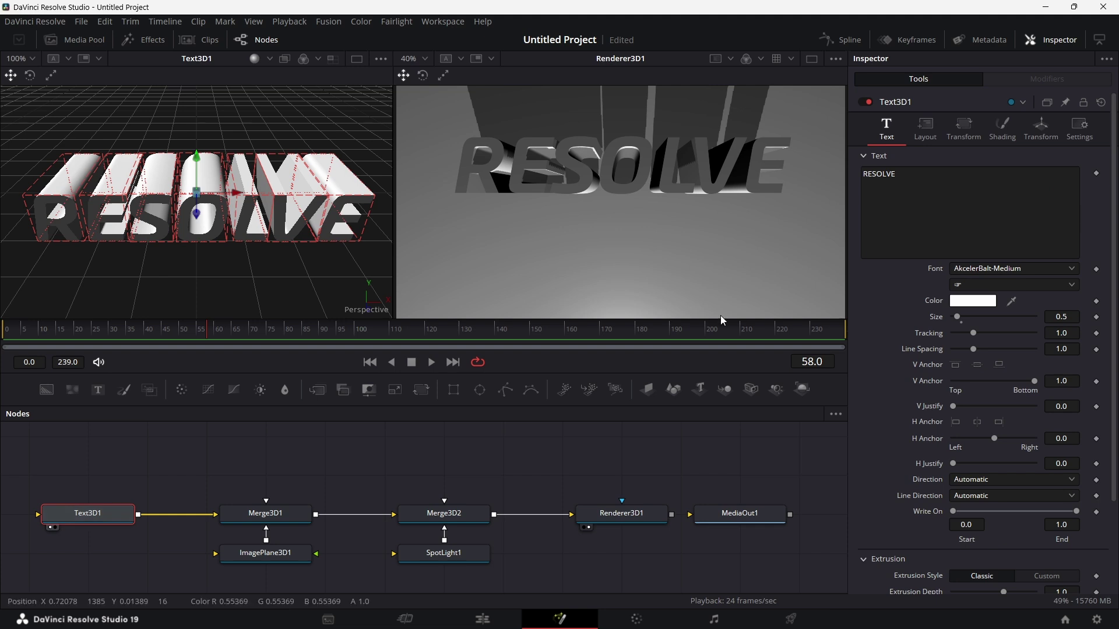
{"action": "left_click", "coordinate": [925, 127]}
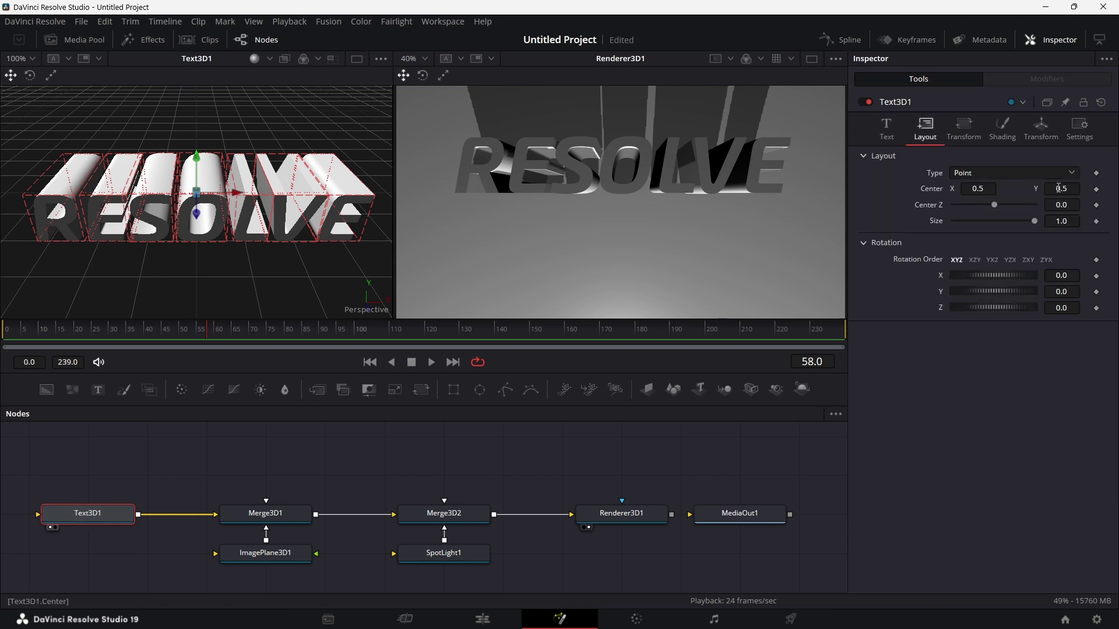
{"action": "left_click_drag", "start_coordinate": [1061, 188], "coordinate": [1030, 189]}
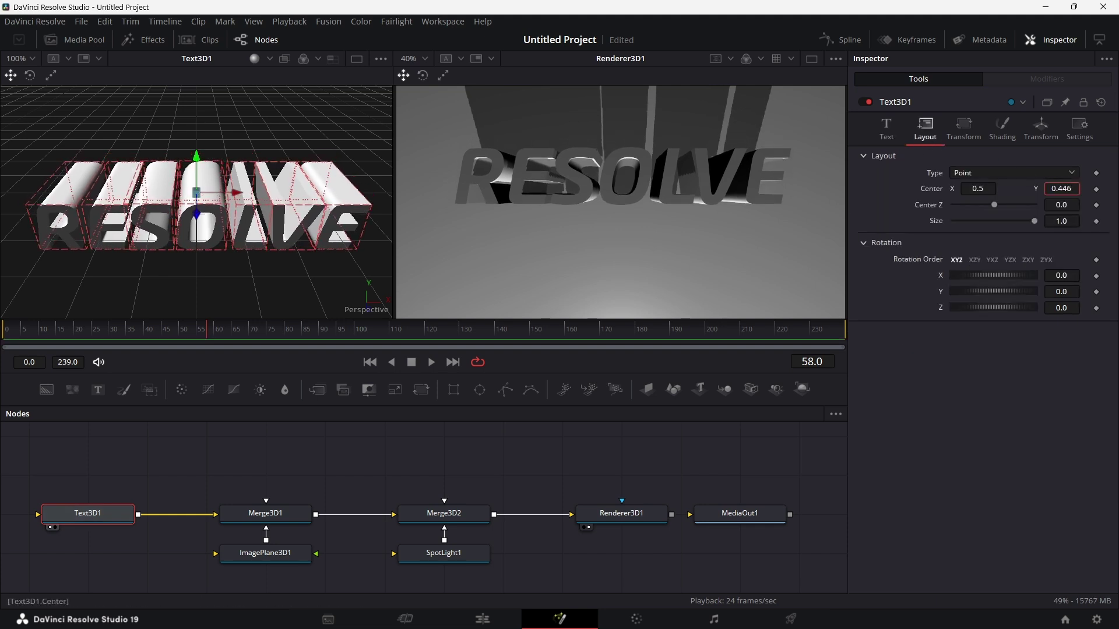
{"action": "left_click", "coordinate": [620, 471]}
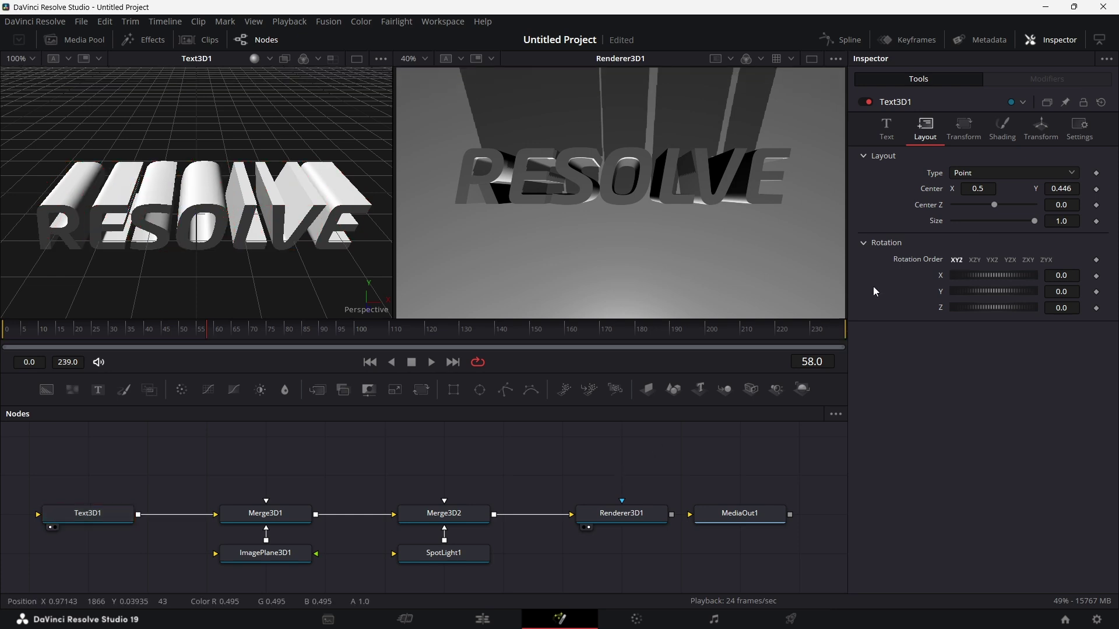
{"action": "left_click_drag", "start_coordinate": [1069, 189], "coordinate": [1061, 189]}
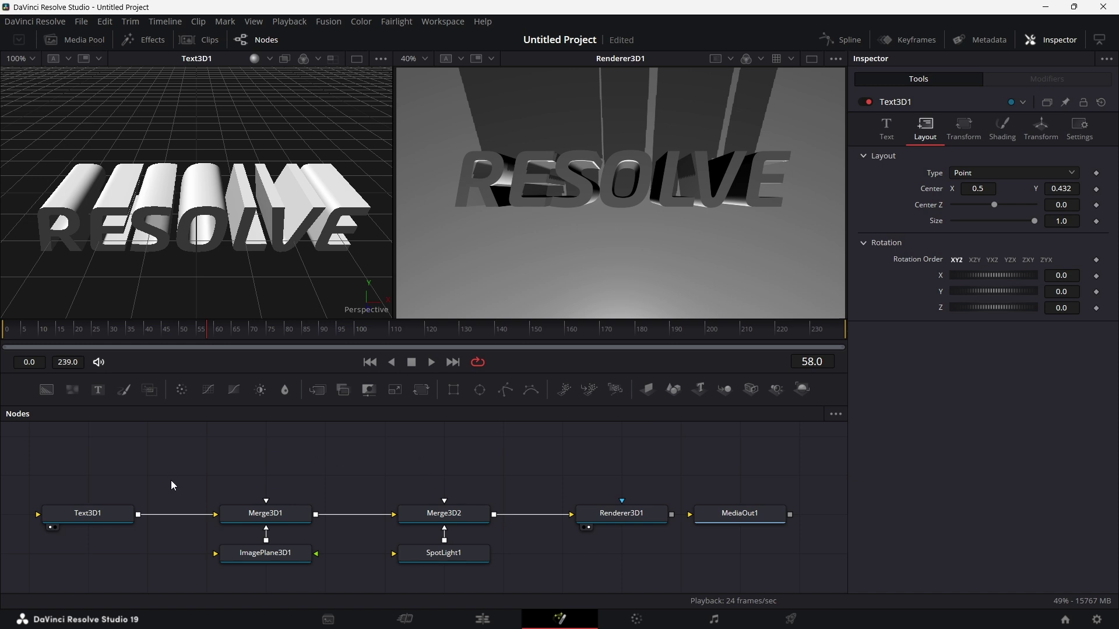
{"action": "scroll", "coordinate": [341, 470], "scroll_direction": "right", "scroll_amount": 1}
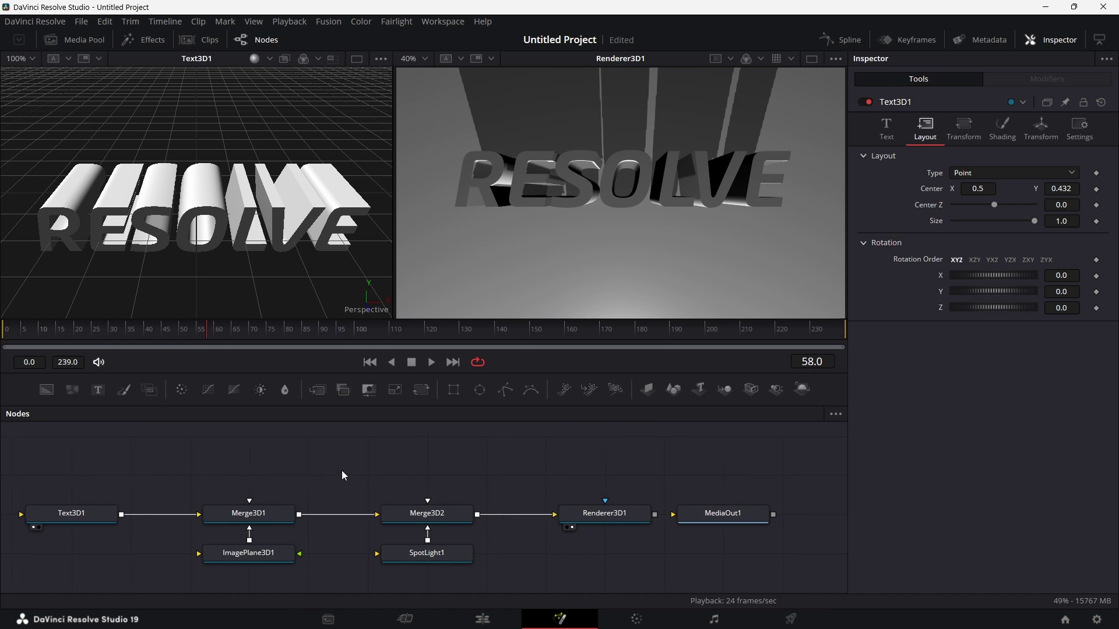
Try a character Offset Z of -0.5 on Text3D1 and reset it to the default
{"action": "left_click", "coordinate": [94, 512]}
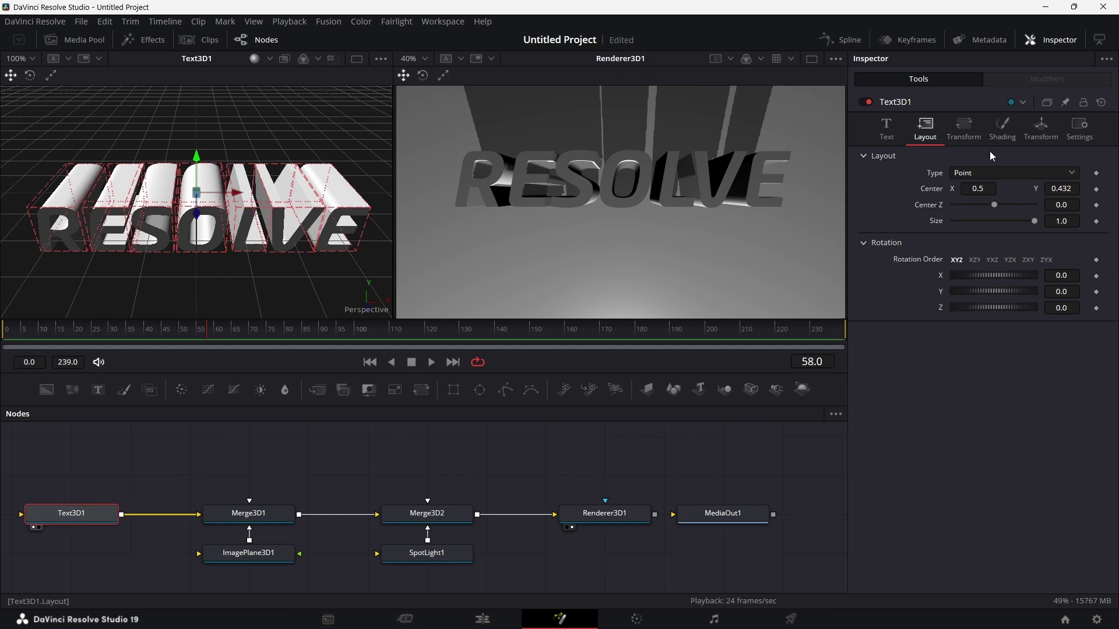
{"action": "left_click", "coordinate": [1045, 137]}
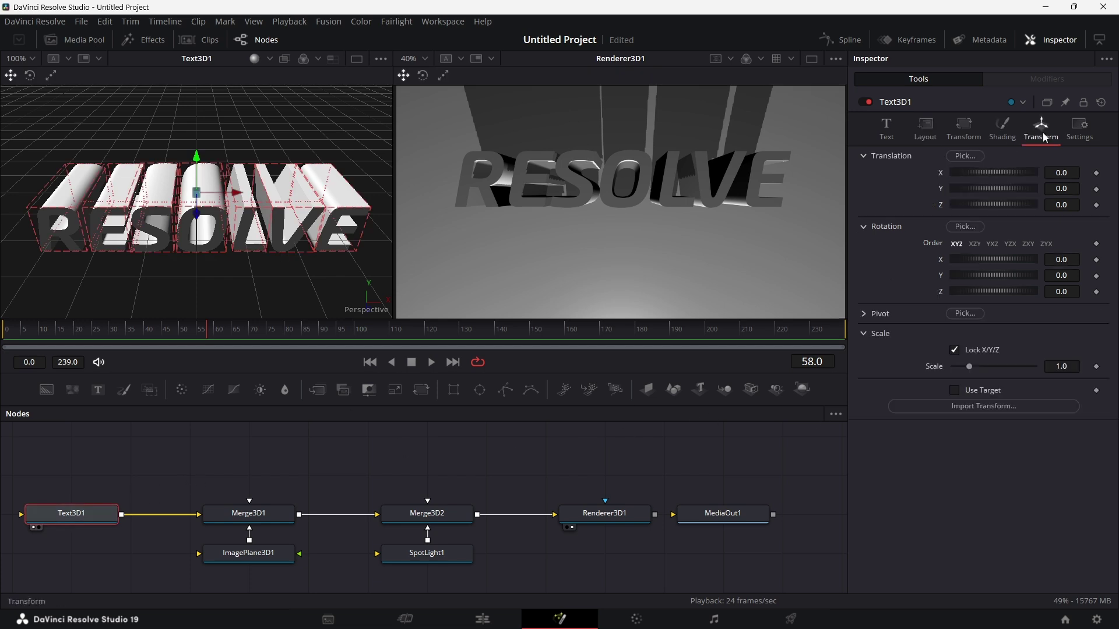
{"action": "left_click", "coordinate": [965, 133]}
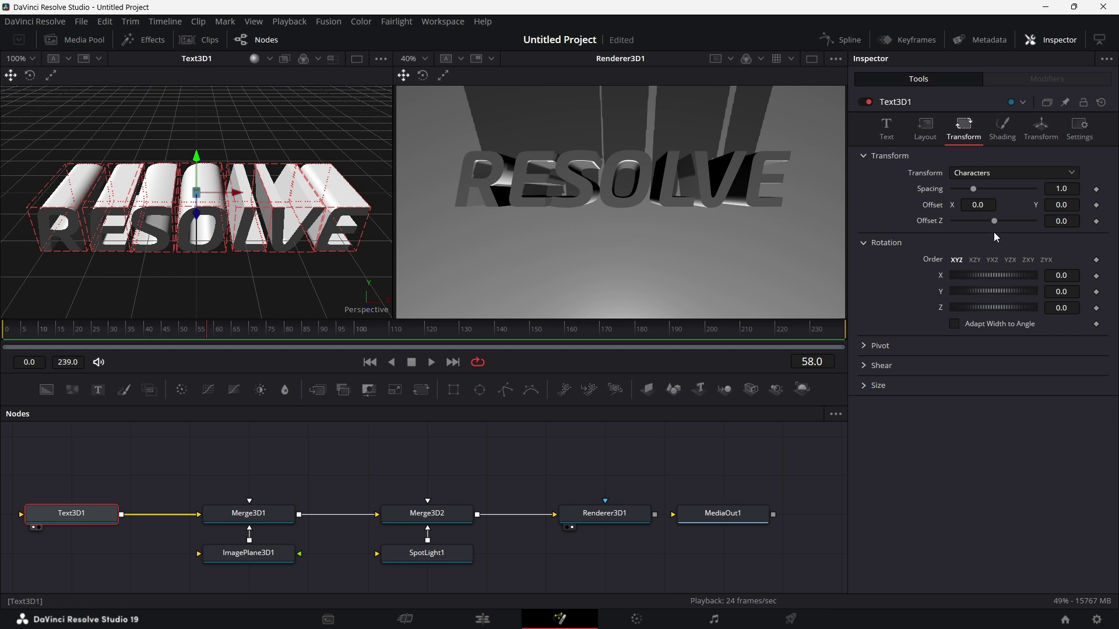
{"action": "left_click_drag", "start_coordinate": [995, 223], "coordinate": [909, 260]}
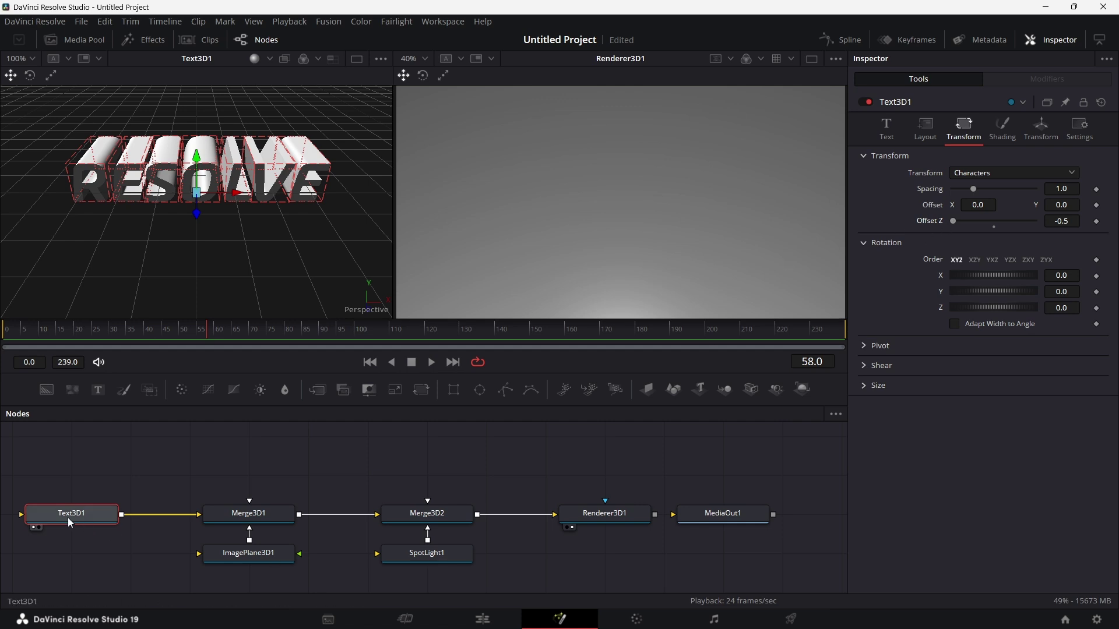
{"action": "double_click", "coordinate": [929, 225]}
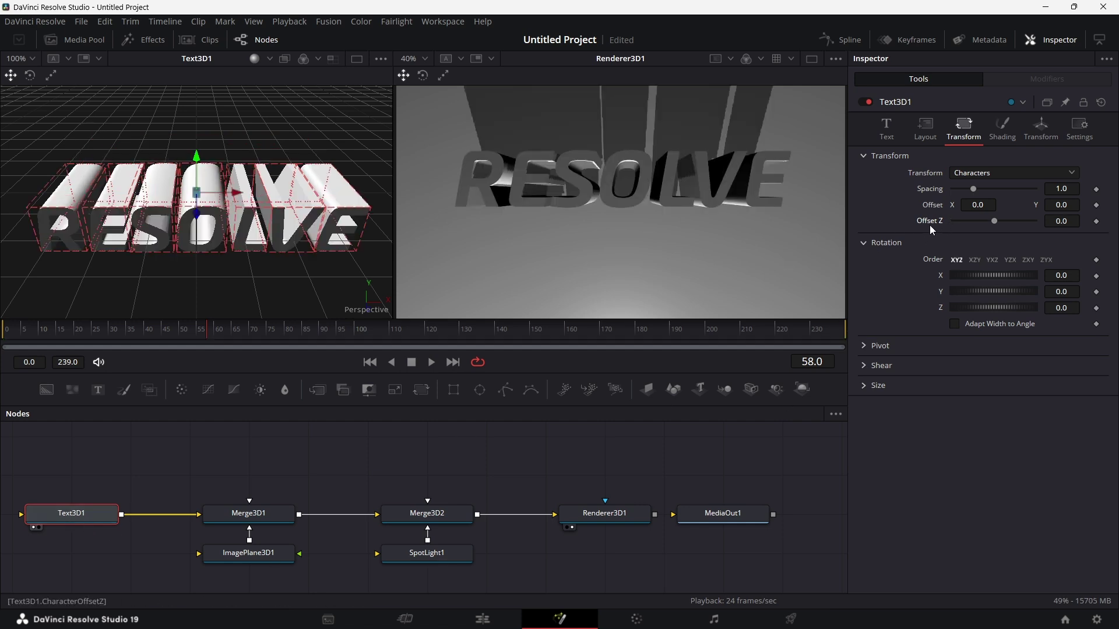
Add a Follower modifier to the RESOLVE text and set its delay between characters to 8
{"action": "left_click", "coordinate": [892, 133]}
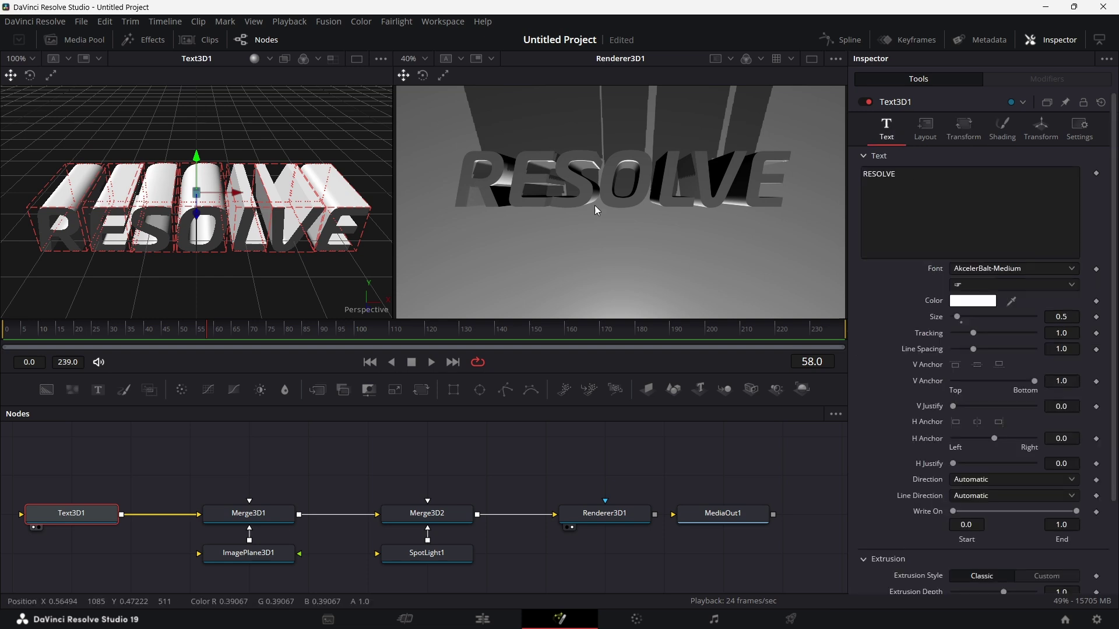
{"action": "right_click", "coordinate": [902, 193]}
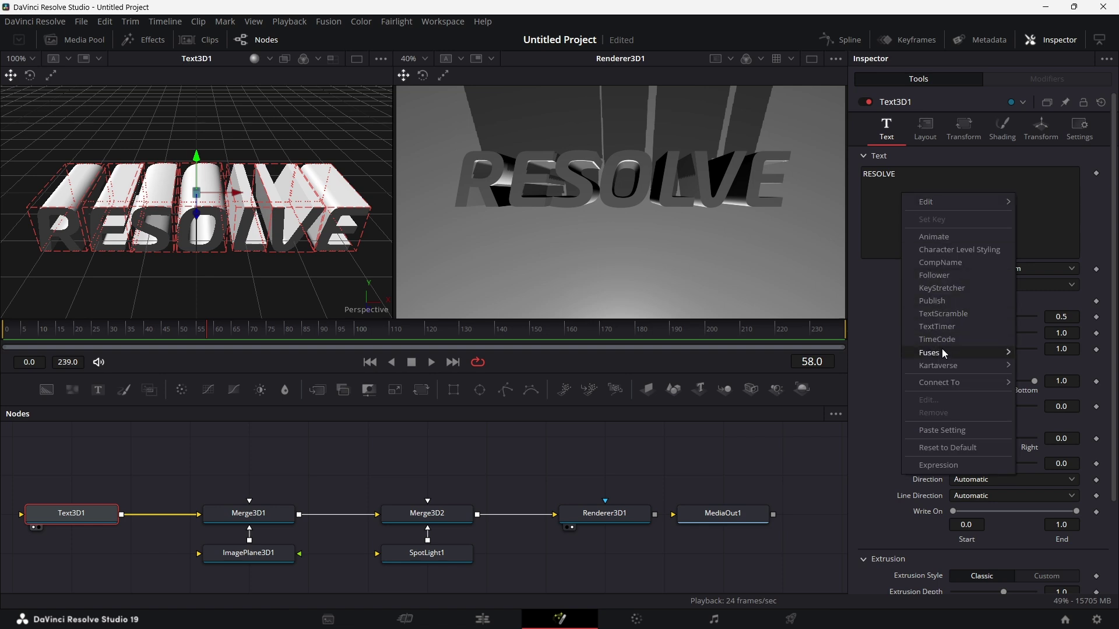
{"action": "left_click", "coordinate": [963, 275]}
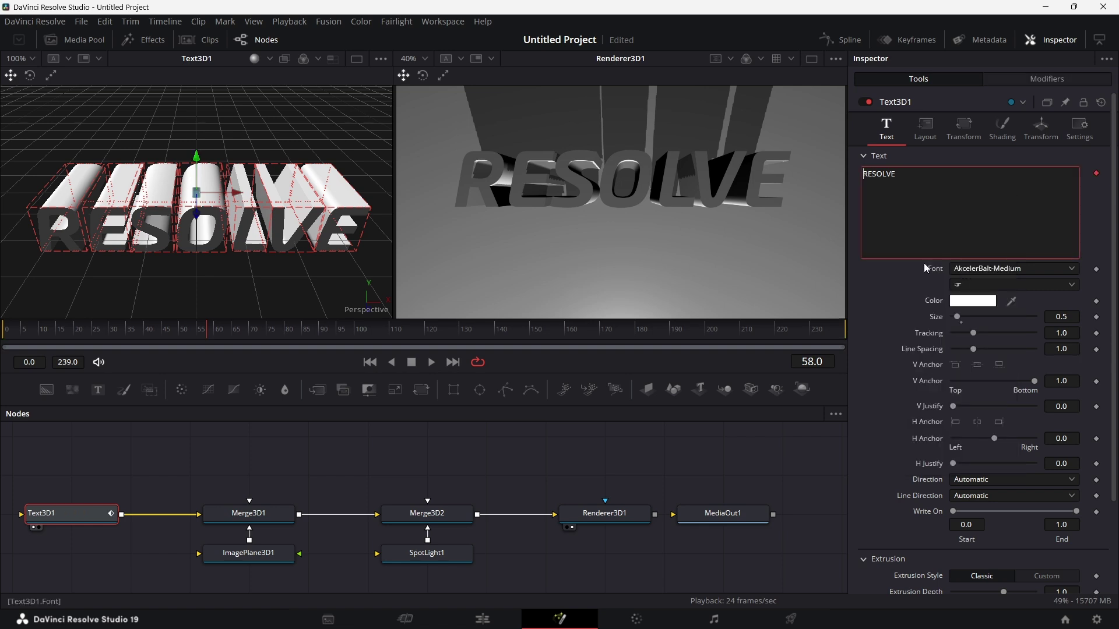
{"action": "left_click", "coordinate": [1052, 79]}
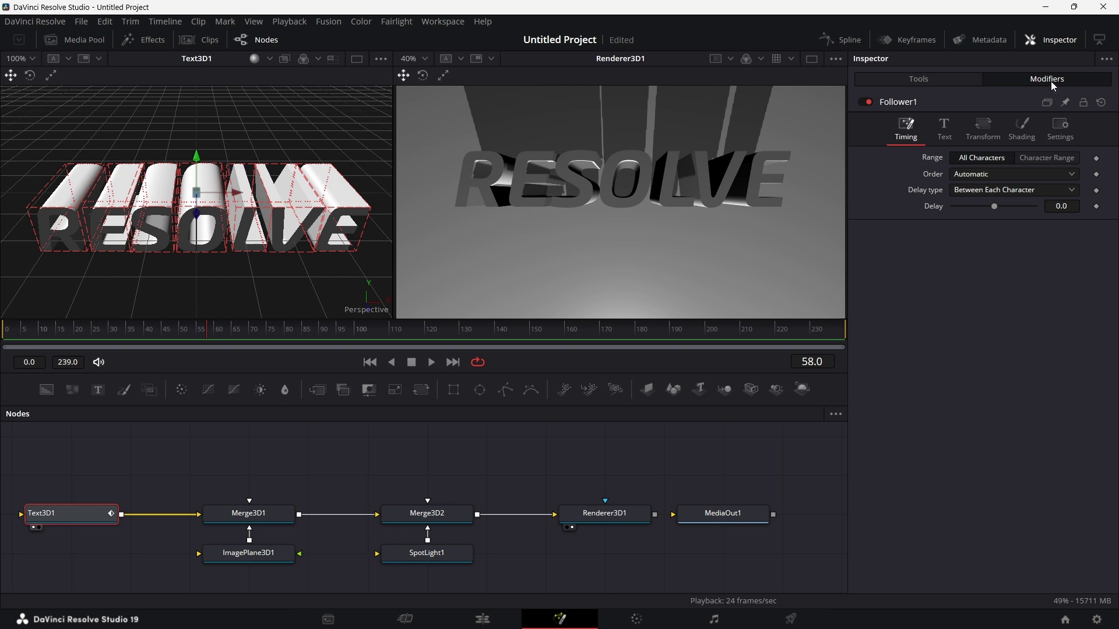
{"action": "left_click", "coordinate": [1071, 206]}
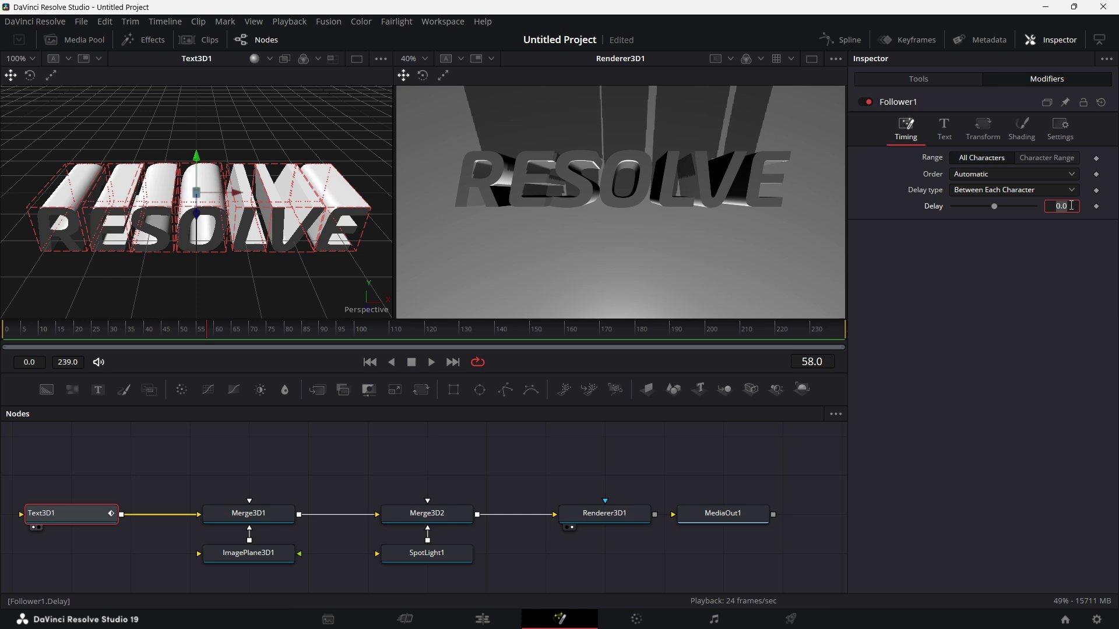
{"action": "type", "text": "8"}
{"action": "key", "text": "Return"}
Modify the Follower's shading position Offset Z with Anim Curves
{"action": "left_click", "coordinate": [1024, 137]}
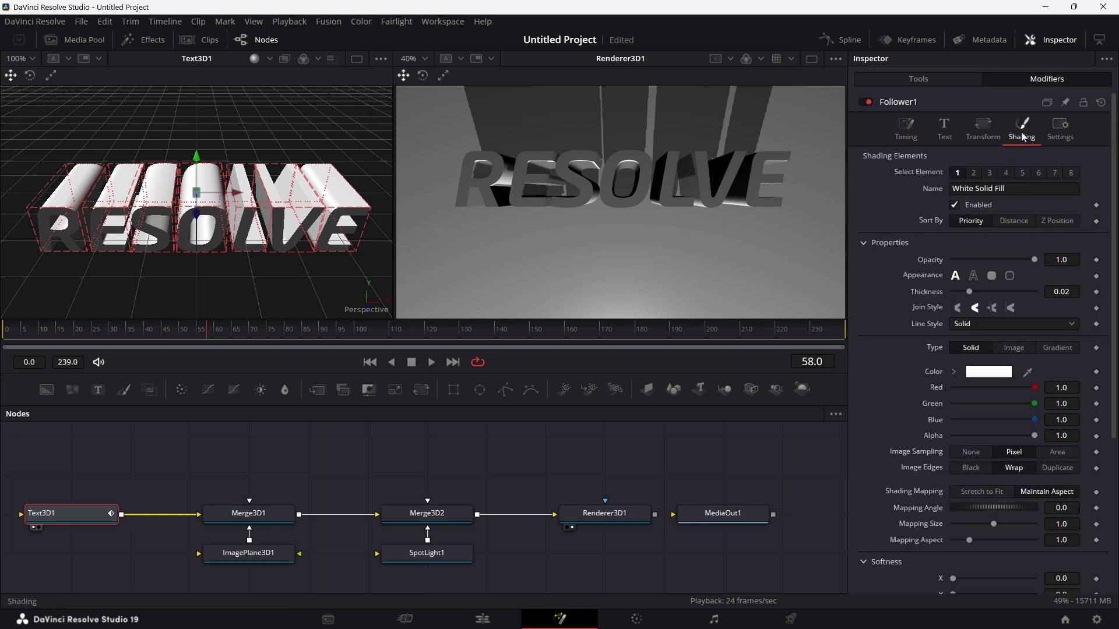
{"action": "left_click", "coordinate": [914, 141]}
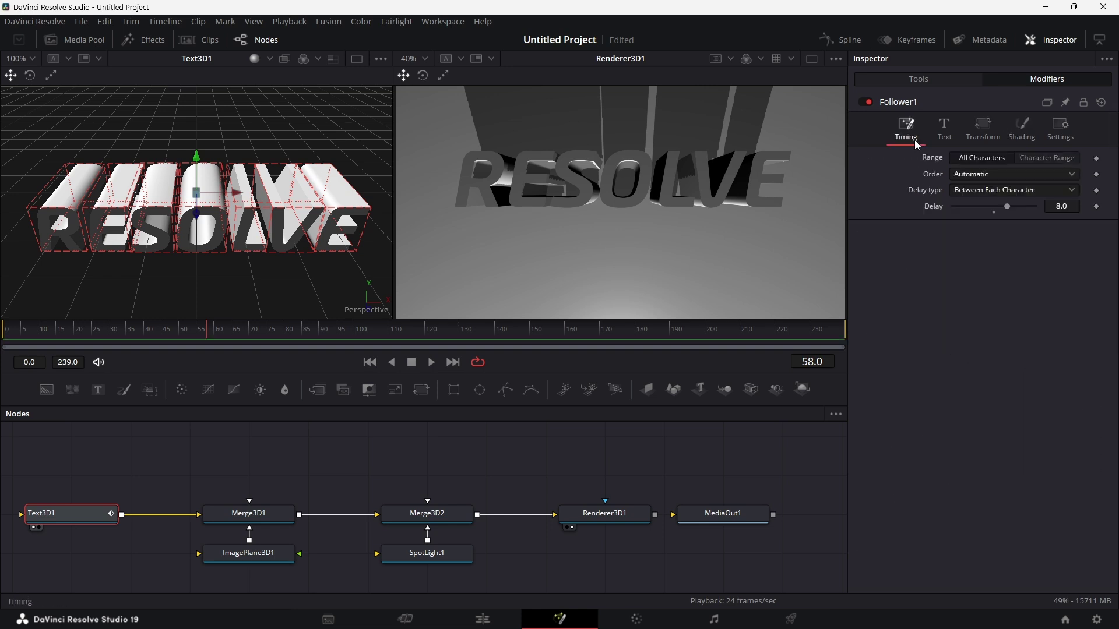
{"action": "left_click", "coordinate": [1023, 129]}
{"action": "scroll", "coordinate": [995, 443], "scroll_direction": "down", "scroll_amount": 1}
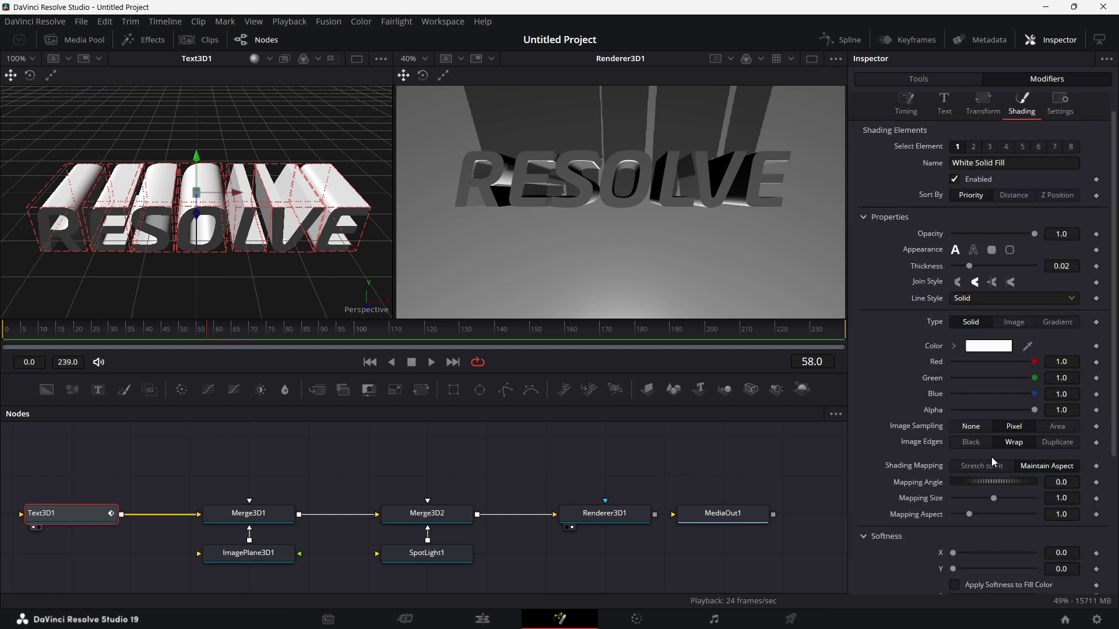
{"action": "scroll", "coordinate": [987, 521], "scroll_direction": "down", "scroll_amount": 7}
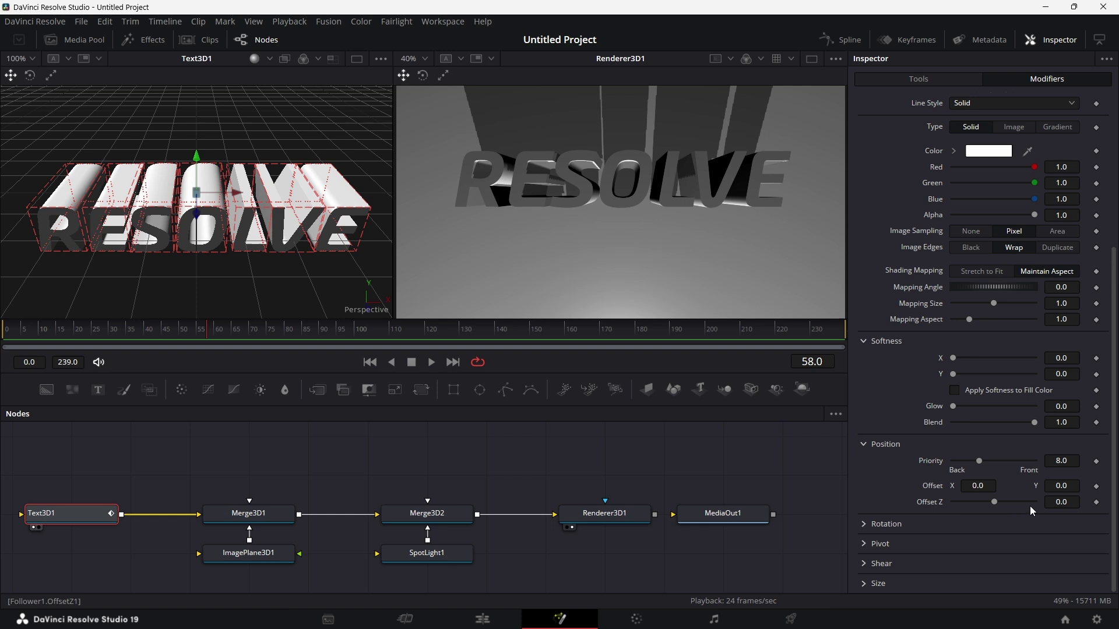
{"action": "right_click", "coordinate": [940, 505]}
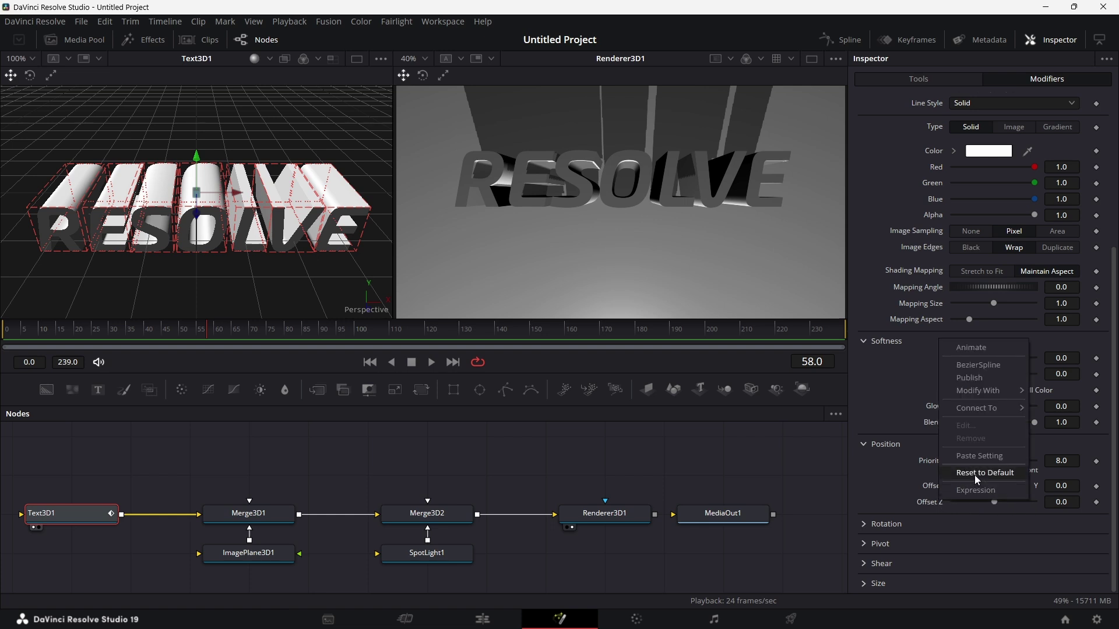
{"action": "mouse_move", "coordinate": [992, 391]}
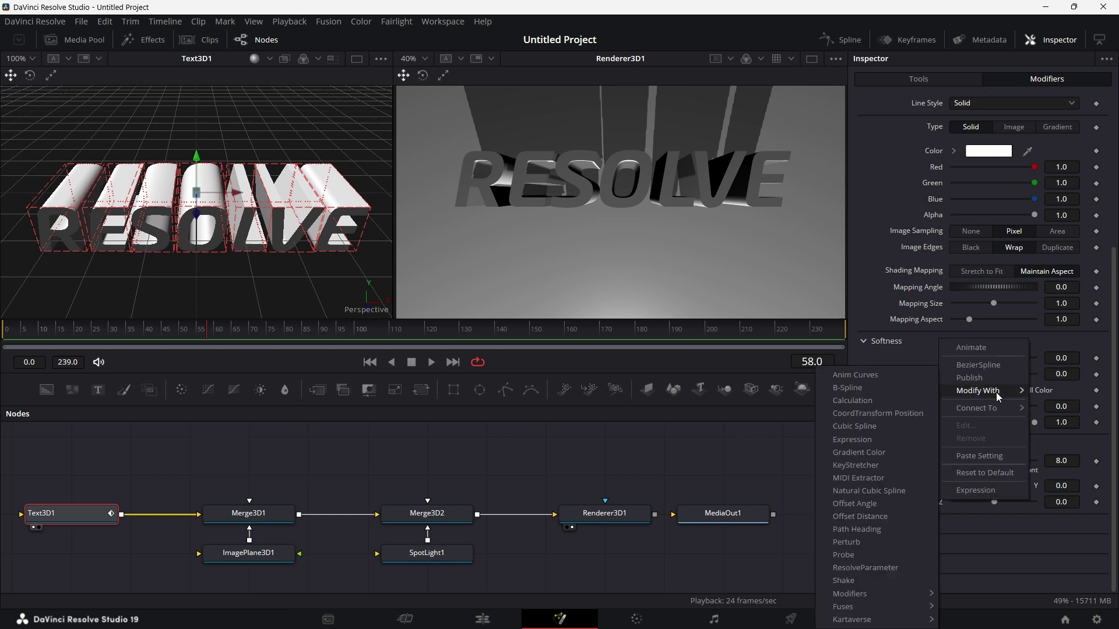
{"action": "left_click", "coordinate": [886, 377]}
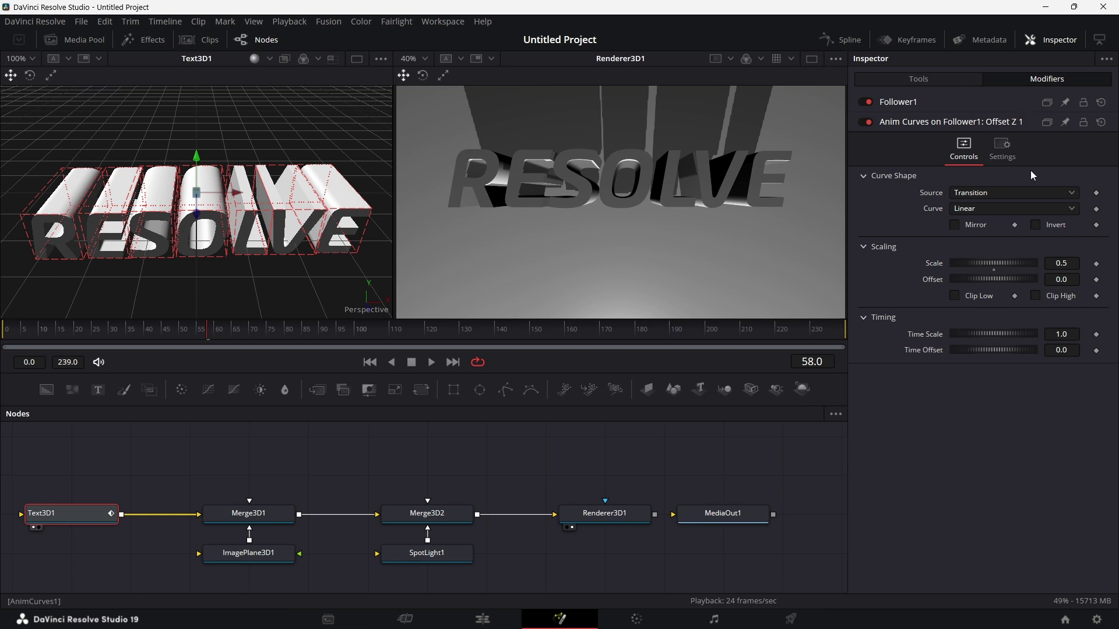
Set the Offset Z Anim Curves to an Easing curve with Sine in and out, and enable Mirror
{"action": "left_click", "coordinate": [997, 211]}
{"action": "left_click", "coordinate": [981, 240]}
{"action": "left_click", "coordinate": [986, 227]}
{"action": "left_click", "coordinate": [968, 260]}
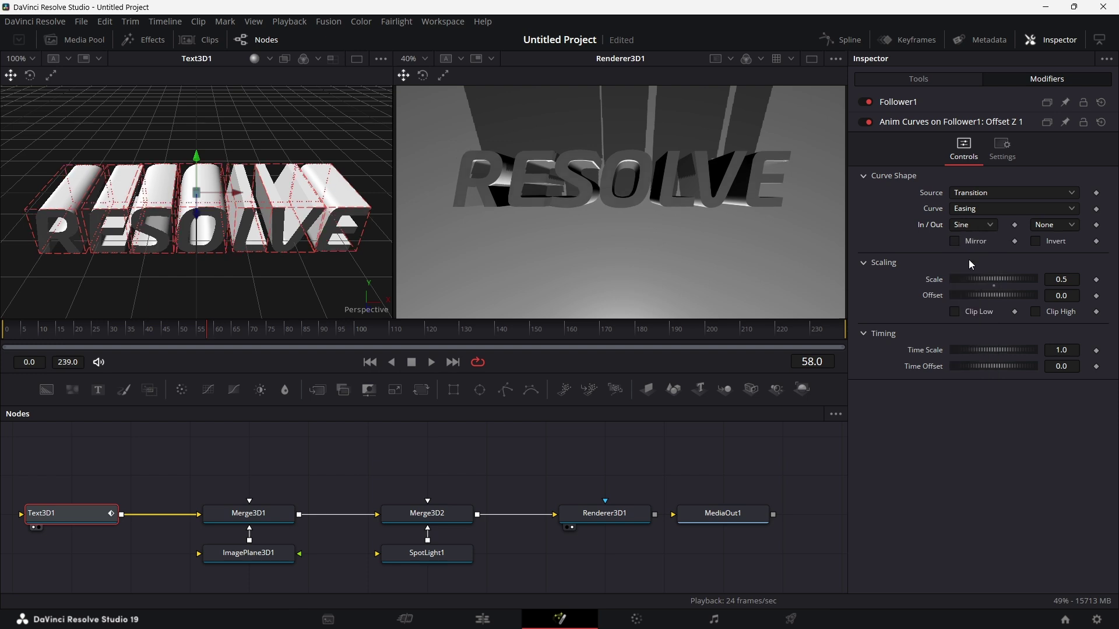
{"action": "left_click", "coordinate": [1048, 227]}
{"action": "left_click", "coordinate": [1050, 258]}
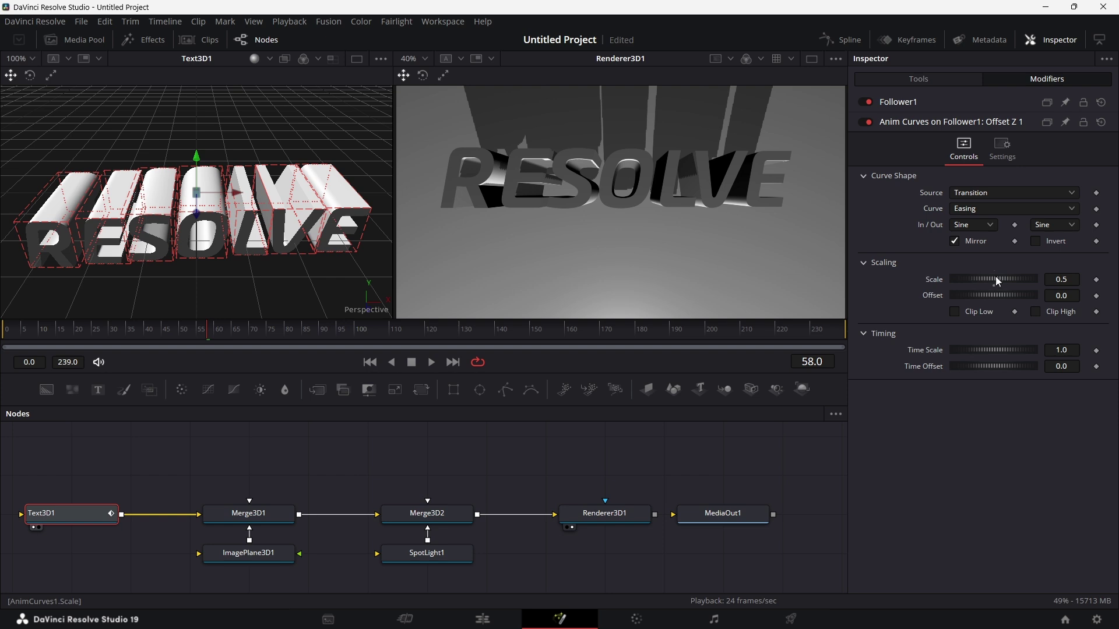
Set the Anim Curves offset to -1 and the scale to 0.25
{"action": "left_click", "coordinate": [1074, 297]}
{"action": "type", "text": "-1"}
{"action": "key", "text": "Return"}
{"action": "left_click", "coordinate": [1073, 279]}
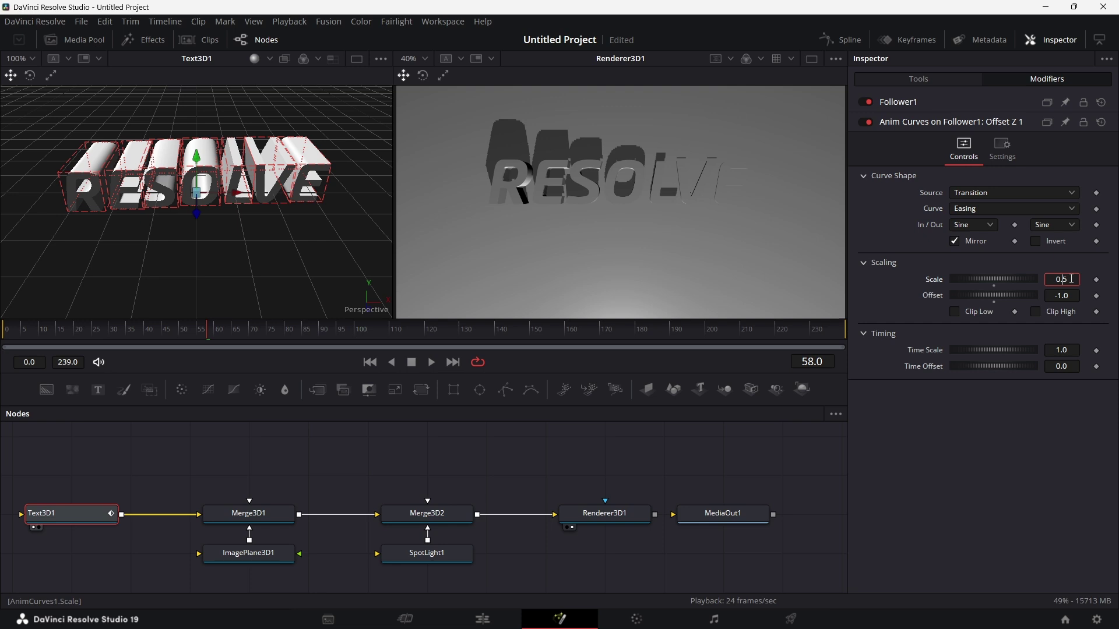
{"action": "key", "text": "Tab"}
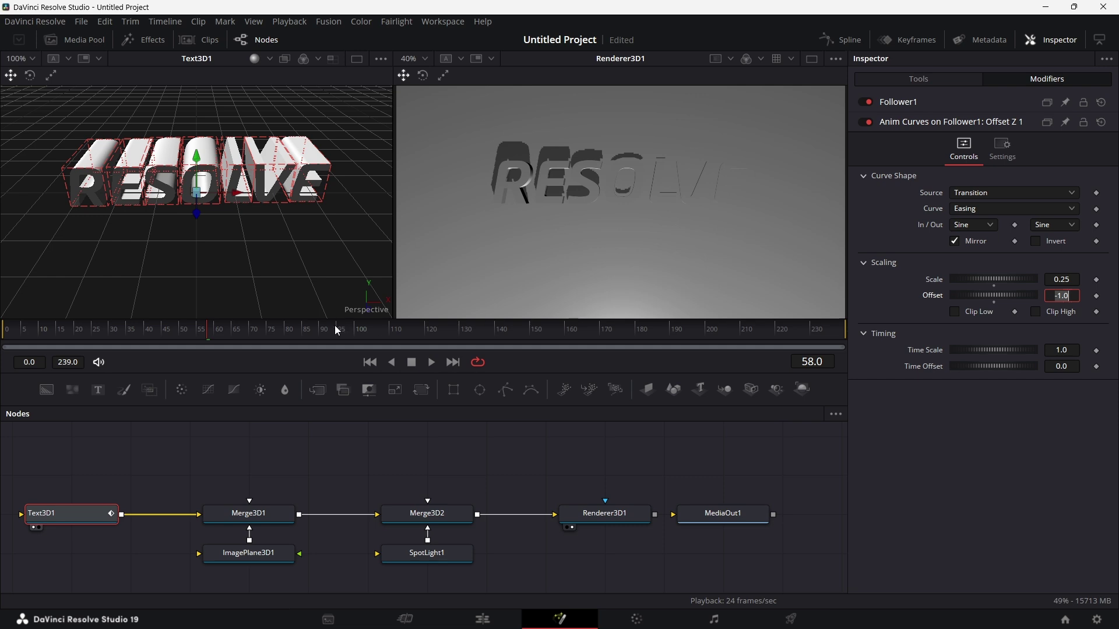
Set the time scale of the Offset Z Anim Curves to 4
{"action": "left_click", "coordinate": [1071, 351]}
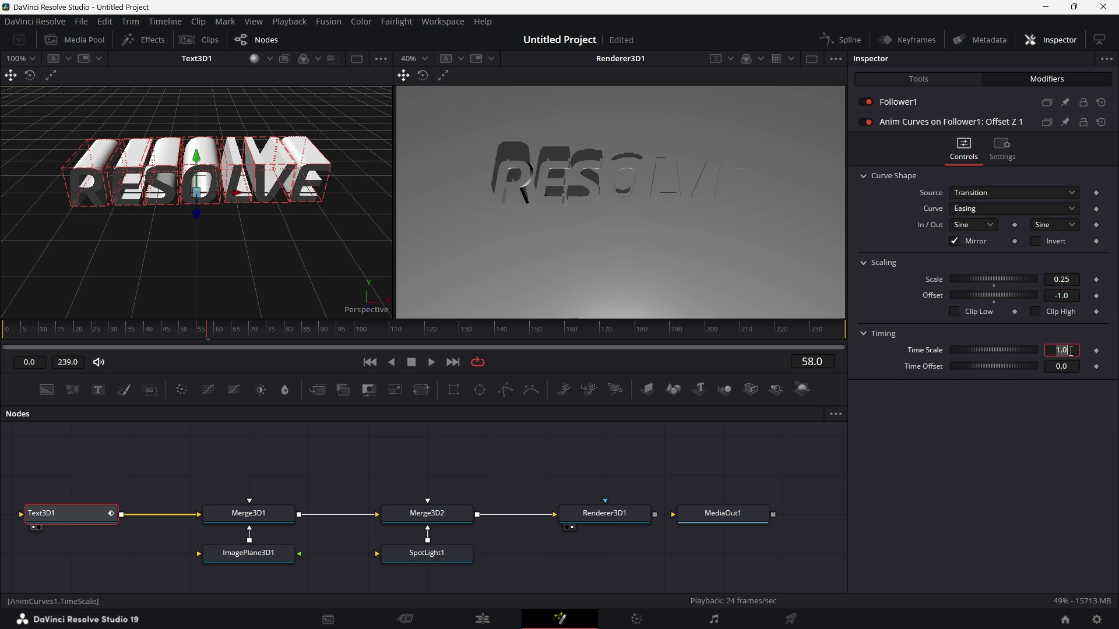
{"action": "type", "text": "4"}
{"action": "key", "text": "Tab"}
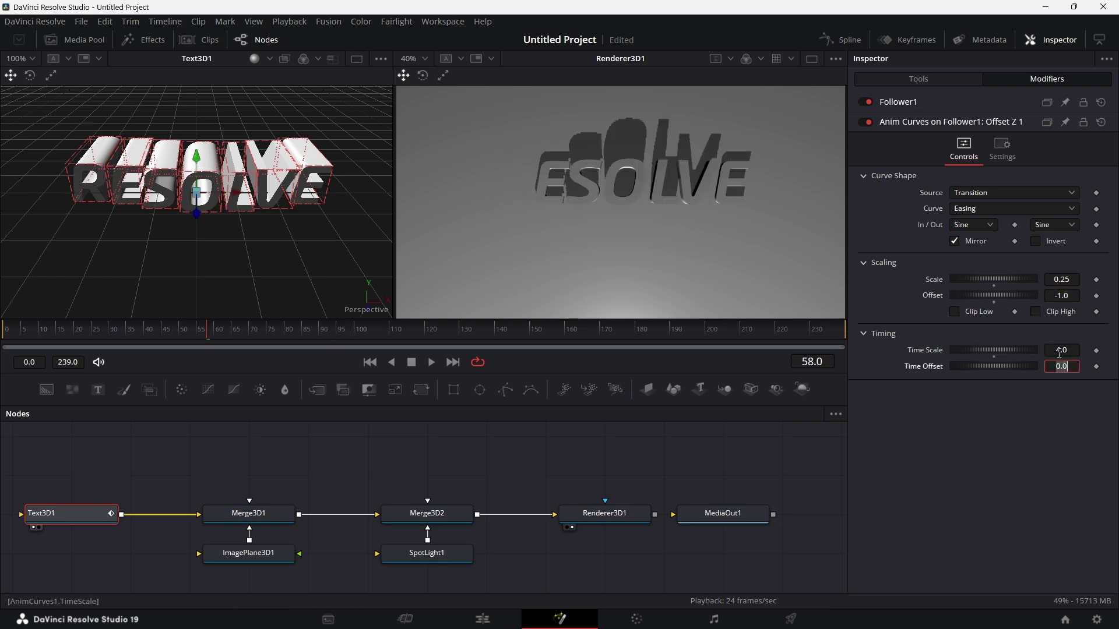
{"action": "left_click", "coordinate": [953, 240]}
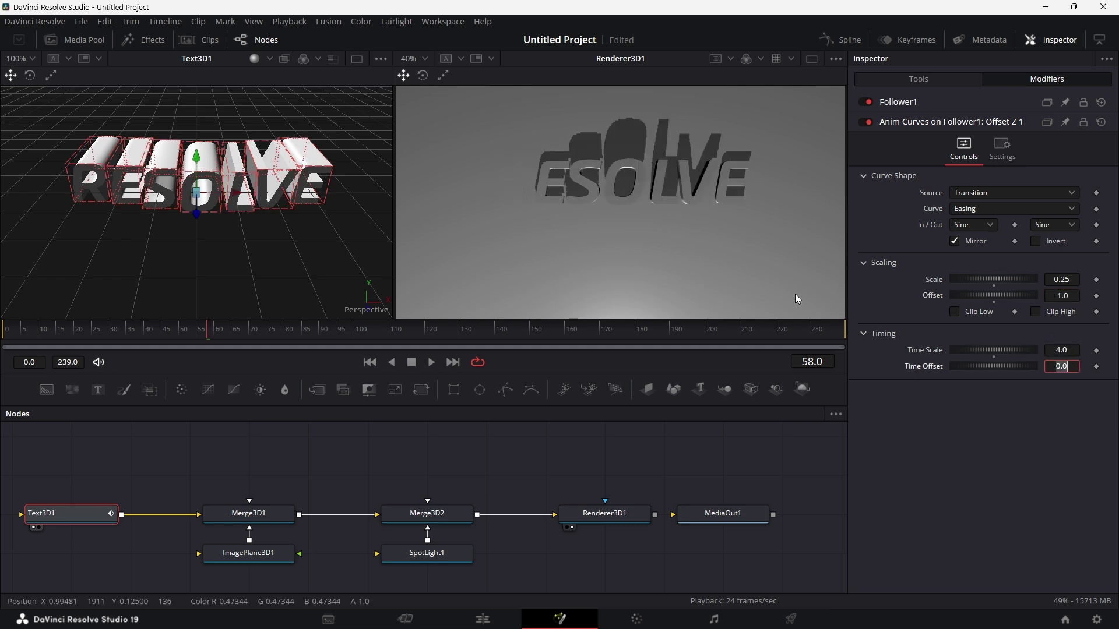
Play the animation from the start to check how the RESOLVE letters emerge and retract
{"action": "left_click", "coordinate": [10, 333]}
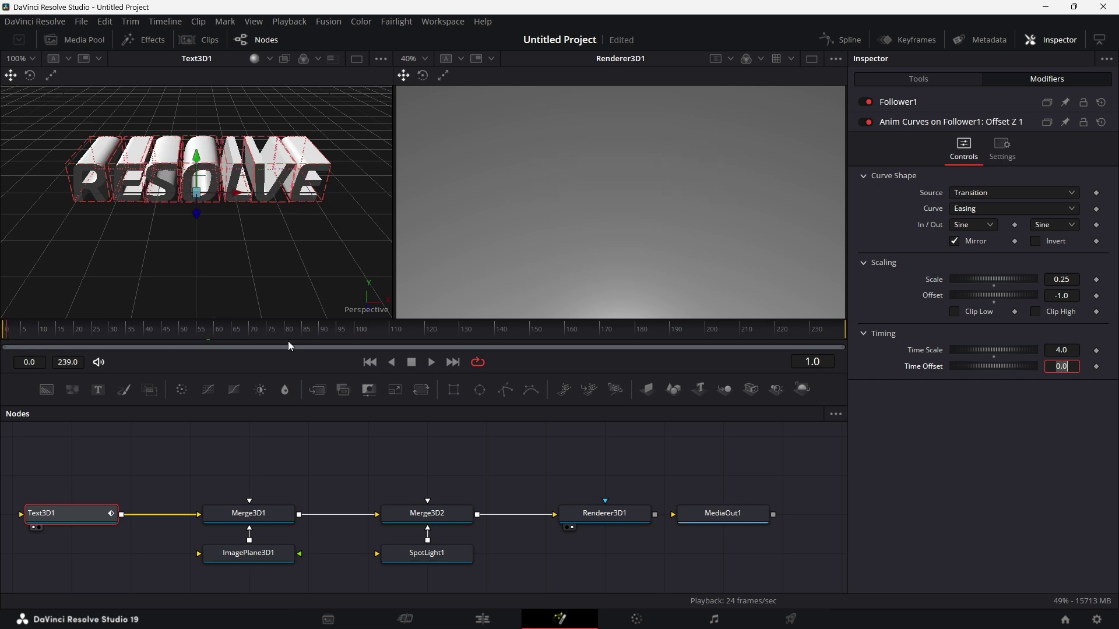
{"action": "left_click", "coordinate": [432, 362]}
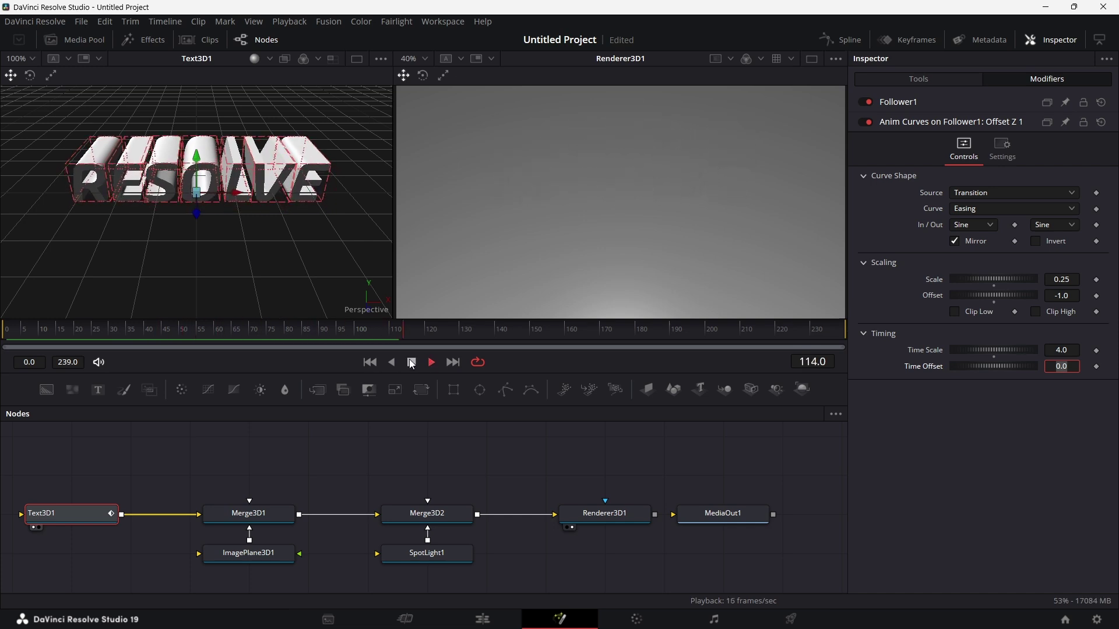
{"action": "left_click", "coordinate": [412, 363]}
{"action": "mouse_move", "coordinate": [11, 328]}
{"action": "left_mouse_down"}
{"action": "mouse_move", "coordinate": [427, 361]}
{"action": "mouse_move", "coordinate": [1, 333]}
{"action": "mouse_move", "coordinate": [16, 339]}
{"action": "left_mouse_up"}
{"action": "left_click", "coordinate": [428, 362]}
{"action": "key", "text": "space"}
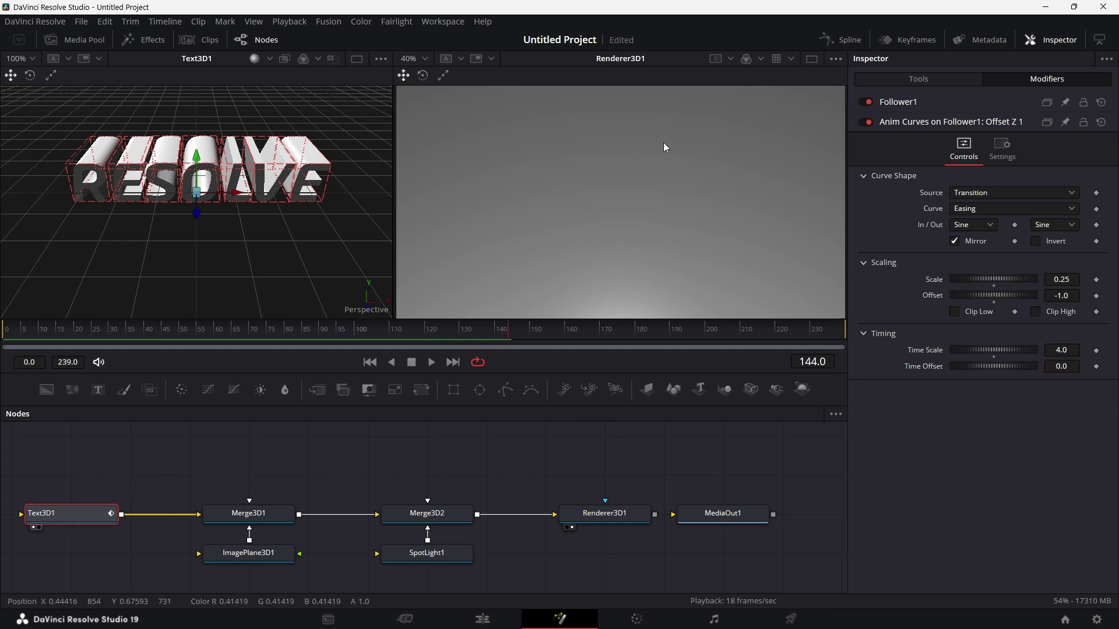
Duplicate the Text3D1 node and connect the copy to Merge3D1
{"action": "right_click", "coordinate": [54, 517]}
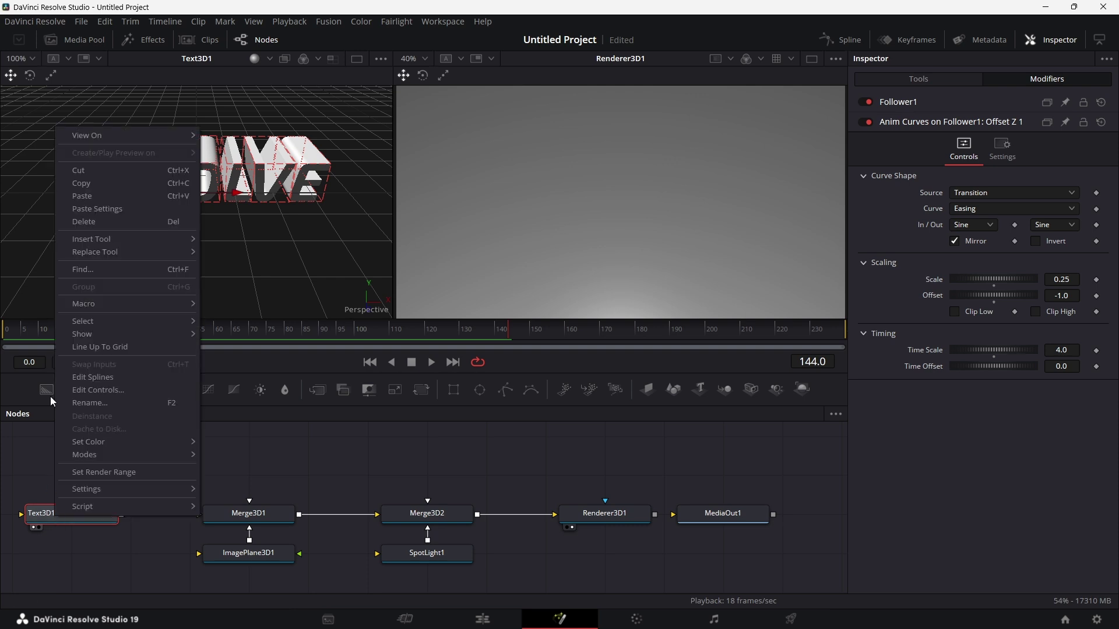
{"action": "left_click", "coordinate": [108, 186]}
{"action": "right_click", "coordinate": [261, 461]}
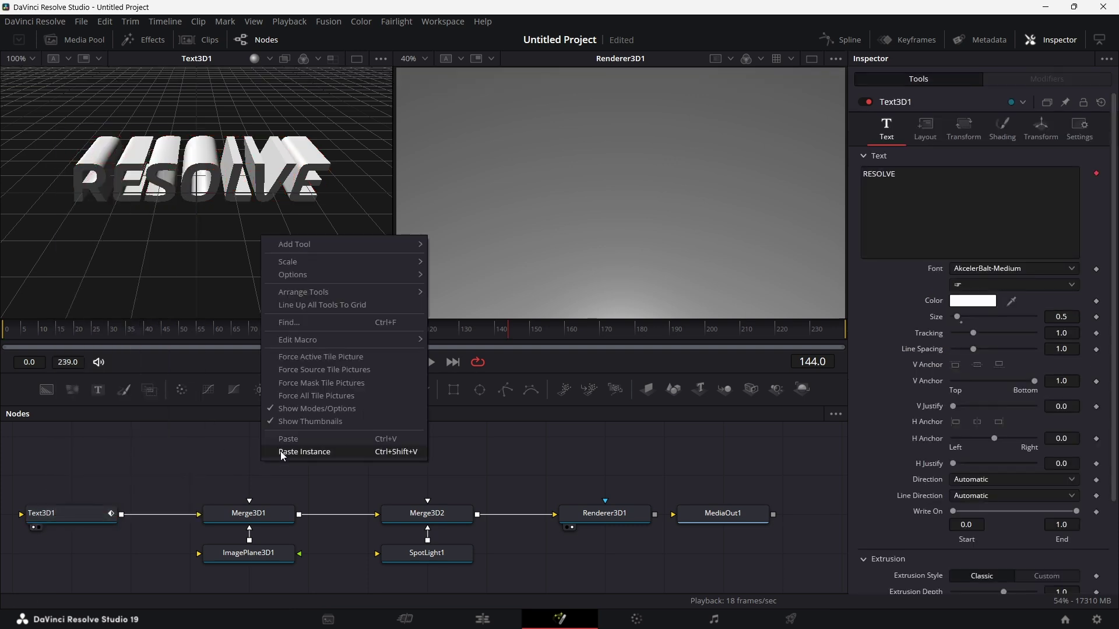
{"action": "left_click", "coordinate": [303, 439]}
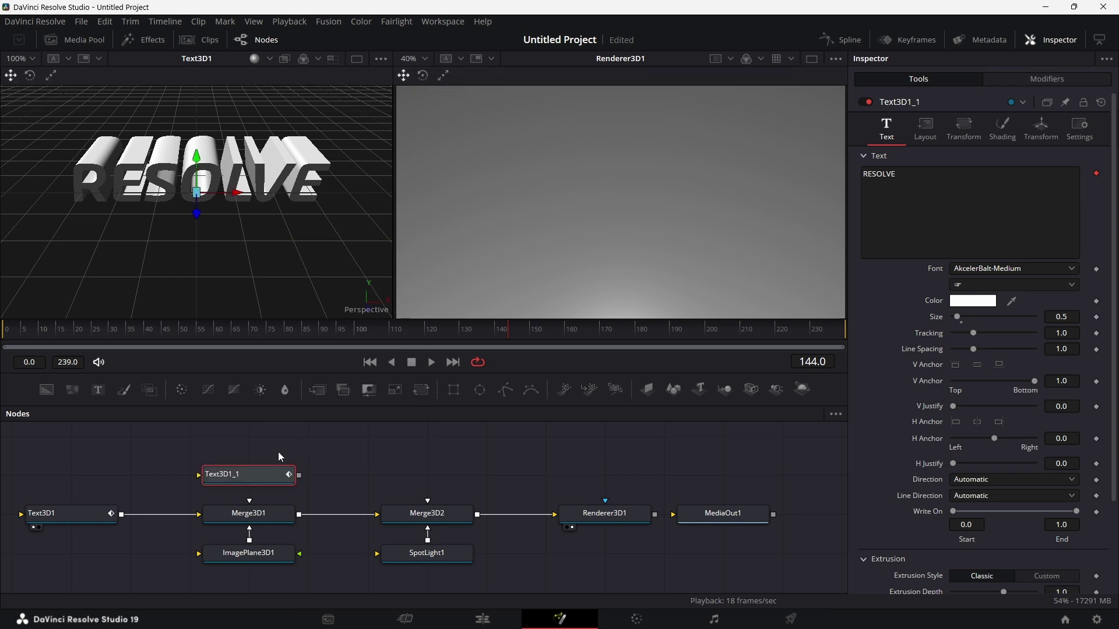
{"action": "left_click_drag", "start_coordinate": [299, 476], "coordinate": [261, 511]}
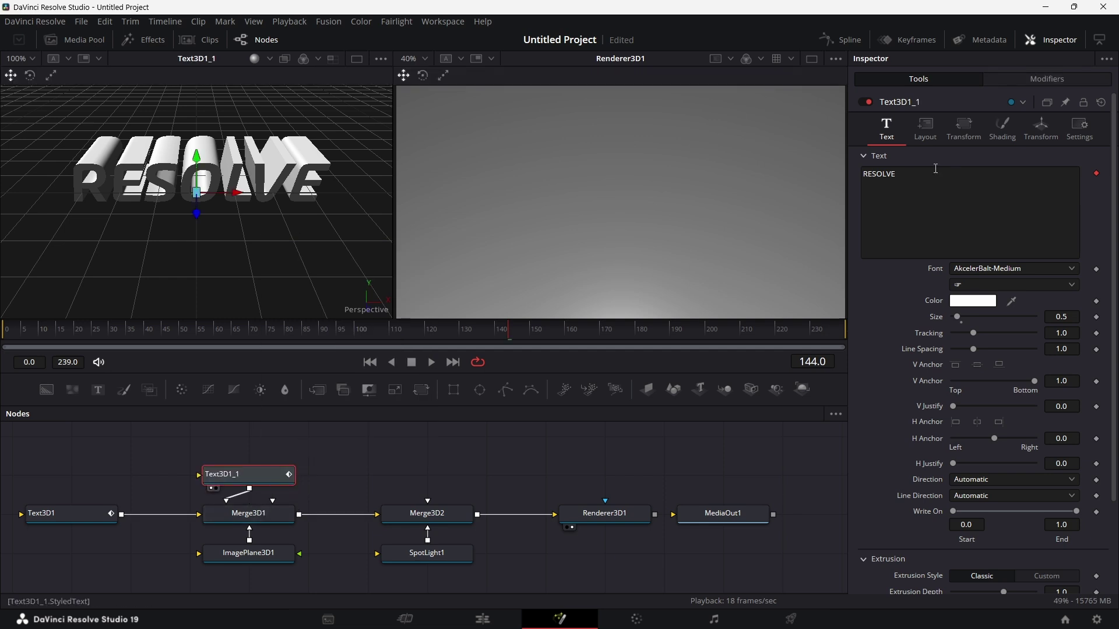
Change the duplicated node's text to "Mad" and its font to Amarillo
{"action": "left_click_drag", "start_coordinate": [935, 169], "coordinate": [778, 172]}
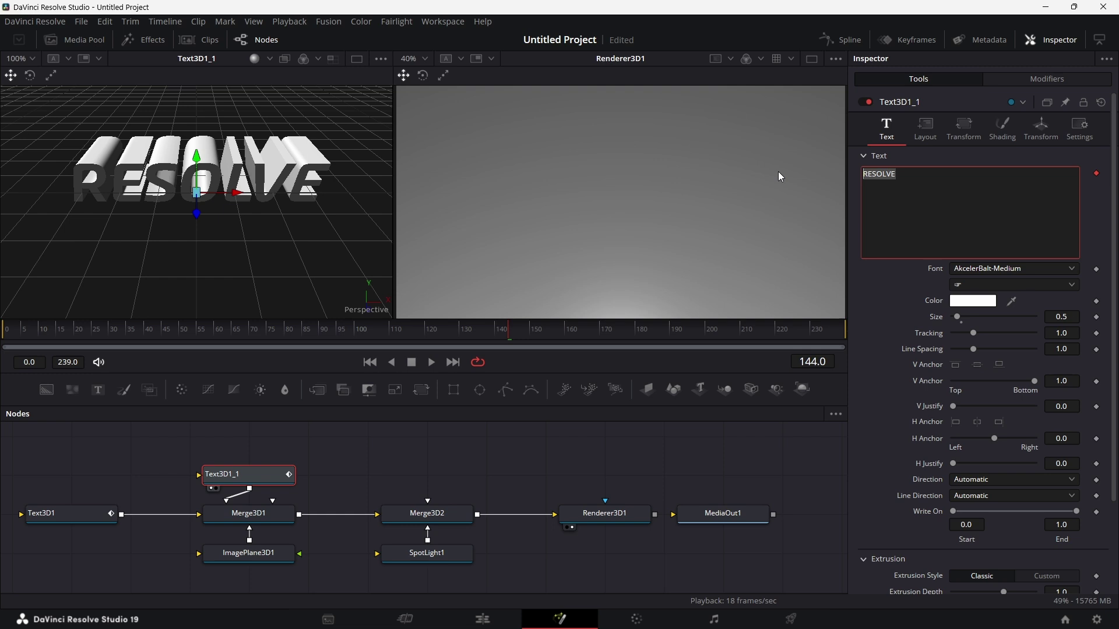
{"action": "type", "text": "Mad"}
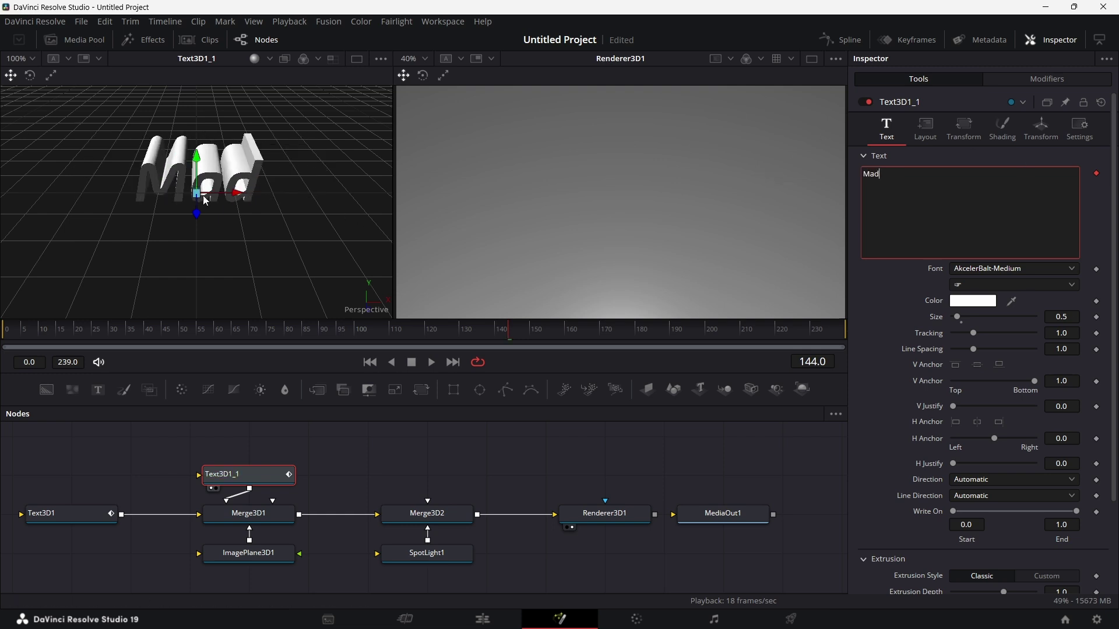
{"action": "left_click", "coordinate": [975, 270]}
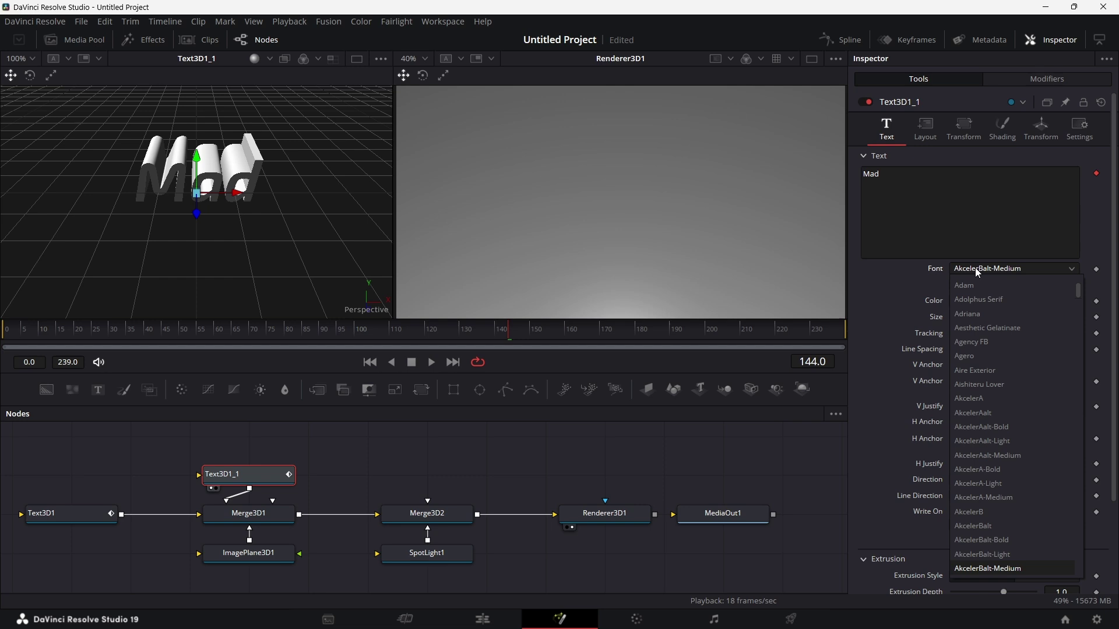
{"action": "key", "text": "Down"}
{"action": "key", "text": "Down"}
{"action": "key", "text": "Down"}
{"action": "key", "text": "Down"}
{"action": "key", "text": "Down"}
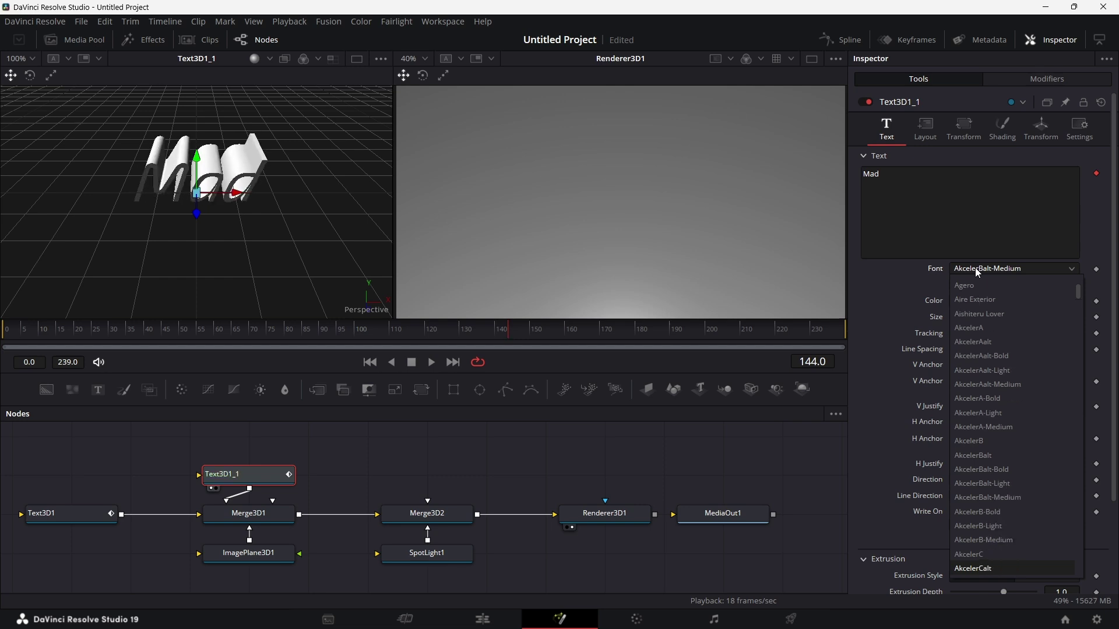
{"action": "key", "text": "Down"}
{"action": "key", "text": "Down"}
{"action": "key", "text": "Down"}
{"action": "key", "text": "Down"}
{"action": "key", "text": "Down"}
{"action": "key", "text": "Down"}
{"action": "key", "text": "Down"}
{"action": "key", "text": "Down"}
{"action": "key", "text": "Down"}
{"action": "key", "text": "Down"}
{"action": "key", "text": "Down"}
{"action": "key", "text": "Down"}
{"action": "key", "text": "Down"}
{"action": "key", "text": "Down"}
{"action": "key", "text": "Down"}
{"action": "key", "text": "Down"}
{"action": "key", "text": "Down"}
{"action": "key", "text": "Down"}
{"action": "key", "text": "Down"}
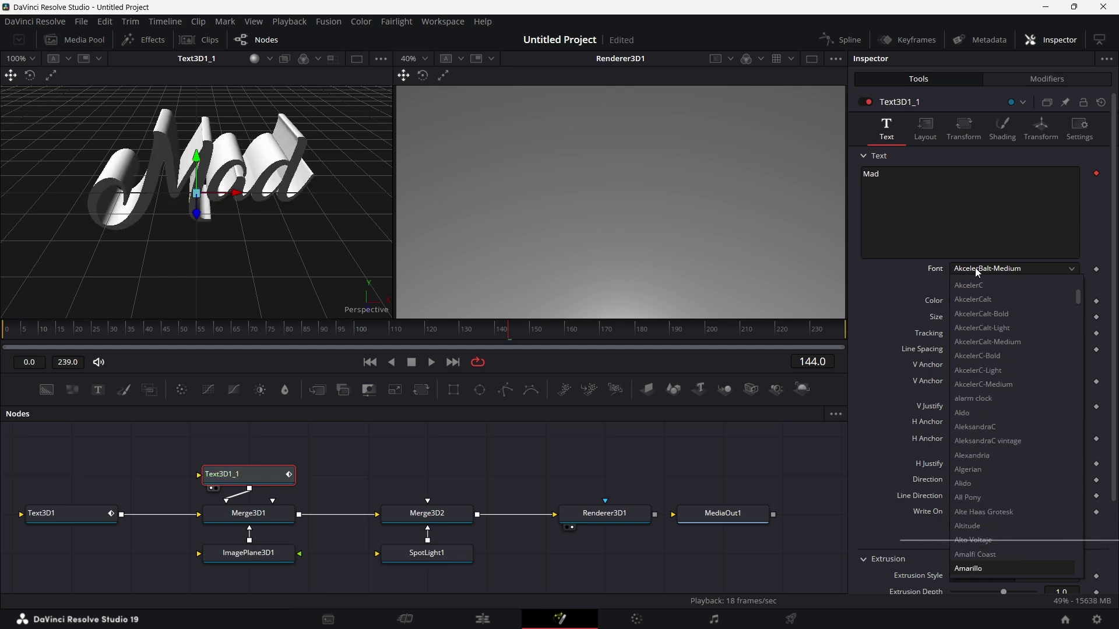
{"action": "key", "text": "Return"}
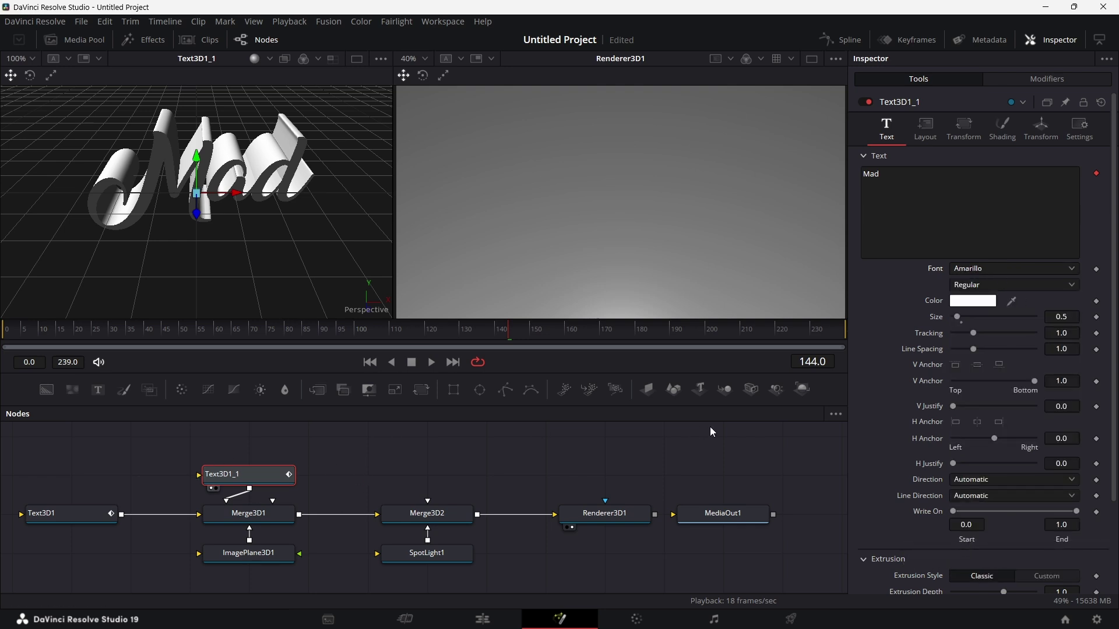
Set the size of the Mad text to 0.45
{"action": "left_click", "coordinate": [1064, 318]}
{"action": "type", "text": "0.45"}
{"action": "key", "text": "Tab"}
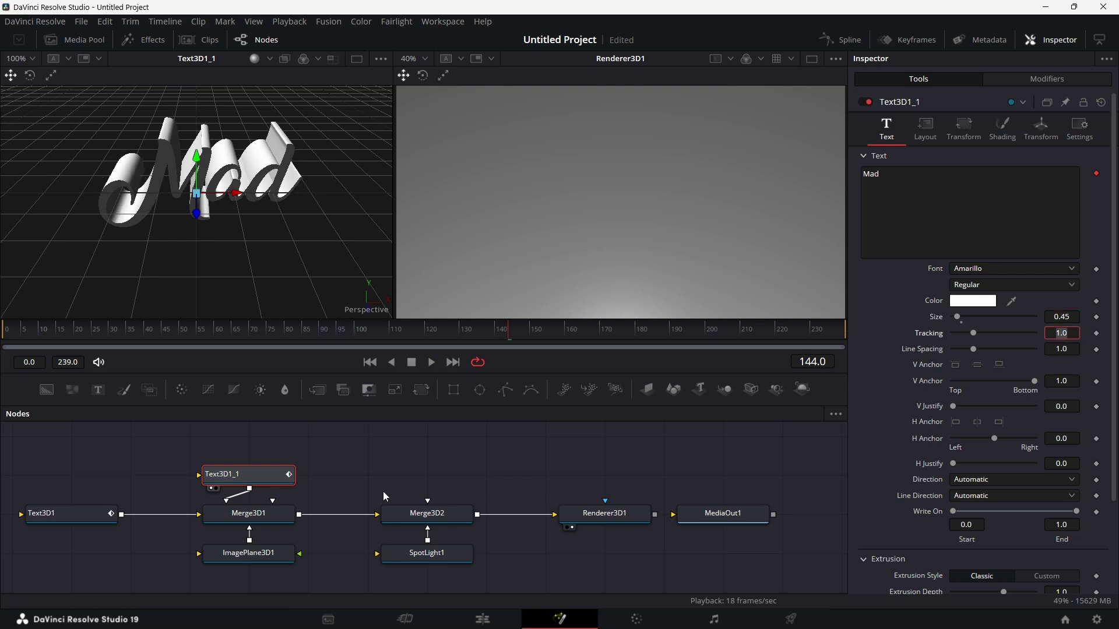
{"action": "key", "text": "1"}
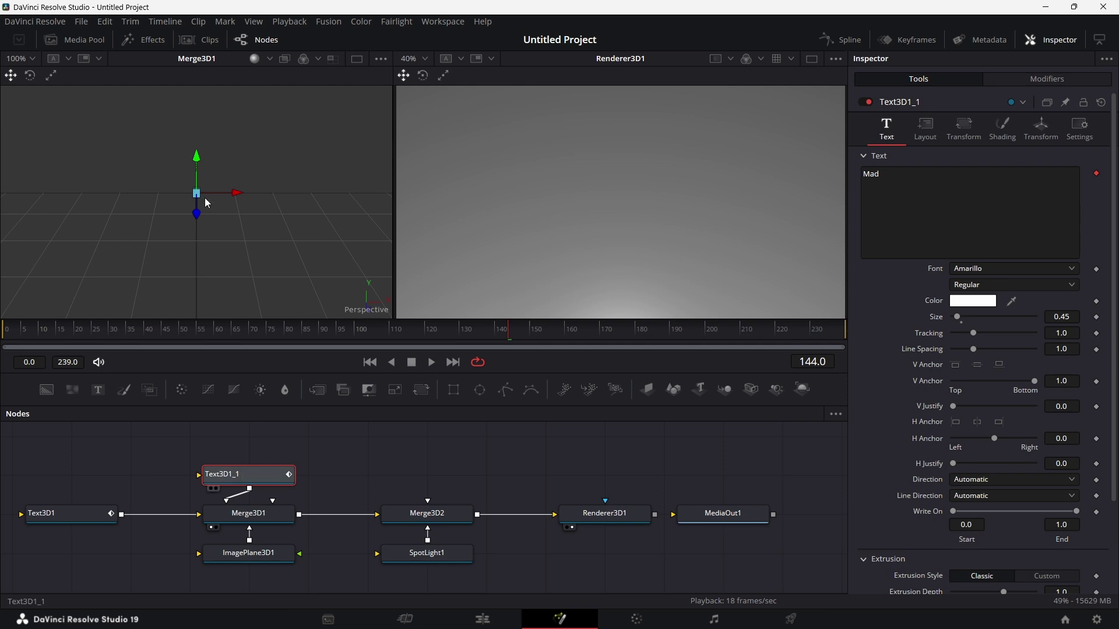
{"action": "key", "text": "1"}
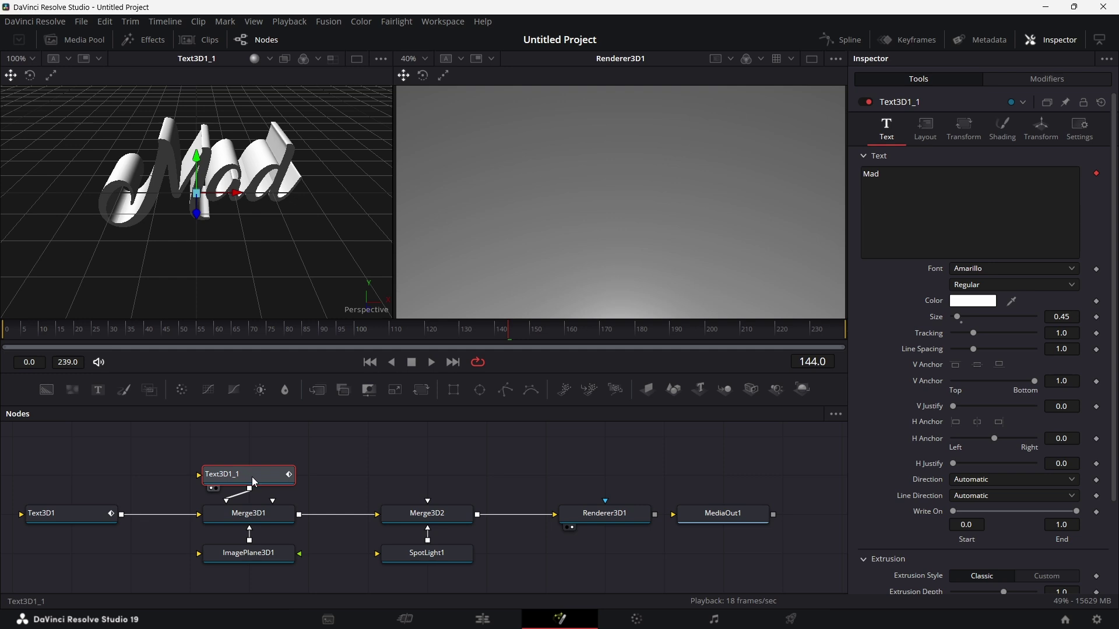
Play the animation from the start to review the timing of the two texts together
{"action": "left_click", "coordinate": [66, 523]}
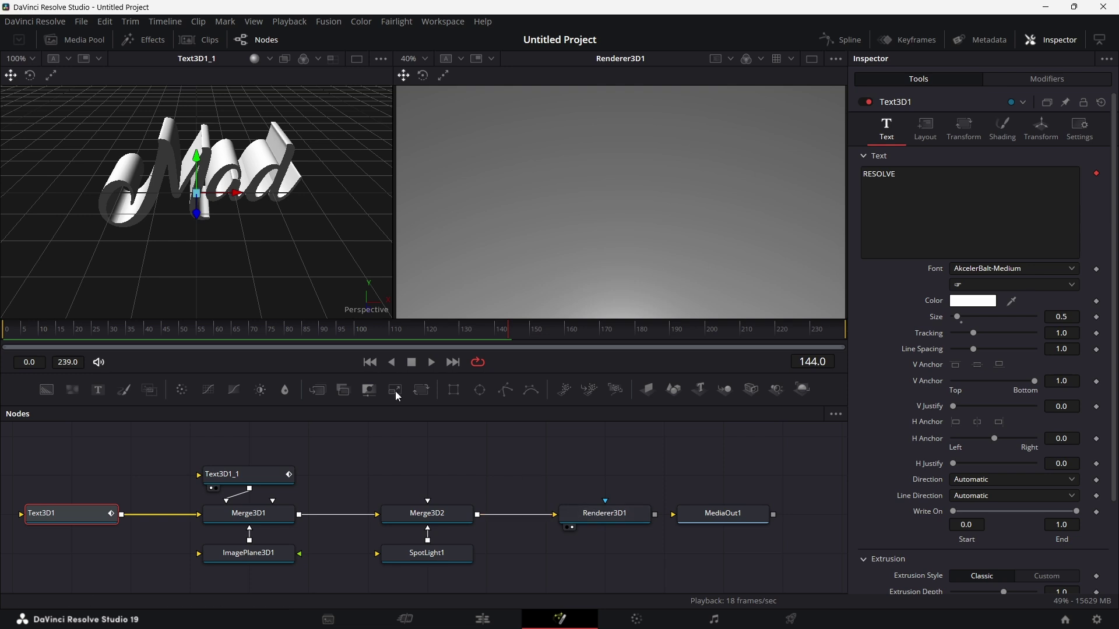
{"action": "left_click", "coordinate": [10, 334]}
{"action": "left_click", "coordinate": [432, 362]}
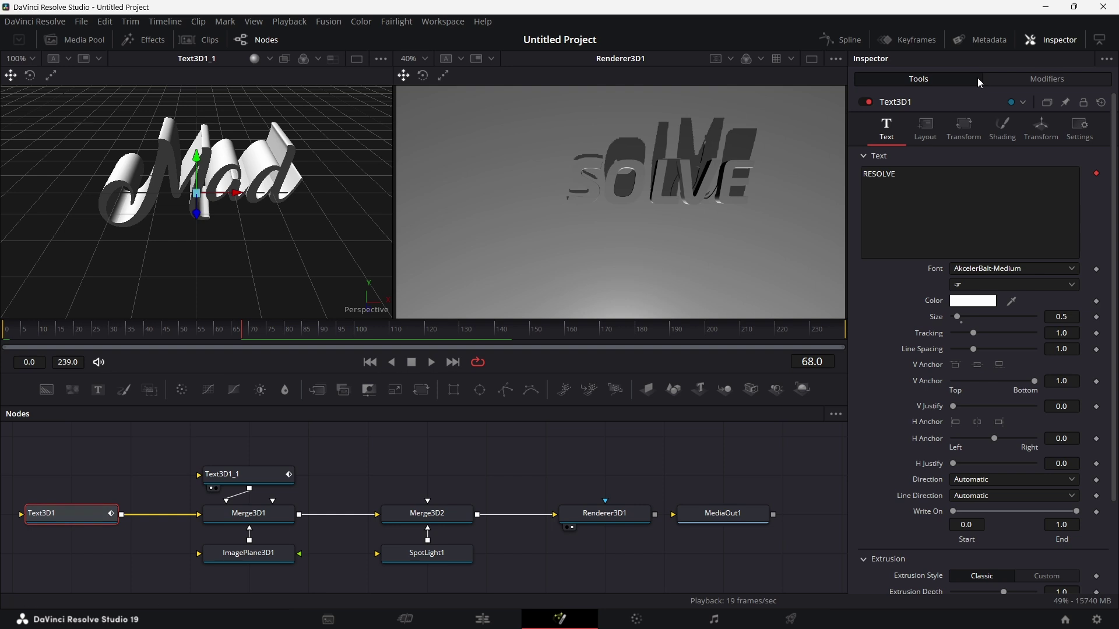
Set the time offset of the RESOLVE text's Offset Z Anim Curves to 0.2
{"action": "left_click", "coordinate": [1028, 82]}
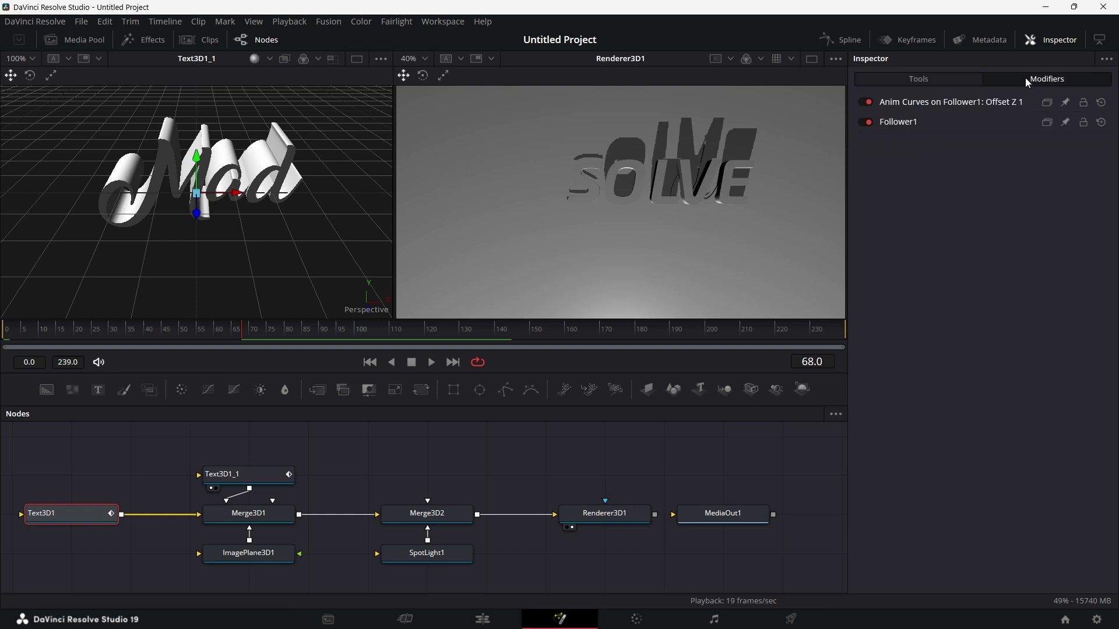
{"action": "left_click", "coordinate": [931, 102]}
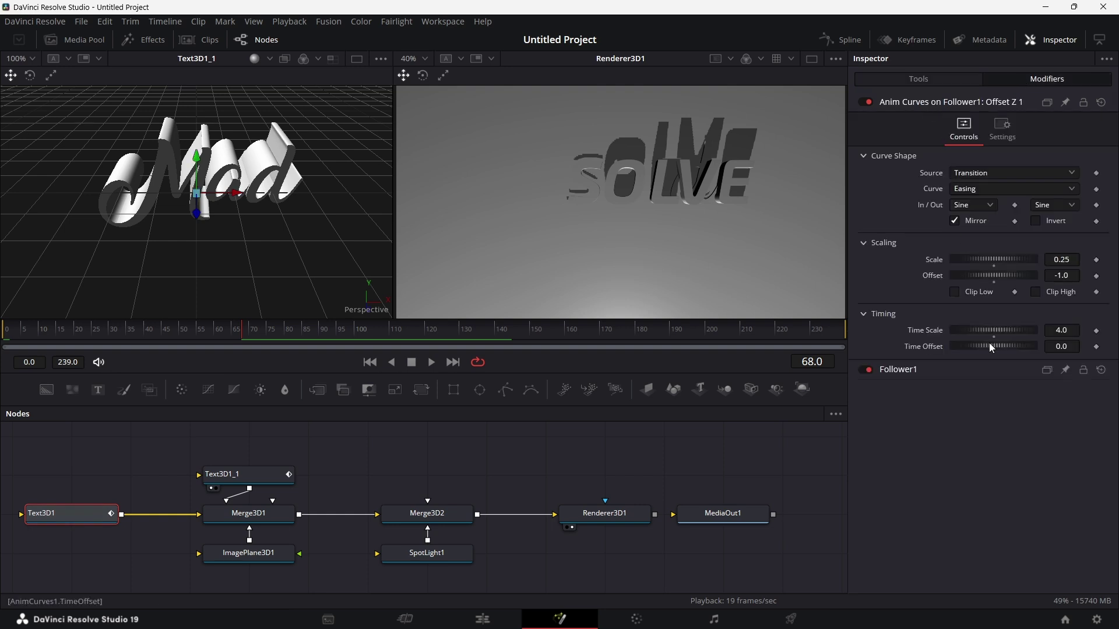
{"action": "left_click", "coordinate": [1073, 346]}
{"action": "type", "text": "0.2"}
{"action": "key", "text": "Return"}
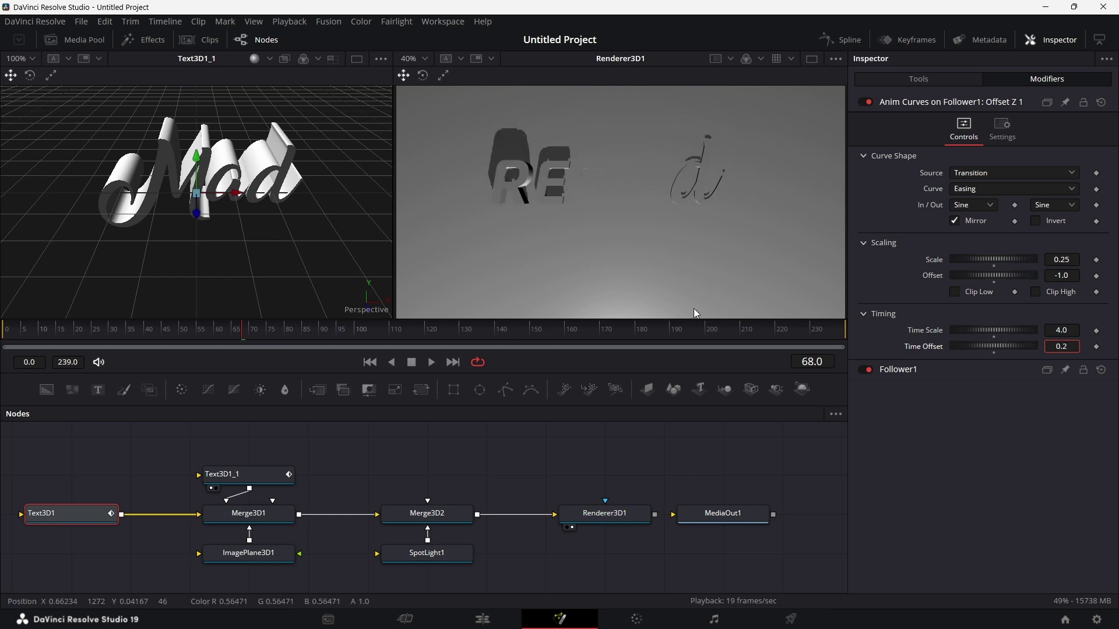
Play the sequence from the start and inspect the Mad letters' shadows around frame 52
{"action": "left_click", "coordinate": [12, 330]}
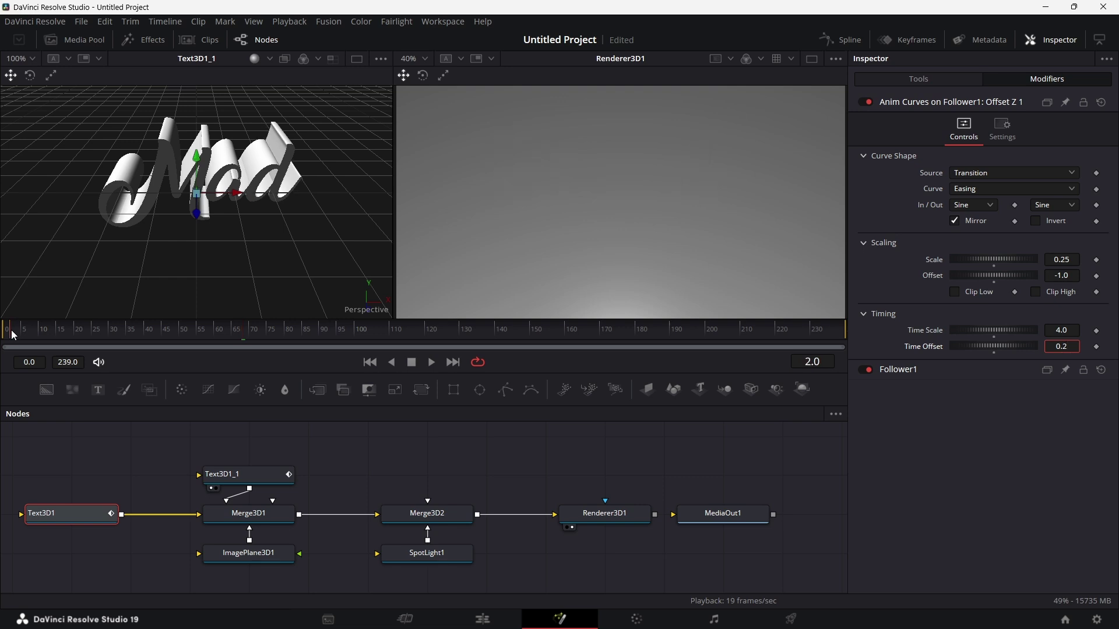
{"action": "left_click", "coordinate": [432, 363]}
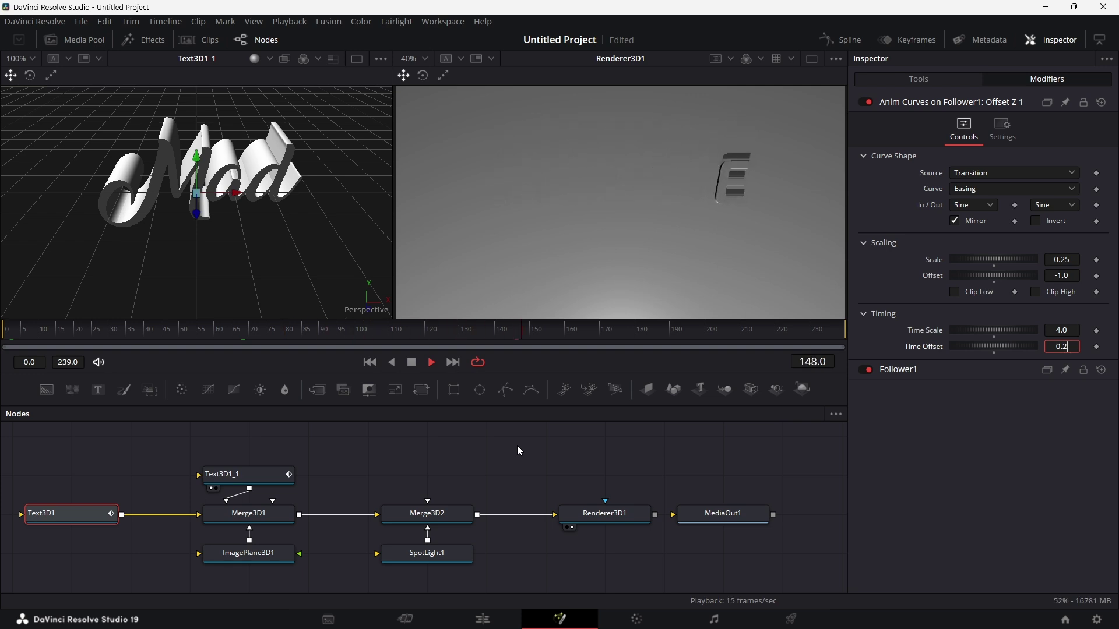
{"action": "left_click", "coordinate": [370, 363]}
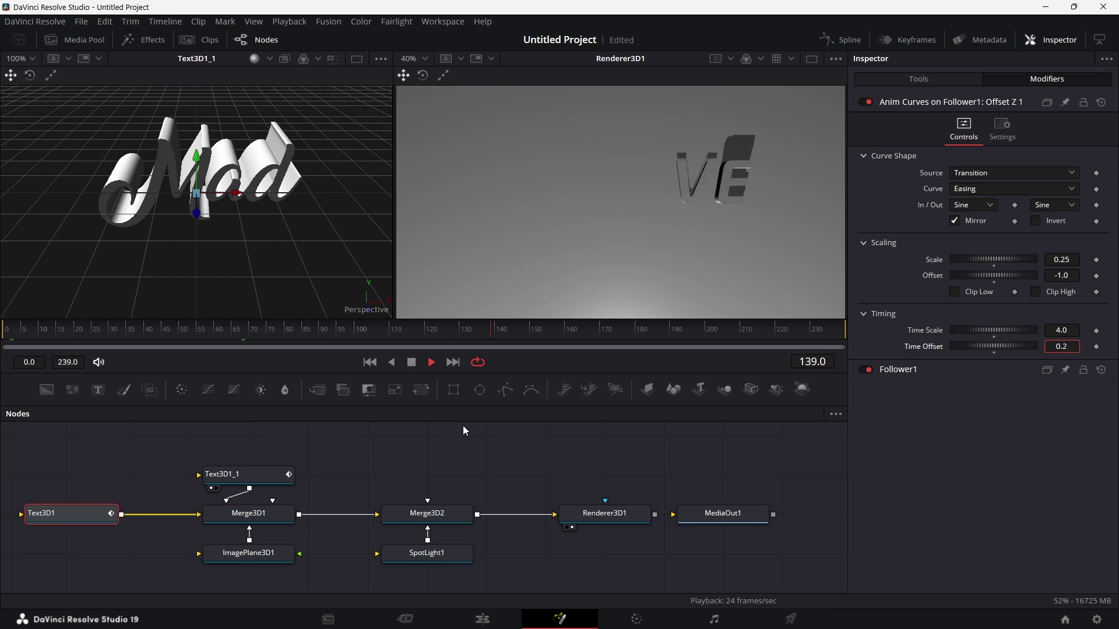
{"action": "left_click", "coordinate": [105, 331]}
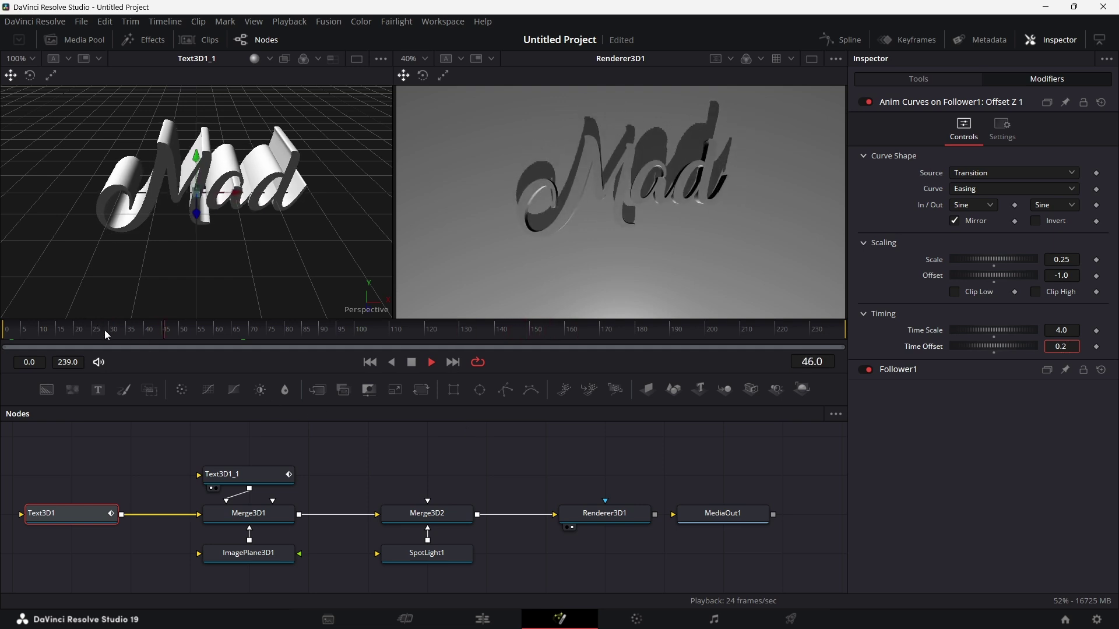
{"action": "left_click", "coordinate": [170, 324]}
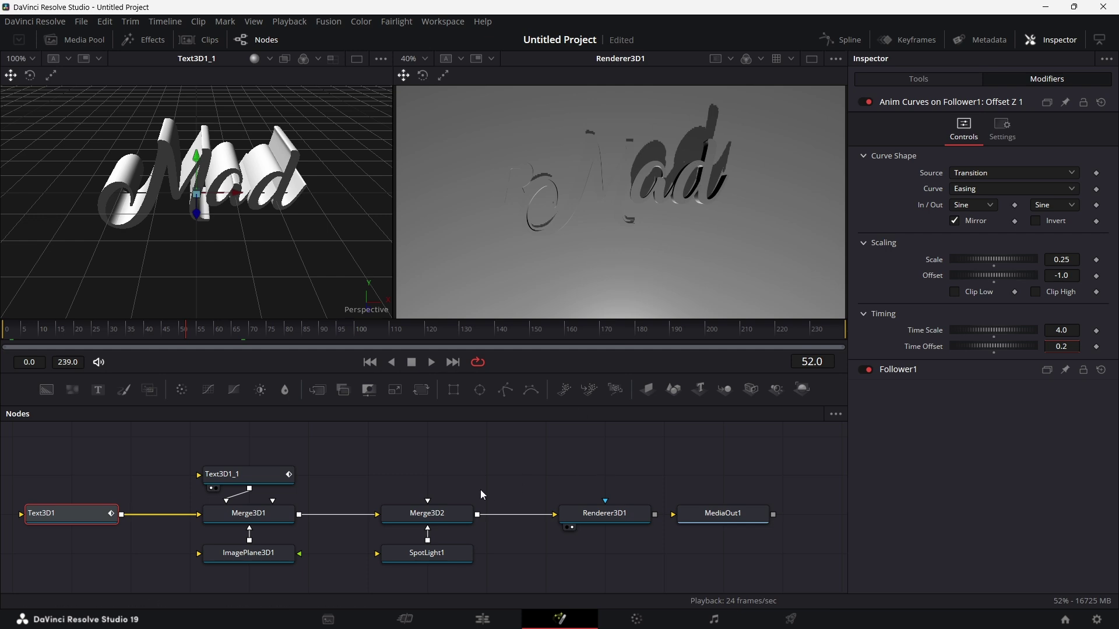
Raise SpotLight1's shadow map size to 16380
{"action": "left_click", "coordinate": [447, 555]}
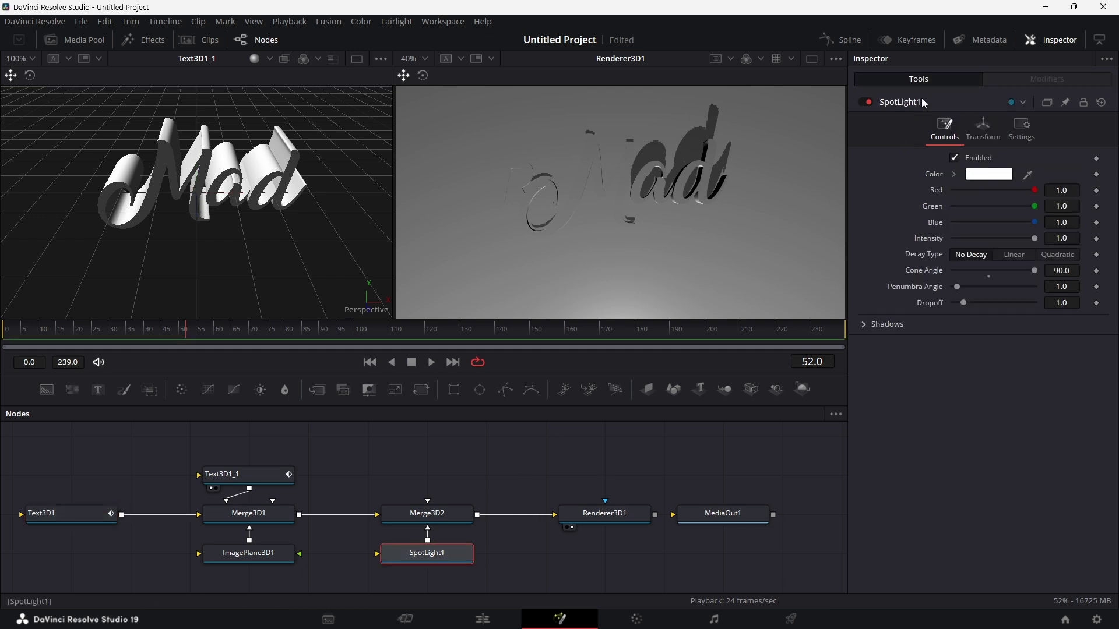
{"action": "left_click", "coordinate": [863, 326]}
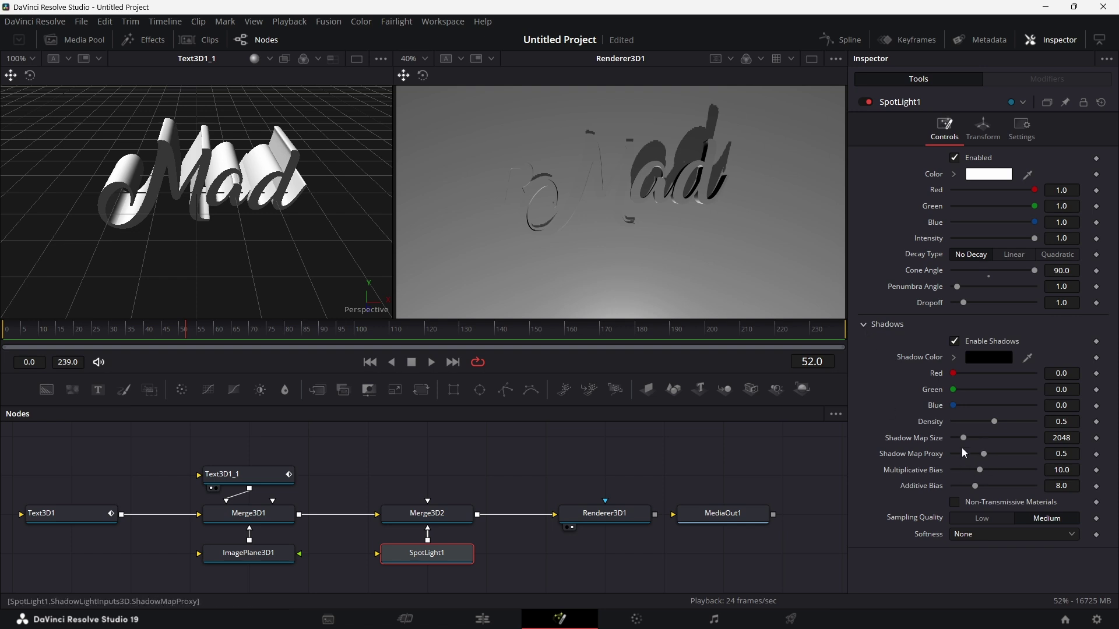
{"action": "left_click_drag", "start_coordinate": [964, 438], "coordinate": [1040, 438]}
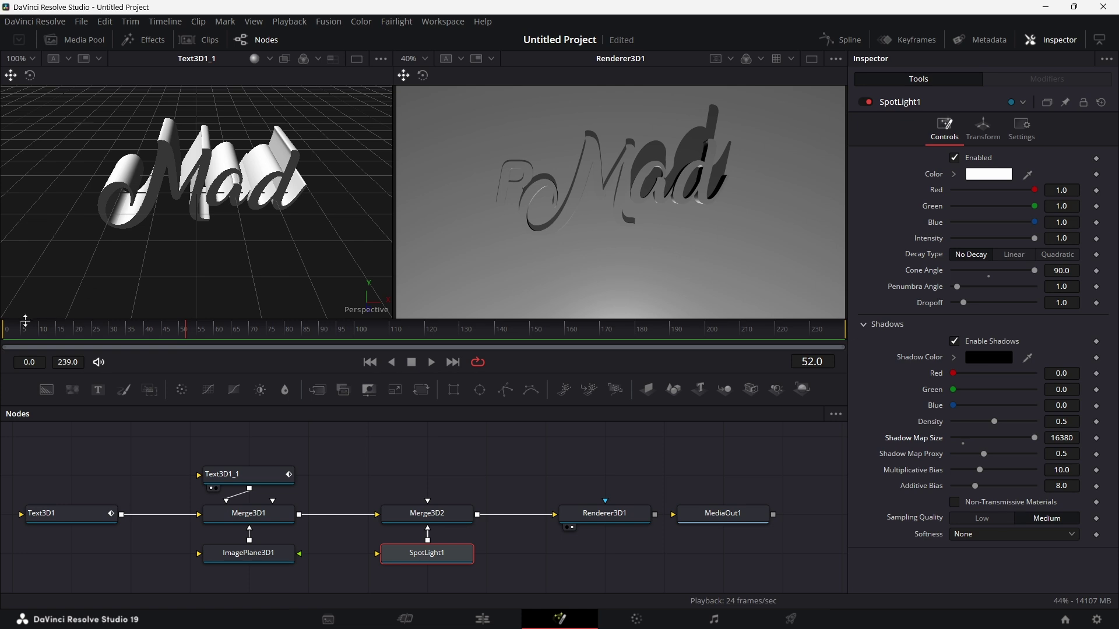
Play the animation from frame 0 to check the refined shadows on both words
{"action": "left_click", "coordinate": [3, 332]}
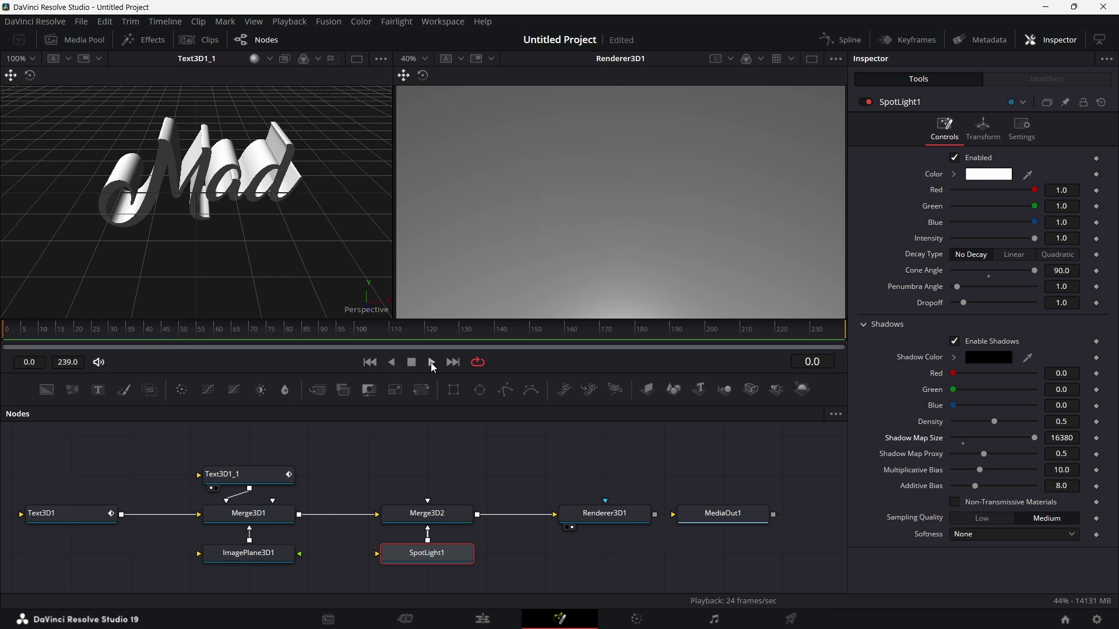
{"action": "left_click", "coordinate": [432, 363]}
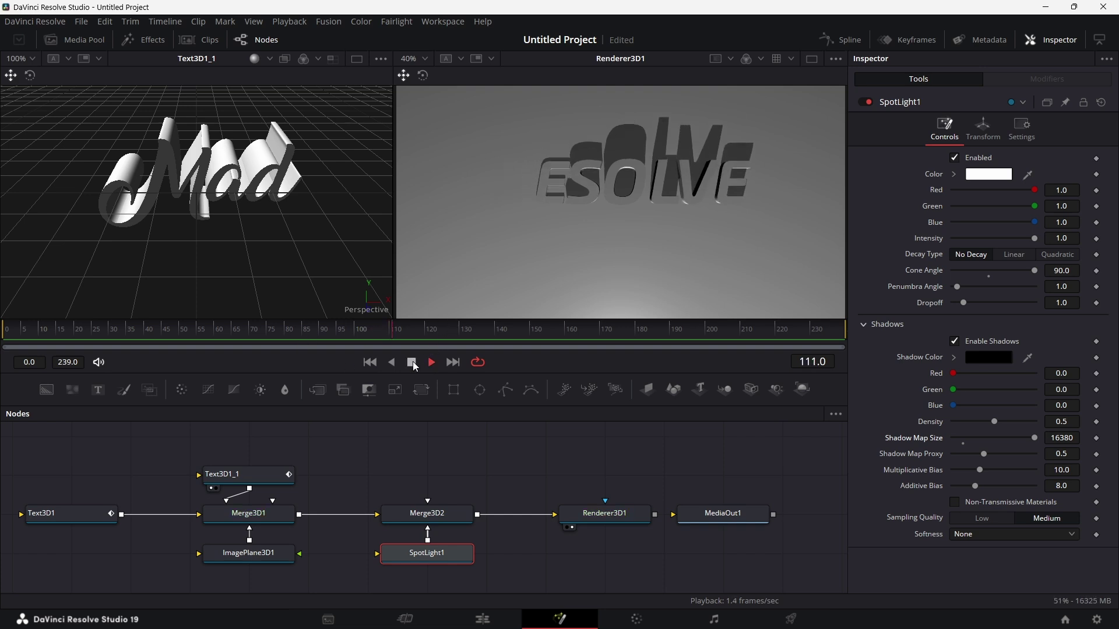
{"action": "left_click", "coordinate": [413, 365]}
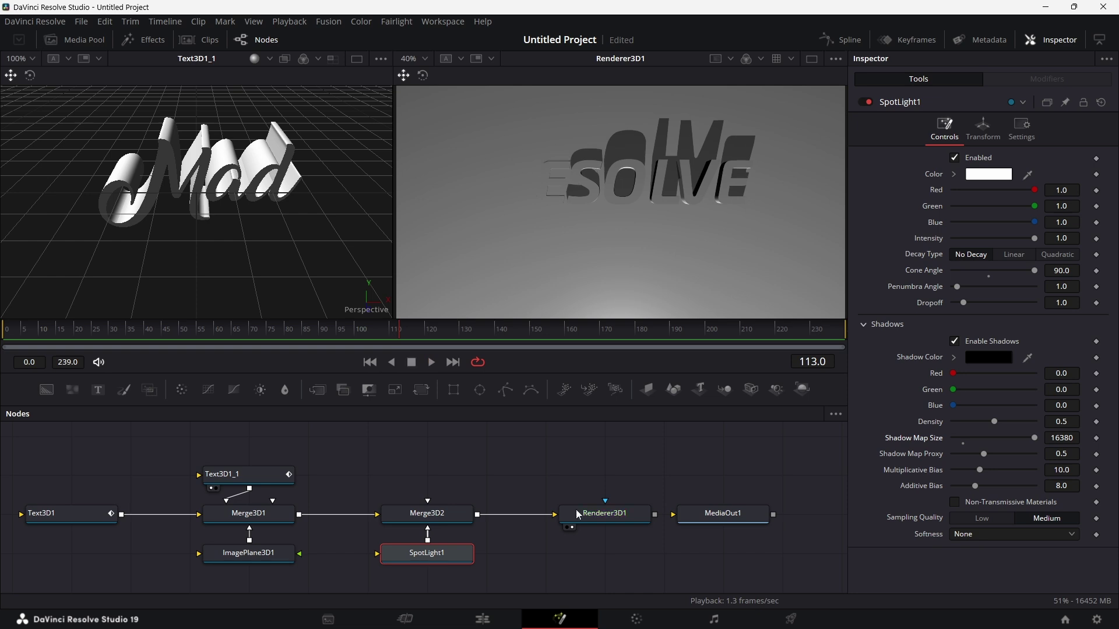
Spread the node graph apart by shifting the Merge3D2 and Merge3D1 node groups to open a gap between them
{"action": "left_click_drag", "start_coordinate": [498, 495], "coordinate": [381, 568]}
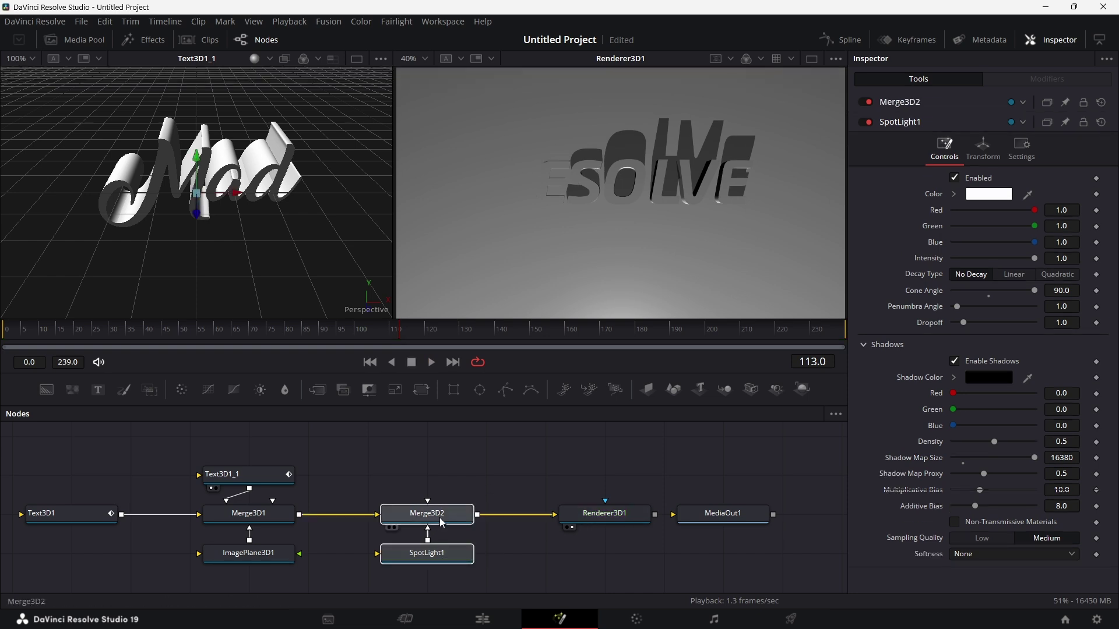
{"action": "left_click_drag", "start_coordinate": [443, 523], "coordinate": [493, 516]}
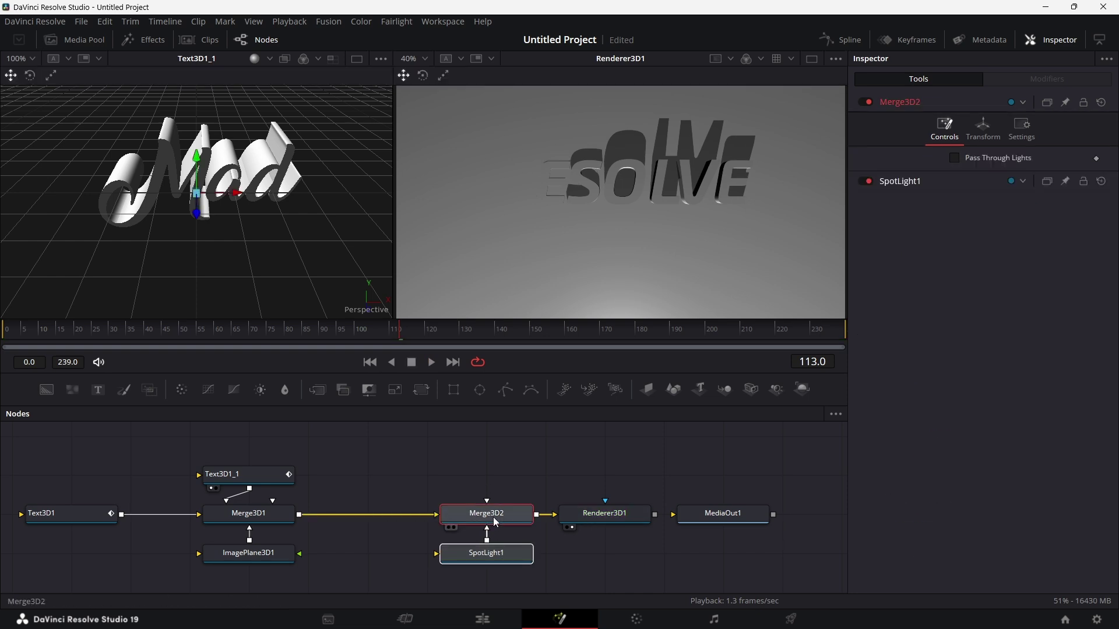
{"action": "left_click", "coordinate": [421, 477]}
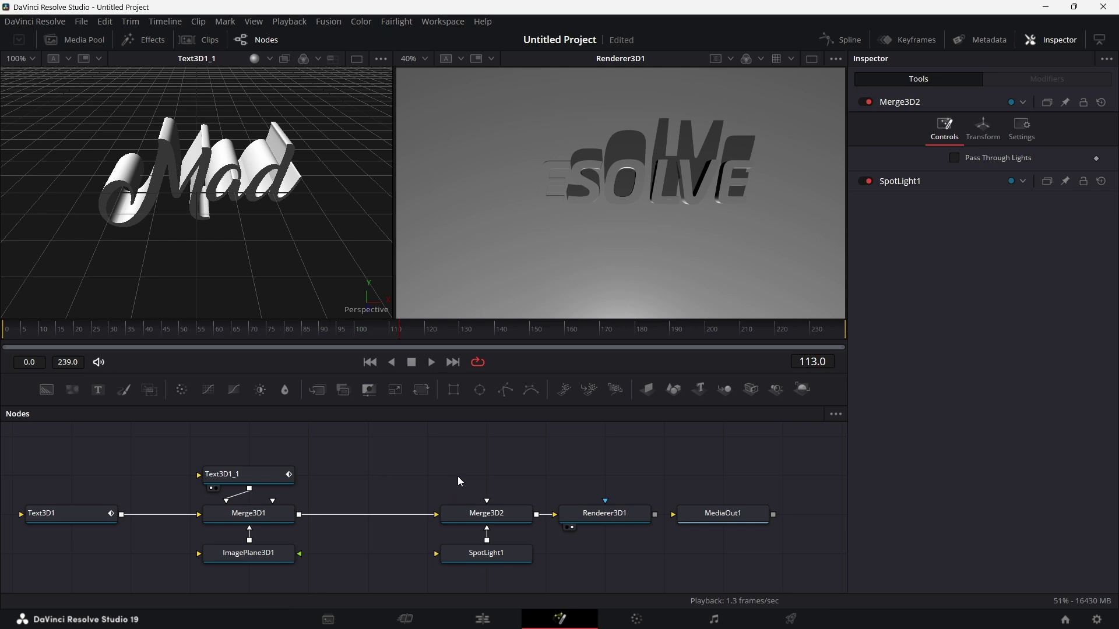
{"action": "left_click_drag", "start_coordinate": [261, 445], "coordinate": [265, 568]}
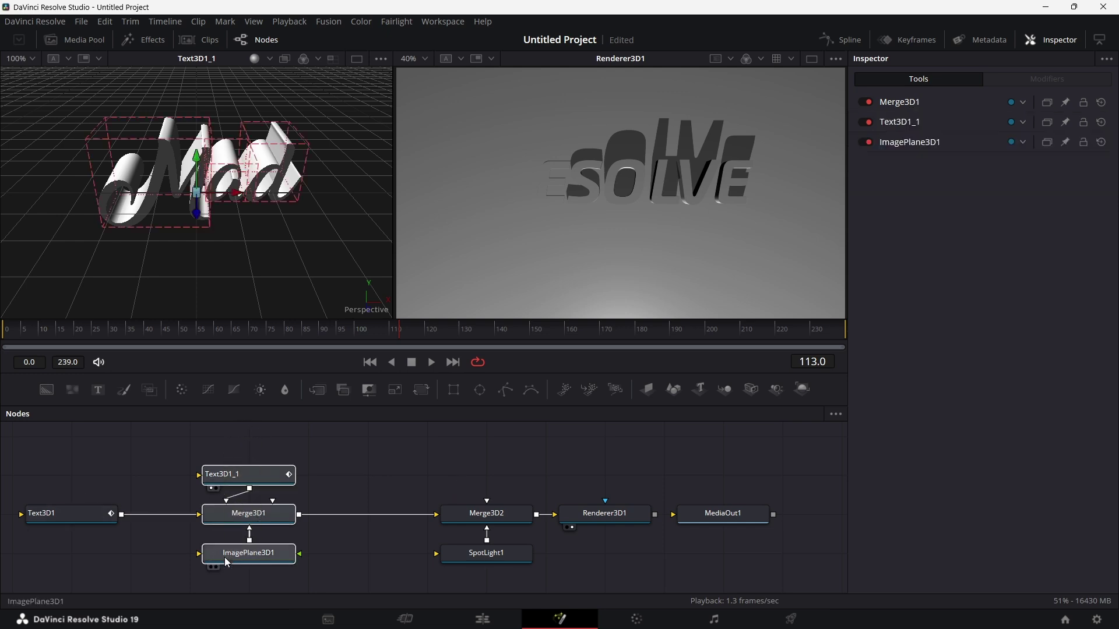
{"action": "left_click_drag", "start_coordinate": [244, 517], "coordinate": [185, 517]}
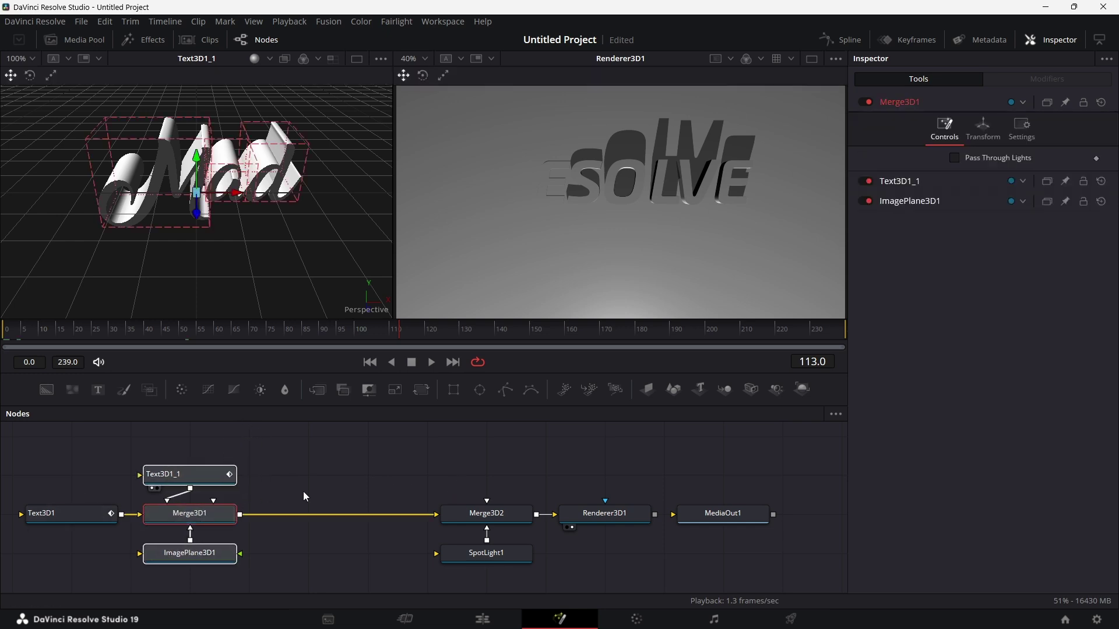
Add the image carchi-7890573_1920.jpg from the Media Pool to the composition as a separate source node
{"action": "left_click", "coordinate": [77, 41]}
{"action": "left_click_drag", "start_coordinate": [140, 86], "coordinate": [330, 251]}
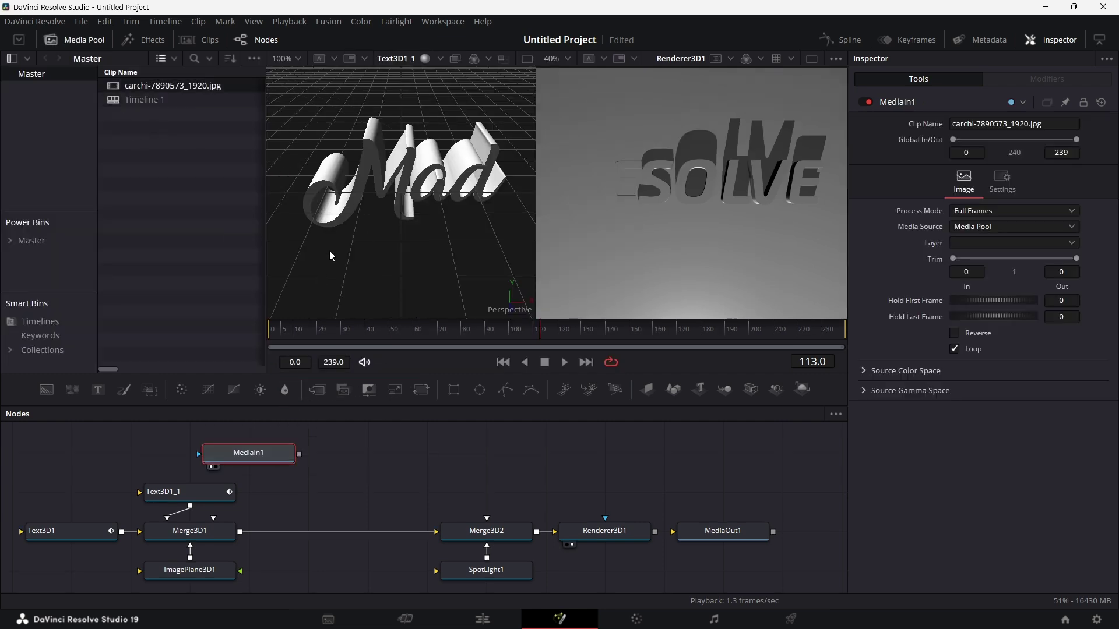
{"action": "left_click", "coordinate": [80, 44]}
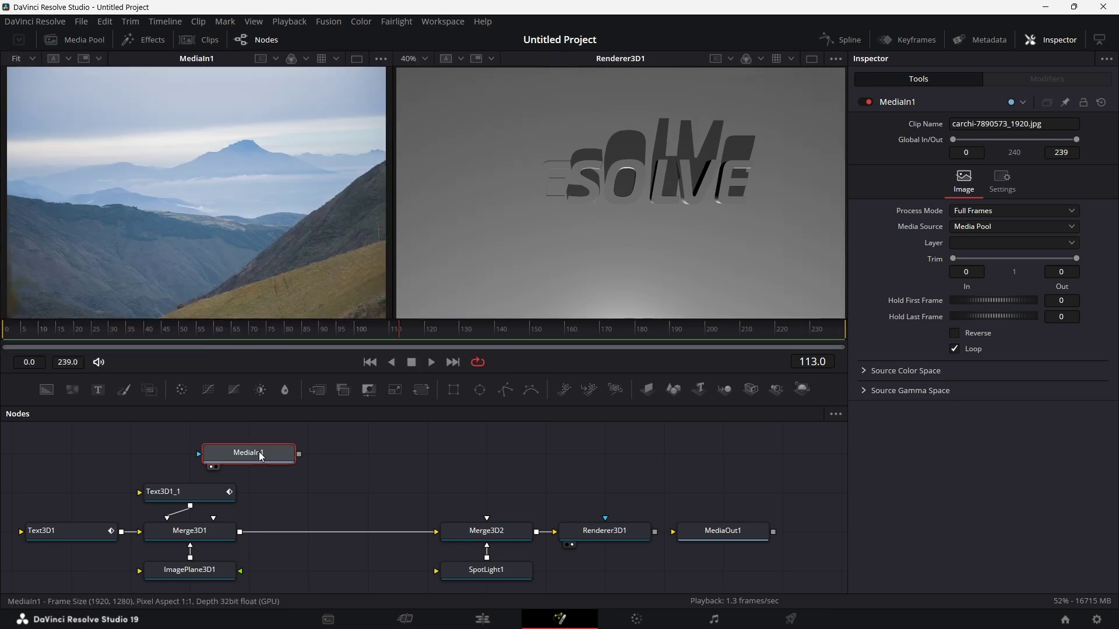
Append a 1920 x 1080 Resize node to MediaIn1 and show its output in the first viewer
{"action": "key", "text": "shift+space"}
{"action": "type", "text": "res"}
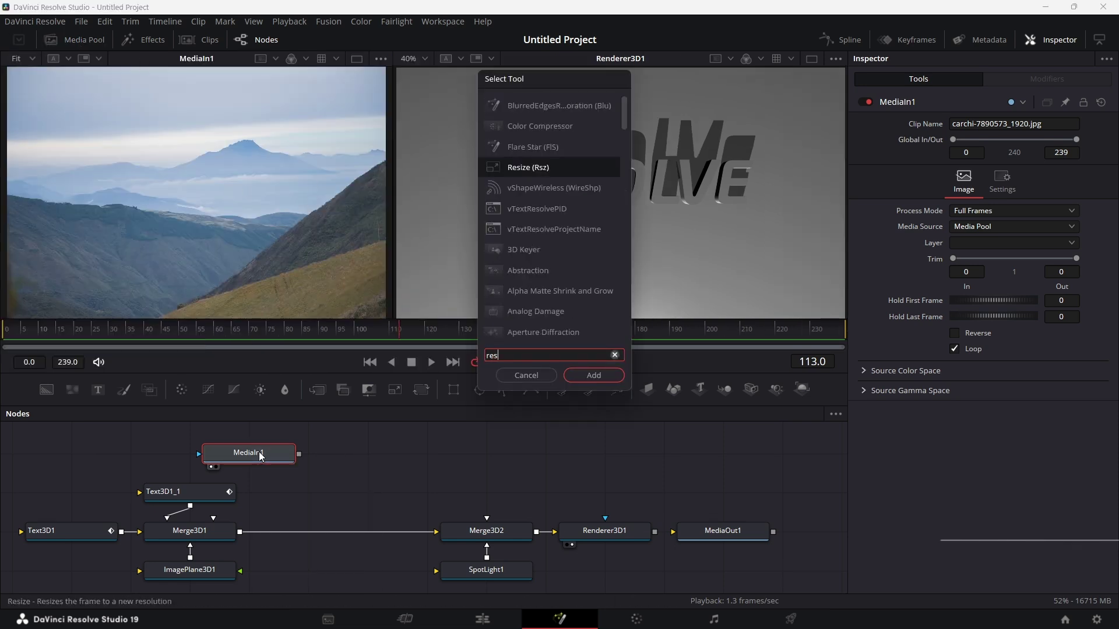
{"action": "type", "text": "i"}
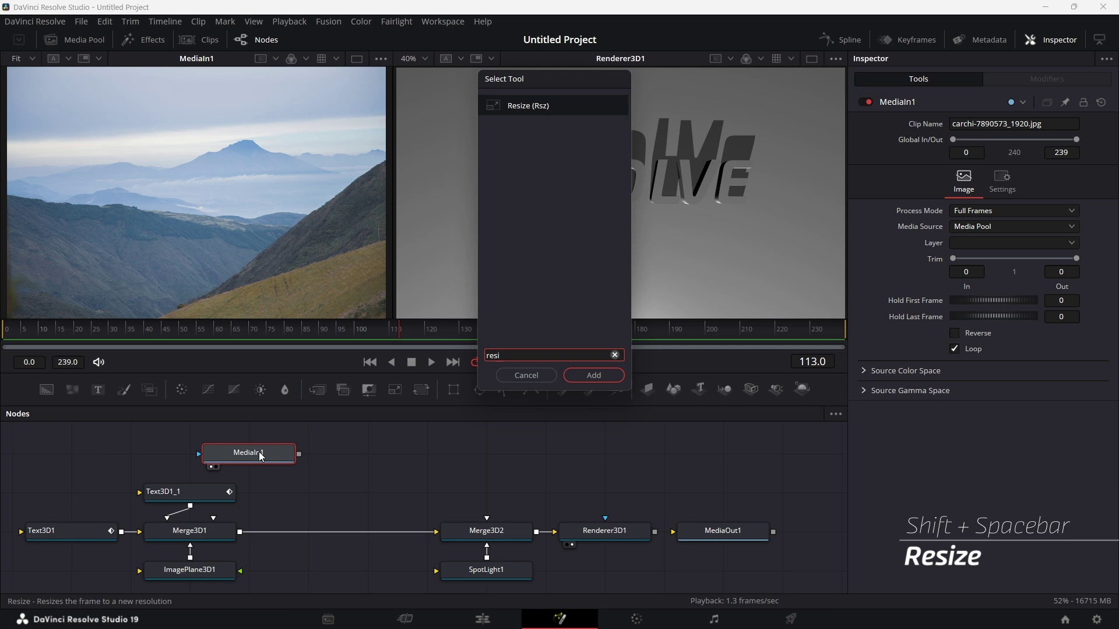
{"action": "key", "text": "Return"}
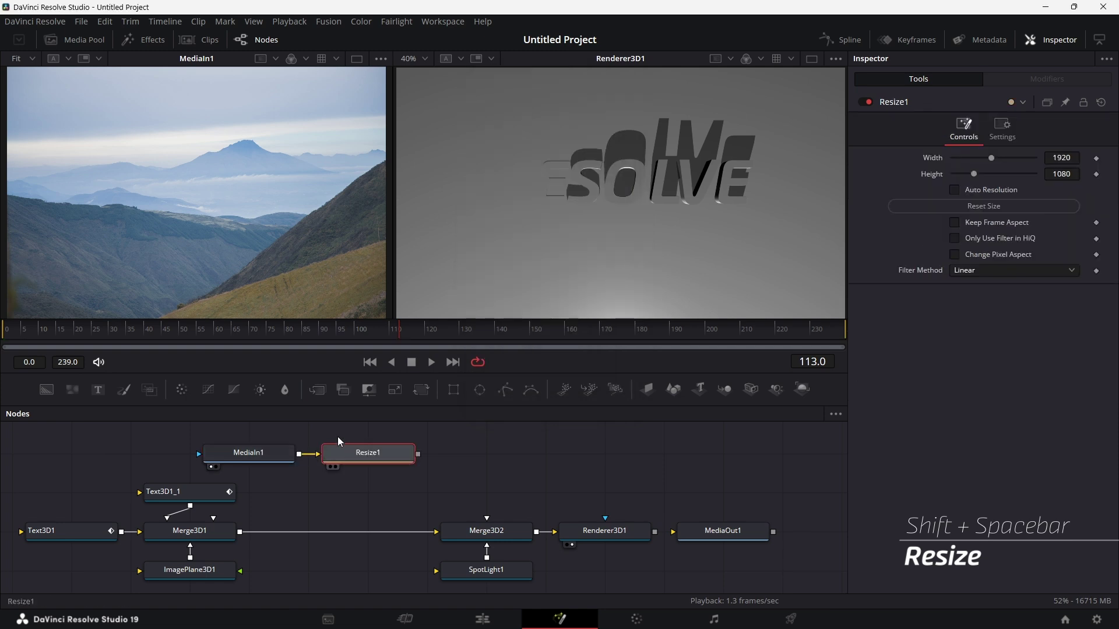
{"action": "left_click_drag", "start_coordinate": [349, 453], "coordinate": [237, 260]}
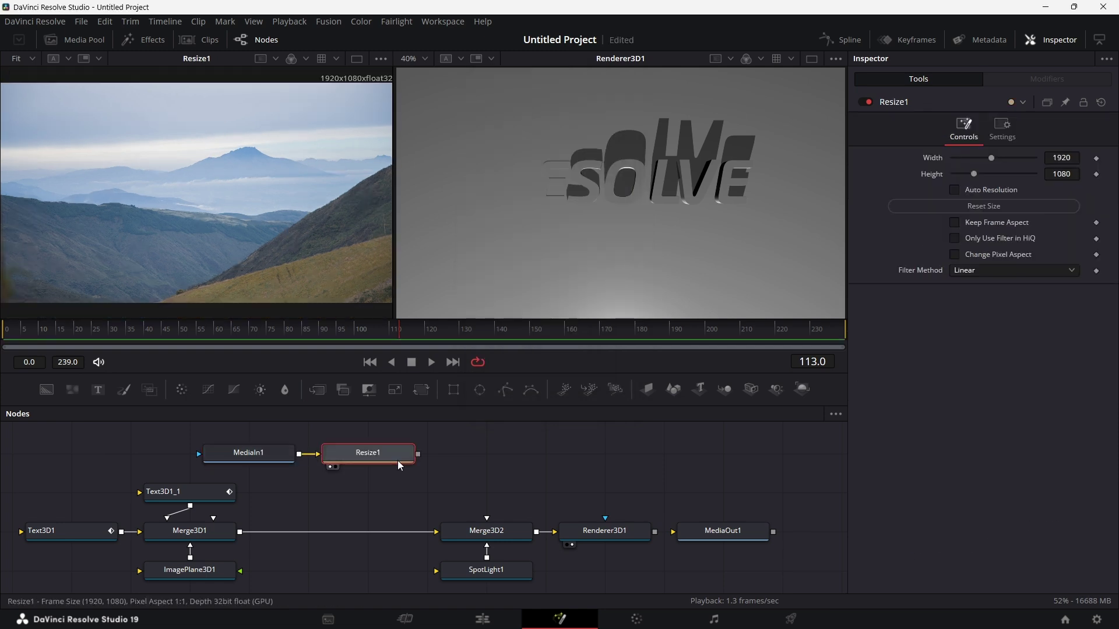
Insert a Replace Material 3D node after Merge3D1, feed Resize1 into its material input, and stack the image nodes above it
{"action": "left_click", "coordinate": [211, 535]}
{"action": "key", "text": "shift+space"}
{"action": "type", "text": "repl"}
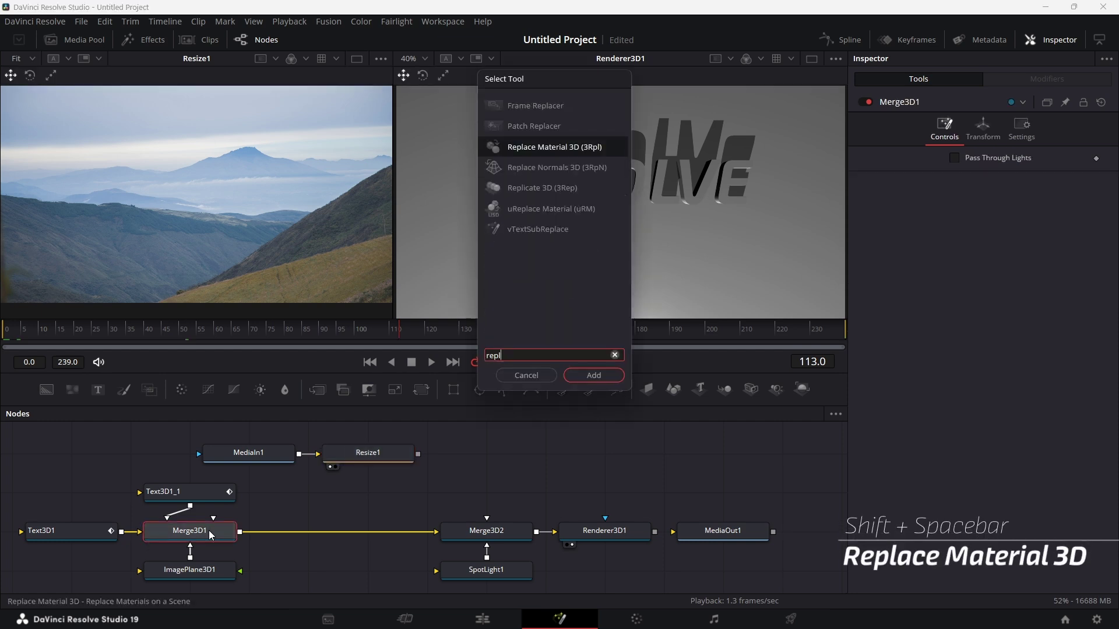
{"action": "key", "text": "Return"}
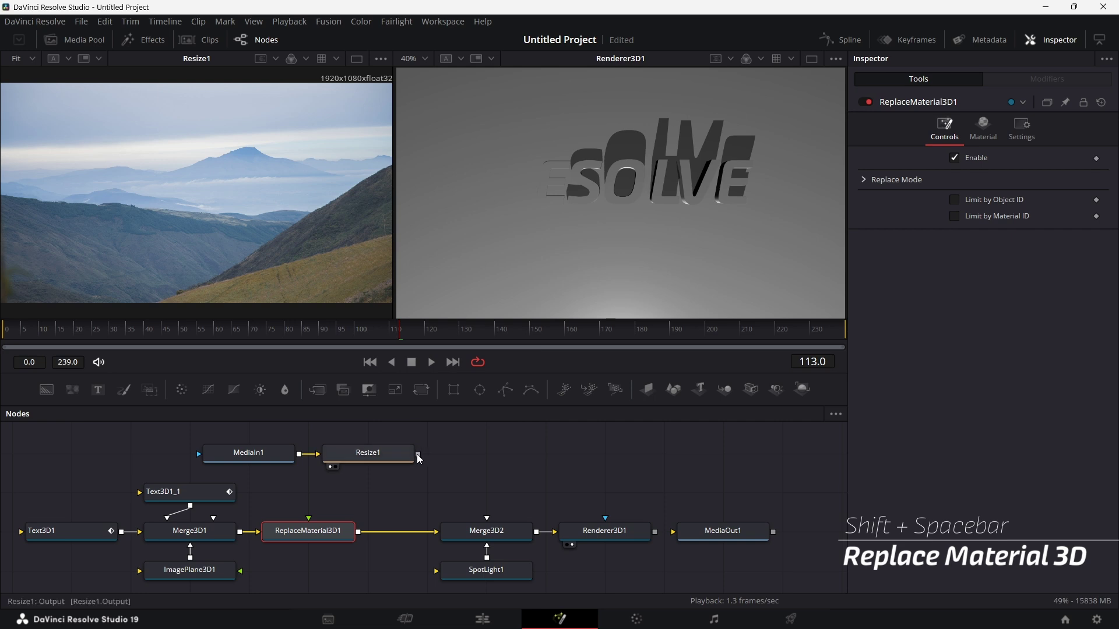
{"action": "left_click_drag", "start_coordinate": [417, 453], "coordinate": [309, 519]}
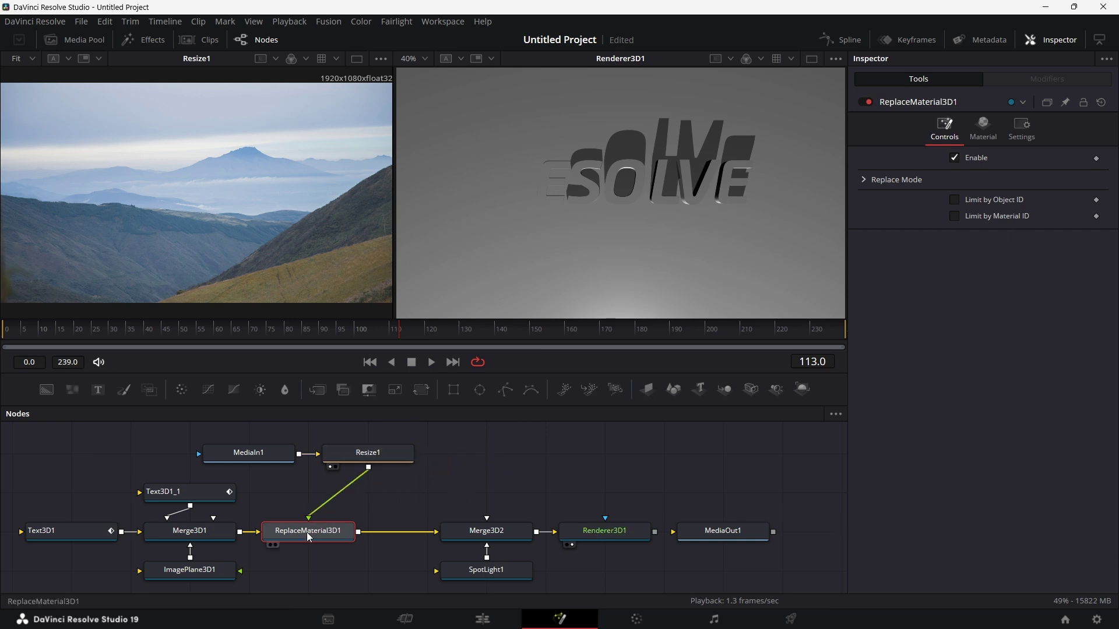
{"action": "left_click_drag", "start_coordinate": [379, 457], "coordinate": [330, 492]}
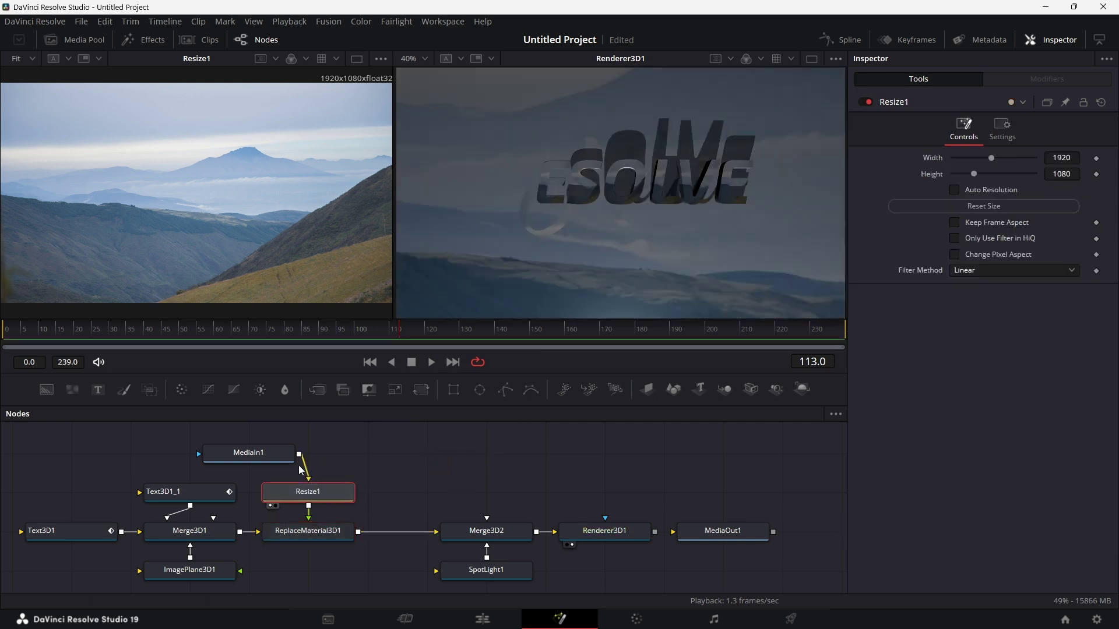
{"action": "left_click_drag", "start_coordinate": [272, 457], "coordinate": [324, 445]}
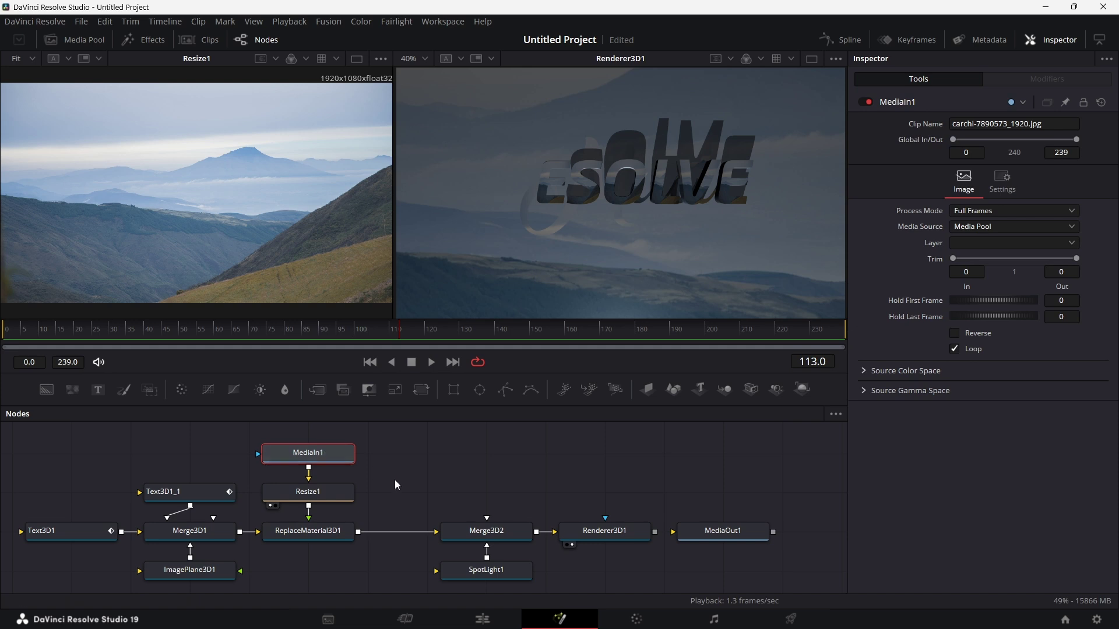
Insert a UV Map 3D node between ReplaceMaterial3D1 and Merge3D2, orient its planar mapping to Z, and fit it to the scene
{"action": "left_click_drag", "start_coordinate": [488, 498], "coordinate": [700, 572]}
{"action": "left_click_drag", "start_coordinate": [618, 532], "coordinate": [676, 532]}
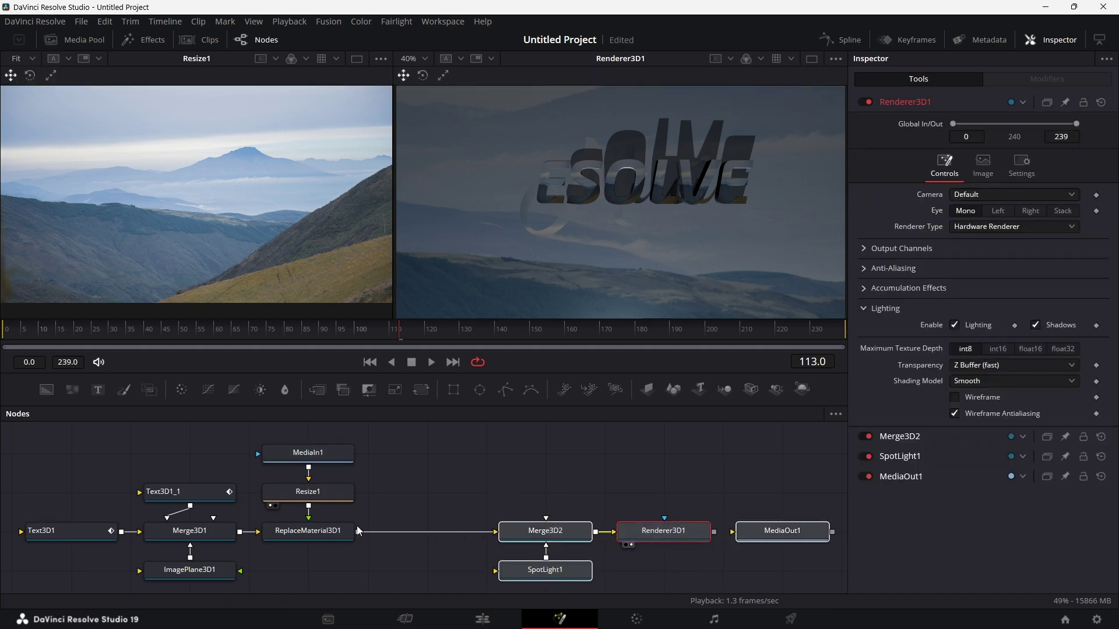
{"action": "left_click", "coordinate": [337, 534]}
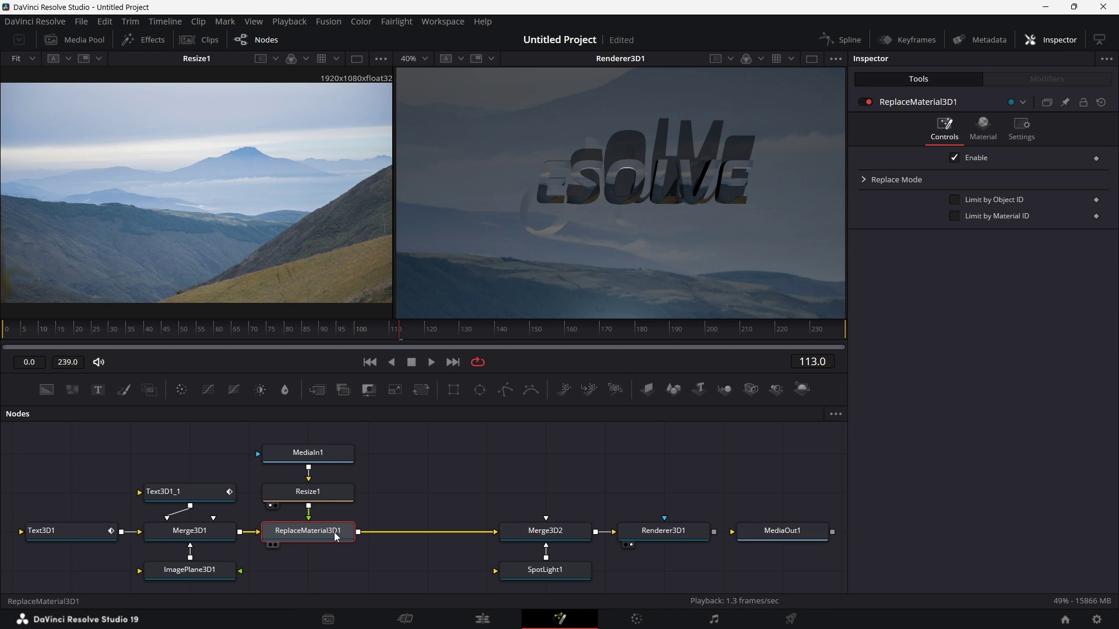
{"action": "key", "text": "shift+space"}
{"action": "type", "text": "uv"}
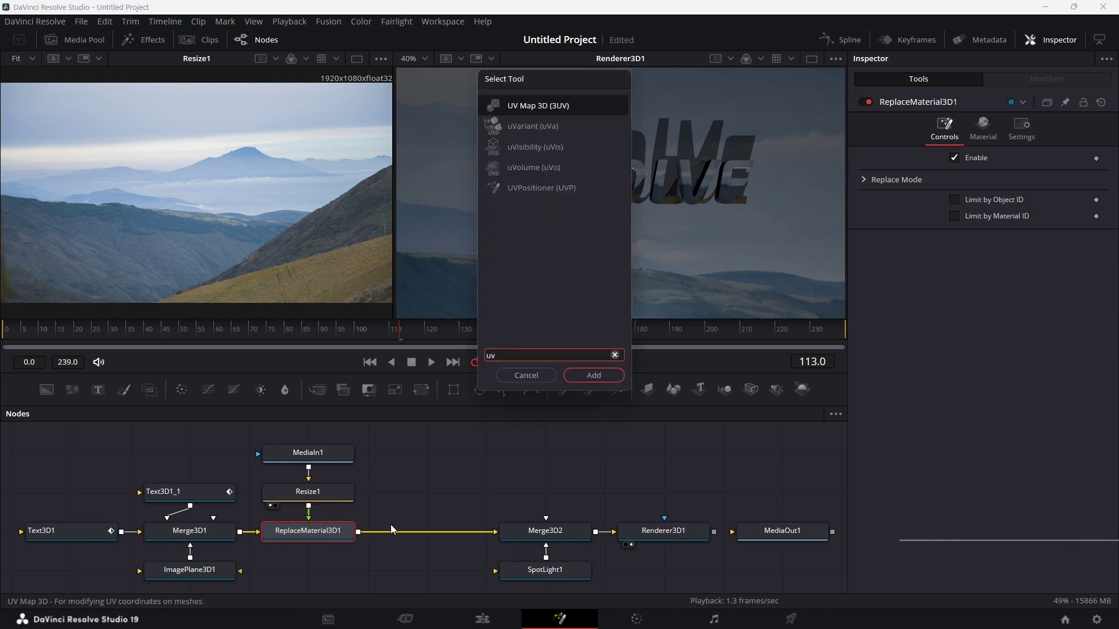
{"action": "left_click", "coordinate": [601, 376]}
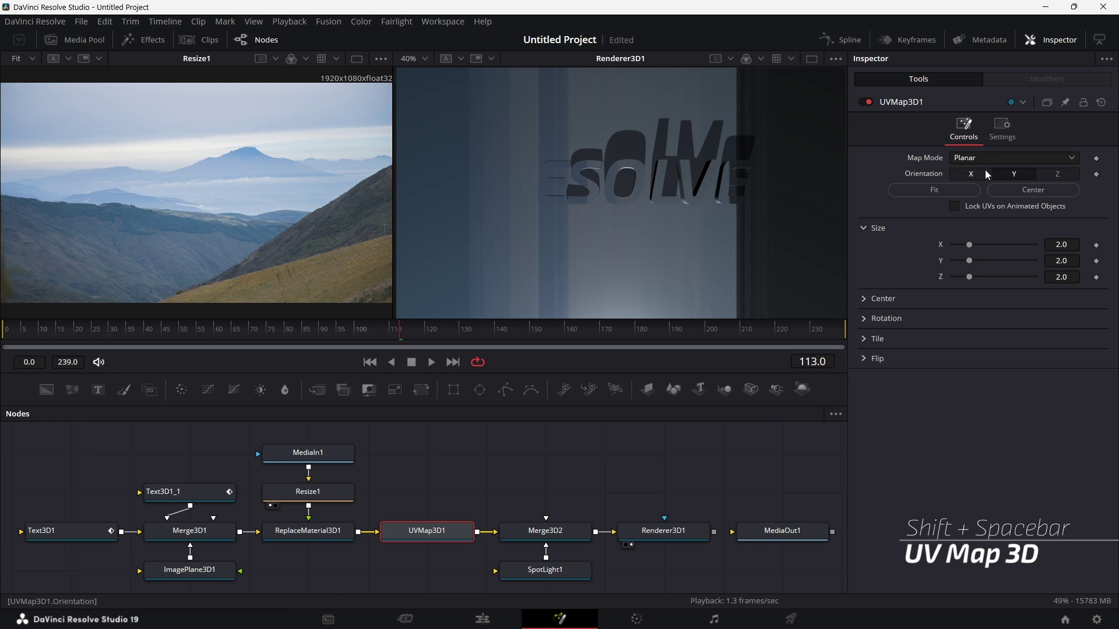
{"action": "left_click", "coordinate": [1059, 176]}
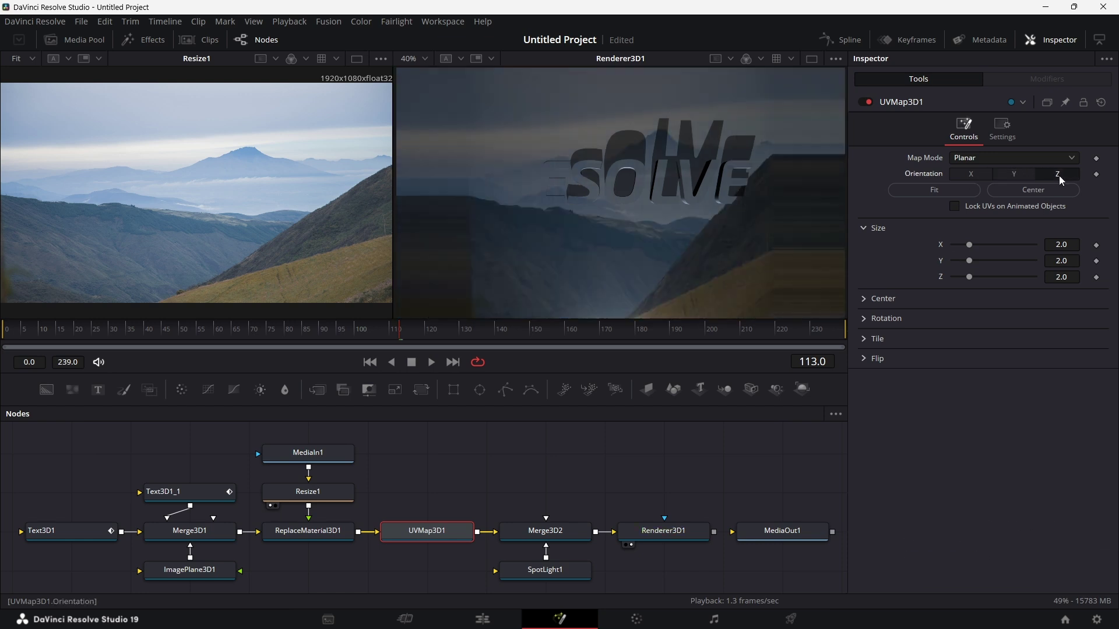
{"action": "left_click", "coordinate": [952, 191]}
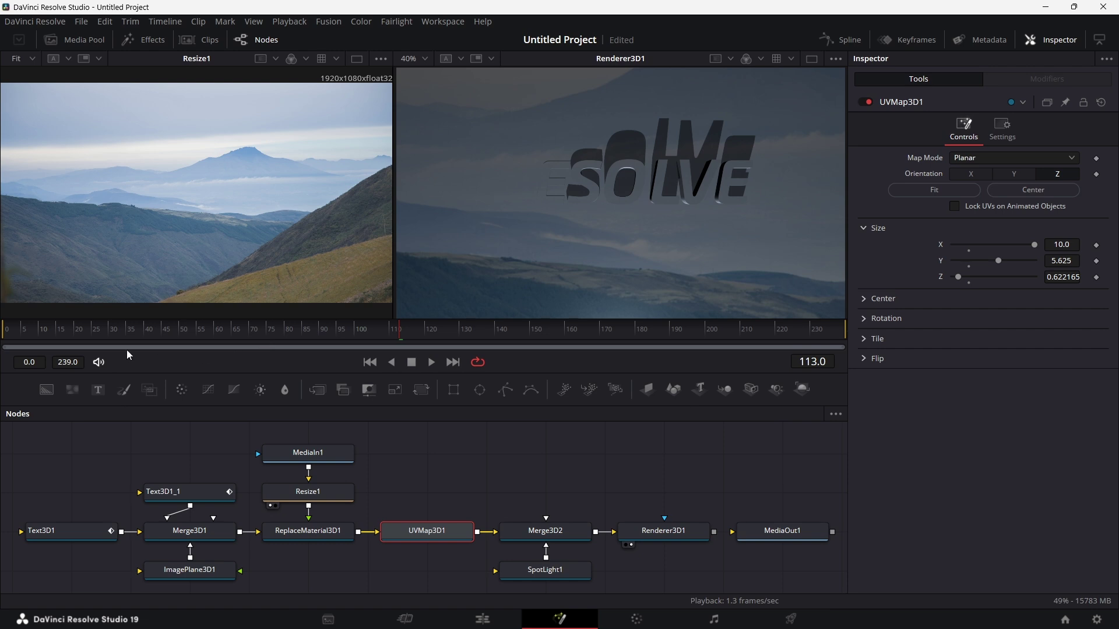
Play the image-textured animation from frame 0 and examine the render in a single viewer
{"action": "left_click_drag", "start_coordinate": [62, 330], "coordinate": [1, 332]}
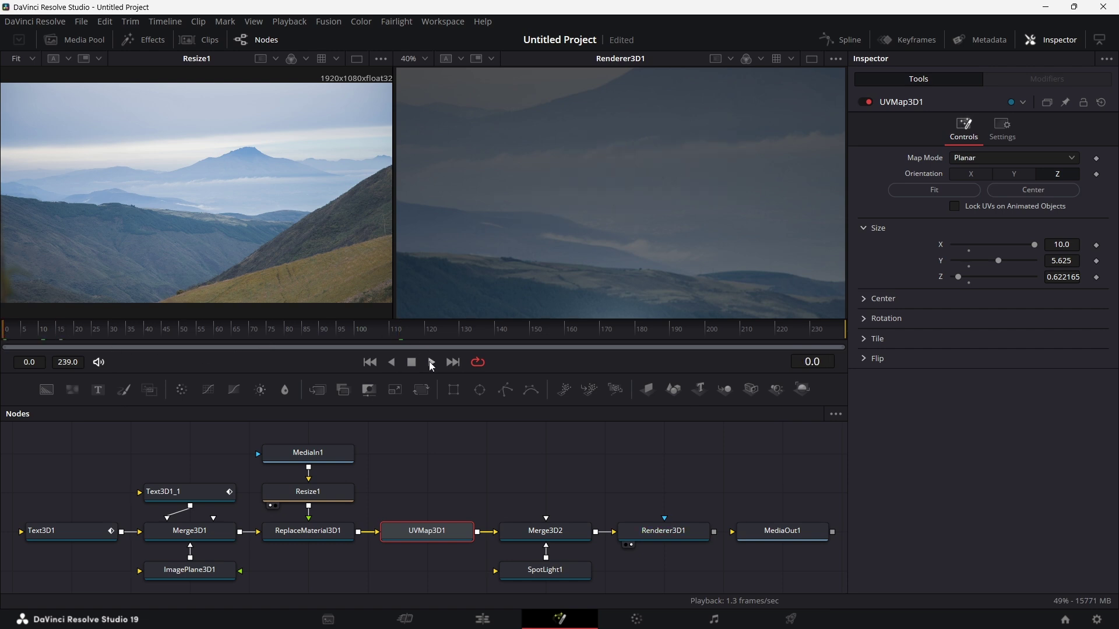
{"action": "left_click", "coordinate": [431, 362]}
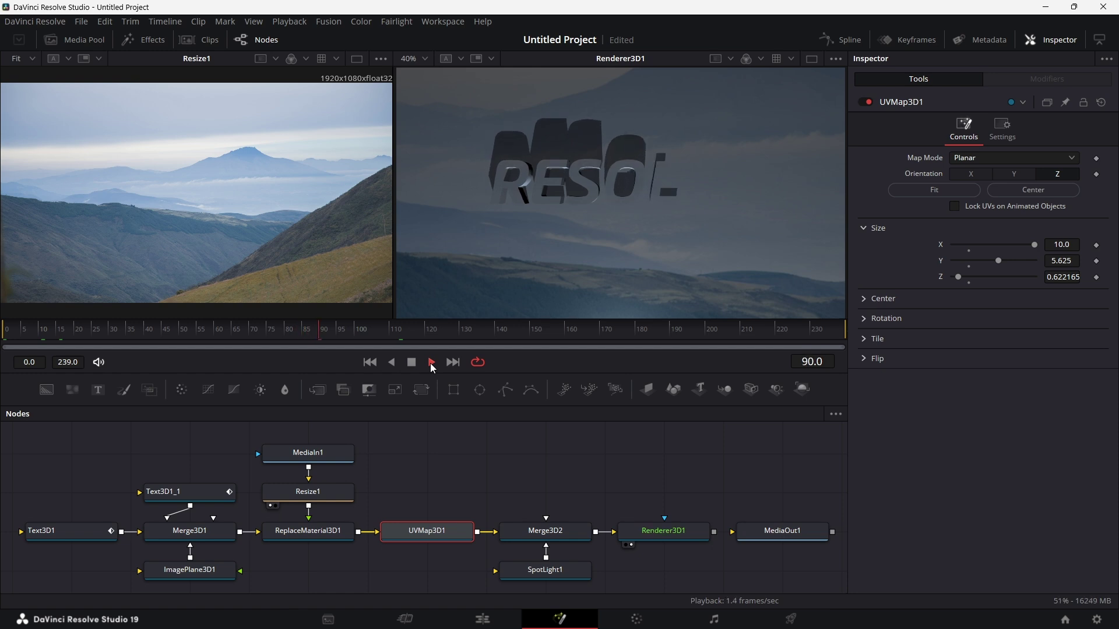
{"action": "left_click", "coordinate": [811, 60]}
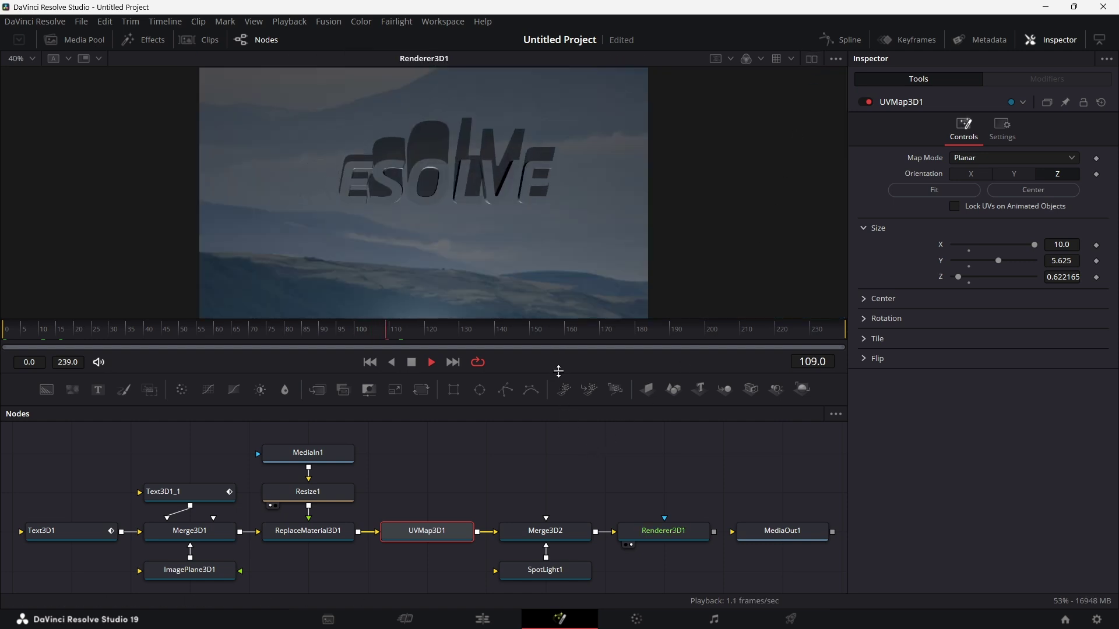
{"action": "mouse_move", "coordinate": [559, 371]}
{"action": "left_mouse_down"}
{"action": "mouse_move", "coordinate": [558, 405]}
{"action": "mouse_move", "coordinate": [560, 356]}
{"action": "left_mouse_up"}
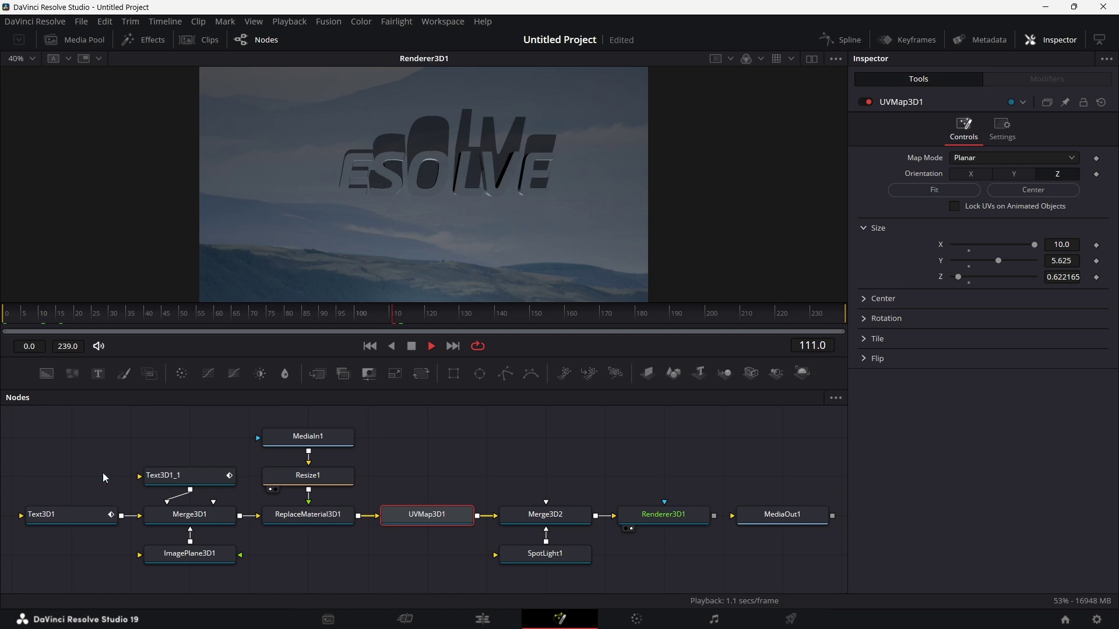
Connect Renderer3D1 to MediaOut1 and restart the playback from the first frame
{"action": "left_click_drag", "start_coordinate": [714, 517], "coordinate": [764, 515]}
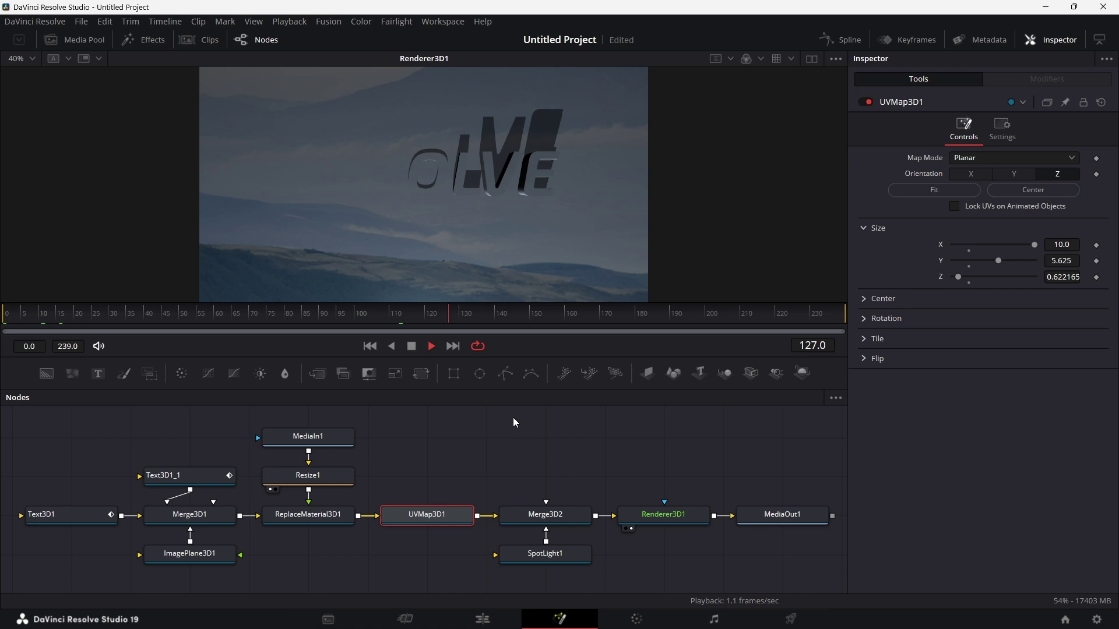
{"action": "left_click", "coordinate": [370, 346]}
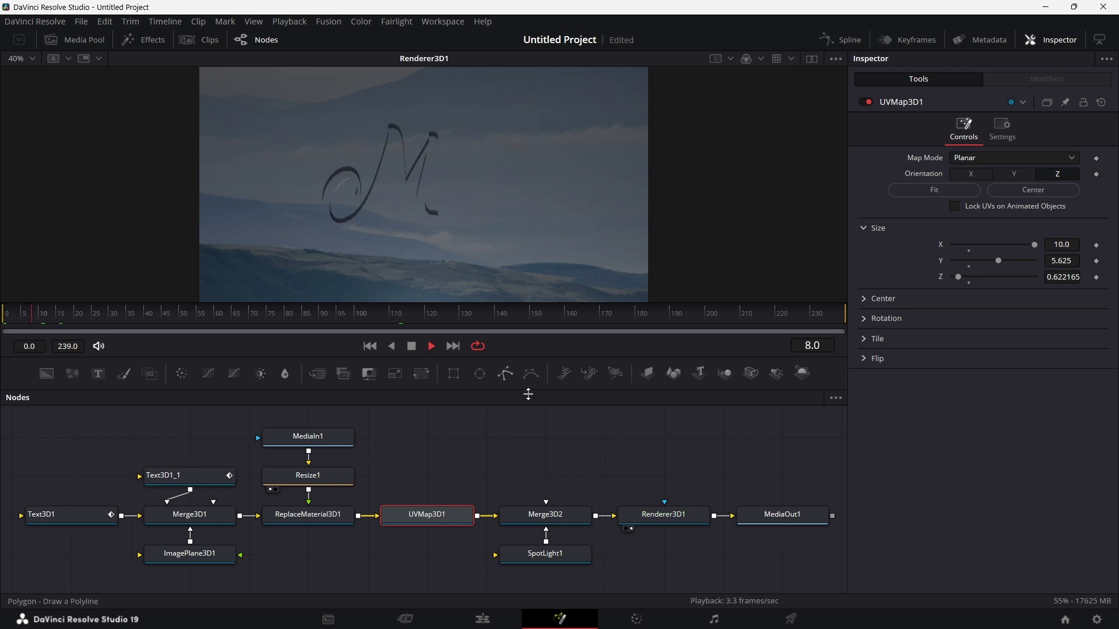